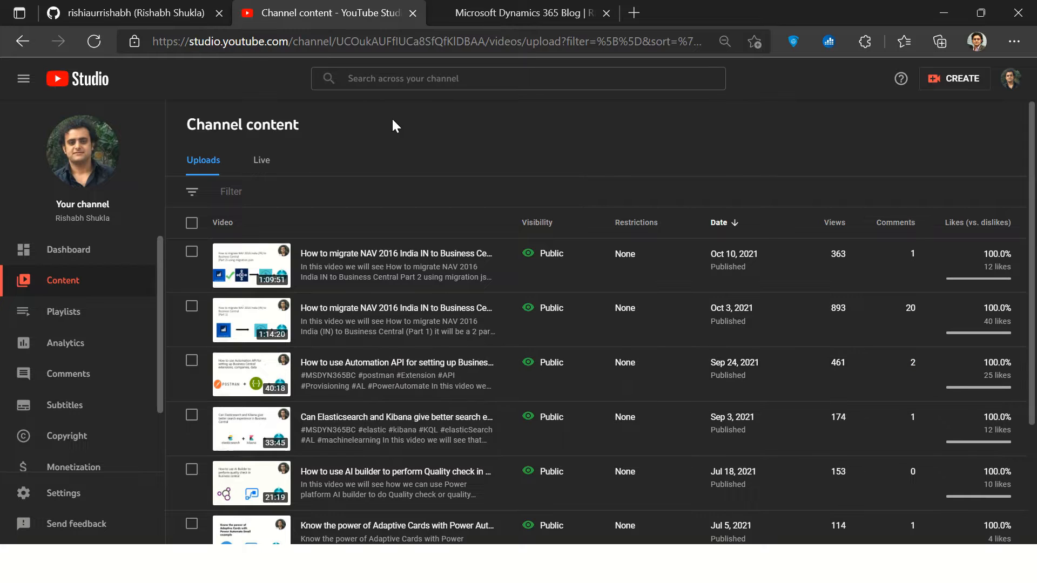
Step: View the Microsoft Dynamics 365 blog's home page and address, and return to the YouTube channel content page
double_click(255, 128)
double_click(234, 127)
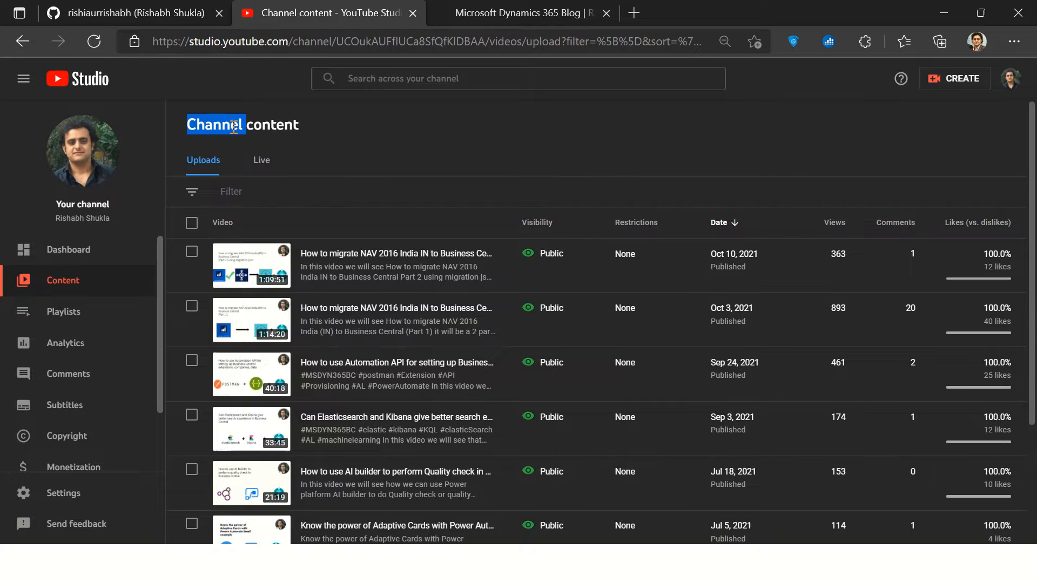
click(338, 126)
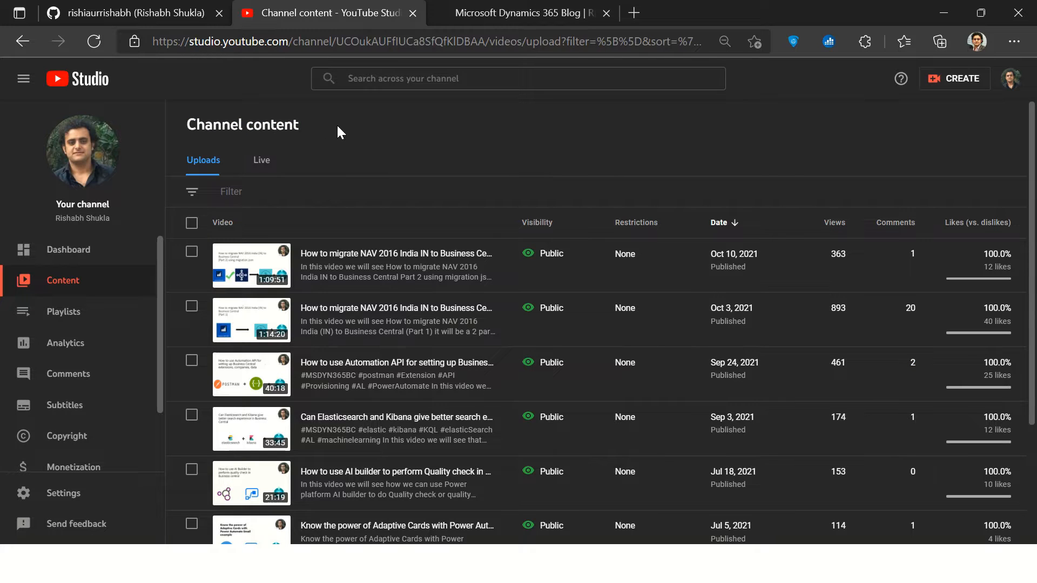
click(481, 19)
click(304, 41)
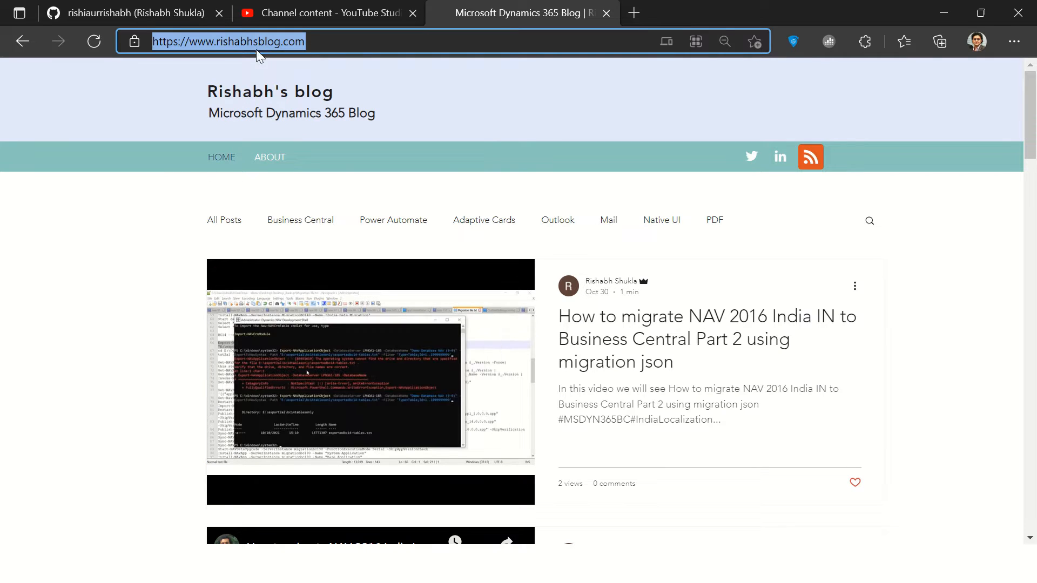
mouse_move(535, 8)
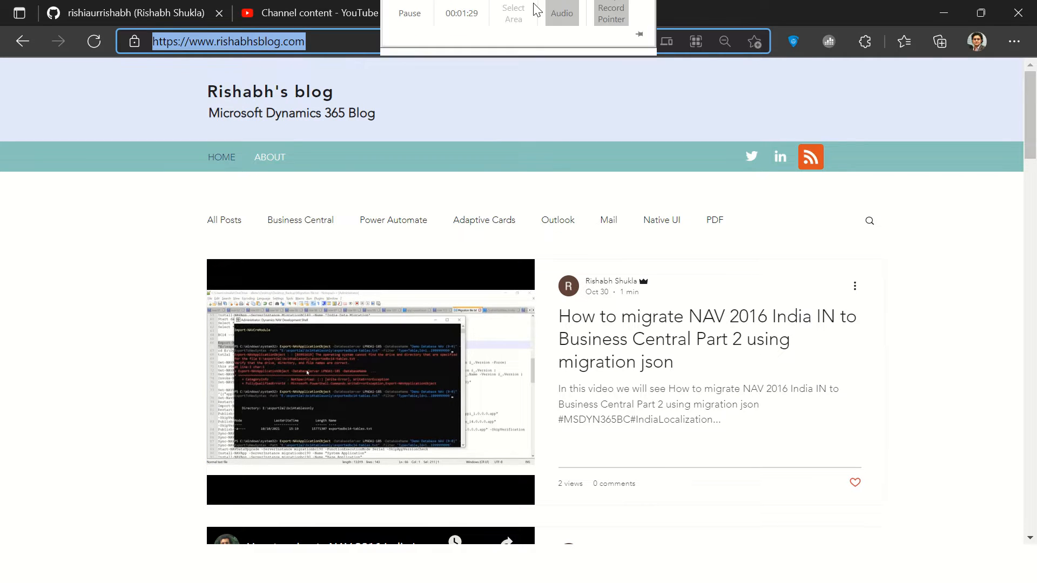
click(24, 286)
click(278, 13)
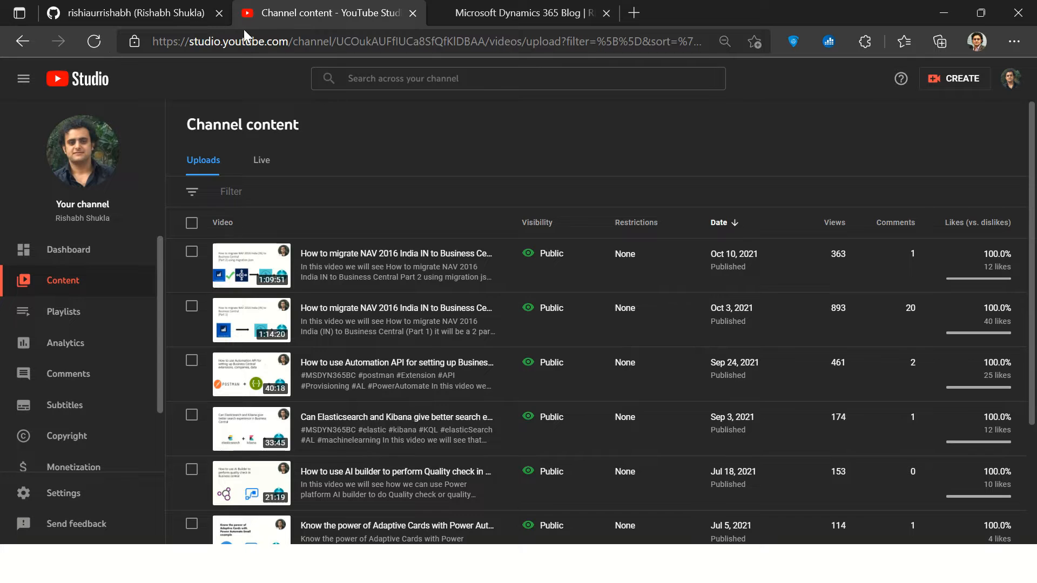
Step: Switch to Outlook and open the newest "See how you Business Central is performing from last 7 Days" message in the ProActivate folder
key(alt+Tab)
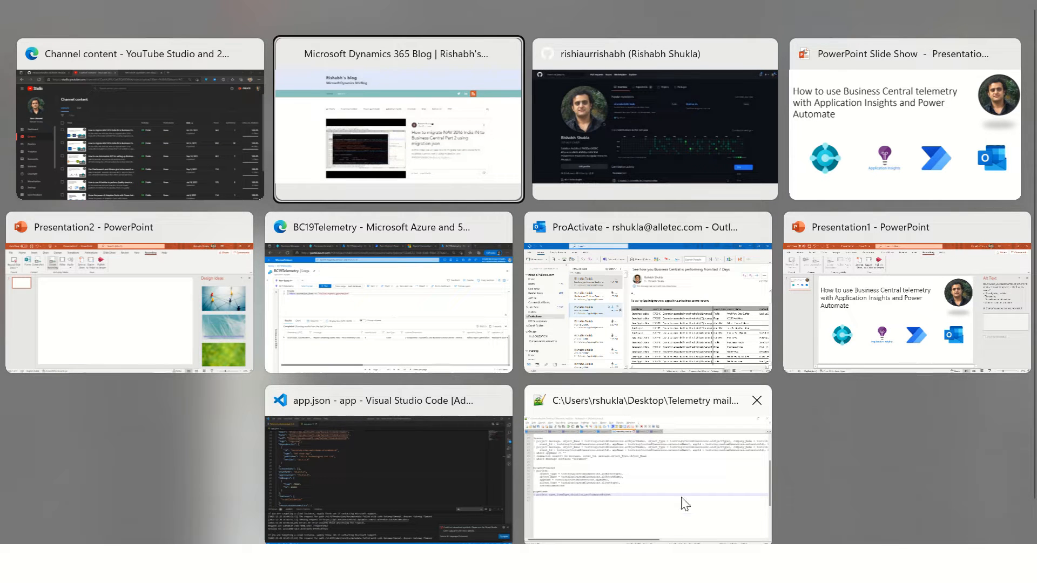
click(638, 302)
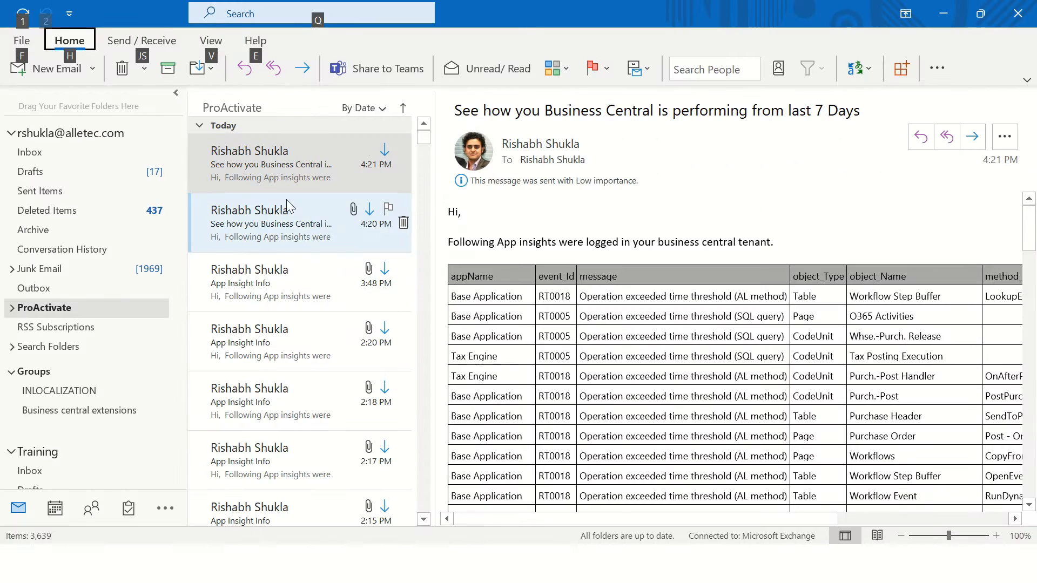
double_click(276, 158)
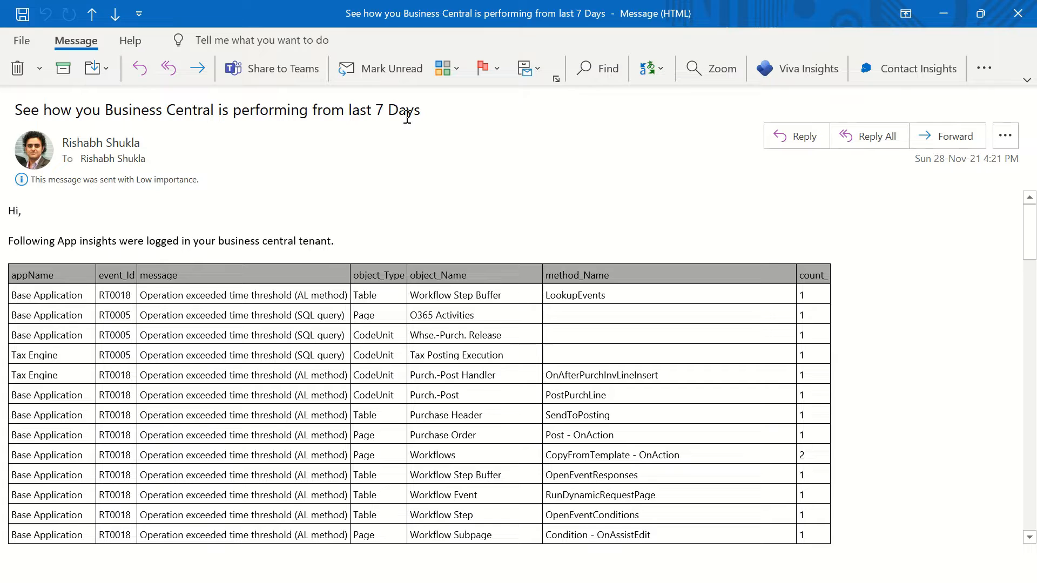
Step: Read the message's subject and introduction, and examine the app names, event IDs and threshold messages in the first table rows
drag(427, 110, 15, 110)
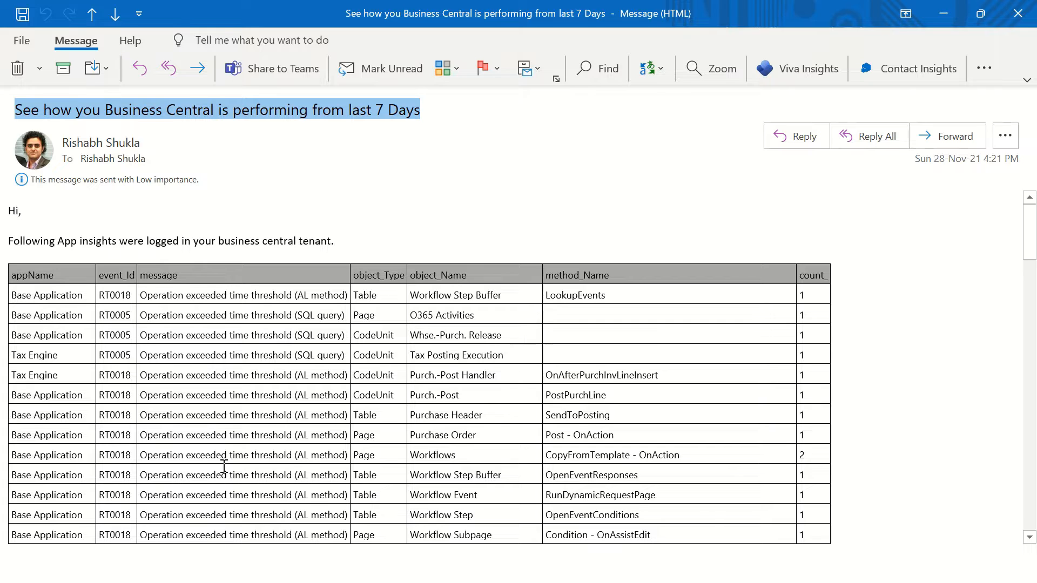
click(245, 394)
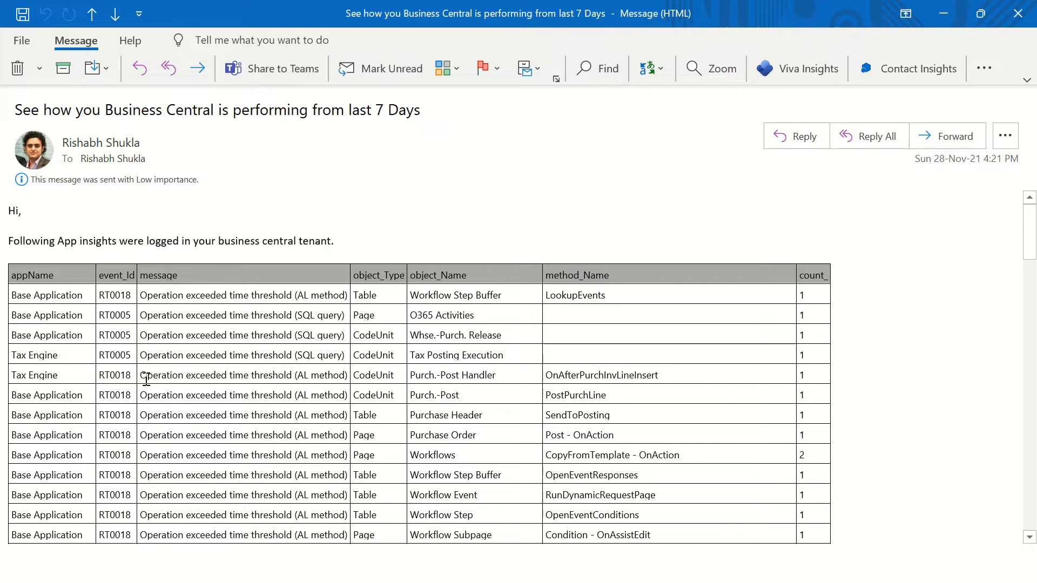
double_click(224, 240)
click(408, 247)
scroll(437, 360, down, 3)
scroll(437, 360, up, 2)
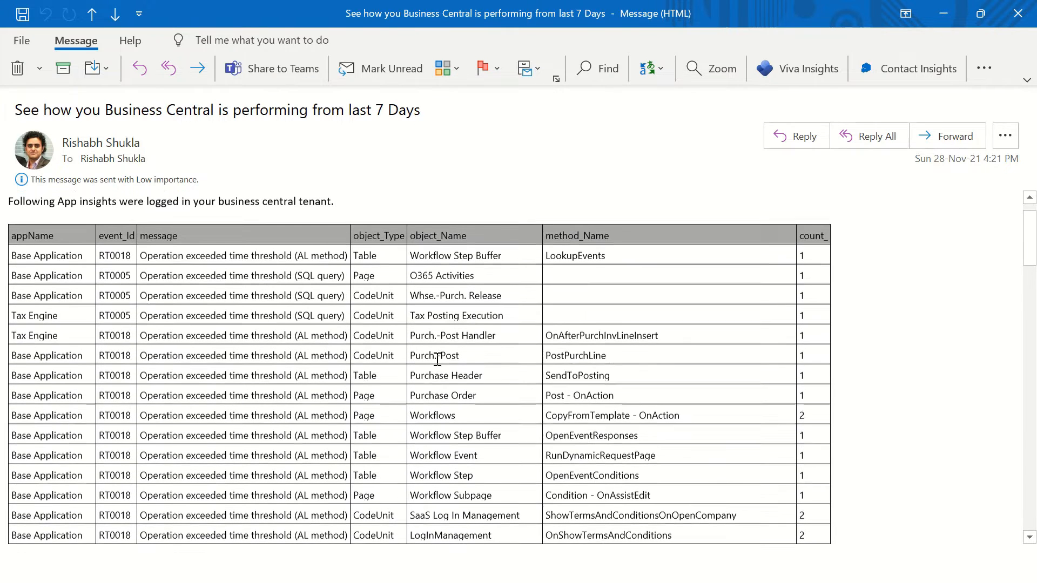
drag(26, 221, 813, 256)
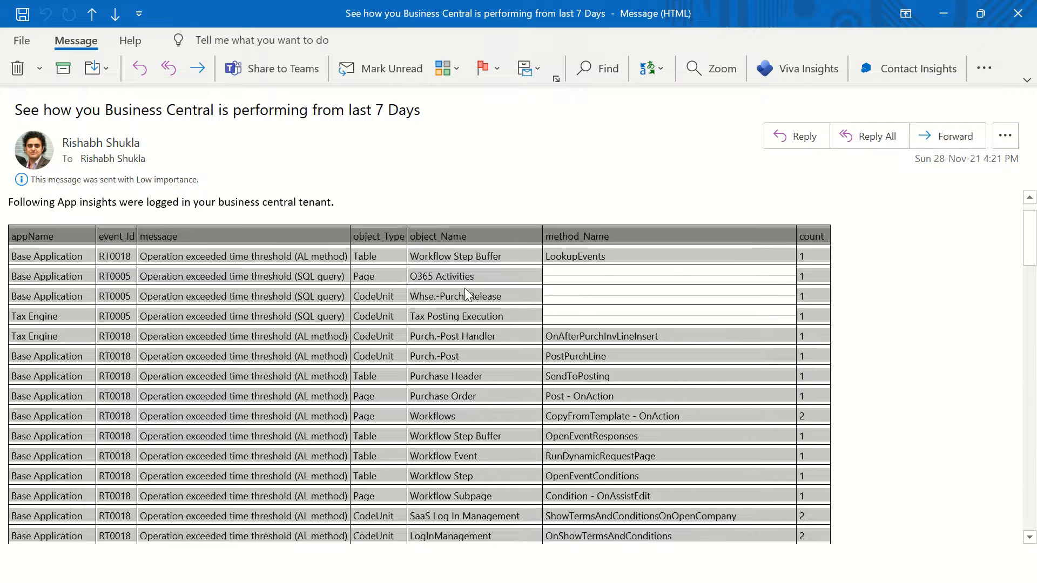
click(430, 297)
drag(295, 257, 349, 276)
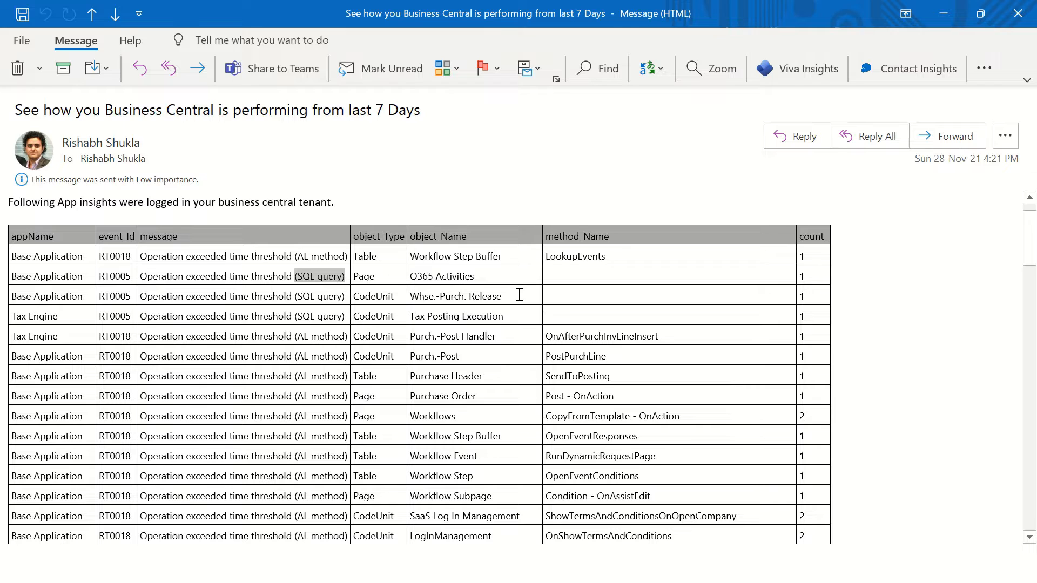
click(585, 284)
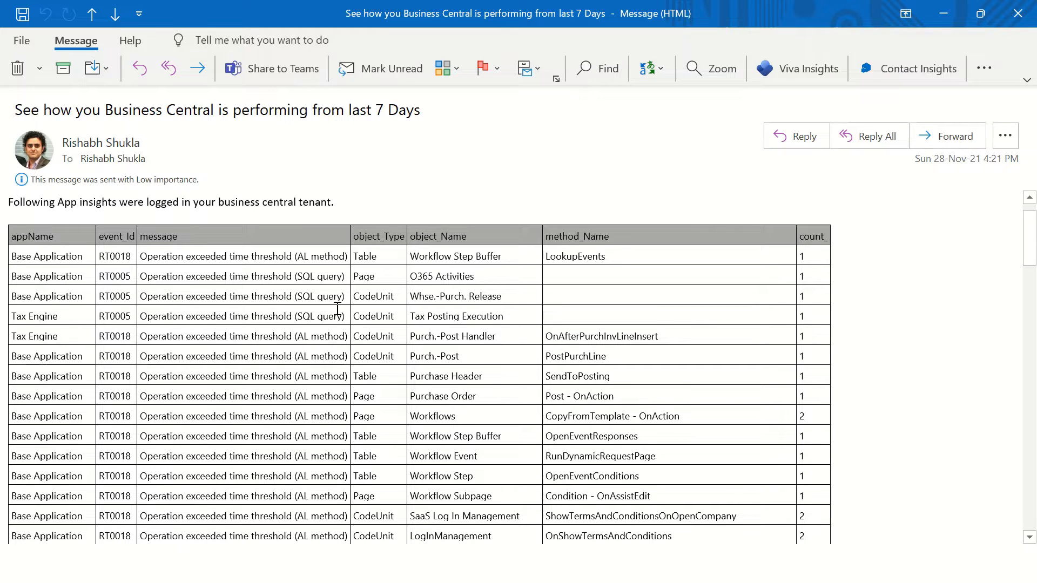
drag(11, 254, 90, 257)
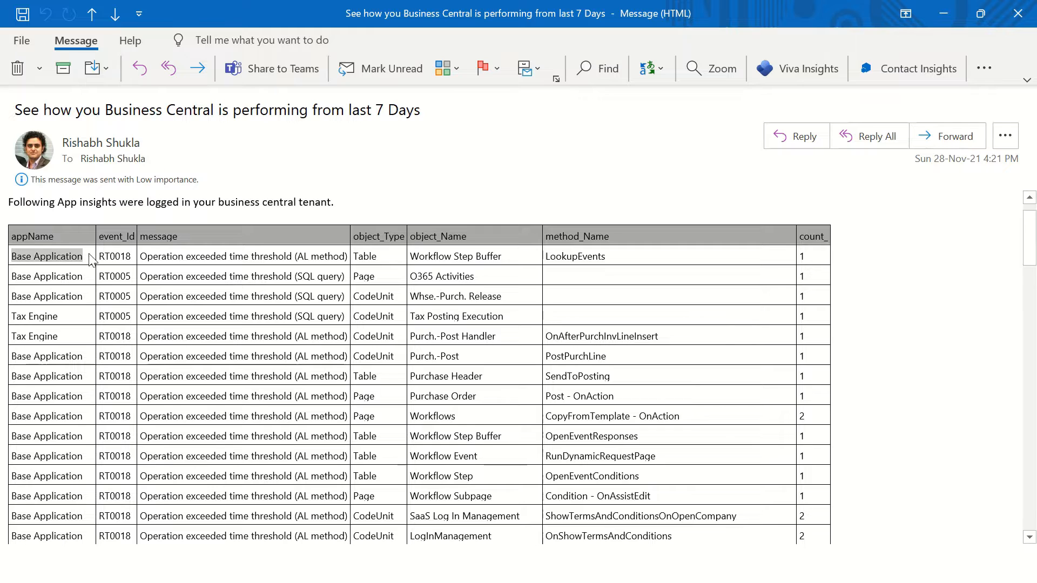
double_click(111, 277)
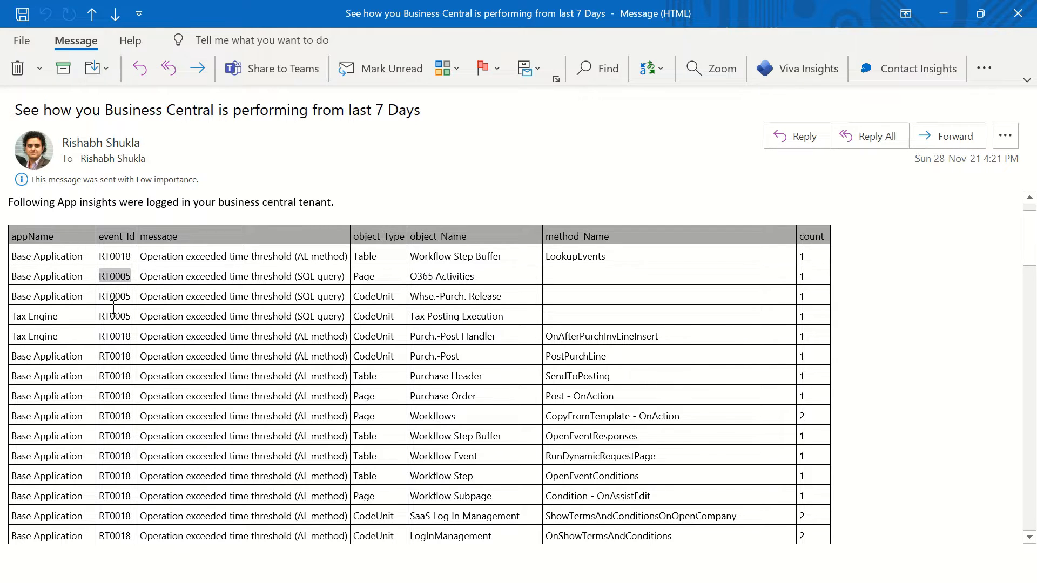
double_click(115, 297)
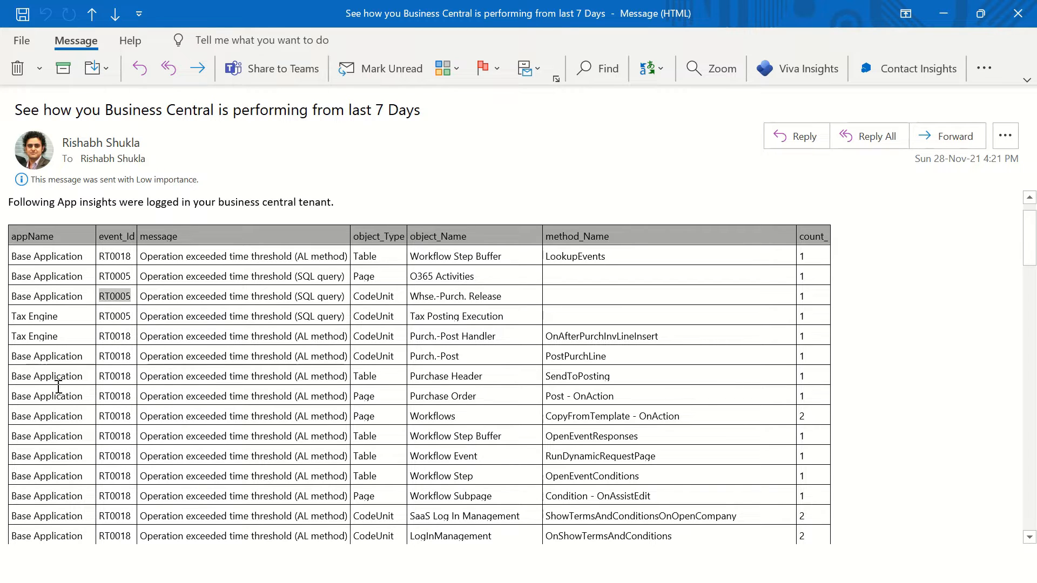
Step: Examine the object names, method names and counts of the login-related rows, such as LogInManagement with OnShowTermsAndConditions
scroll(244, 426, down, 2)
scroll(244, 427, up, 1)
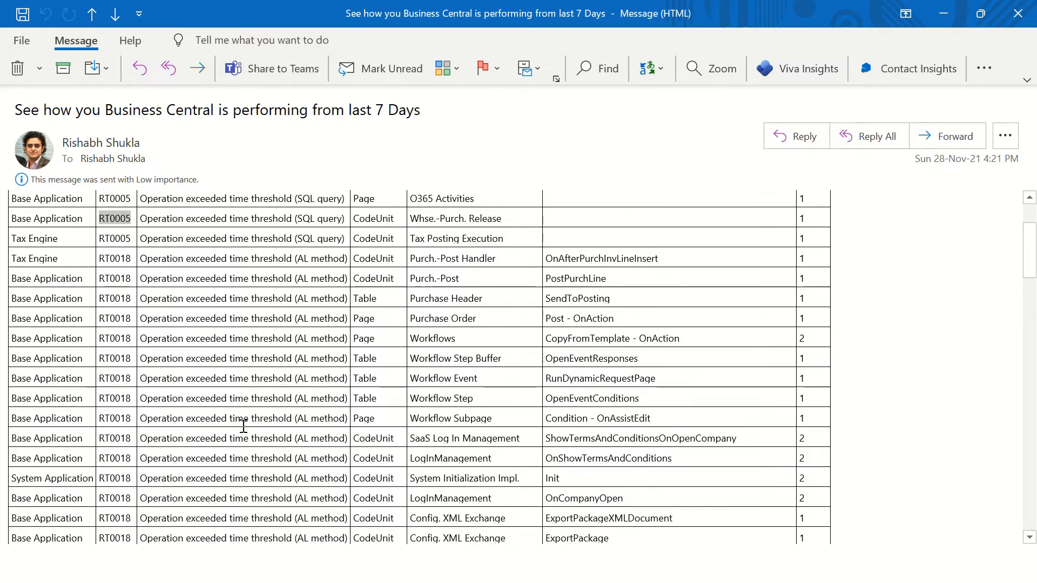
scroll(242, 427, down, 2)
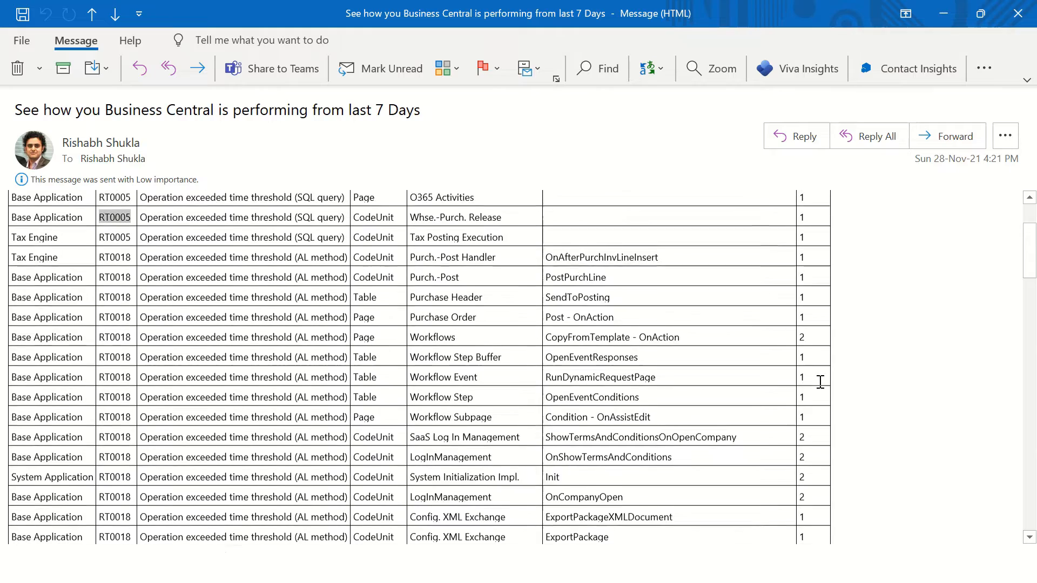
scroll(681, 378, up, 2)
drag(821, 440, 787, 439)
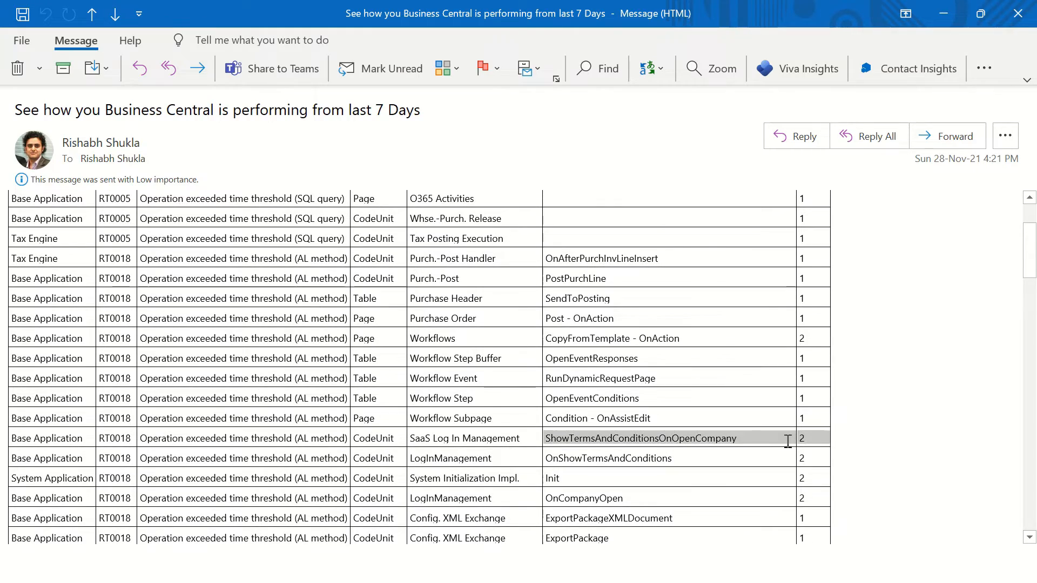
scroll(787, 486, up, 3)
scroll(810, 401, down, 10)
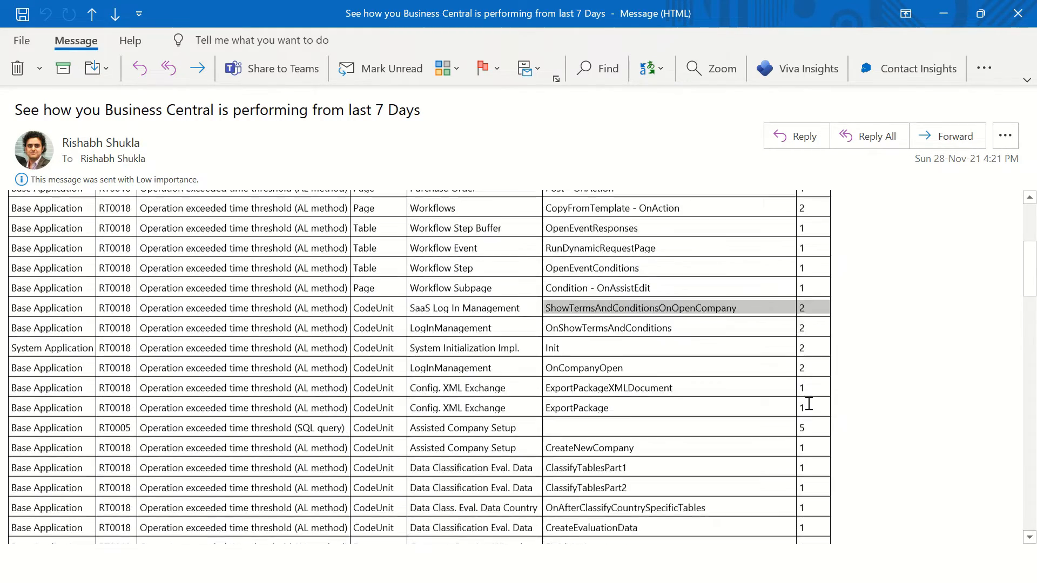
scroll(537, 309, up, 2)
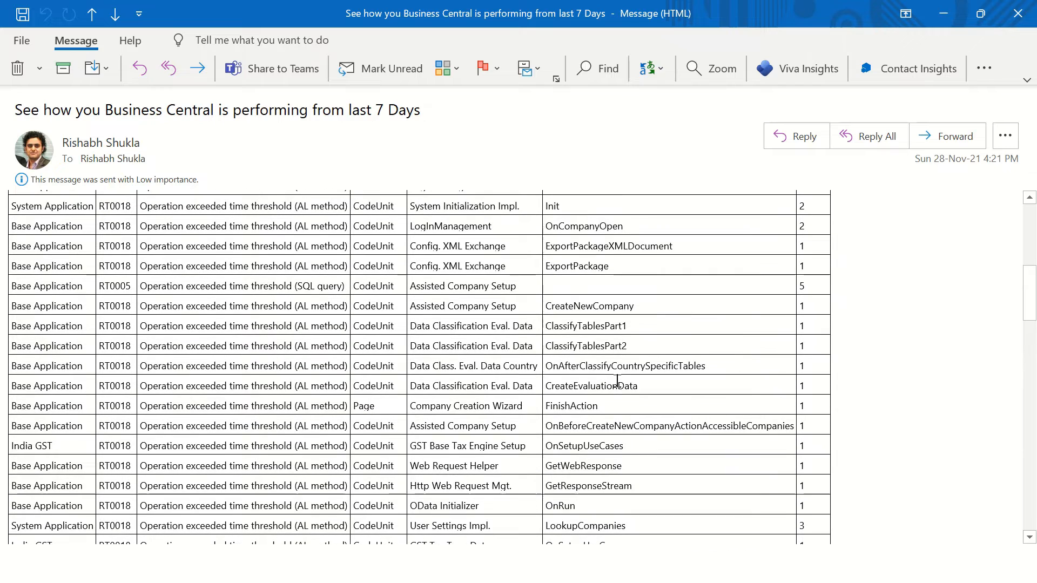
scroll(618, 380, up, 2)
drag(275, 269, 362, 269)
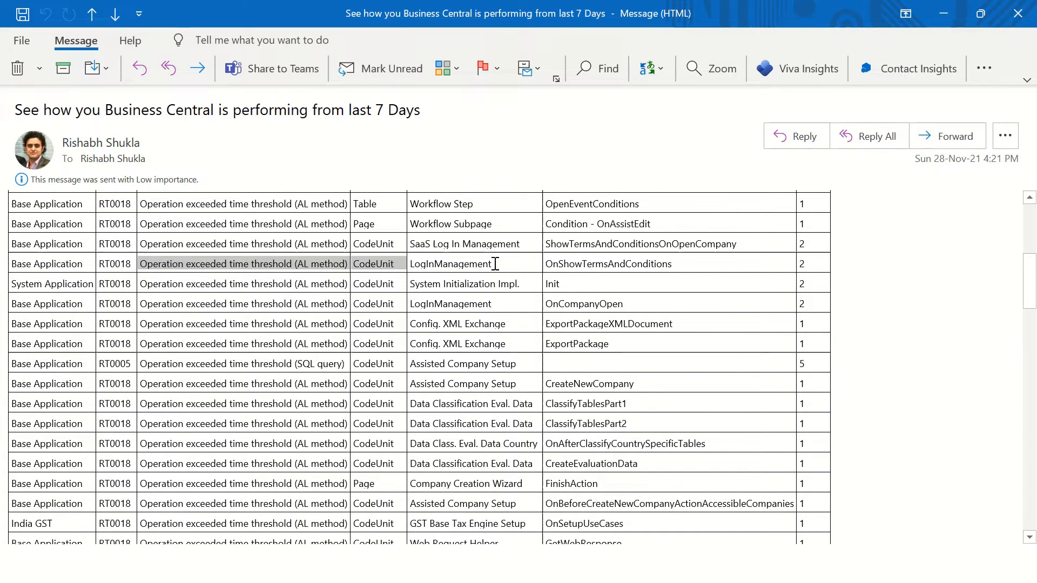
drag(495, 263, 401, 255)
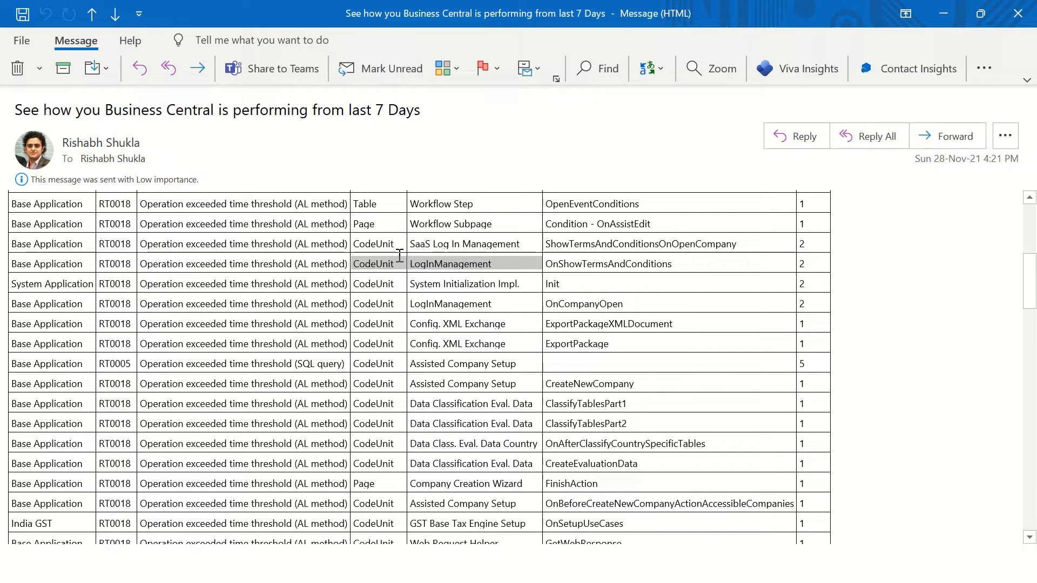
double_click(649, 265)
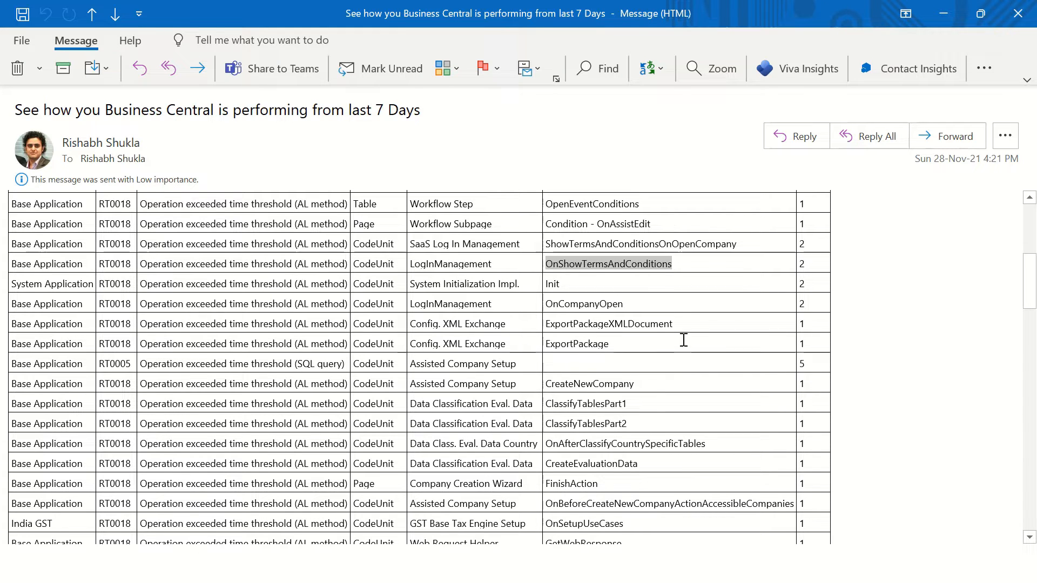
Step: Examine the remaining table rows, including the Config. XML Exchange and Tax Engine Assisted Setup entries
scroll(405, 320, down, 5)
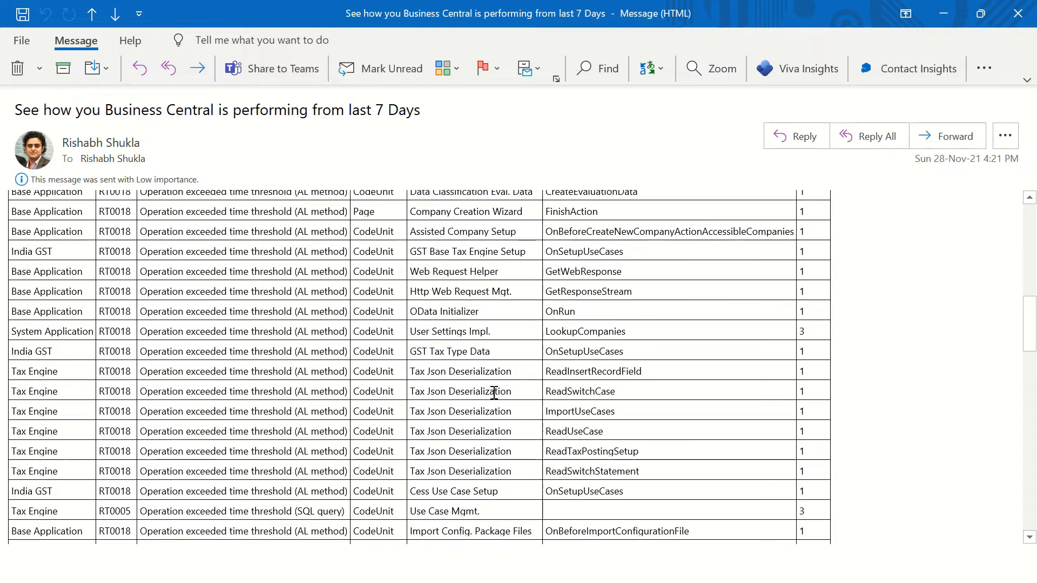
scroll(487, 432, down, 6)
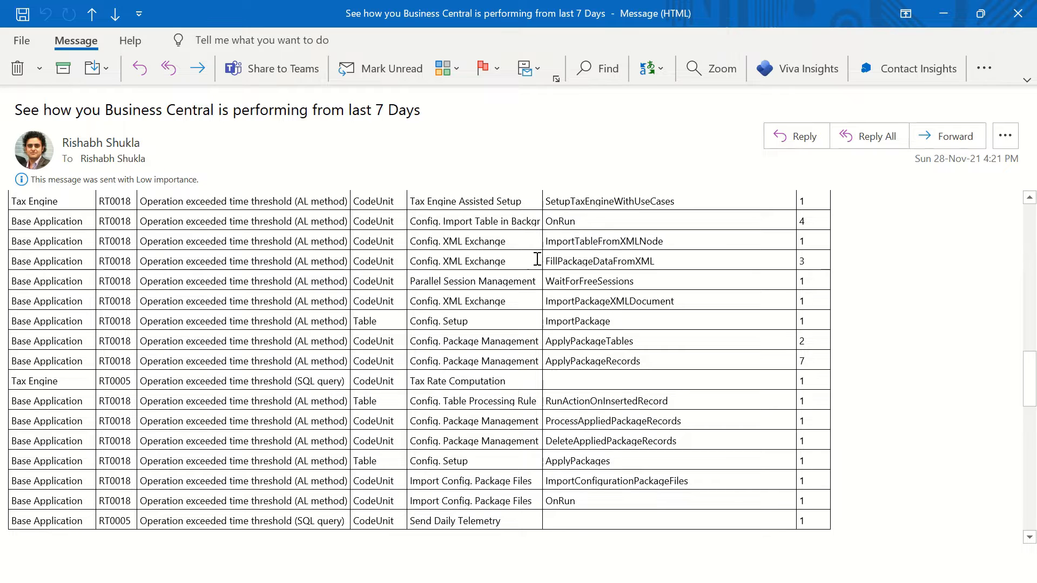
drag(525, 262, 244, 241)
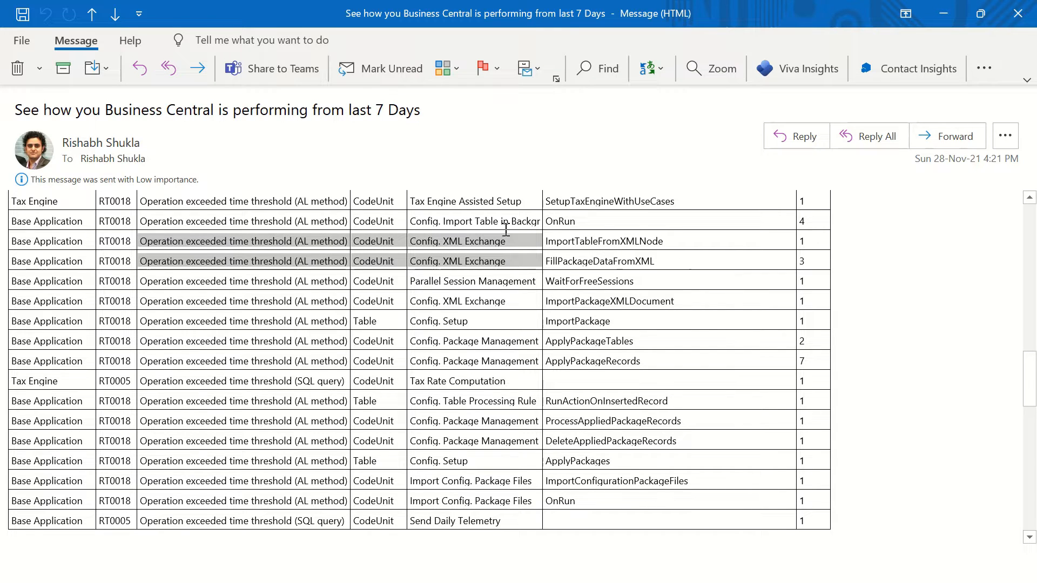
click(447, 226)
scroll(496, 216, up, 3)
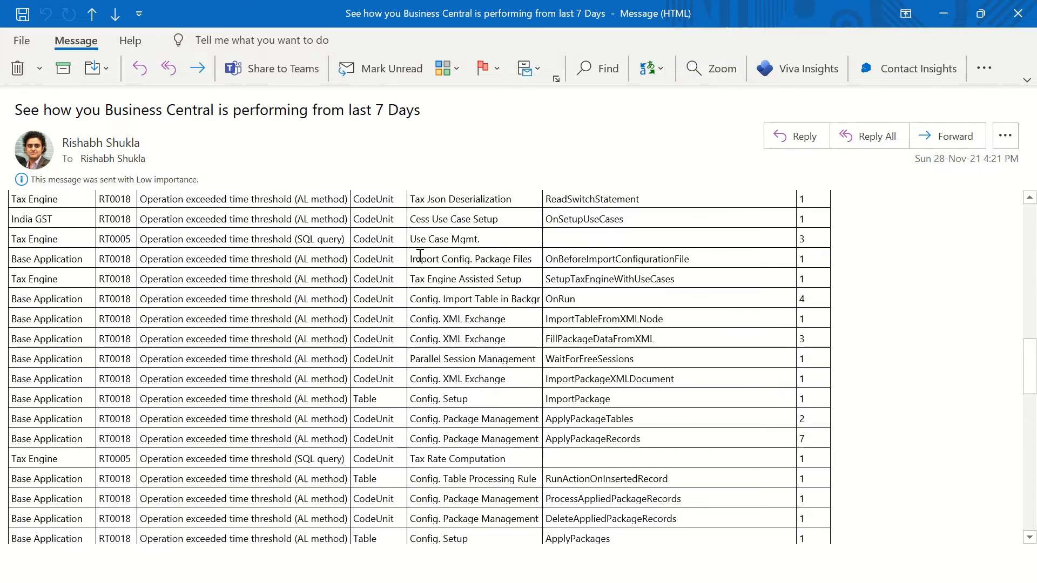
drag(472, 280, 589, 289)
click(695, 475)
Step: Examine the Document Insights donut chart and its legend below the telemetry table
scroll(689, 459, down, 3)
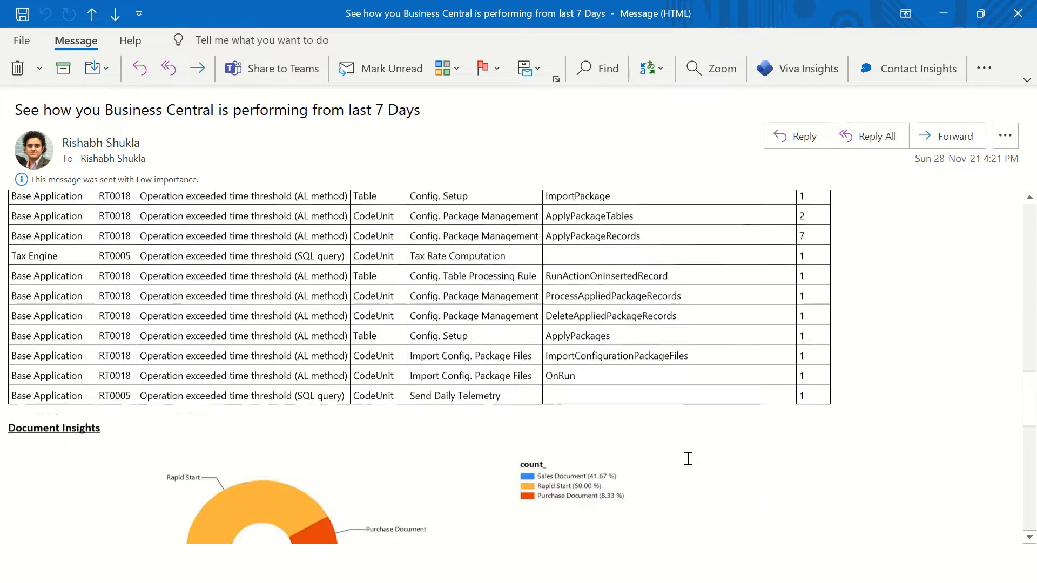
scroll(697, 421, up, 3)
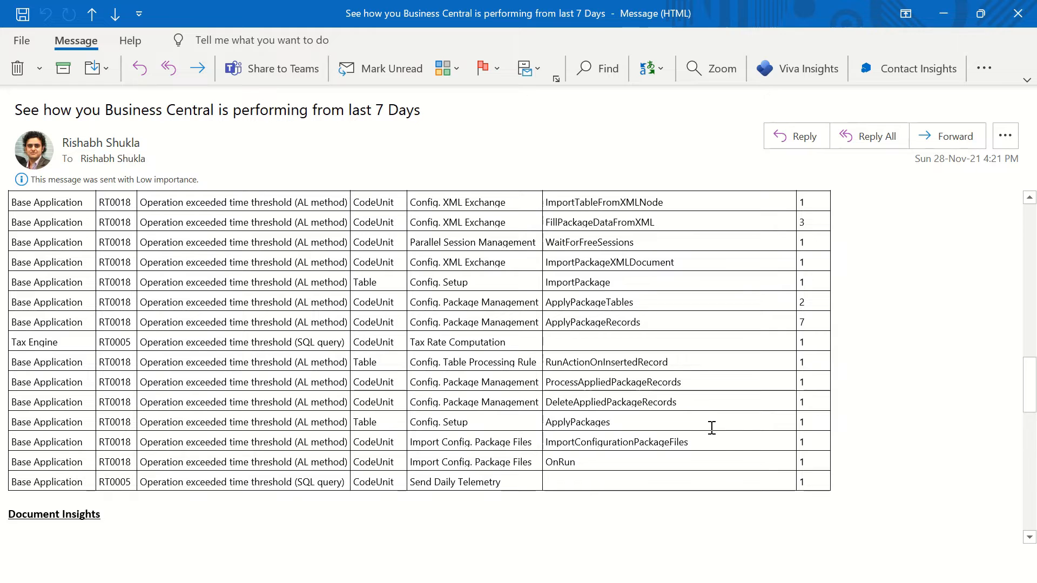
scroll(711, 427, down, 3)
scroll(717, 437, up, 1)
scroll(717, 438, down, 4)
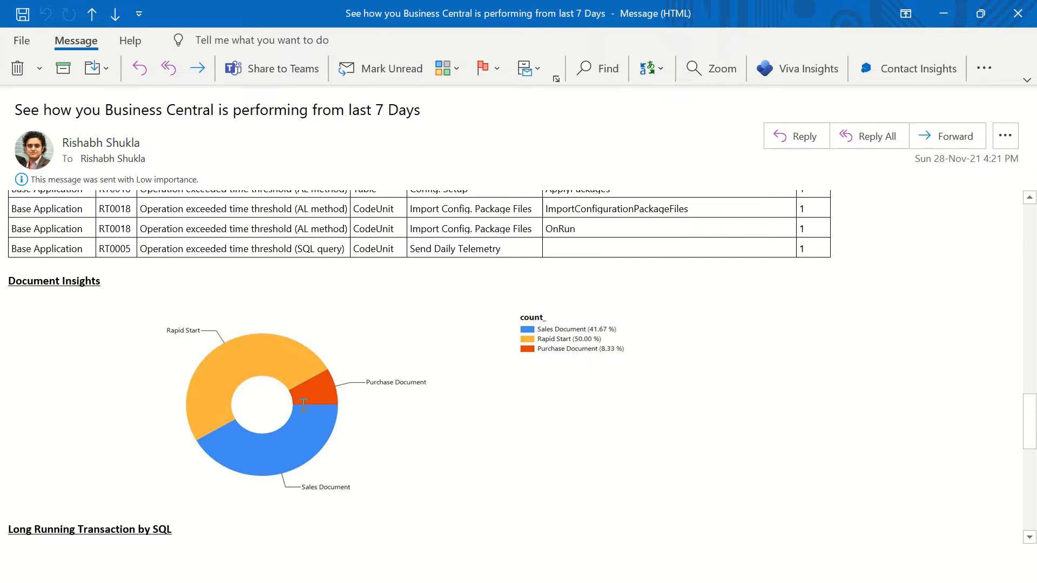
click(565, 335)
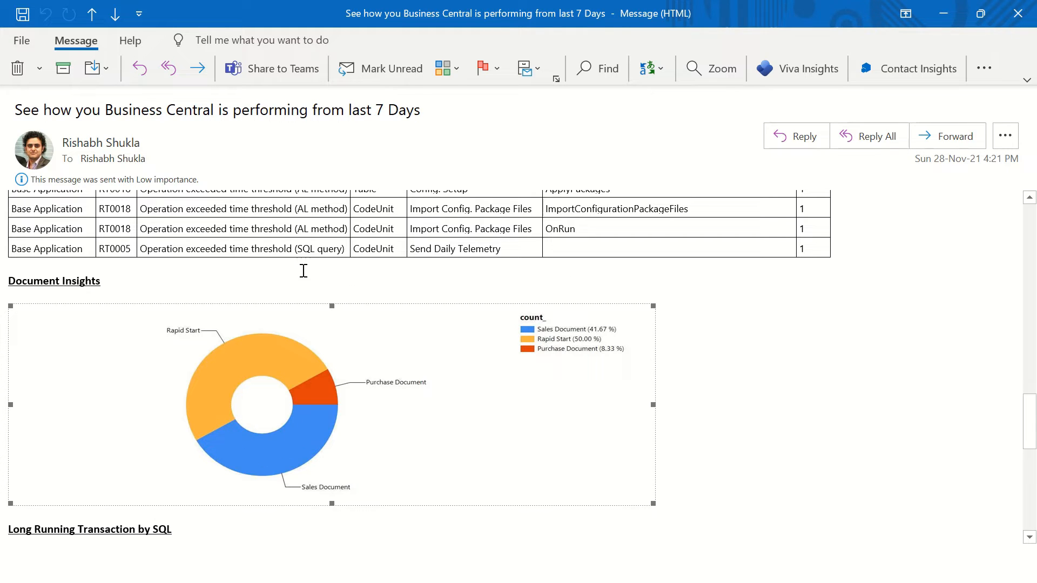
scroll(291, 269, up, 3)
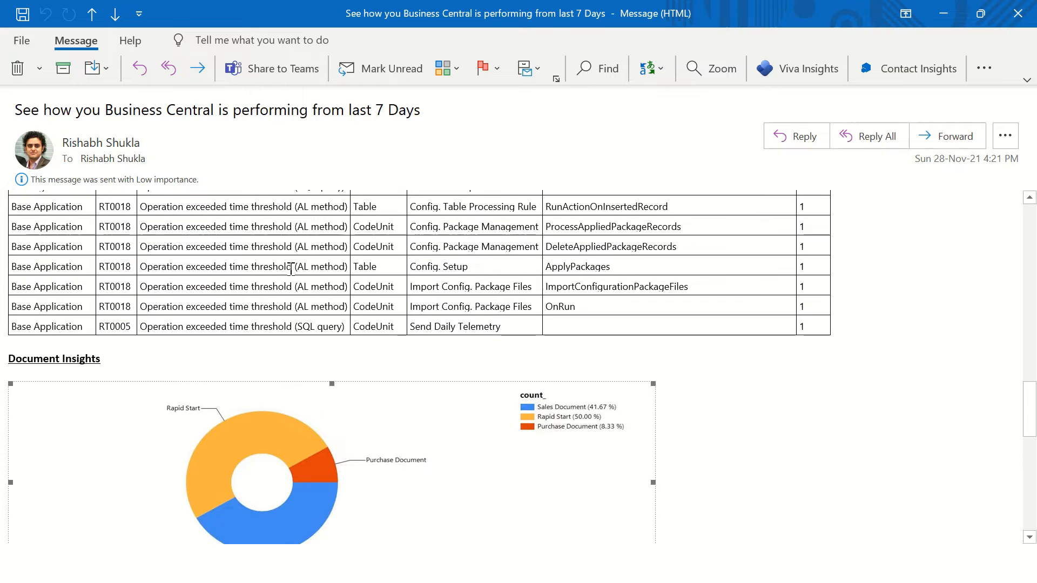
scroll(379, 276, down, 1)
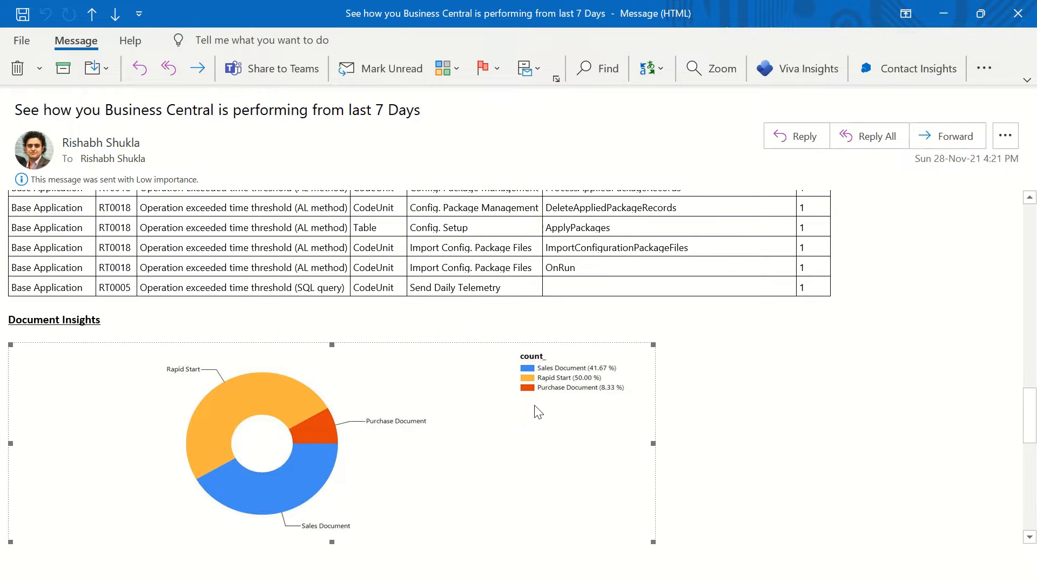
Step: Examine the Long Running Transaction by SQL donut chart and its legend below the Document Insights section
scroll(558, 426, down, 1)
scroll(558, 426, down, 1)
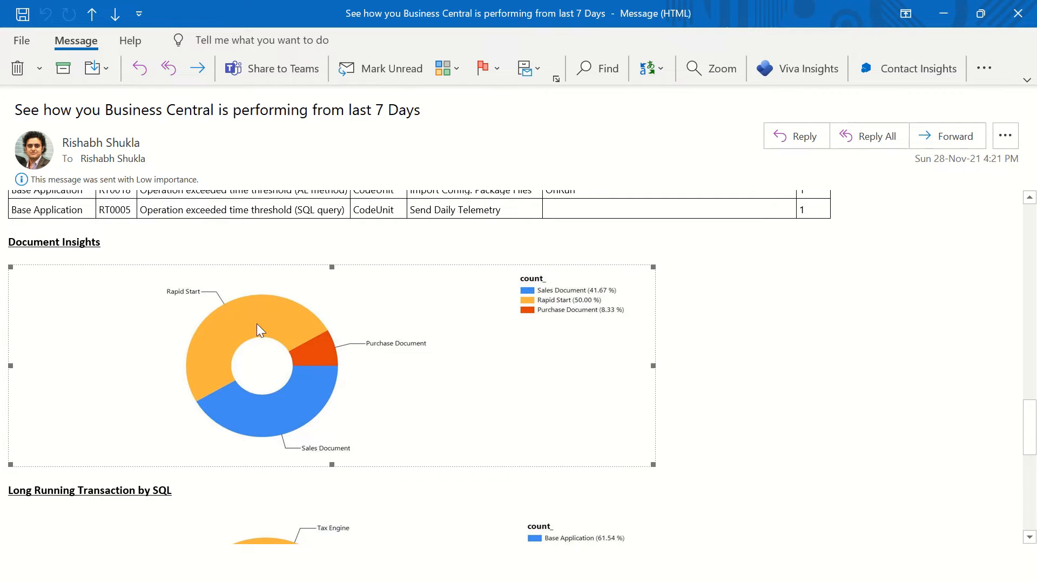
scroll(448, 405, down, 2)
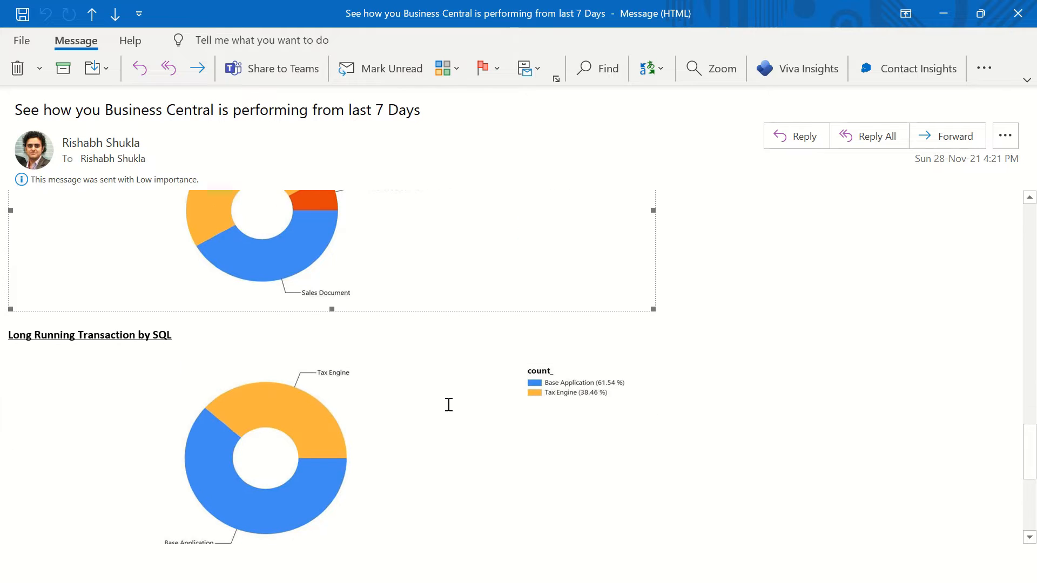
scroll(448, 405, down, 1)
drag(195, 255, 1, 279)
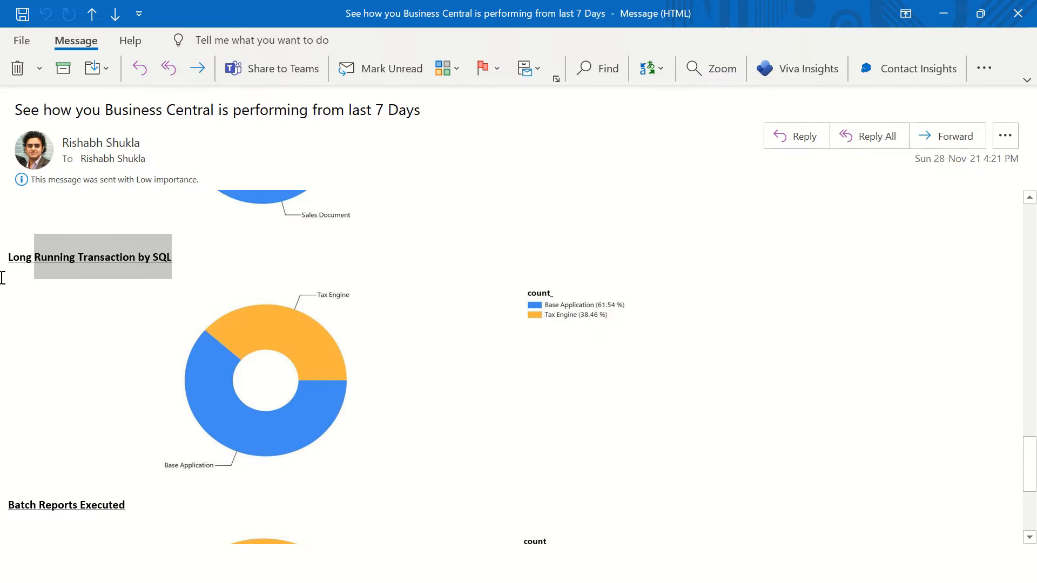
click(1, 286)
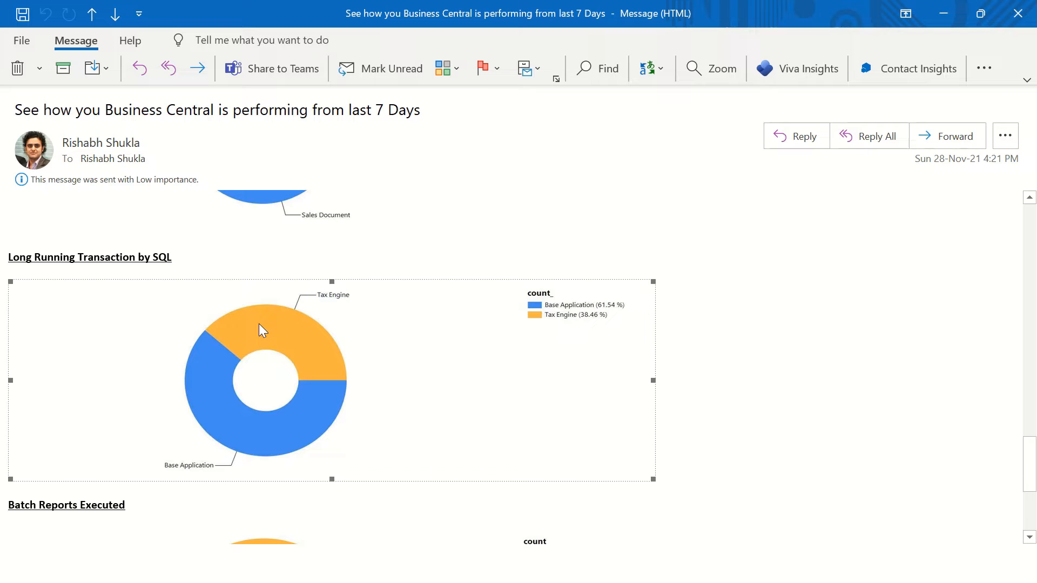
Step: Examine the Batch Reports Executed donut chart and its legend at the end of the message
scroll(333, 357, down, 3)
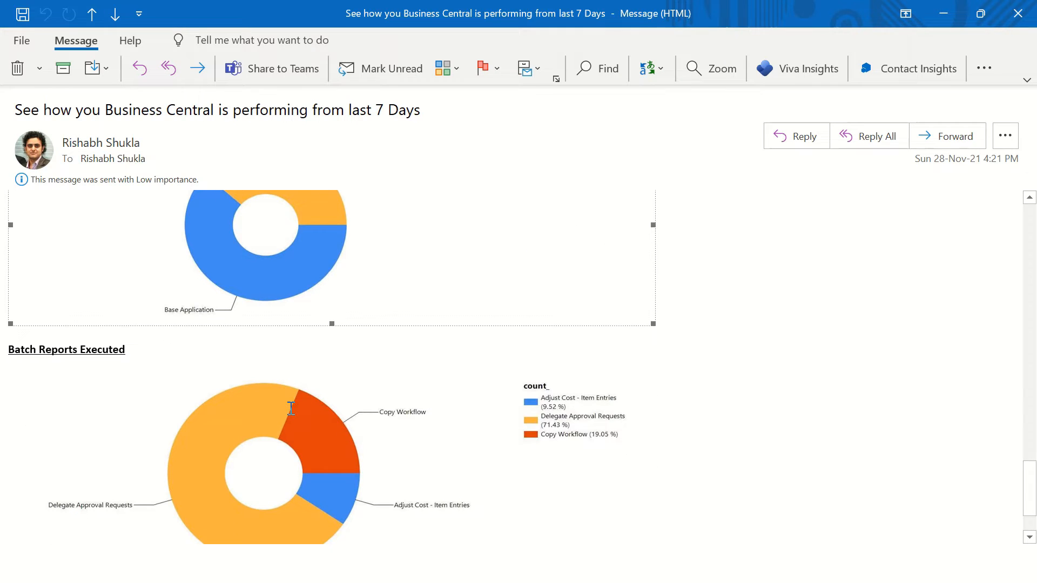
scroll(291, 409, down, 2)
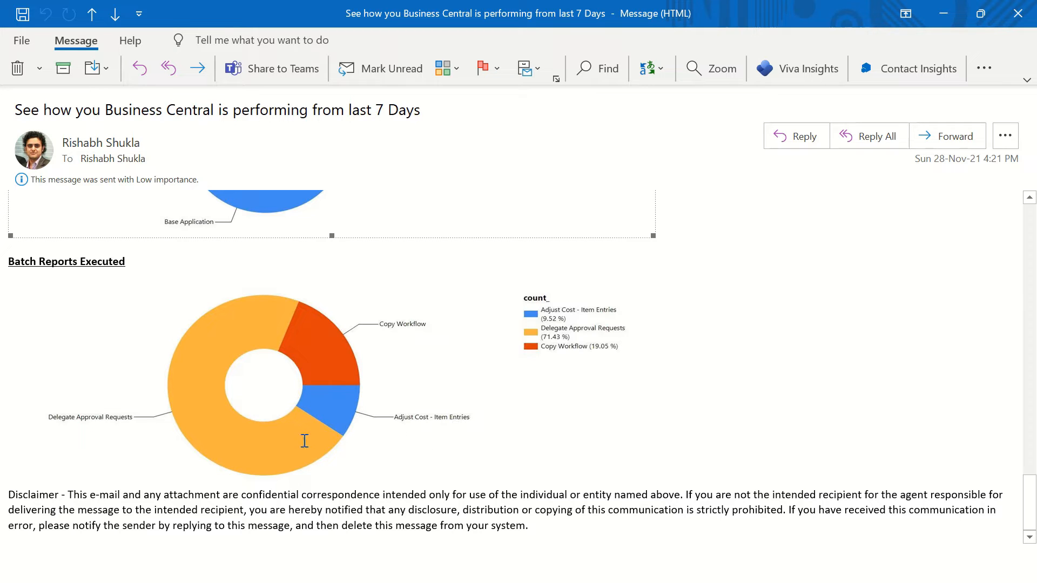
drag(140, 268, 2, 274)
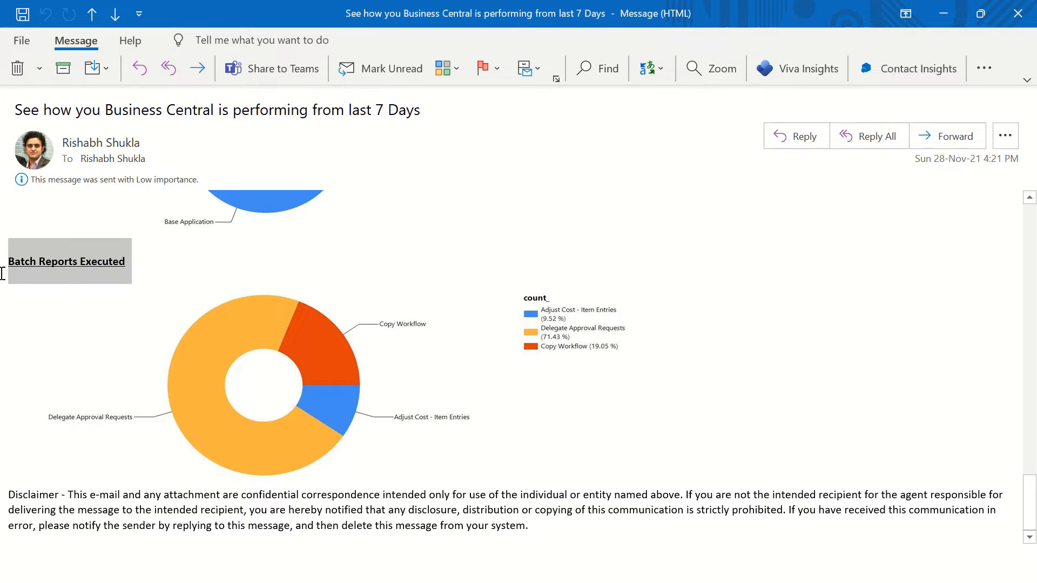
click(282, 255)
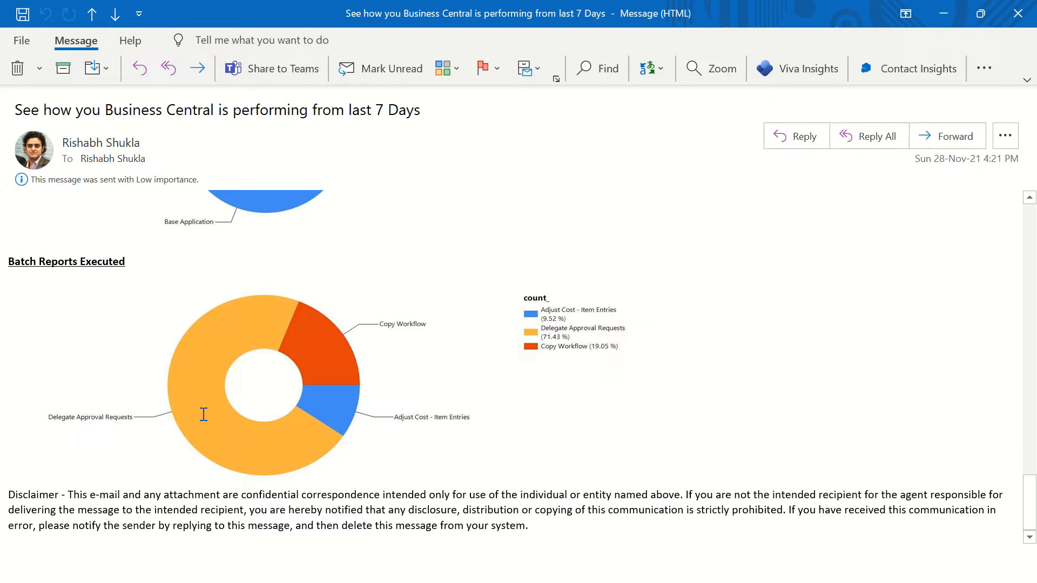
drag(156, 265, 4, 268)
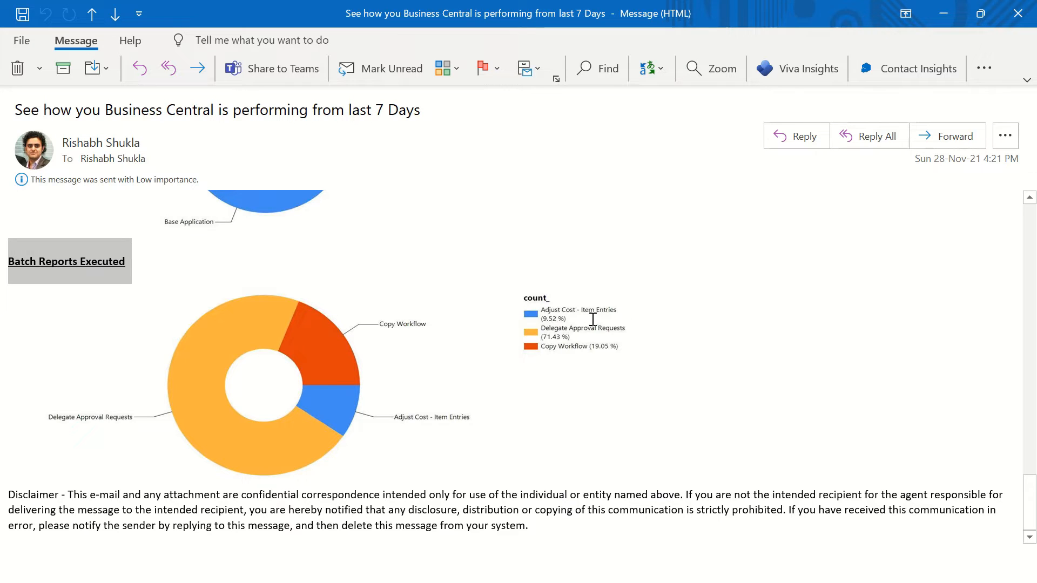
click(543, 314)
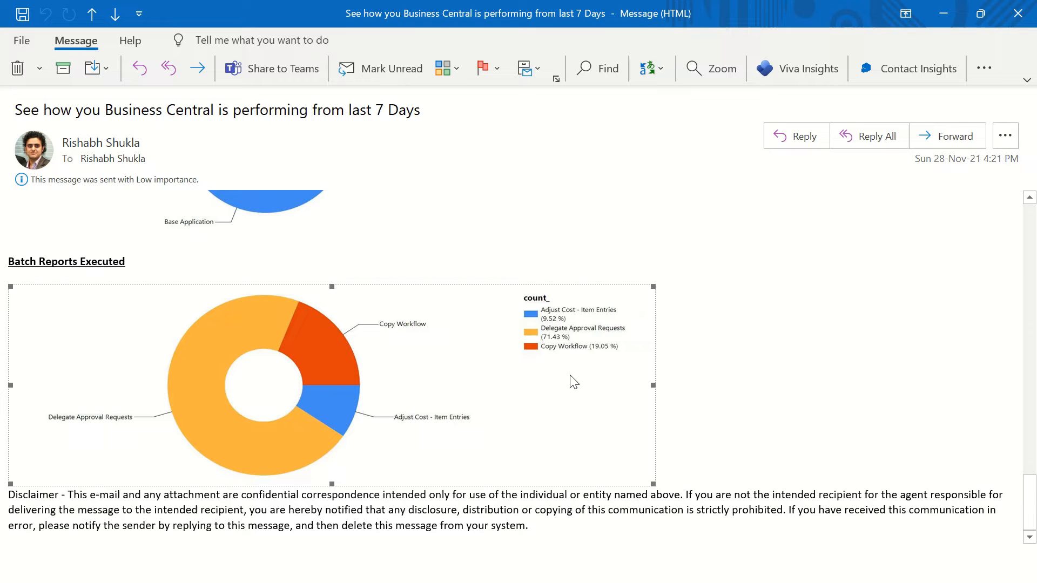
Step: Review the whole report again, from the telemetry table through the Document Insights, SQL transaction and batch report charts
scroll(574, 381, up, 10)
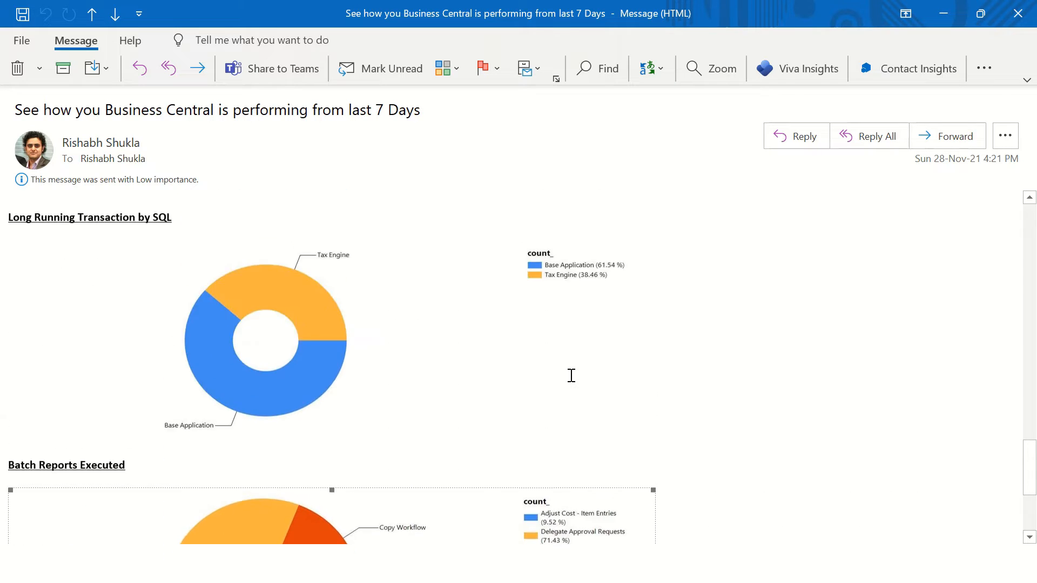
scroll(571, 376, up, 15)
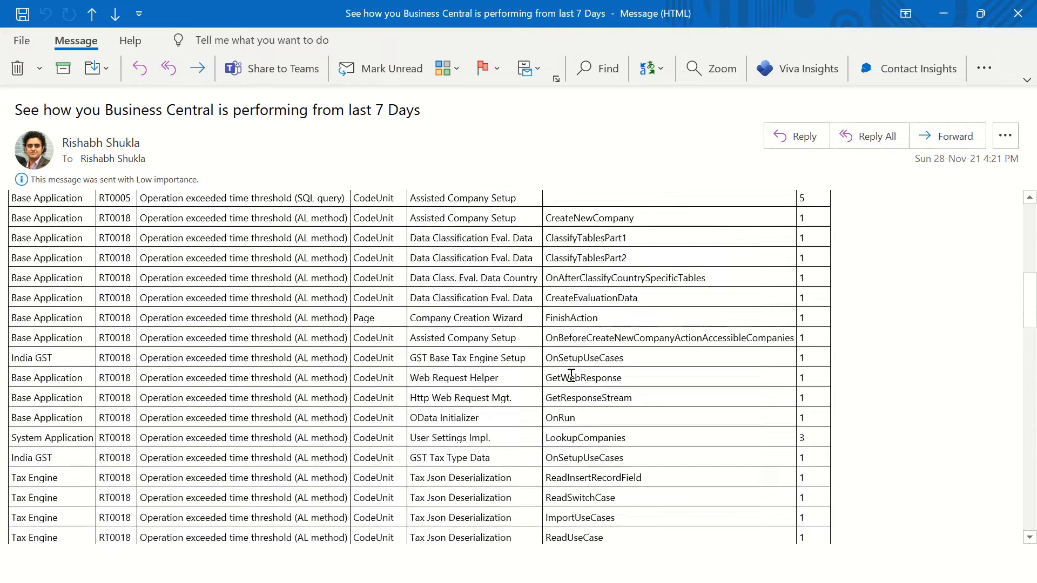
scroll(571, 376, up, 2)
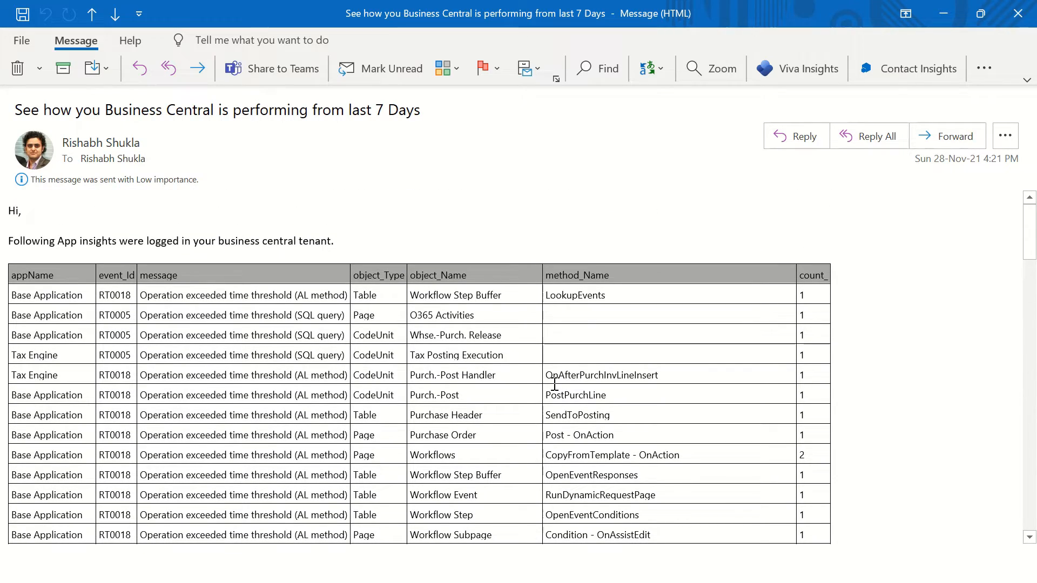
scroll(555, 384, down, 12)
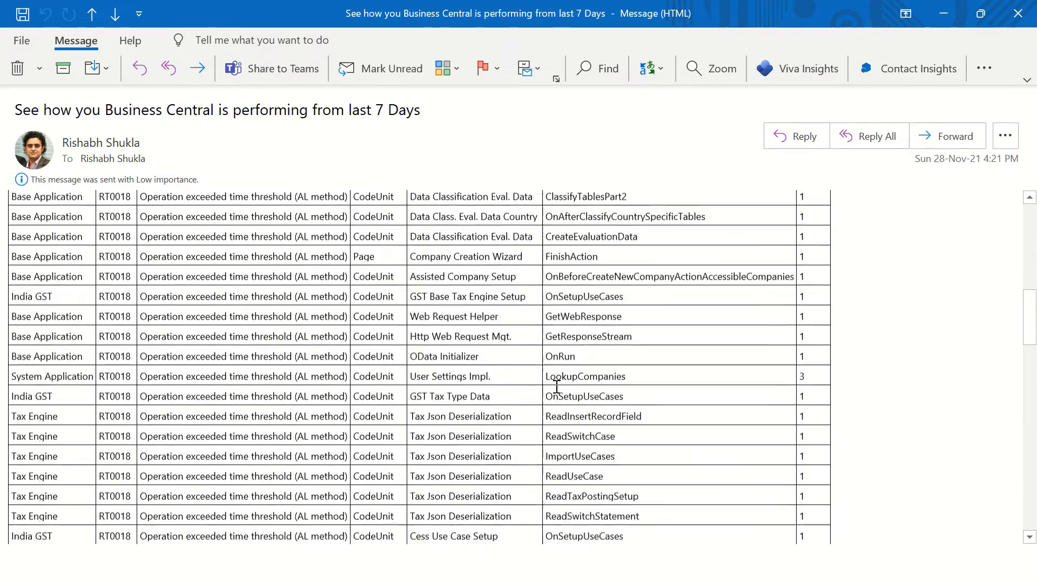
scroll(555, 395, down, 8)
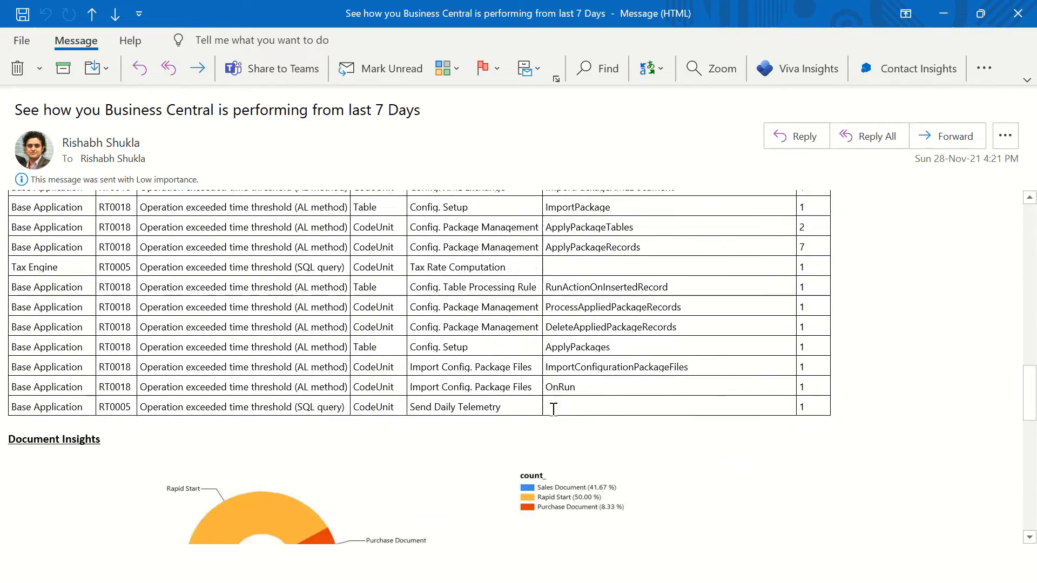
scroll(553, 410, down, 10)
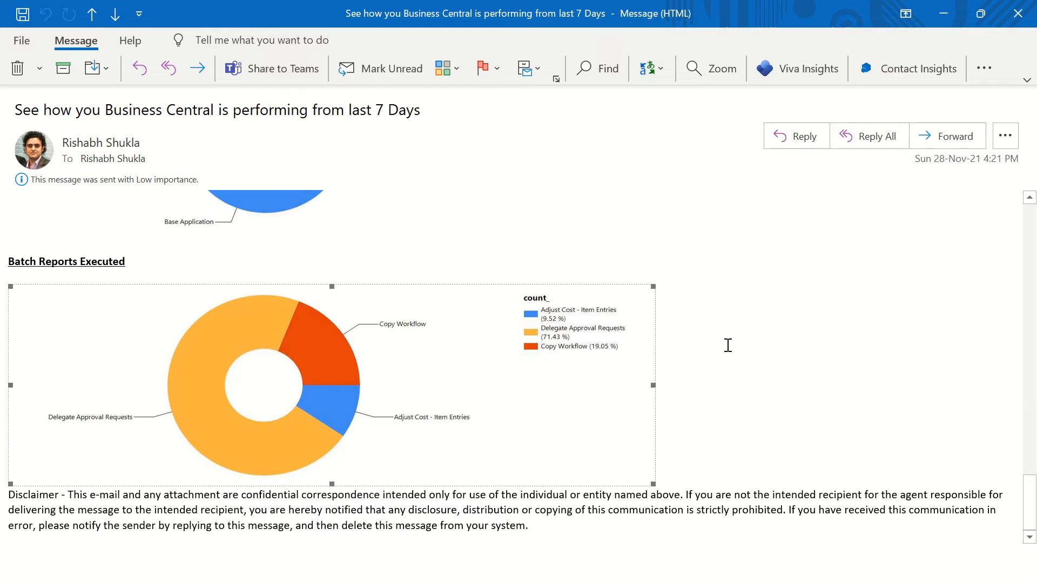
scroll(727, 344, up, 2)
scroll(514, 398, up, 6)
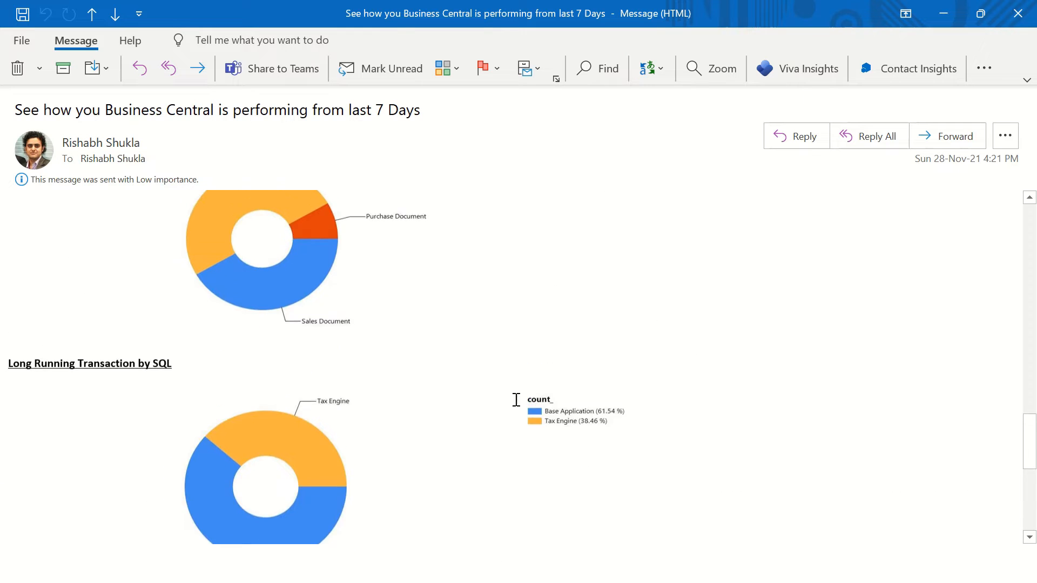
click(575, 492)
click(394, 333)
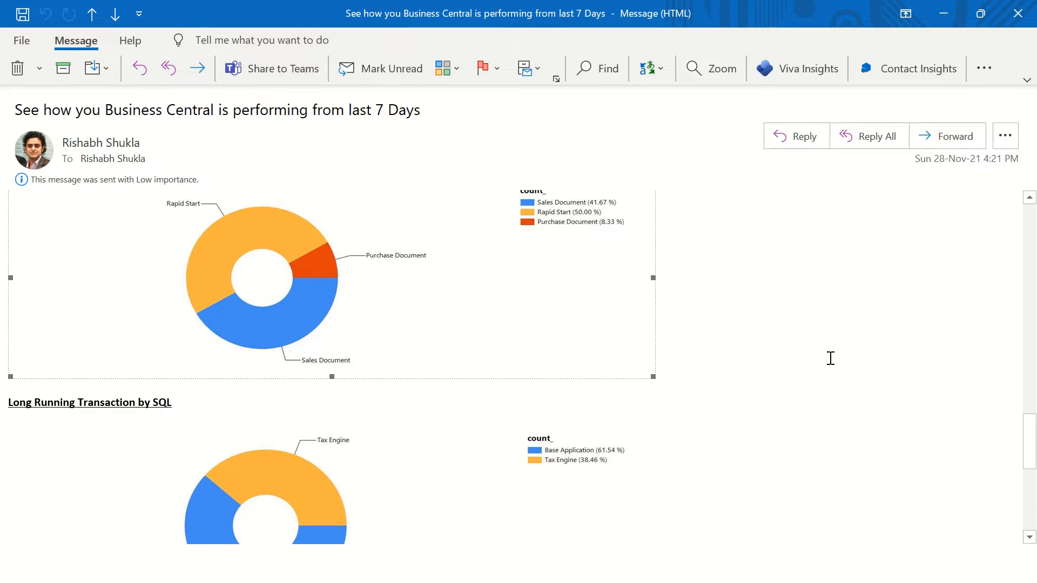
scroll(828, 370, up, 7)
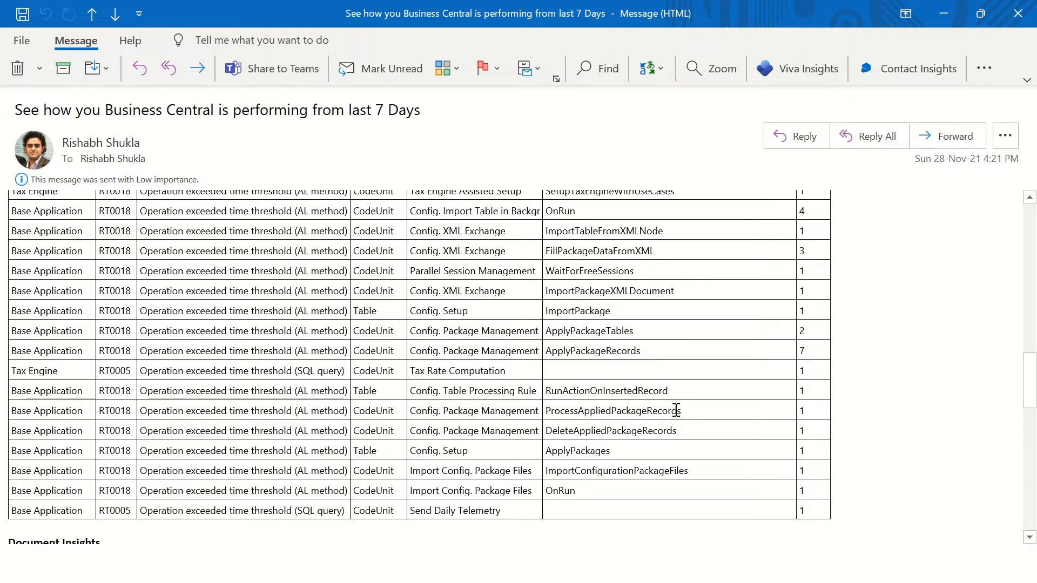
Step: Switch to the Azure portal in Edge and close the BC19Telemetry logs to return to the portal home page
key(alt+Tab)
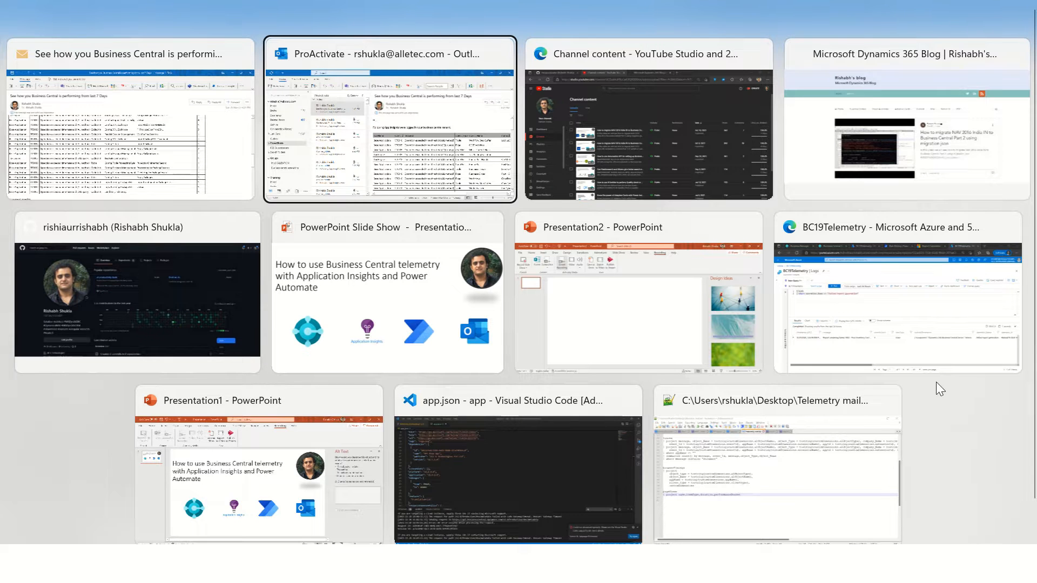
click(897, 330)
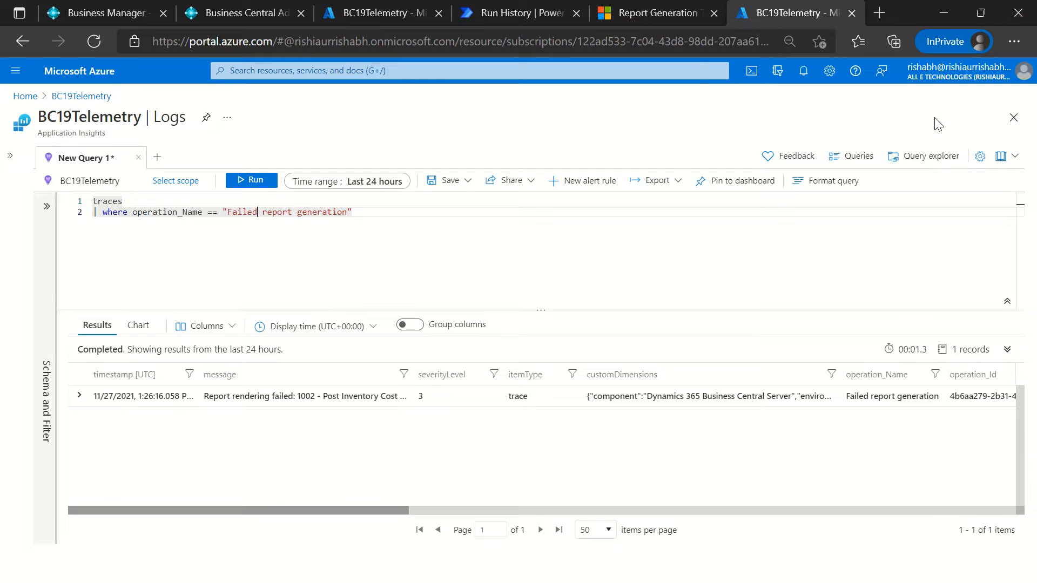
click(1013, 118)
click(598, 131)
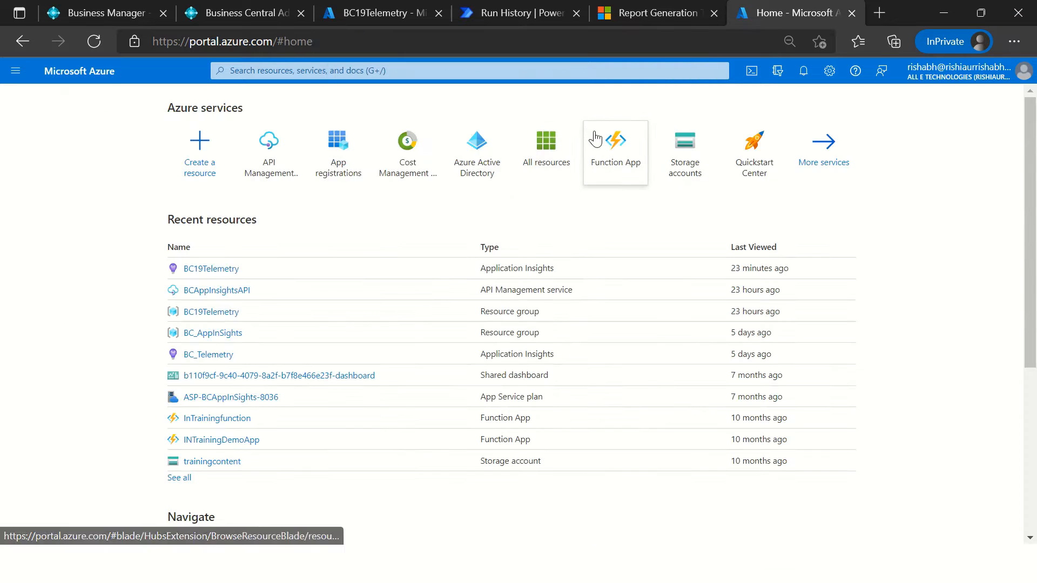
Step: Examine the portal's web address and the Azure services and recent resources on the home page
click(229, 42)
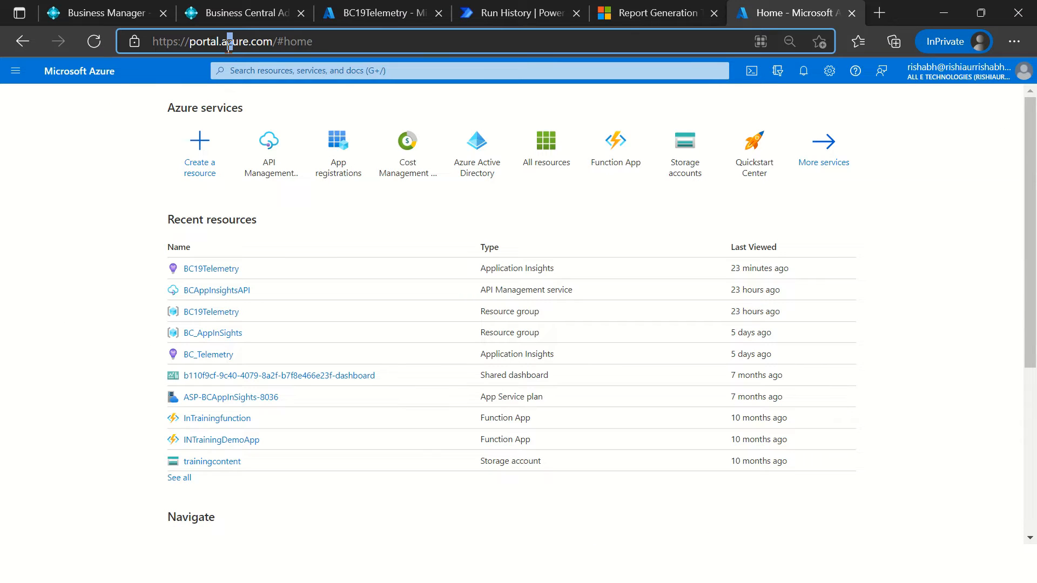
click(334, 40)
drag(335, 40, 126, 47)
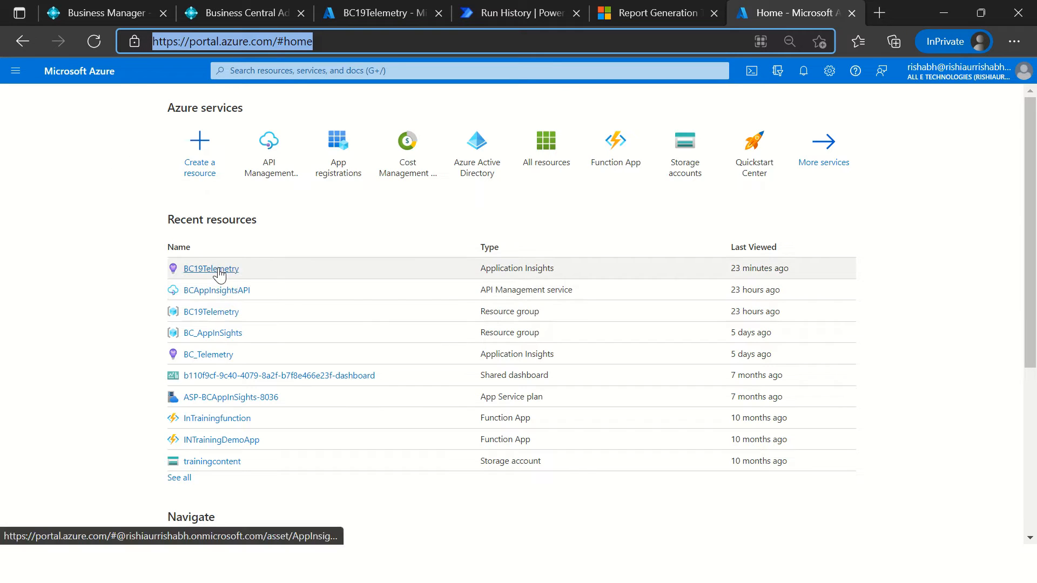
mouse_move(216, 274)
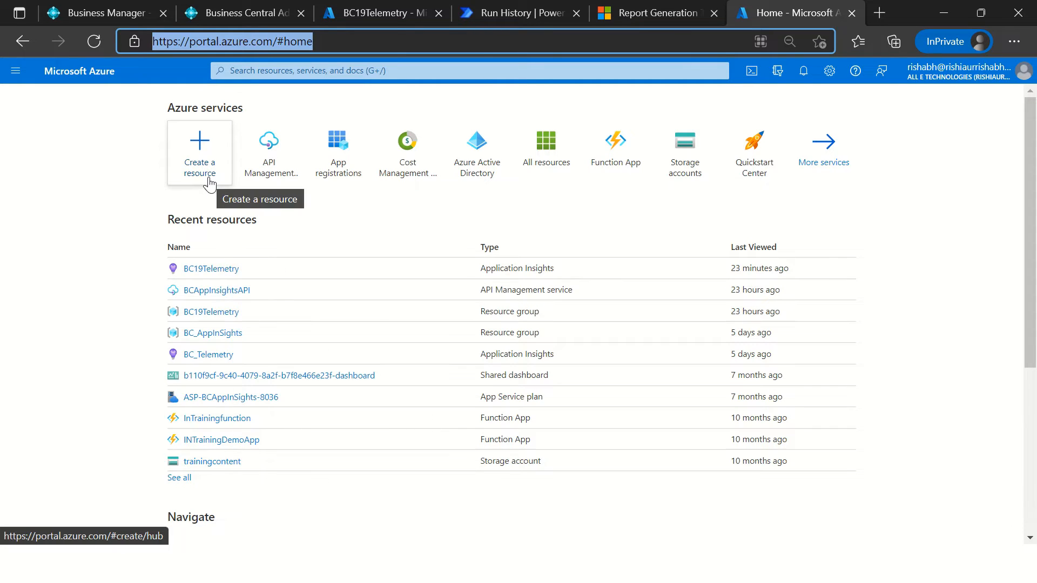
click(174, 110)
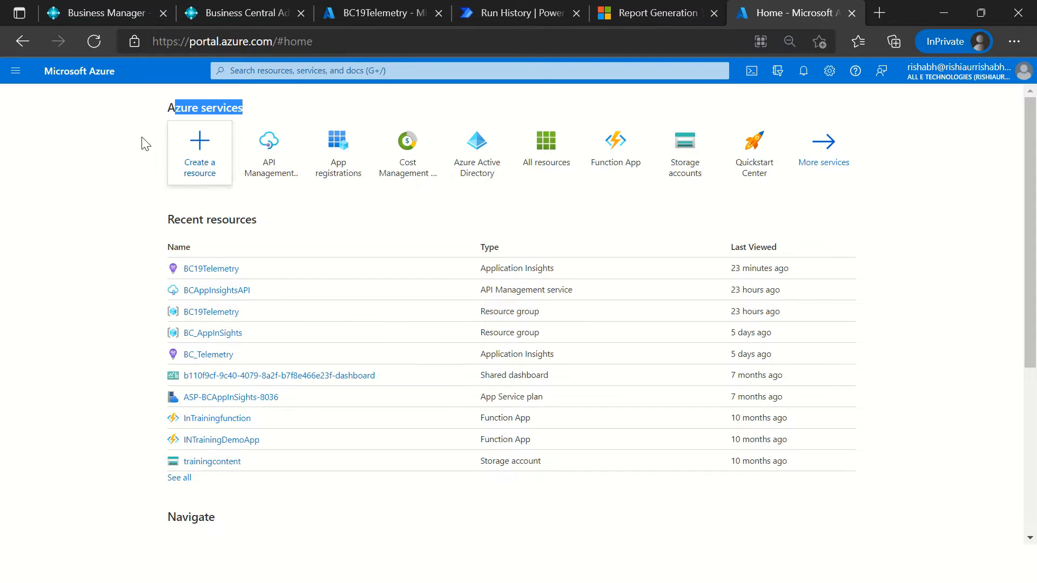
Step: Search the resource marketplace for Application Insights and open its creation form
click(200, 175)
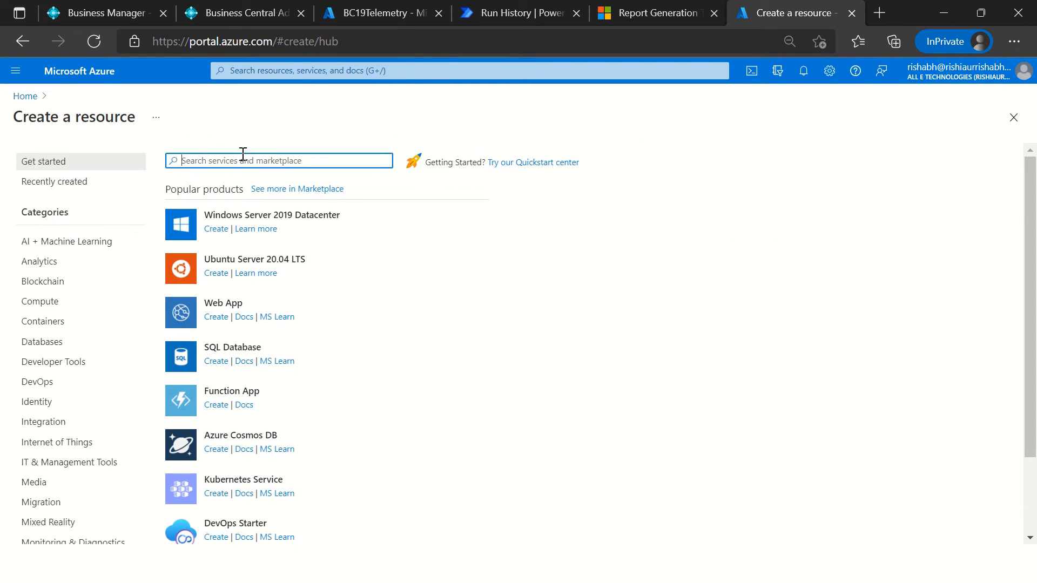
text(application insigh)
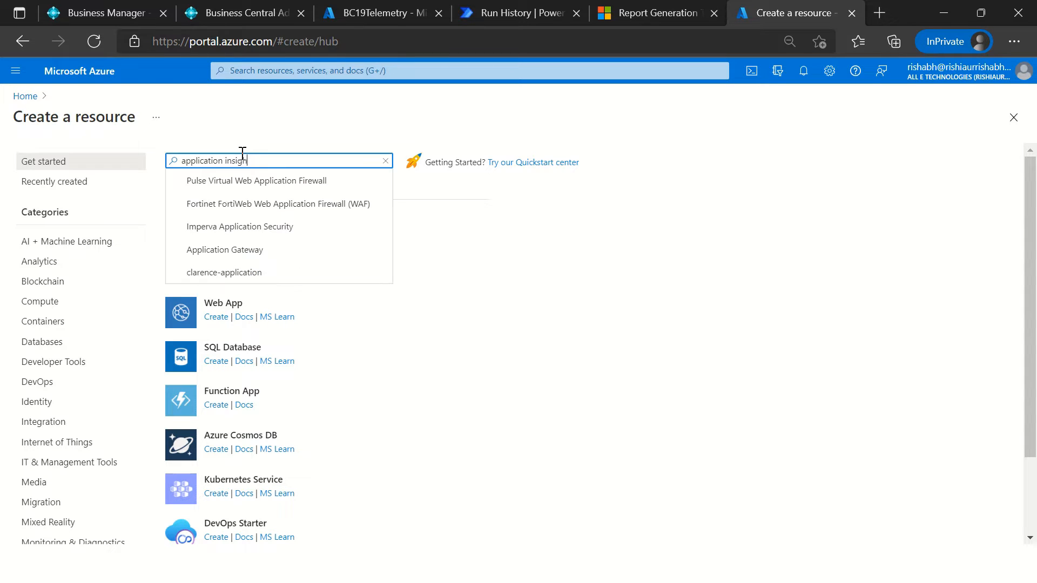
click(251, 184)
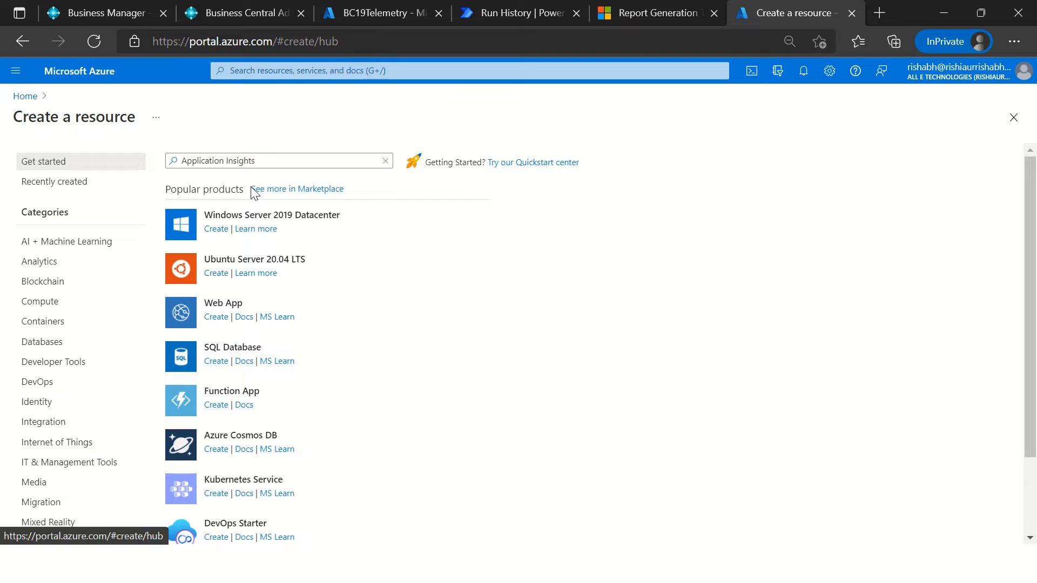
click(120, 247)
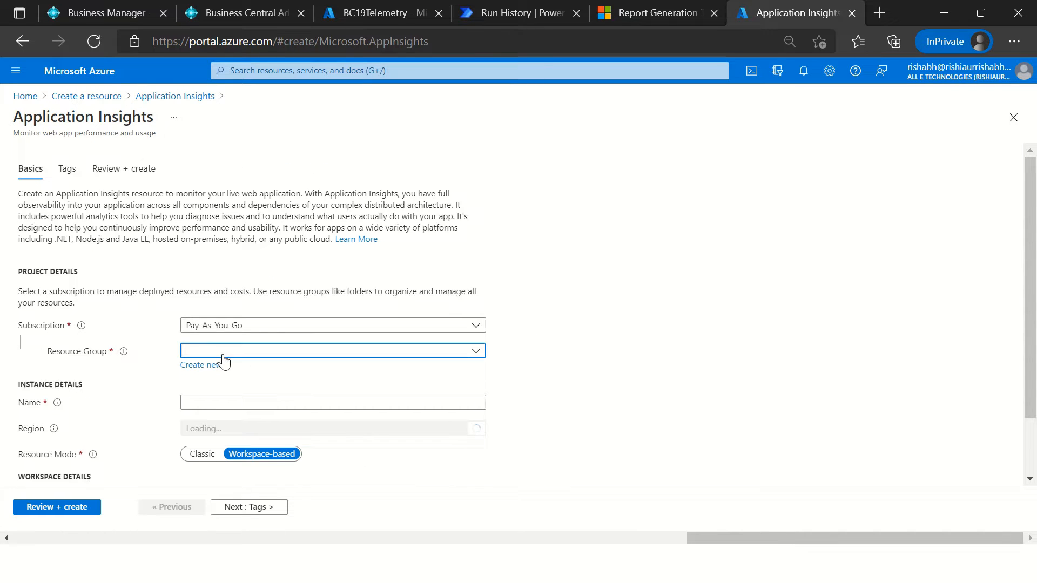
Step: Examine the form's resource group, name, region, resource mode and workspace fields, and return to the portal home without creating anything
click(226, 354)
click(694, 316)
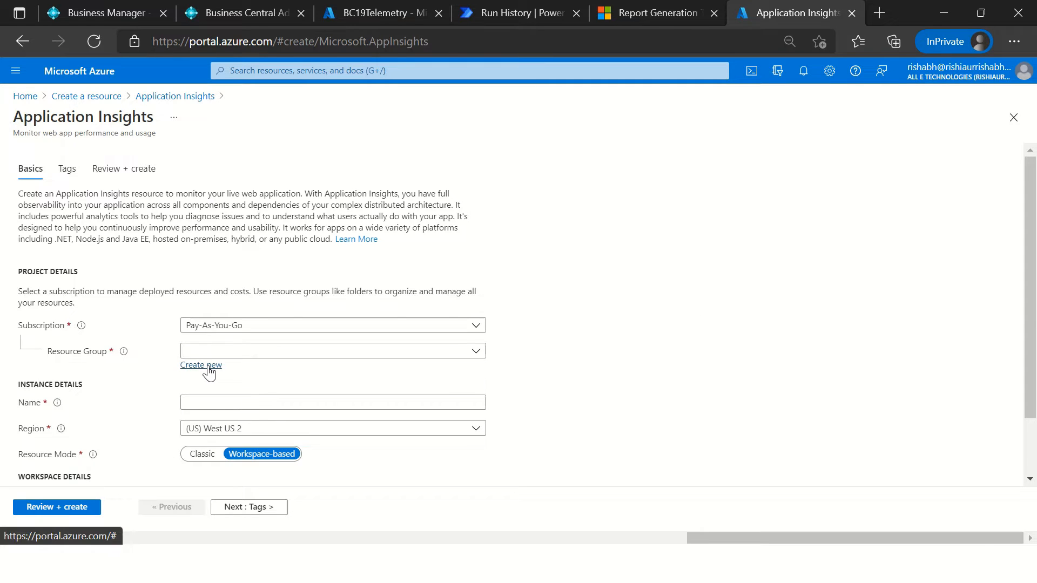
click(236, 405)
scroll(110, 413, down, 1)
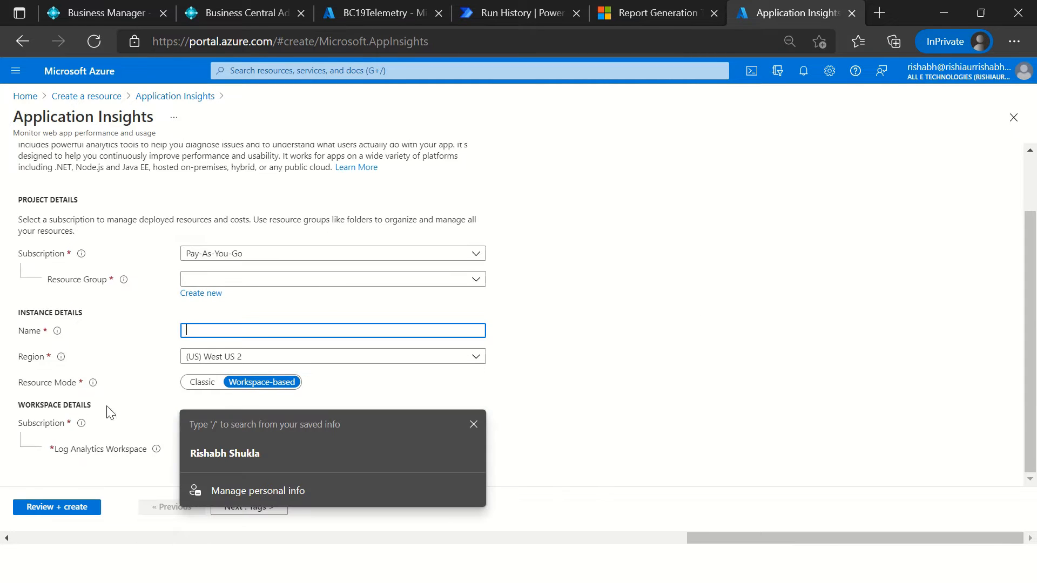
click(858, 330)
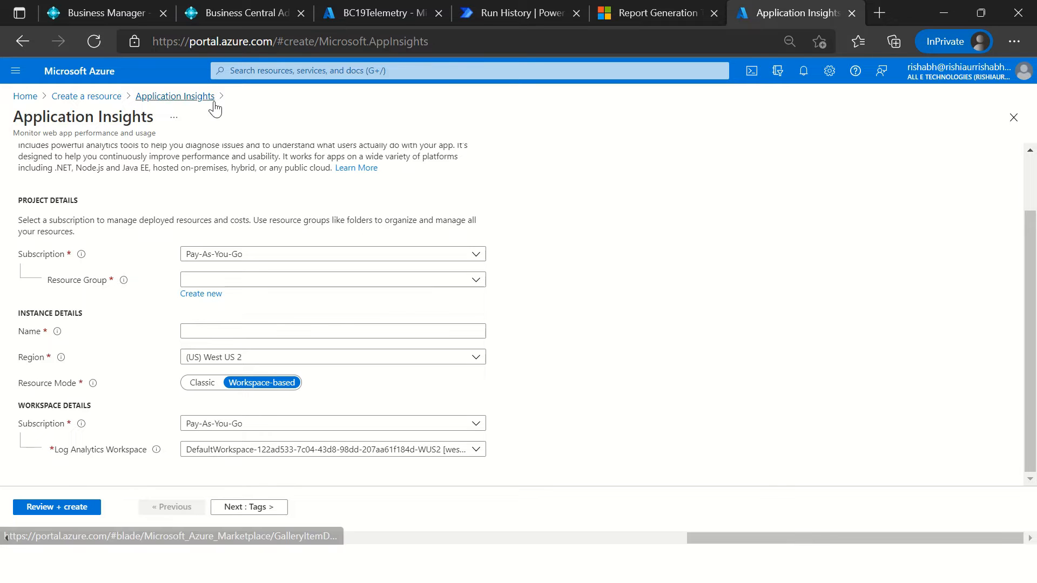
click(85, 97)
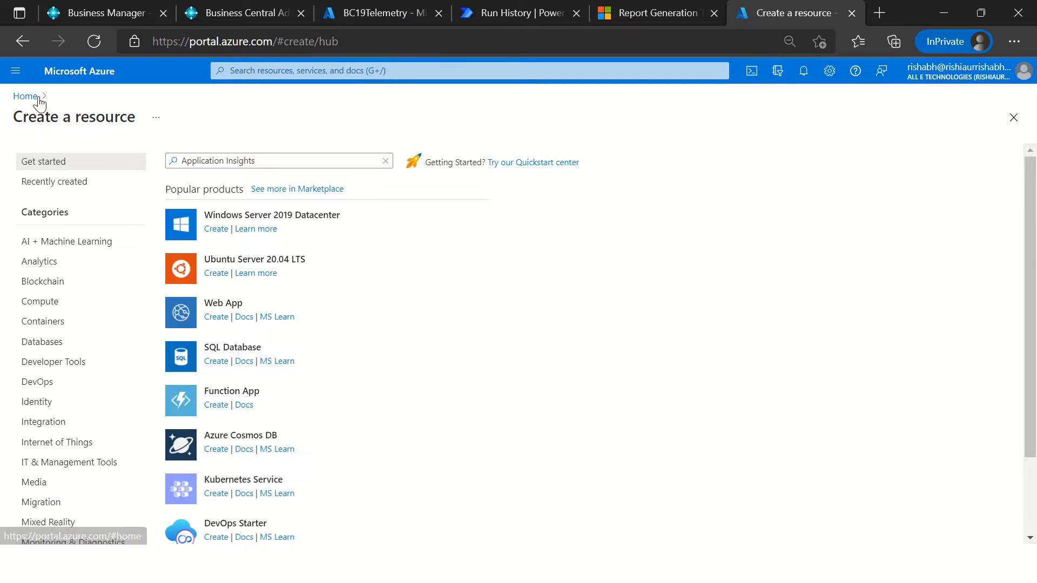
click(25, 97)
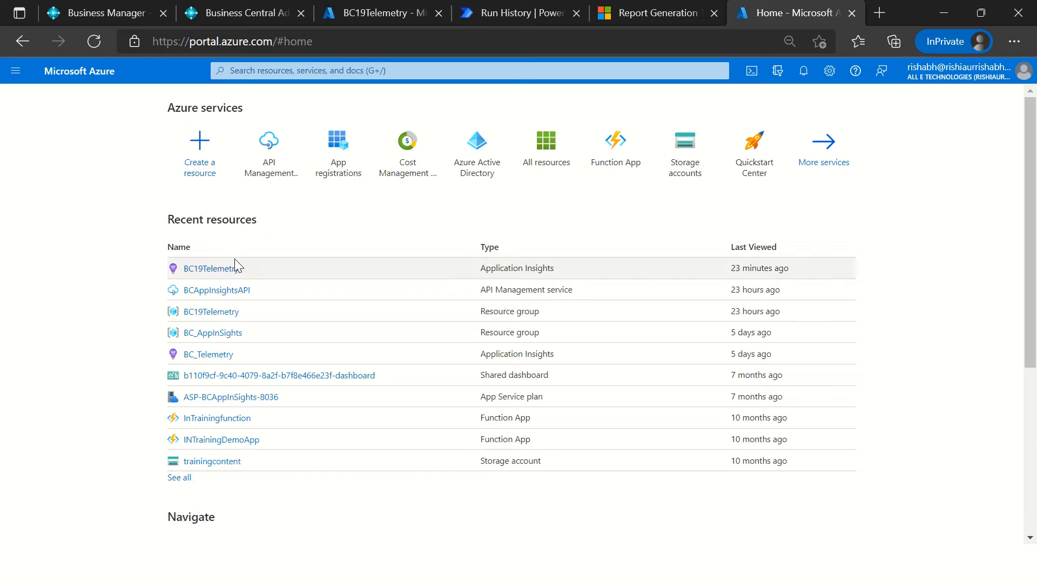
Step: Open the BC19Telemetry Application Insights resource from the recent resources and look through its overview page
mouse_move(211, 275)
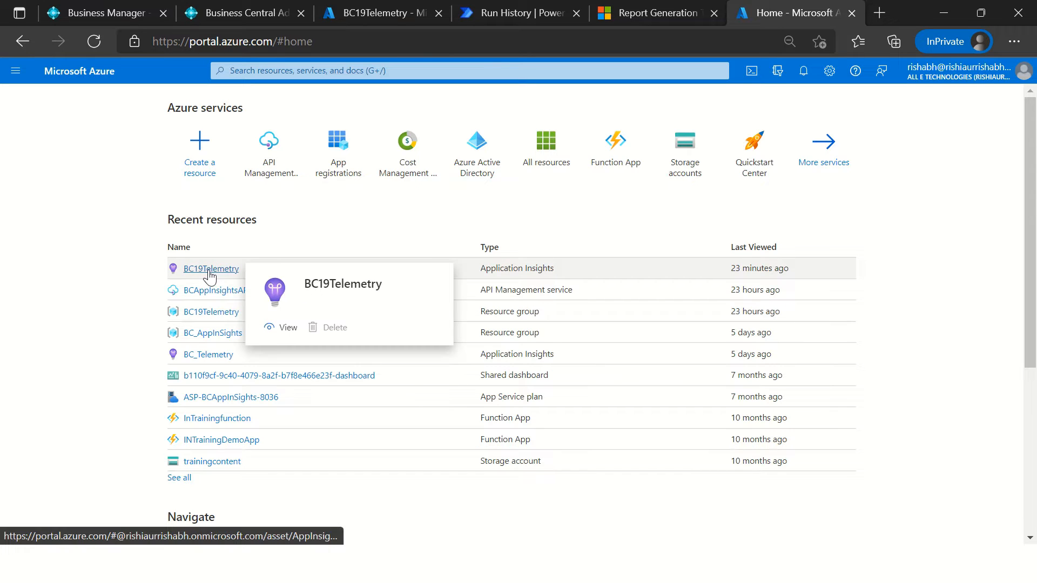
drag(211, 221, 166, 221)
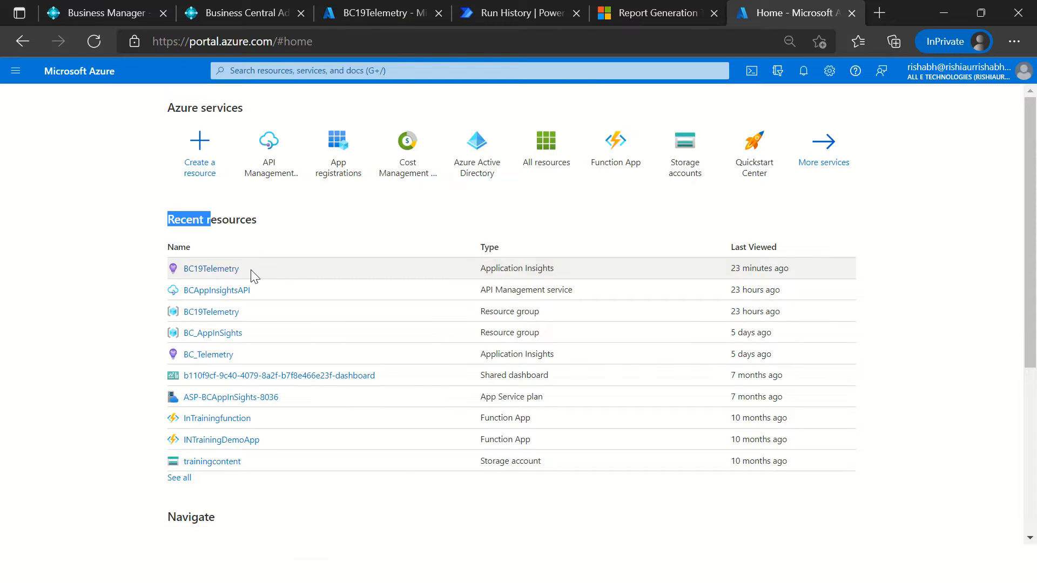
mouse_move(208, 276)
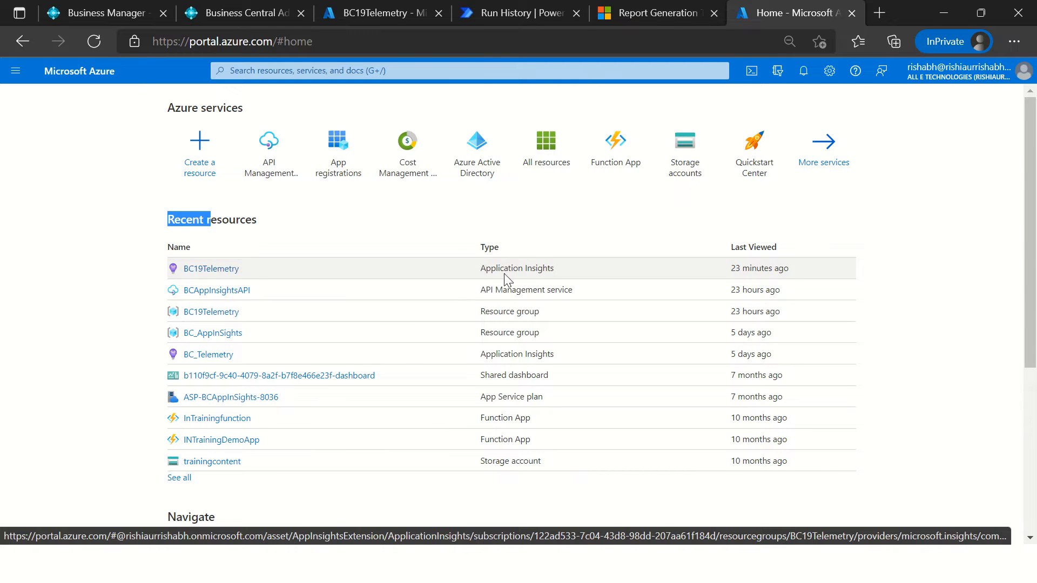
click(228, 270)
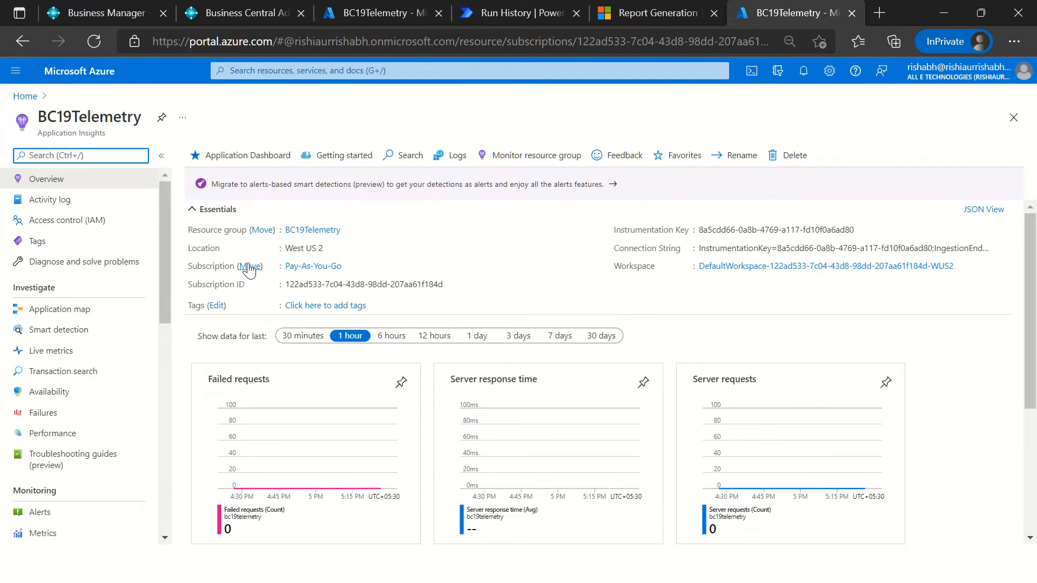
scroll(523, 423, down, 4)
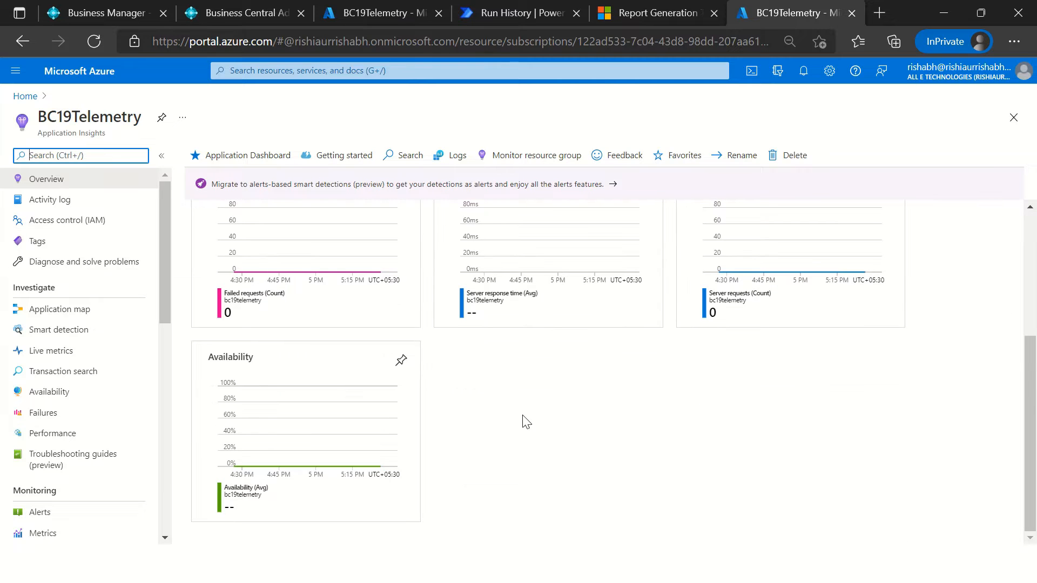
scroll(531, 423, up, 4)
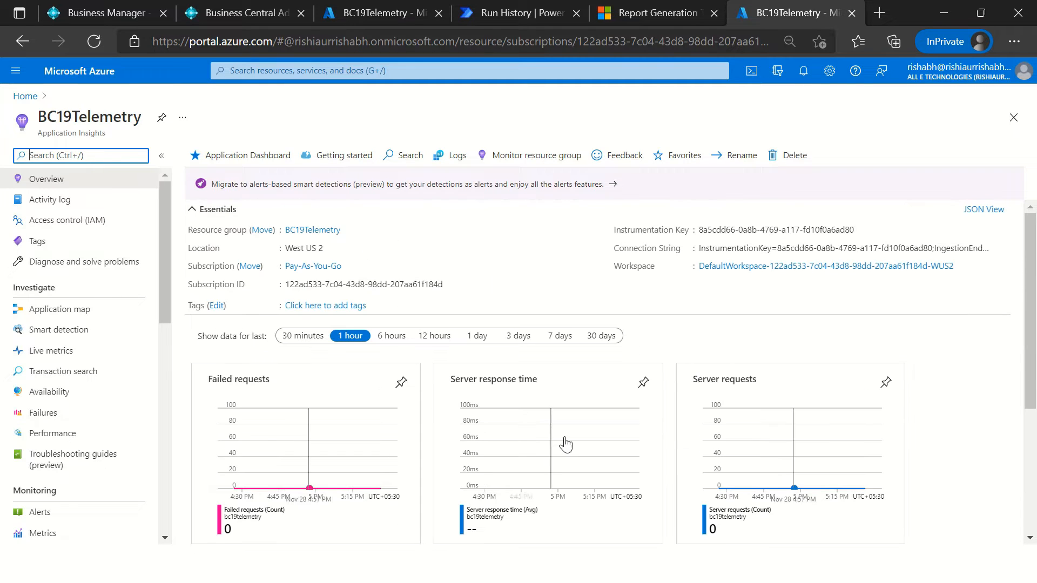
Step: Show the BC19Telemetry overview charts for the last 7 days, then collapse and re-expand the Essentials section
click(560, 336)
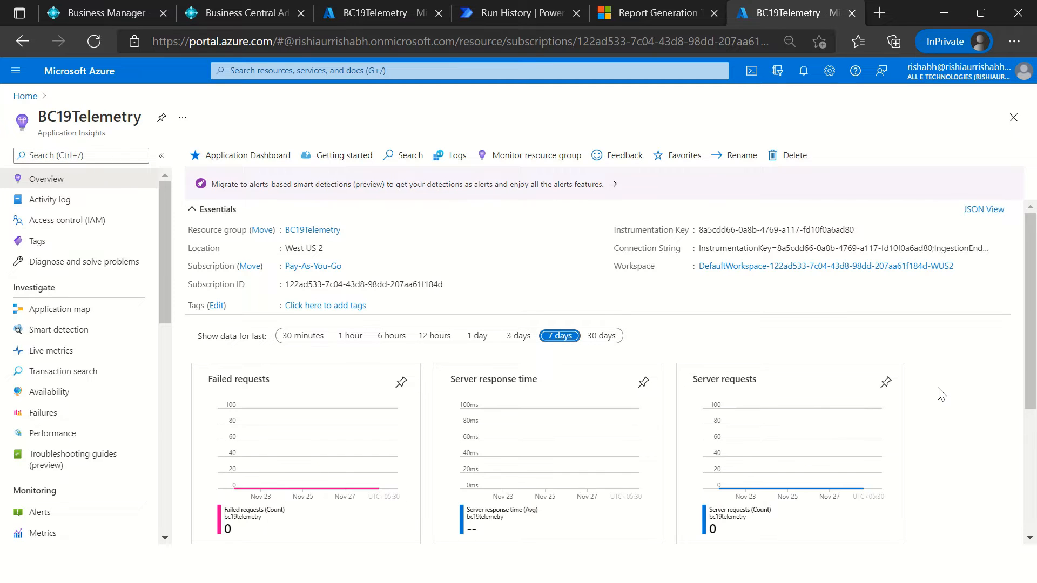
scroll(931, 440, down, 5)
scroll(931, 442, up, 5)
click(412, 216)
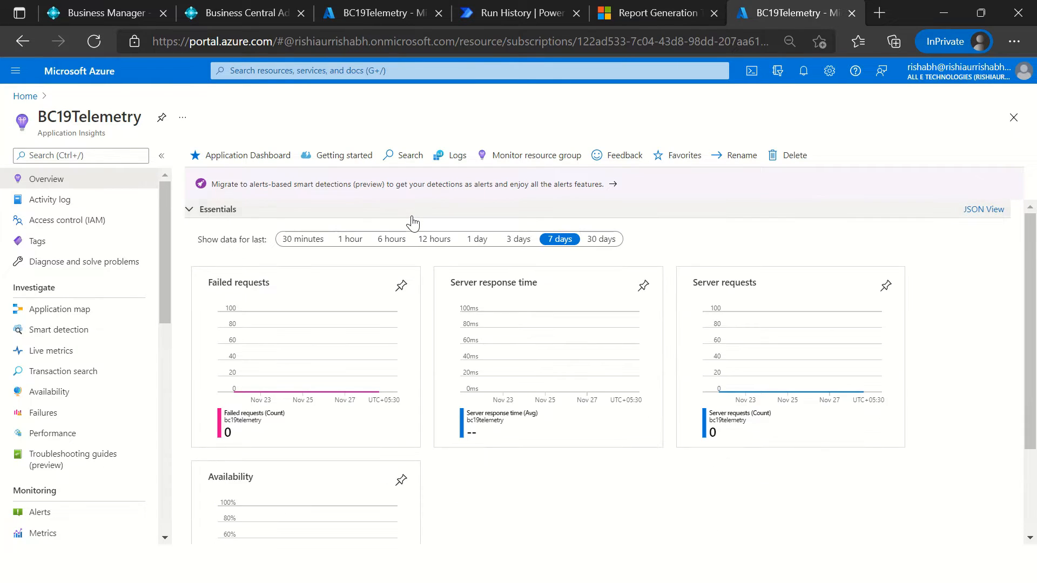
click(412, 216)
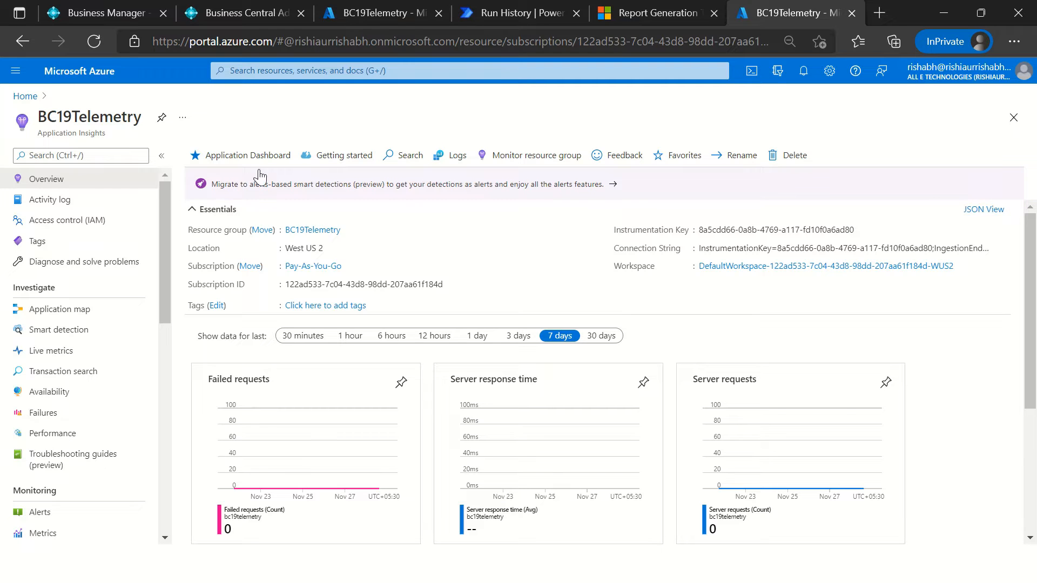
Step: View the Business Central home page and return to the BC19Telemetry overview, highlighting the resource's name
click(111, 13)
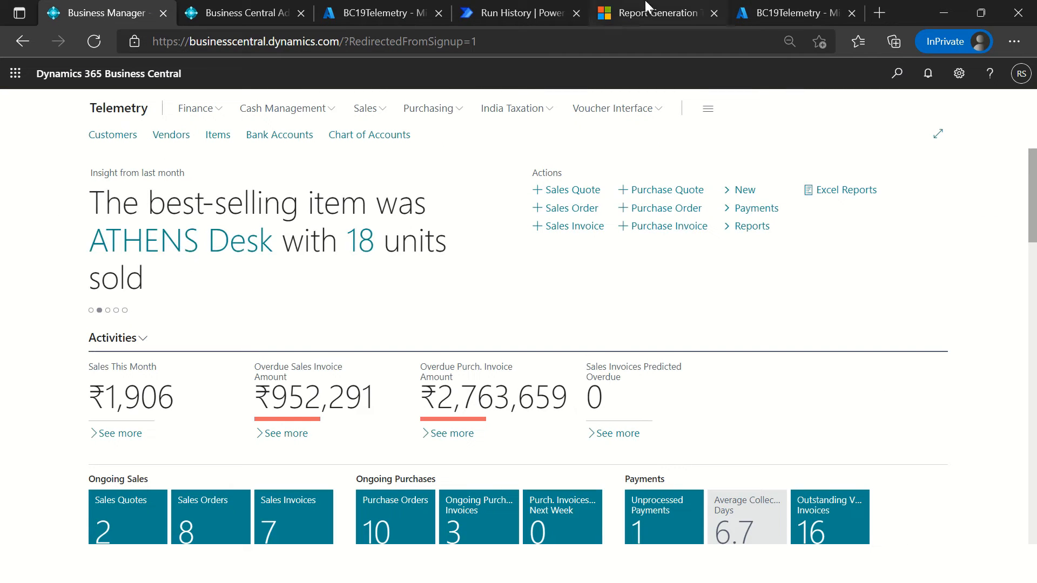
click(764, 12)
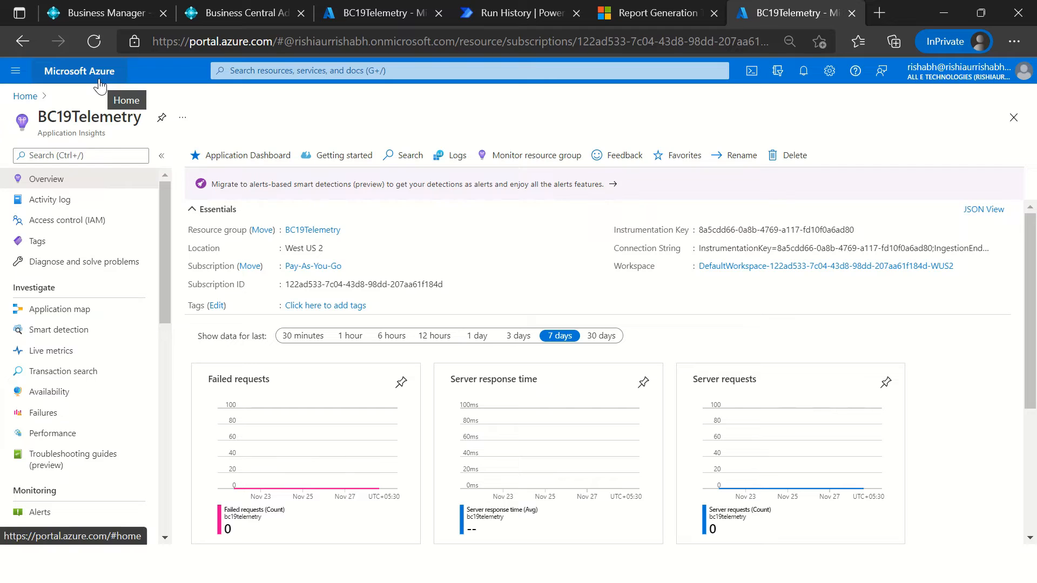
double_click(63, 116)
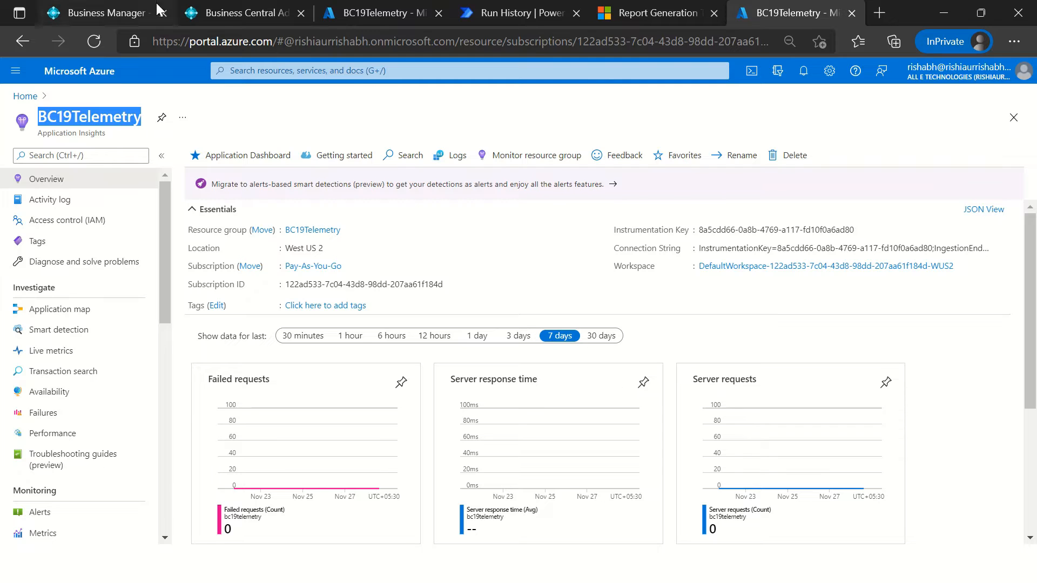
Step: Show how the Admin Center opens from Business Central's settings, close the duplicate page and return to the admin center already open
click(244, 12)
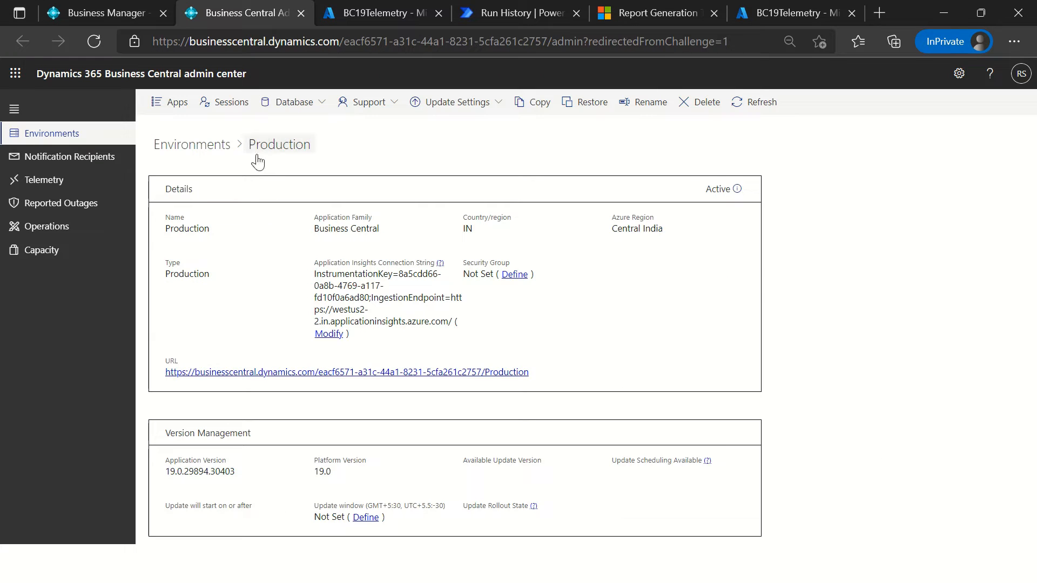
click(117, 14)
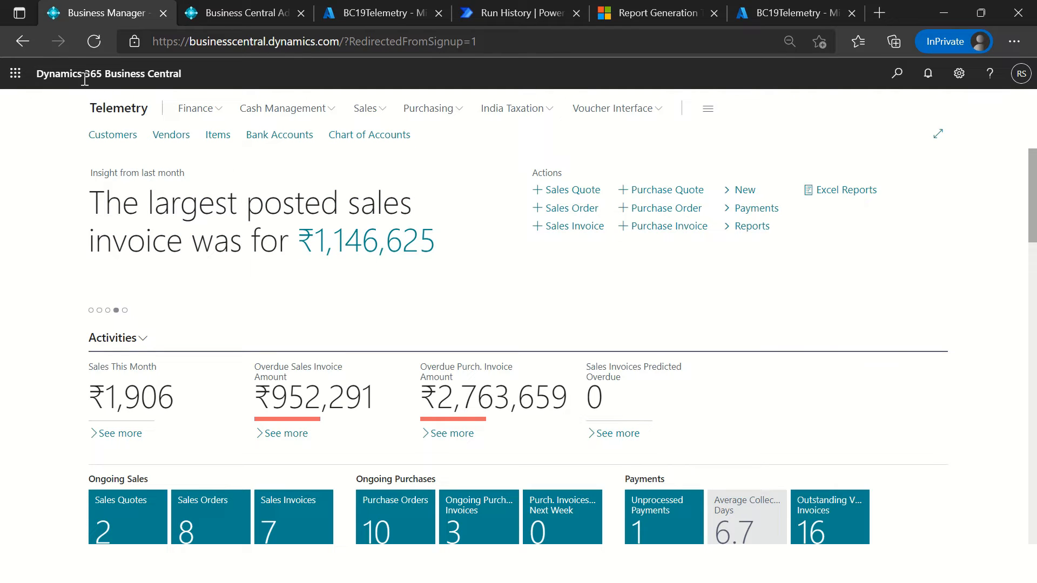
drag(154, 69, 198, 85)
click(960, 77)
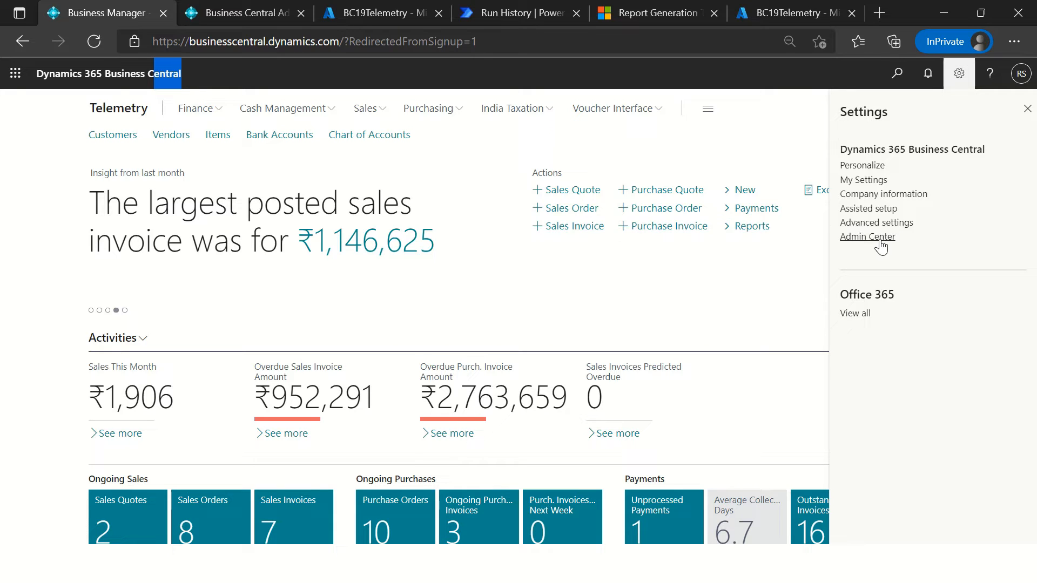
click(881, 246)
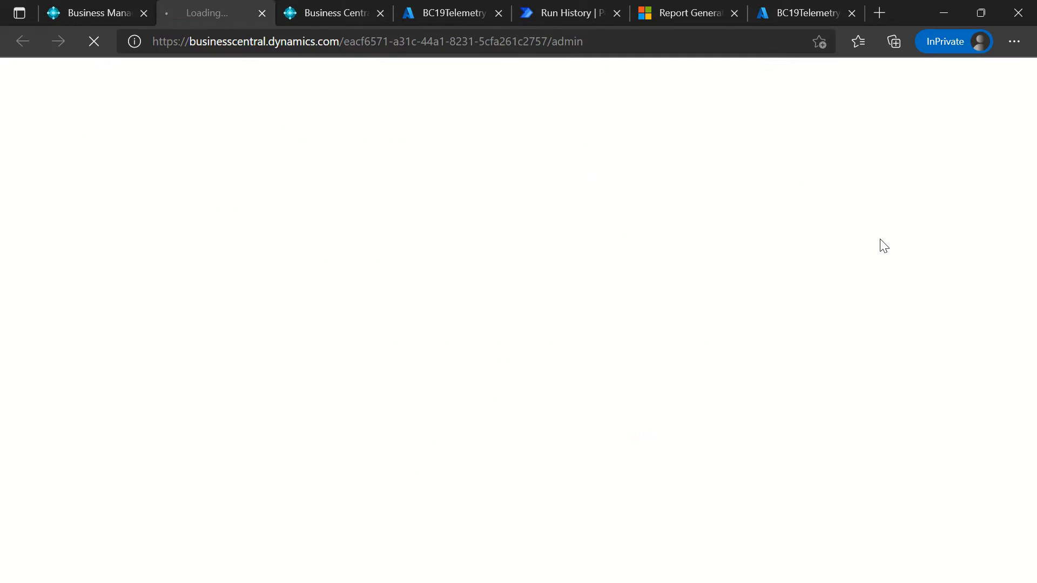
click(267, 12)
click(227, 15)
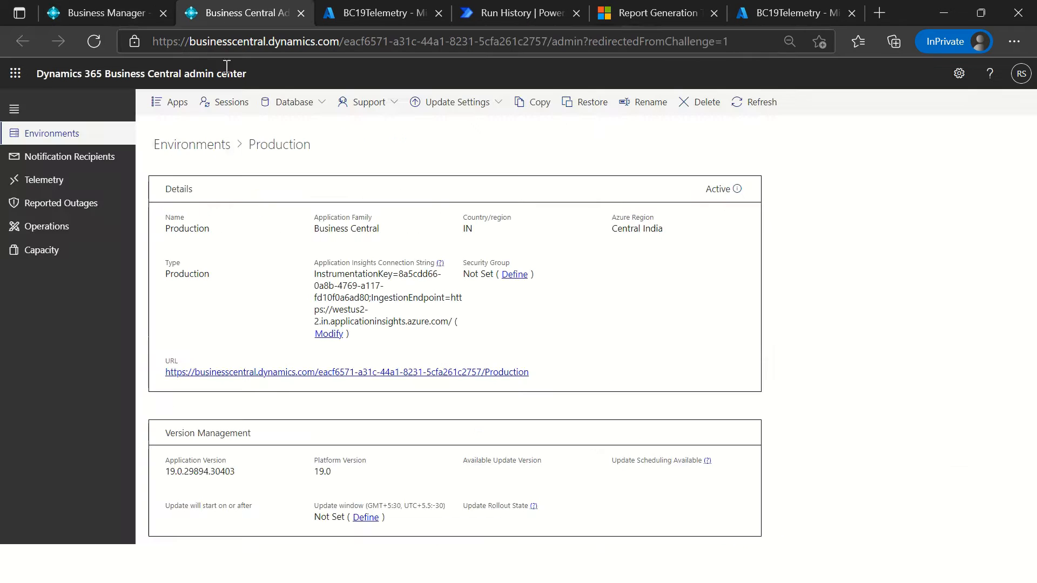
Step: Open the Production environment from the Environments list and open its Application Insights connection string for modification
click(201, 147)
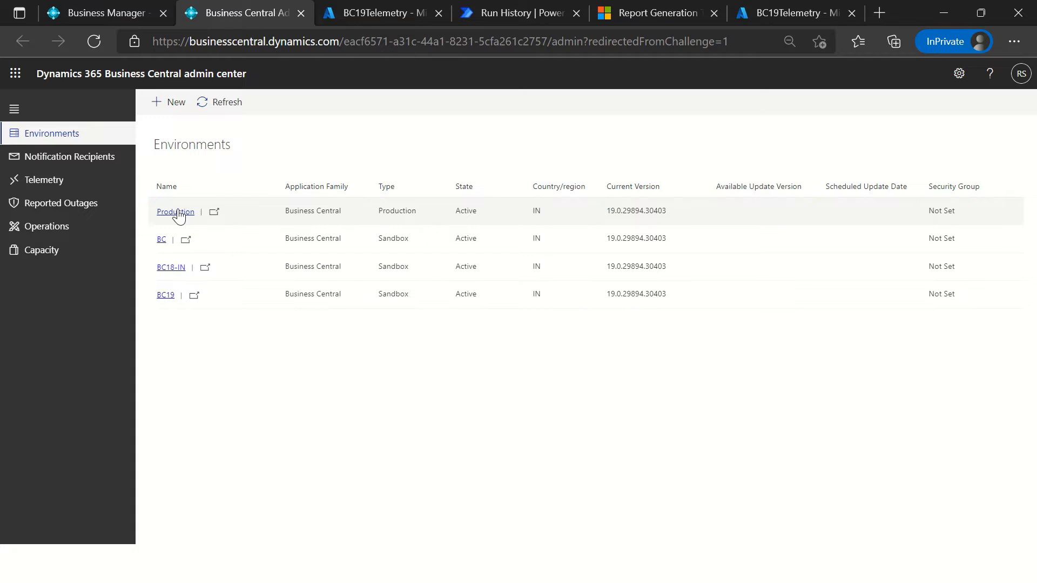
click(179, 215)
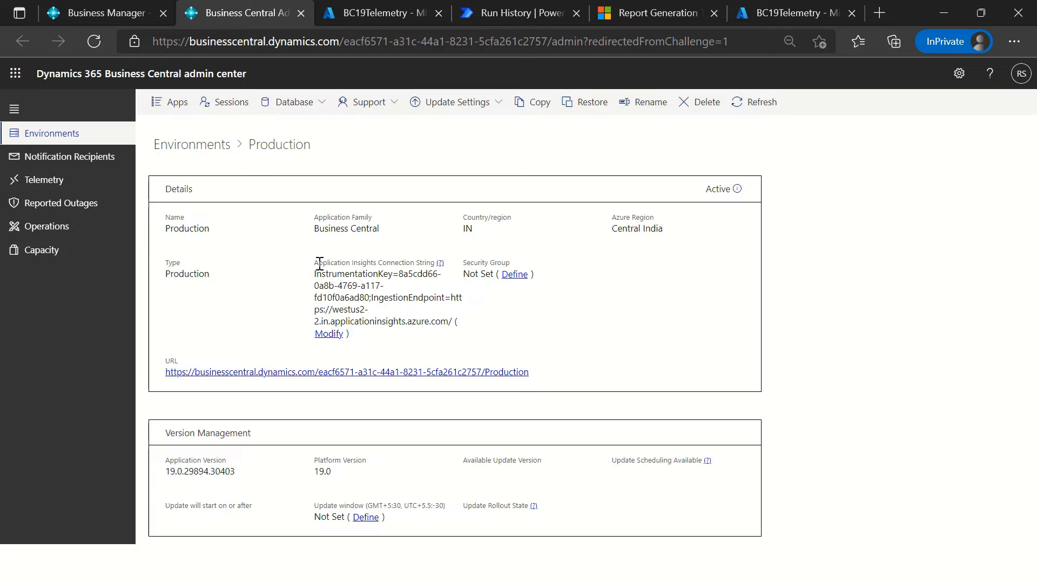
drag(318, 263, 366, 263)
drag(400, 260, 433, 262)
click(322, 292)
click(328, 336)
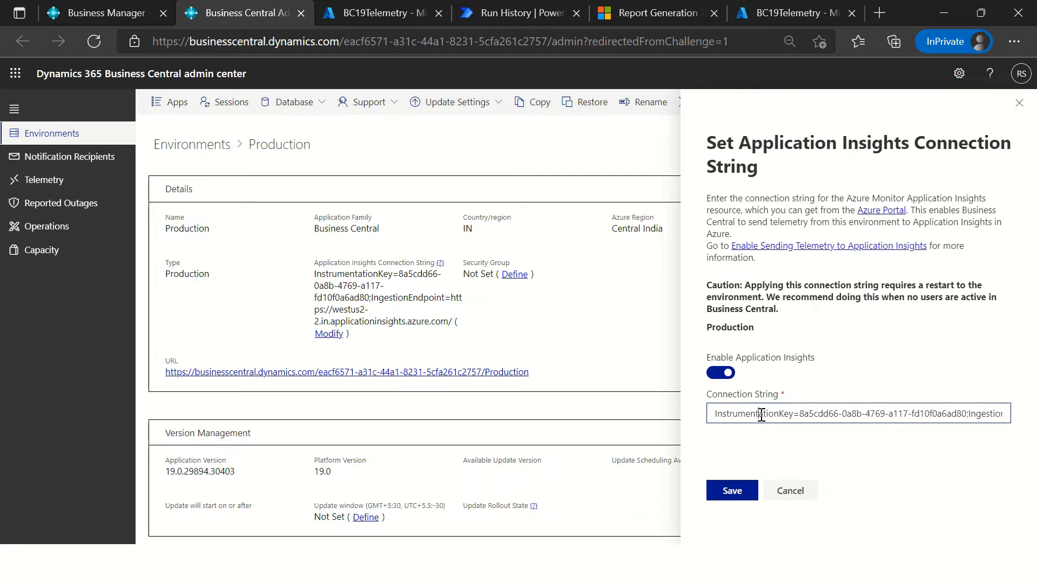
Step: Switch to the Azure portal and copy the connection string of the BC19Telemetry resource
click(773, 12)
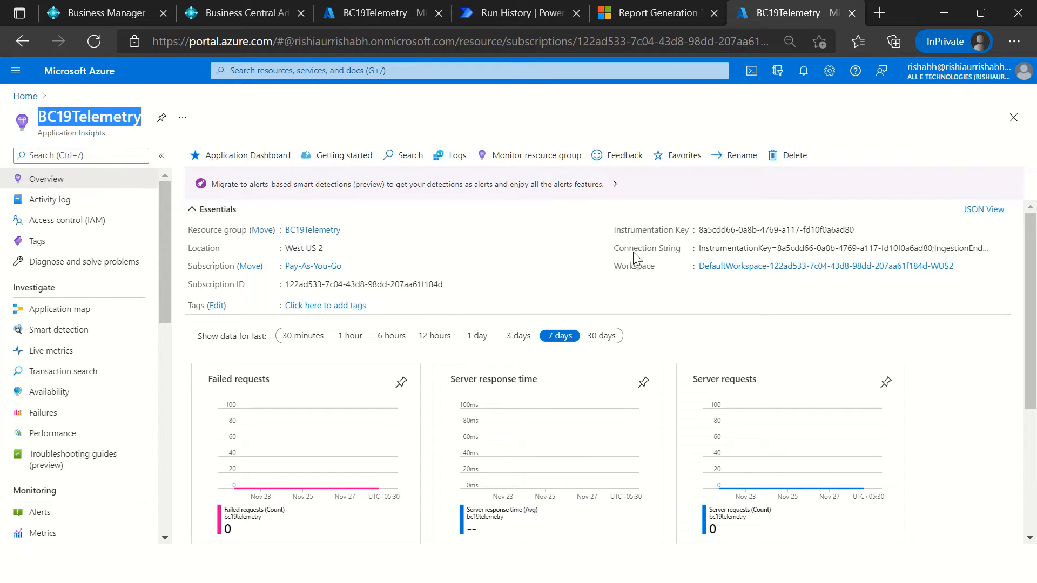
drag(615, 250, 692, 256)
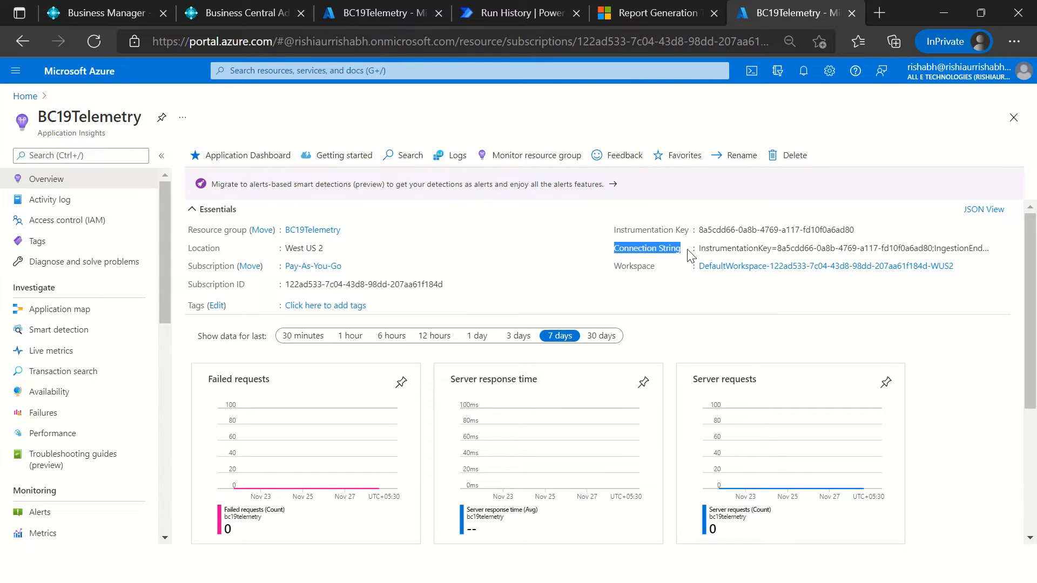
click(1001, 250)
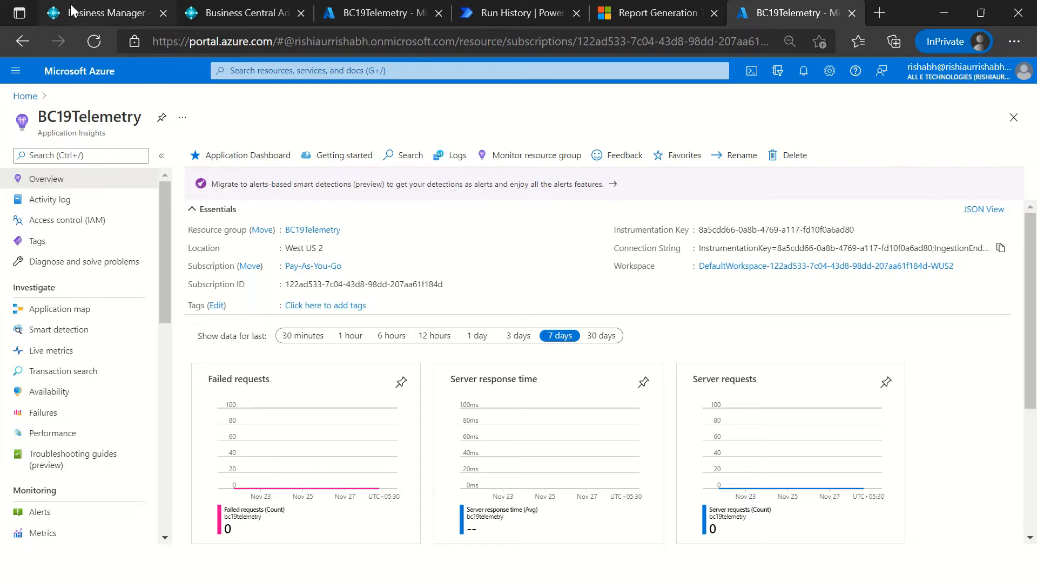
Step: Return to the admin center, read the caution about applying the connection string and cancel the dialog without saving
click(220, 12)
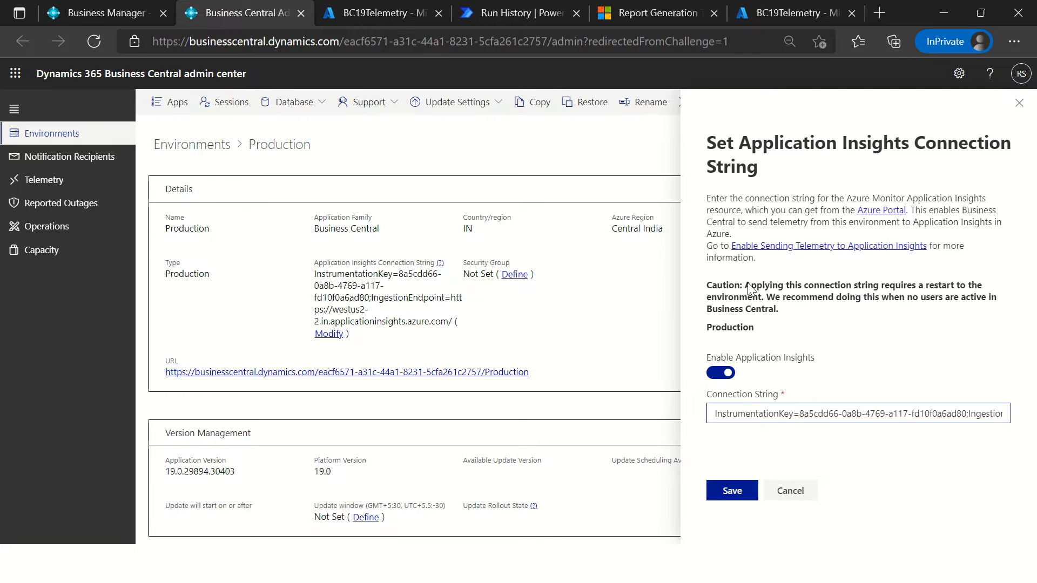
drag(745, 285, 801, 312)
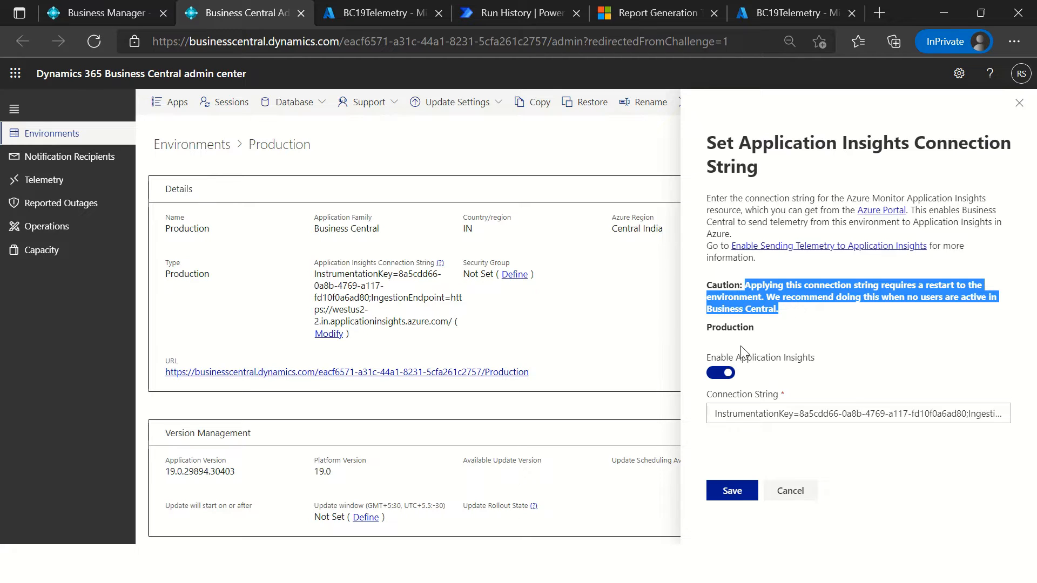
click(790, 491)
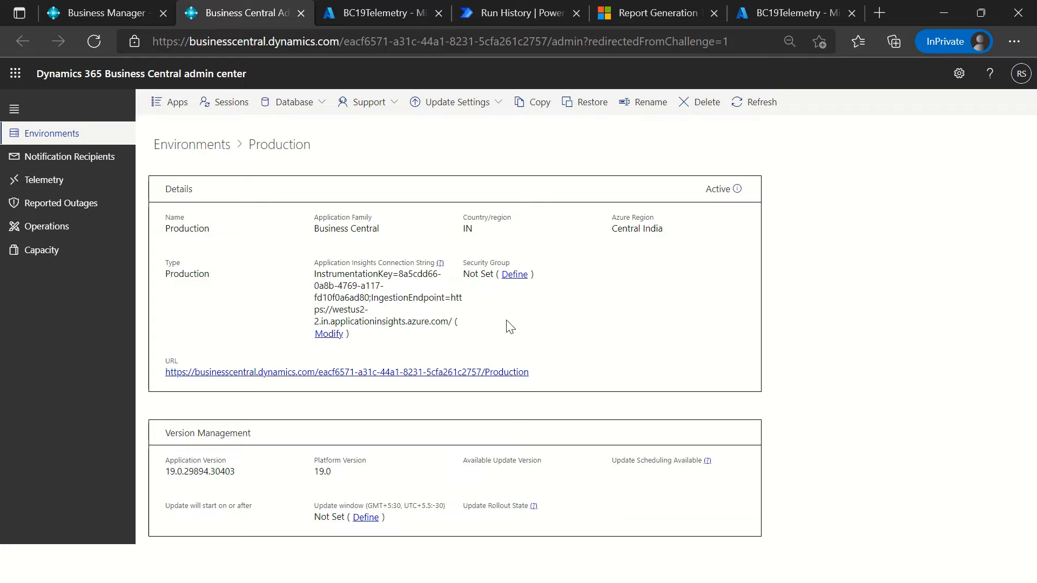
Step: Examine the Production environment's session management and restart options, and return to the environment's details
click(232, 108)
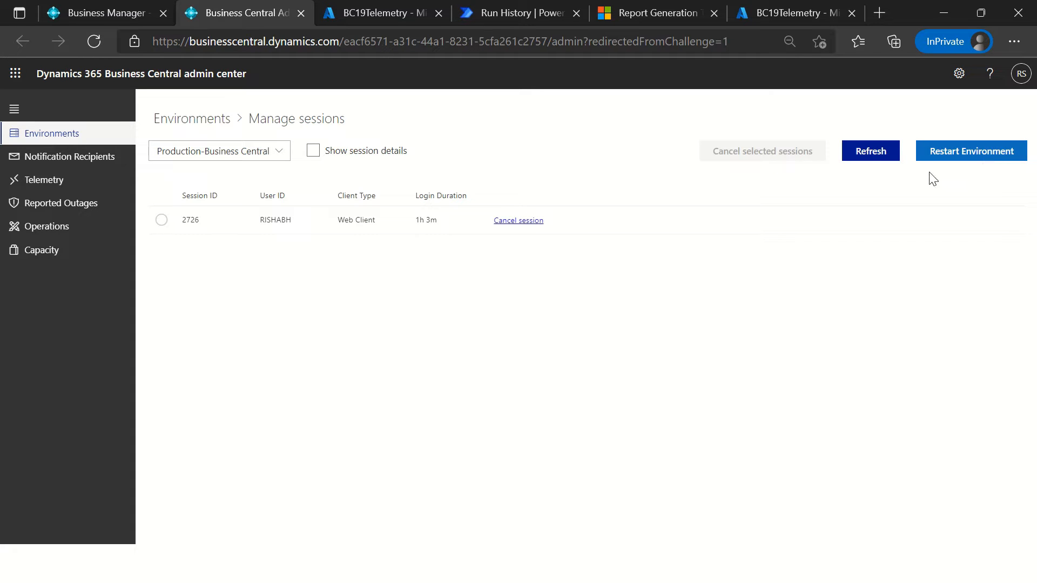
click(211, 124)
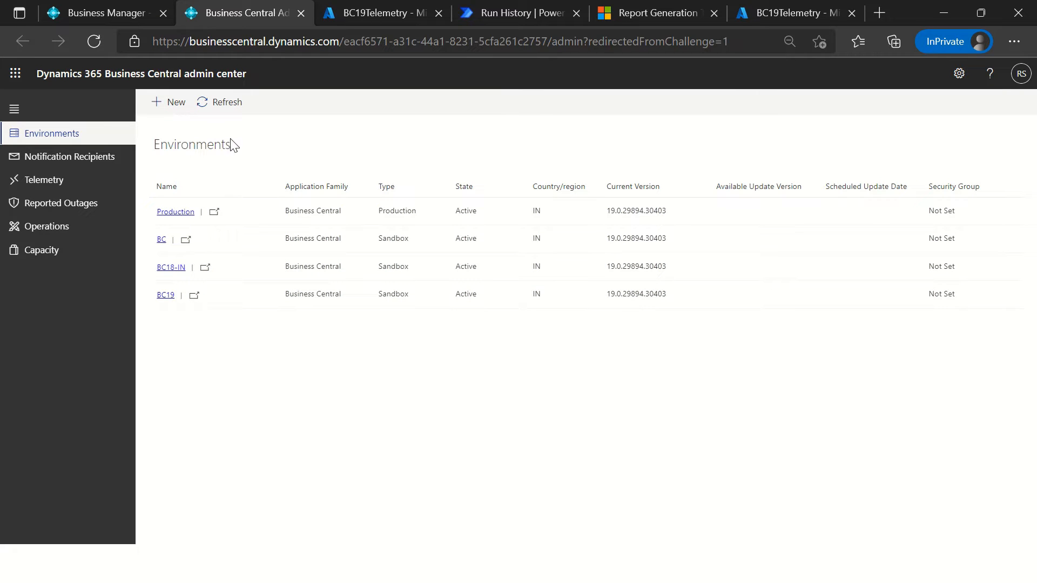
click(184, 212)
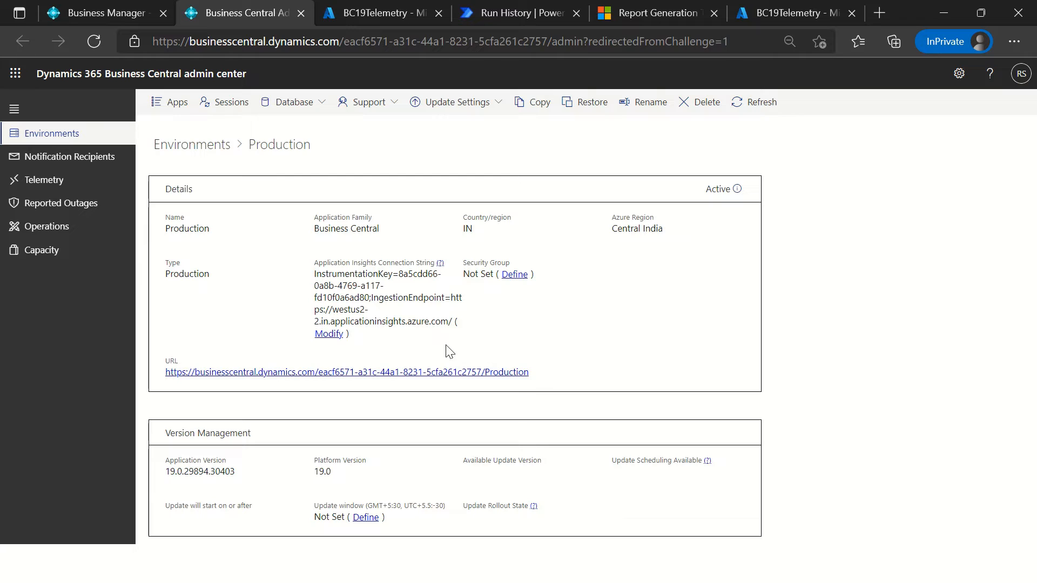
Step: Examine the Application Insights connection string in the Production environment's details by highlighting it
drag(314, 278, 480, 327)
click(529, 334)
drag(316, 274, 468, 336)
click(469, 336)
drag(316, 275, 459, 326)
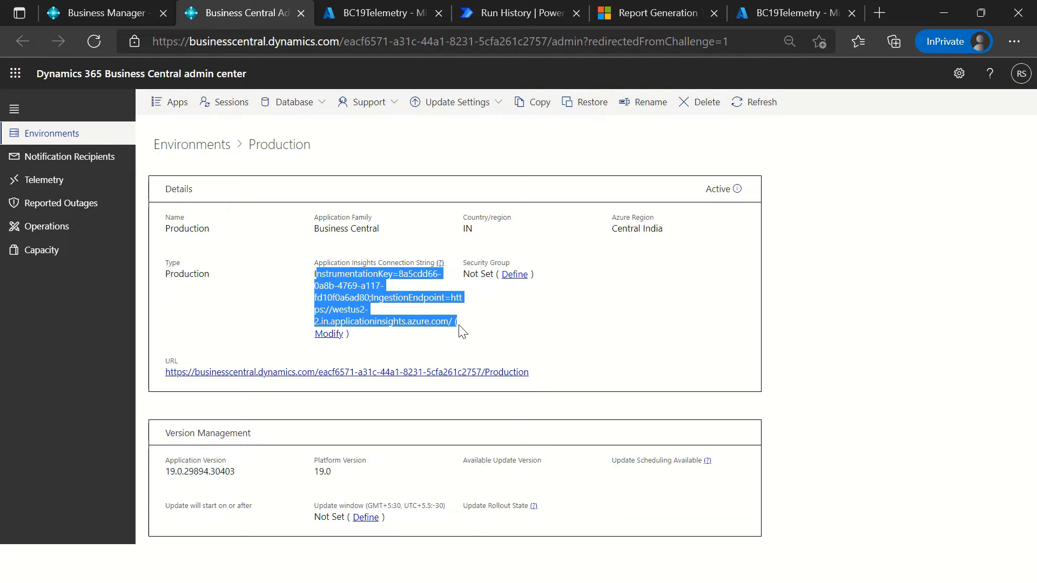
click(339, 306)
Step: Switch to Visual Studio Code and add an empty applicationInsightsConnectionString property below the application property in app.json
key(alt+Tab)
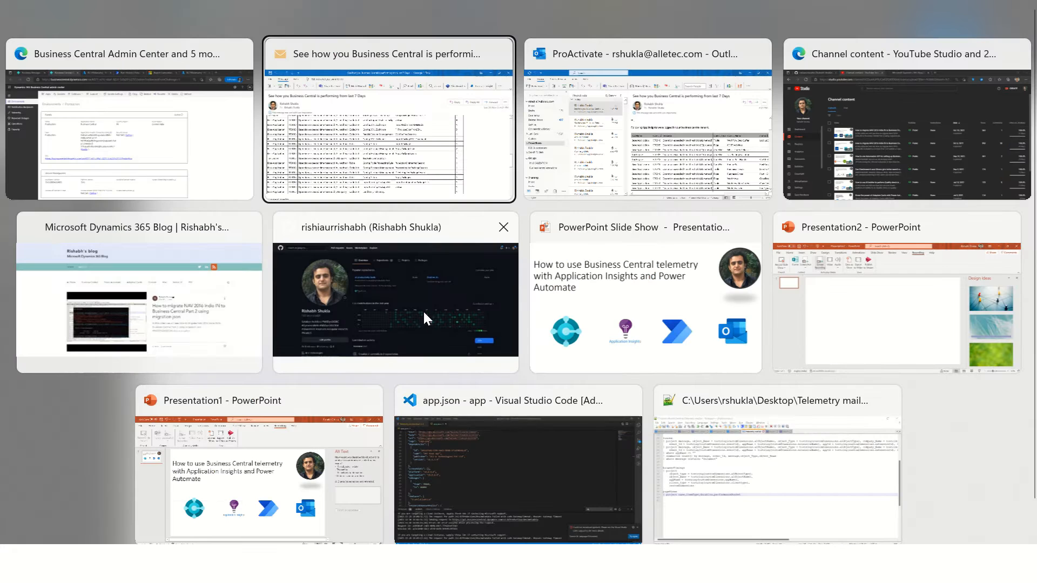
click(467, 455)
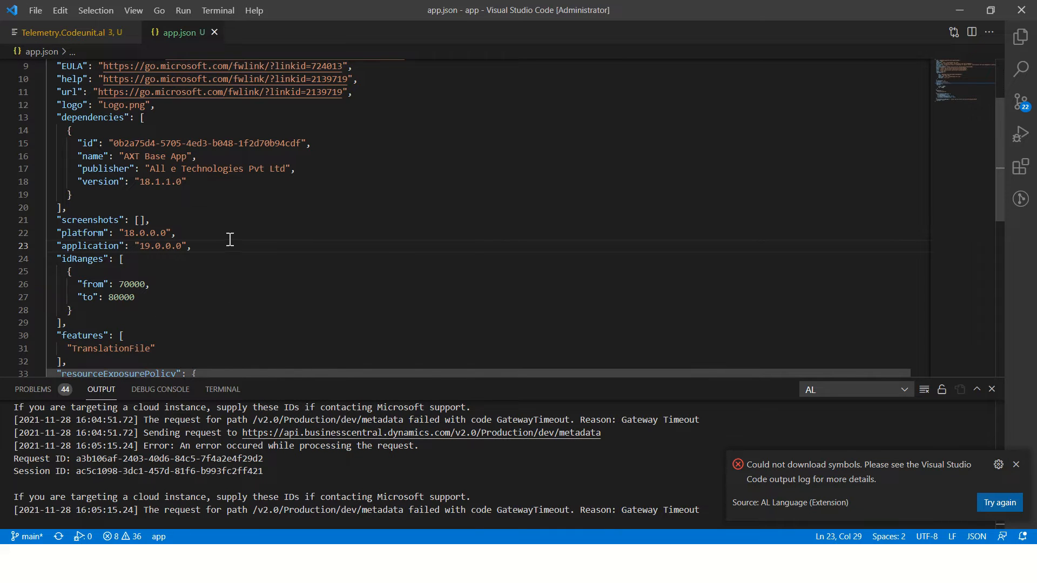
key(Return)
key(ctrl+space)
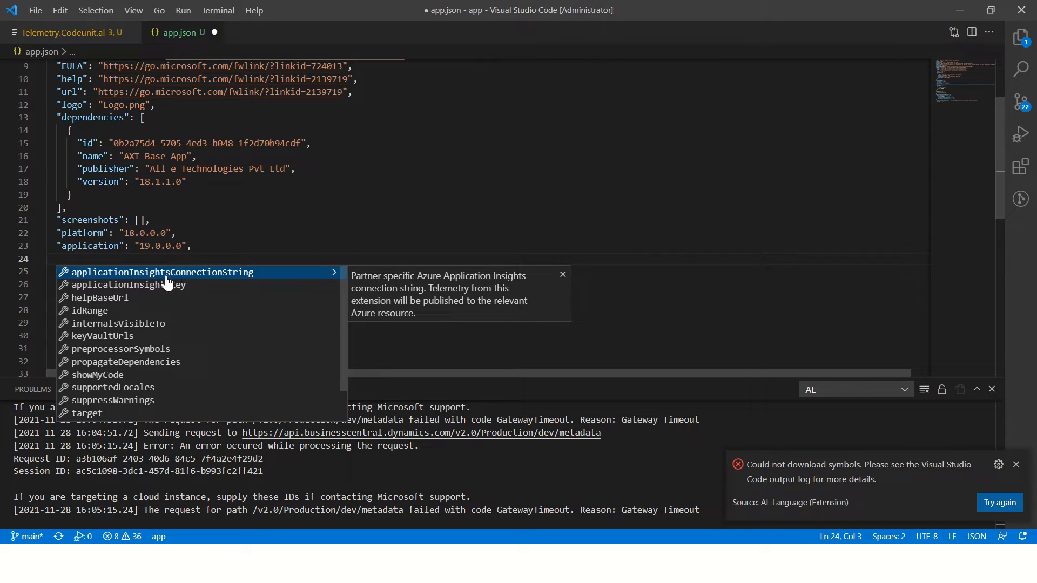
key(Return)
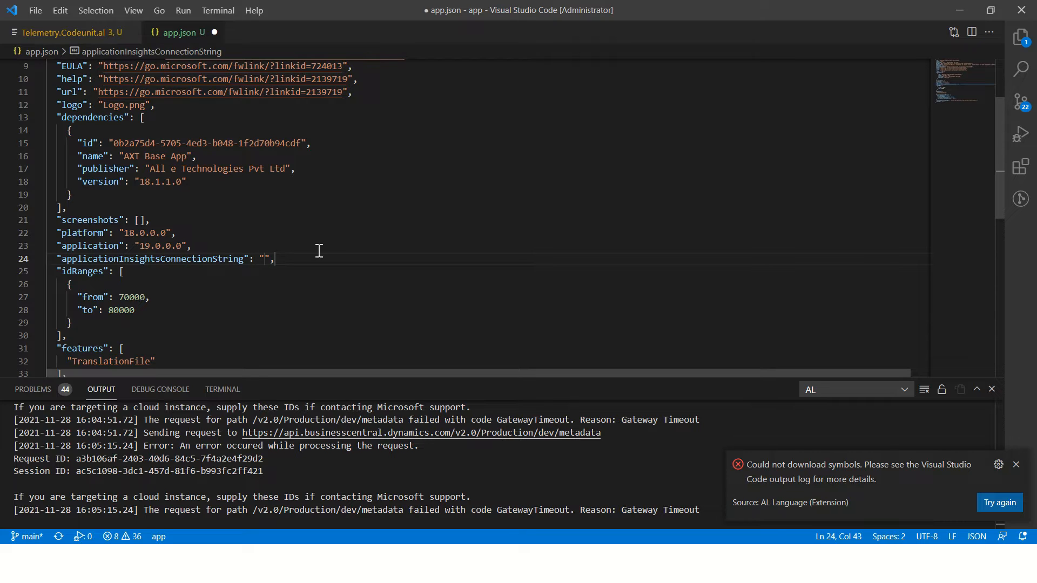
Step: Try pasting the connection string into app.json, undo the paste and select the applicationInsightsConnectionString line
key(ctrl+v)
key(ctrl+z)
drag(297, 261, 59, 260)
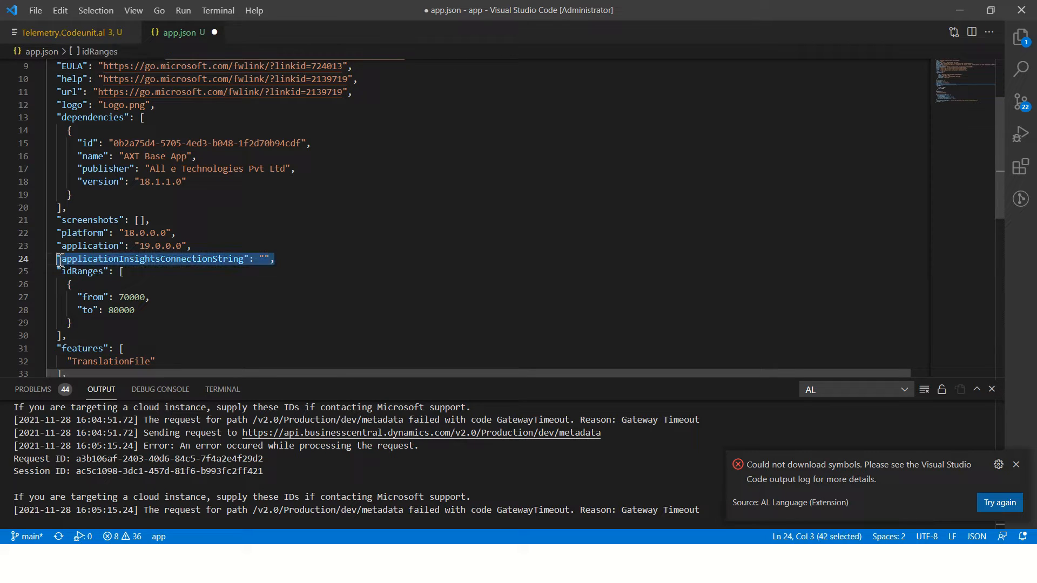
Step: Replace the applicationInsightsConnectionString line in app.json with an empty applicationInsightsKey property
key(BackSpace)
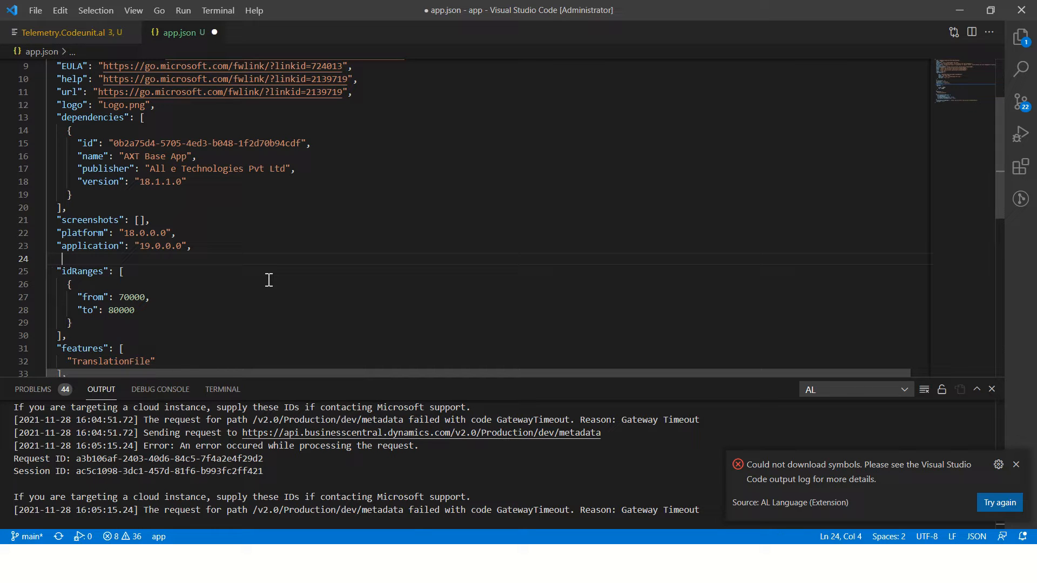
key(ctrl+space)
key(Down)
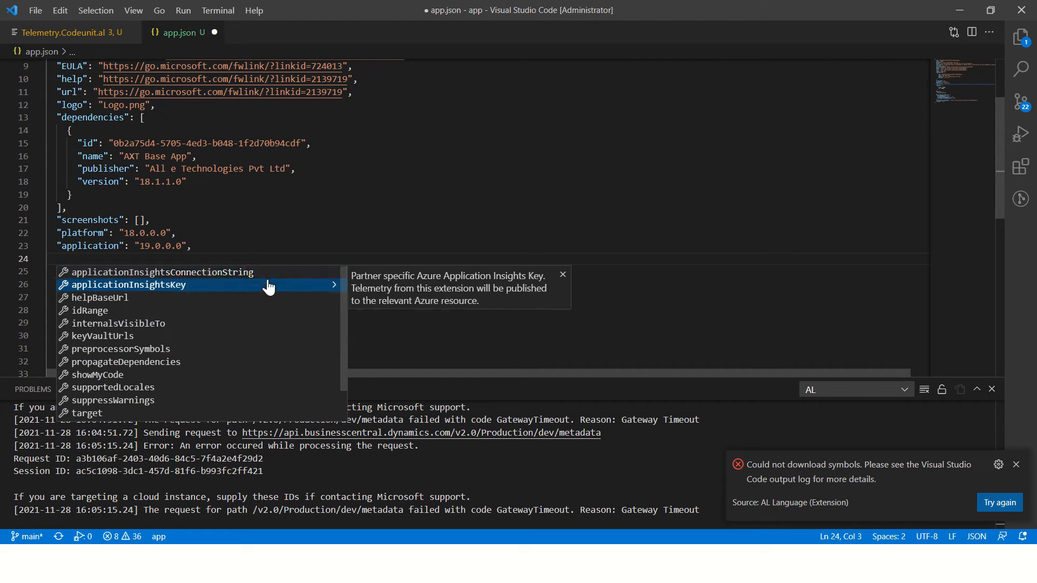
key(Return)
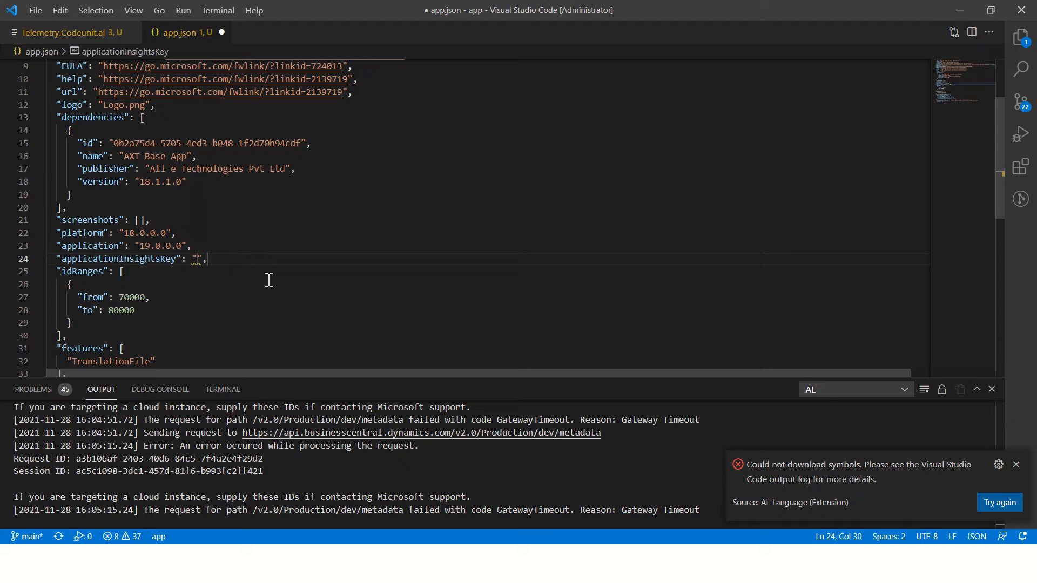
double_click(147, 262)
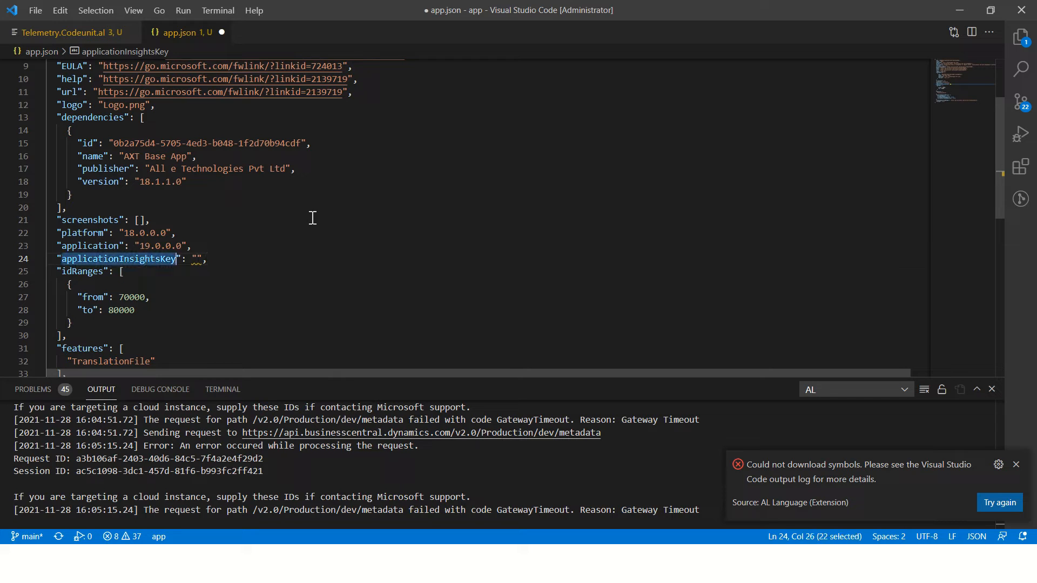
Step: Switch to the BC19Telemetry resource in the Azure portal and examine its Instrumentation Key
key(alt+Tab)
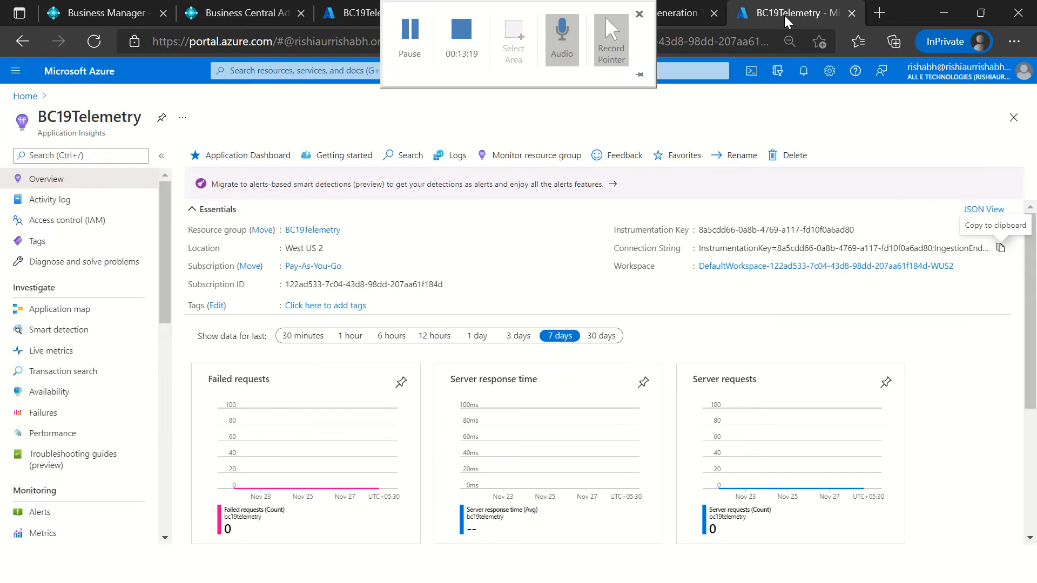
click(784, 15)
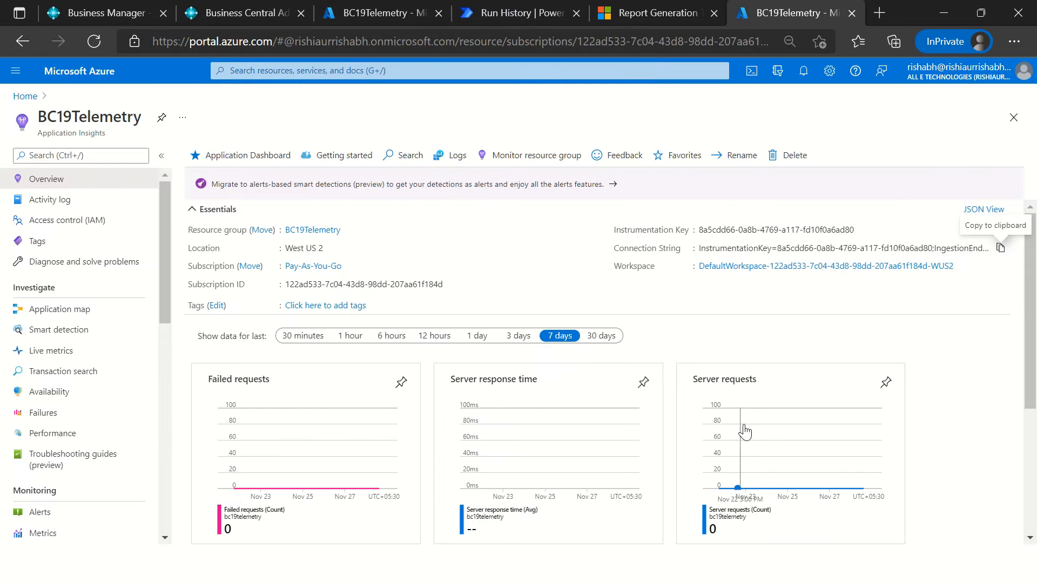
click(861, 230)
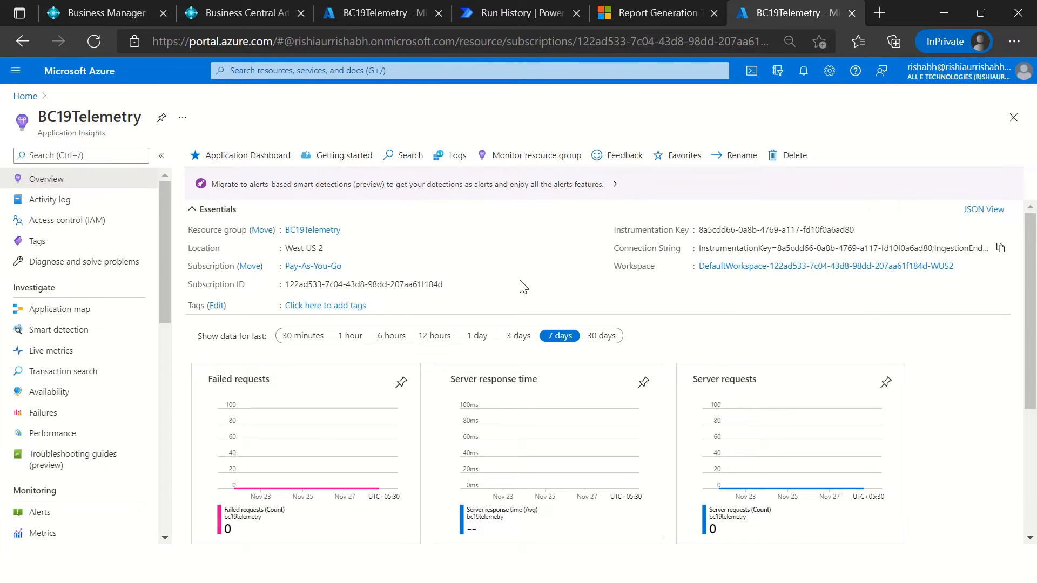
Step: Switch back to Visual Studio Code and remove the applicationInsightsKey line below the application property in app.json
key(alt+Tab)
drag(231, 261, 199, 249)
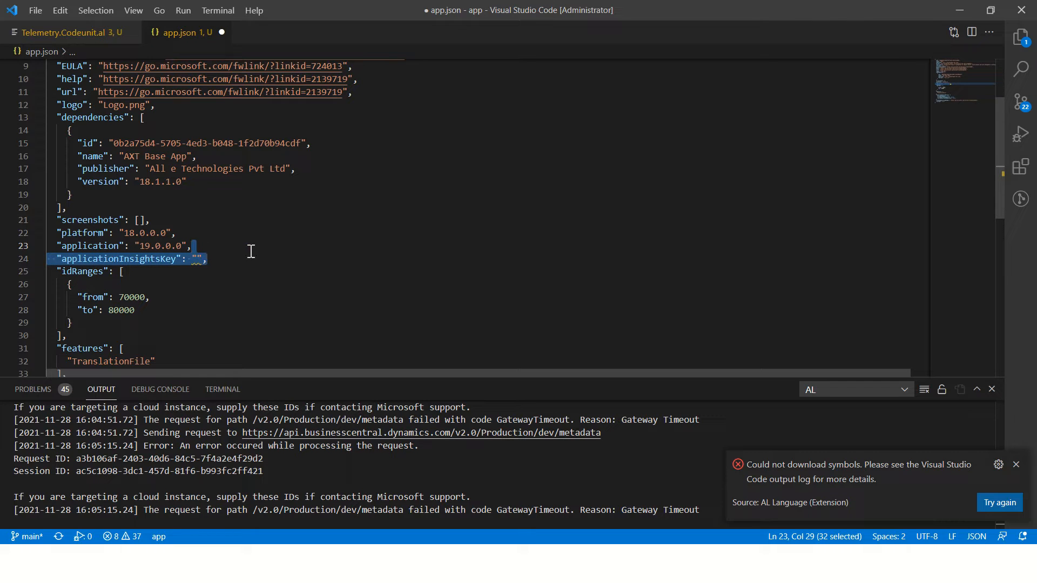
key(BackSpace)
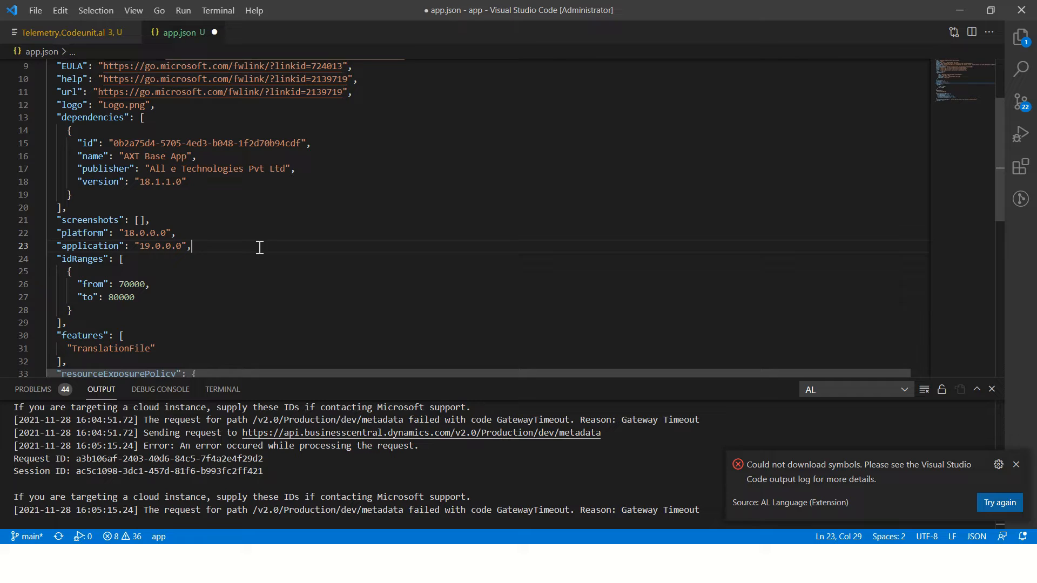
drag(254, 246, 246, 252)
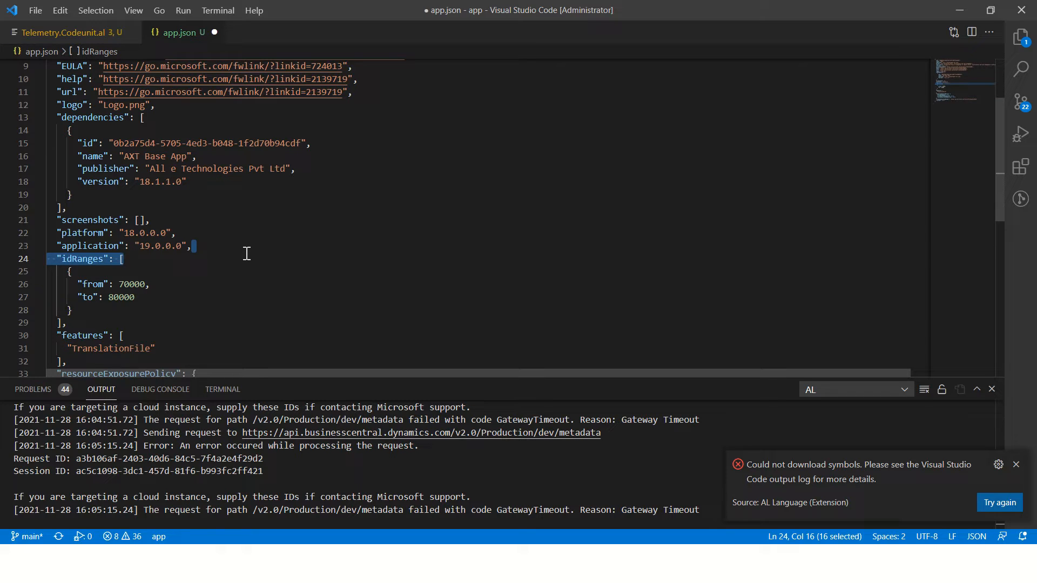
key(Escape)
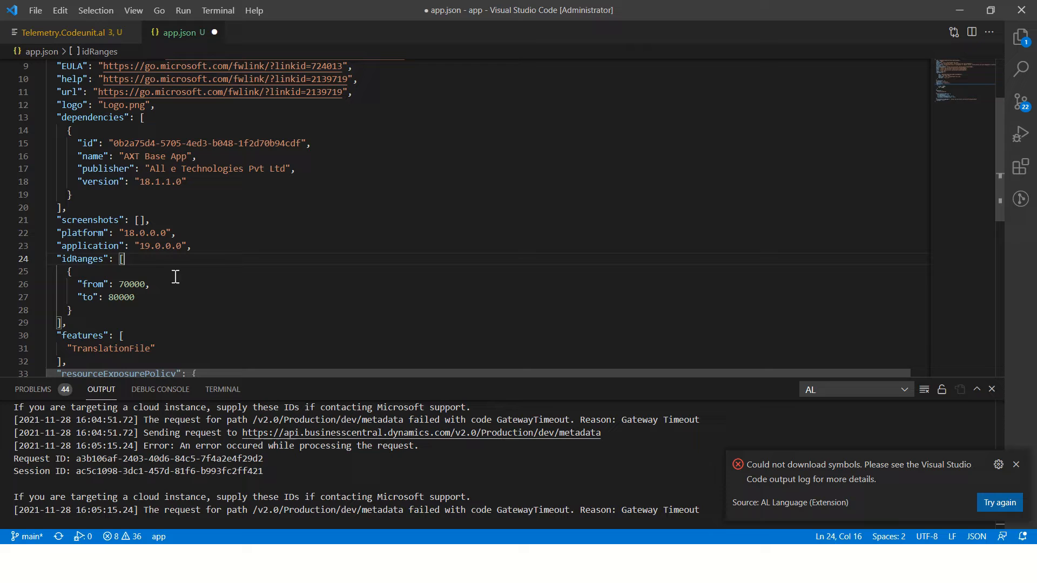
click(212, 249)
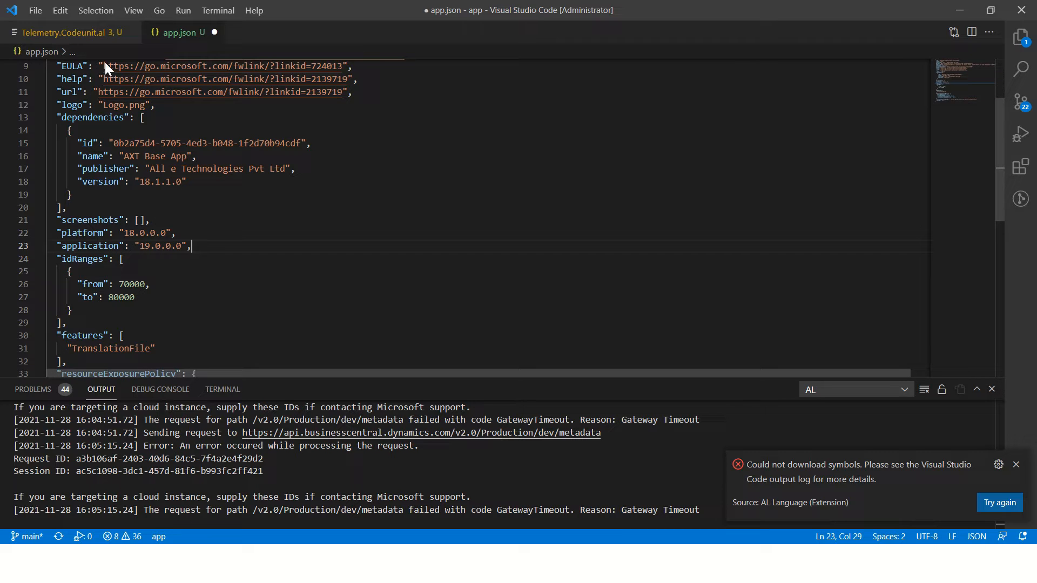
Step: Examine the SendTelemetry action in Telemetry.Codeunit.al and return to the BC19Telemetry resource in the browser
click(82, 33)
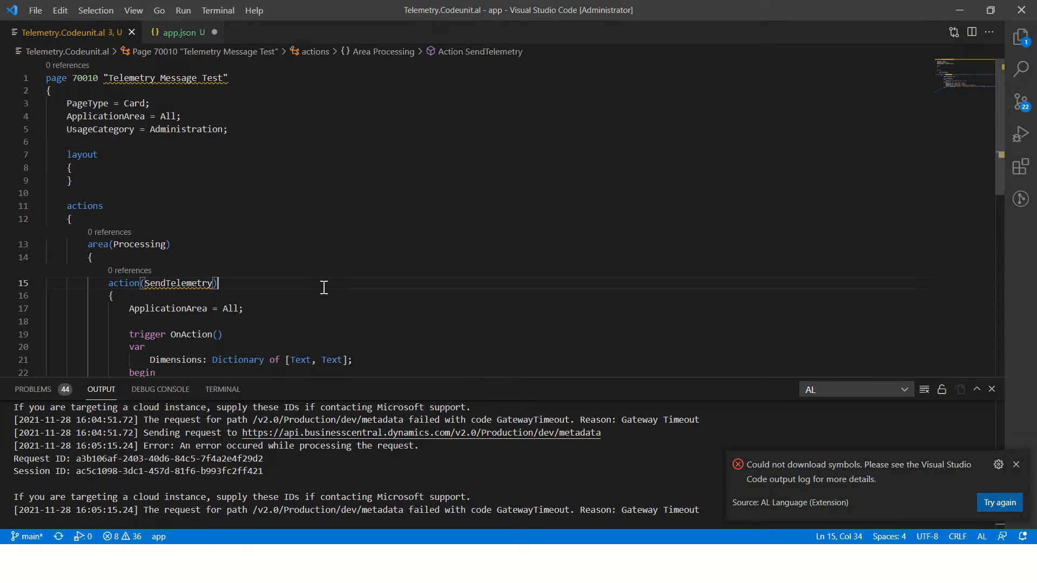
key(alt+Tab)
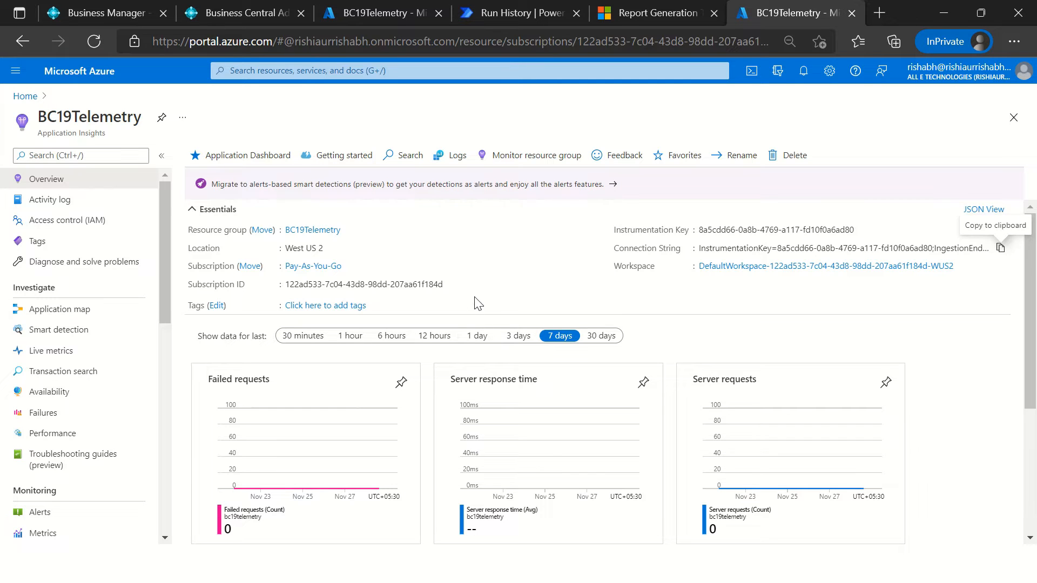
click(78, 13)
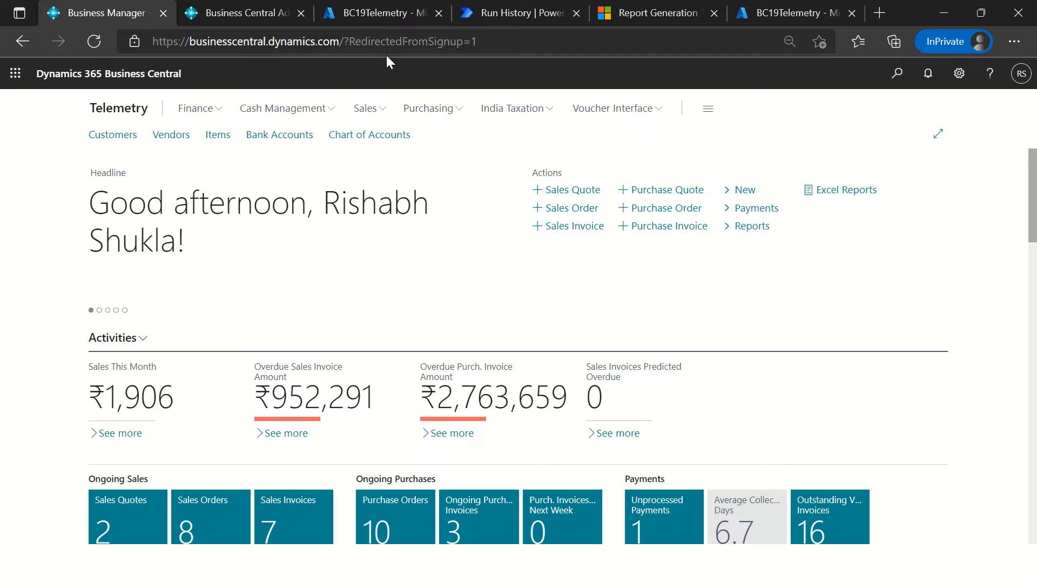
click(795, 13)
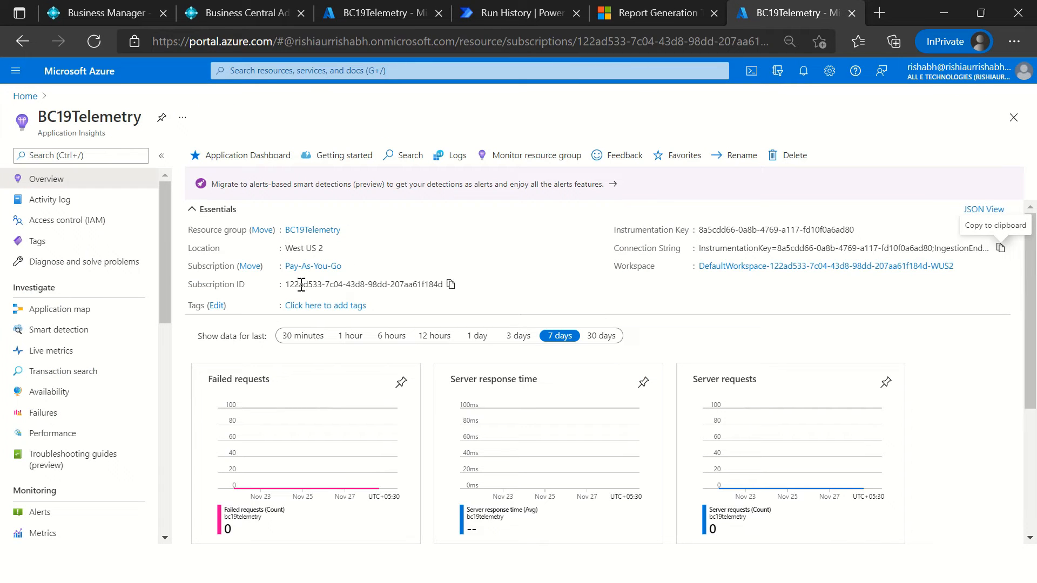
Step: Open the logs of BC19Telemetry, dismiss the sample queries and expand the traces table to show its fields
scroll(70, 505, down, 5)
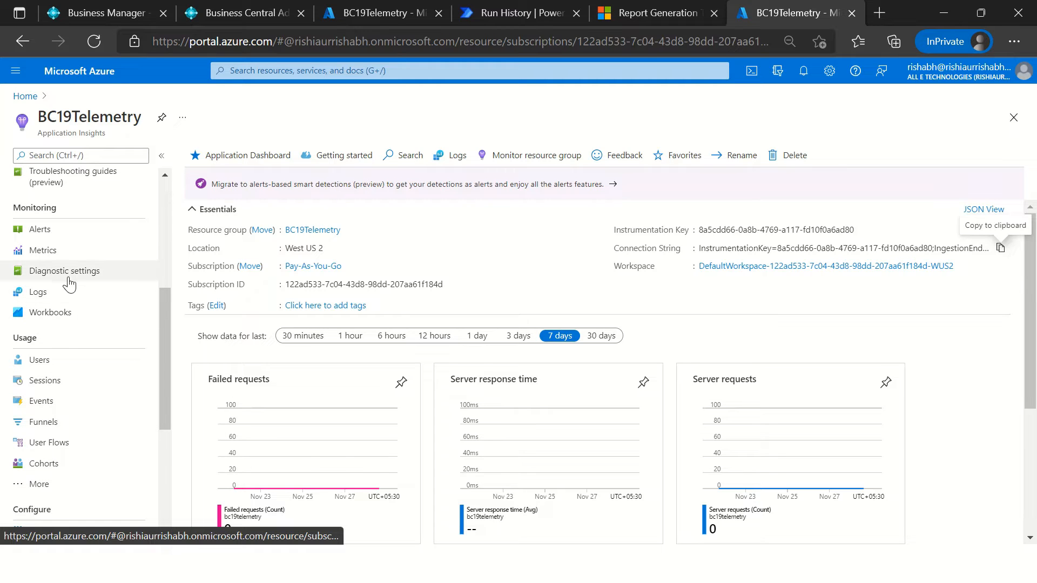
click(59, 292)
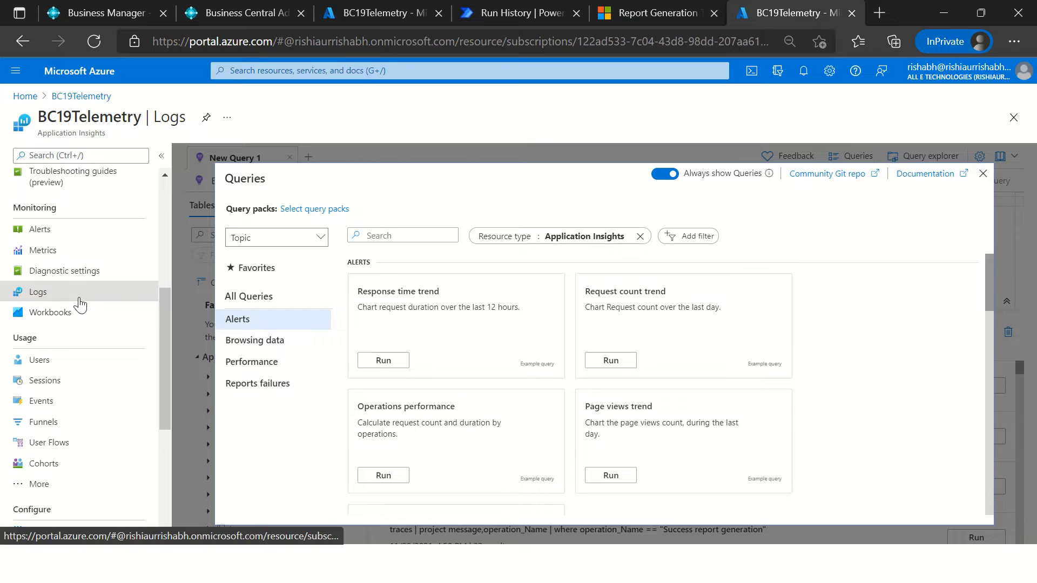
mouse_move(538, 323)
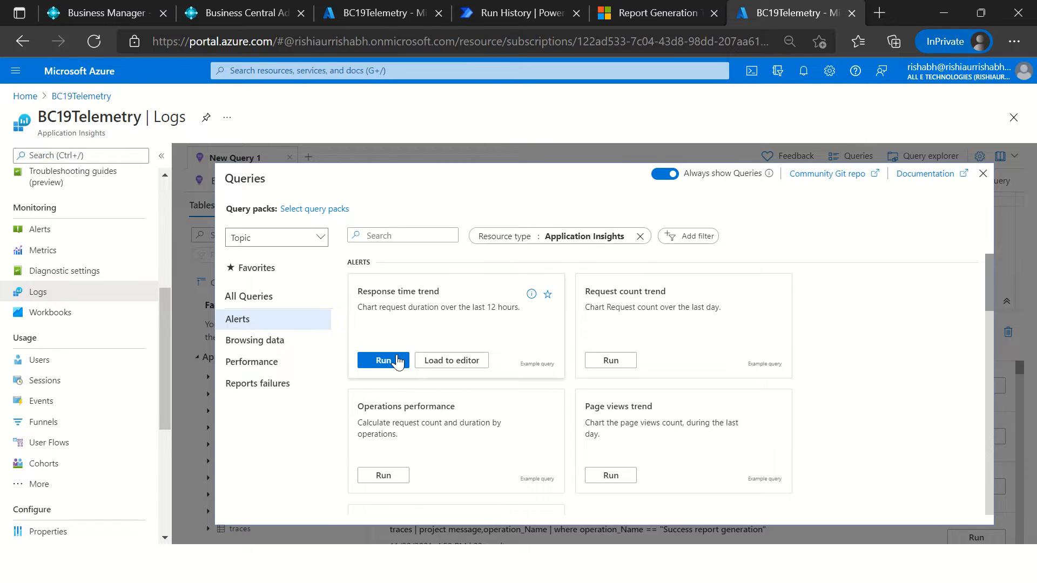
click(983, 173)
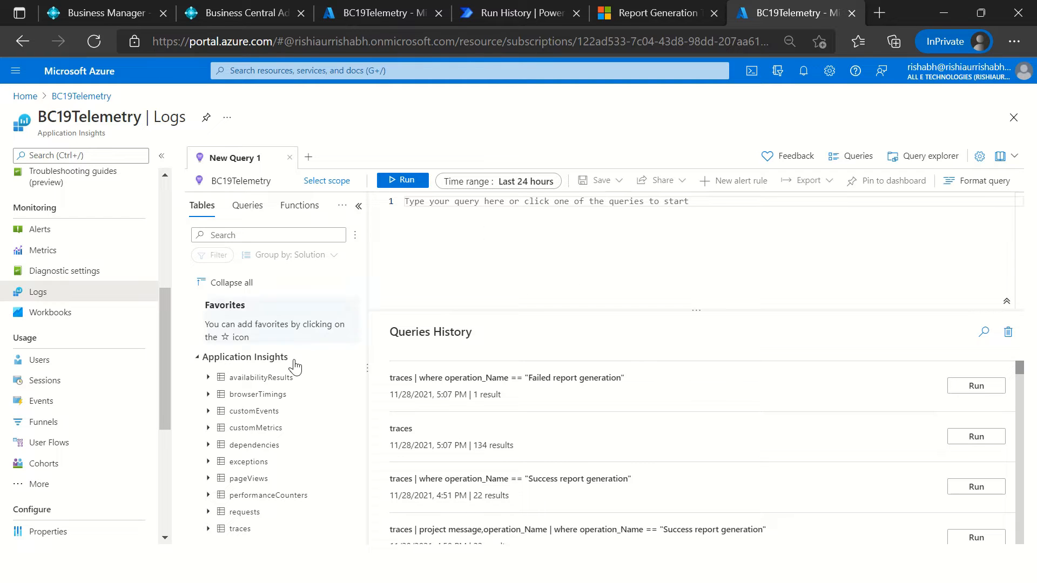
click(161, 156)
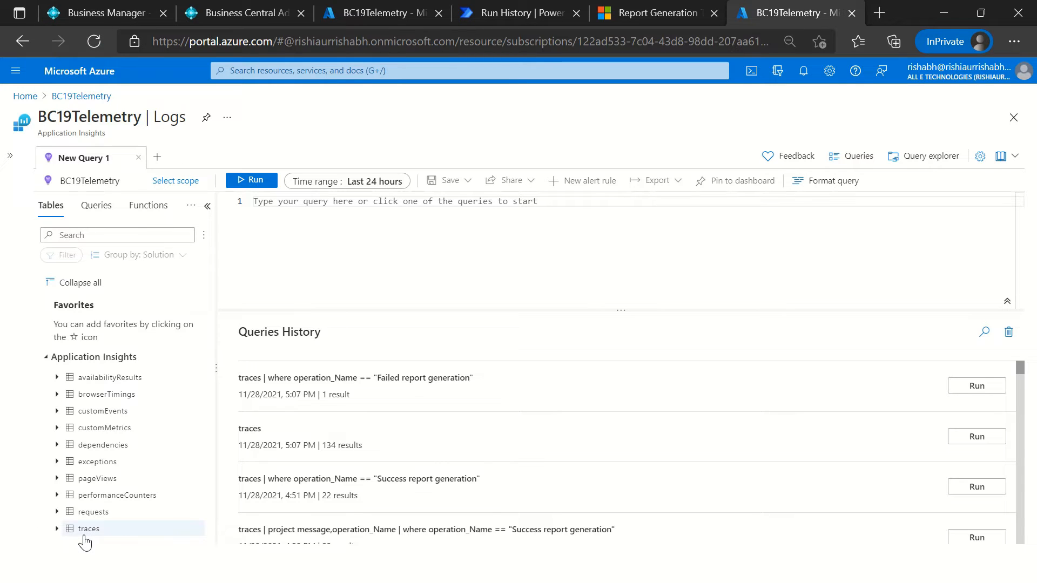
click(57, 529)
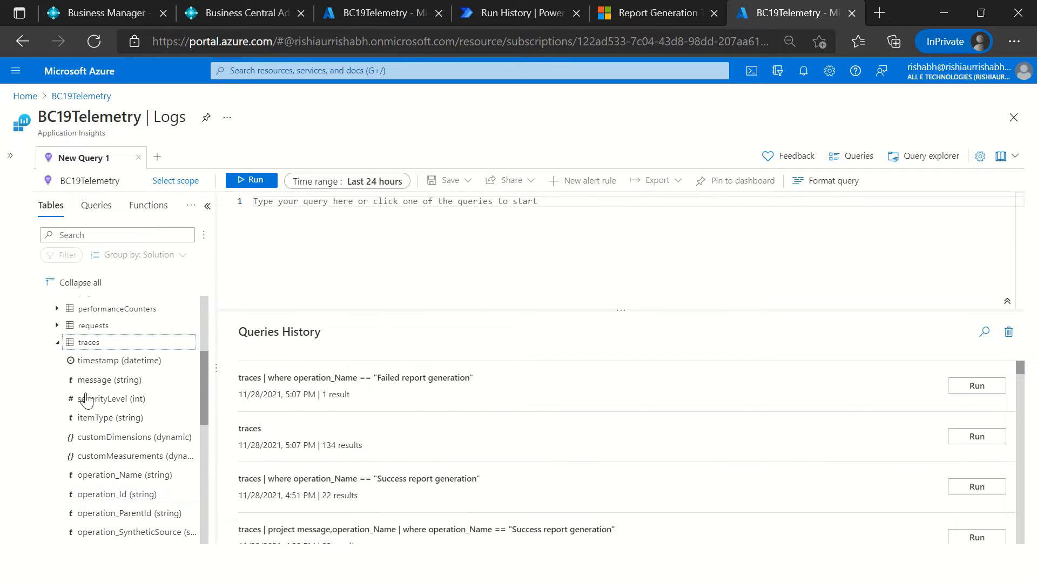
Step: Run the query "traces" and collapse the schema pane to give the results more room
click(276, 222)
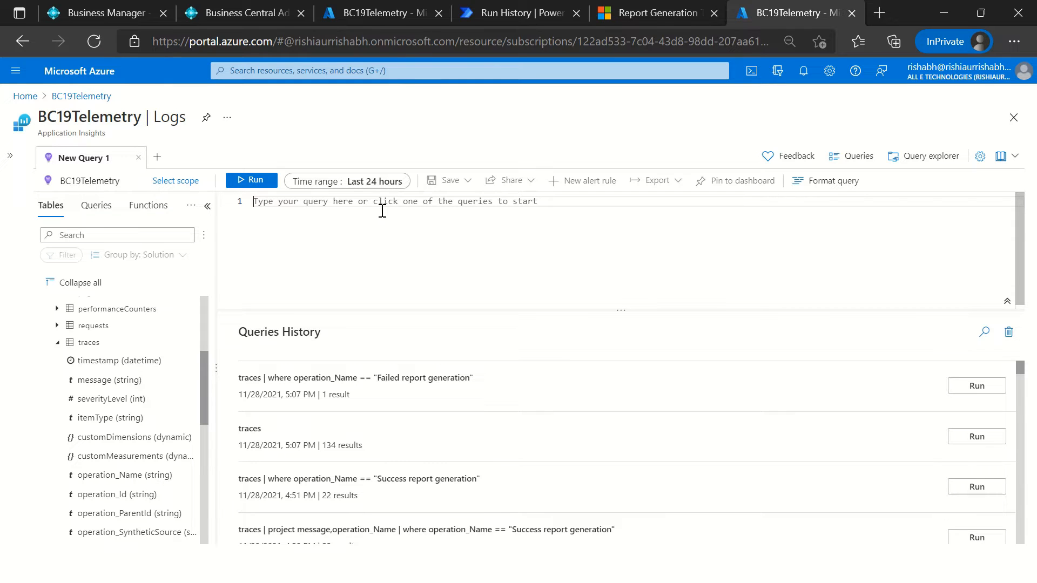
text(traces)
key(Return)
text(|)
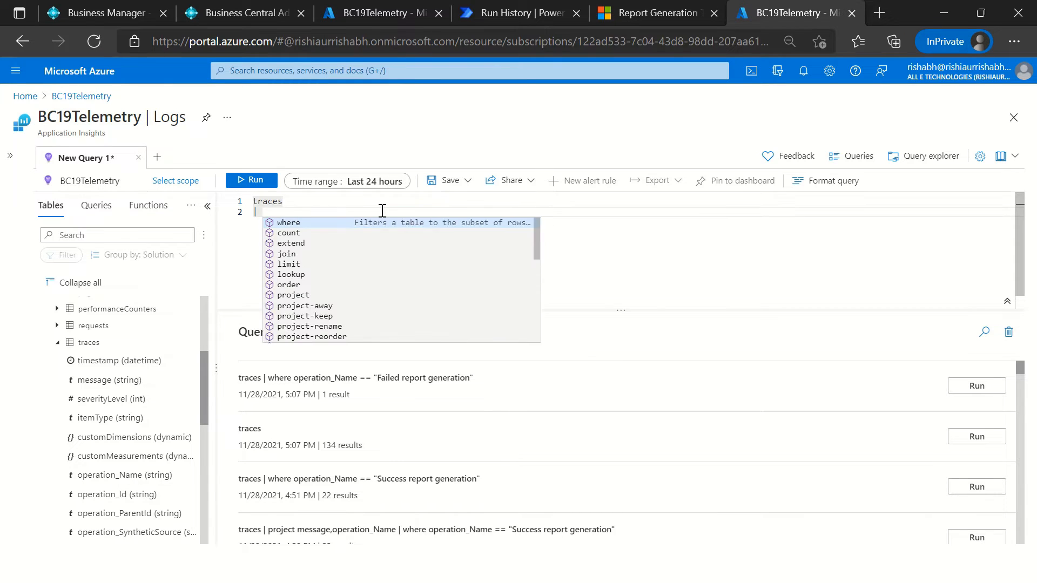
key(BackSpace)
key(BackSpace)
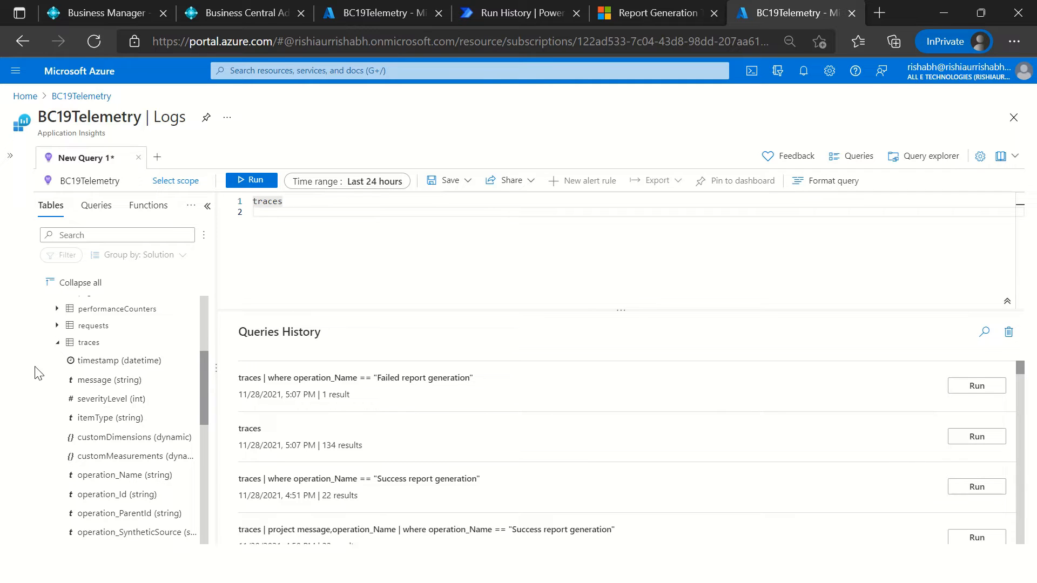
click(251, 180)
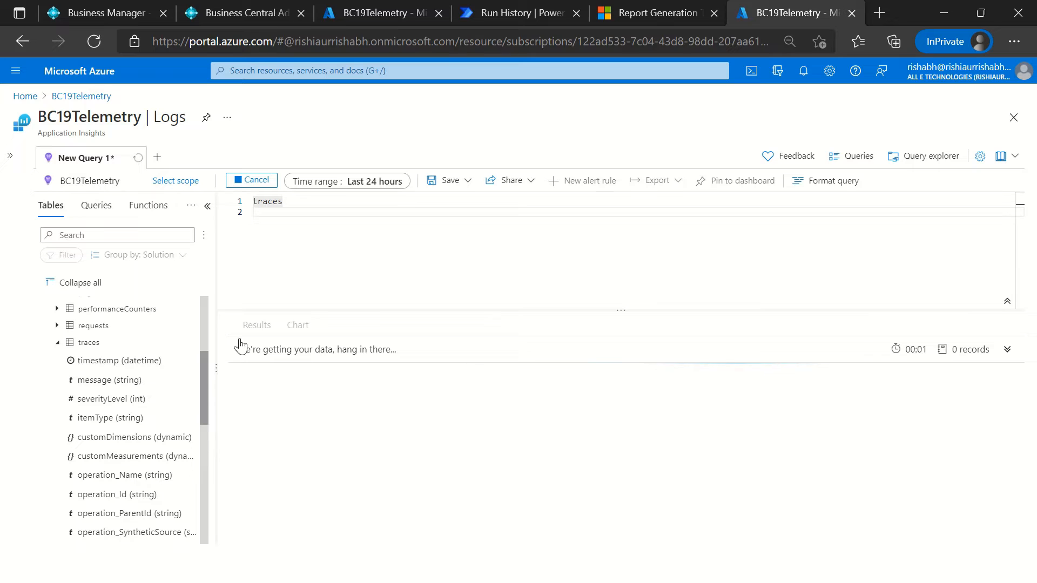
click(207, 207)
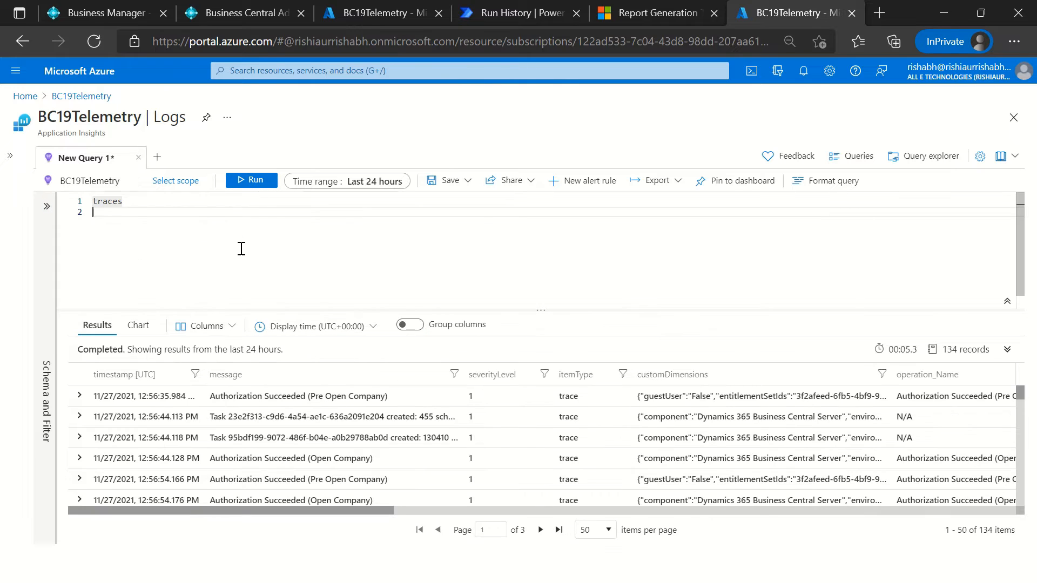
Step: Set the query's time range to the last 7 days and rerun it
click(377, 193)
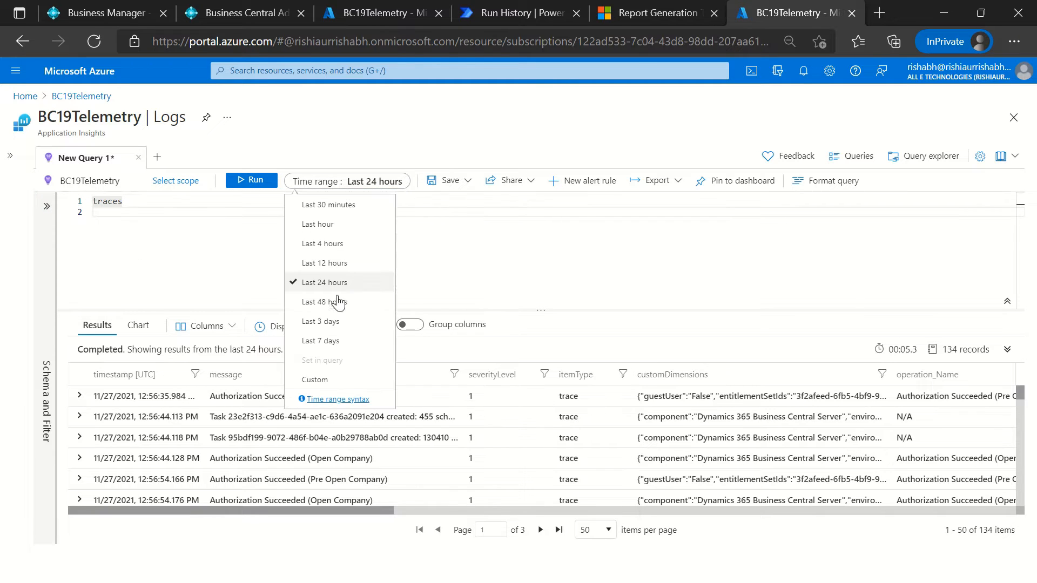
click(331, 344)
click(242, 183)
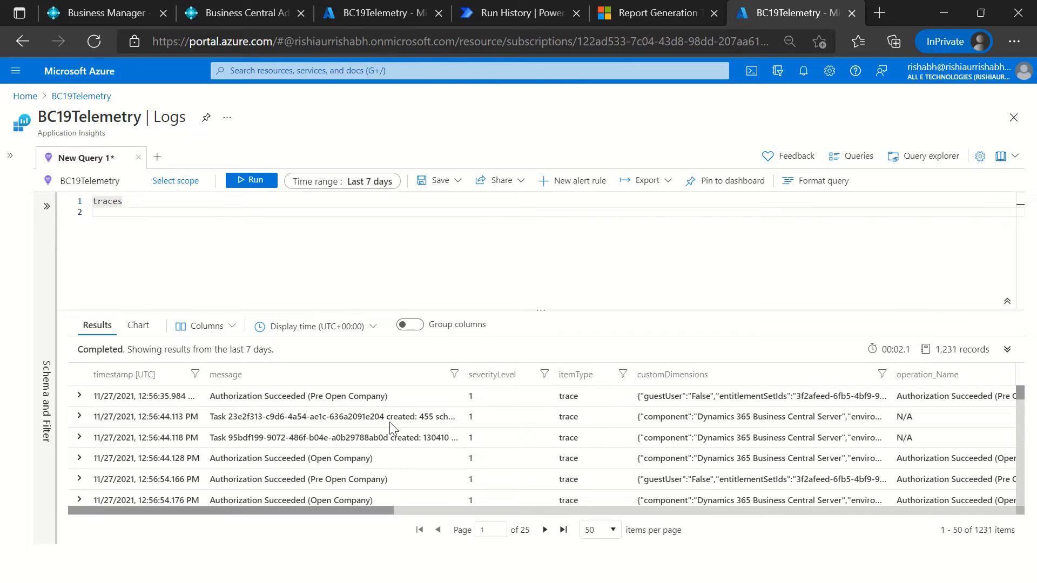
Step: Examine the messages, custom dimensions and operation names of the trace records returned by the query
scroll(594, 448, down, 2)
scroll(786, 476, down, 10)
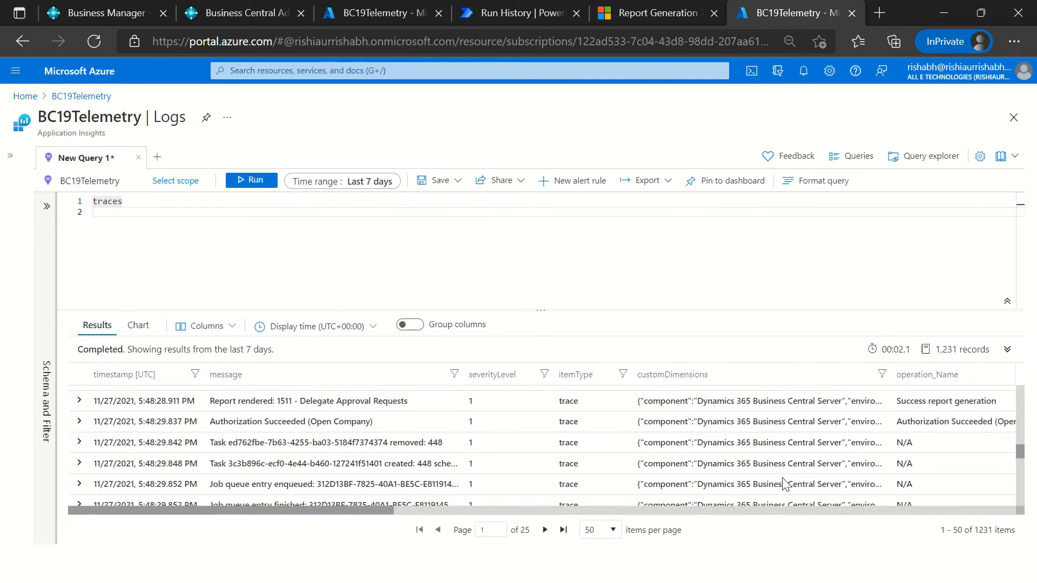
scroll(785, 472, down, 3)
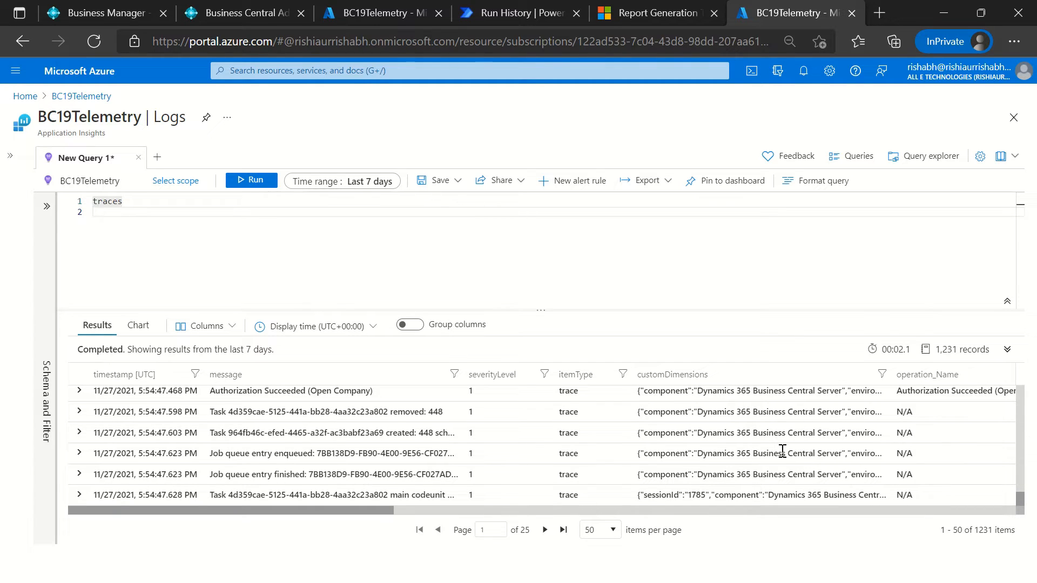
scroll(373, 439, up, 3)
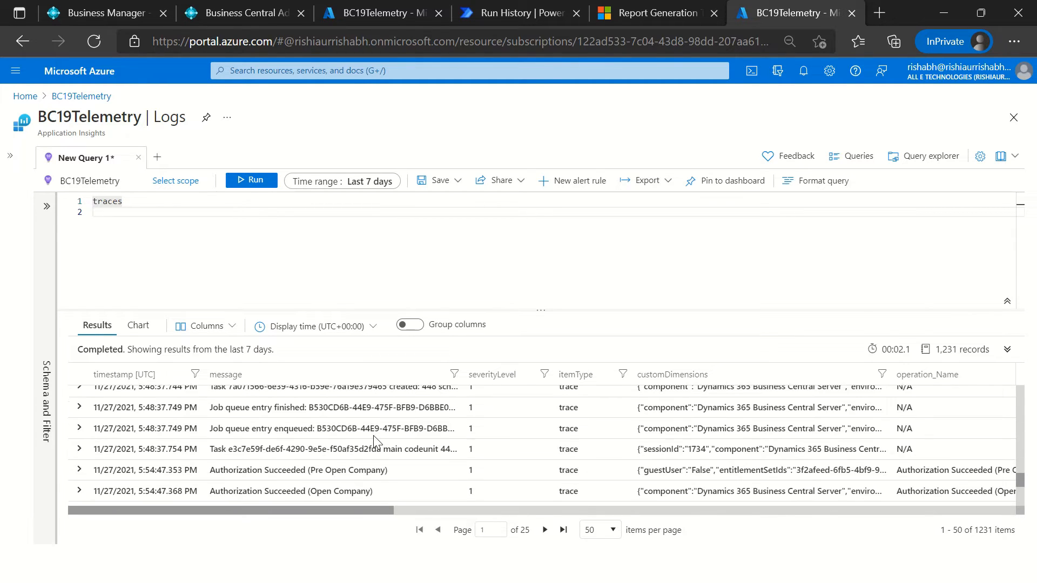
scroll(372, 439, up, 2)
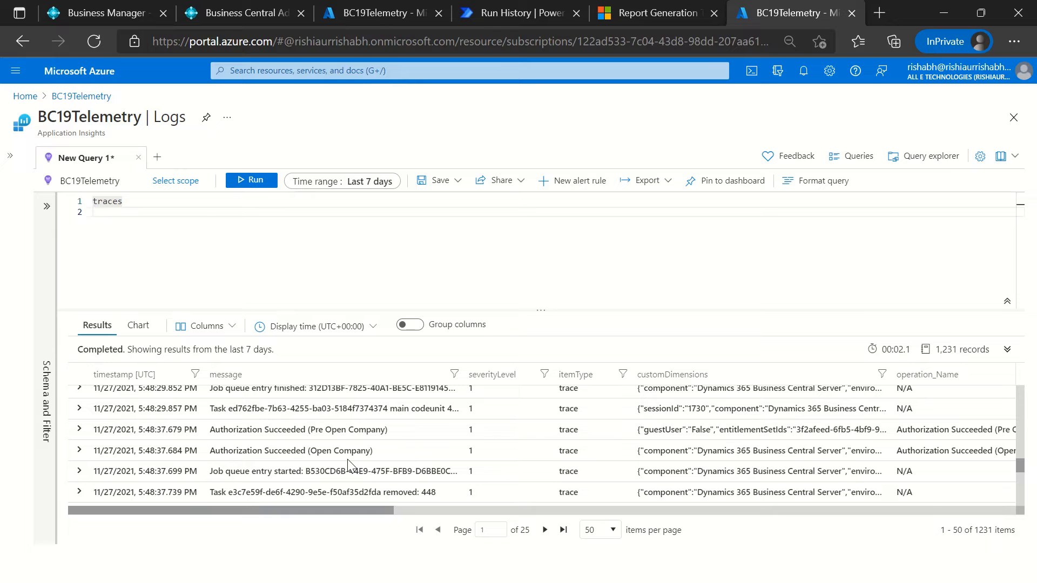
scroll(559, 456, up, 2)
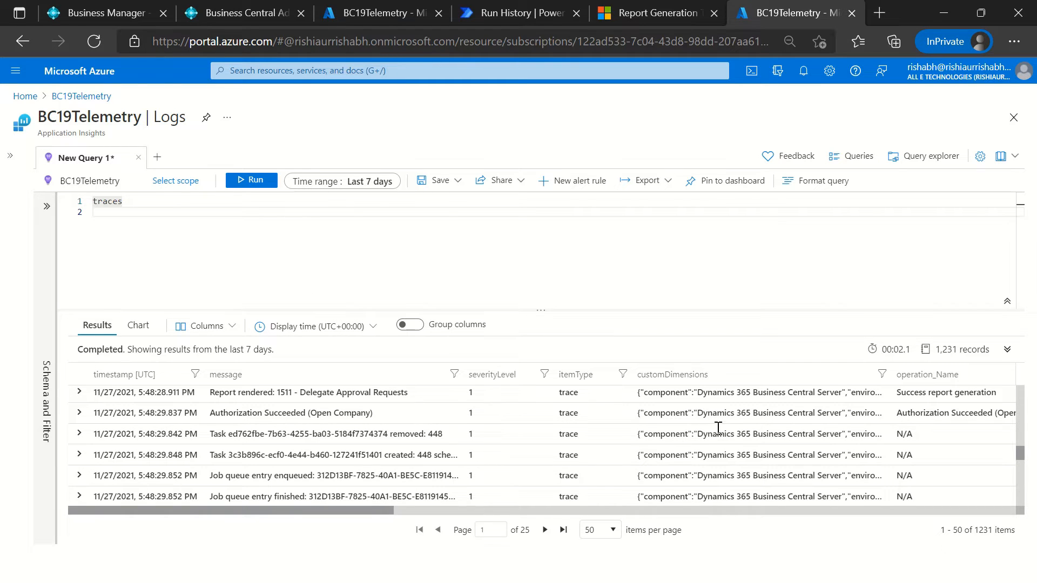
scroll(789, 432, down, 2)
scroll(787, 429, up, 2)
scroll(787, 429, up, 1)
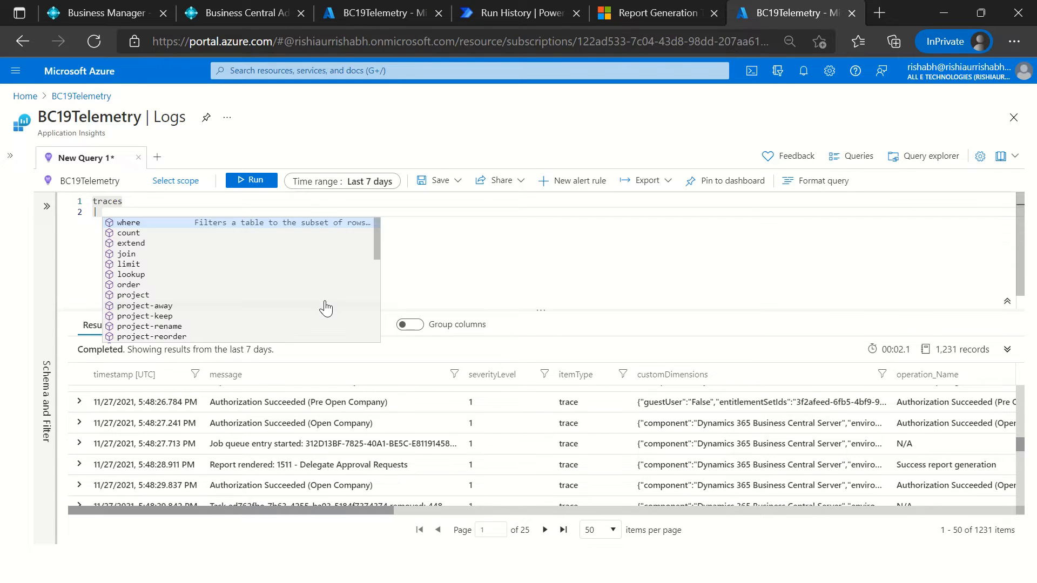
Step: Project only the message, itemType and customDimensions columns of the traces table and run the query
text(pro)
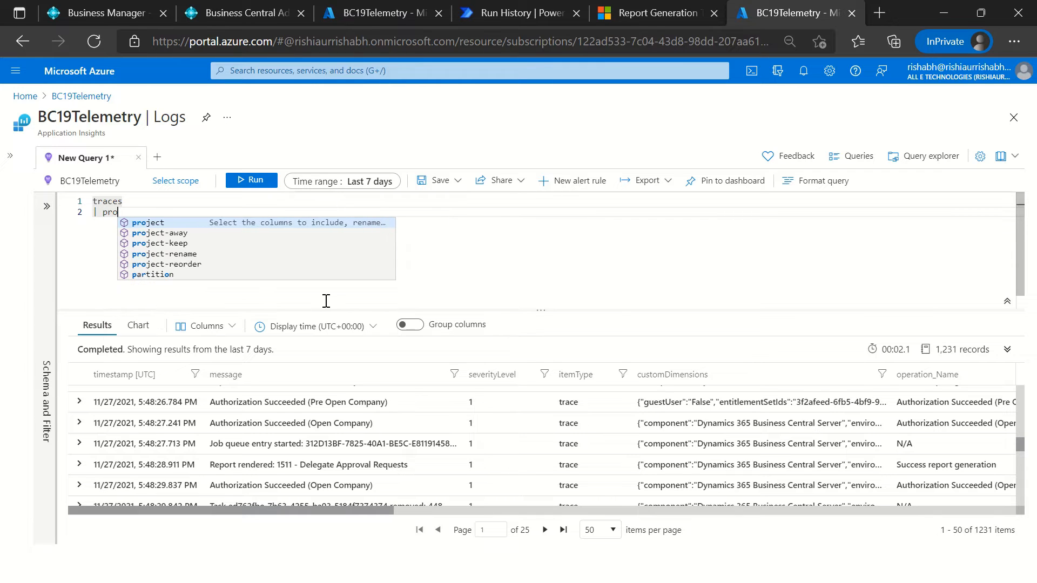
text(ject me)
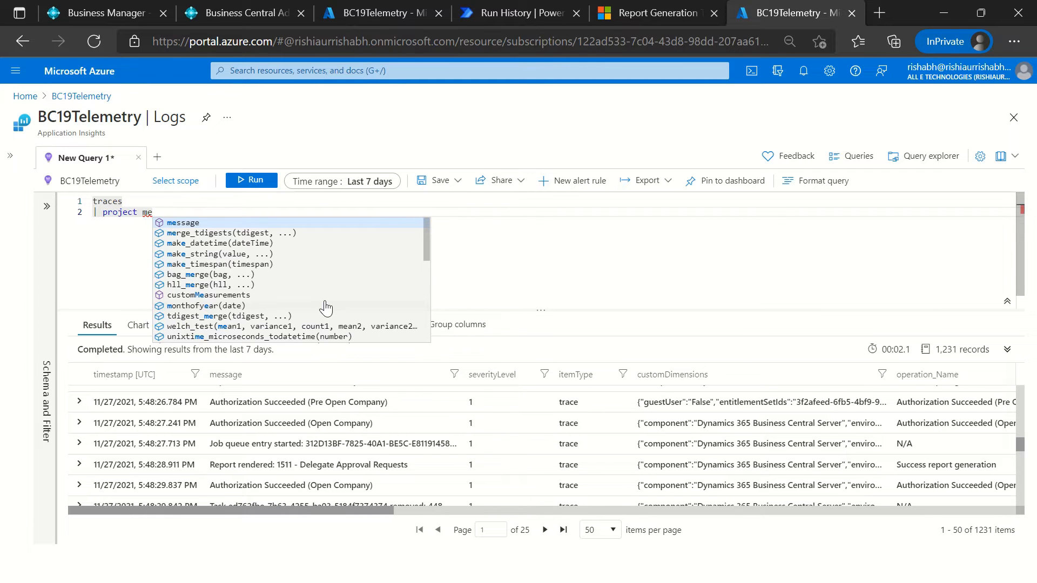
key(Tab)
text(,)
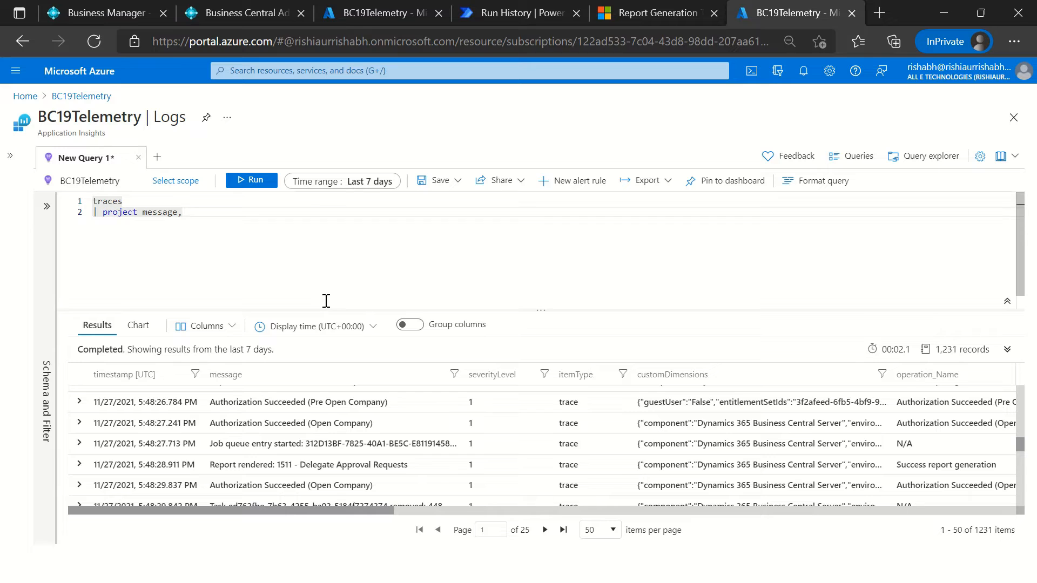
text(ite)
key(Tab)
text(,cus)
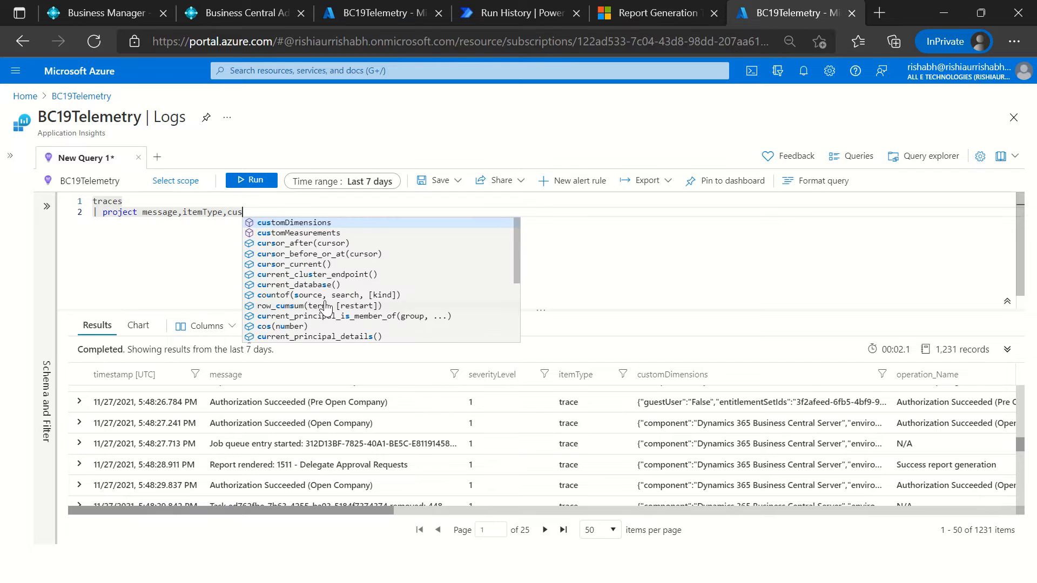
key(Tab)
click(250, 181)
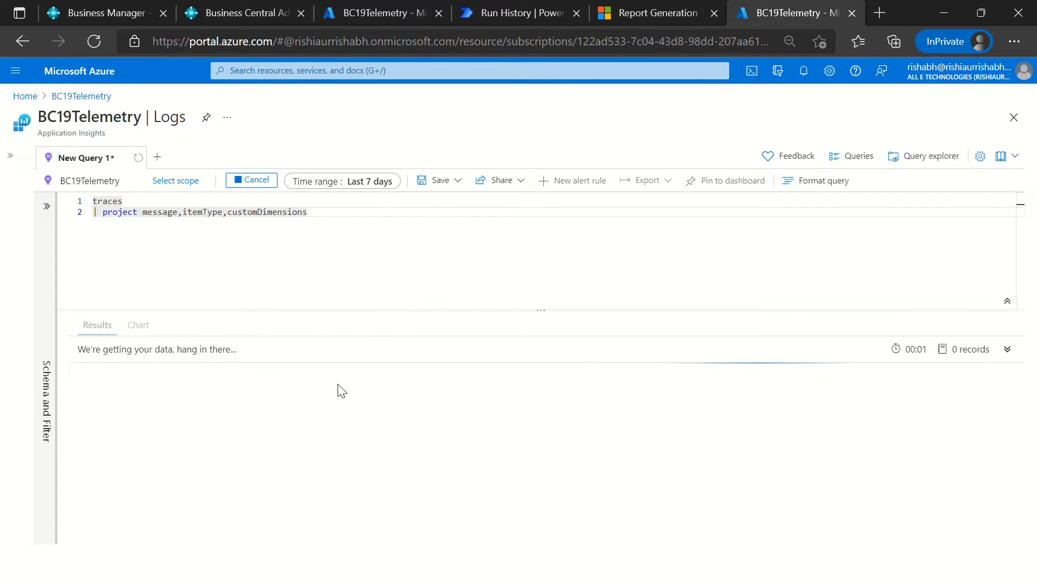
Step: Start a where clause on a new line below the project clause, checking the result messages for text to filter on
click(140, 215)
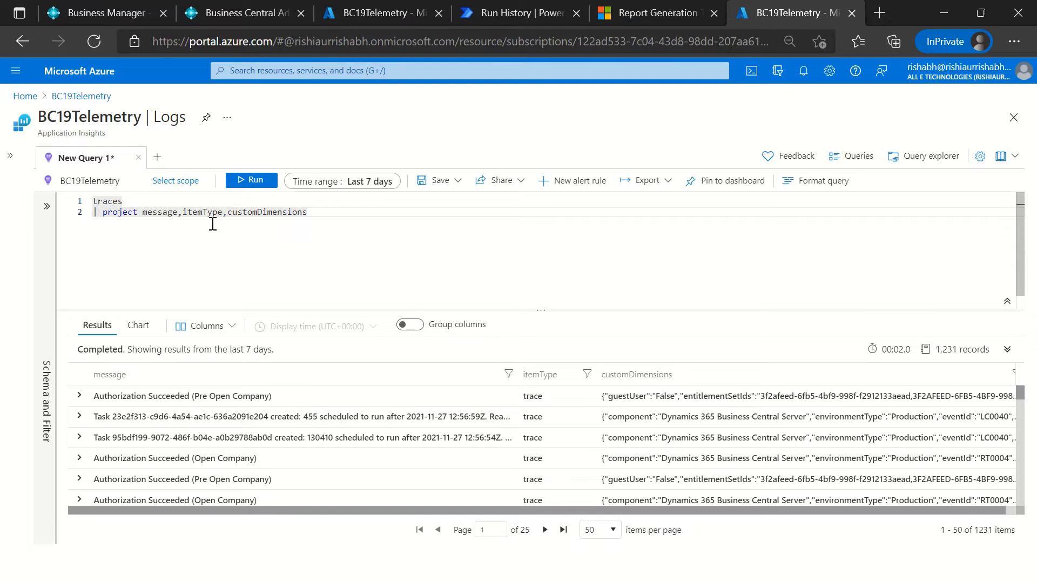
click(259, 214)
click(131, 204)
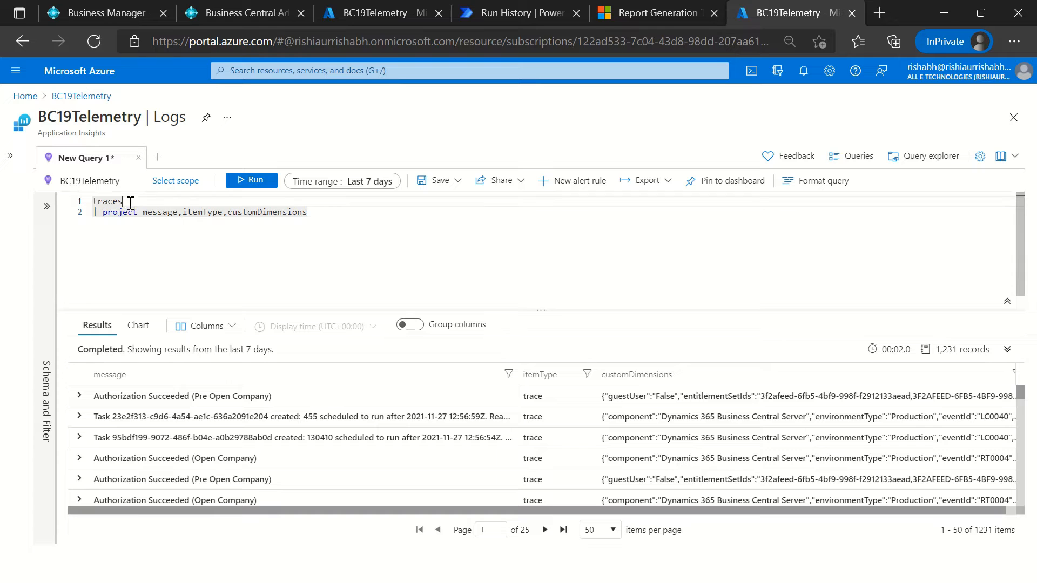
click(324, 216)
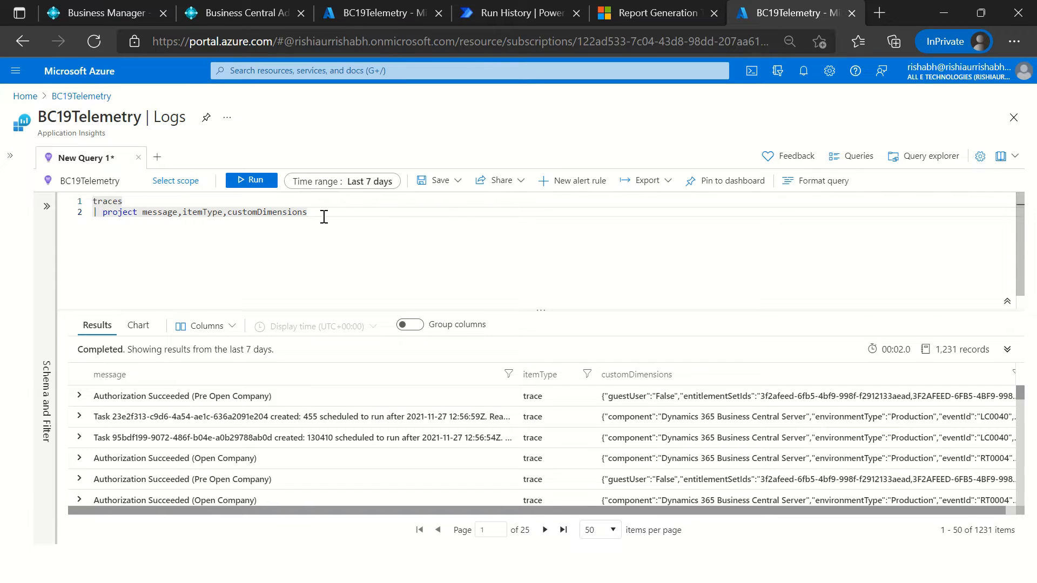
key(Return)
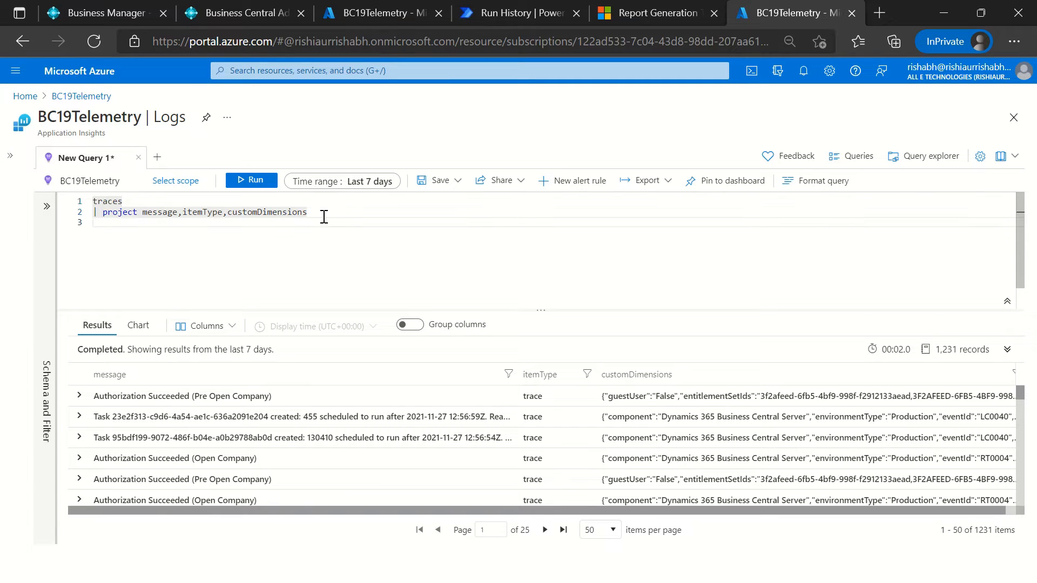
text(| whe)
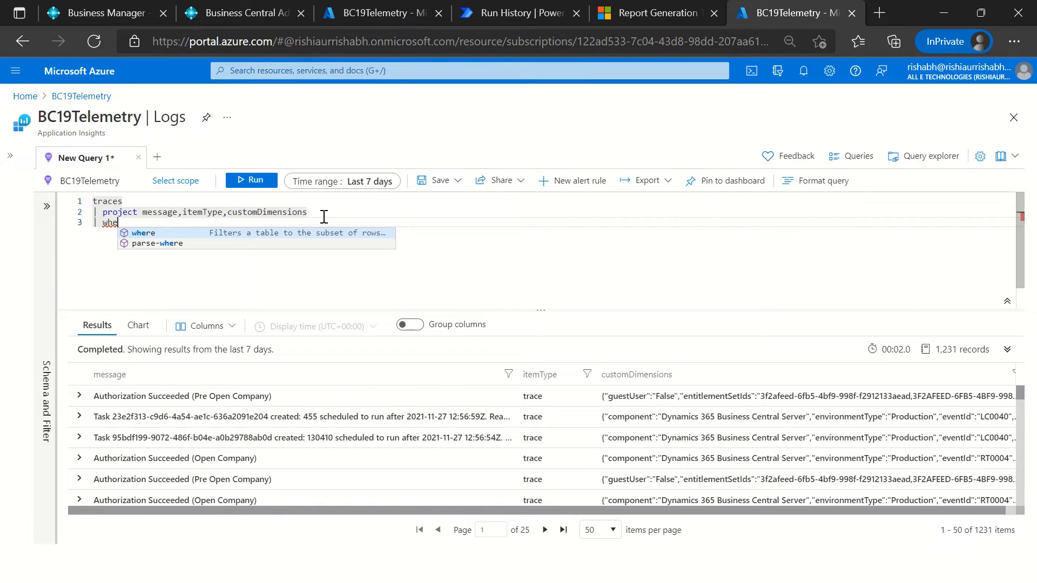
key(Tab)
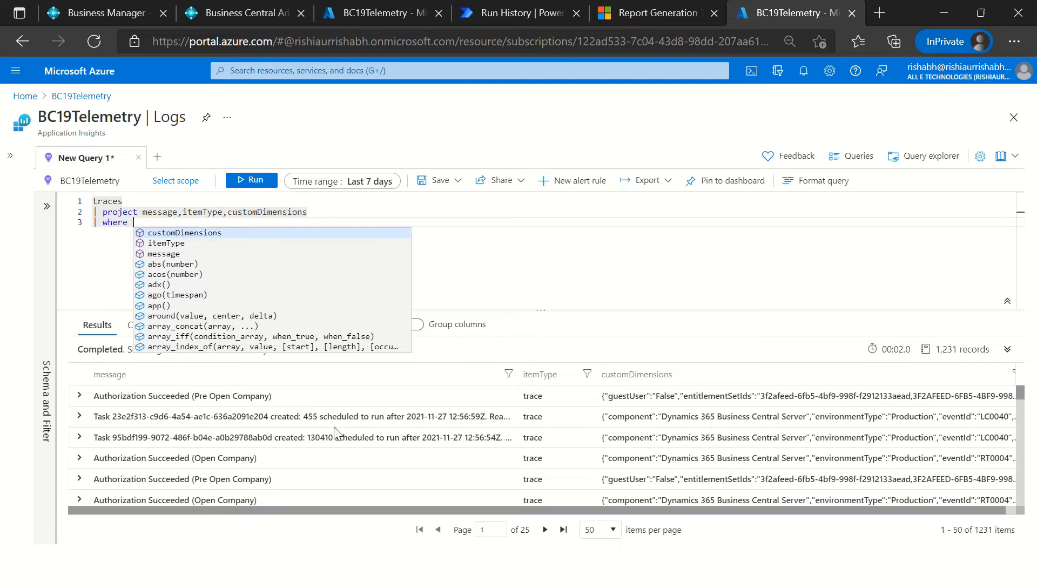
scroll(335, 435, down, 2)
scroll(254, 456, down, 2)
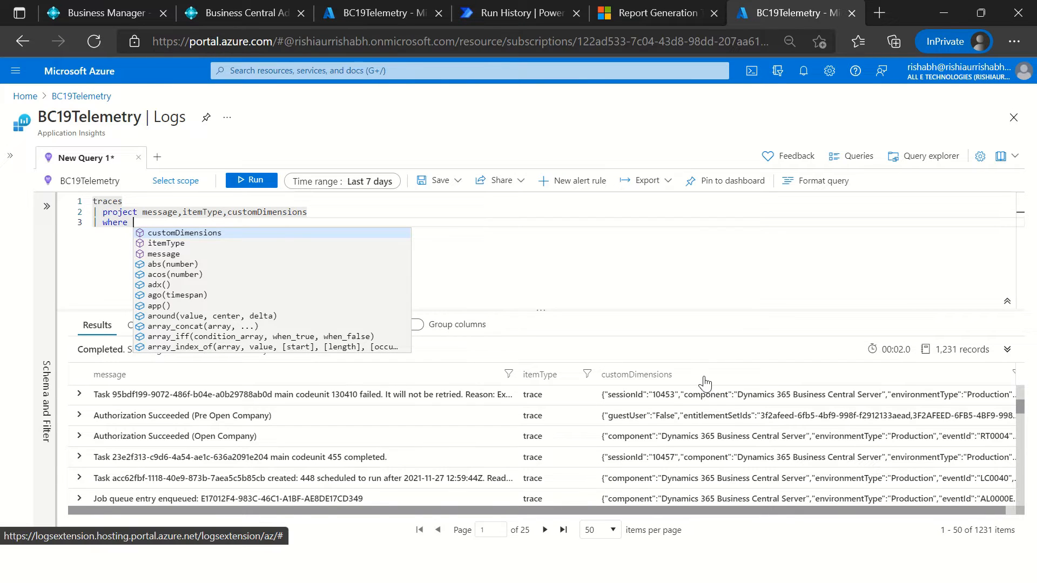
scroll(402, 424, down, 3)
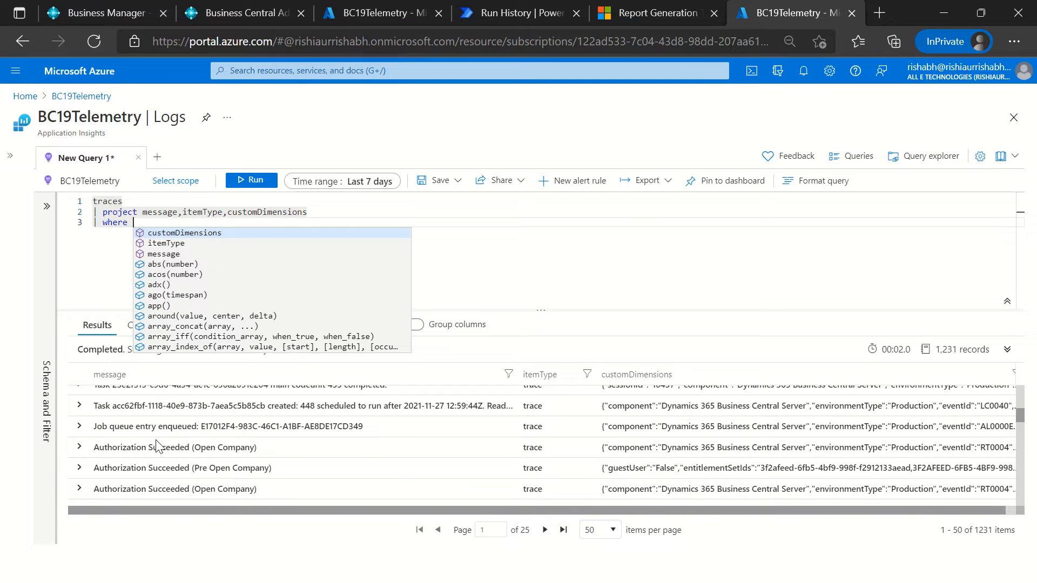
click(132, 430)
click(161, 226)
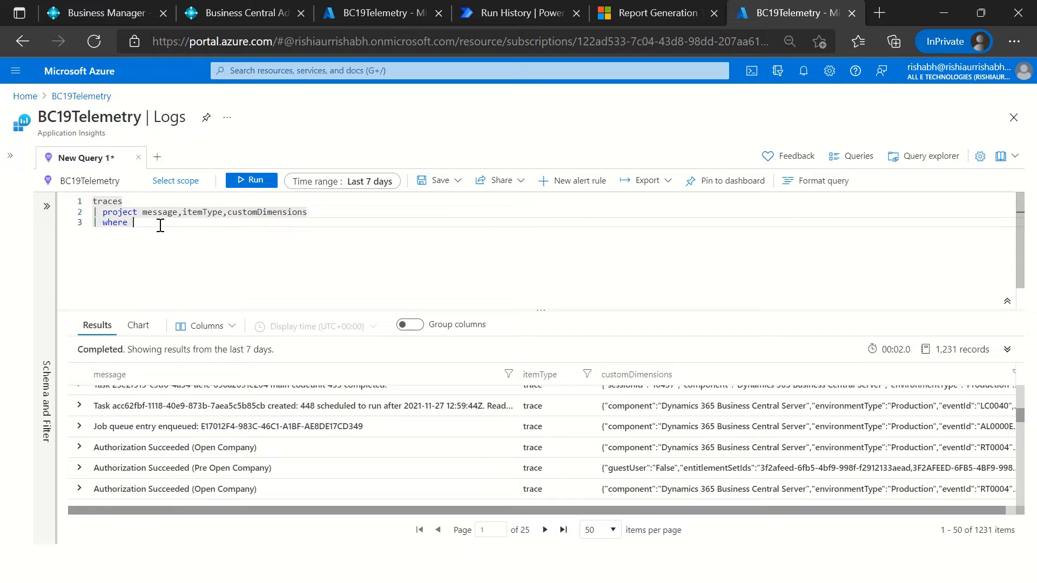
Step: Complete the where clause with message contains "Job queue" and run the query
text(message c)
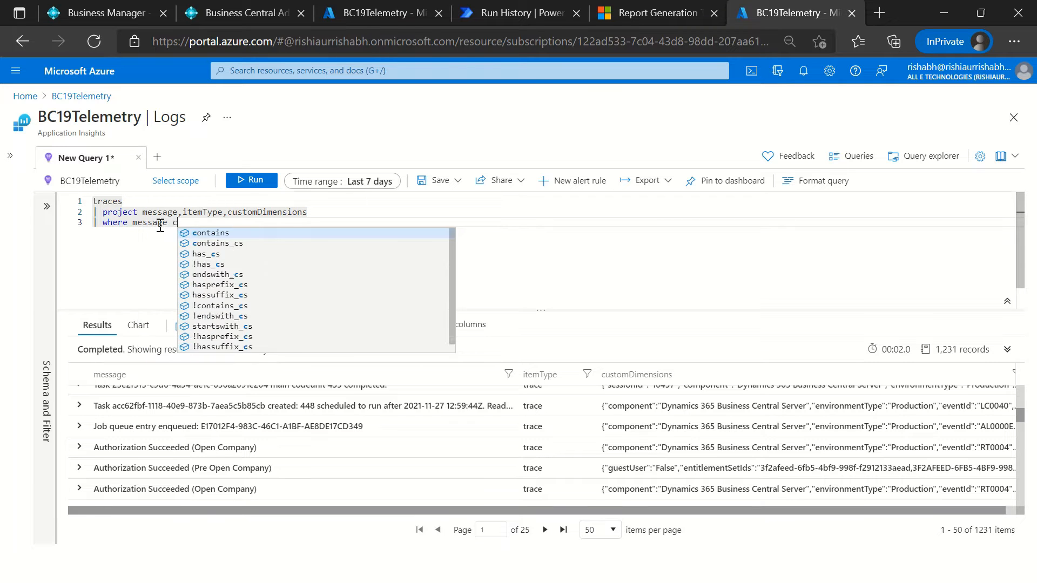
text(ontains "job)
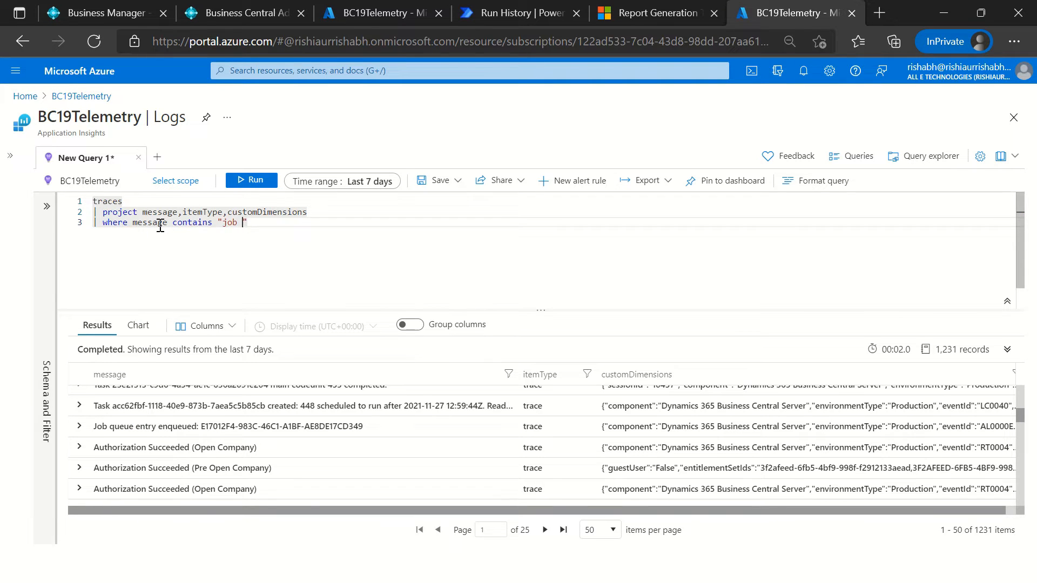
key(Left)
key(Left)
key(Left)
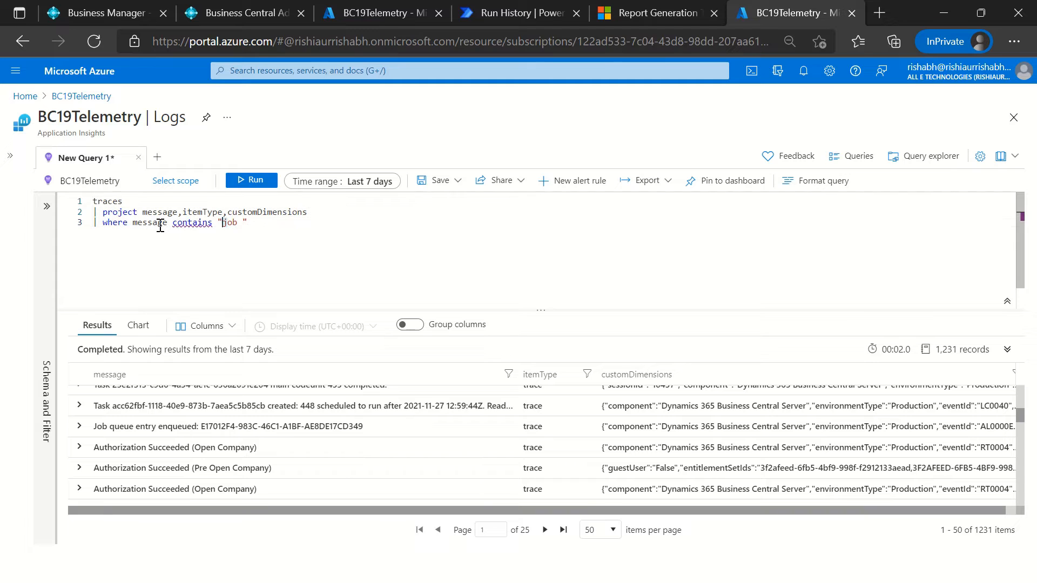
key(BackSpace)
text(Job )
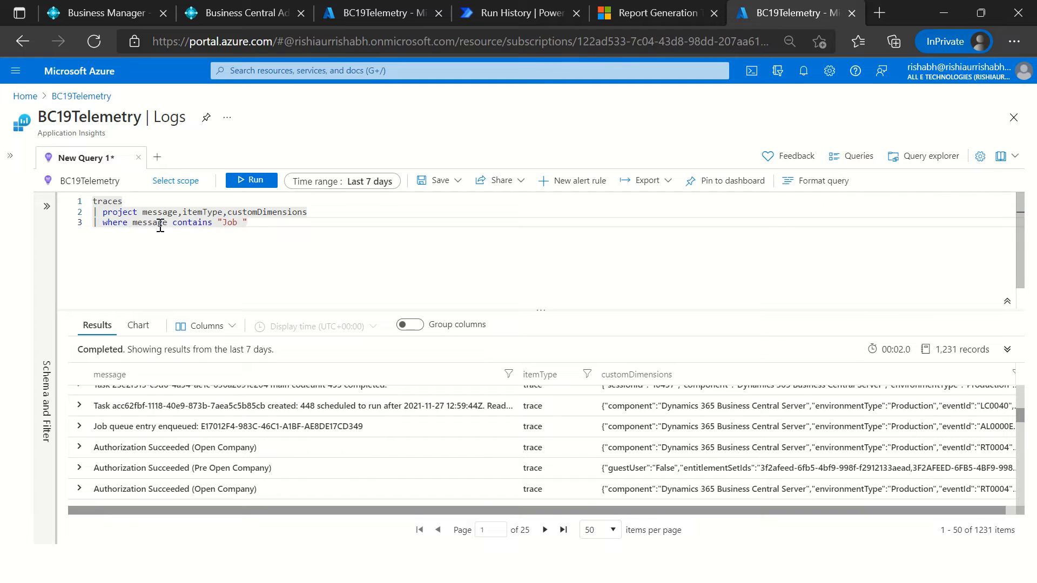
text(queue)
click(261, 181)
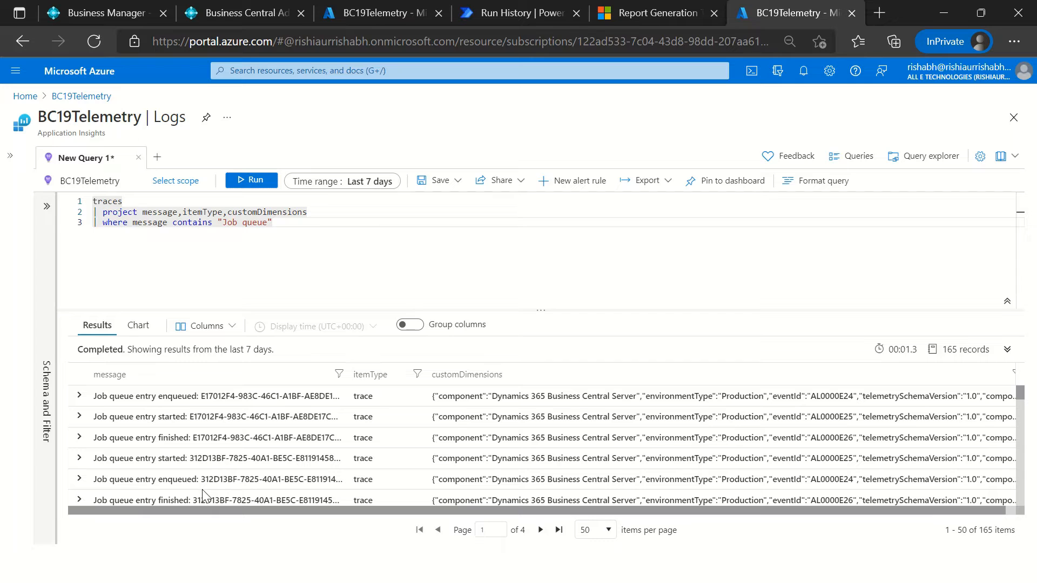
Step: Try replacing the contains operator with == in the where clause on message
drag(223, 227, 267, 225)
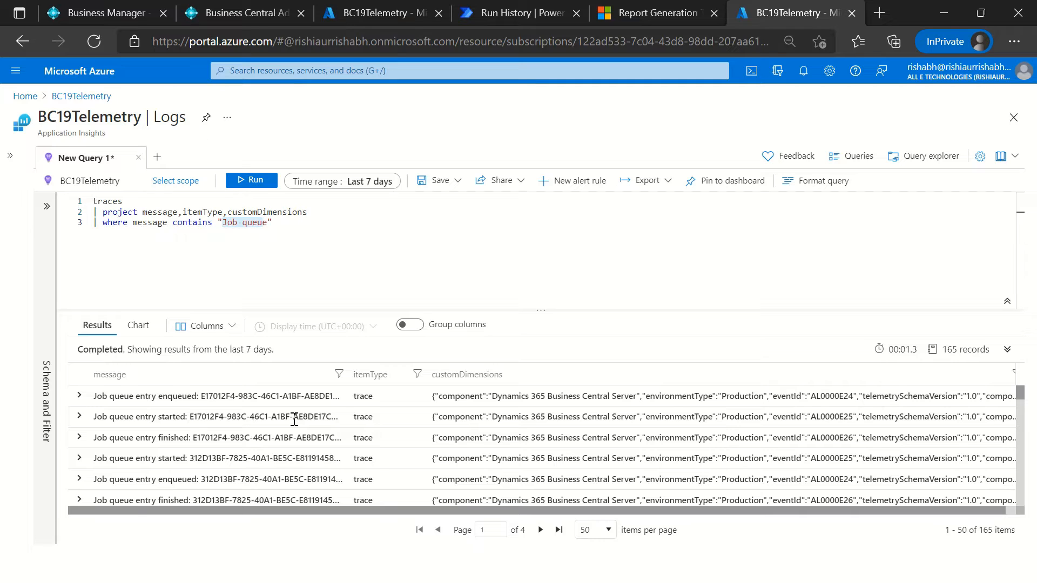
key(ctrl+a)
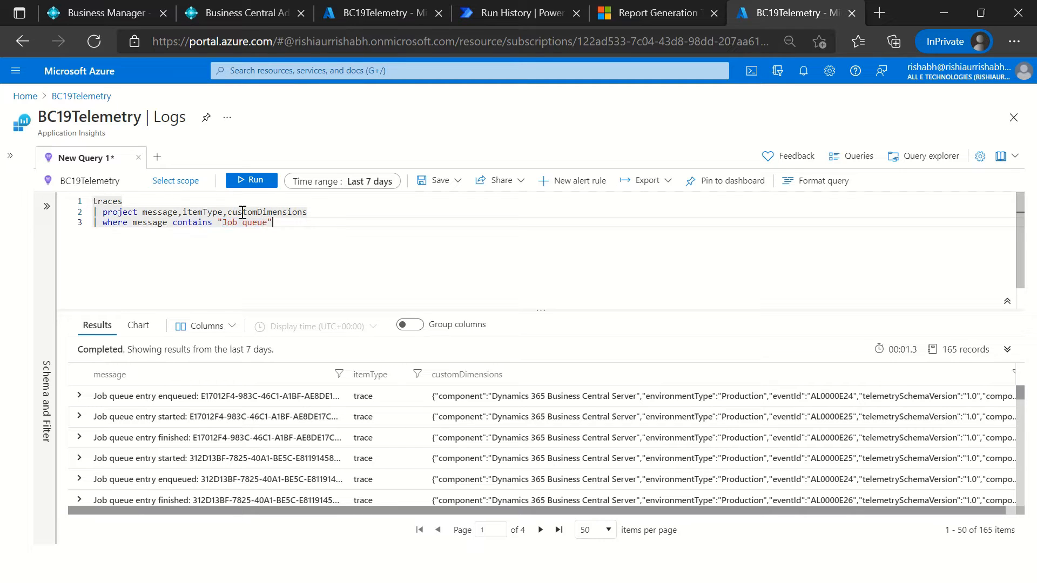
key(Left)
key(ctrl+shift+Left)
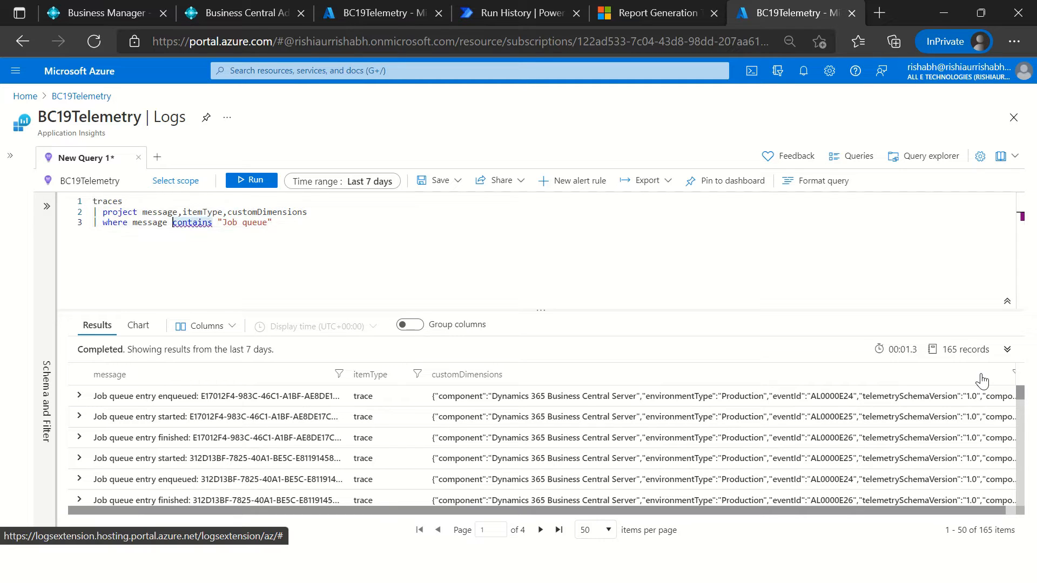
text(==)
key(ctrl+shift+Left)
key(ctrl+shift+Left)
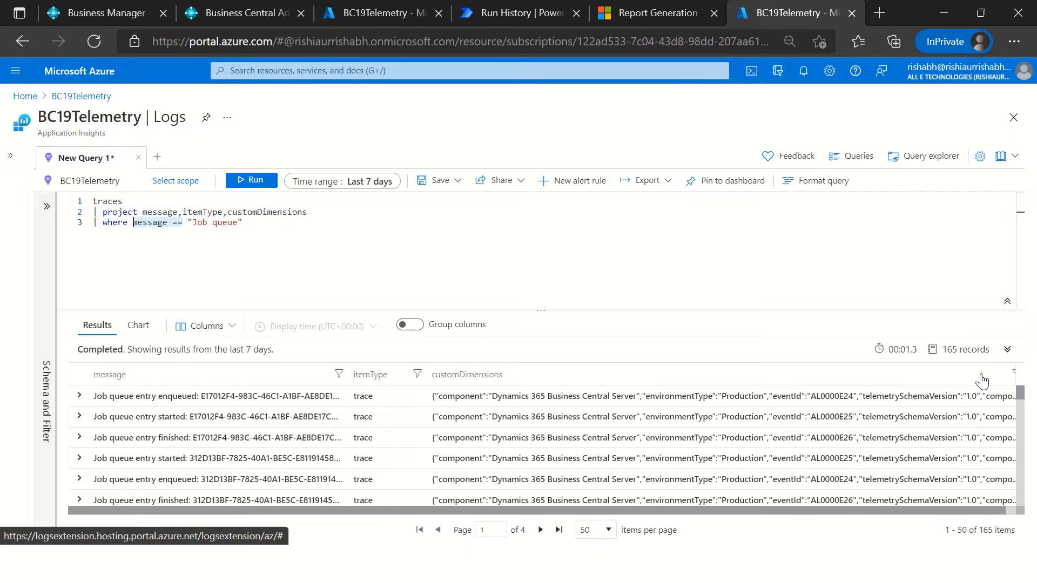
Step: Restore the contains operator before "Job queue" in the where clause and rerun the query
key(ctrl+shift+Right)
text(contains ")
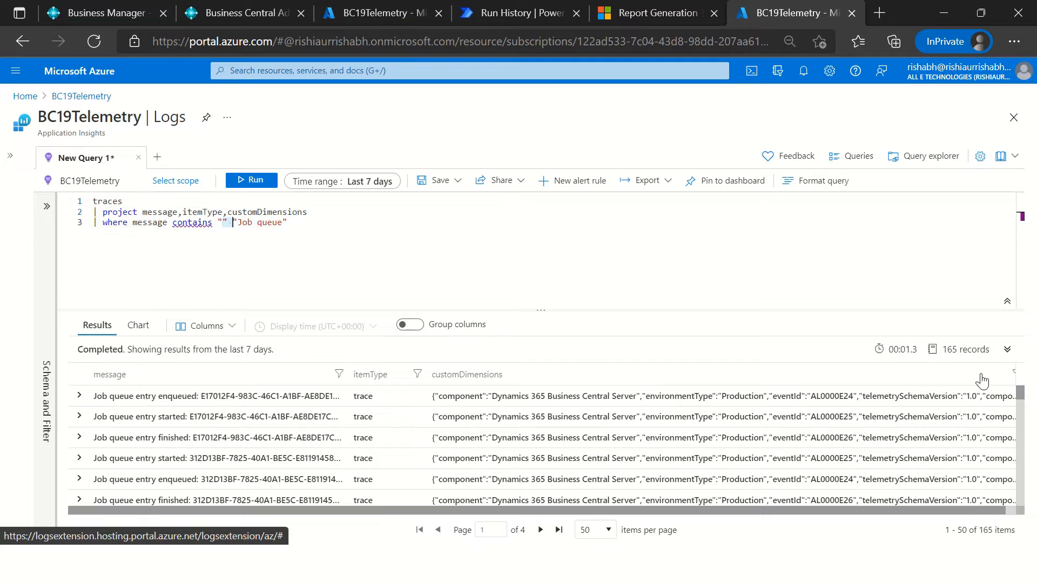
key(Delete)
key(Delete)
key(Delete)
key(shift+Return)
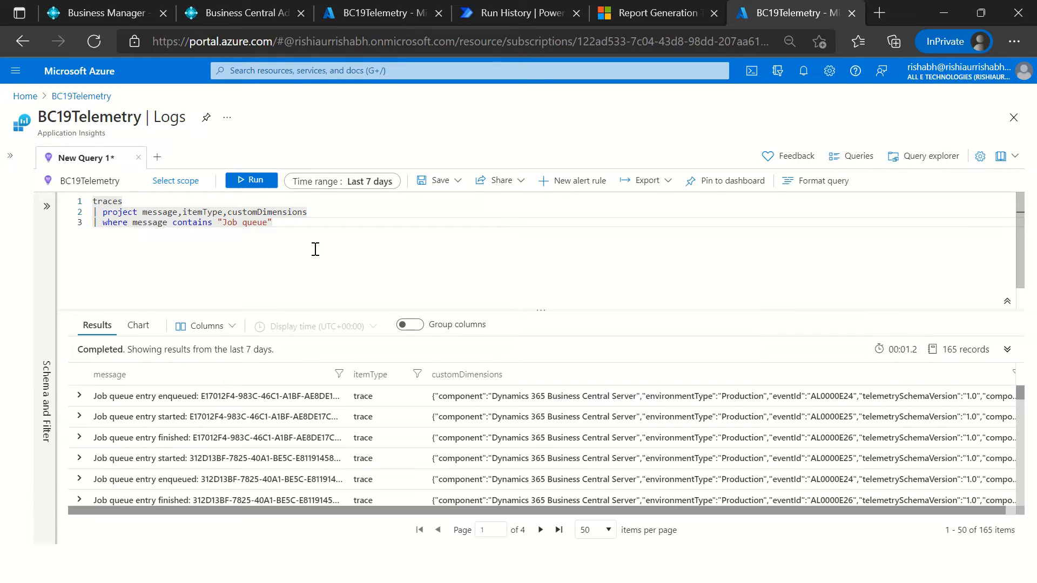
Step: Expand the first job queue record, enlarge the results area and expand the record's customDimensions
click(79, 396)
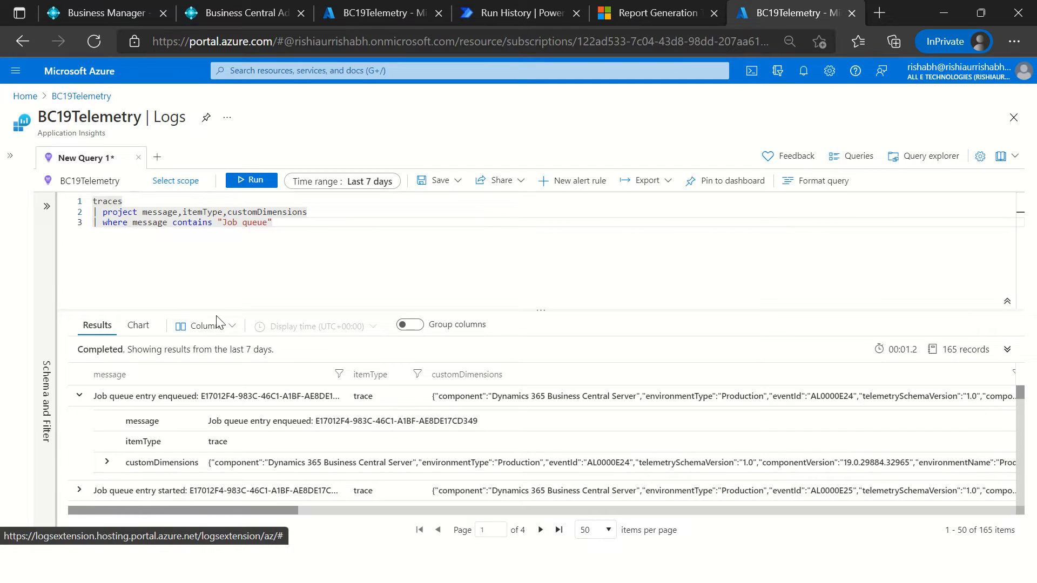
drag(216, 311, 222, 237)
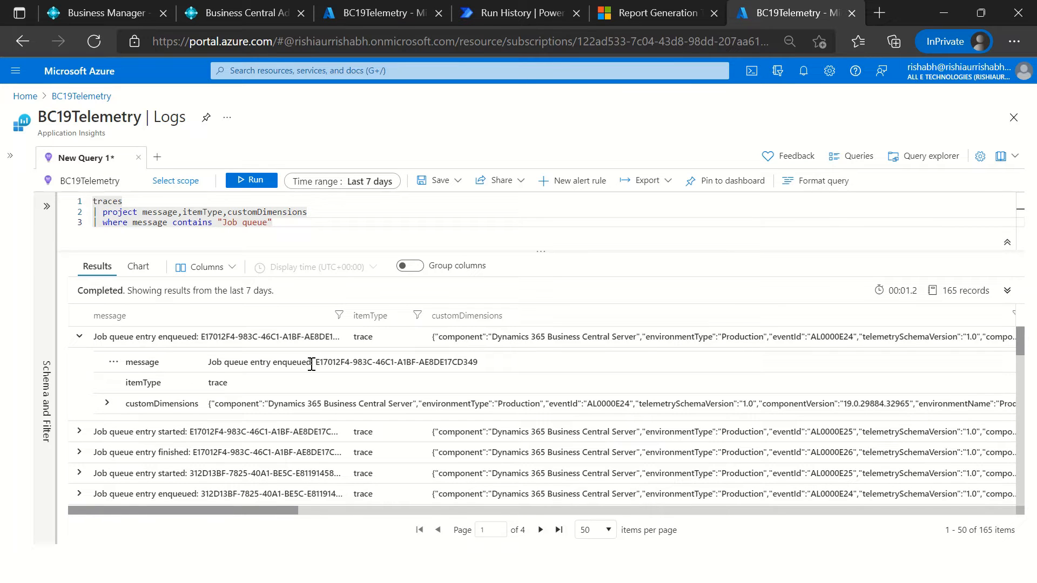
double_click(148, 362)
drag(225, 360, 271, 392)
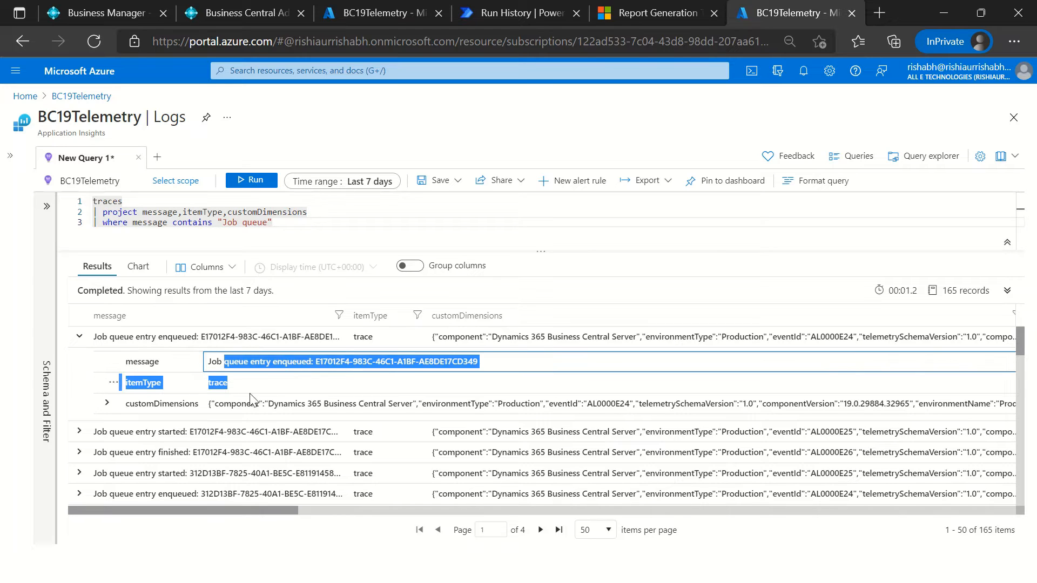
click(227, 389)
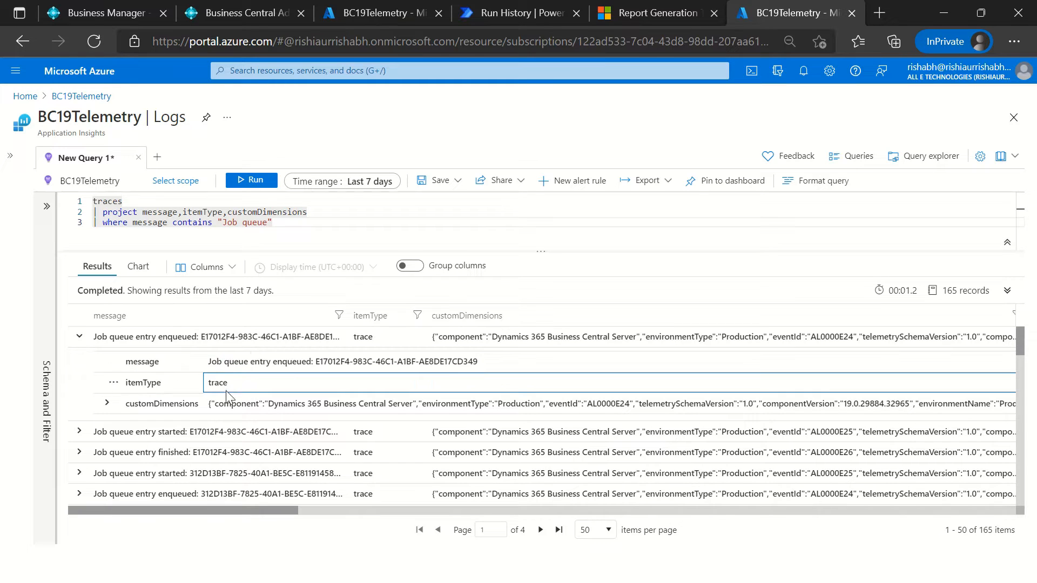
click(107, 404)
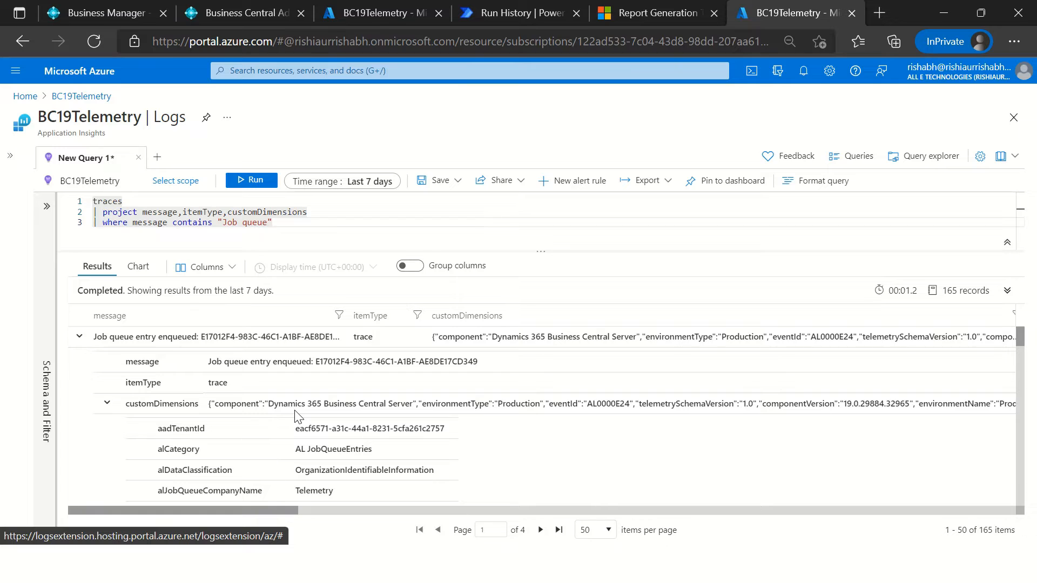
Step: Examine the customDimensions fields of the expanded job queue record, including aadTenantId and alCategory
click(157, 405)
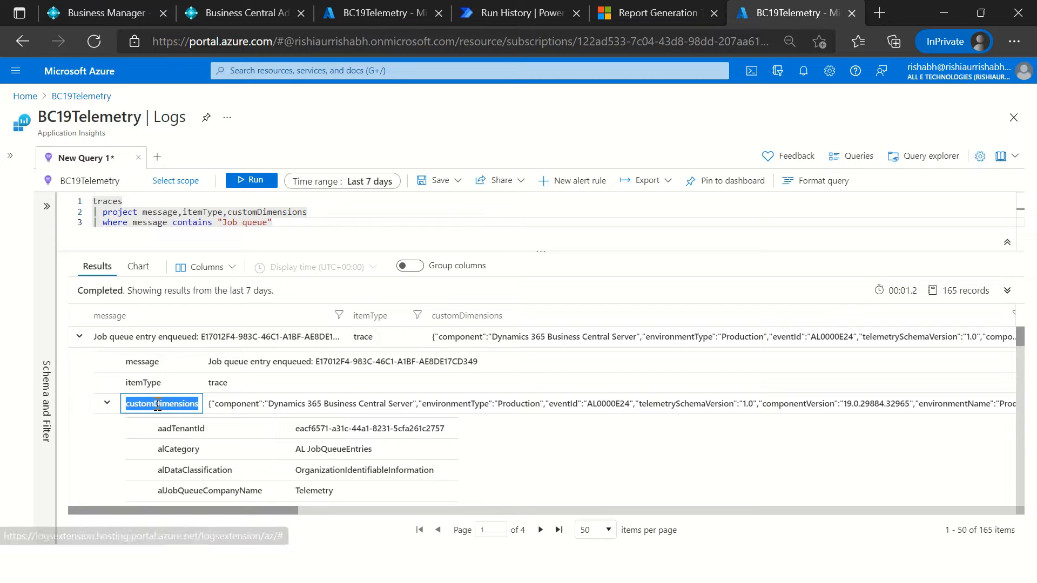
click(210, 406)
drag(211, 406, 473, 482)
click(238, 406)
scroll(231, 403, up, 3)
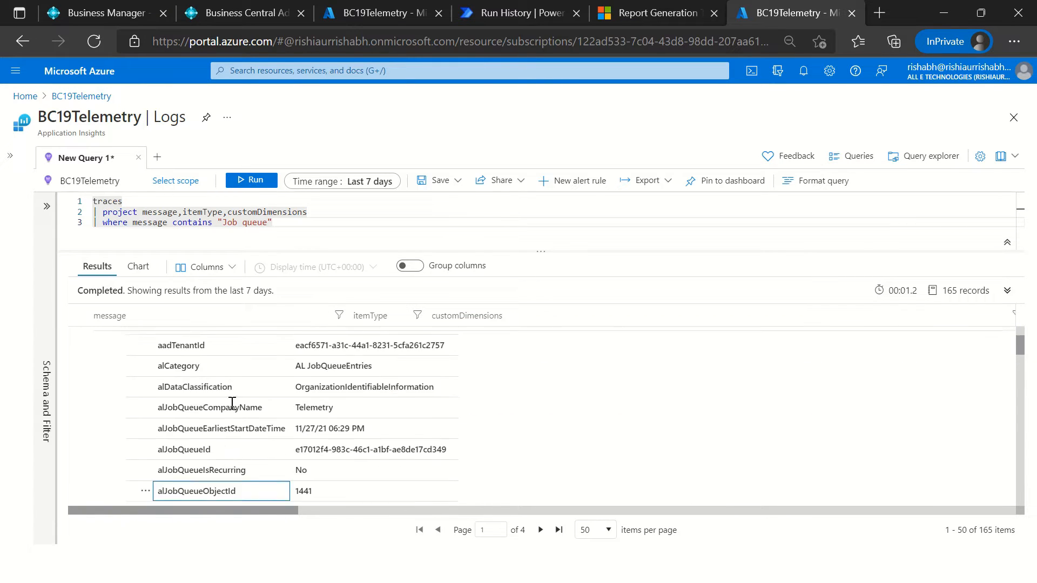
click(203, 376)
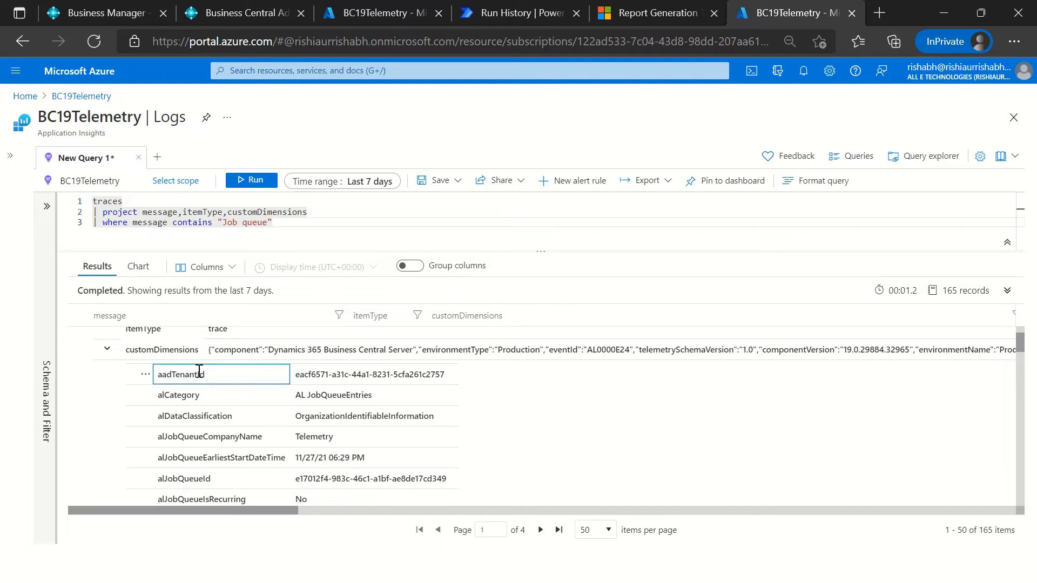
double_click(200, 373)
scroll(241, 440, down, 3)
scroll(238, 436, up, 4)
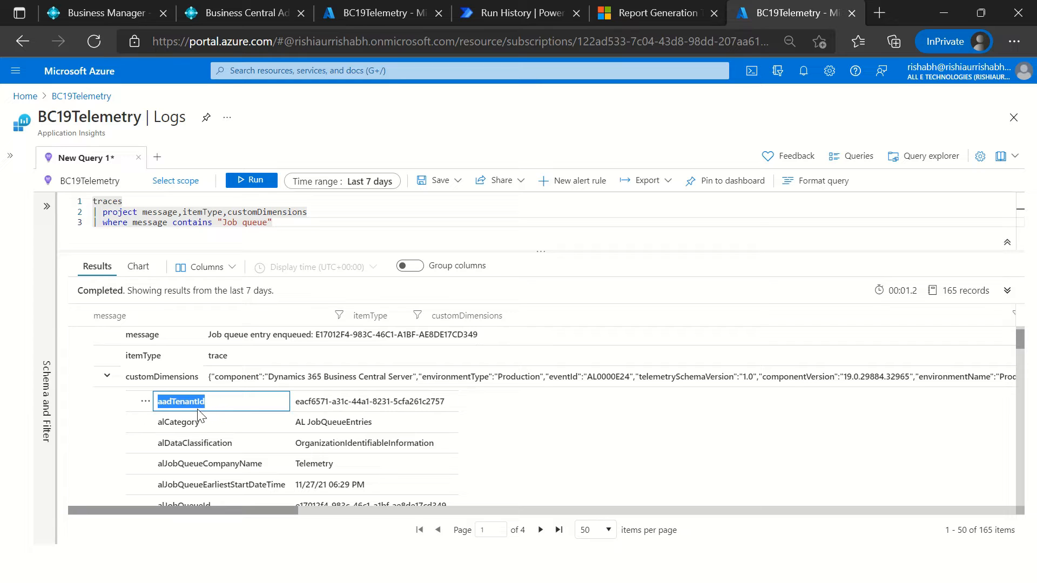
double_click(194, 422)
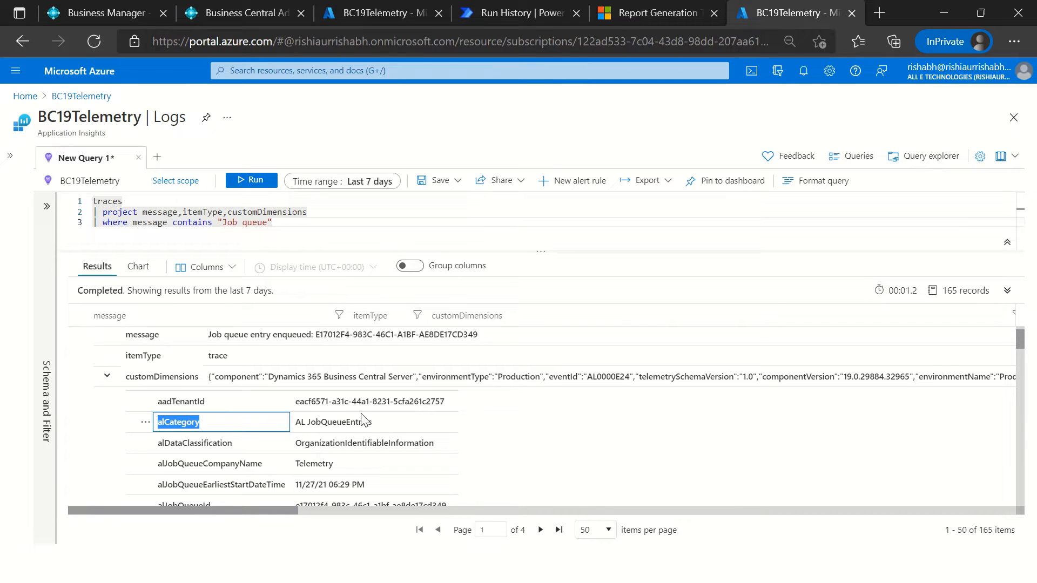
Step: Examine the expanded record's remaining customDimensions fields, including alJobQueueObjectId and extensionName
scroll(290, 465, down, 1)
scroll(263, 474, down, 2)
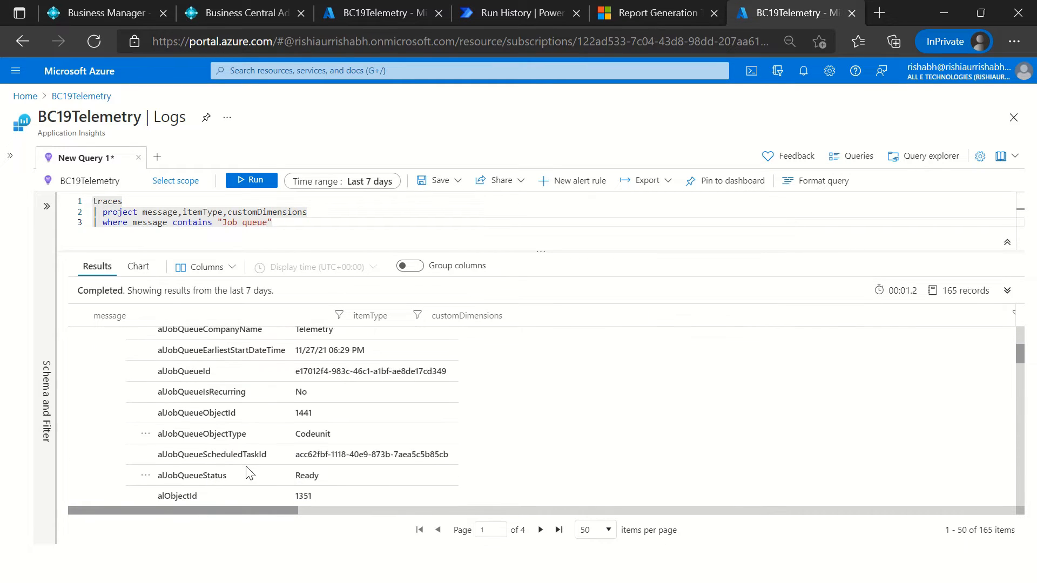
click(191, 420)
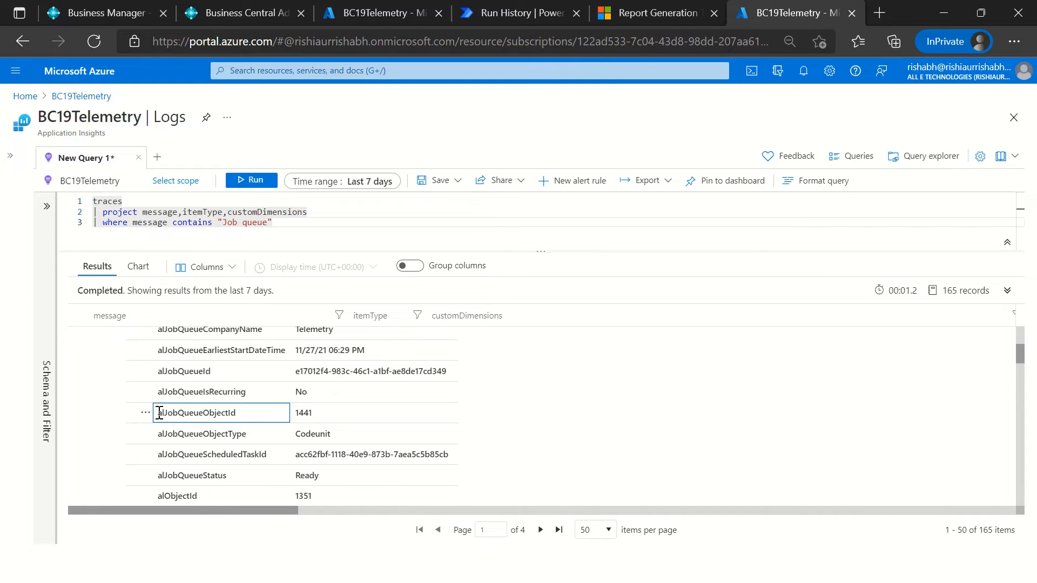
drag(157, 413, 238, 419)
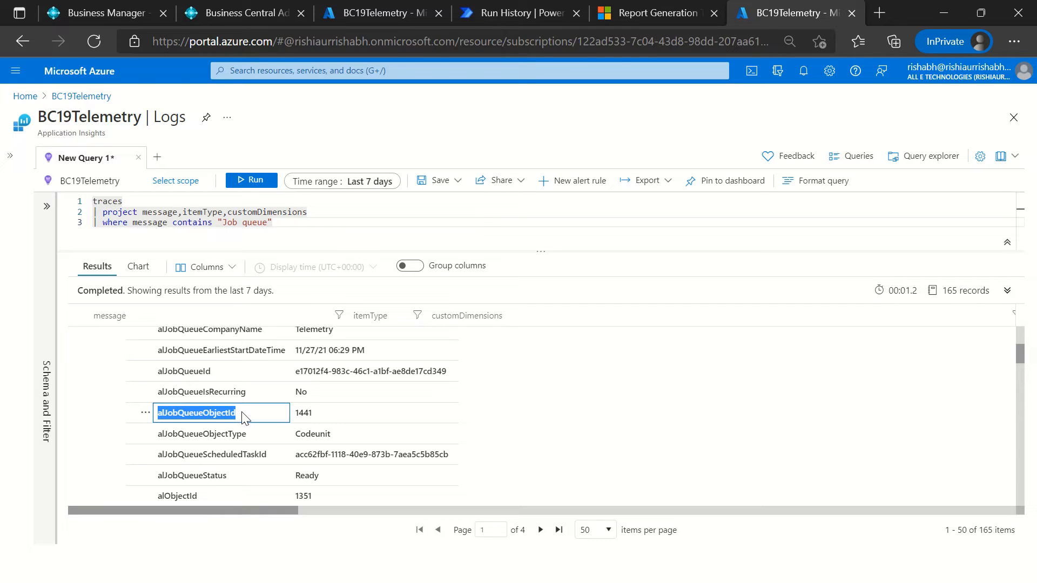
scroll(269, 457, down, 3)
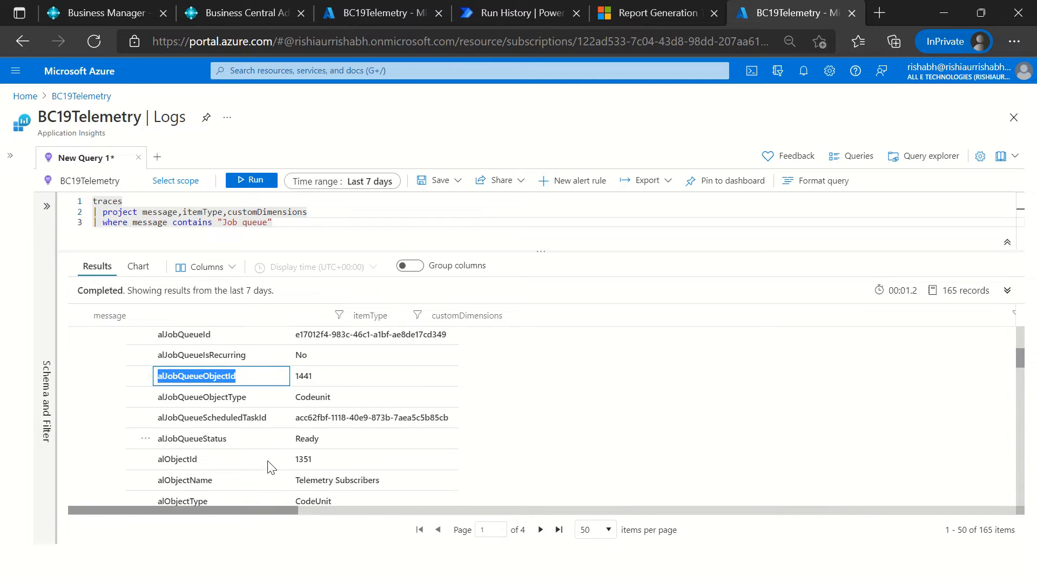
scroll(268, 470, down, 3)
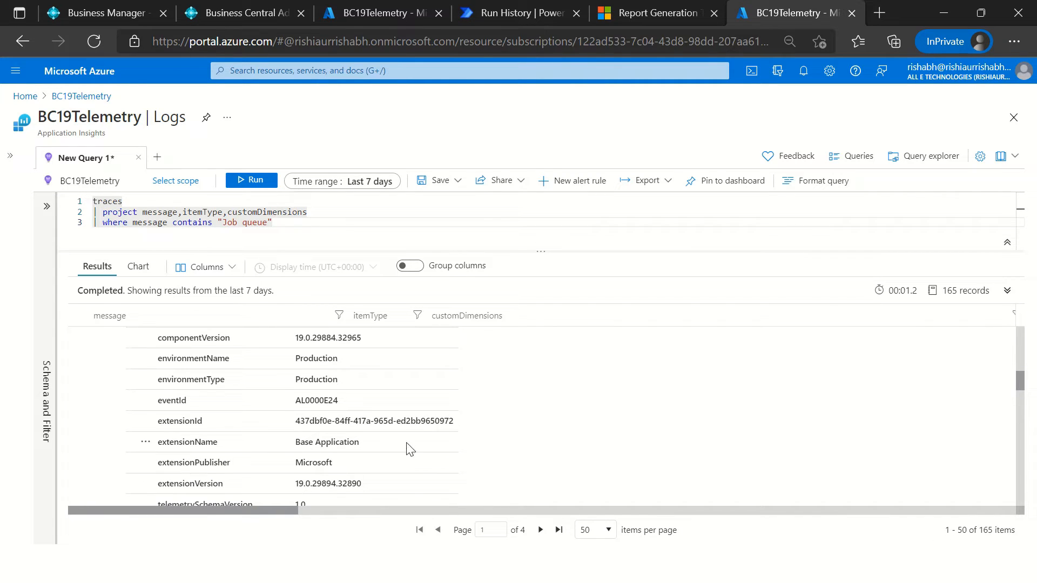
drag(356, 443, 294, 443)
scroll(256, 460, down, 1)
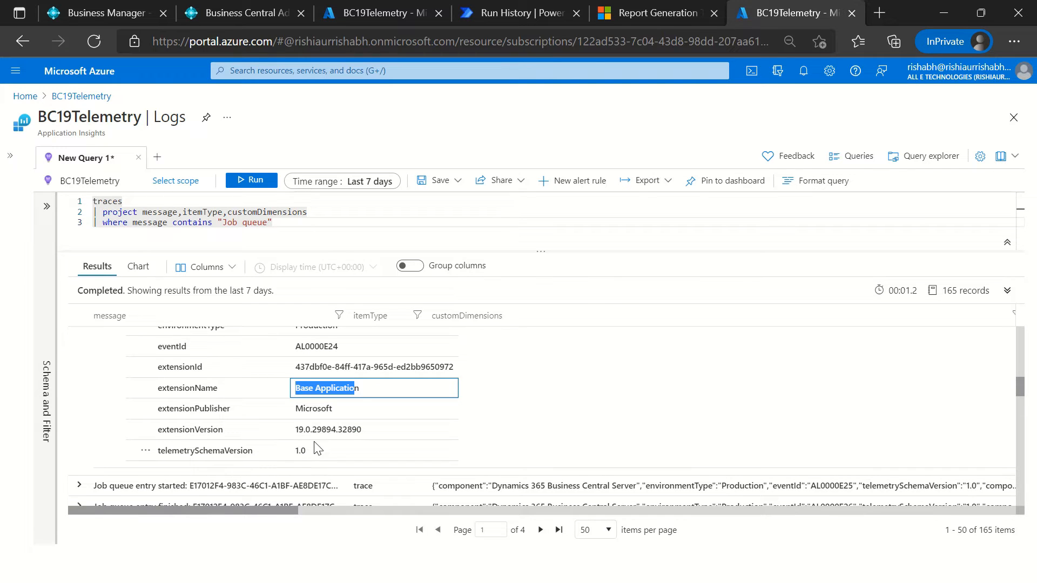
scroll(319, 448, up, 2)
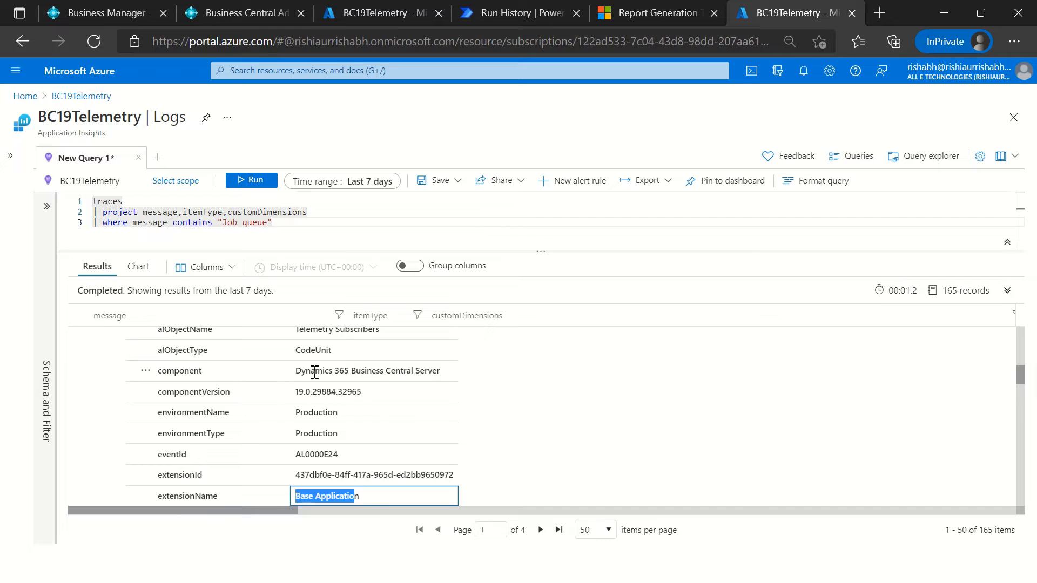
scroll(367, 369, up, 1)
scroll(365, 377, down, 1)
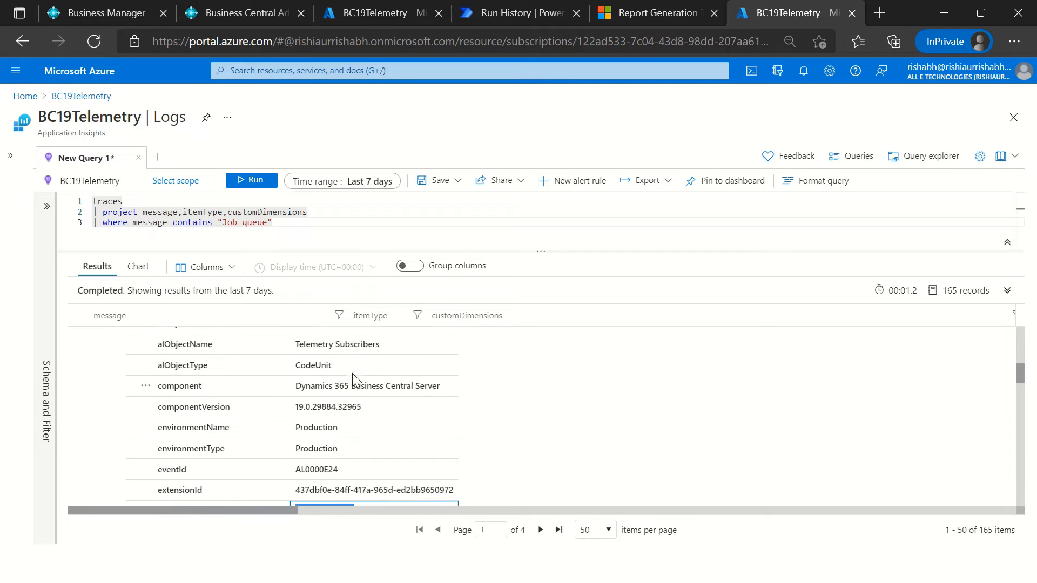
Step: Examine the alObjectType field and its neighbouring entries in the record's customDimensions
scroll(352, 373, up, 1)
click(161, 407)
drag(161, 406, 238, 420)
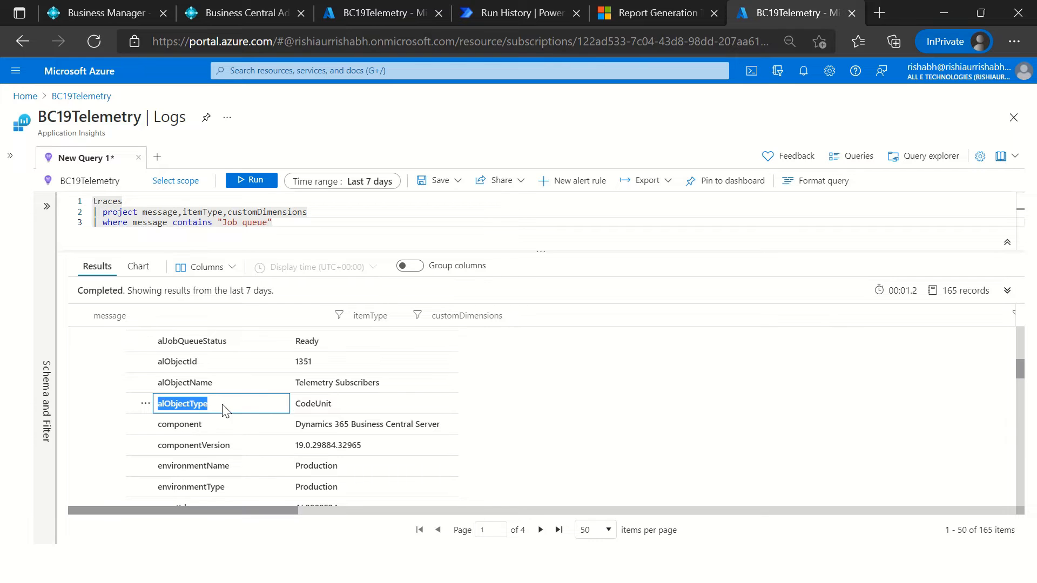
click(336, 404)
click(217, 403)
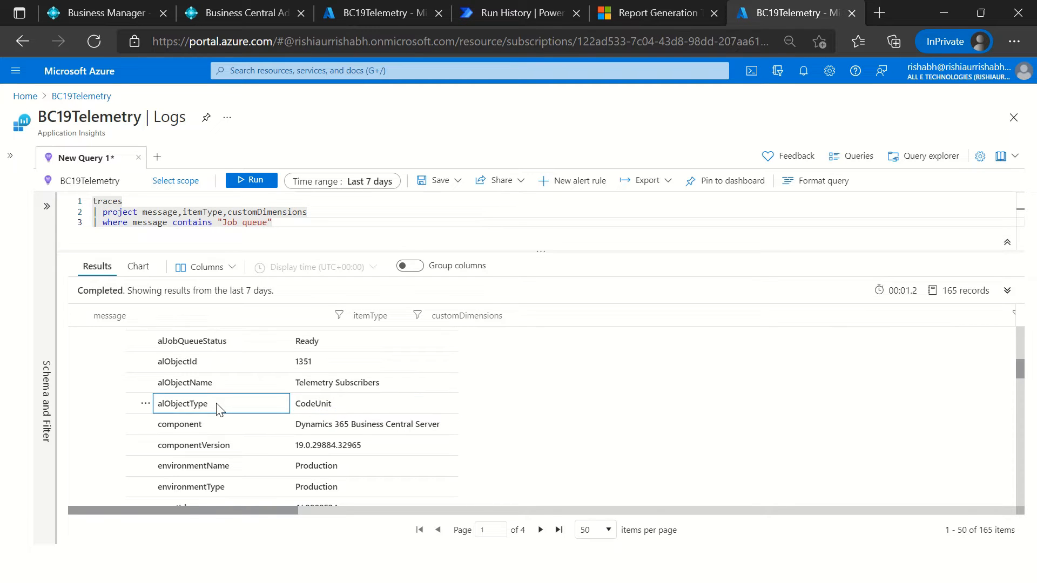
scroll(284, 402, up, 5)
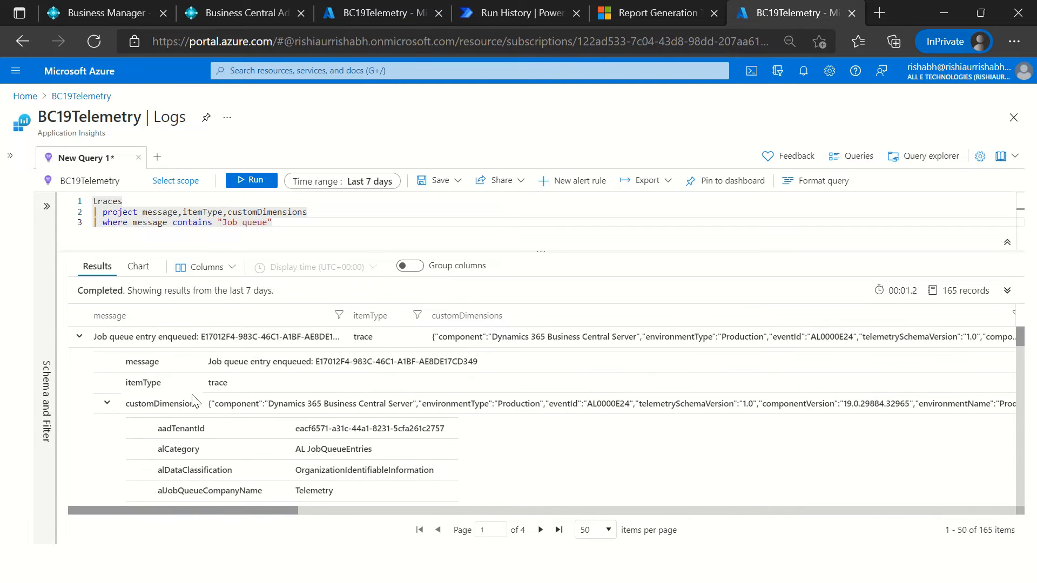
scroll(178, 449, down, 5)
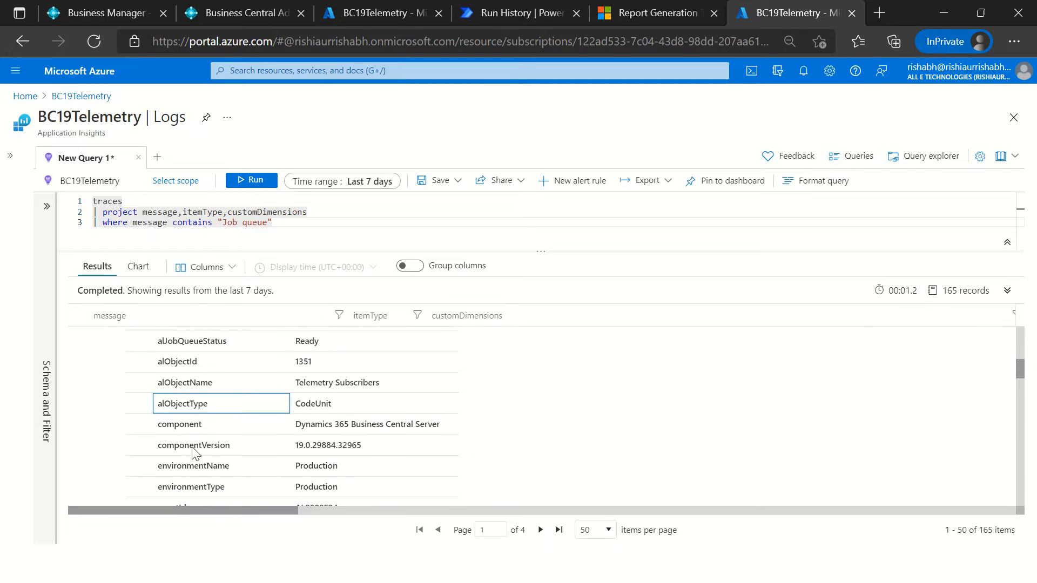
scroll(162, 402, up, 4)
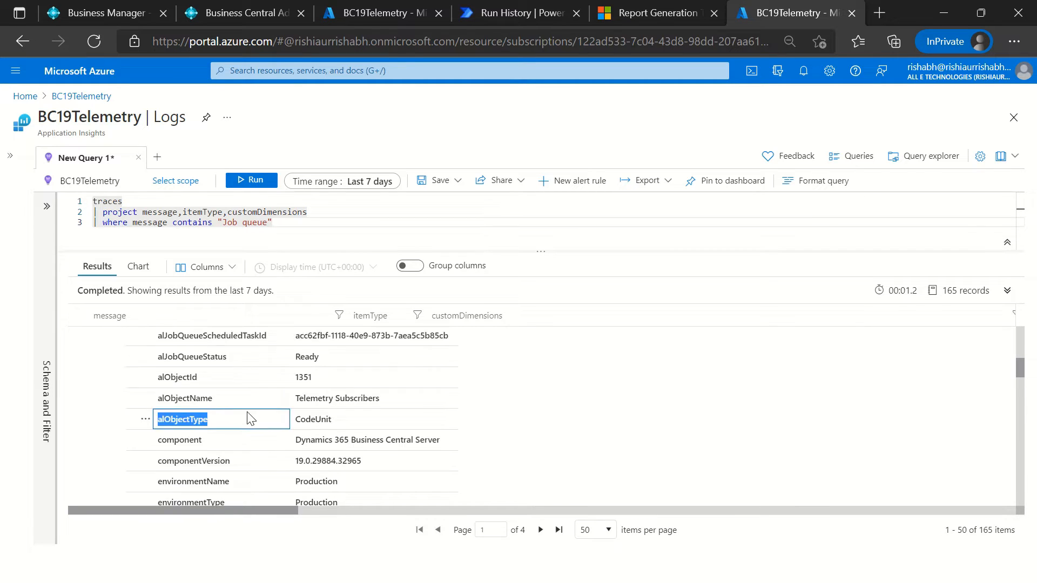
Step: Collapse the record's customDimensions and remove the message condition after where in the query
click(107, 348)
scroll(211, 373, up, 1)
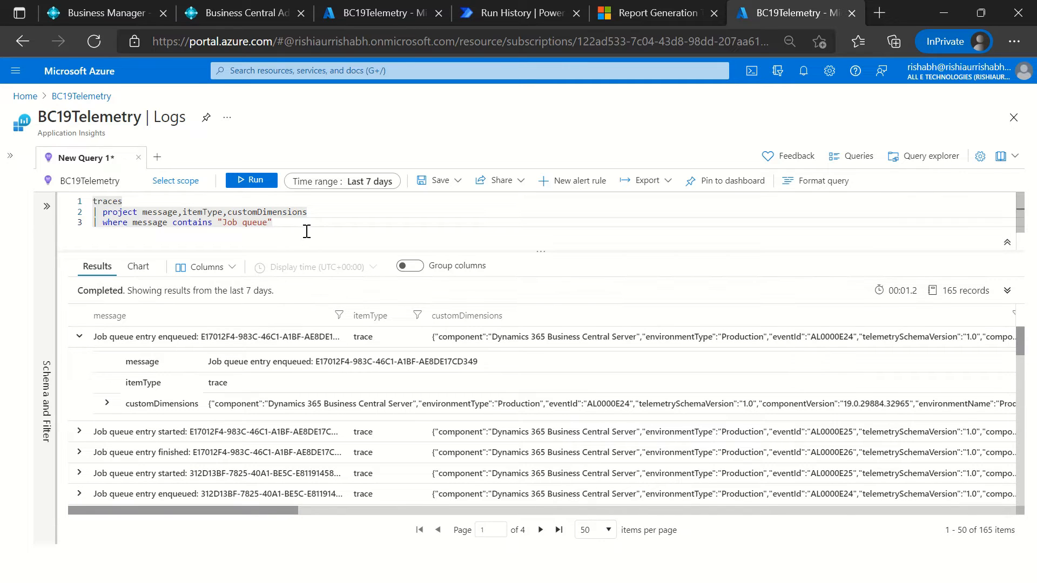
key(ctrl+shift+Left)
key(ctrl+shift+Left)
key(ctrl+shift+Left)
key(ctrl+shift+Left)
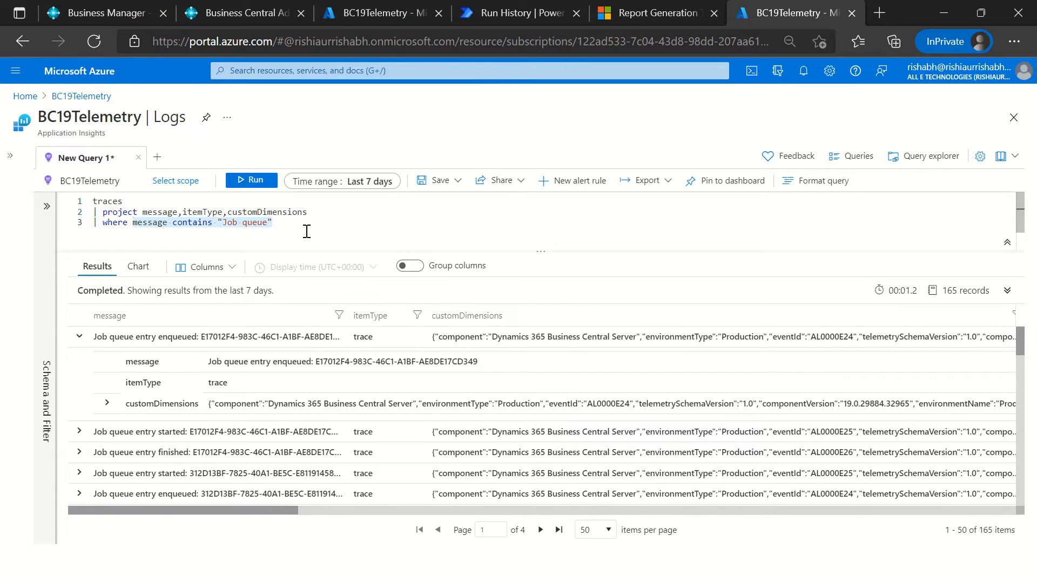
key(BackSpace)
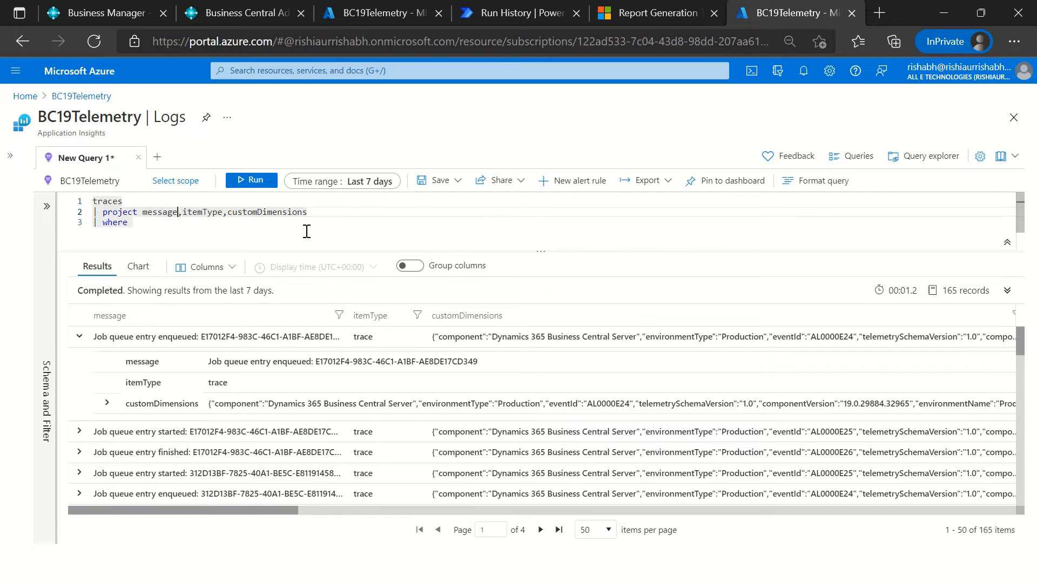
Step: Replace customDimensions in the project clause with object_Type = tostring(customDimensions.alObjectType)
key(ctrl+shift+Left)
key(BackSpace)
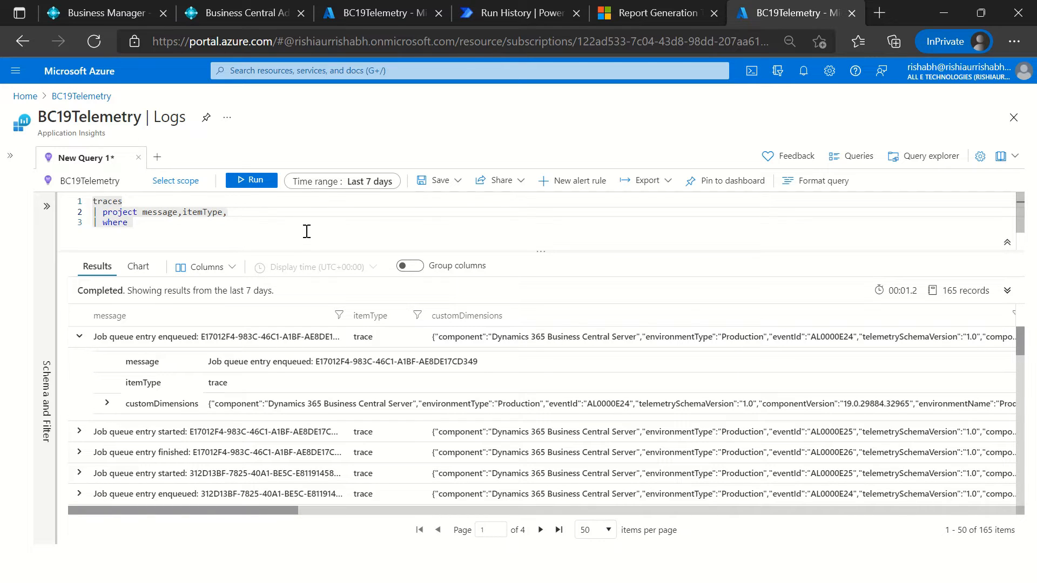
text(Objec)
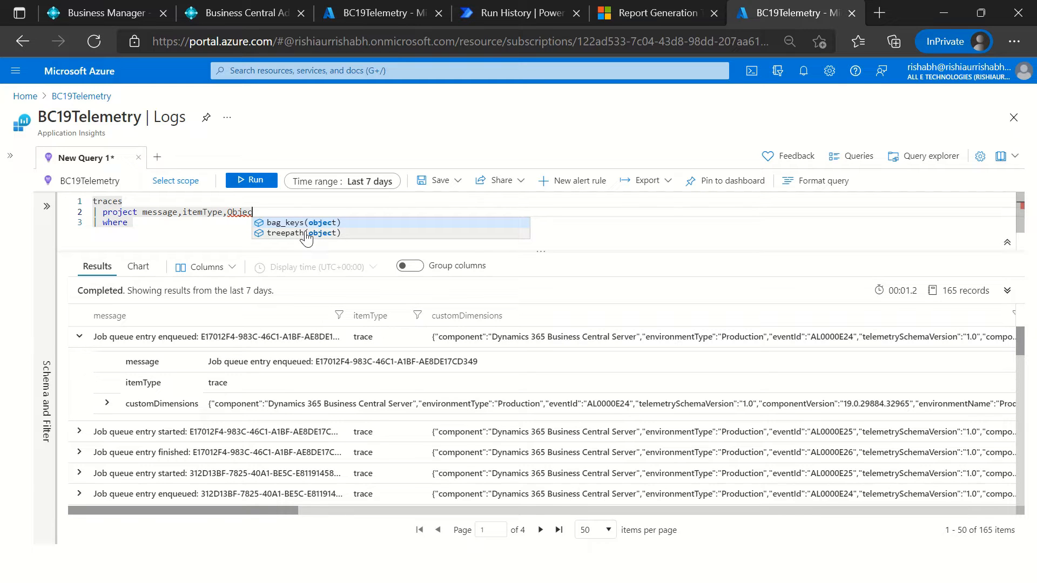
key(ctrl+BackSpace)
text(object)
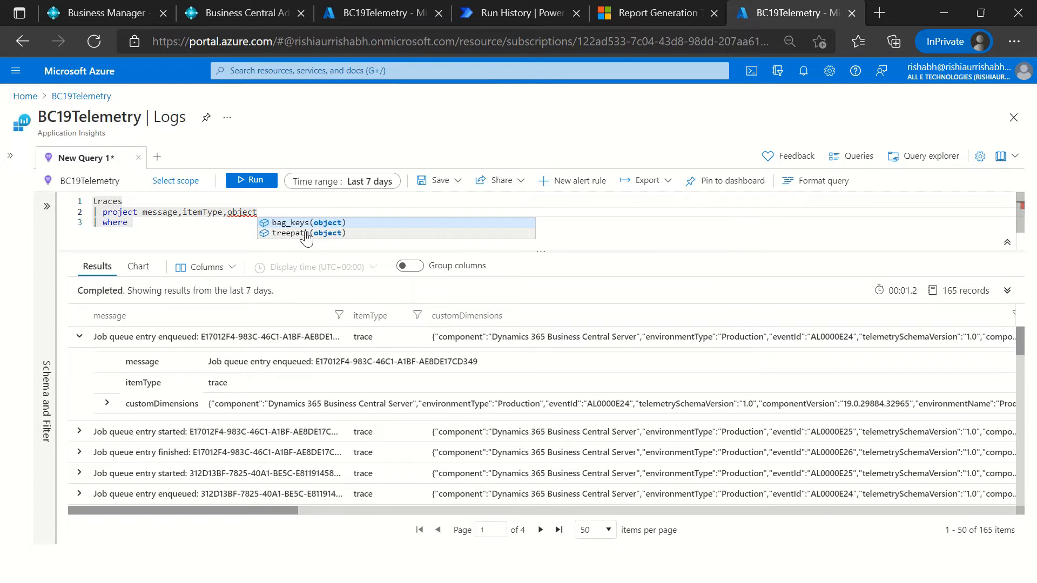
text(_Type = tos)
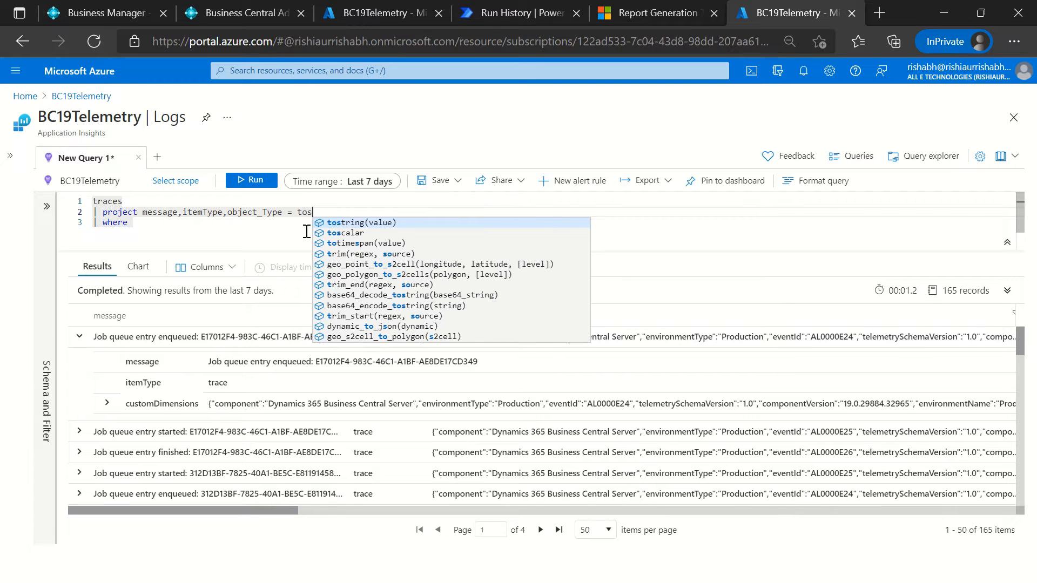
key(Tab)
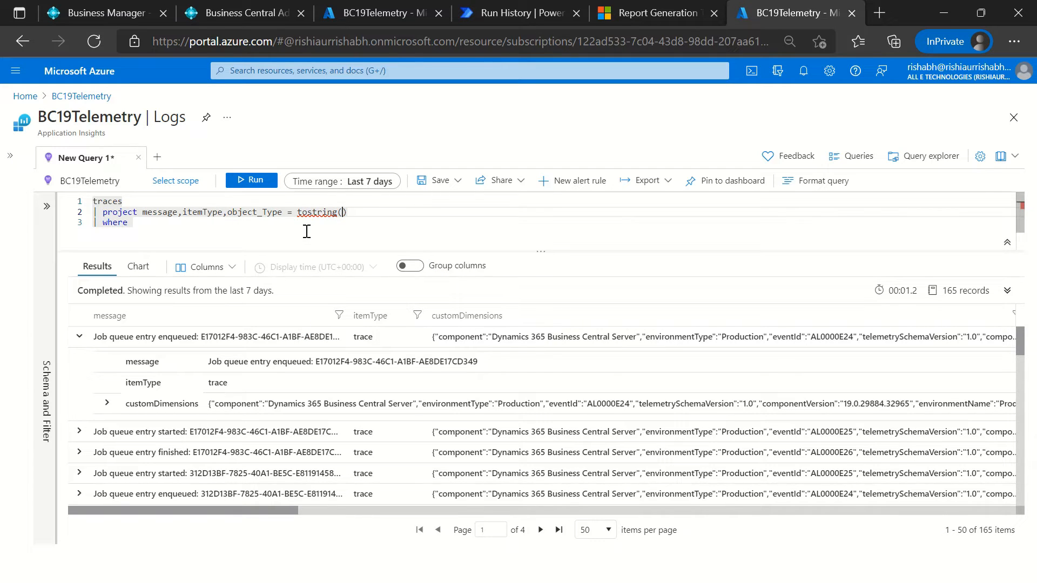
text(cus)
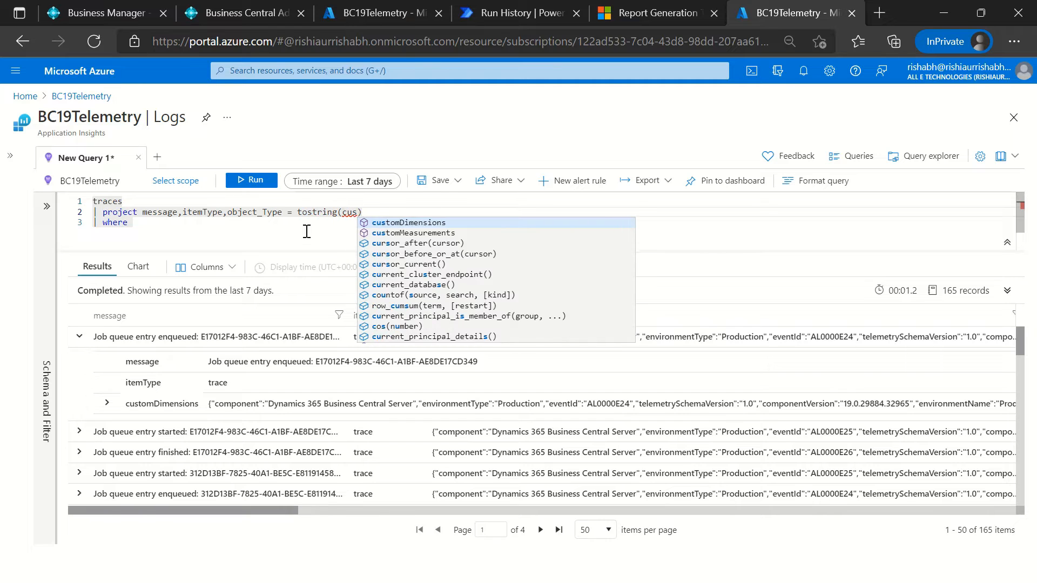
key(Tab)
text(.alObjectType)
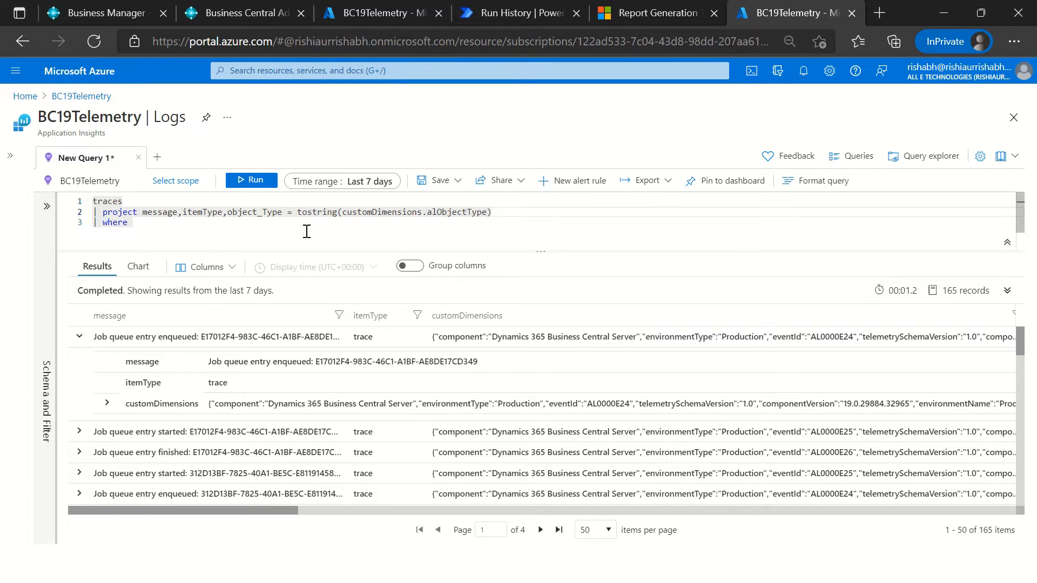
Step: Duplicate the object_Type expression at the end of the project clause, separated by a comma
key(ctrl+shift+Left)
key(ctrl+shift+Left)
key(ctrl+shift+Left)
key(ctrl+shift+Left)
key(ctrl+shift+Left)
key(ctrl+shift+Left)
key(ctrl+shift+Left)
key(ctrl+shift+Left)
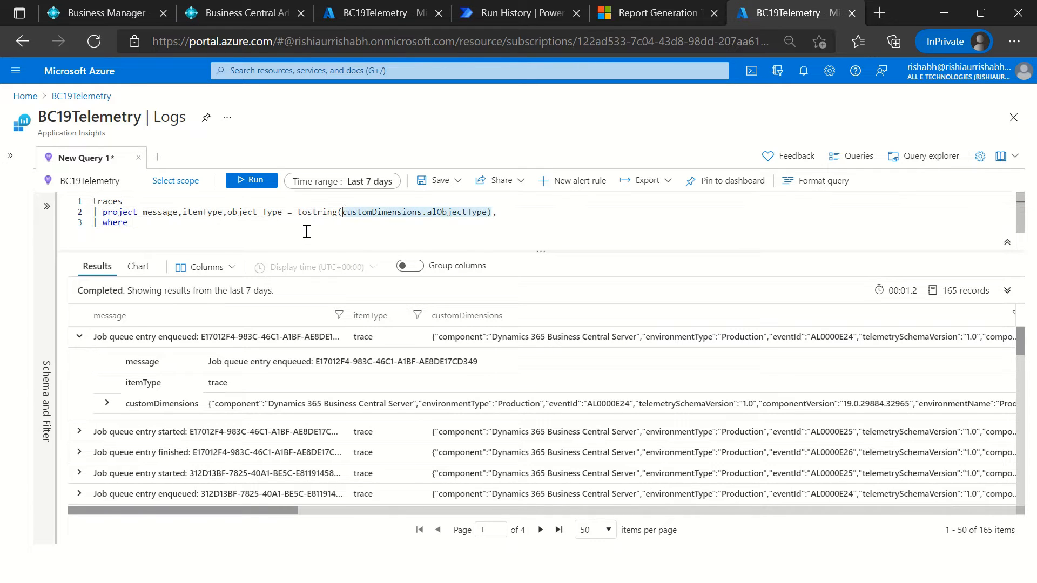
key(ctrl+shift+Right)
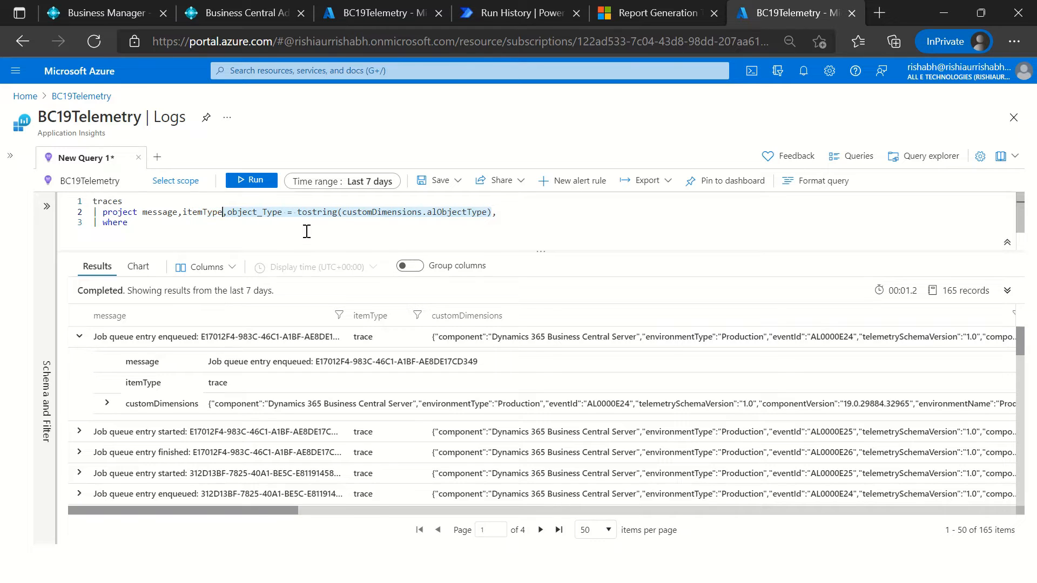
key(ctrl+c)
key(End)
key(ctrl+v)
key(ctrl+Left)
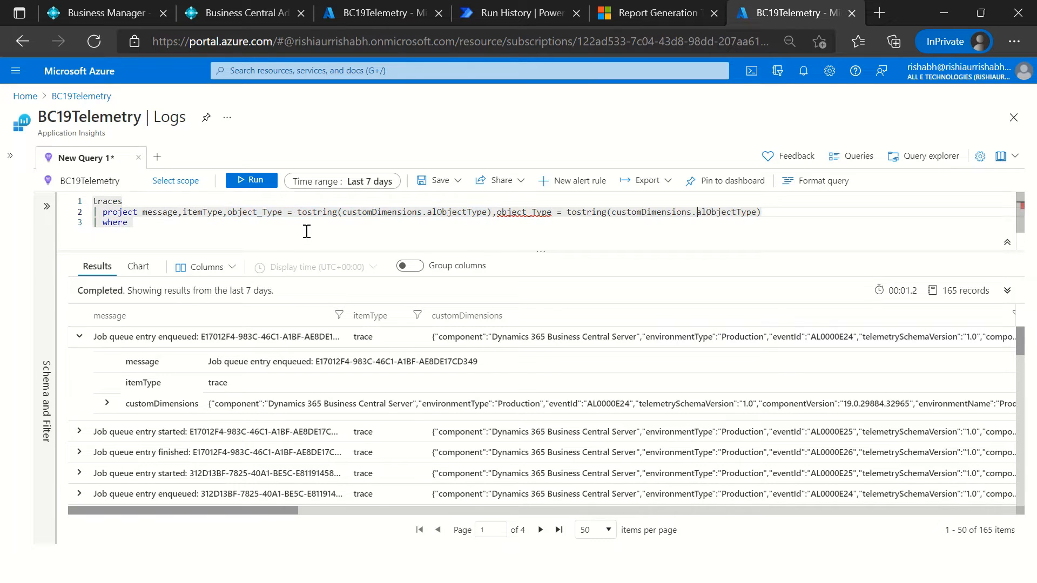
Step: Change the duplicated expression to object_Name = tostring(customDimensions.alObjectName) and run the query
key(shift+Left)
key(shift+Left)
key(shift+Left)
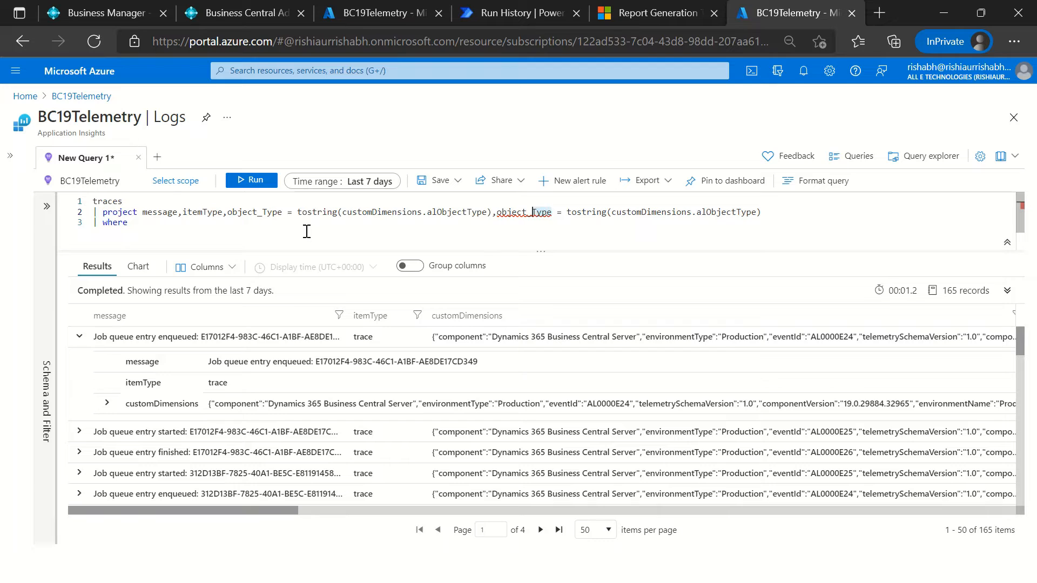
text(Name)
key(ctrl+Right)
key(ctrl+shift+Left)
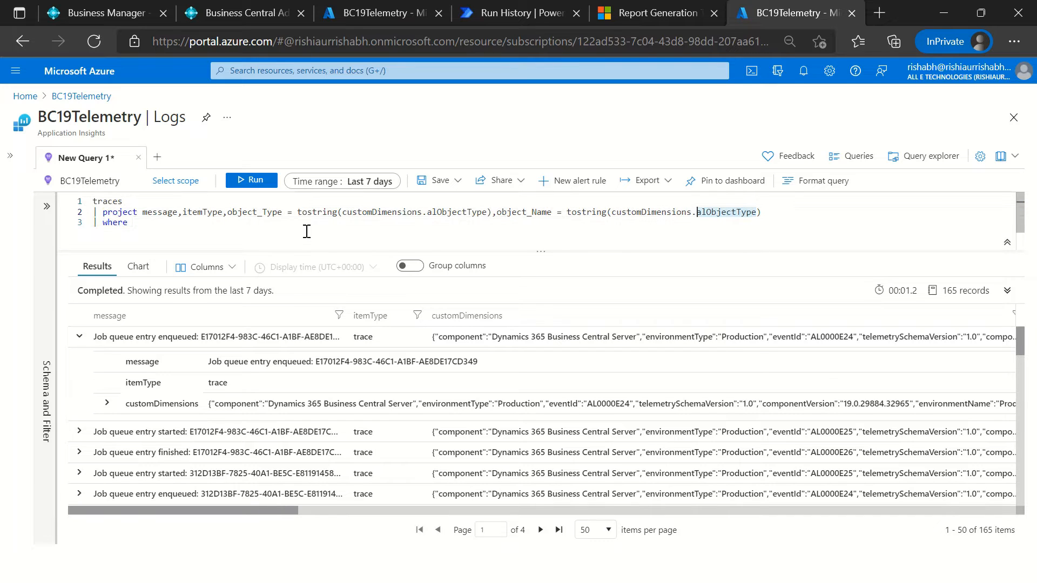
key(Right)
key(shift+Left)
key(shift+Left)
key(shift+Left)
text(Name)
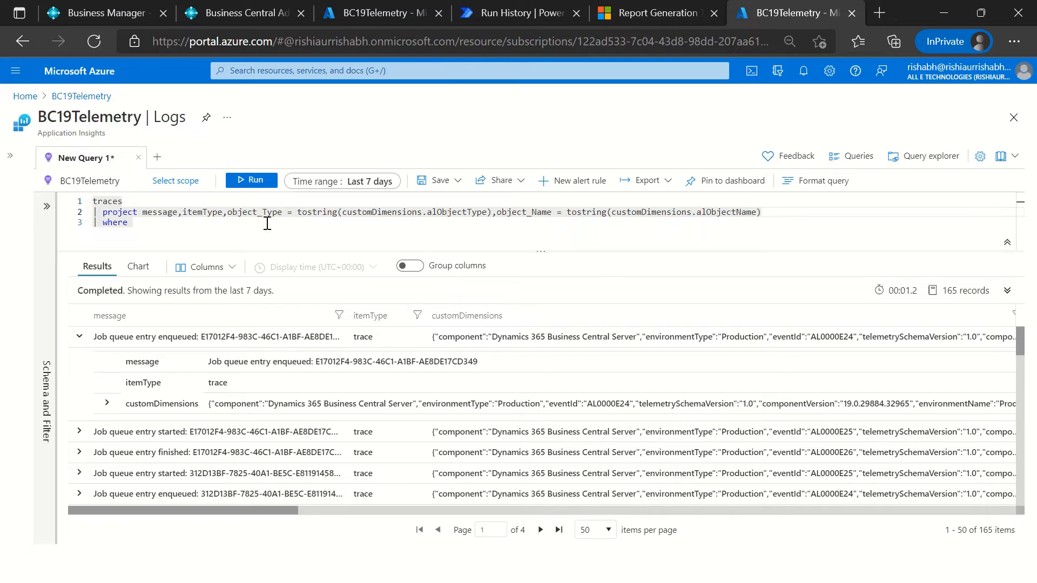
click(256, 180)
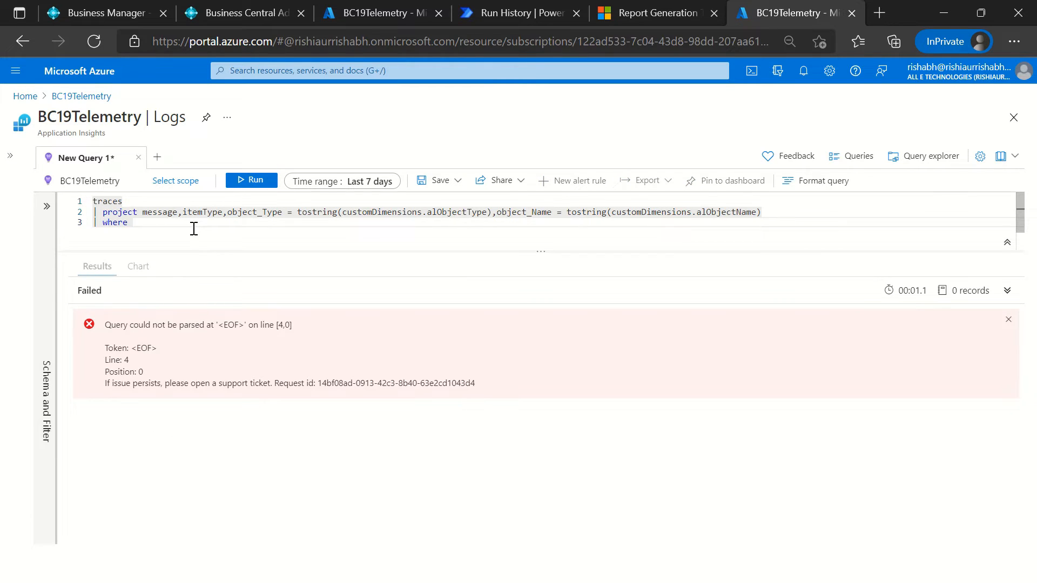
Step: Complete the where clause as object_Type contains "Codeunit", run the query and look through the results
text(obj)
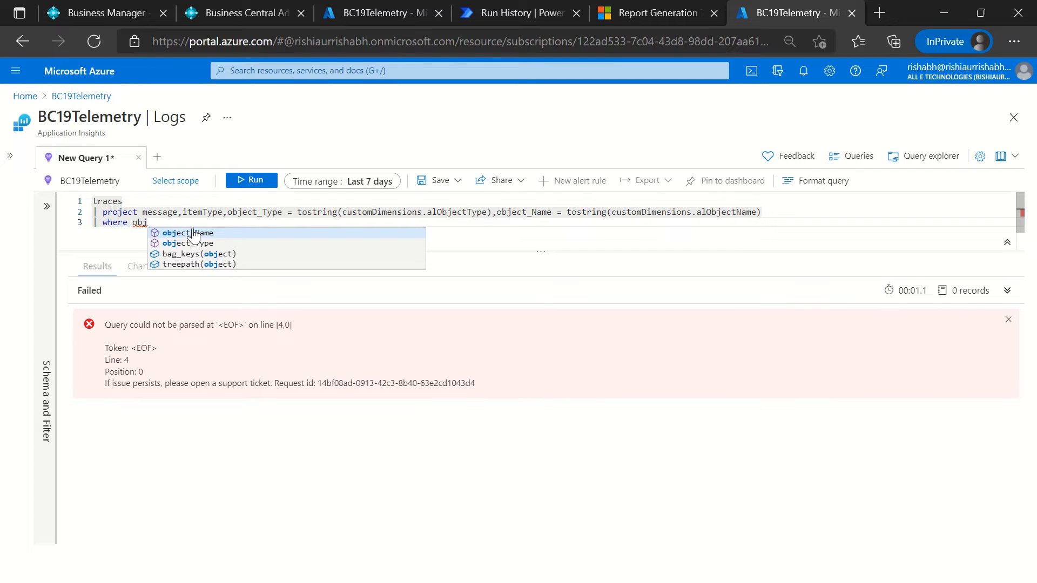
key(Down)
key(Return)
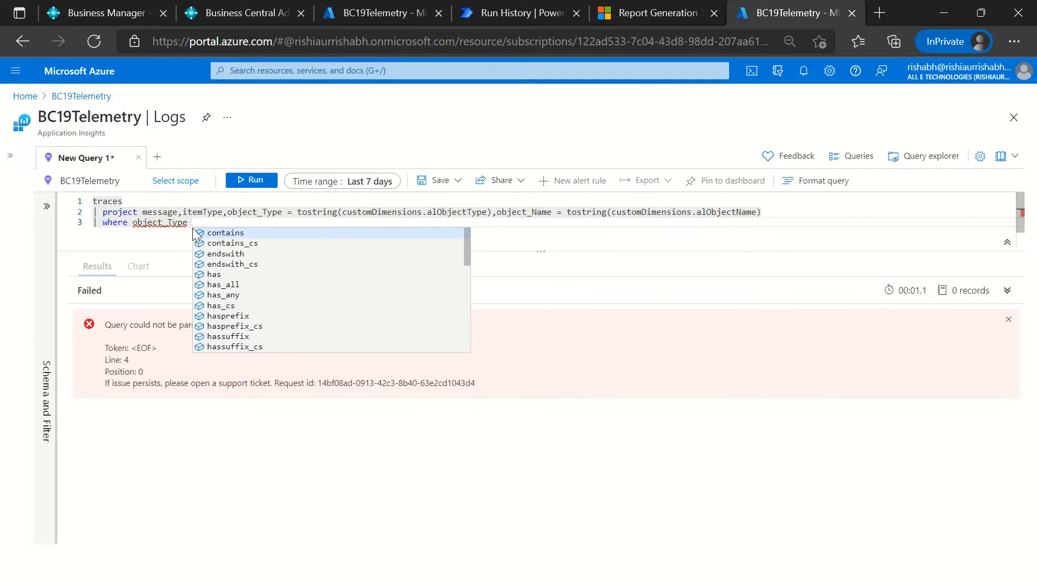
click(193, 230)
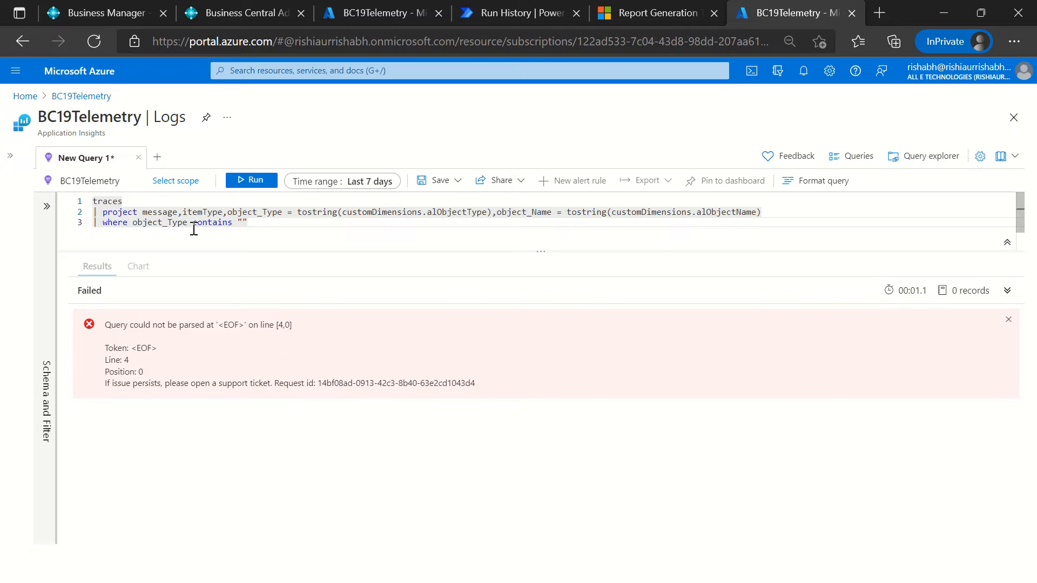
text("Codeunit)
click(254, 180)
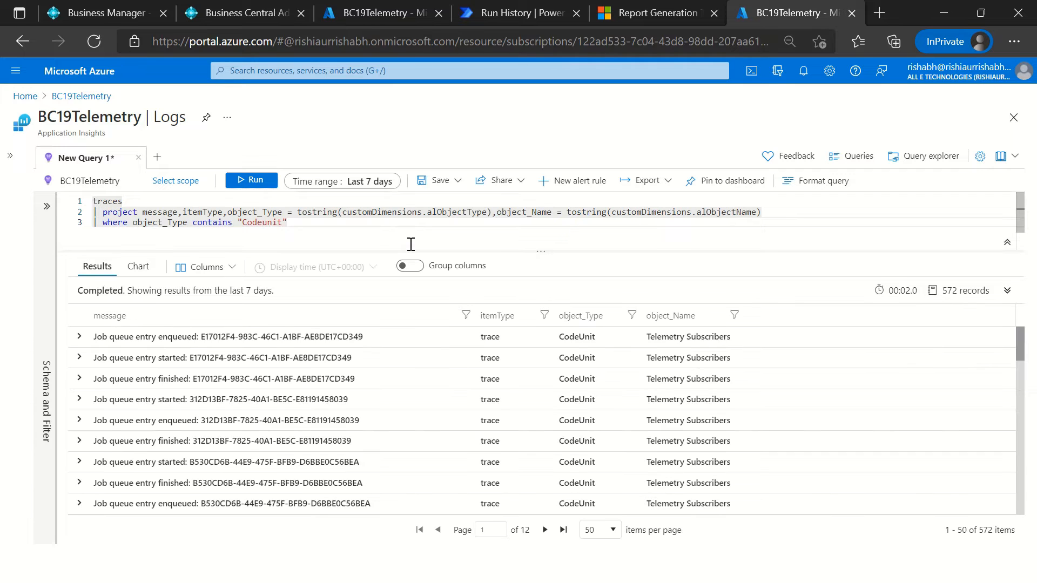
scroll(673, 375, down, 5)
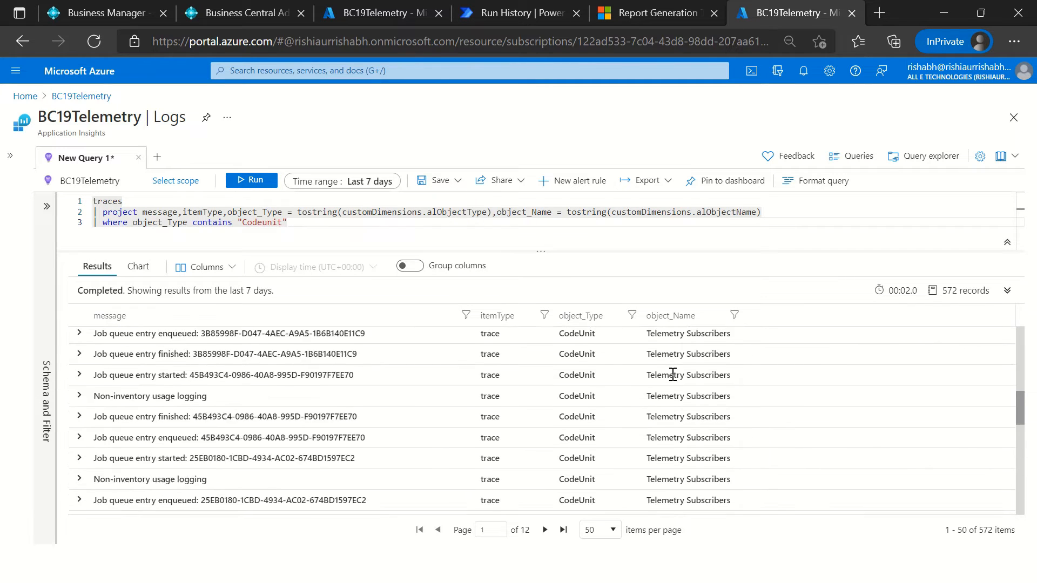
Step: Look through the Codeunit query results and review the project and where clauses that produce them
scroll(673, 375, down, 5)
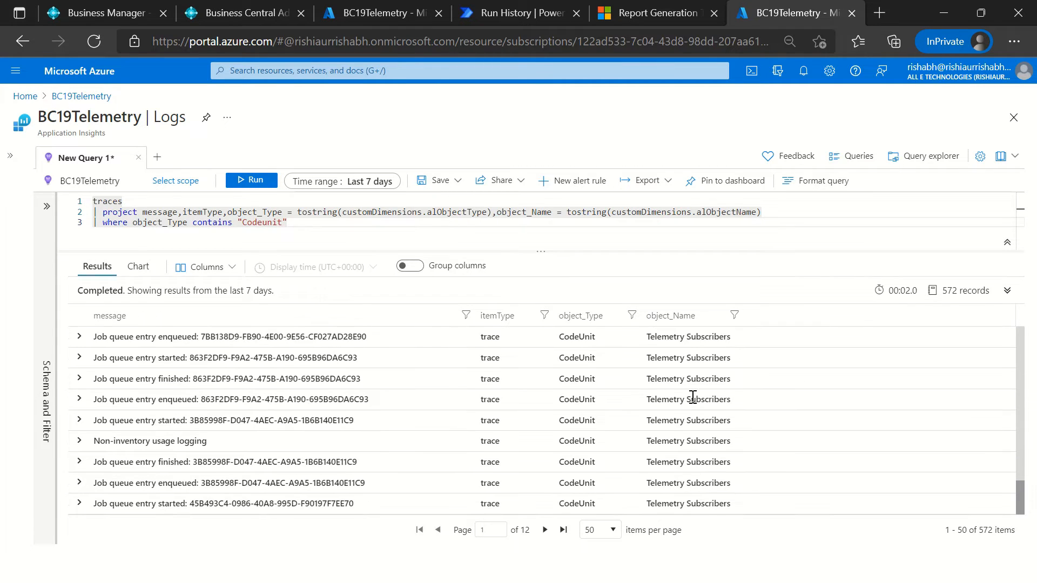
scroll(693, 397, up, 3)
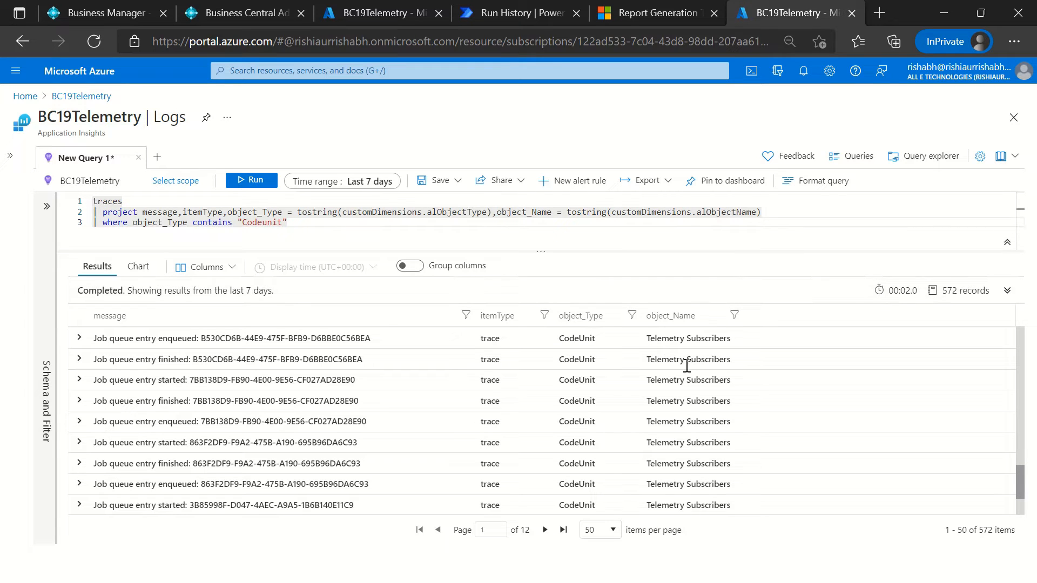
scroll(659, 405, up, 5)
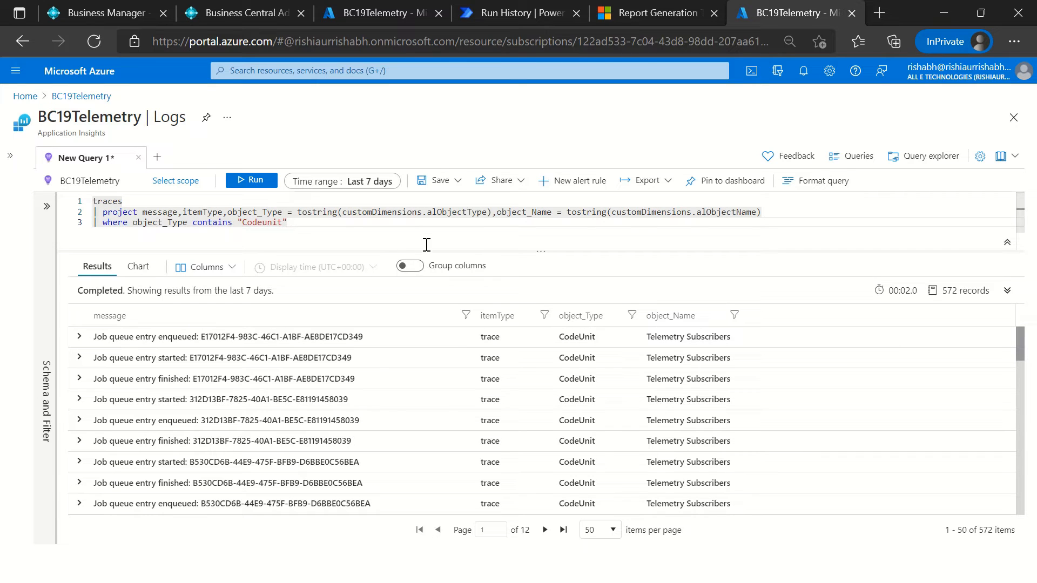
drag(317, 213, 322, 227)
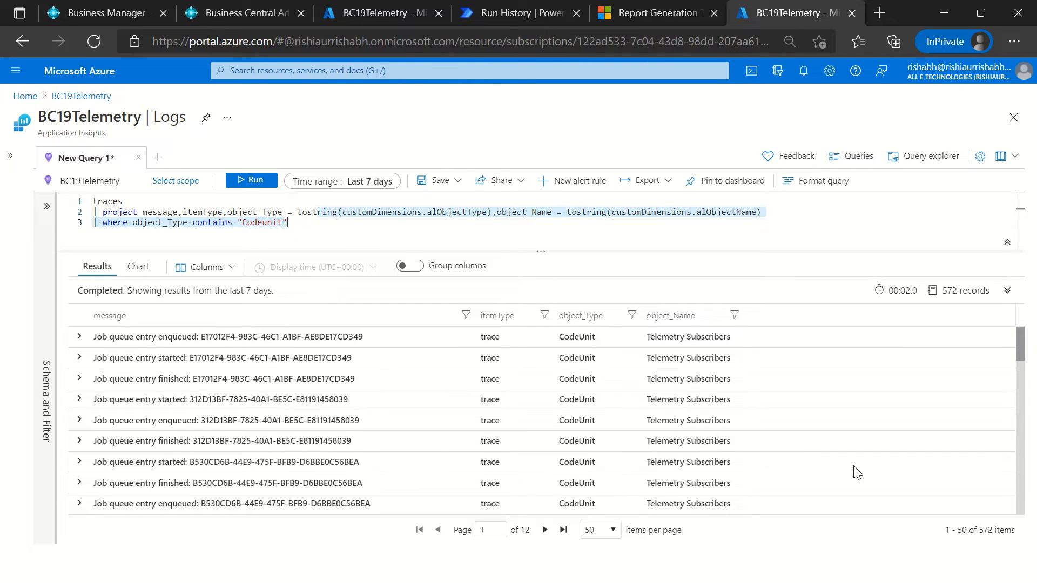
click(403, 210)
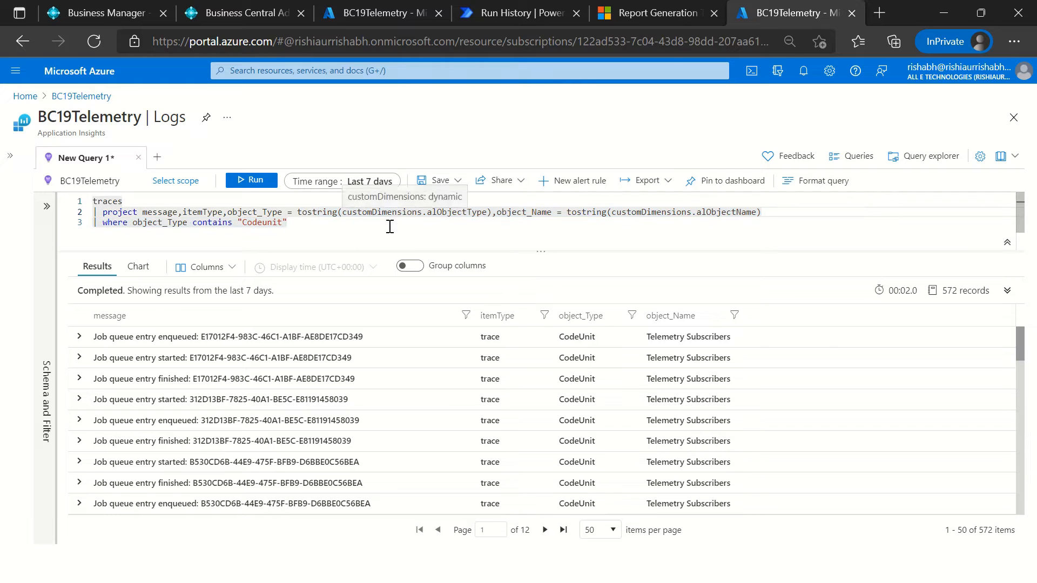
click(254, 213)
drag(143, 212, 233, 238)
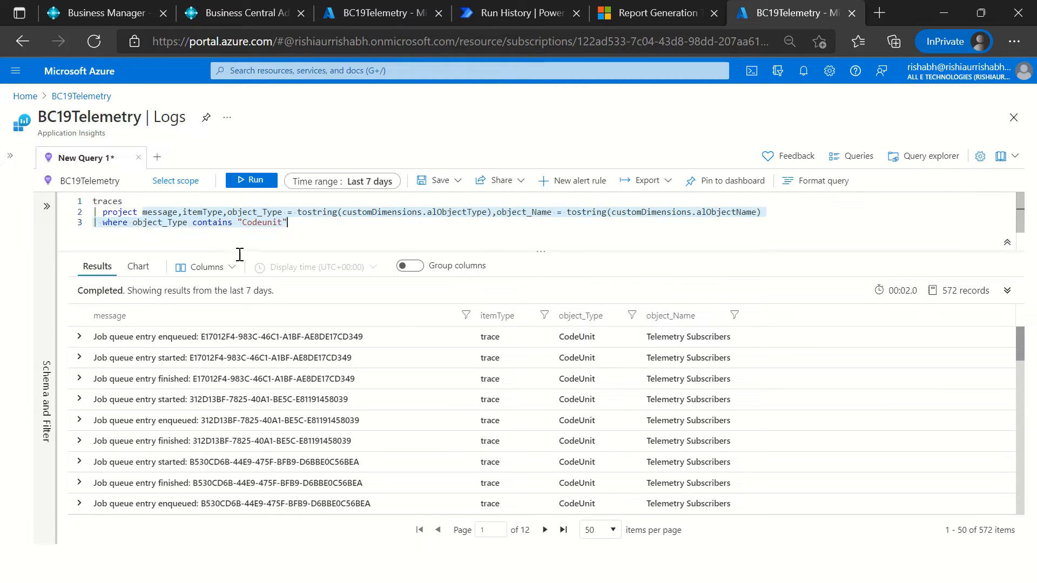
click(405, 212)
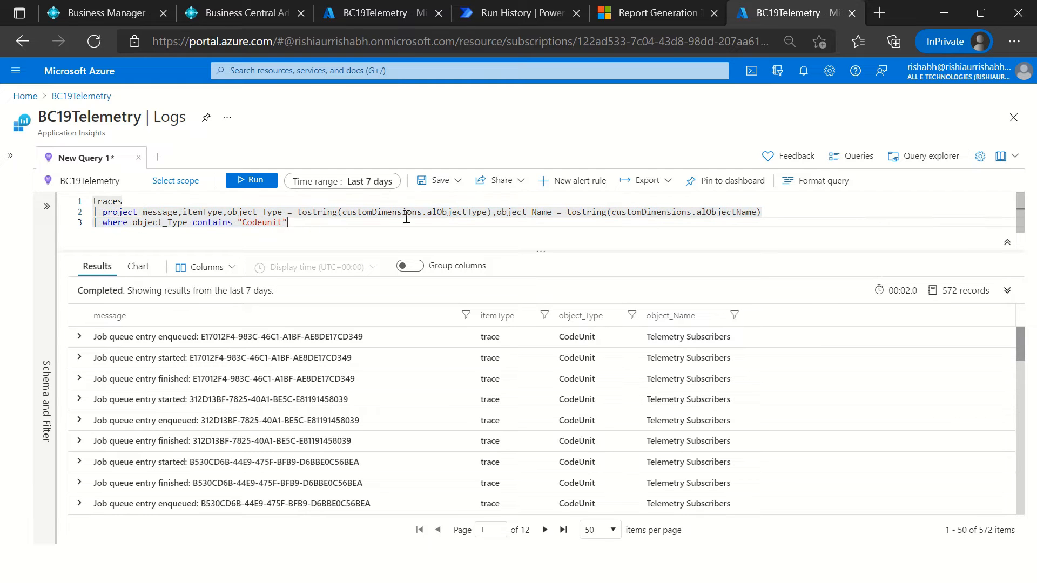
Step: Switch to the Microsoft documentation, open the Monitor and analyze telemetry Overview article and review its Available telemetry table
click(639, 18)
scroll(107, 131, up, 8)
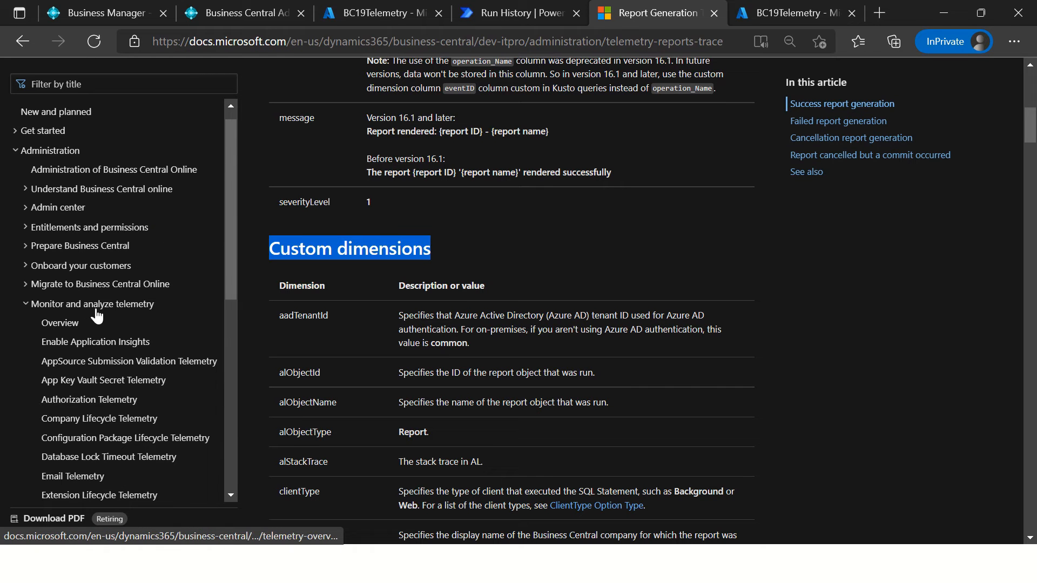
click(70, 325)
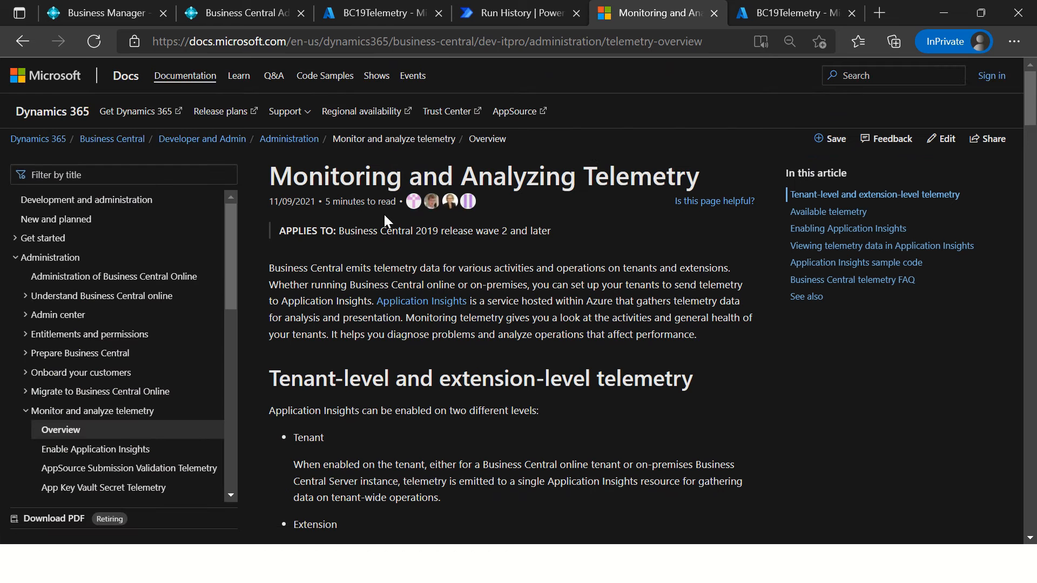
drag(479, 179, 682, 189)
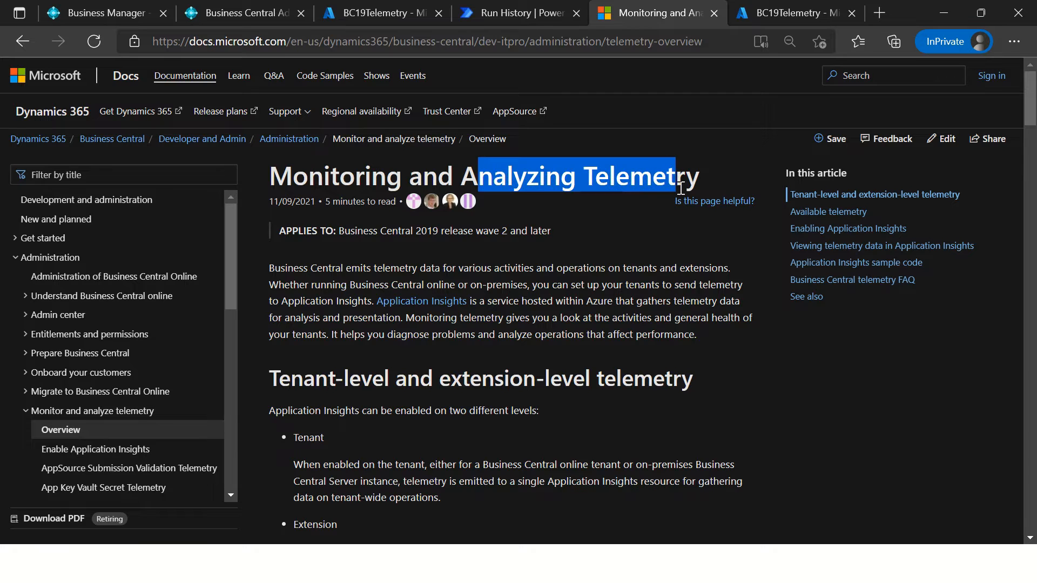
click(531, 301)
scroll(556, 362, down, 10)
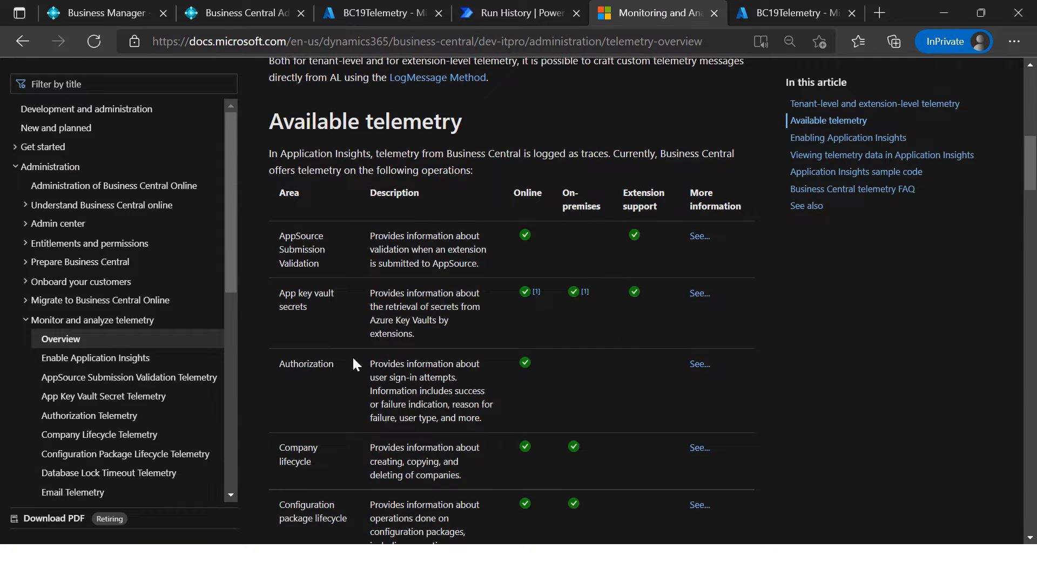
scroll(363, 357, down, 1)
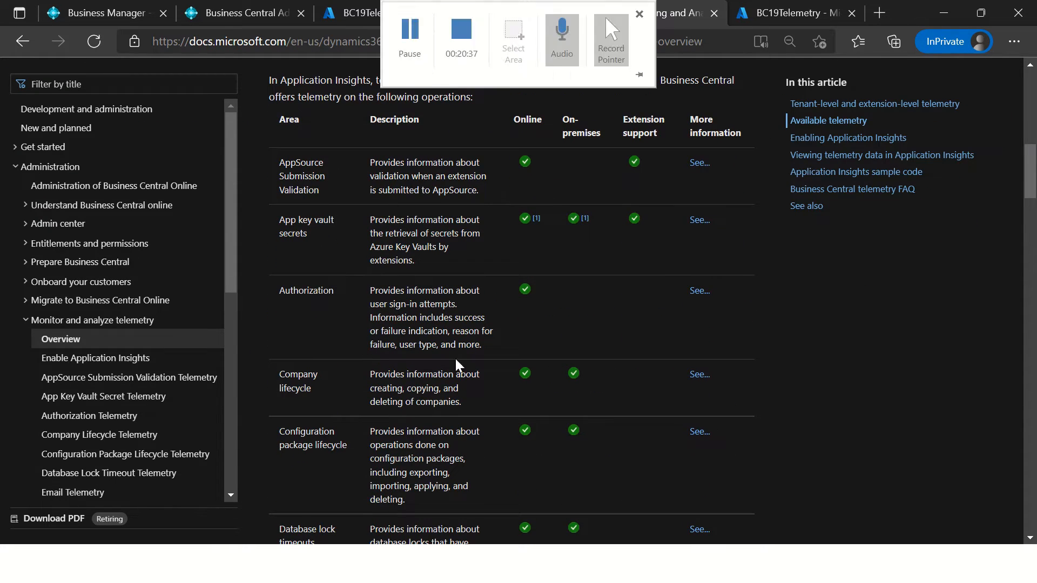
Step: Open the Field Monitoring Telemetry article and review the general and custom dimensions for sensitive field monitor status changes
scroll(173, 393, down, 1)
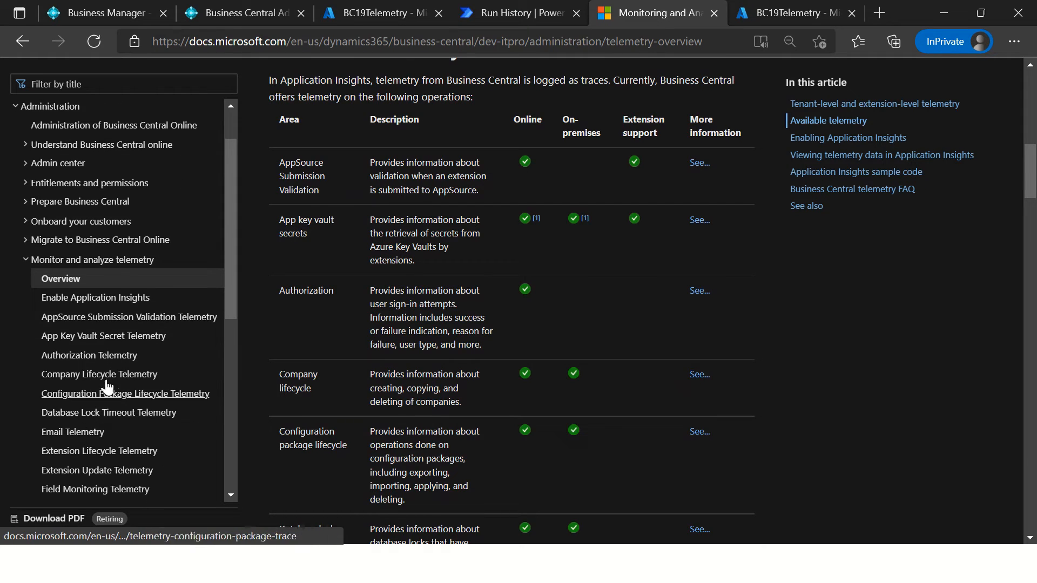
scroll(135, 486, down, 2)
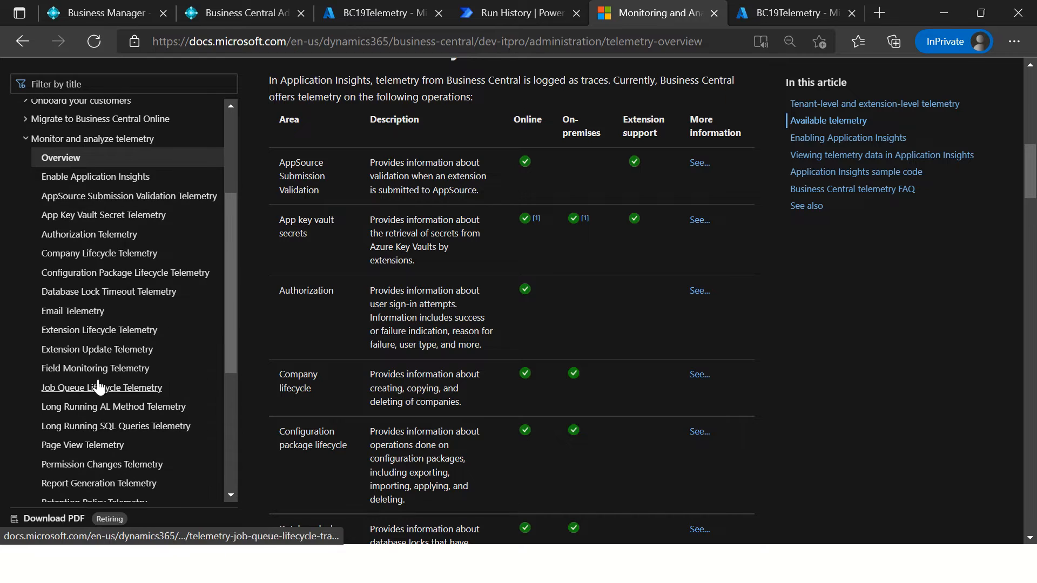
click(102, 373)
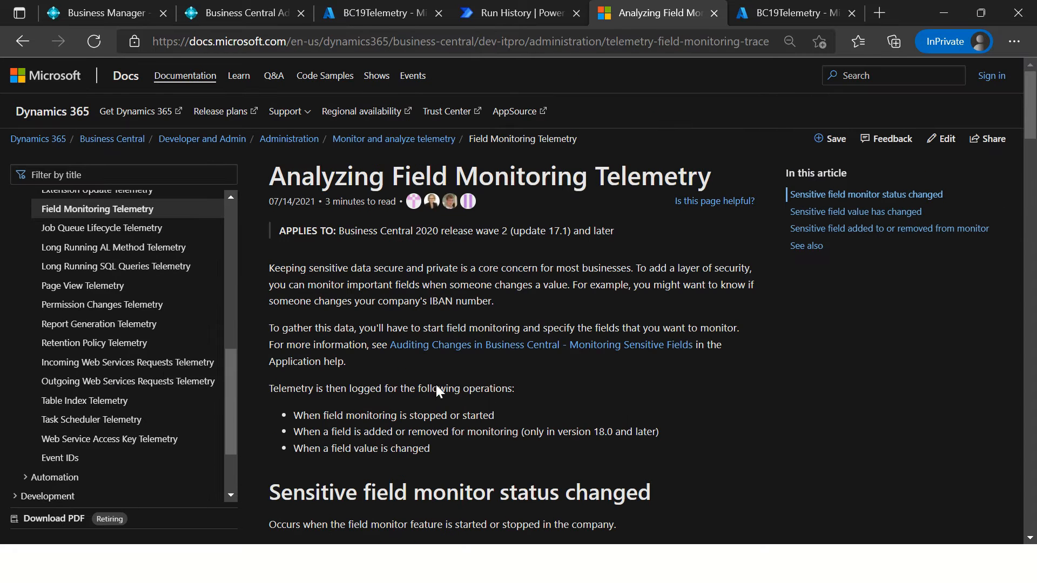
scroll(395, 427, down, 6)
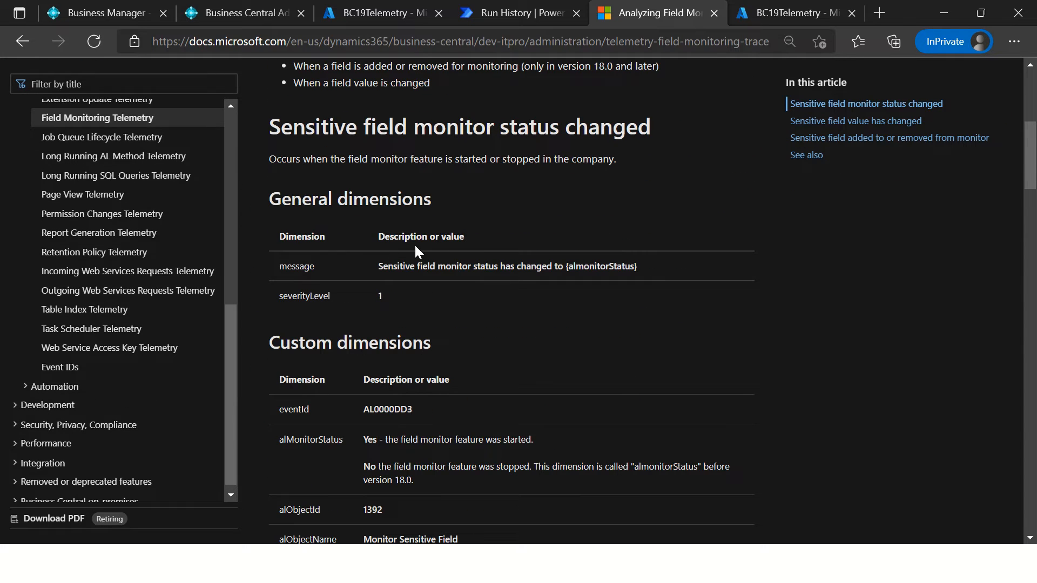
scroll(534, 393, down, 3)
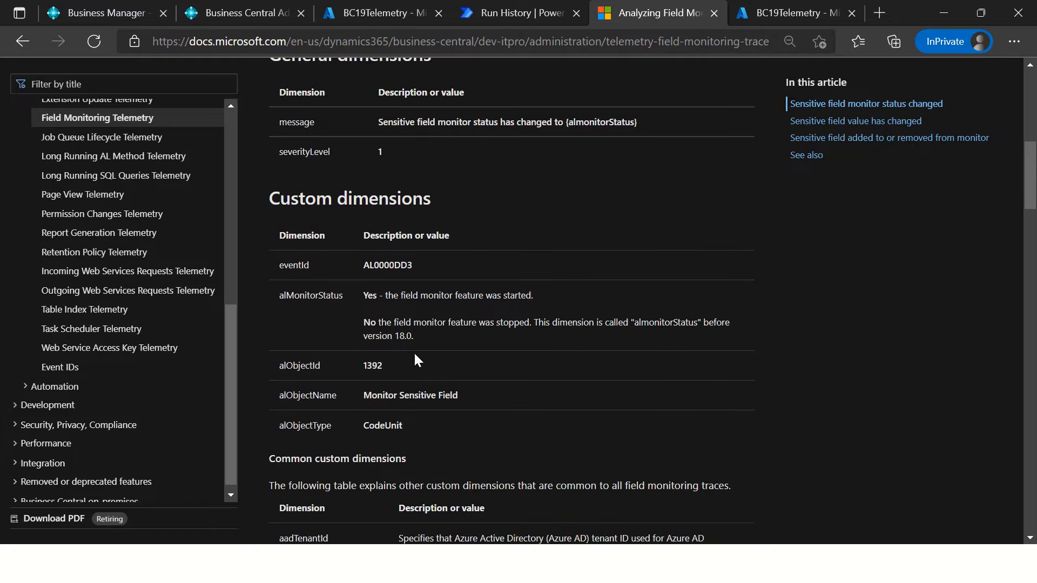
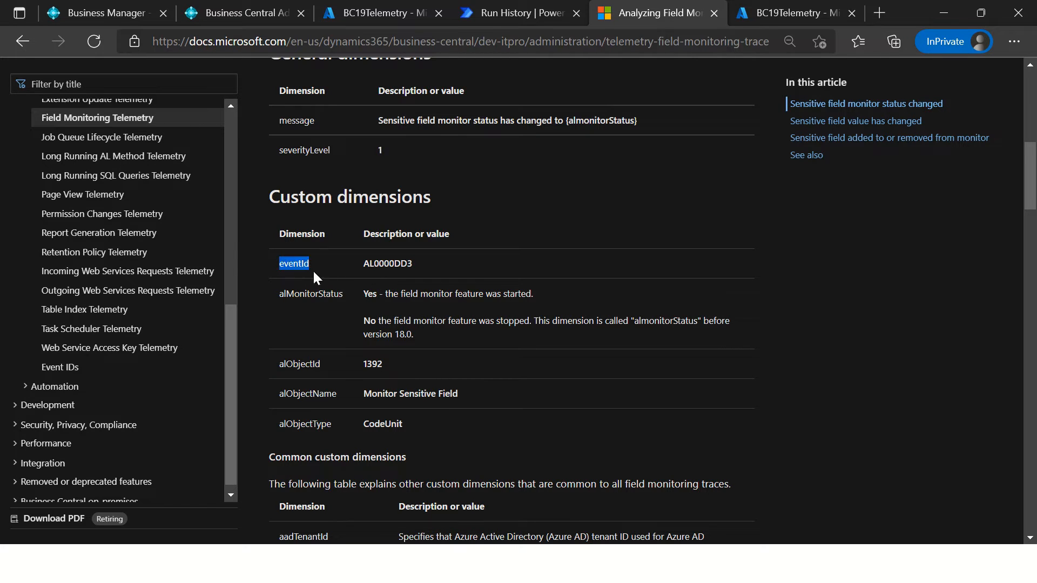
Step: Review the custom dimensions and common custom dimensions tables for sensitive field monitor status changes in the Field Monitoring Telemetry article
drag(313, 274, 417, 262)
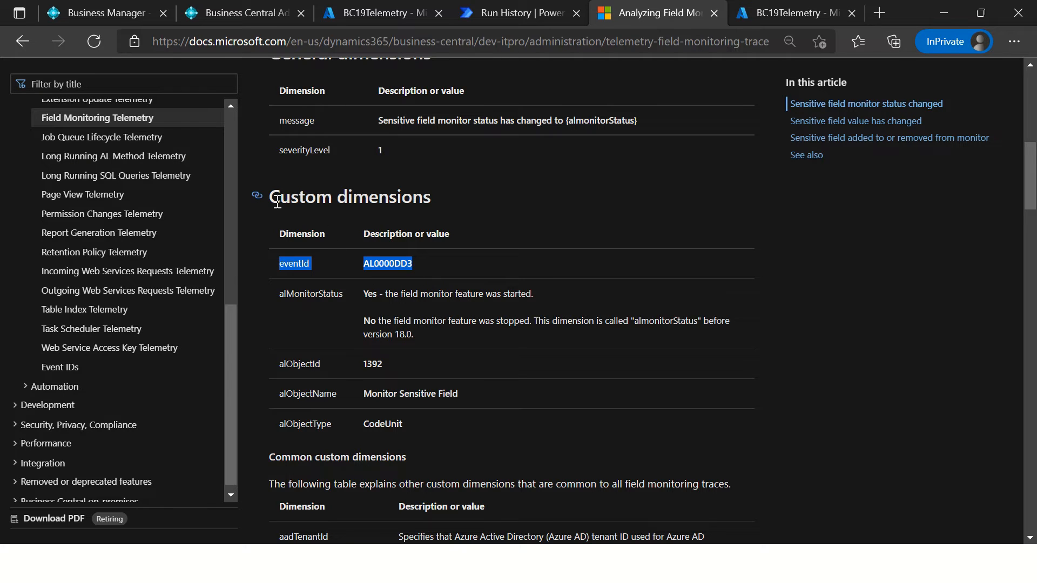
drag(272, 201, 417, 219)
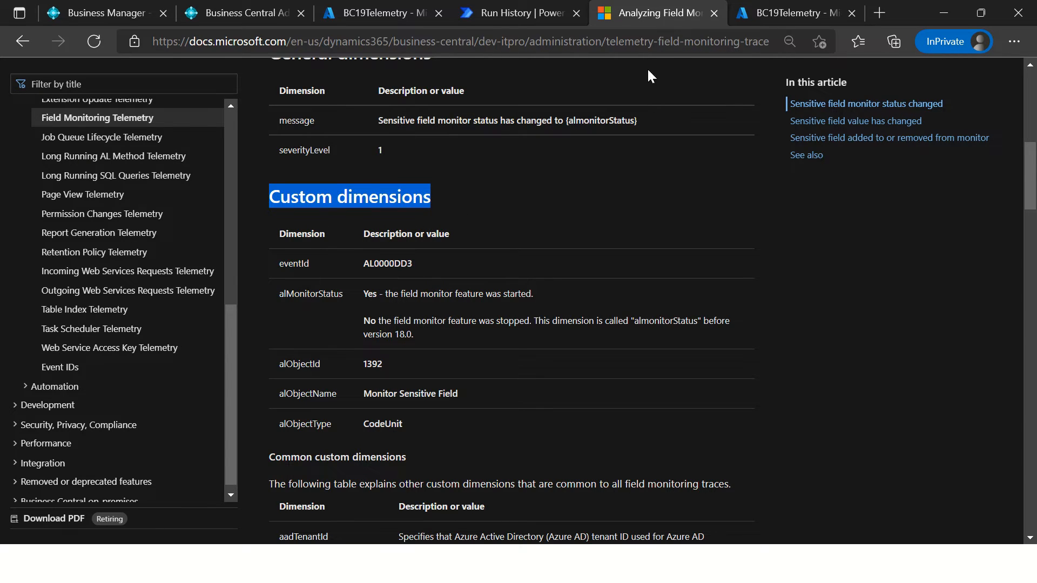
click(323, 248)
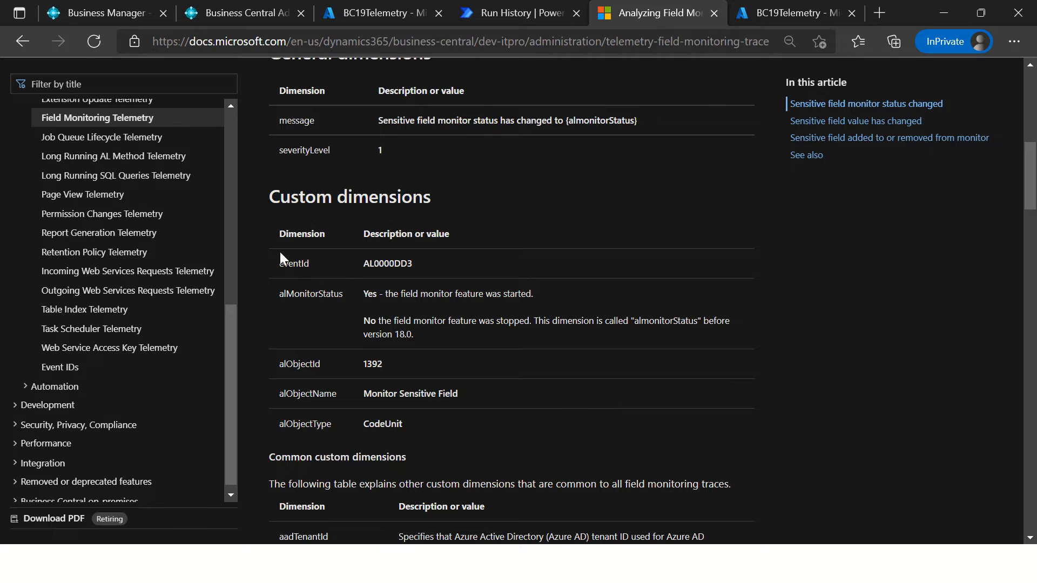
drag(280, 218, 529, 424)
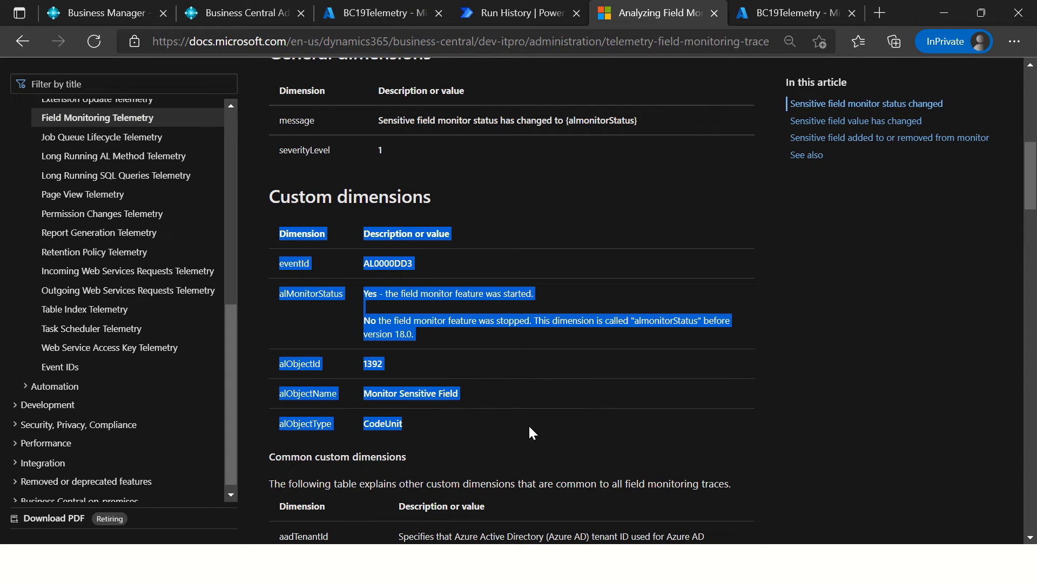
scroll(597, 416, down, 5)
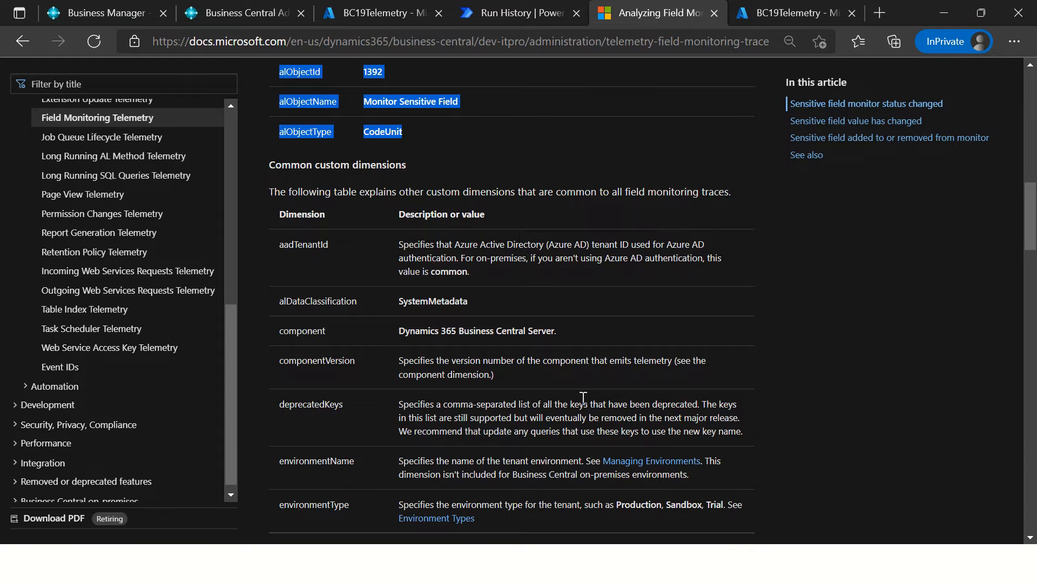
scroll(583, 398, down, 6)
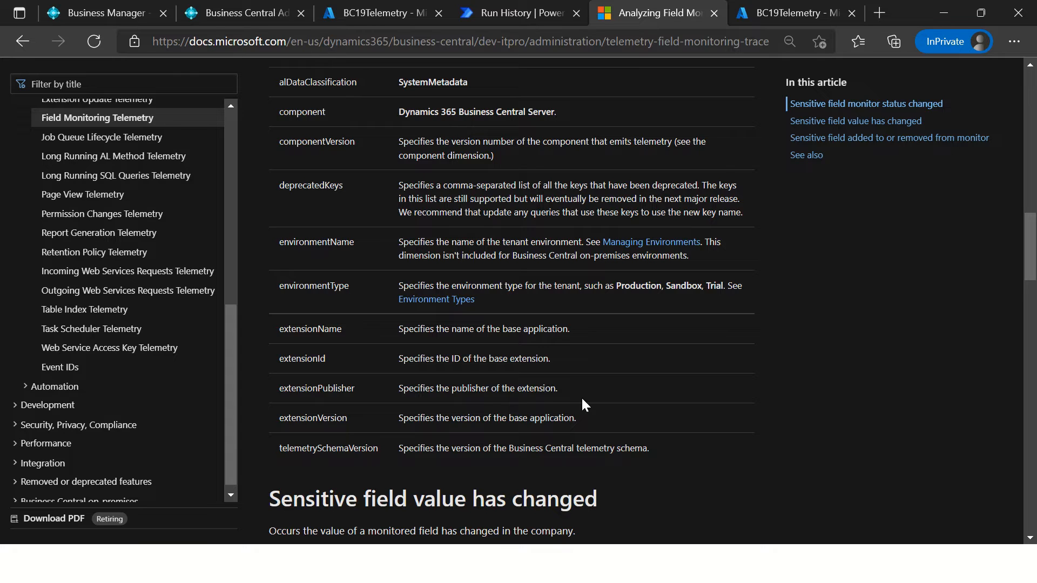
scroll(549, 394, up, 9)
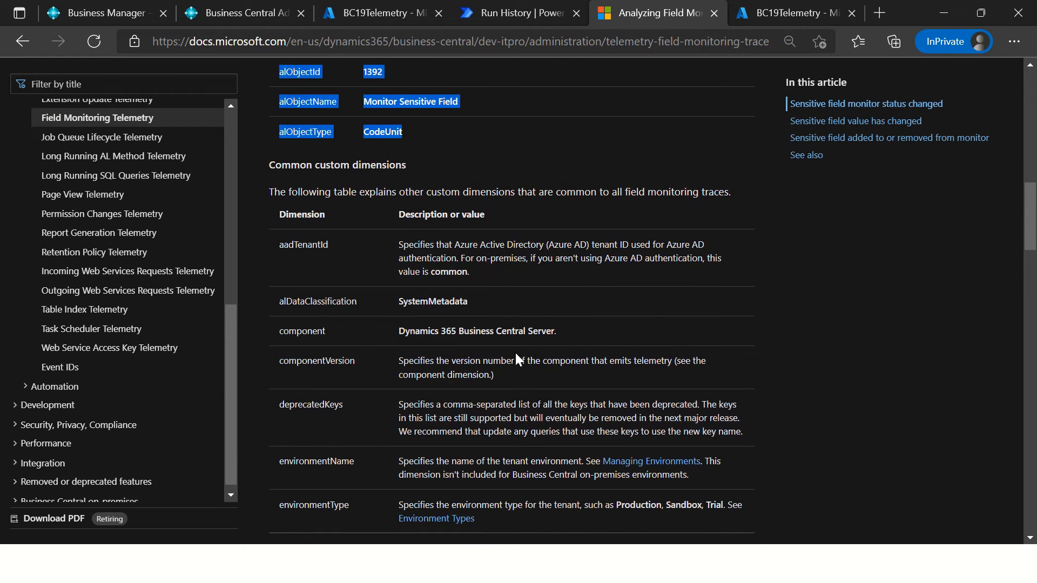
triple_click(514, 308)
scroll(465, 306, down, 3)
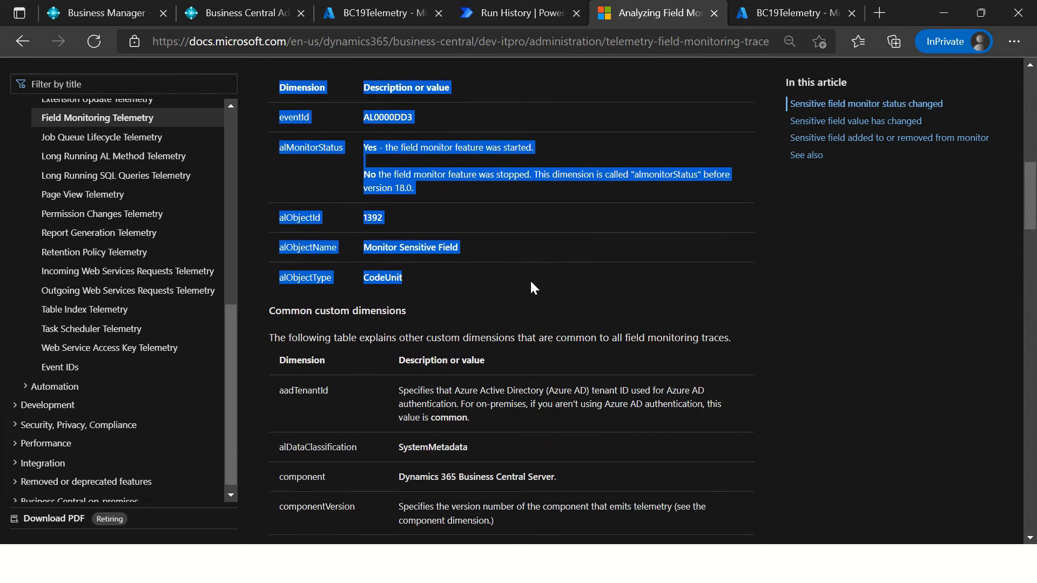
scroll(550, 279, down, 3)
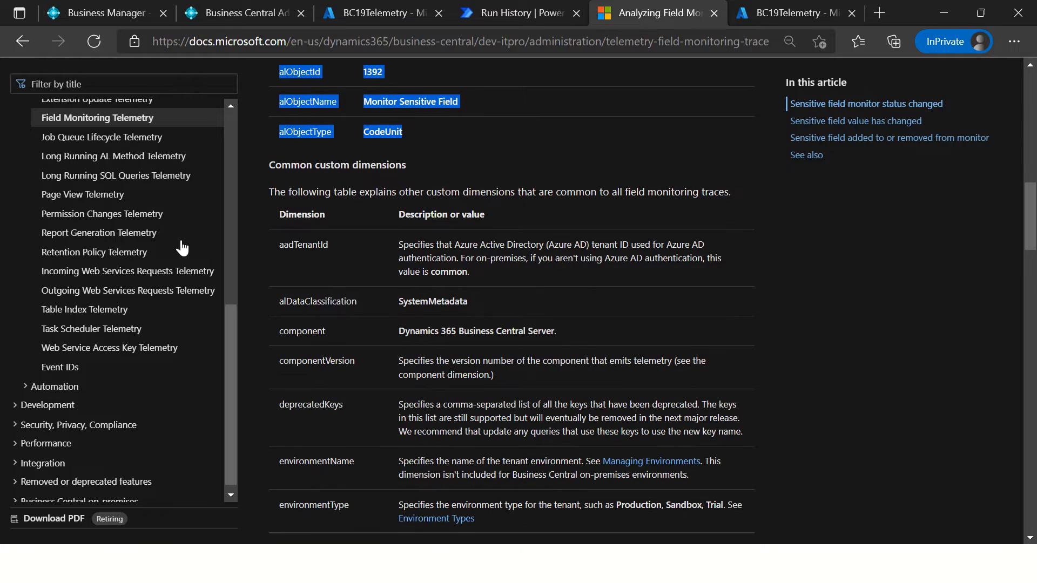
Step: Open the Long Running SQL Queries Telemetry article and review its Application Insights dimensions, CustomDimensions table and example
click(99, 179)
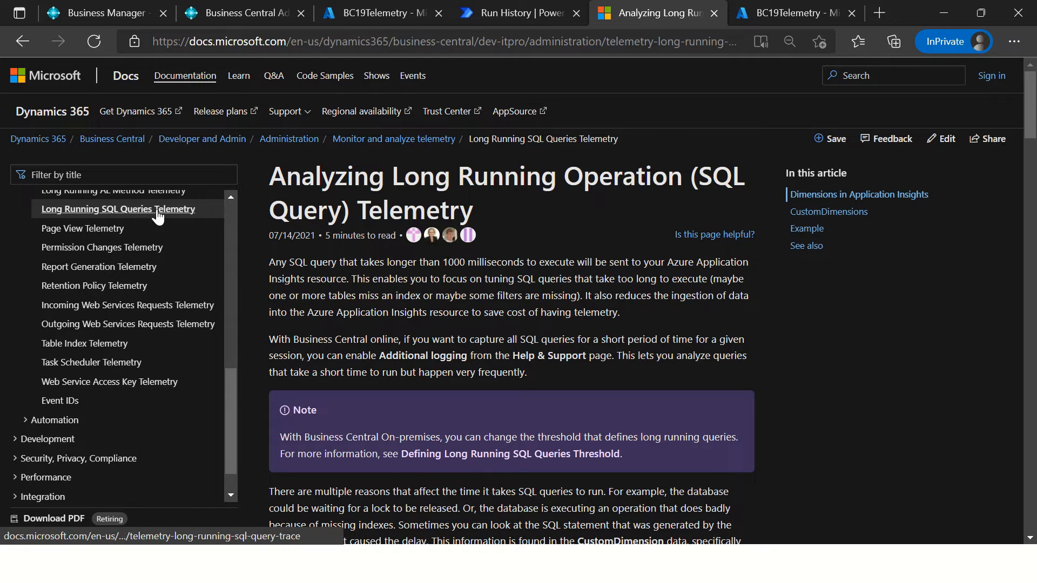
scroll(572, 274, down, 8)
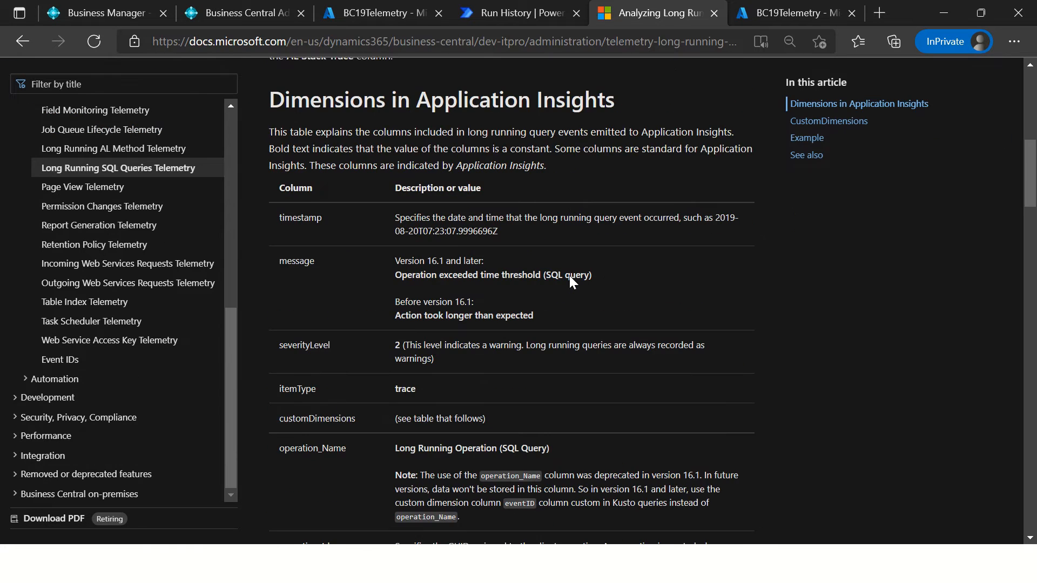
scroll(569, 274, down, 15)
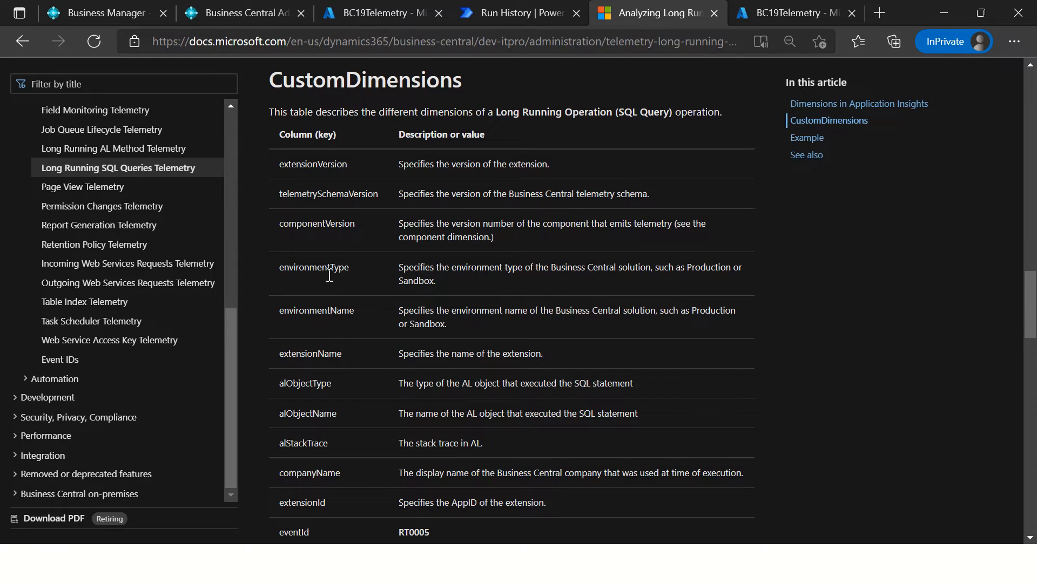
double_click(286, 386)
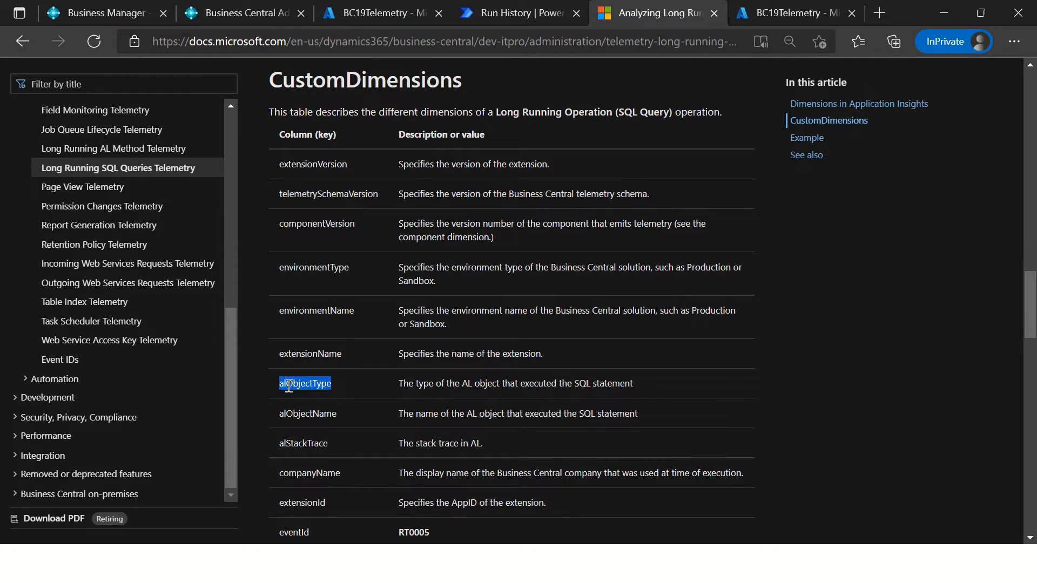
click(305, 415)
double_click(306, 414)
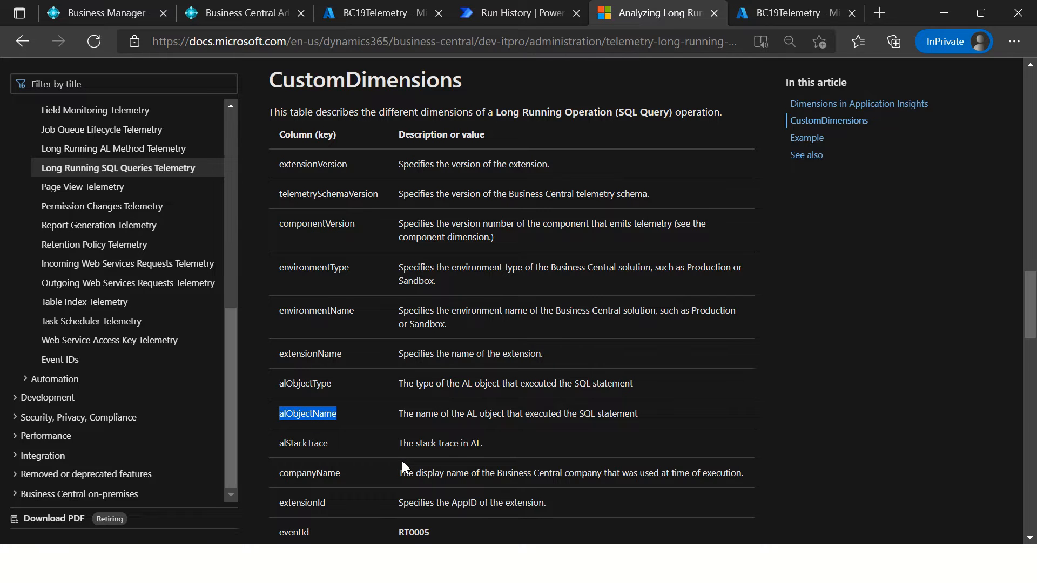
scroll(365, 455, down, 5)
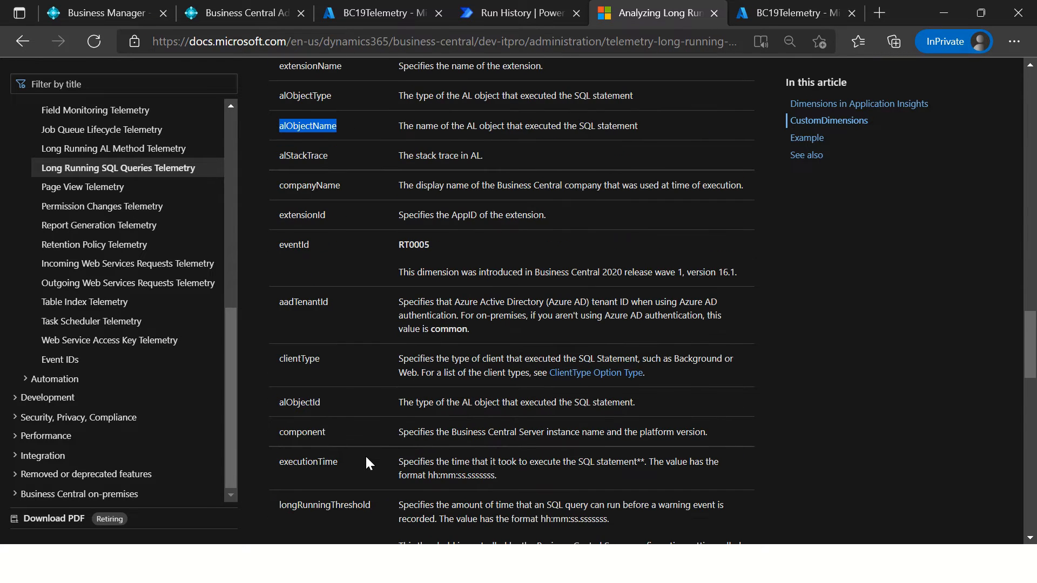
scroll(368, 459, down, 5)
scroll(368, 457, up, 6)
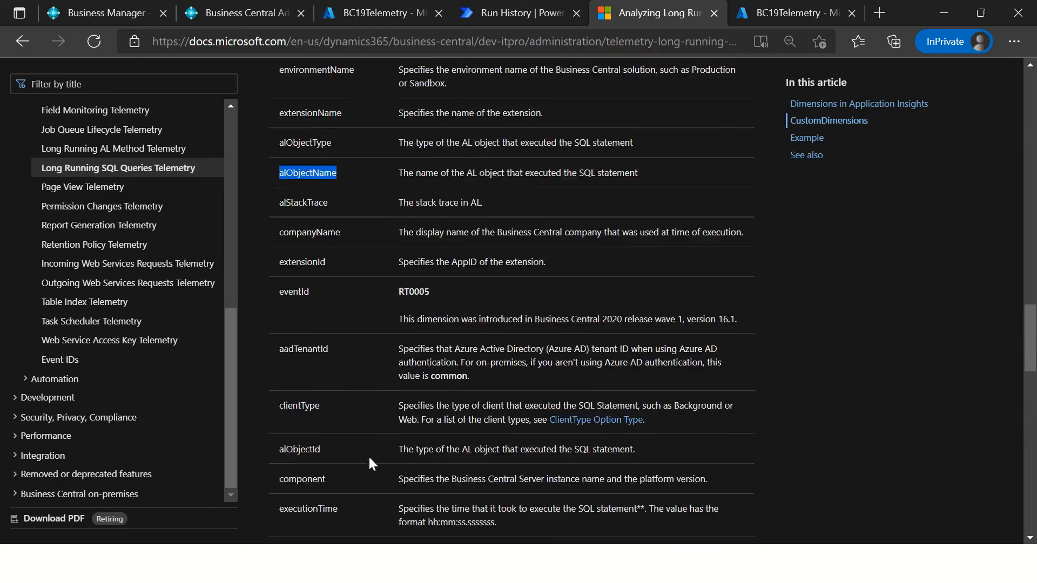
scroll(368, 454, down, 11)
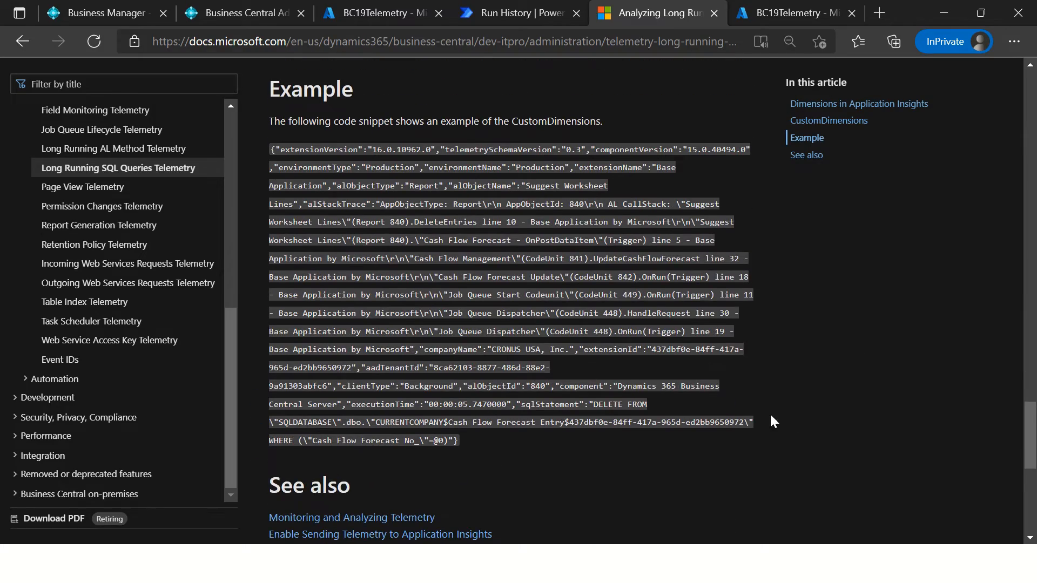
scroll(775, 411, down, 5)
scroll(759, 400, up, 20)
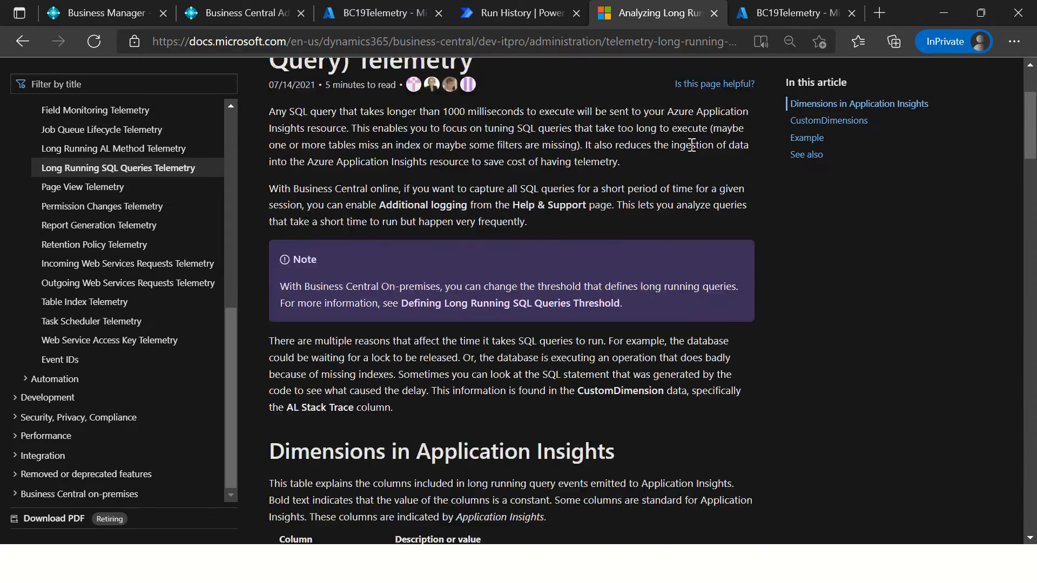
Step: Switch to the BC19Telemetry logs query in Azure and add a new pipe line below the where clause
click(786, 5)
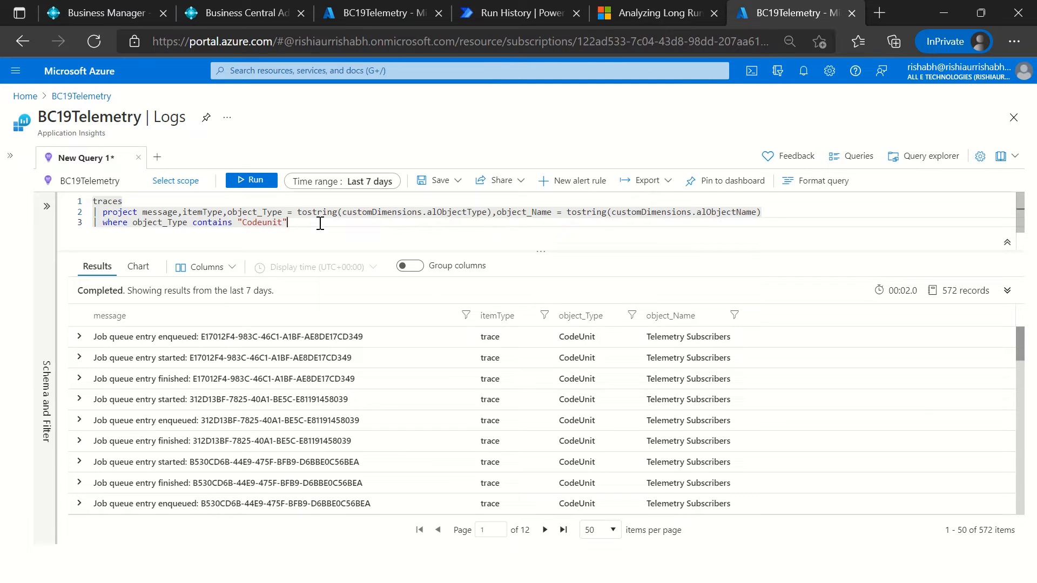
key(Return)
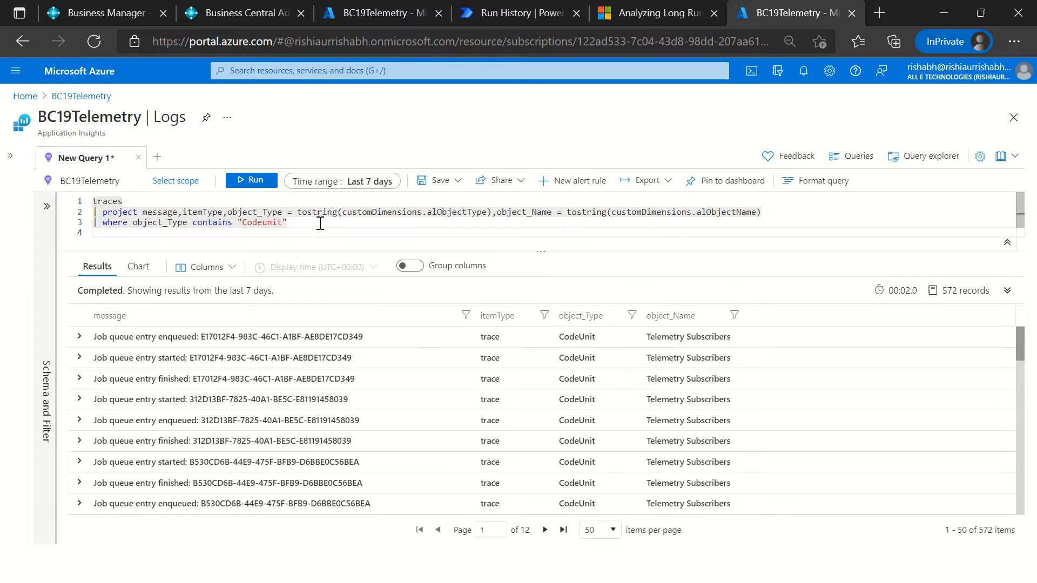
text(|)
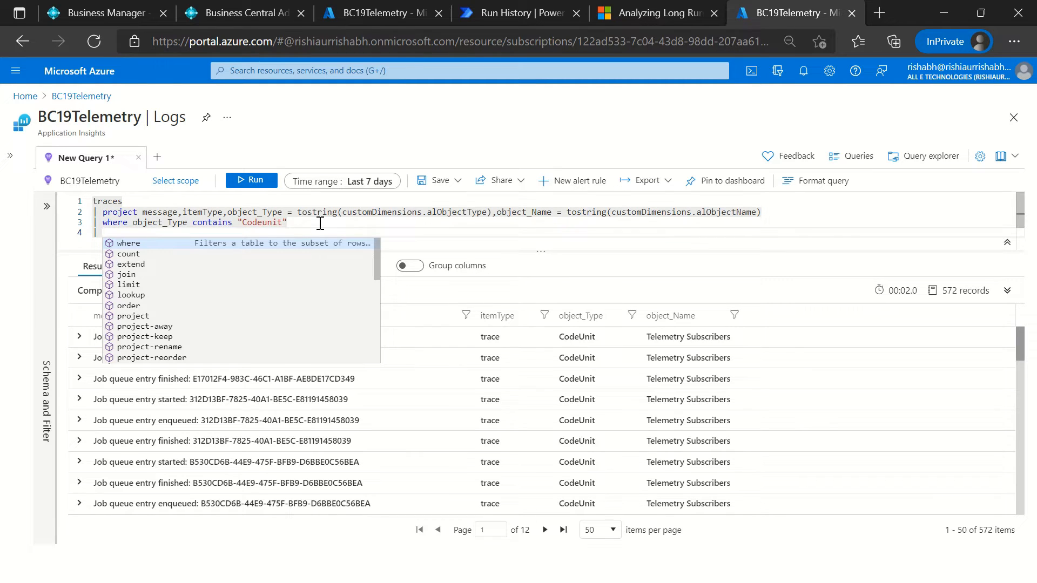
key(Up)
key(Up)
key(Escape)
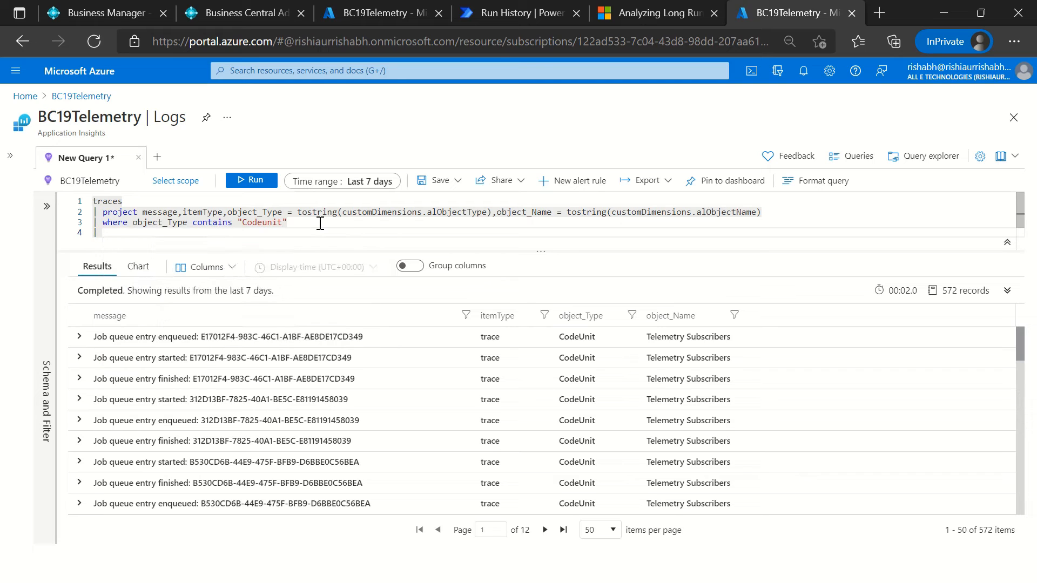
Step: Remove the condition object_Type contains "Codeunit" from the query's where clause
drag(103, 212, 223, 211)
click(287, 224)
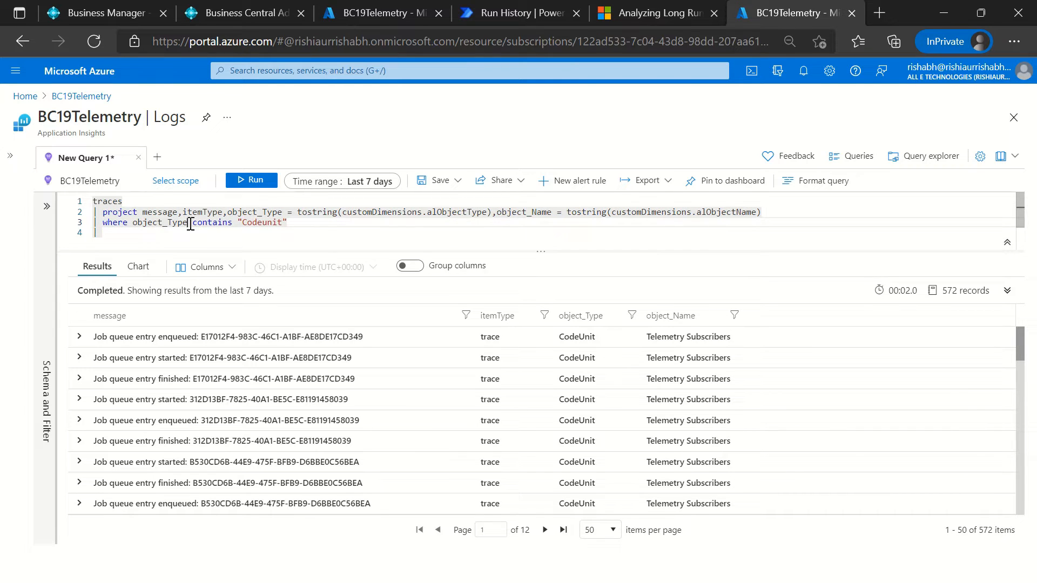
key(ctrl+shift+Left)
key(ctrl+shift+Left)
key(ctrl+shift+Left)
key(ctrl+shift+Left)
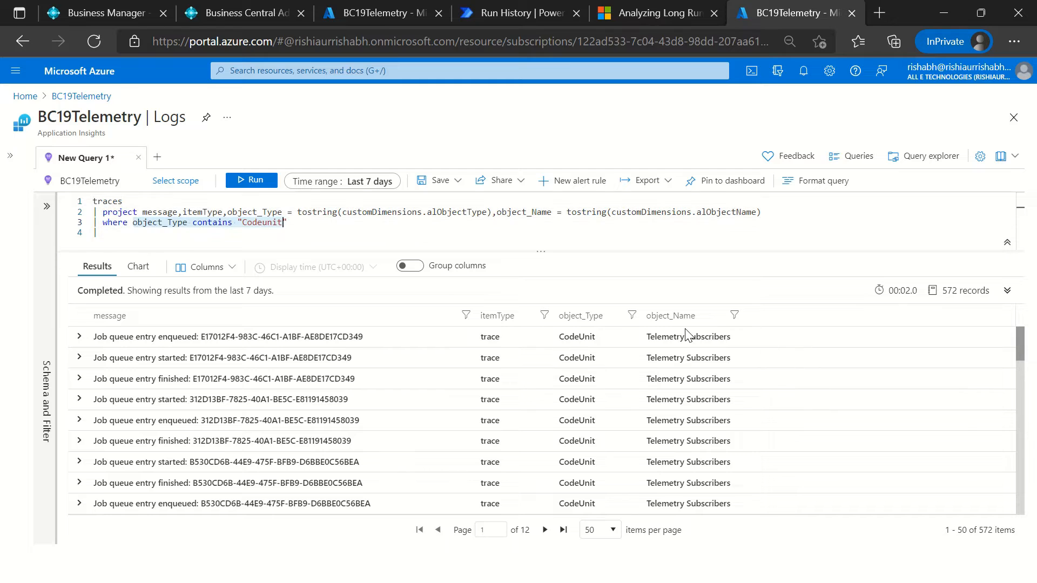
key(BackSpace)
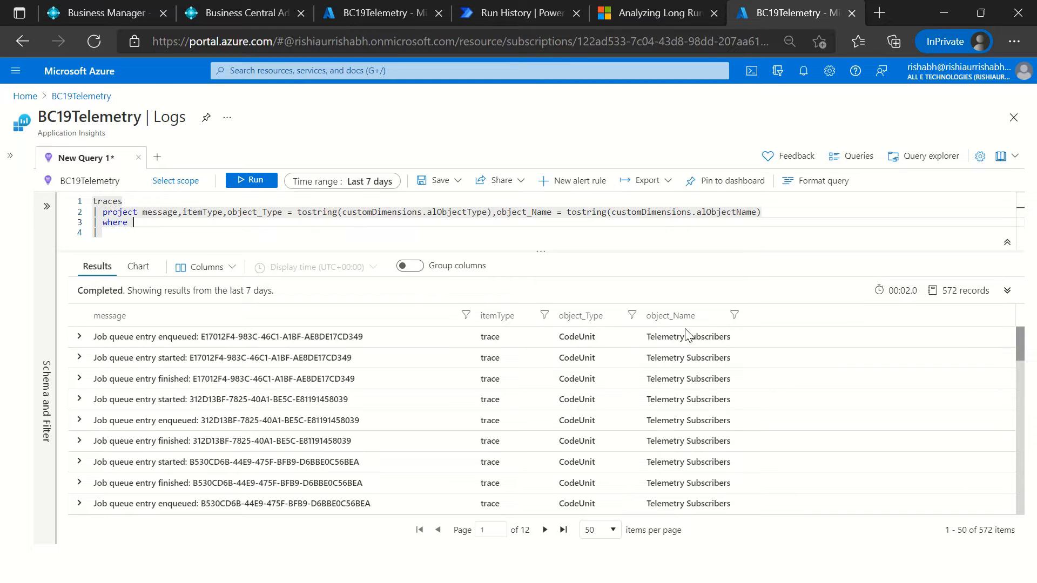
text(time)
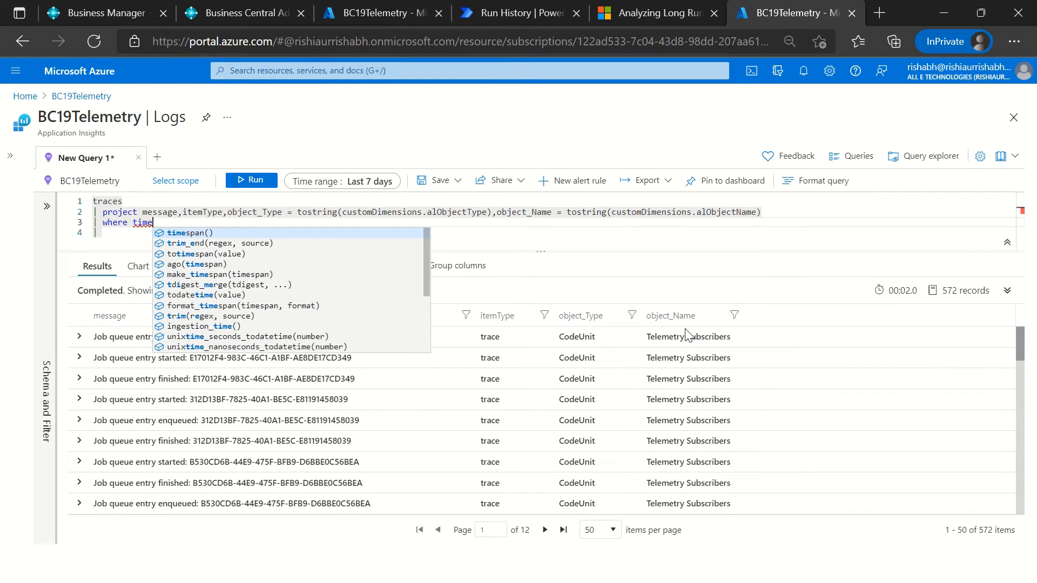
key(ctrl+shift+Left)
key(BackSpace)
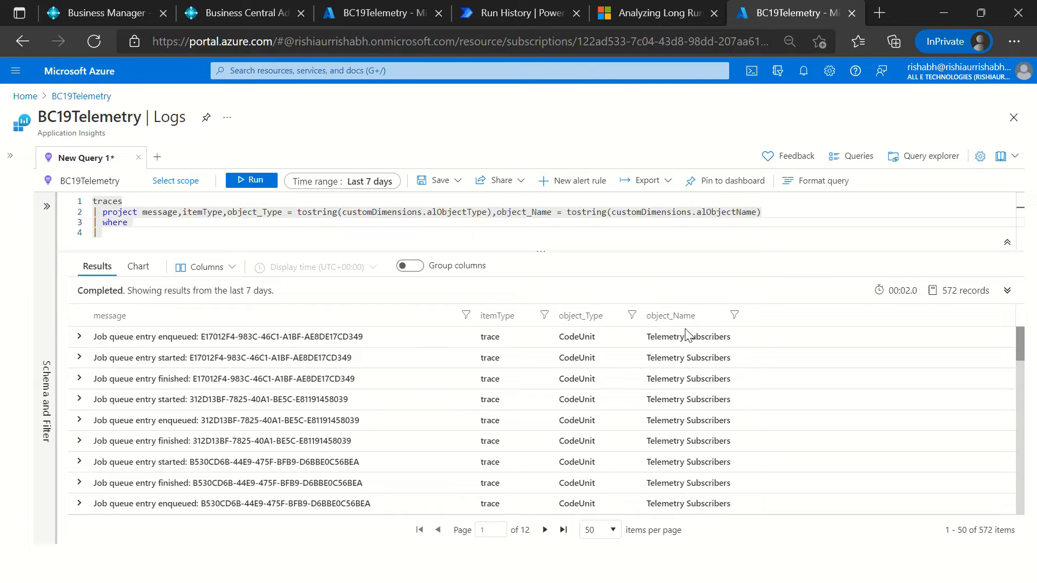
text(customer)
key(BackSpace)
key(BackSpace)
text(dim)
Step: Delete the entire where line below the project clause
key(ctrl+shift+Left)
key(ctrl+shift+Left)
key(ctrl+shift+Left)
key(BackSpace)
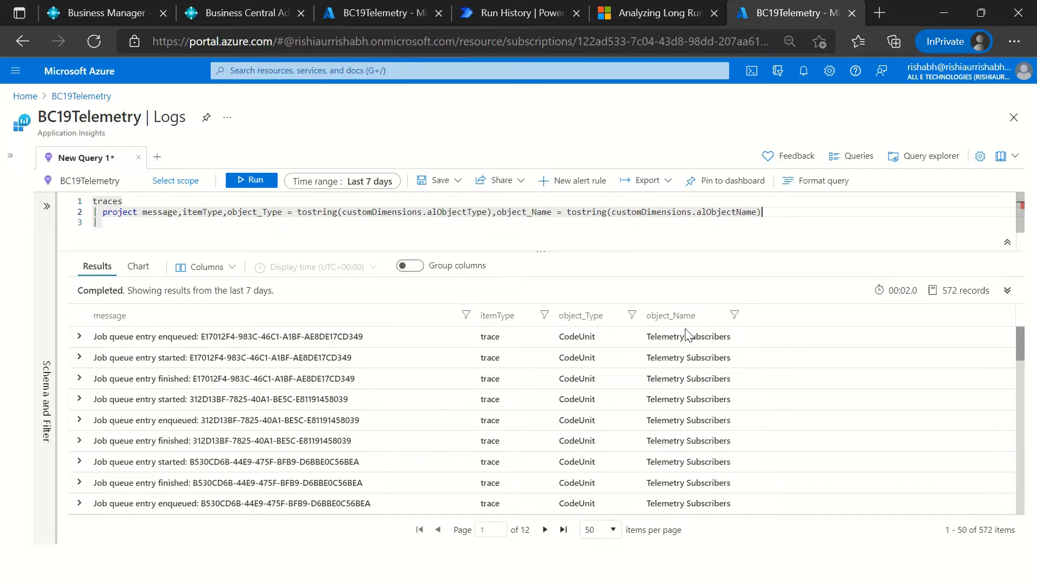
Step: Try to add a where clause on customDimensions between the traces line and the project clause
key(alt+Up)
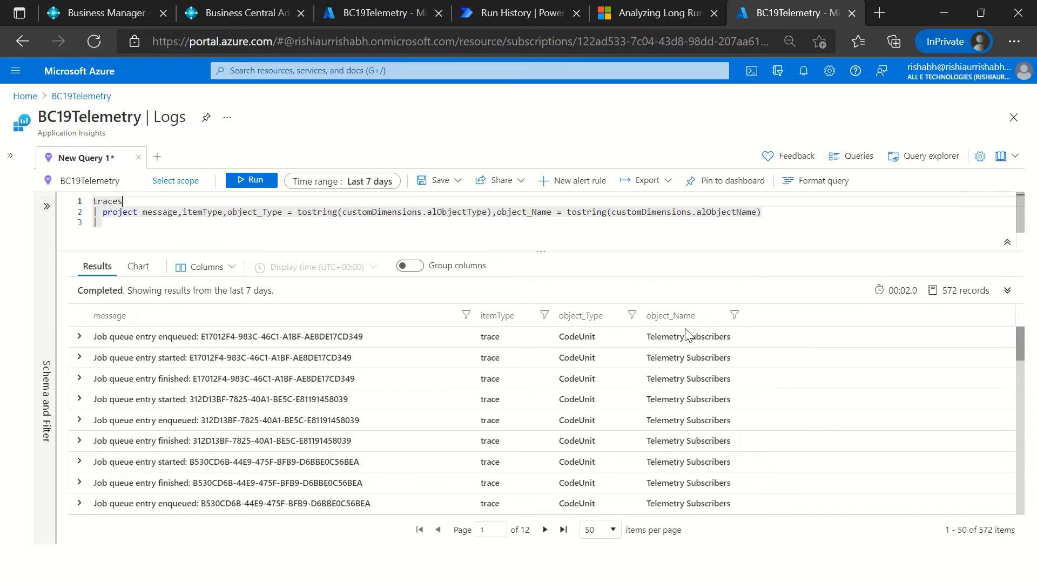
text(where cus)
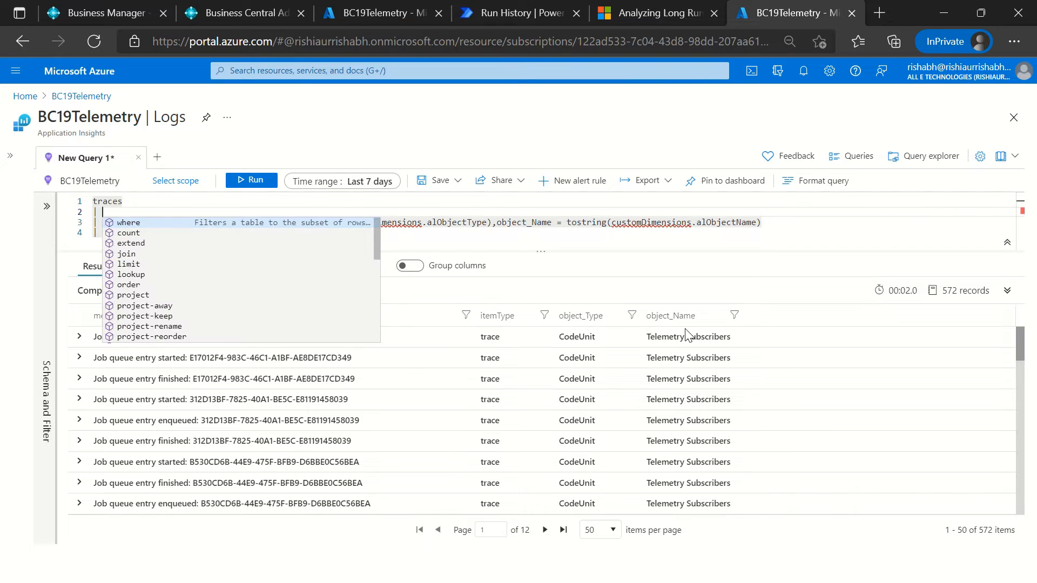
key(Tab)
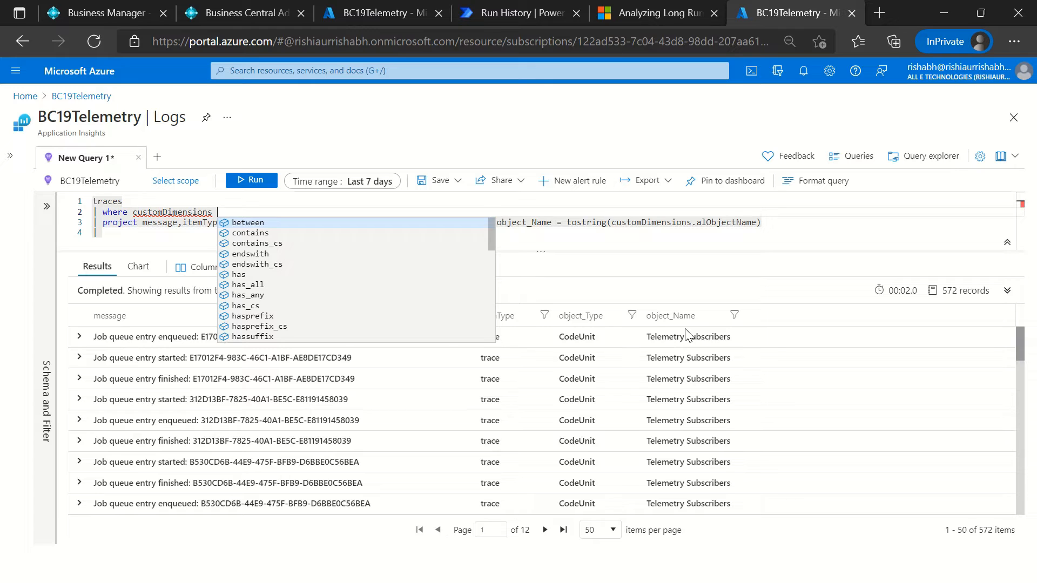
key(BackSpace)
text(.)
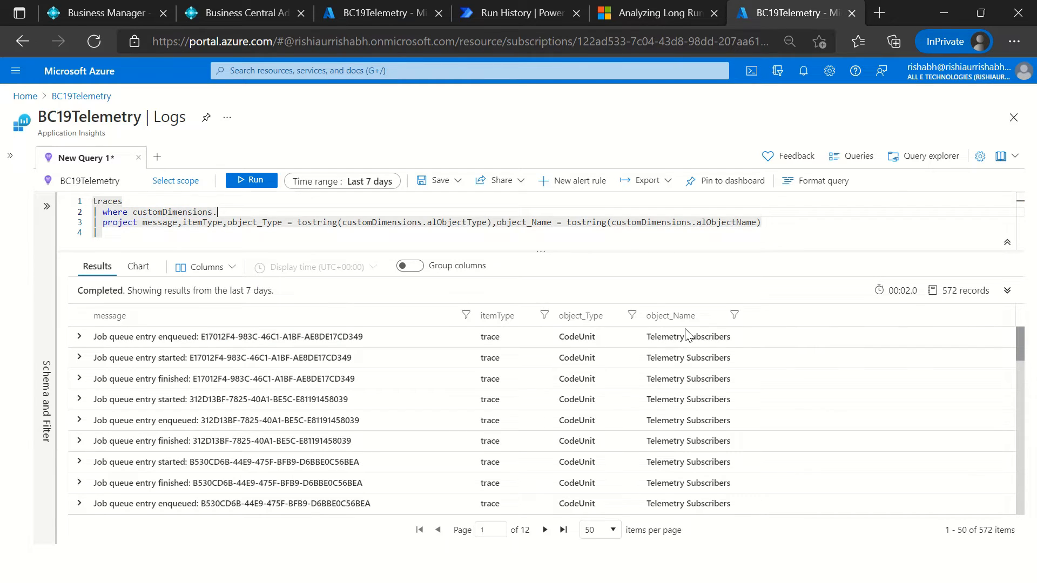
key(shift+Home)
key(BackSpace)
key(BackSpace)
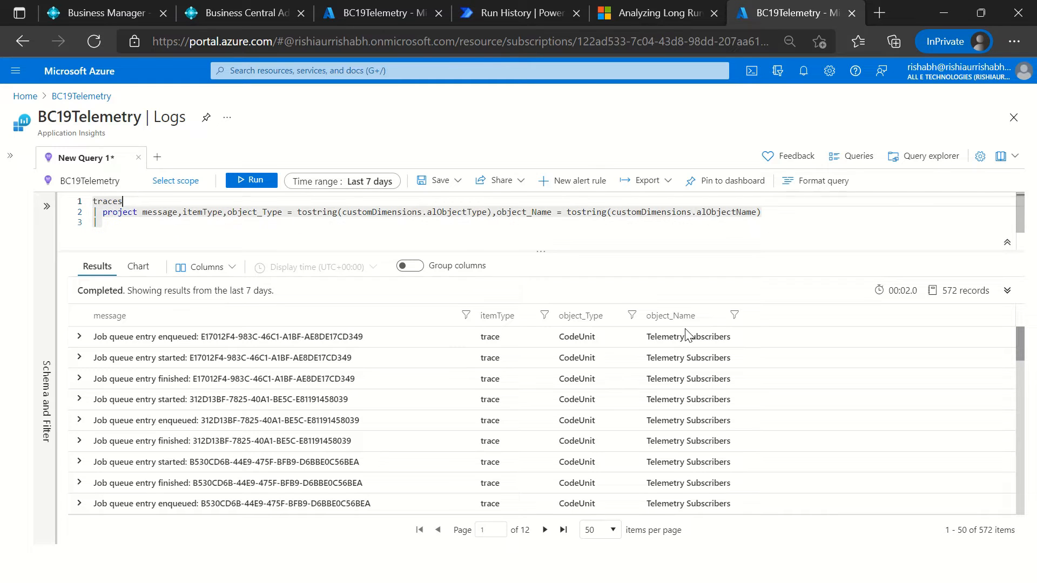
key(Right)
key(Right)
key(Right)
key(ctrl+shift+Right)
key(ctrl+shift+Right)
key(ctrl+shift+Right)
key(ctrl+shift+Right)
key(ctrl+shift+Right)
key(ctrl+shift+Right)
key(ctrl+shift+Right)
key(ctrl+shift+Right)
key(ctrl+shift+Right)
key(ctrl+shift+Right)
key(ctrl+shift+Right)
key(ctrl+shift+Right)
key(ctrl+shift+Right)
key(ctrl+shift+Right)
key(ctrl+shift+Right)
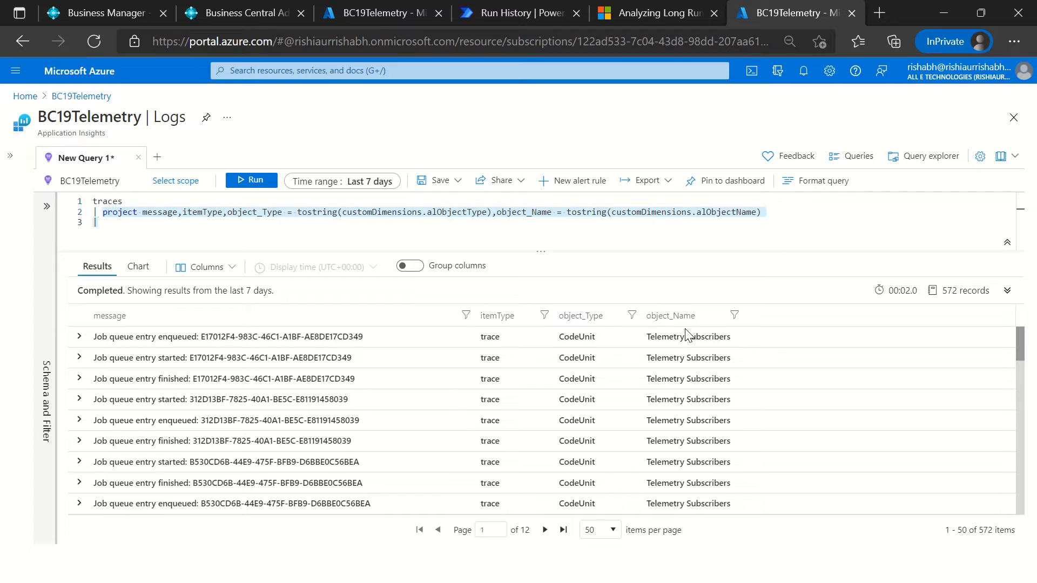
key(End)
key(Up)
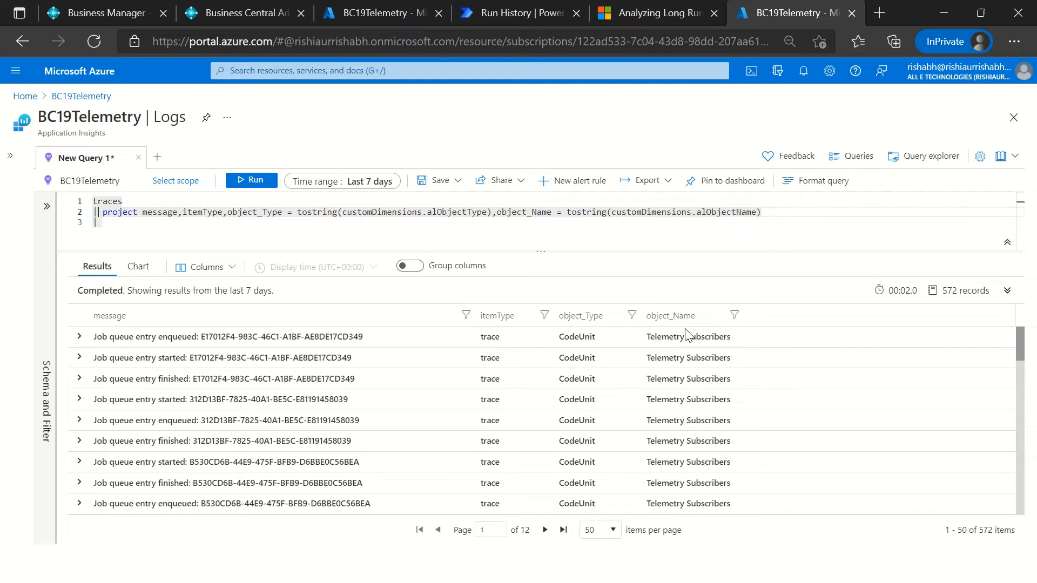
key(Down)
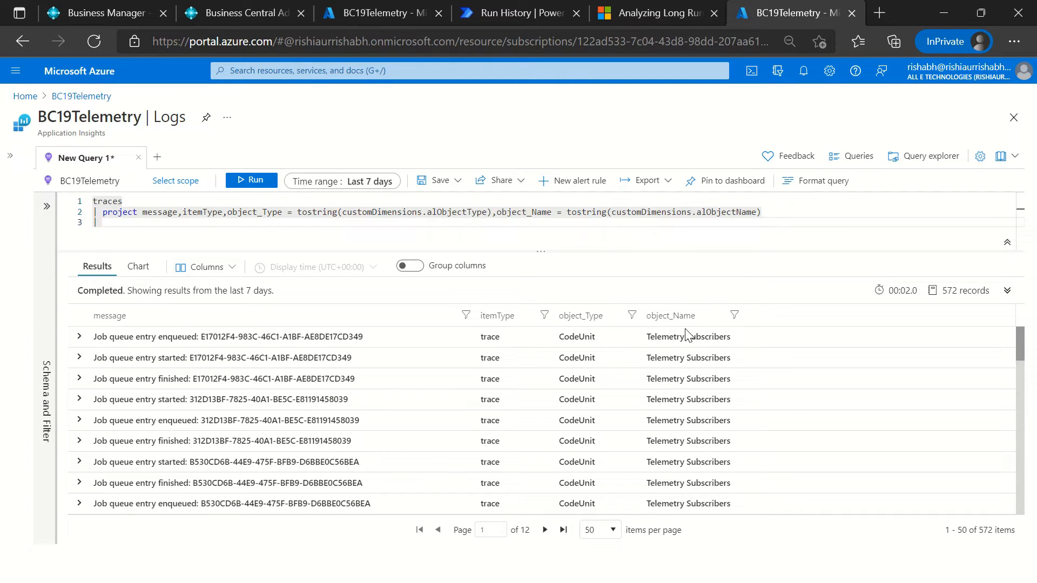
key(Up)
key(shift+End)
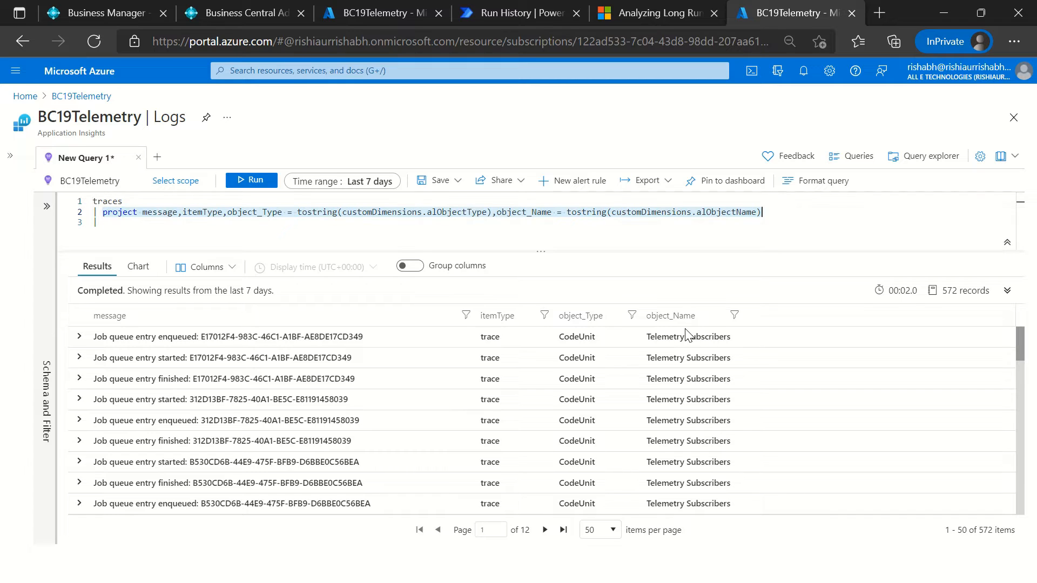
key(Down)
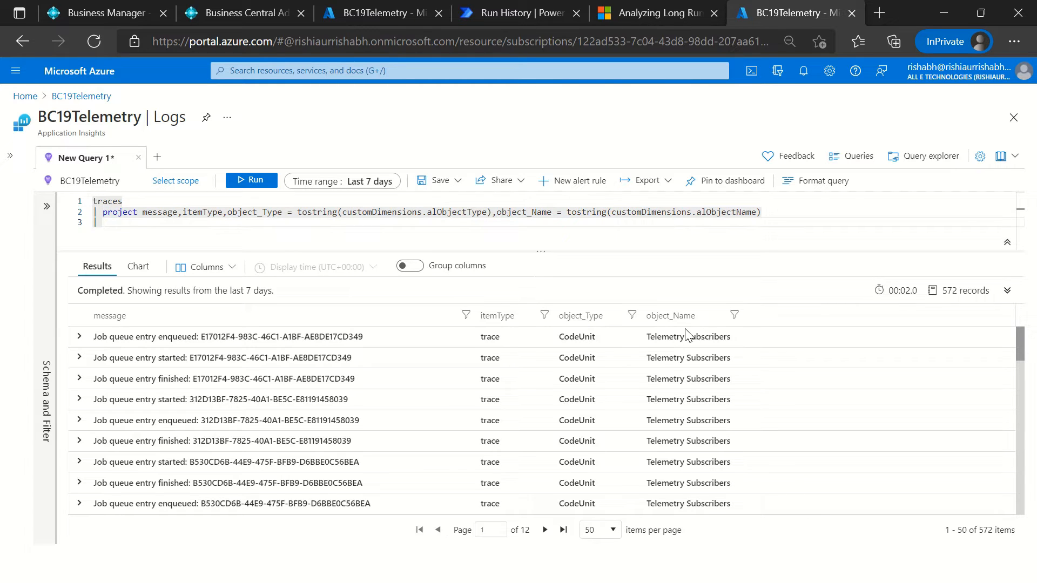
key(Up)
key(Up)
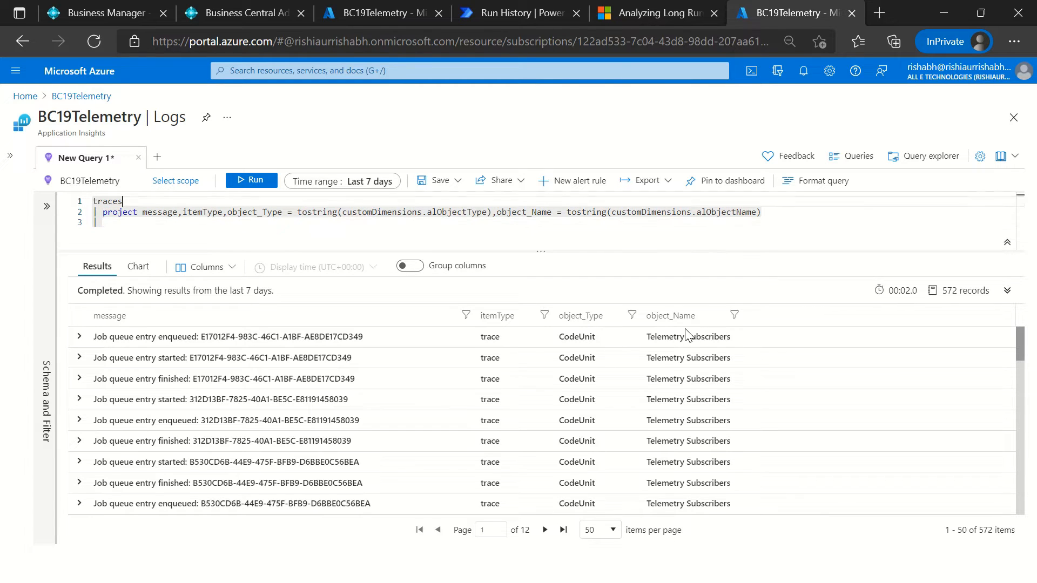
key(Down)
key(Up)
key(shift+Home)
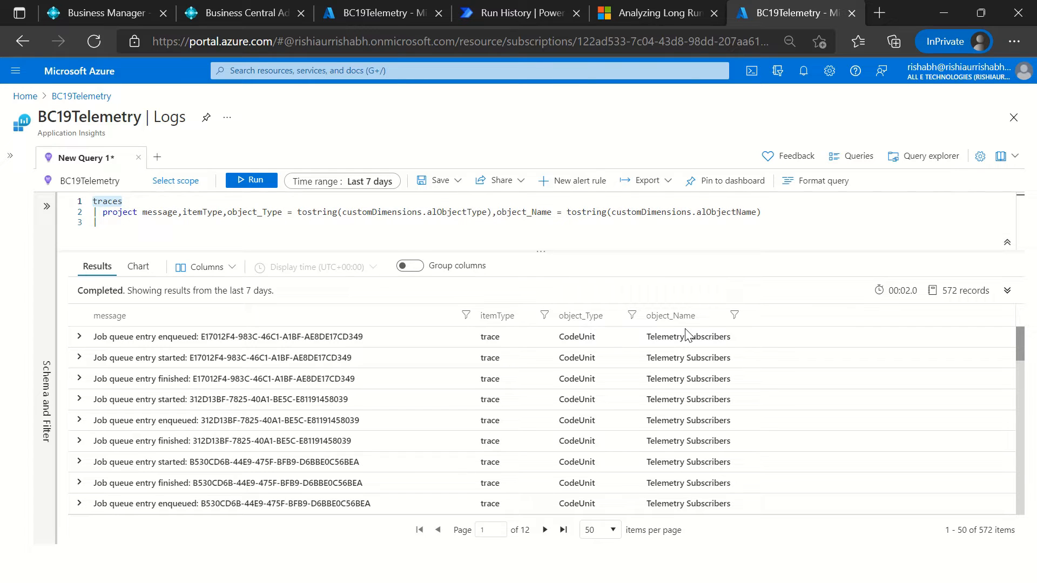
key(Down)
key(Down)
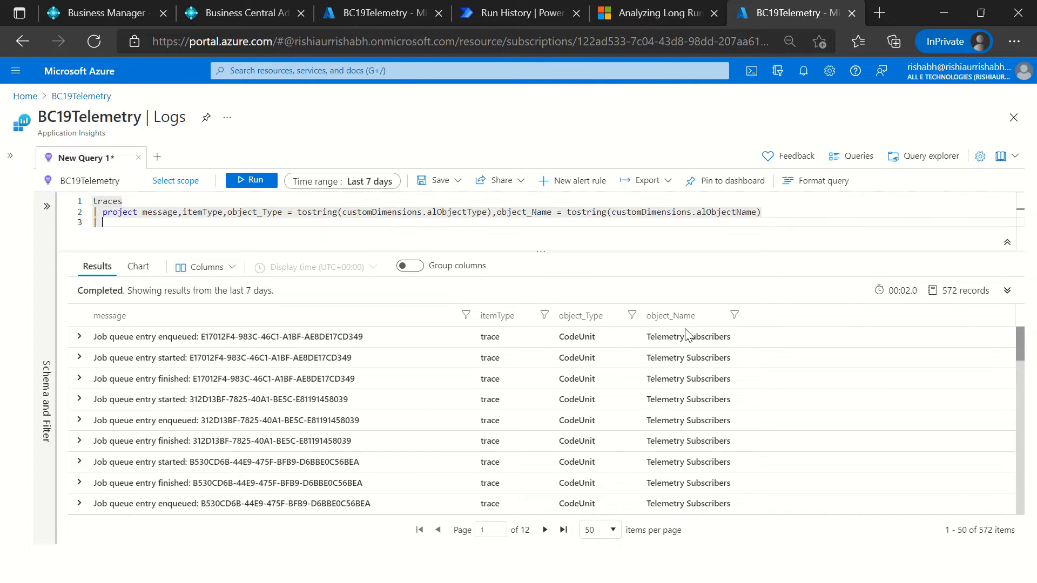
key(Up)
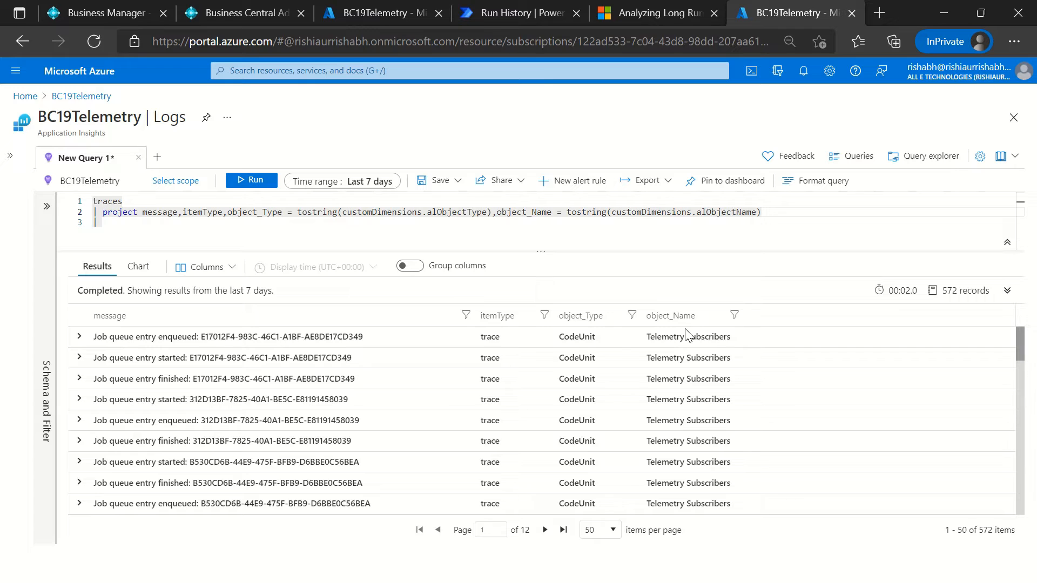
key(Down)
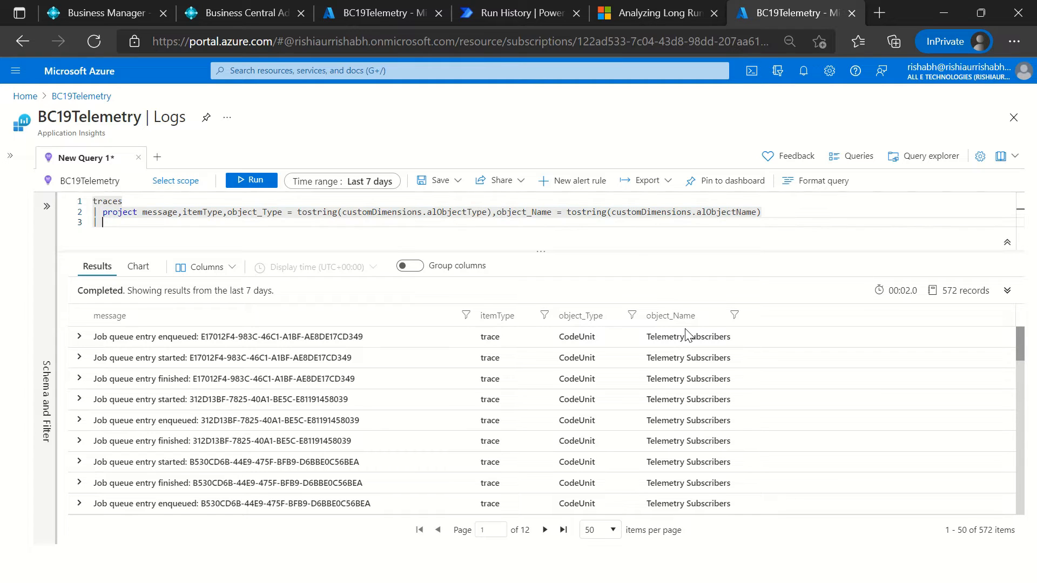
Step: Undo the recent query edits back to an incomplete where line below the project clause
key(ctrl+z)
key(ctrl+z)
key(ctrl+z)
key(ctrl+z)
key(ctrl+z)
key(ctrl+z)
key(ctrl+z)
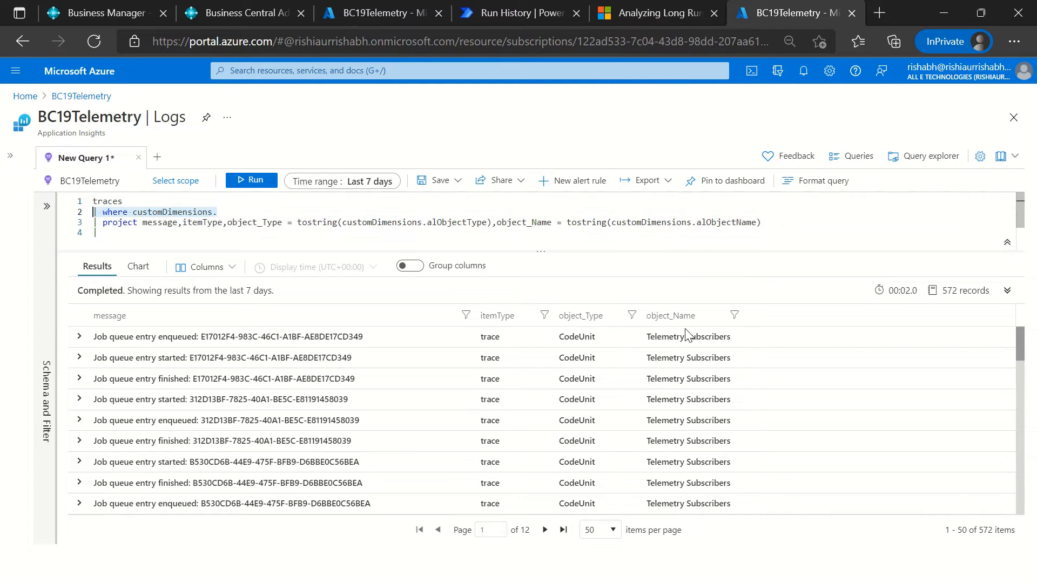
key(ctrl+z)
key(ctrl+z)
key(ctrl+z)
key(ctrl+z)
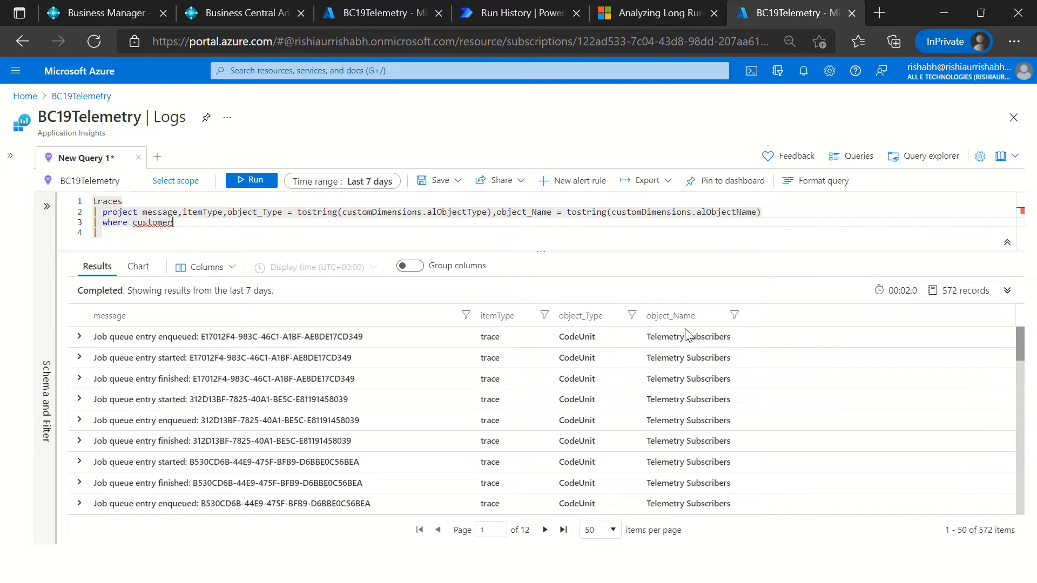
key(ctrl+z)
Step: Complete the where clause below the project line with the condition object_Type <> "Codeunit"
key(ctrl+space)
text(obje)
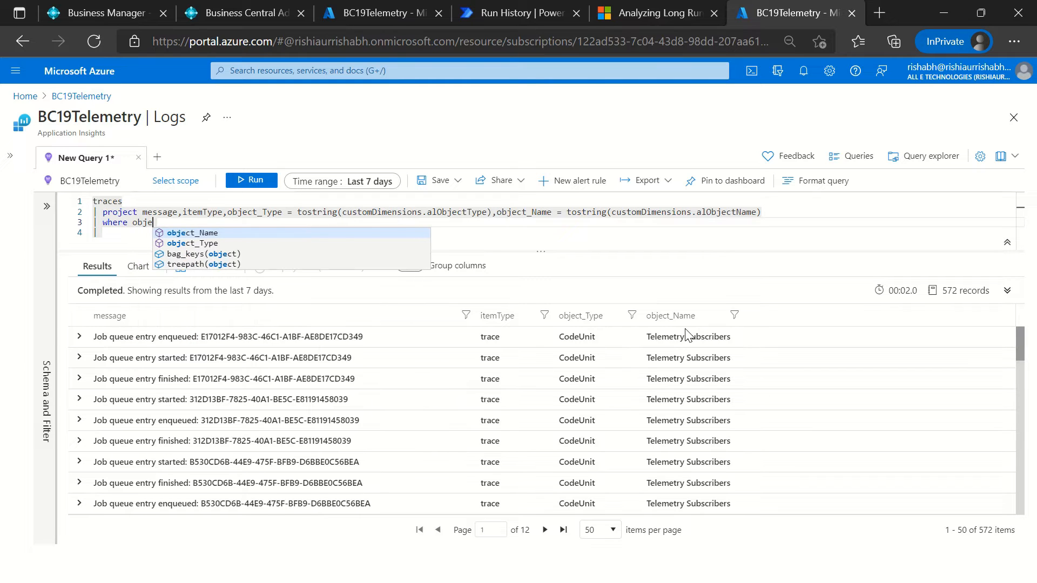
key(Down)
key(Tab)
text(<> OC)
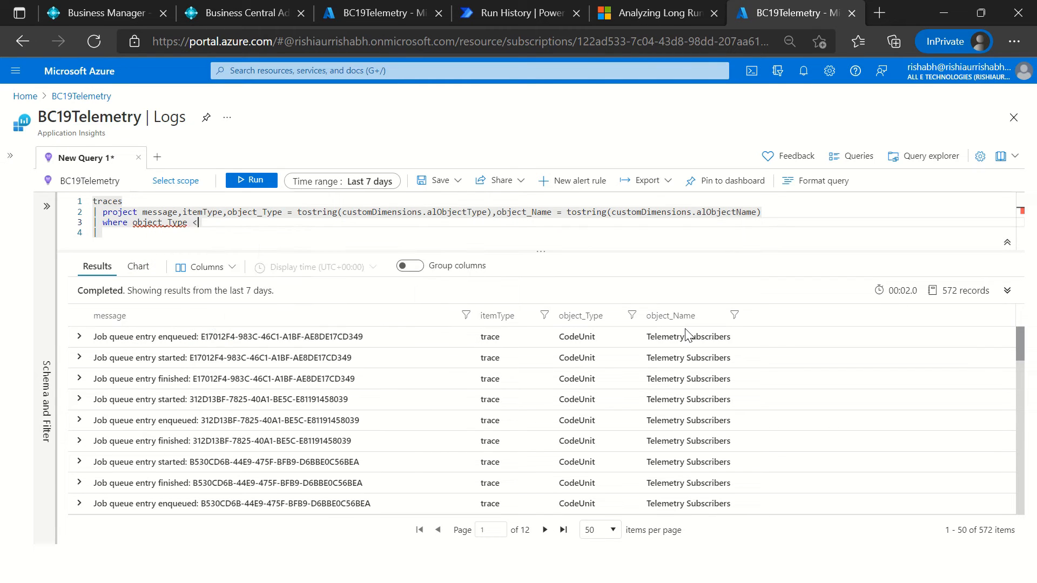
key(BackSpace)
key(BackSpace)
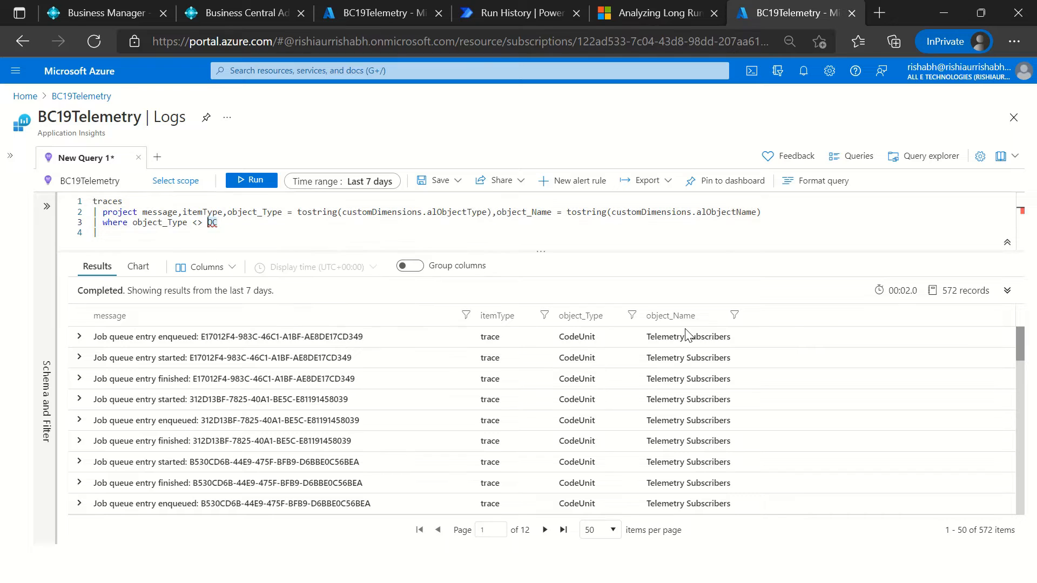
text("Codeunit")
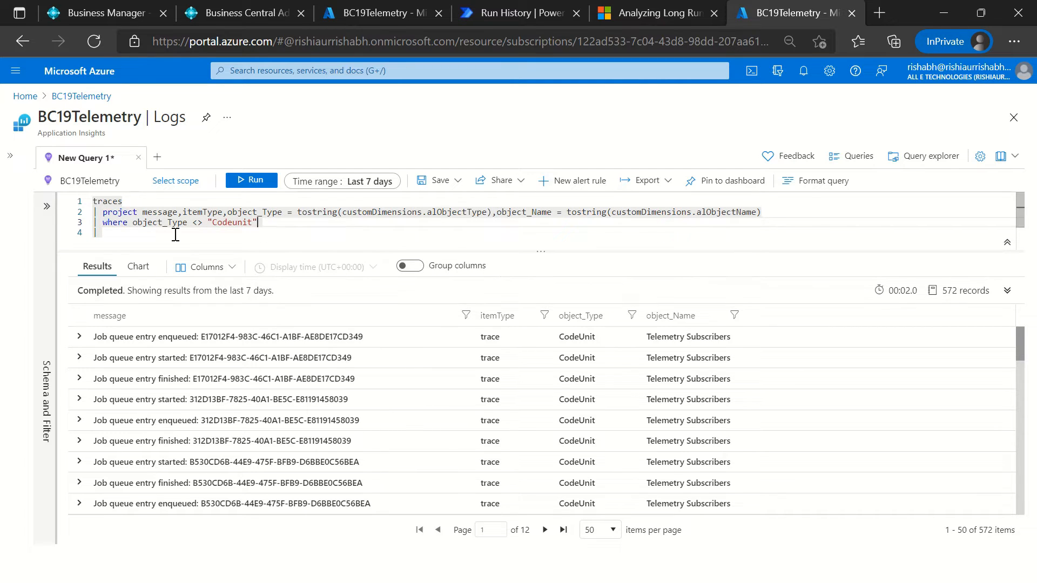
Step: Run the filtered query and look through the object types of the returned traces
click(244, 181)
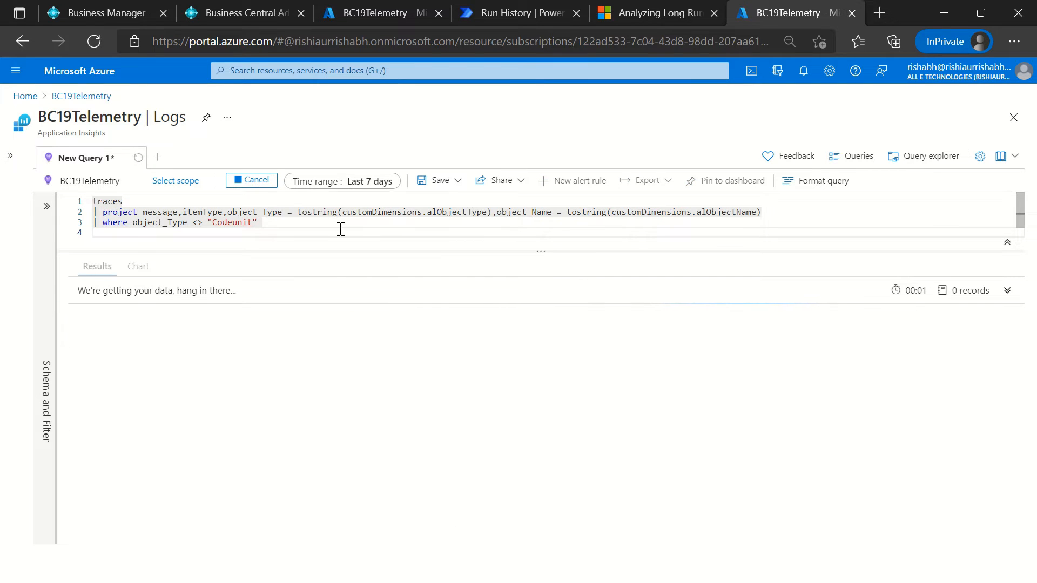
scroll(697, 419, down, 2)
scroll(697, 419, down, 10)
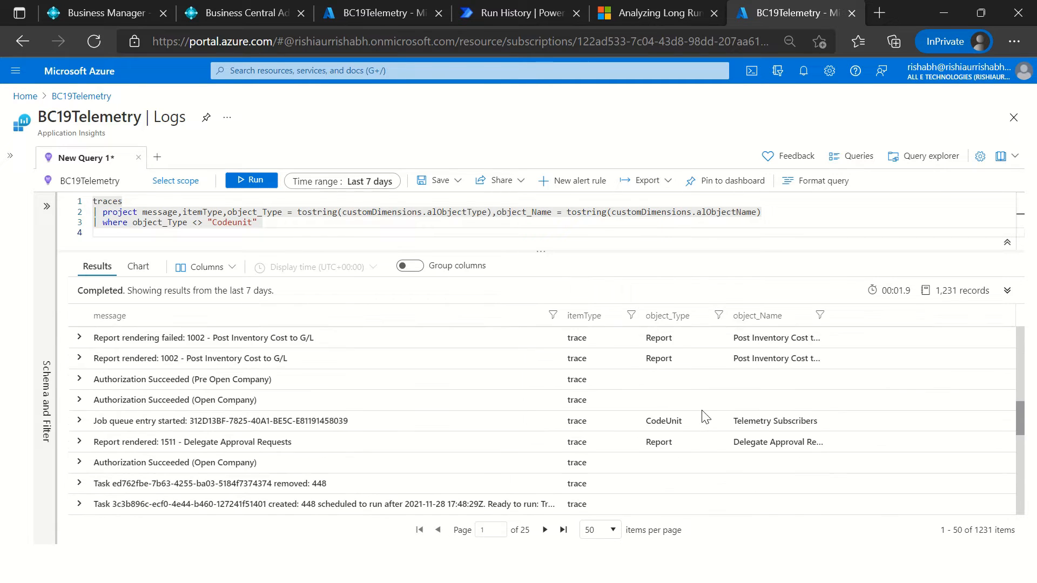
scroll(707, 416, up, 5)
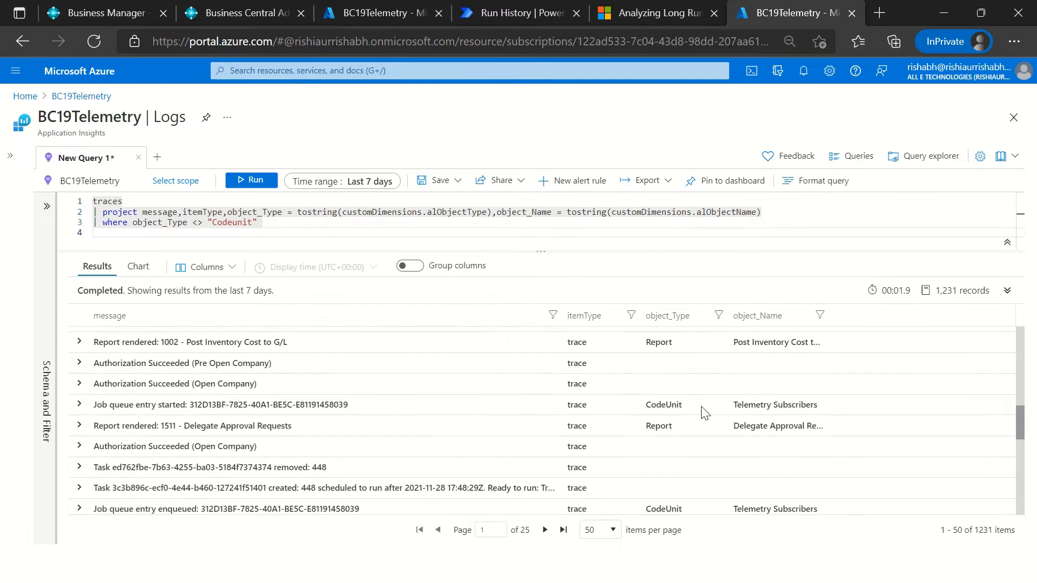
Step: Change the where condition to object_Type <> "" and run the query
click(320, 223)
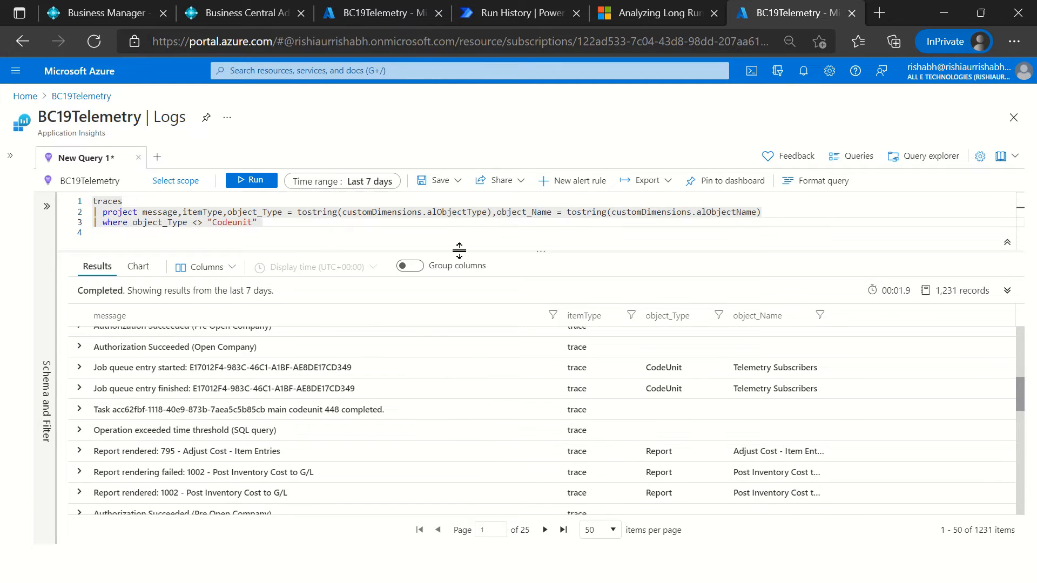
key(Left)
key(ctrl+shift+Left)
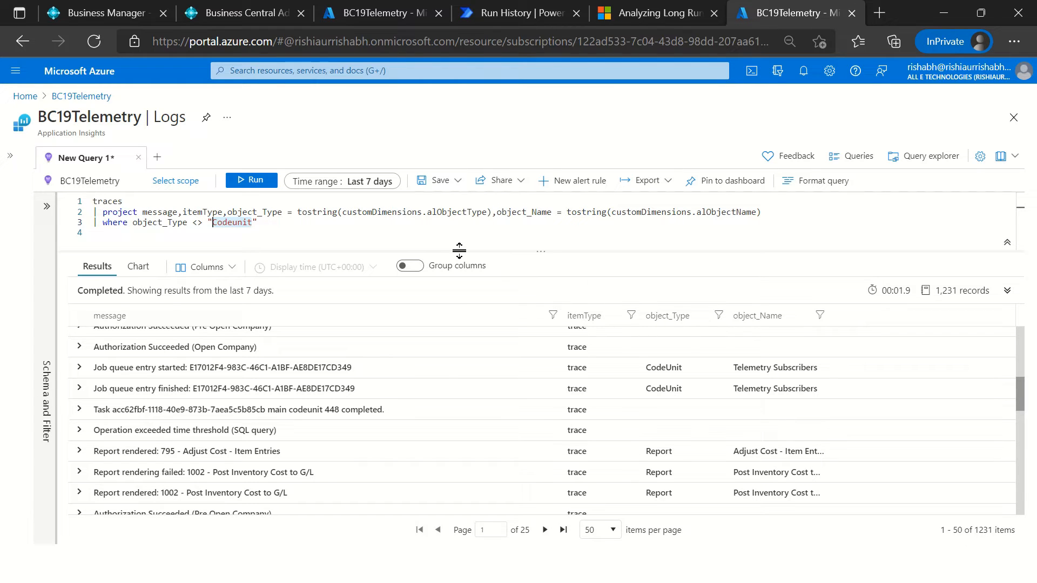
key(BackSpace)
click(273, 187)
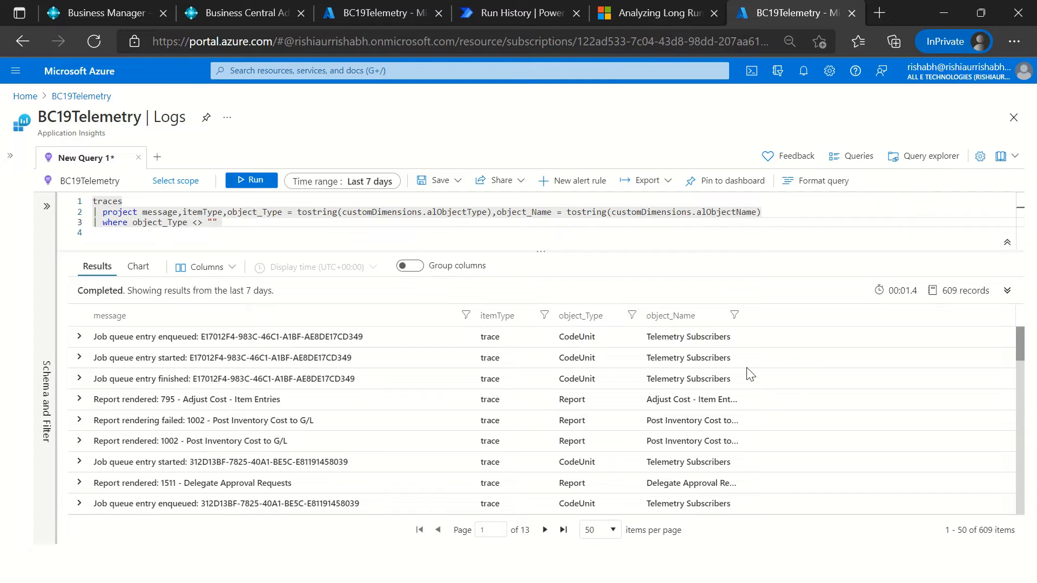
Step: Add the line summarize count() by object_Name below the where clause
click(192, 202)
click(237, 225)
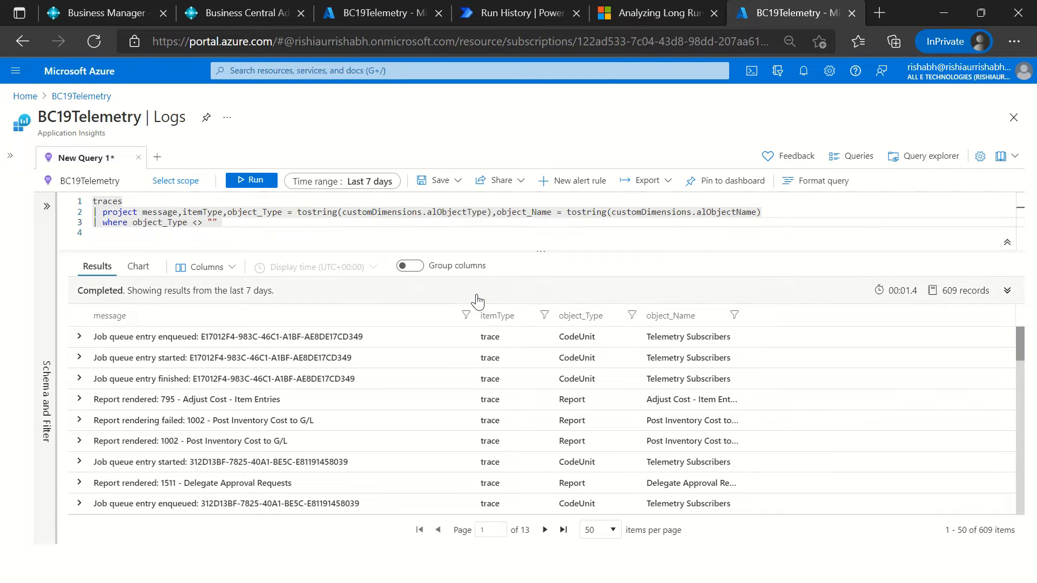
key(Return)
text(|)
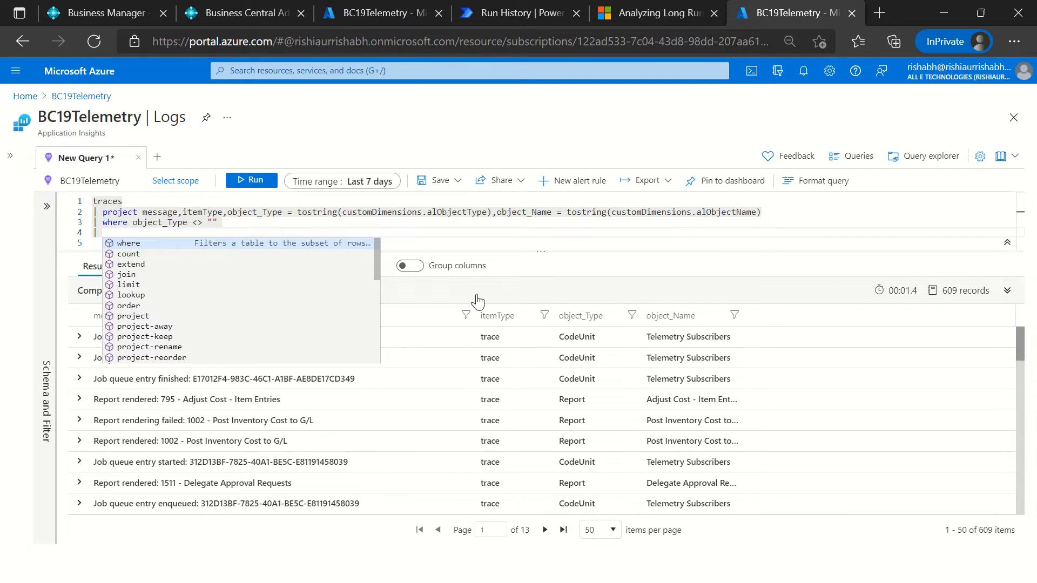
text(summarize )
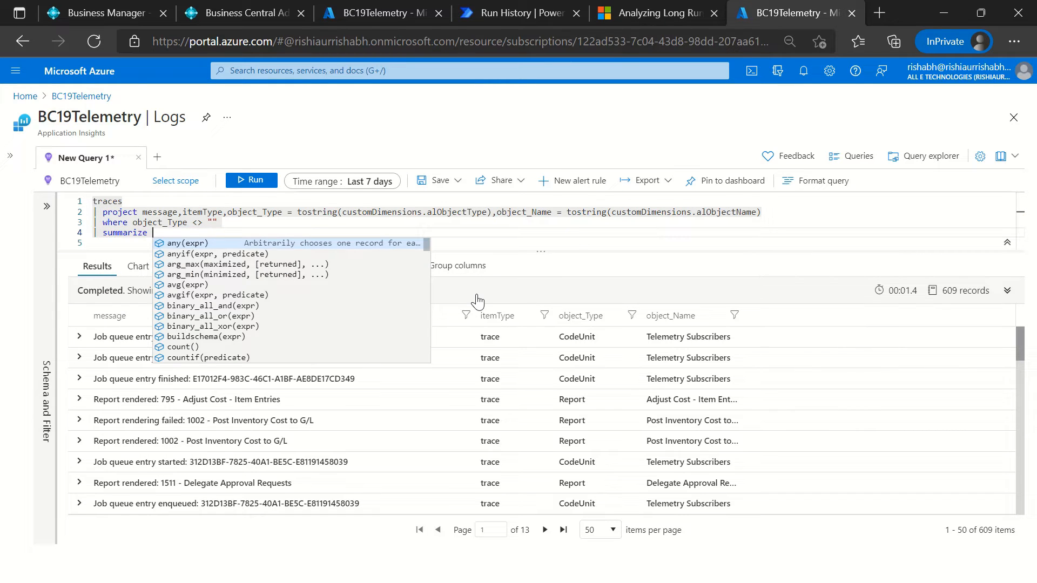
text(count() by)
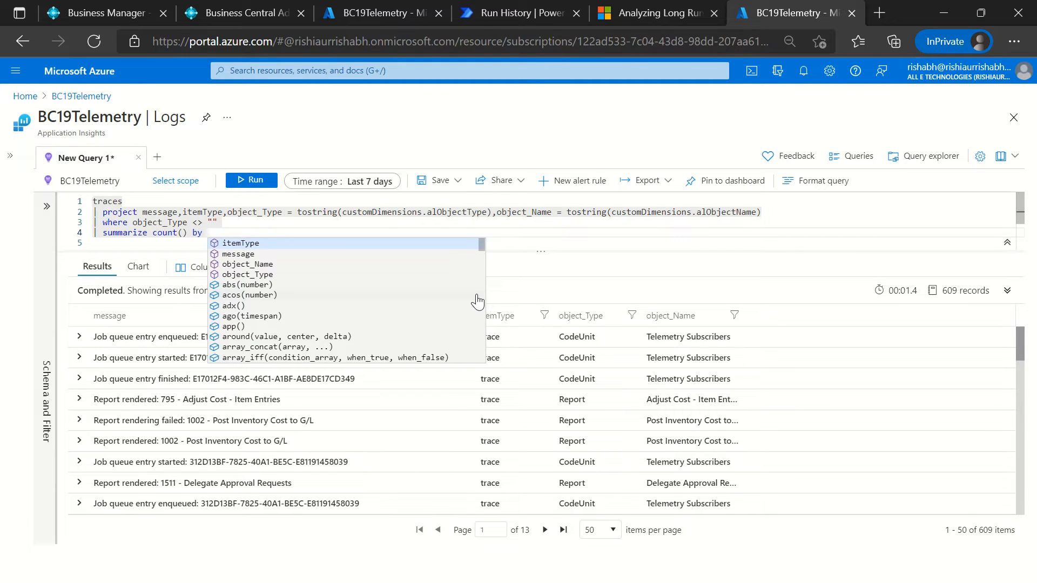
text(al)
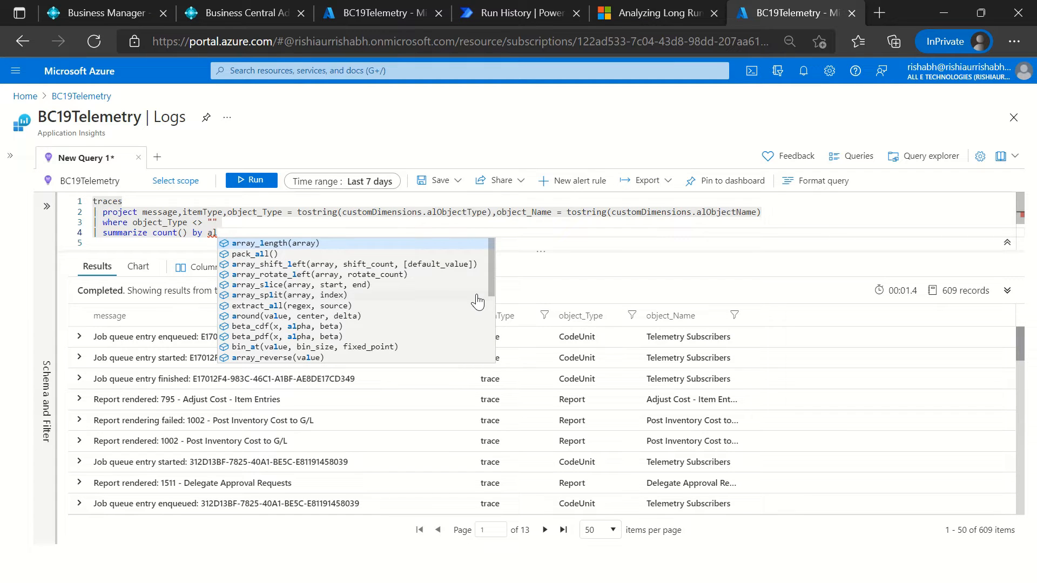
key(BackSpace)
key(BackSpace)
text(o)
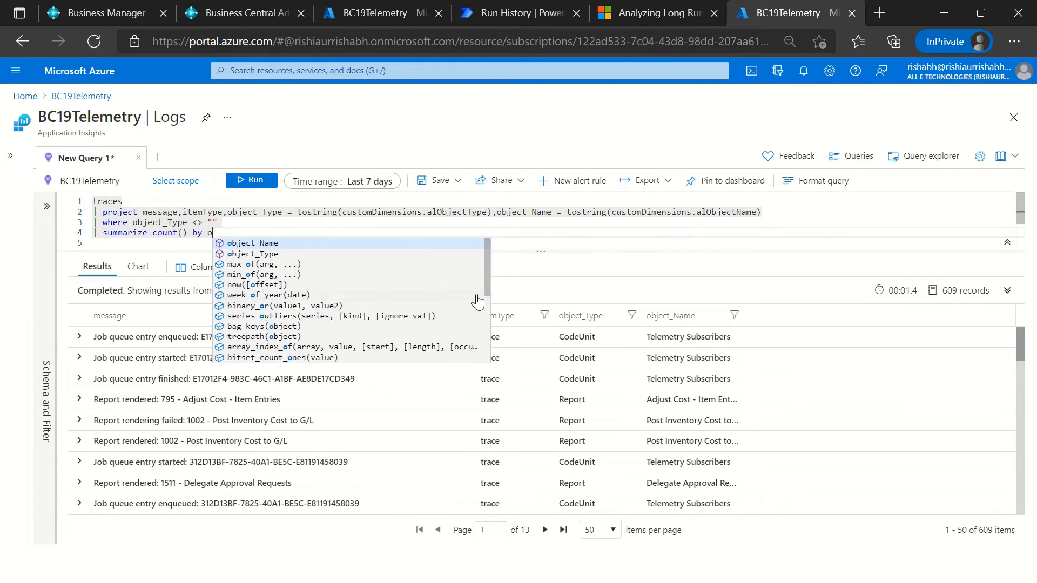
text(bject_Name,)
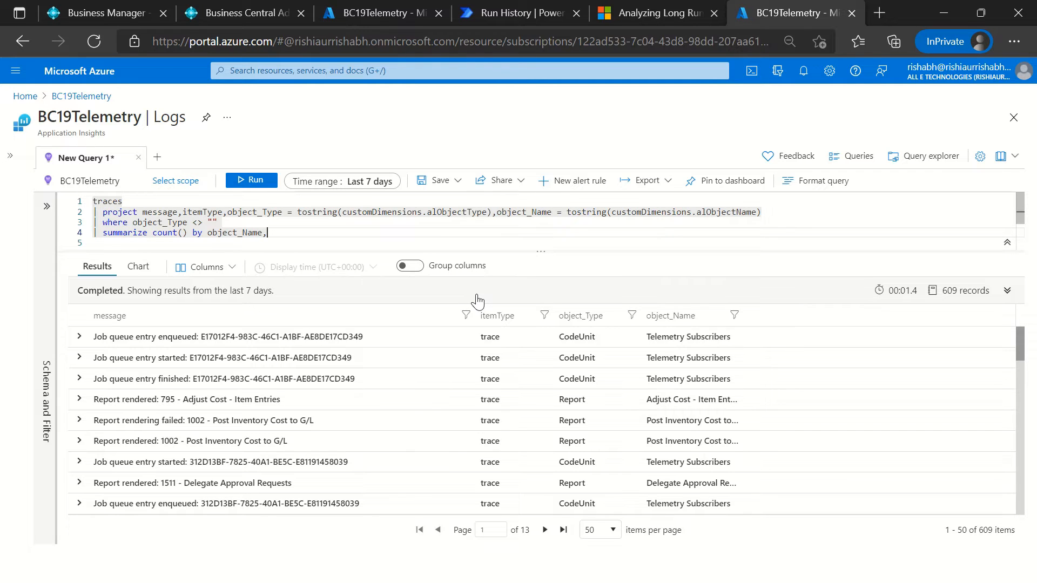
text(mes)
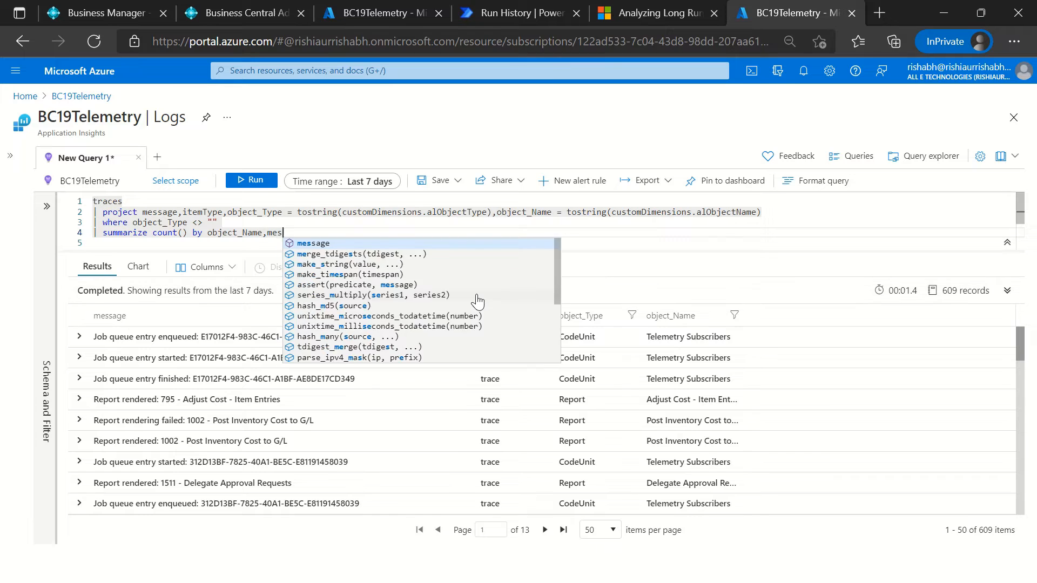
key(Return)
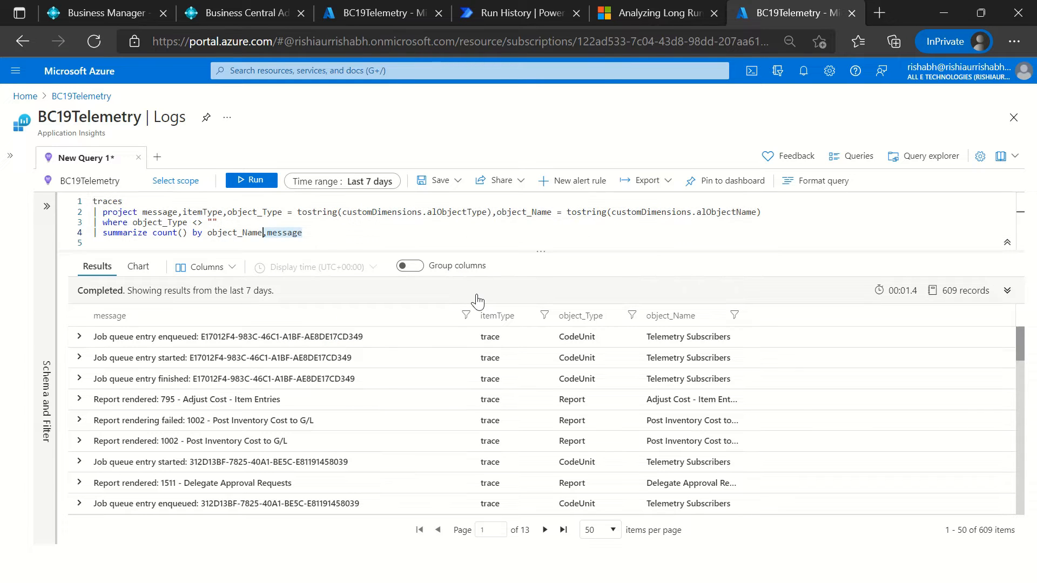
key(BackSpace)
key(BackSpace)
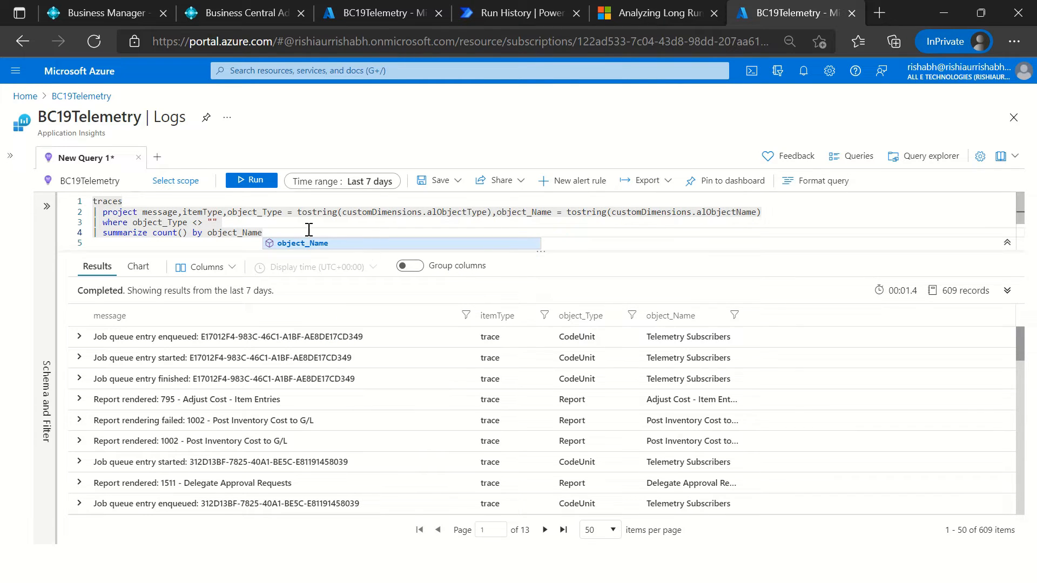
text(,)
key(BackSpace)
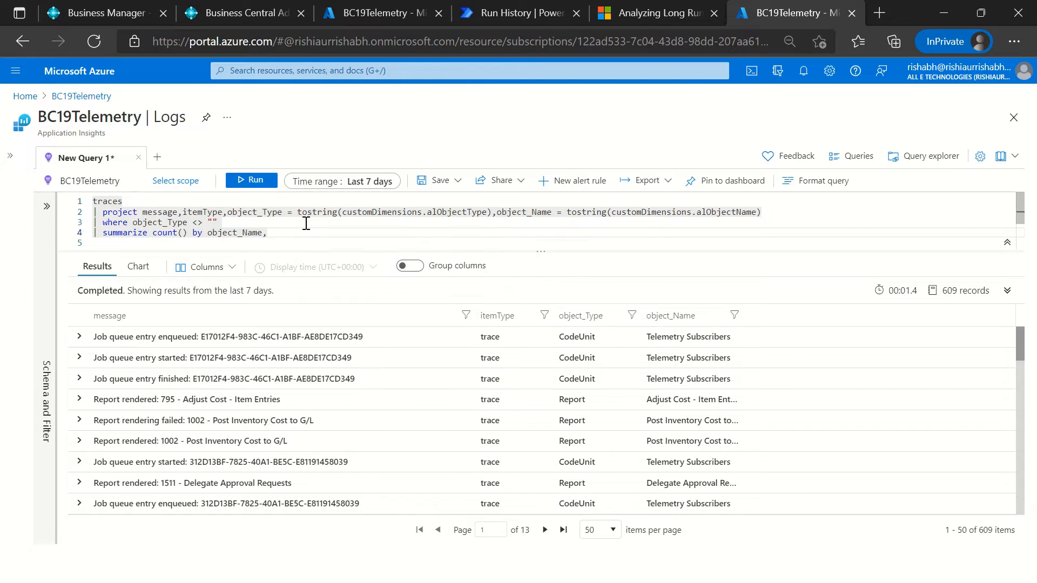
Step: Run the summarized query and widen the object_Name column in the results
click(250, 180)
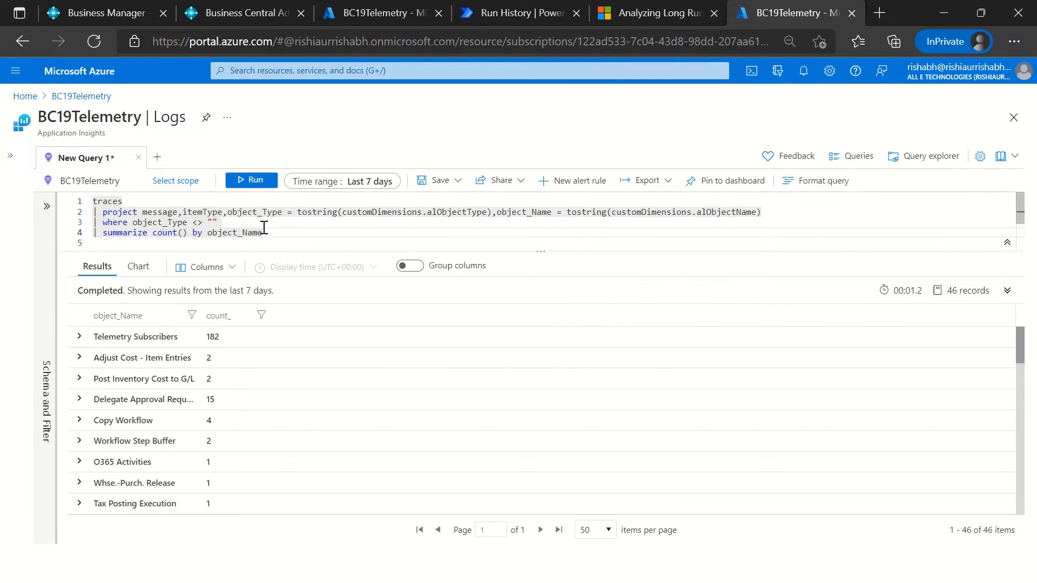
click(217, 338)
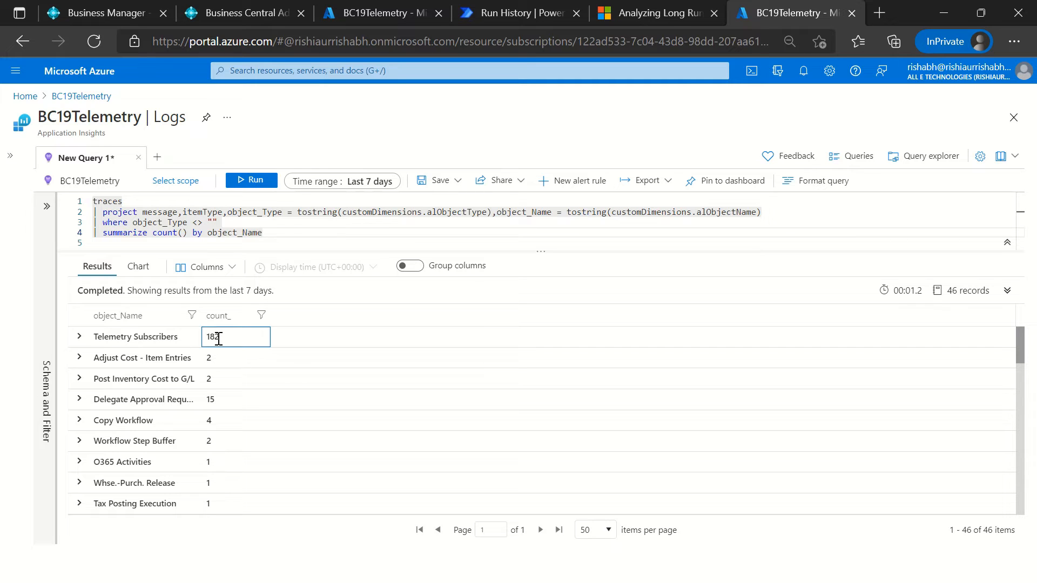
drag(230, 345, 219, 435)
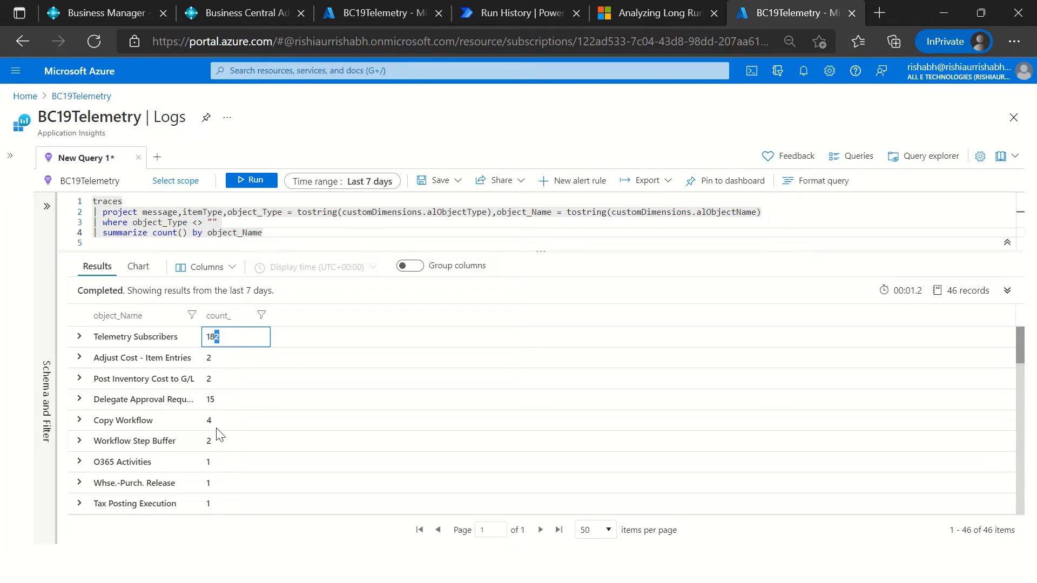
click(80, 337)
click(80, 337)
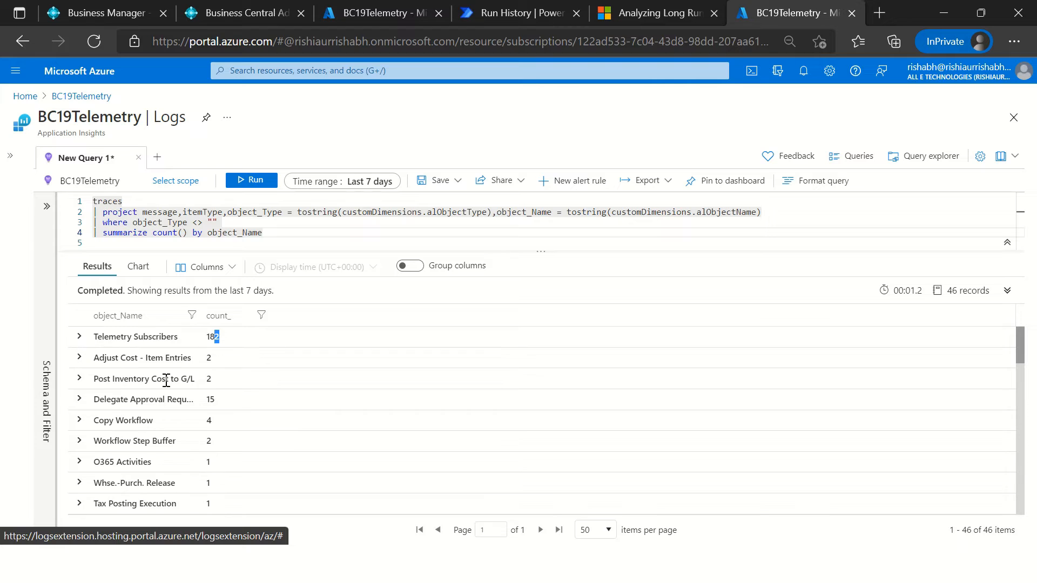
drag(198, 315, 262, 316)
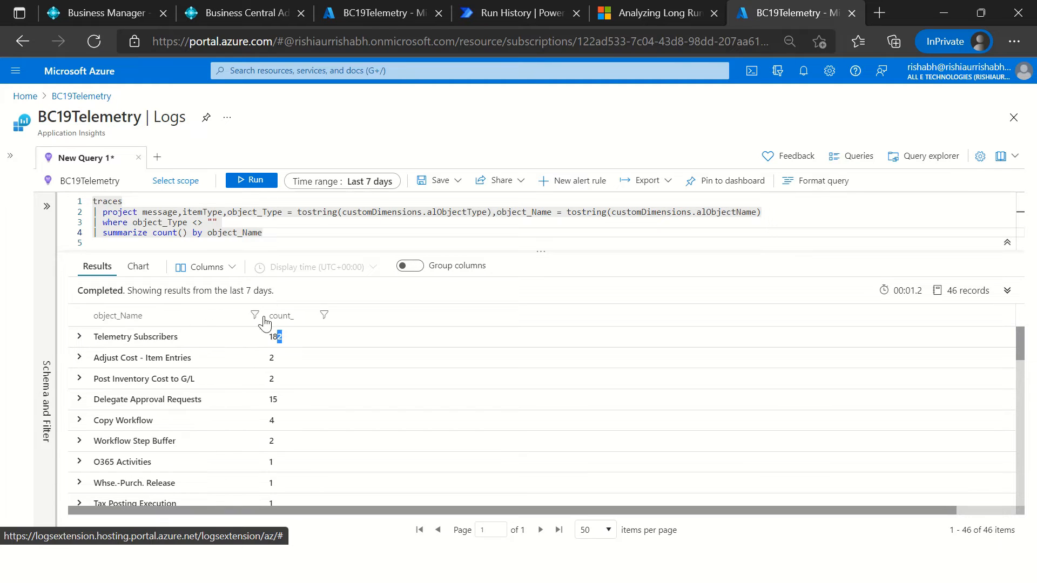
Step: Look through the summarized object names and their counts, including the Upgrade Tag Impl. row
scroll(203, 475, down, 5)
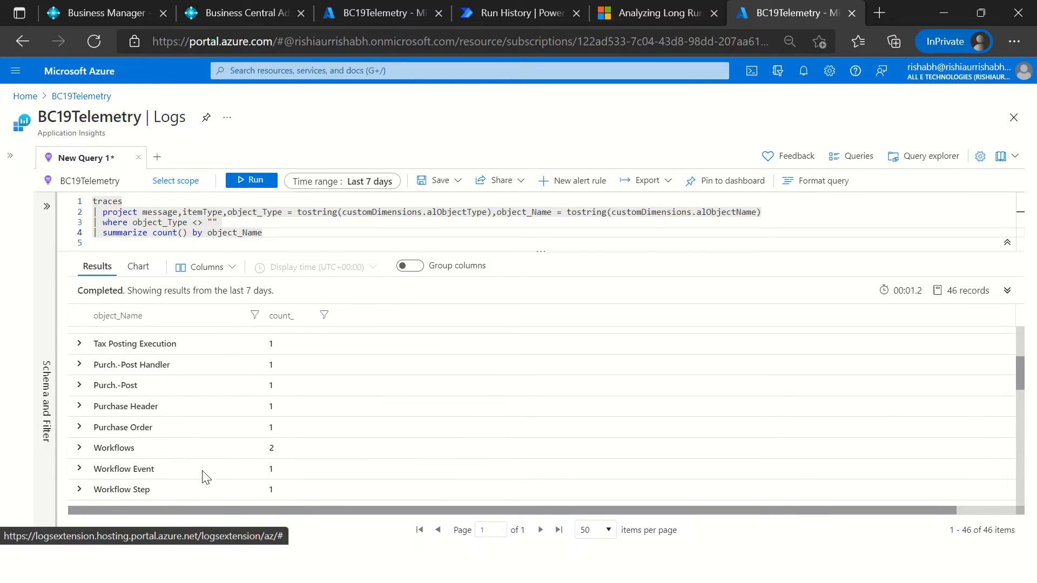
click(124, 396)
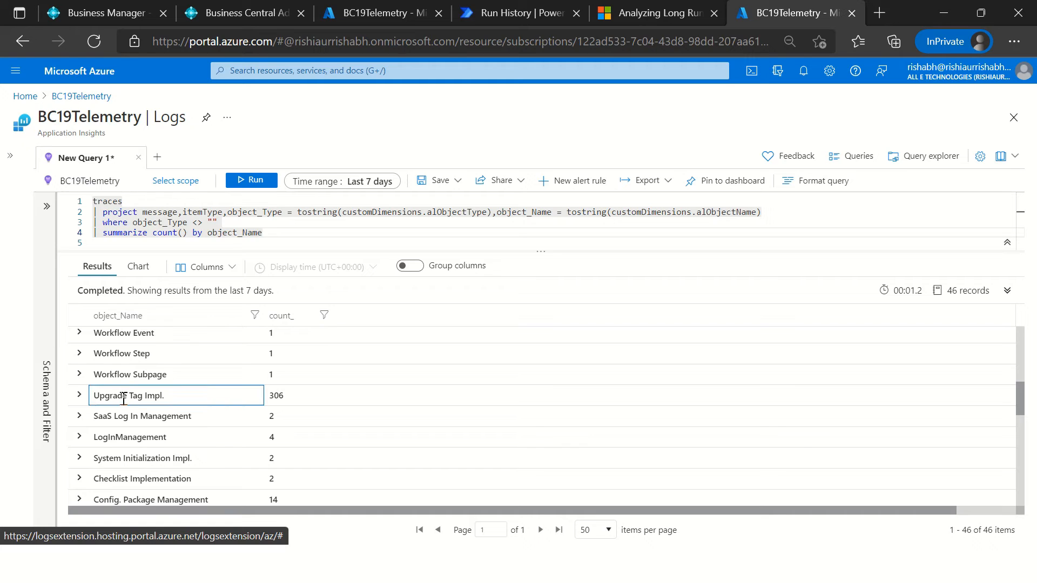
drag(189, 399, 95, 395)
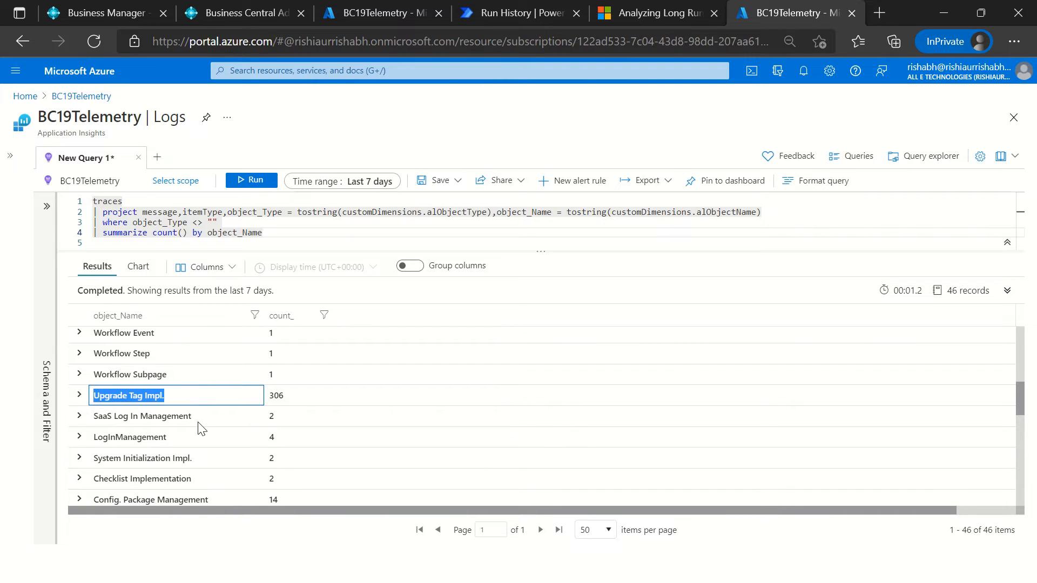
scroll(201, 429, down, 2)
scroll(273, 444, up, 1)
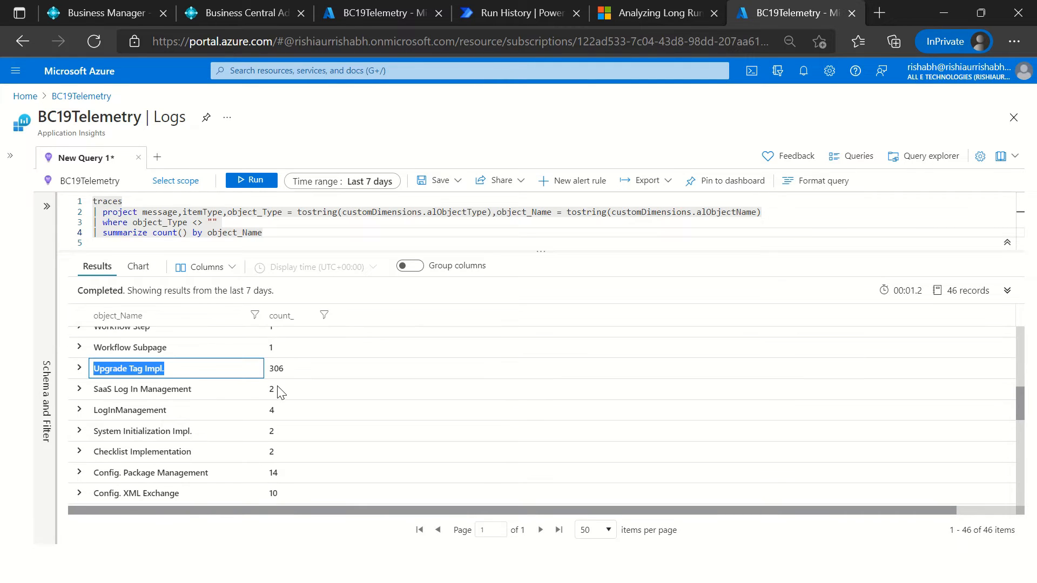
Step: Add the line render piechart below the summarize clause and run the query
click(282, 241)
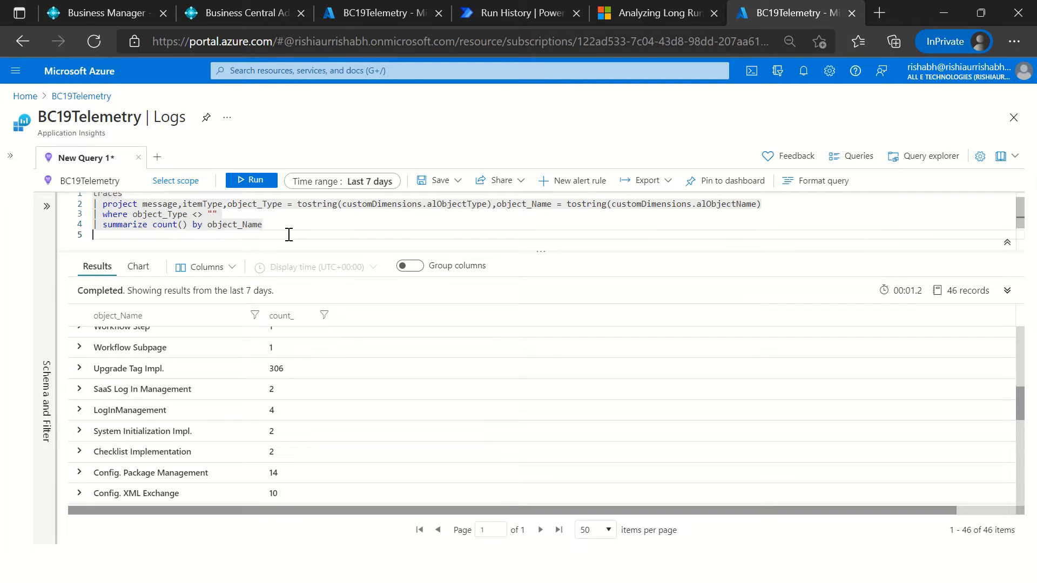
text(| ren)
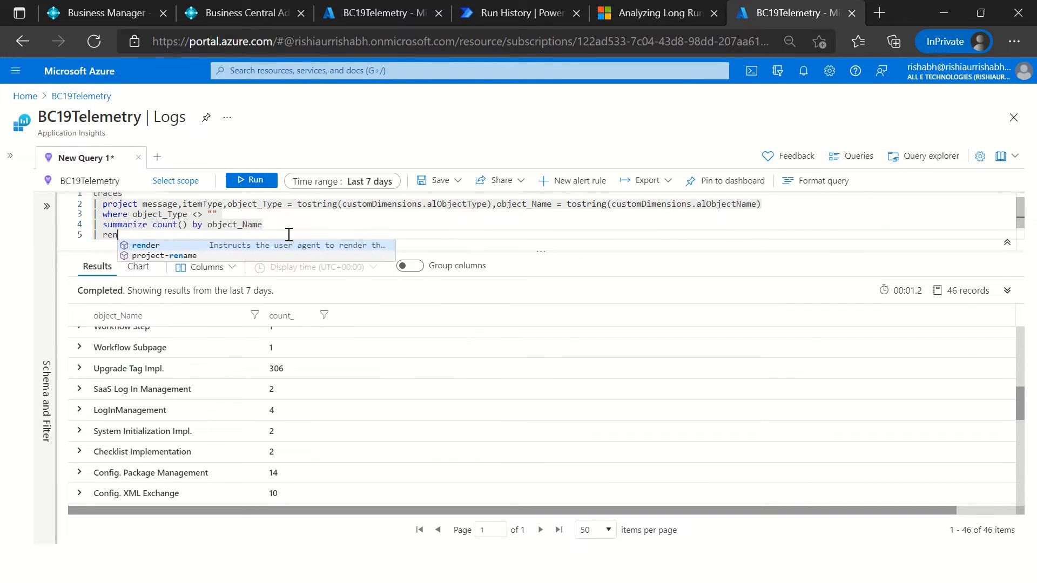
key(Tab)
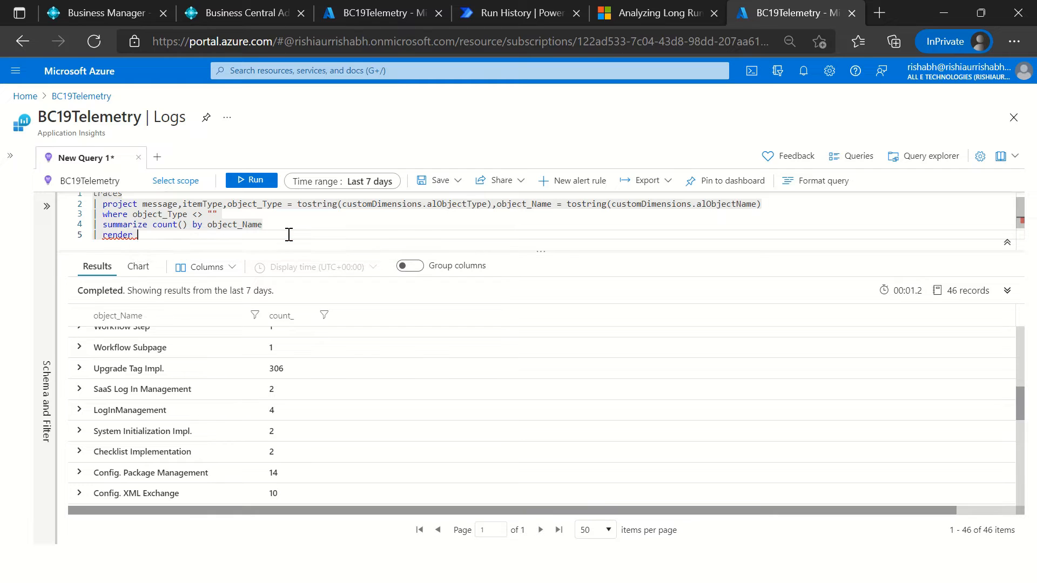
key(Down)
key(Down)
key(Down)
key(Down)
key(Down)
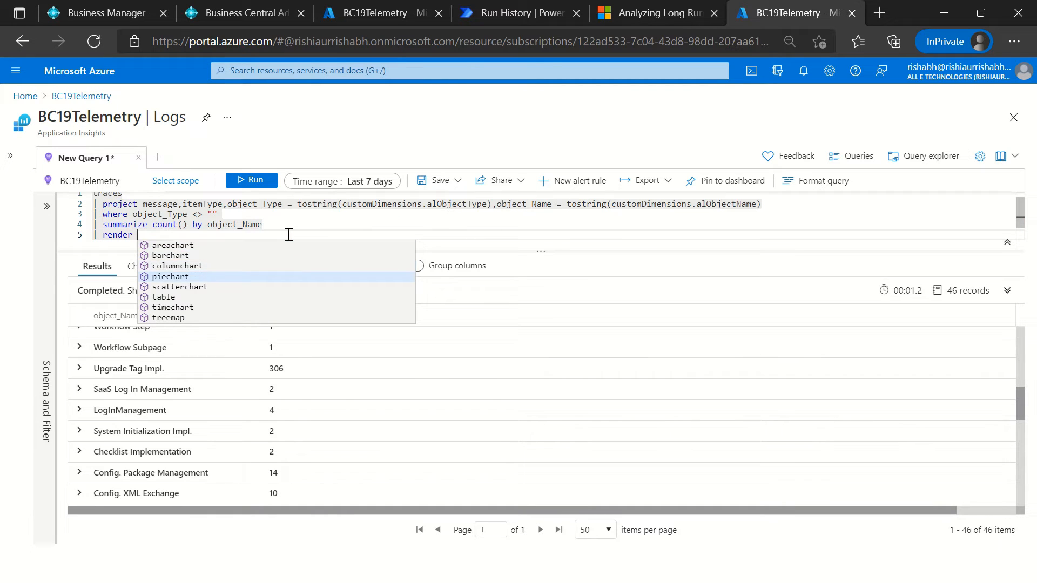
key(Up)
key(Up)
key(Down)
key(Down)
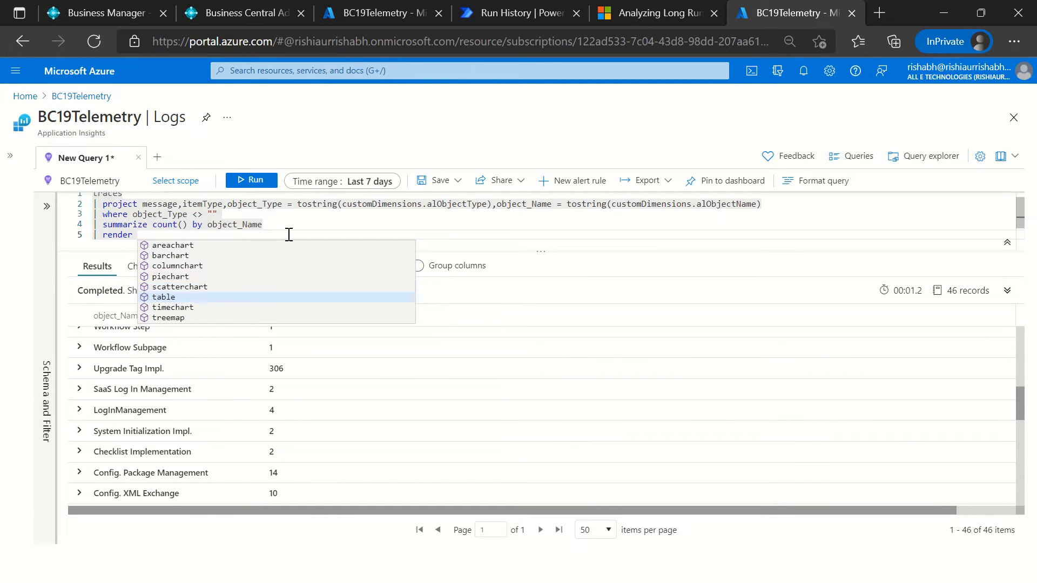
key(Up)
key(Up)
key(Tab)
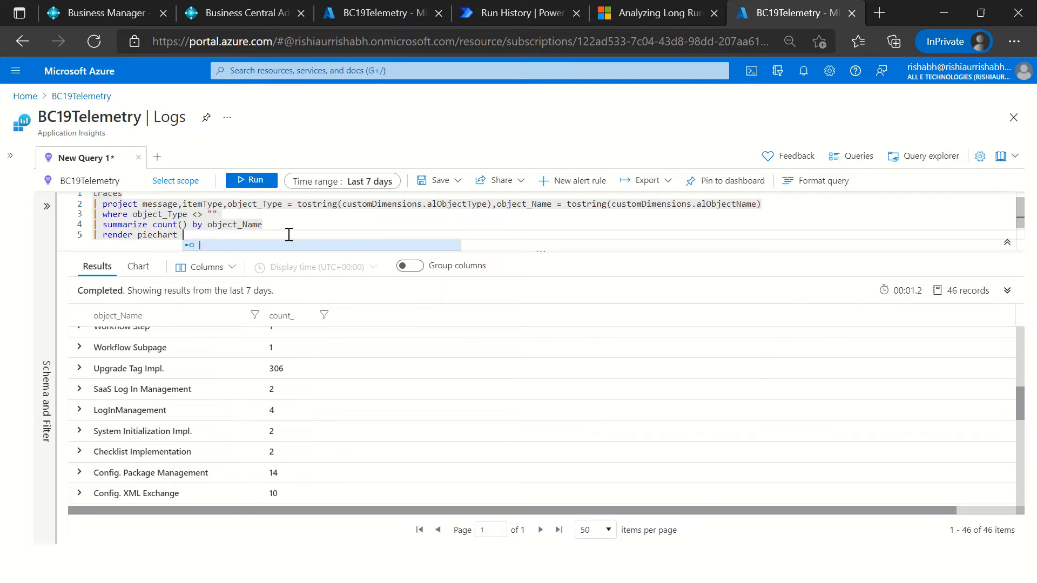
click(263, 182)
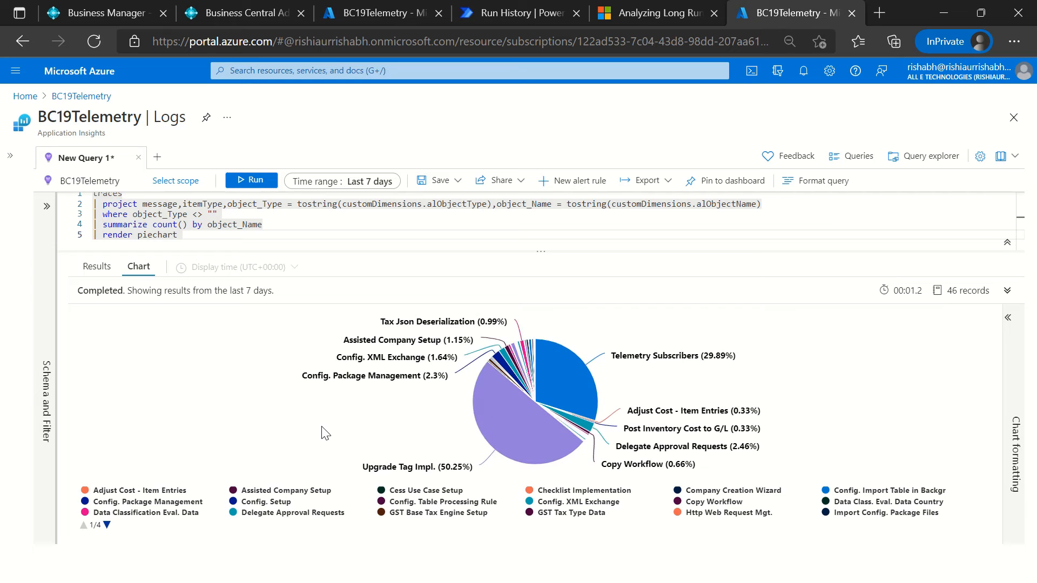
Step: Change the where condition to object_Type == "Report" and run the query
drag(241, 217, 238, 223)
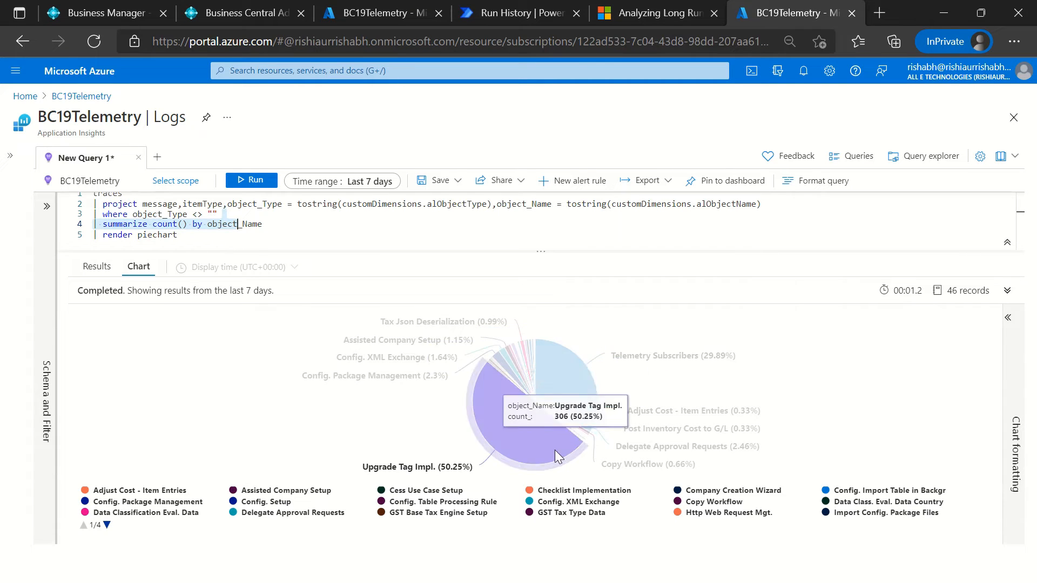
click(209, 215)
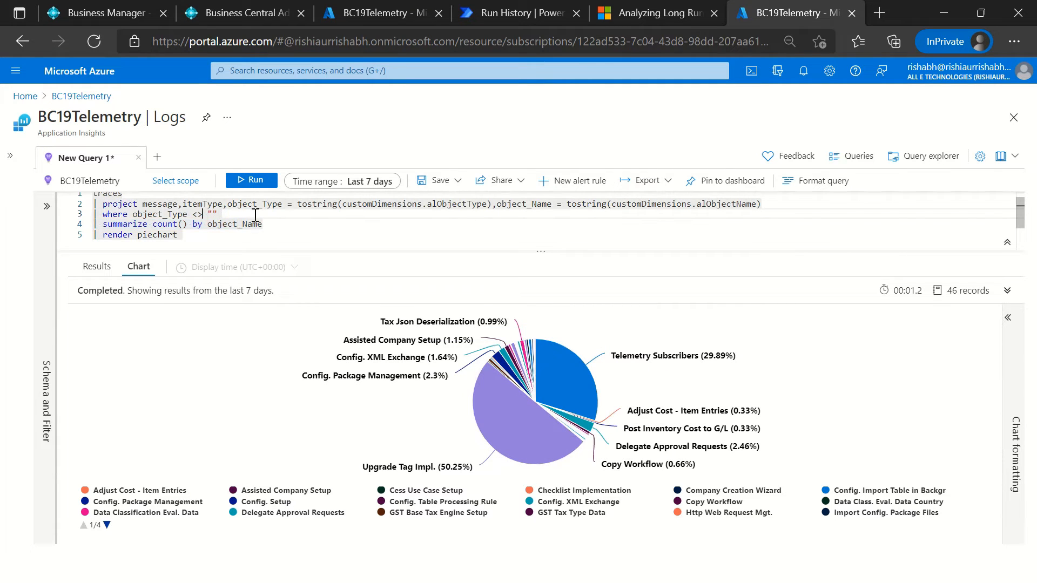
key(BackSpace)
key(BackSpace)
text(==)
click(237, 181)
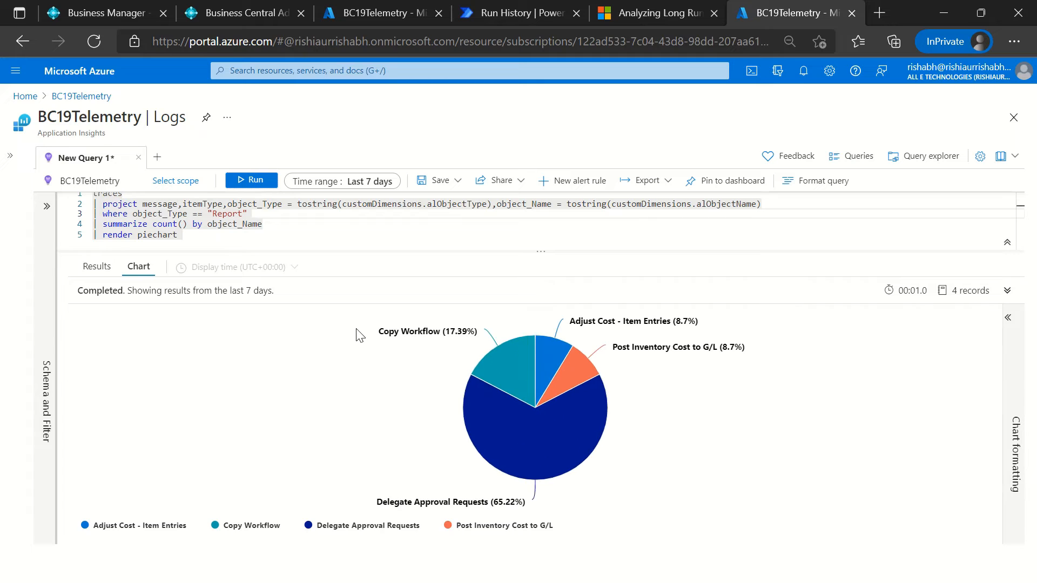
Step: Open the custom time range options, but set the query's time range to Last 30 minutes
mouse_move(511, 409)
mouse_move(590, 447)
click(219, 234)
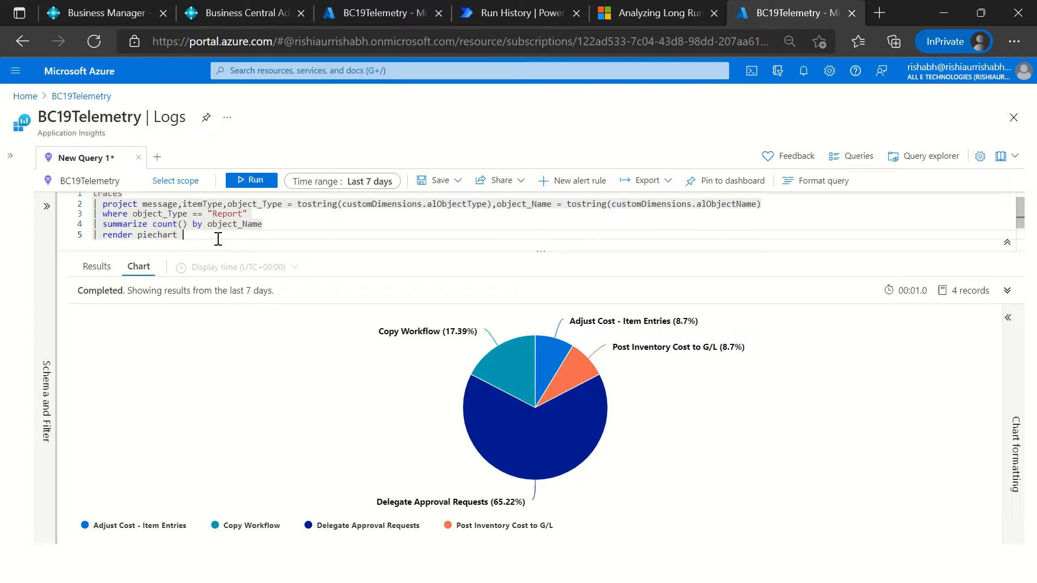
click(364, 181)
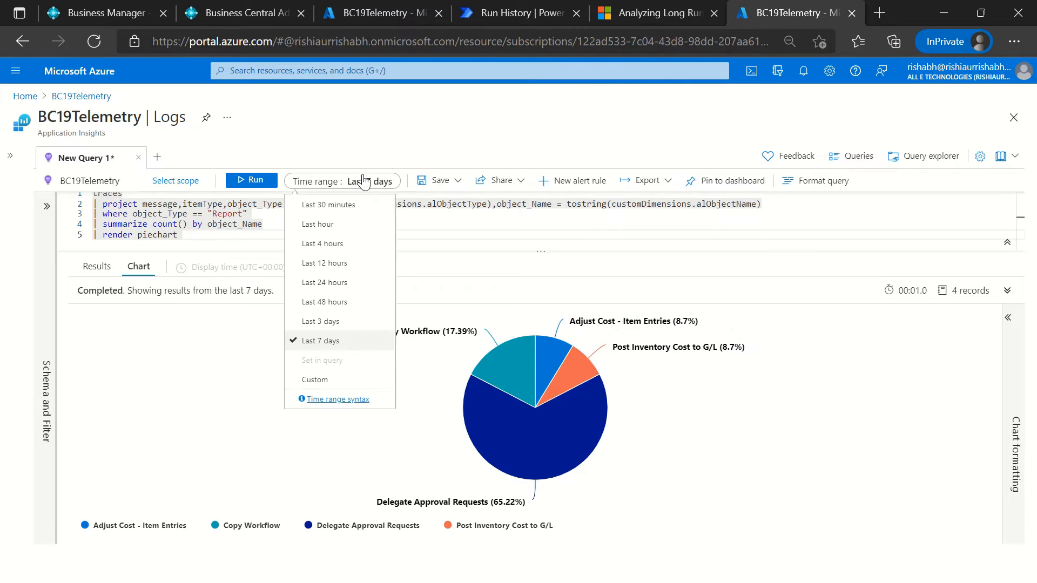
click(327, 380)
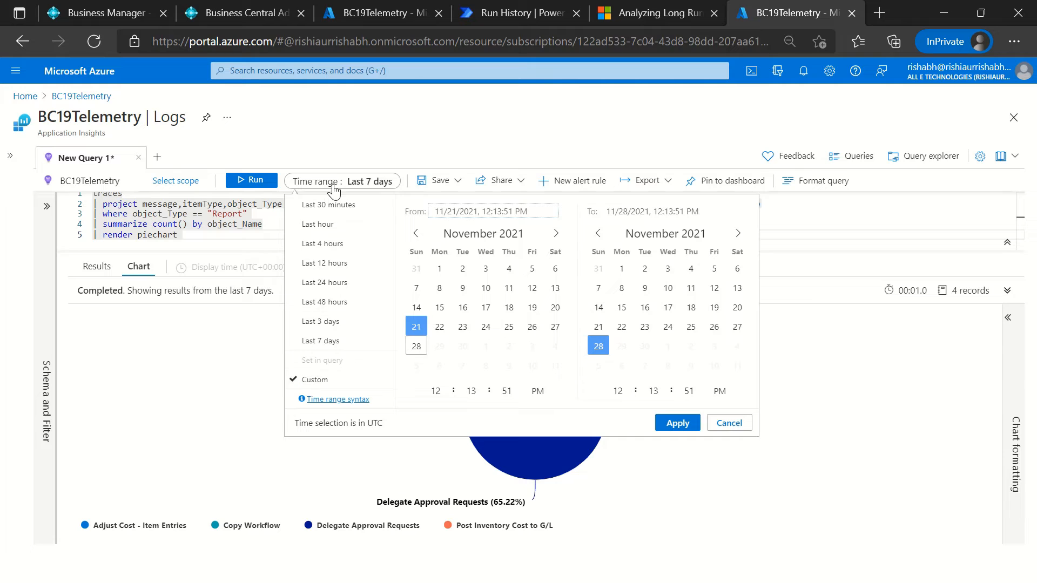
click(324, 208)
click(329, 222)
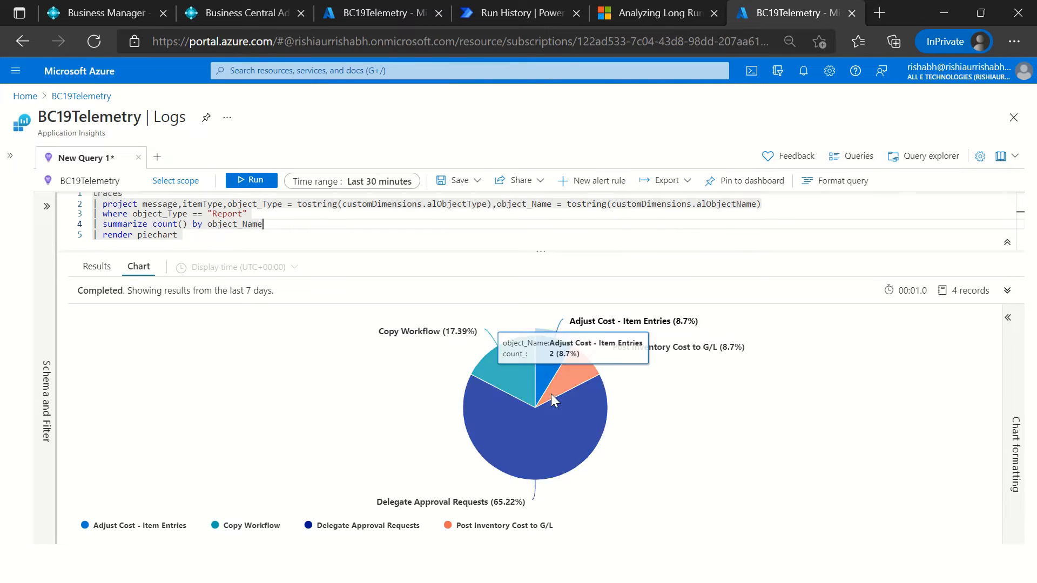
Step: Switch from the pie chart to the results table and turn on column grouping
mouse_move(540, 452)
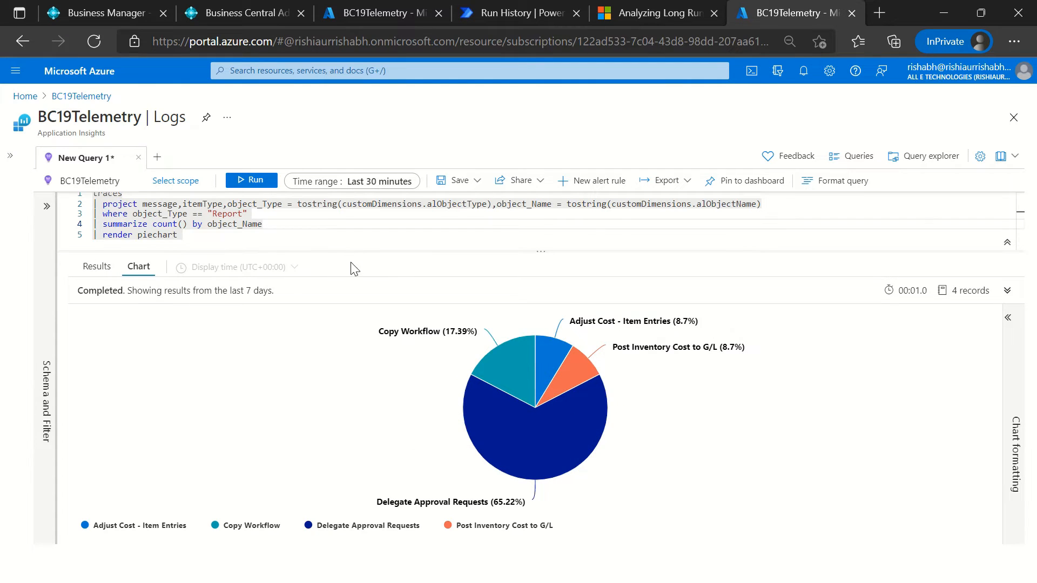
triple_click(351, 292)
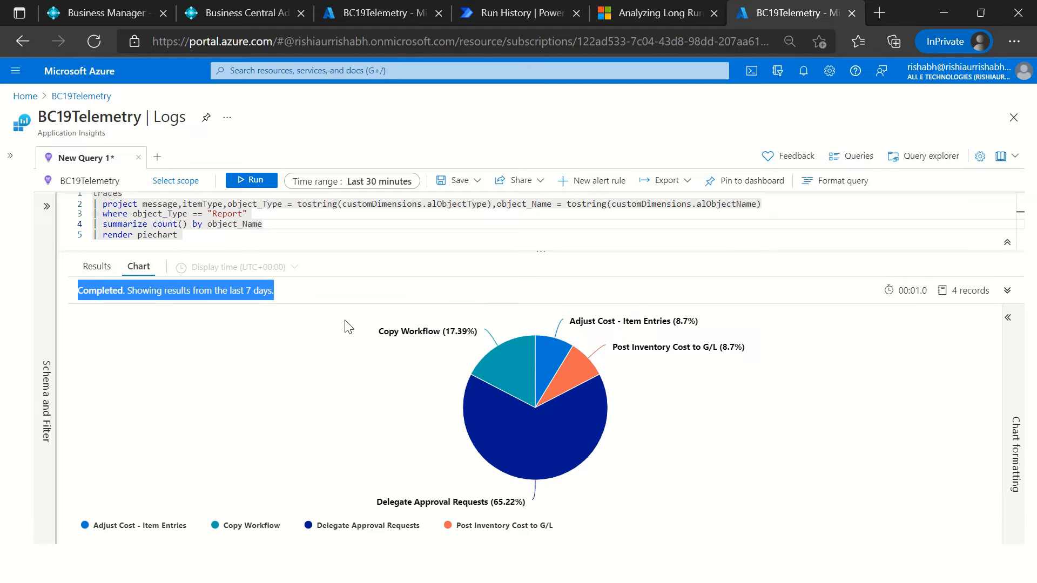
click(312, 293)
click(98, 267)
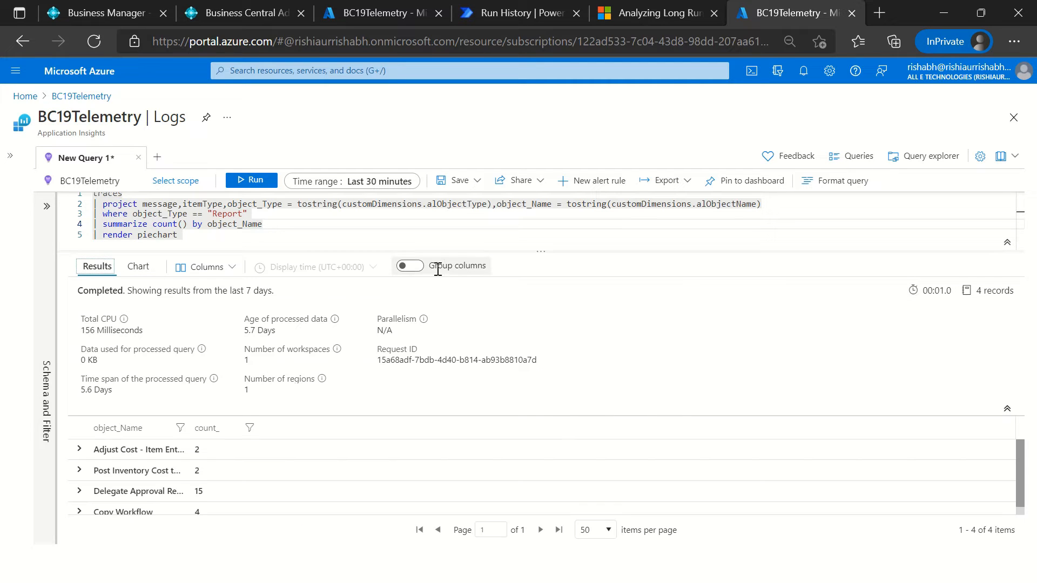
click(251, 414)
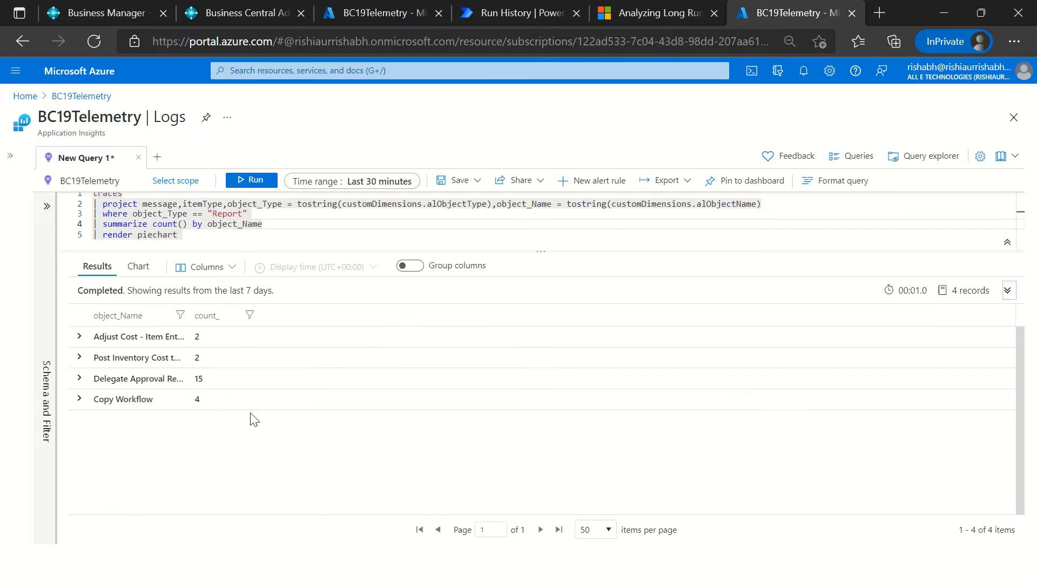
click(412, 269)
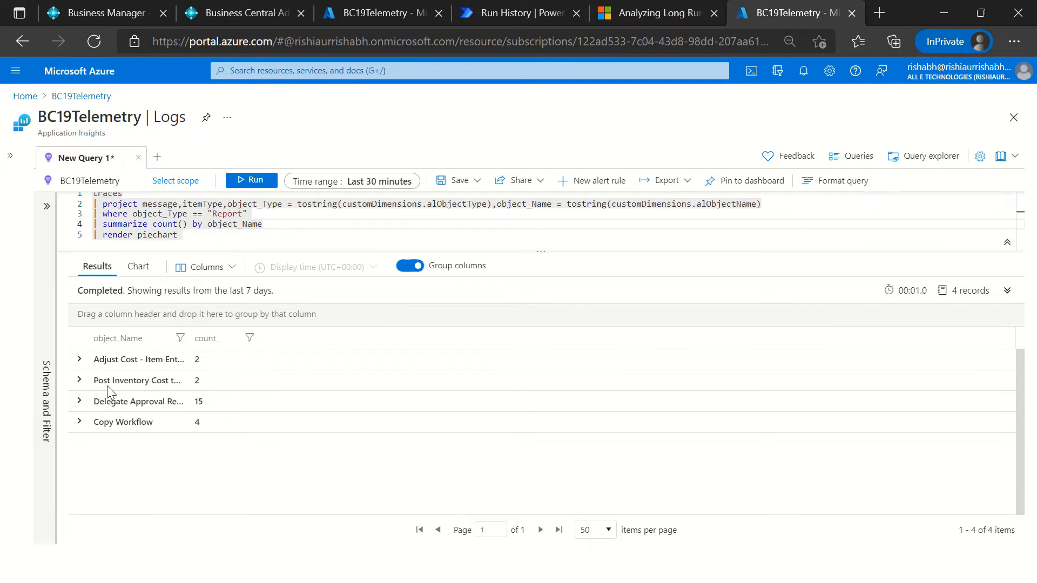
Step: Comment out the summarize and render lines with // and run the query
click(237, 204)
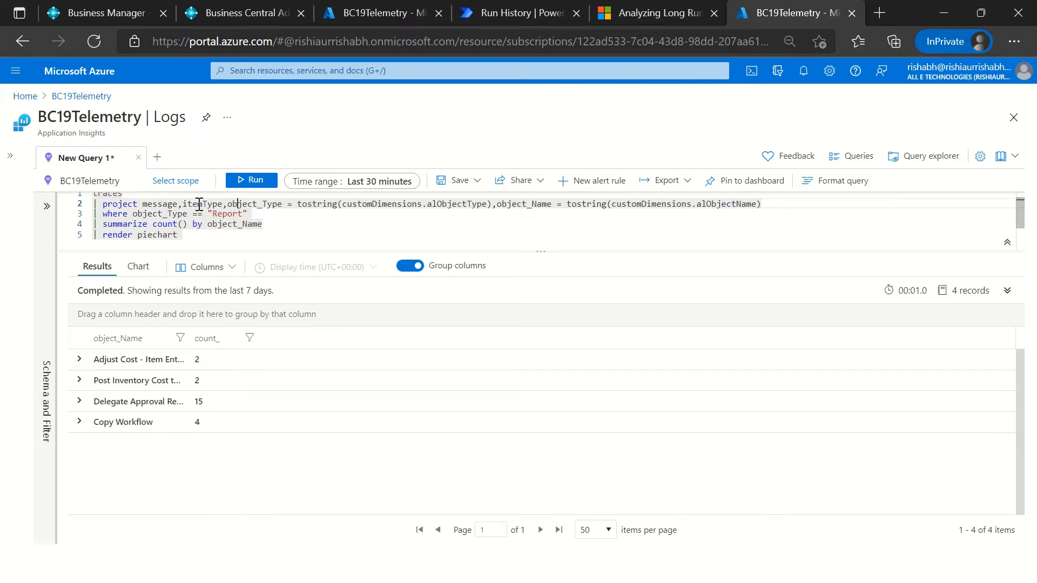
click(104, 204)
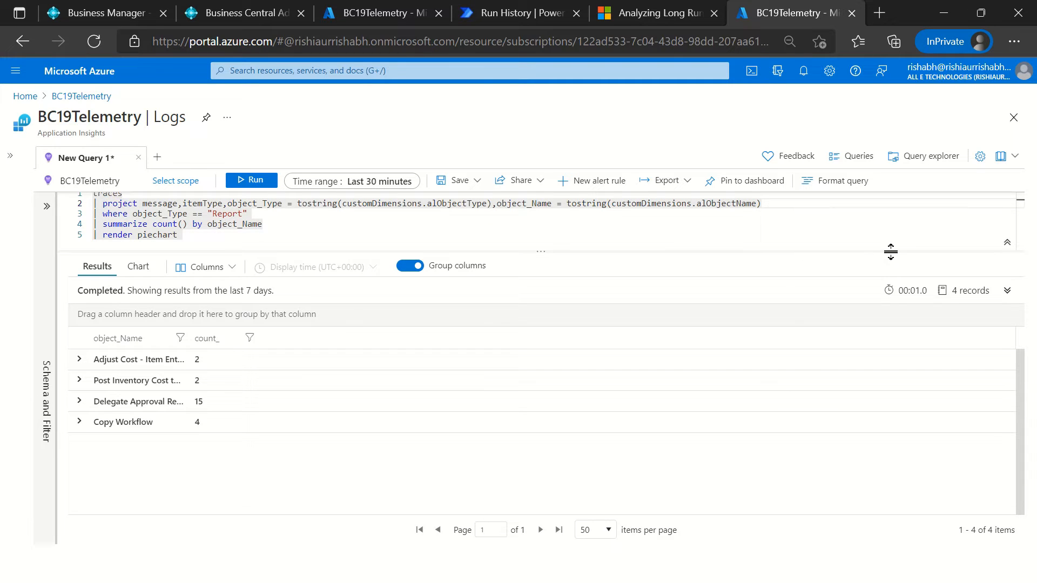
key(Down)
key(Down)
text(//)
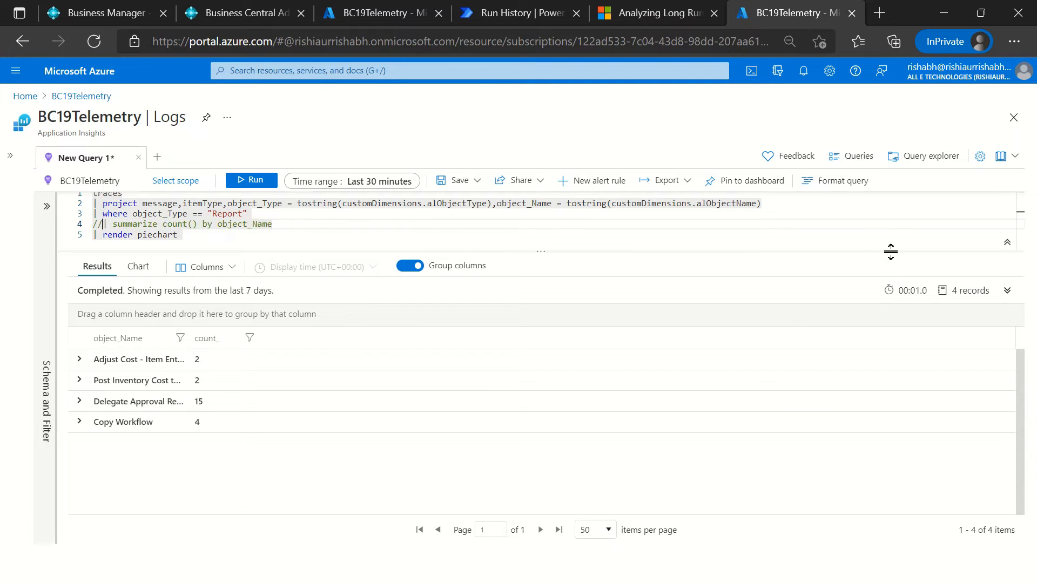
key(Down)
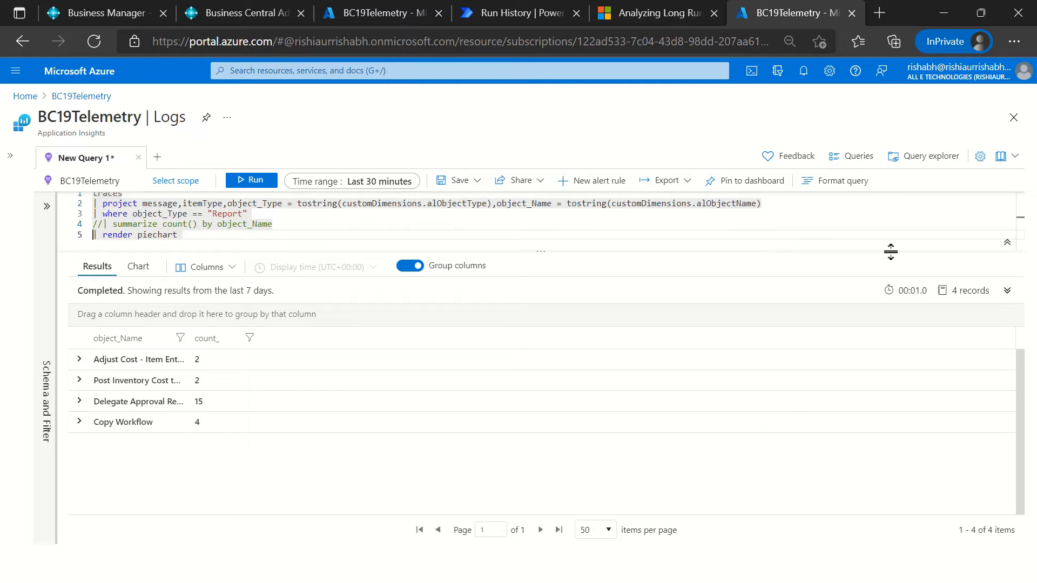
text(//)
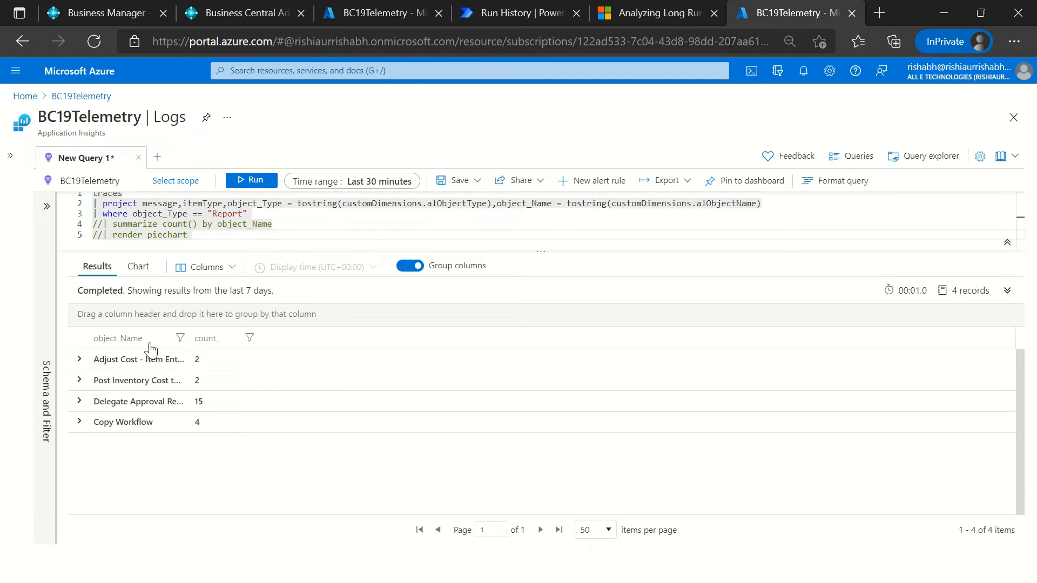
click(244, 180)
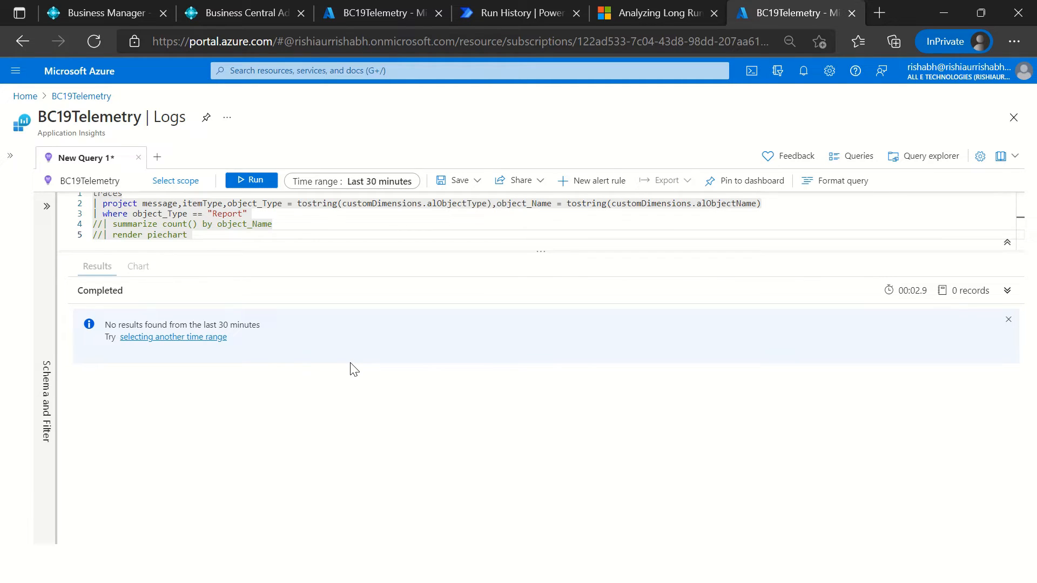
Step: Set the time range to Last 7 days and run the query again
click(370, 181)
click(339, 344)
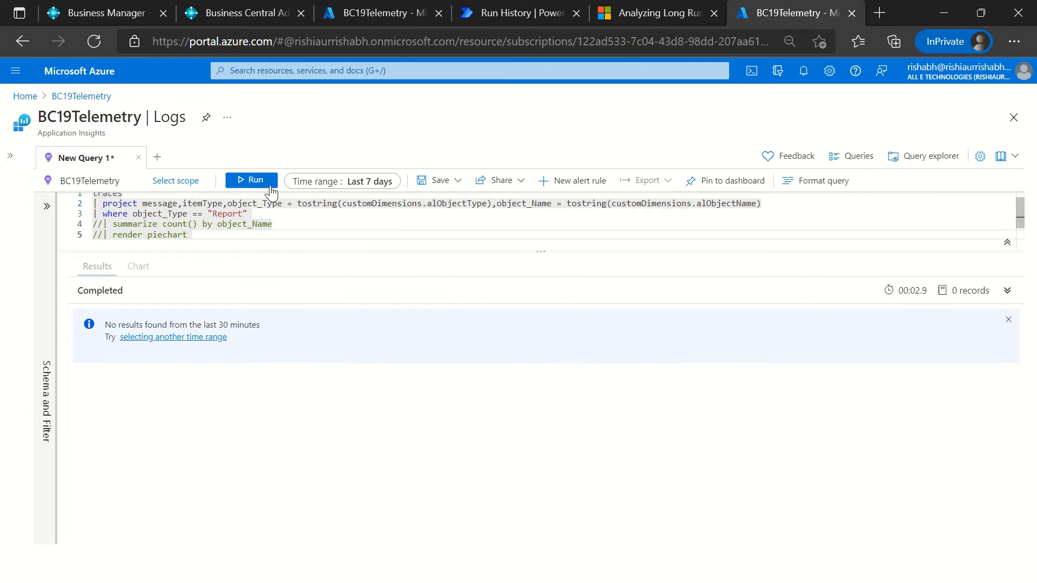
click(270, 186)
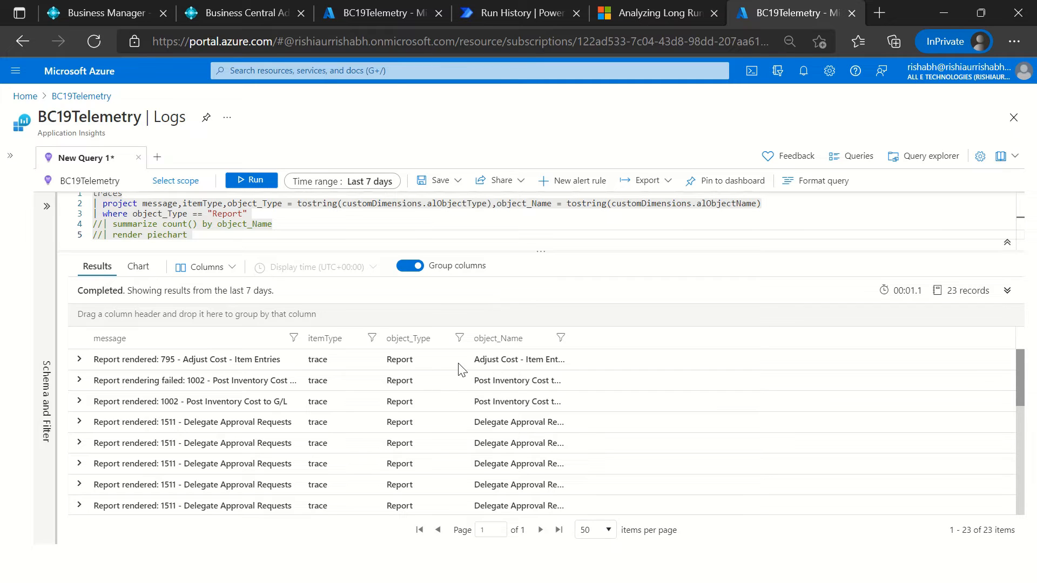
Step: Group the results by object_Type, and collapse and re-expand the Report group
click(418, 361)
click(419, 344)
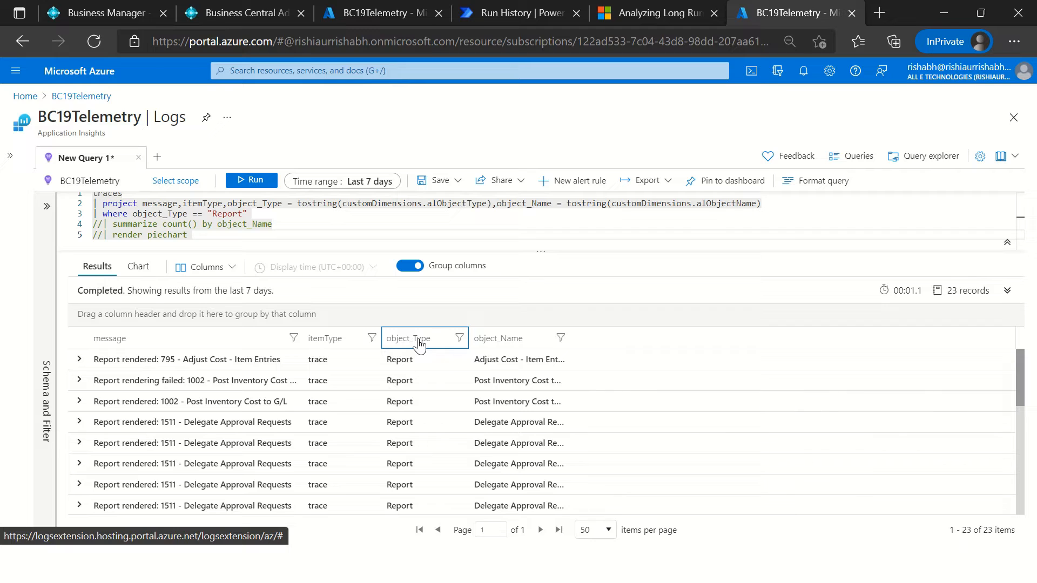
drag(419, 344, 120, 316)
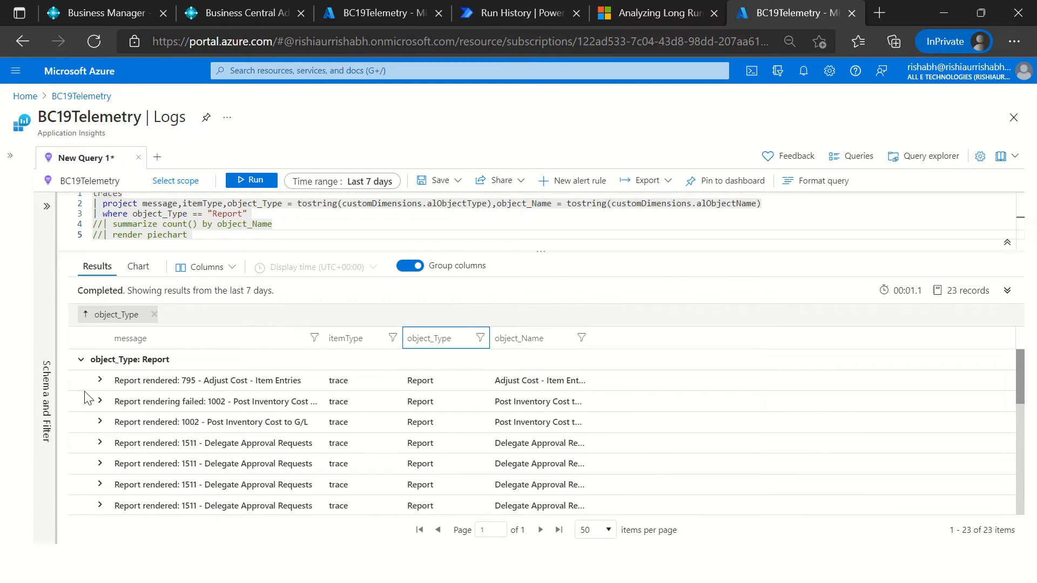
click(81, 359)
click(81, 359)
Step: Comment out the where line that filters object_Type to "Report" and run the query
click(245, 222)
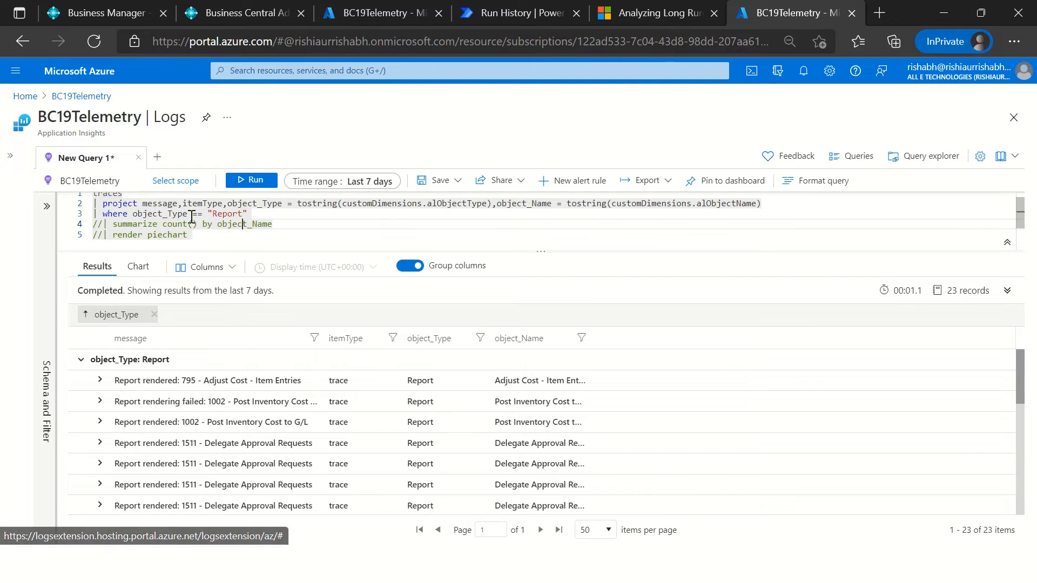
click(191, 216)
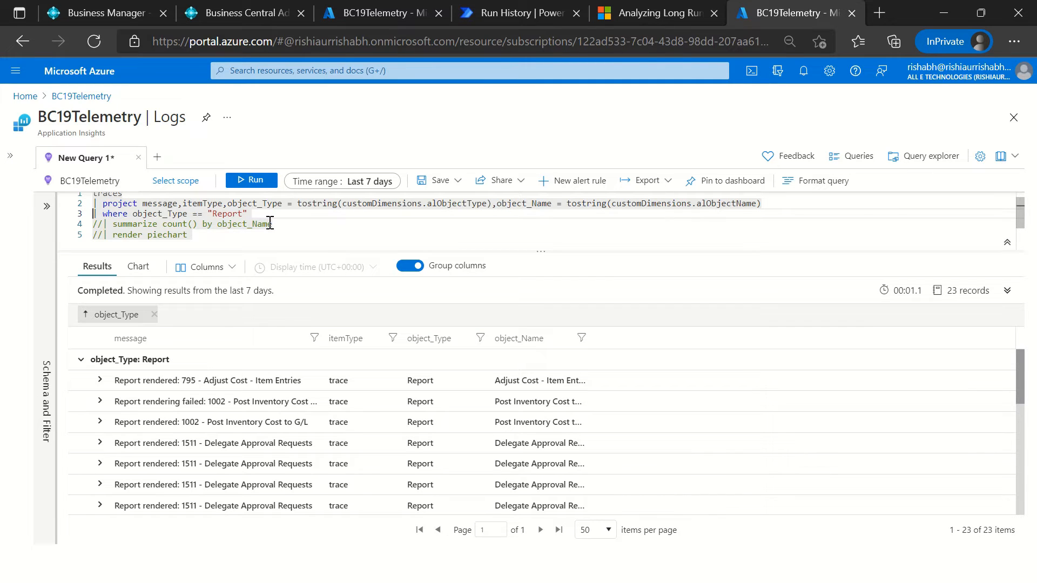
text(//)
click(238, 182)
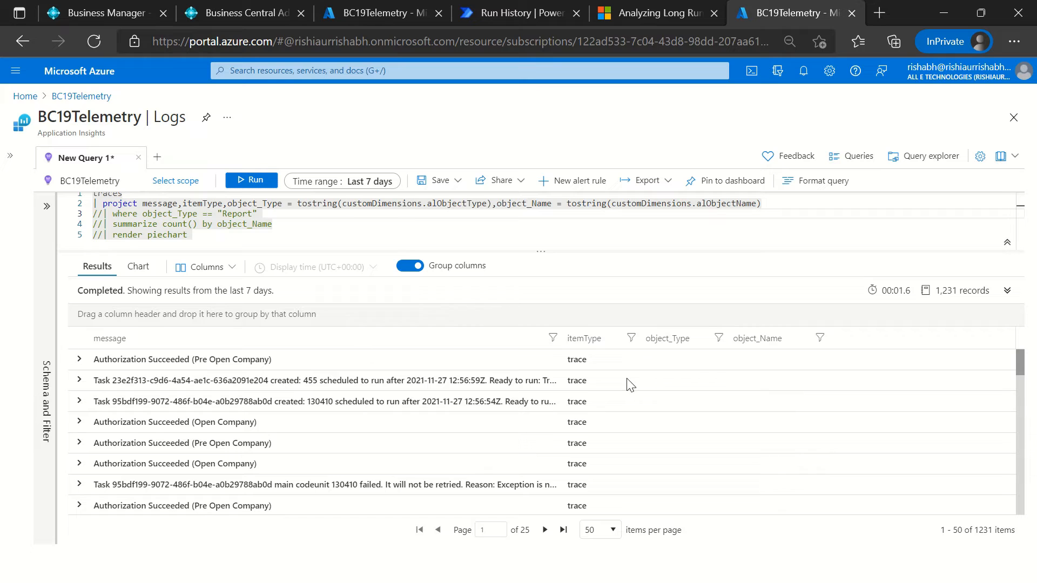
Step: Group the results by object_Type, and collapse and re-expand the group with the blank object type
drag(670, 348, 207, 316)
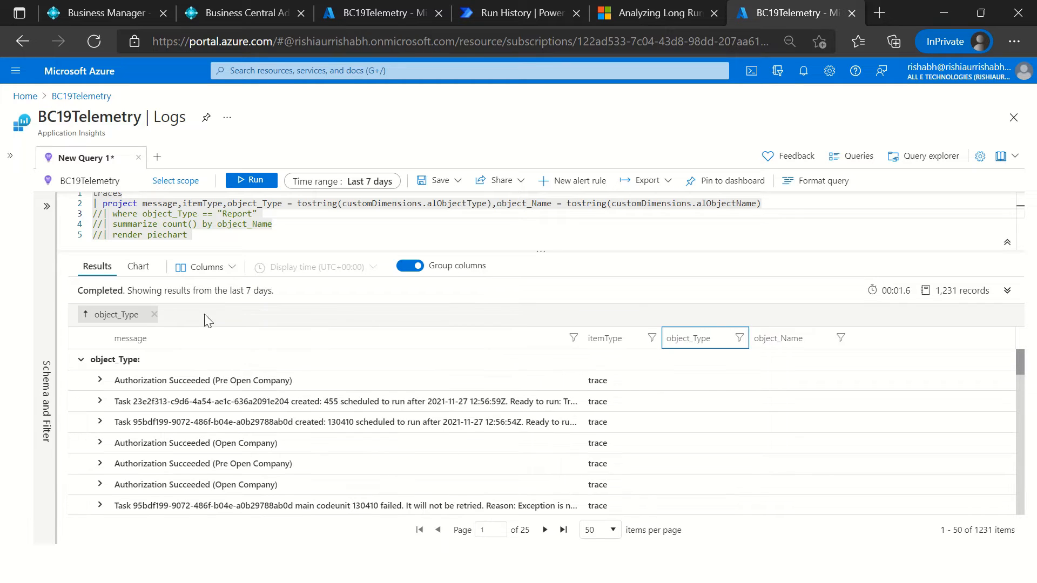
click(81, 360)
click(81, 359)
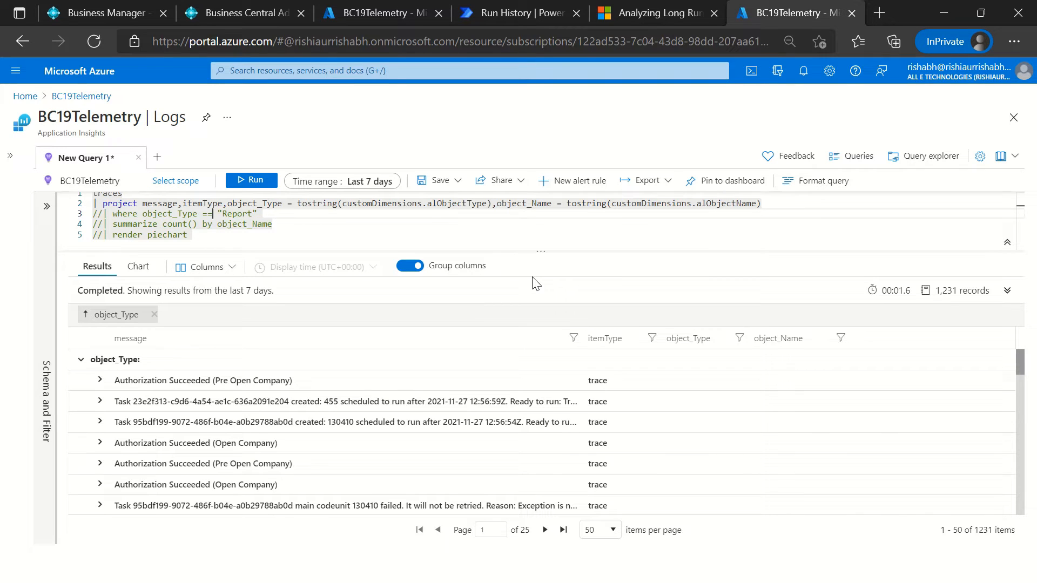
Step: Uncomment the where line, change its condition to object_Type <> "" and run the query
key(ctrl+slash)
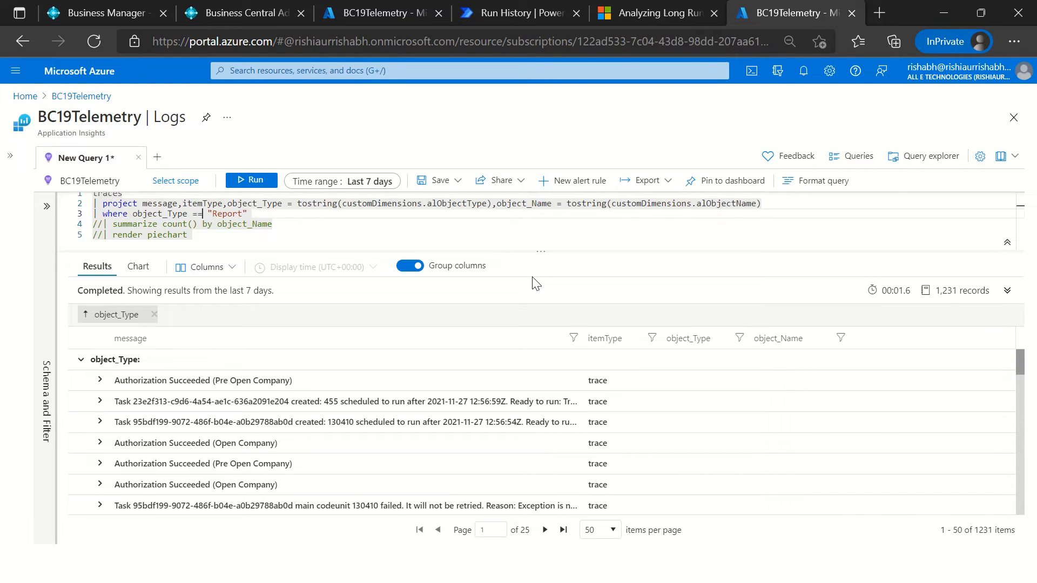
key(BackSpace)
key(BackSpace)
text(<>)
key(ctrl+Delete)
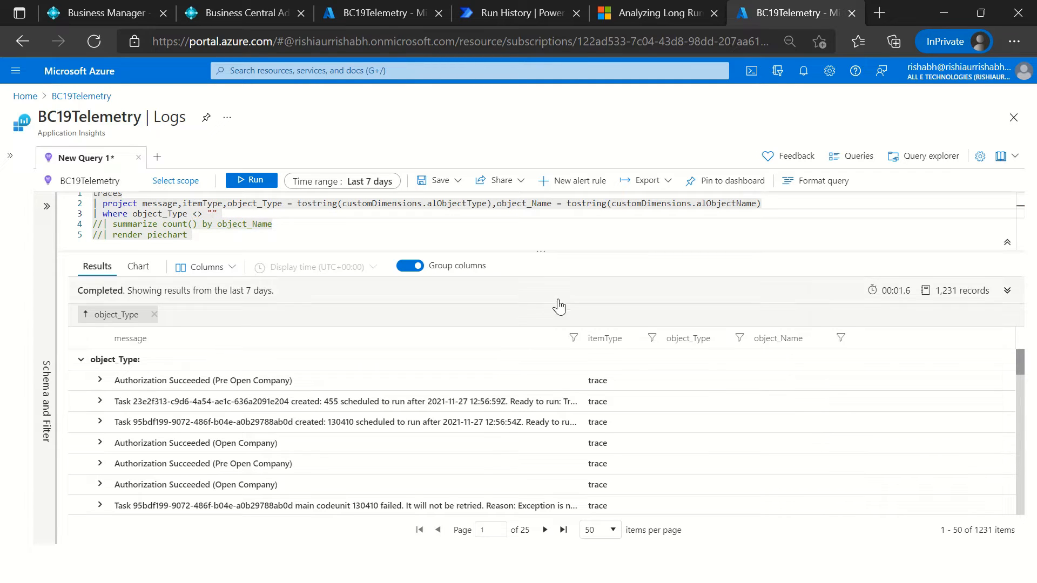
click(262, 180)
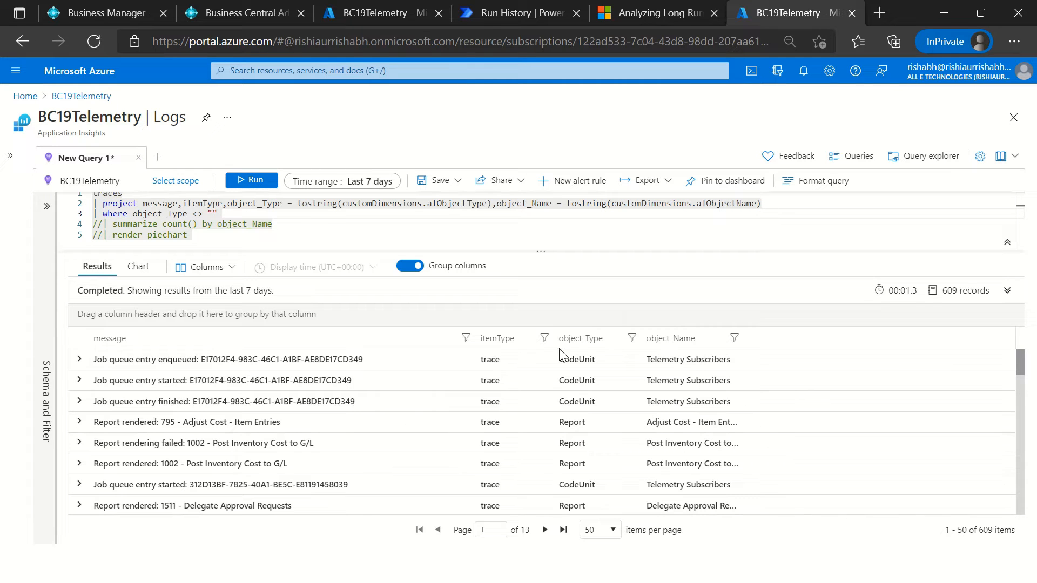
Step: Group the non-blank results by object_Type and look through the grouped rows on the first page
drag(594, 341, 248, 321)
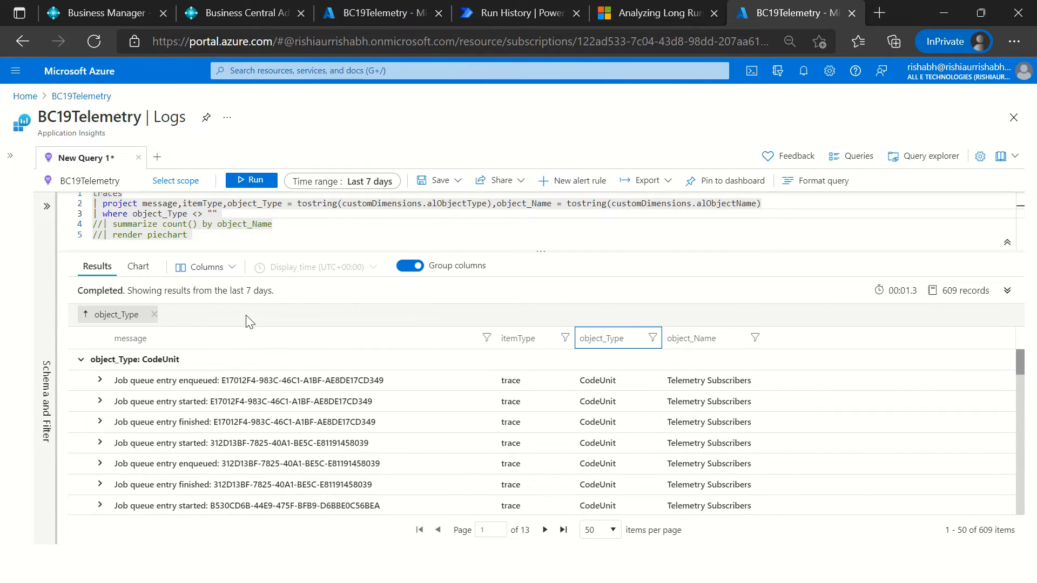
scroll(203, 398, down, 15)
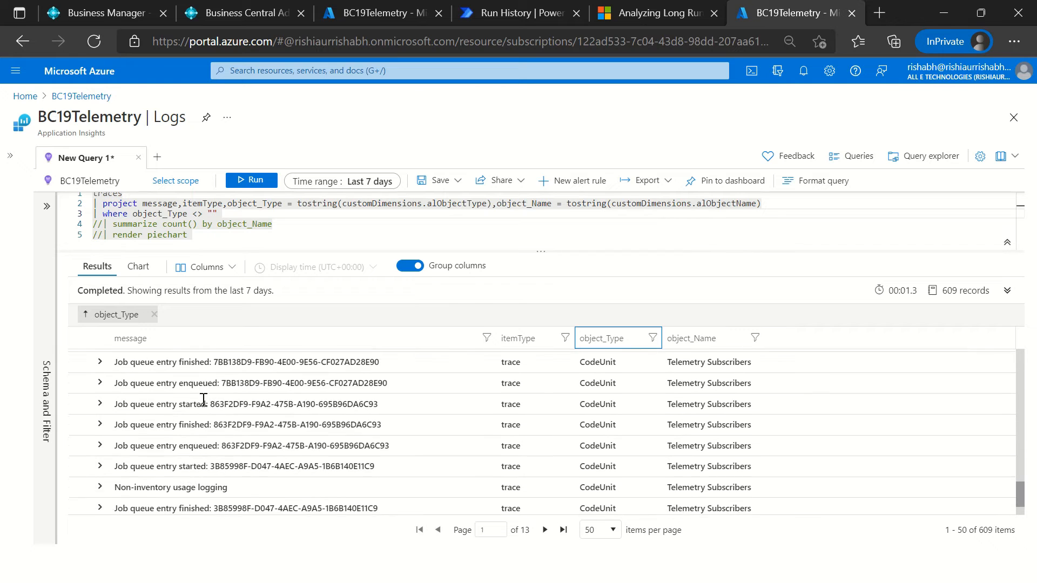
scroll(205, 397, up, 5)
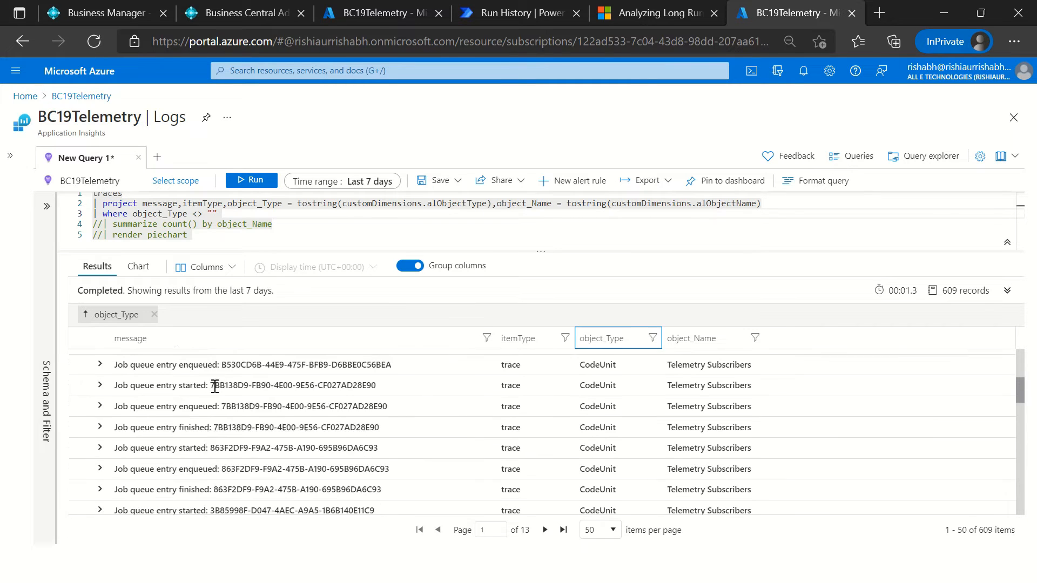
scroll(391, 381, up, 3)
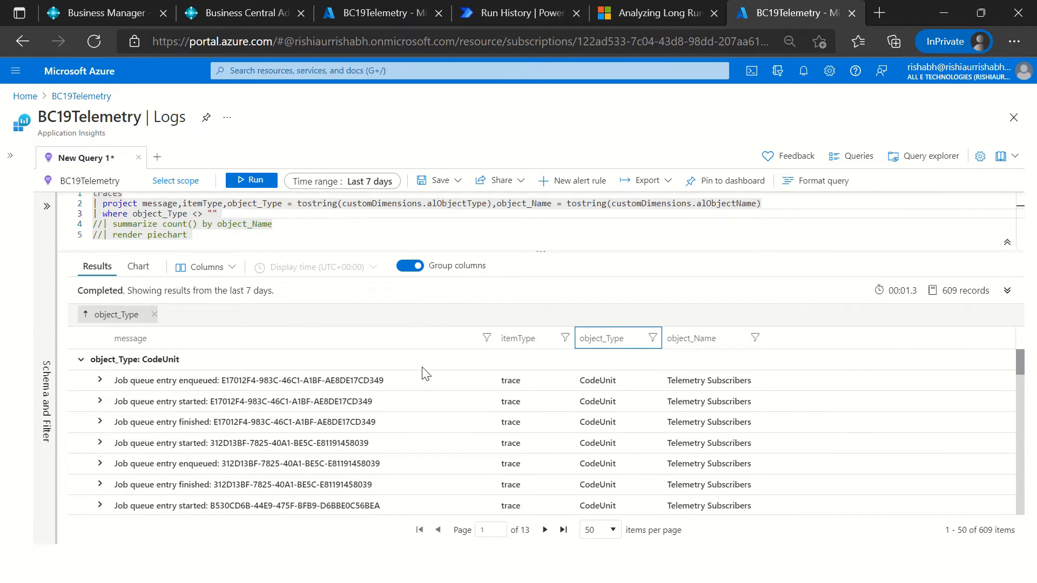
drag(1021, 373, 1035, 557)
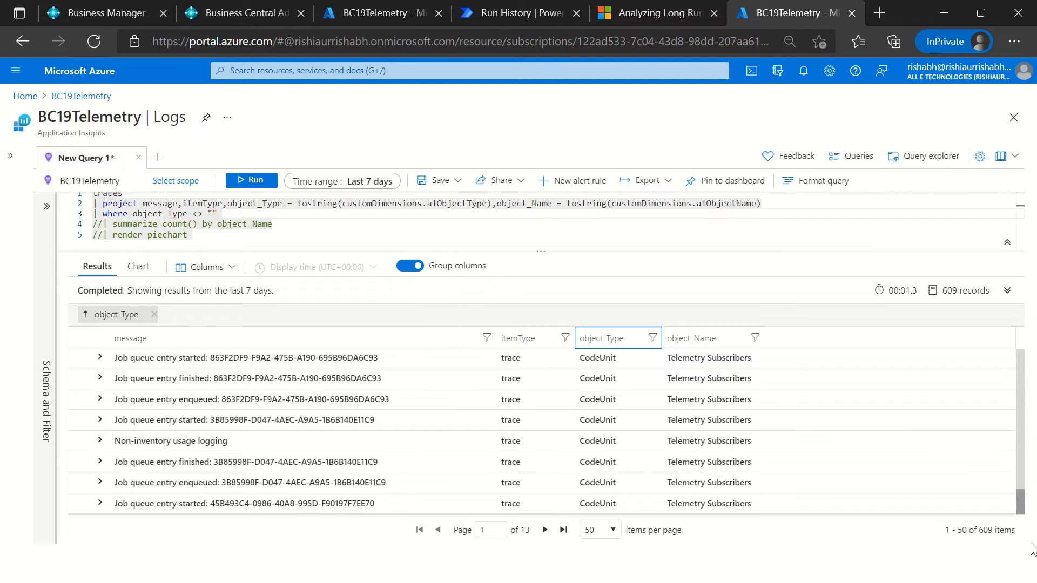
drag(1027, 505, 562, 308)
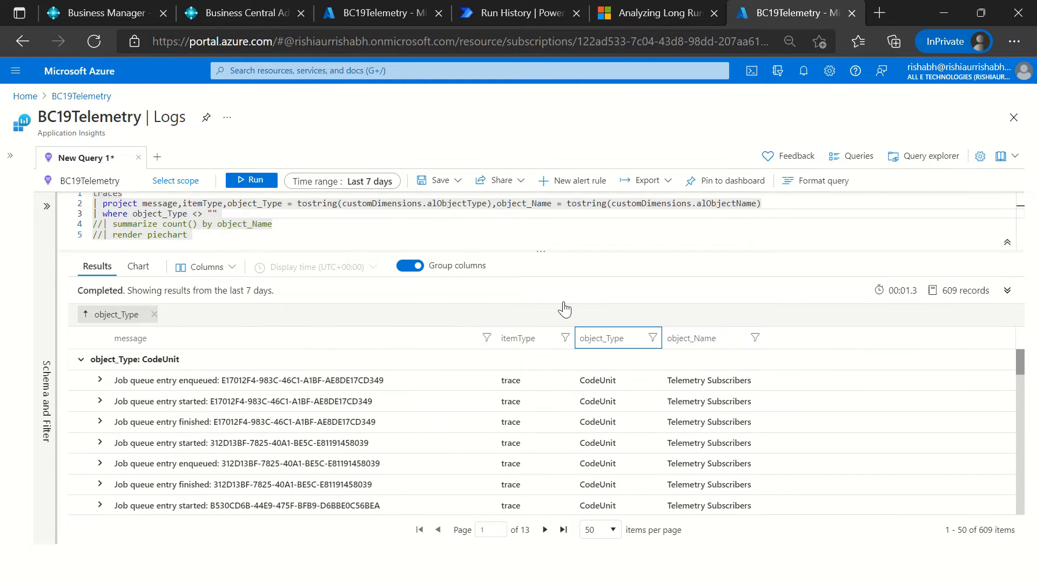
Step: Enlarge the query editor and set the where line's comparison value to "Report"
click(213, 224)
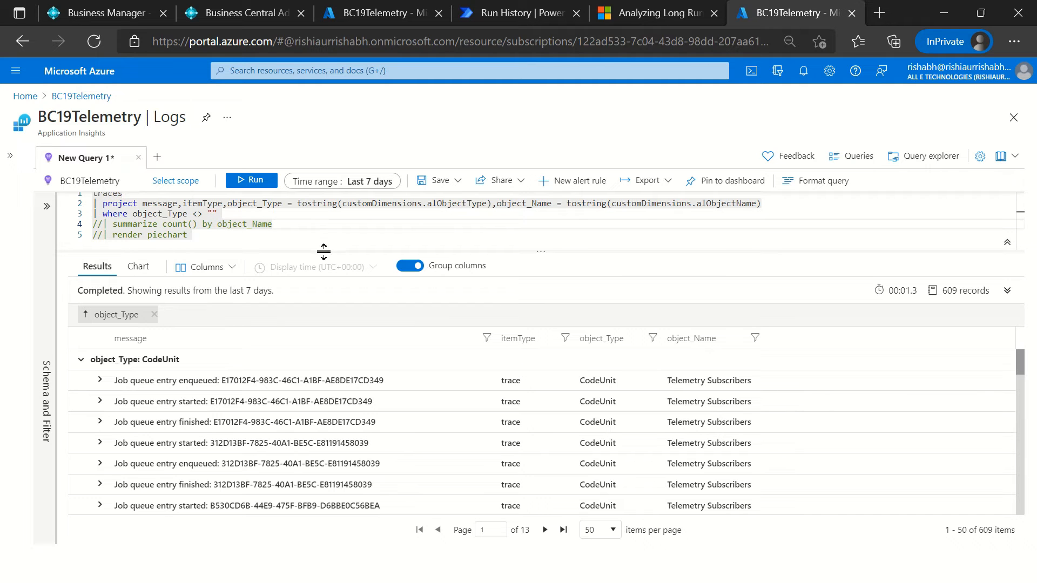
drag(325, 252, 322, 303)
click(439, 243)
scroll(432, 246, up, 1)
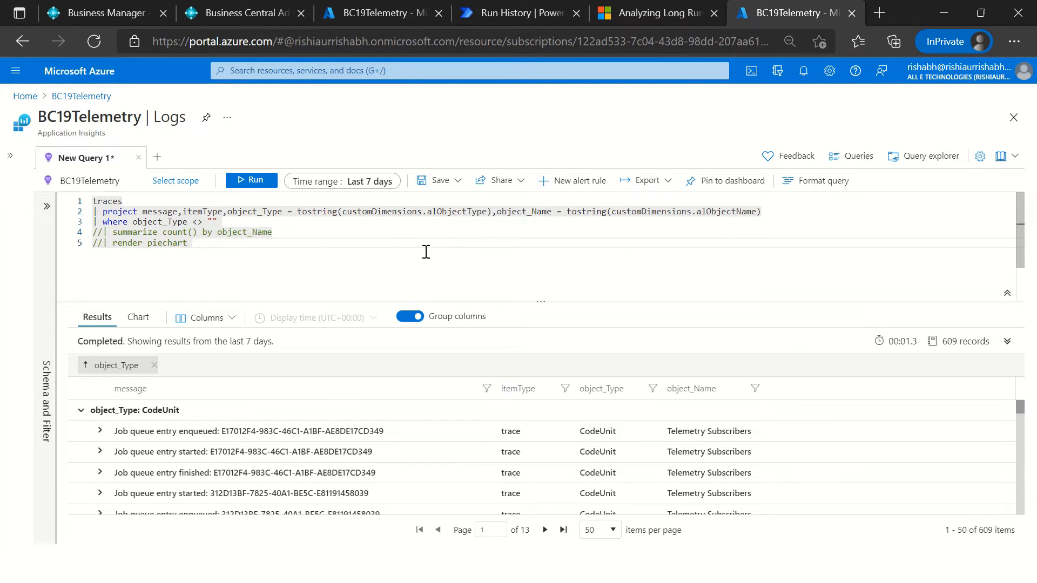
click(138, 229)
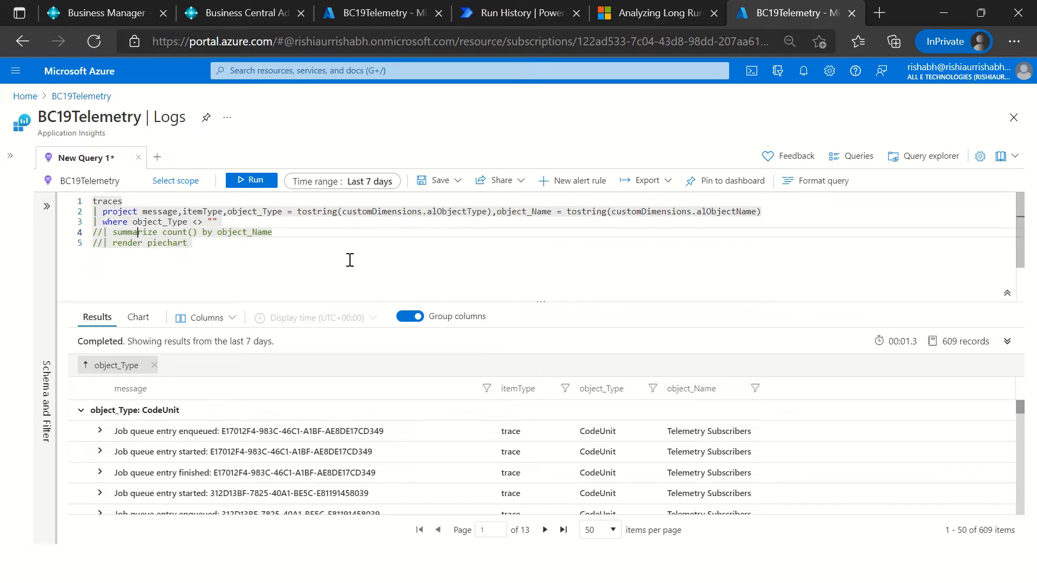
key(Up)
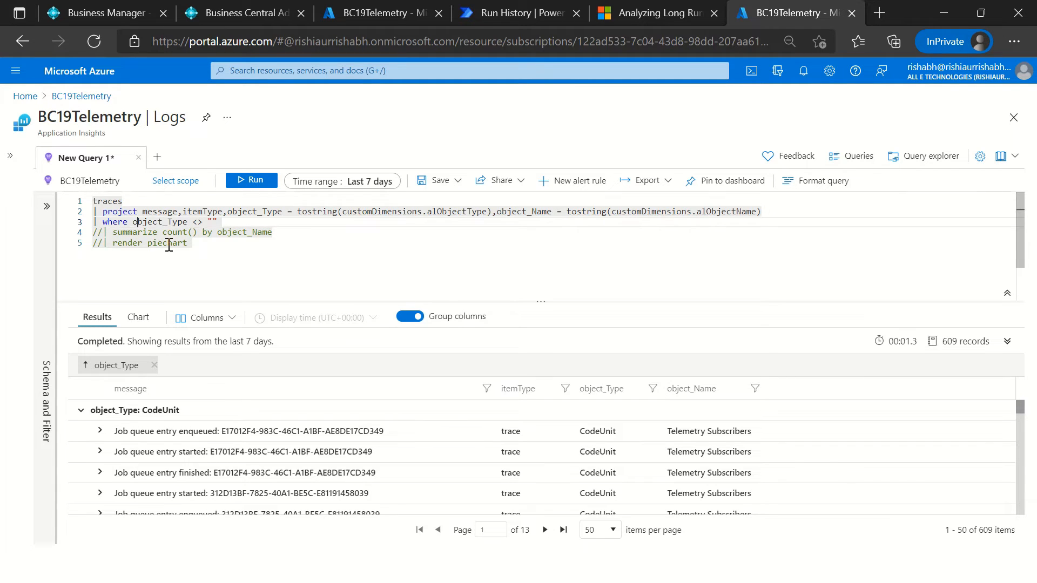
key(Right)
key(Right)
key(ctrl+a)
text(Report)
key(Down)
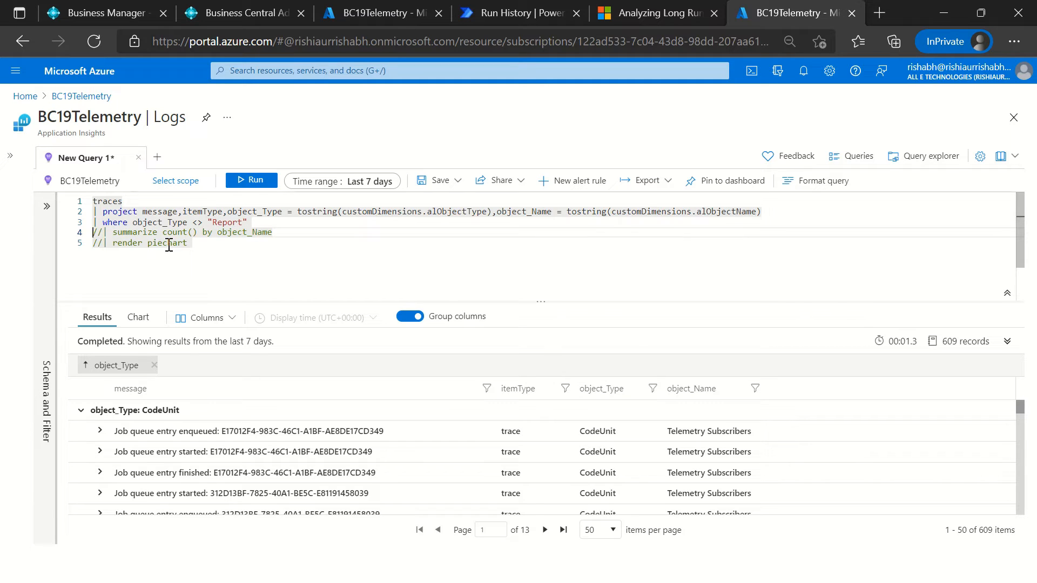
Step: Uncomment the summarize and render piechart lines and run the query
key(ctrl+slash)
key(Down)
key(ctrl+slash)
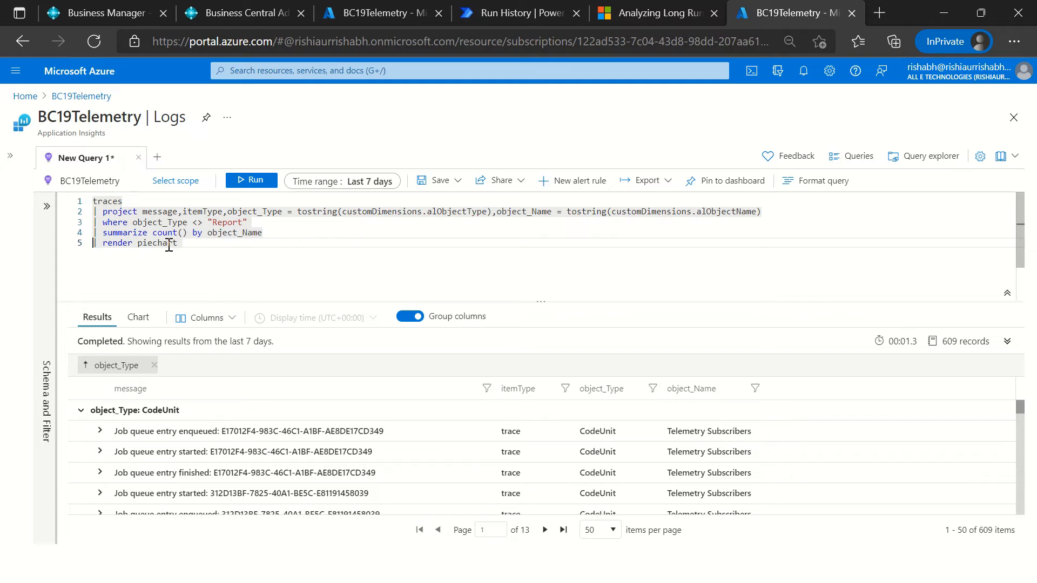
click(251, 181)
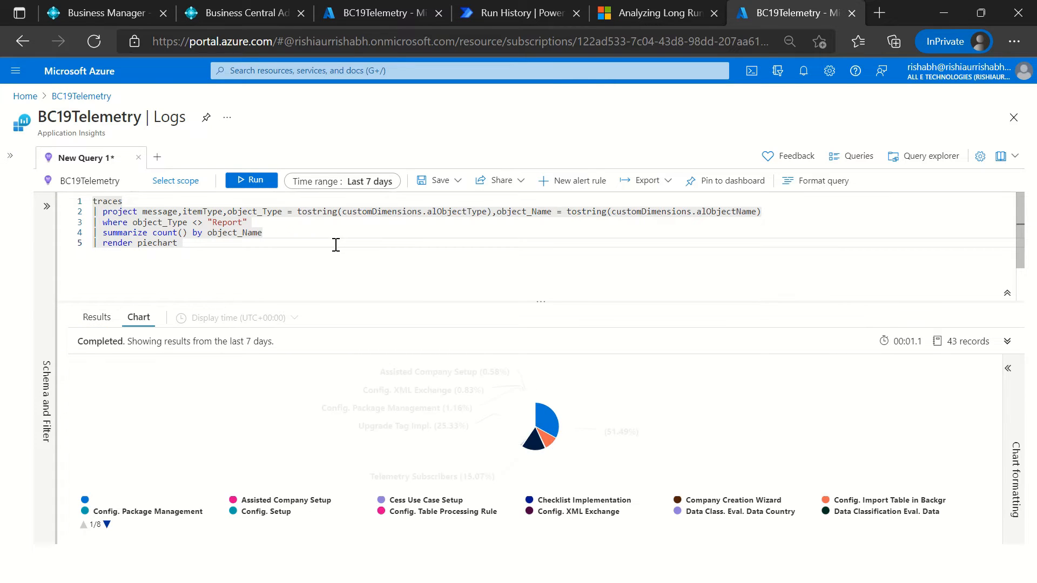
Step: Change the where line's operator to == so it reads object_Type == "Report", and run the query
click(204, 223)
key(BackSpace)
key(BackSpace)
text(=)
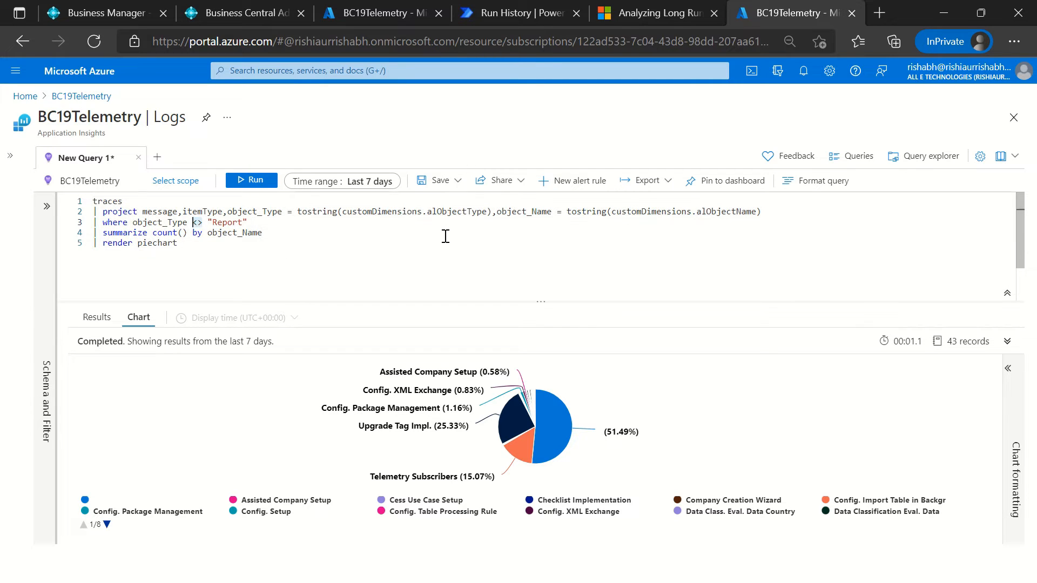
text(=)
click(263, 183)
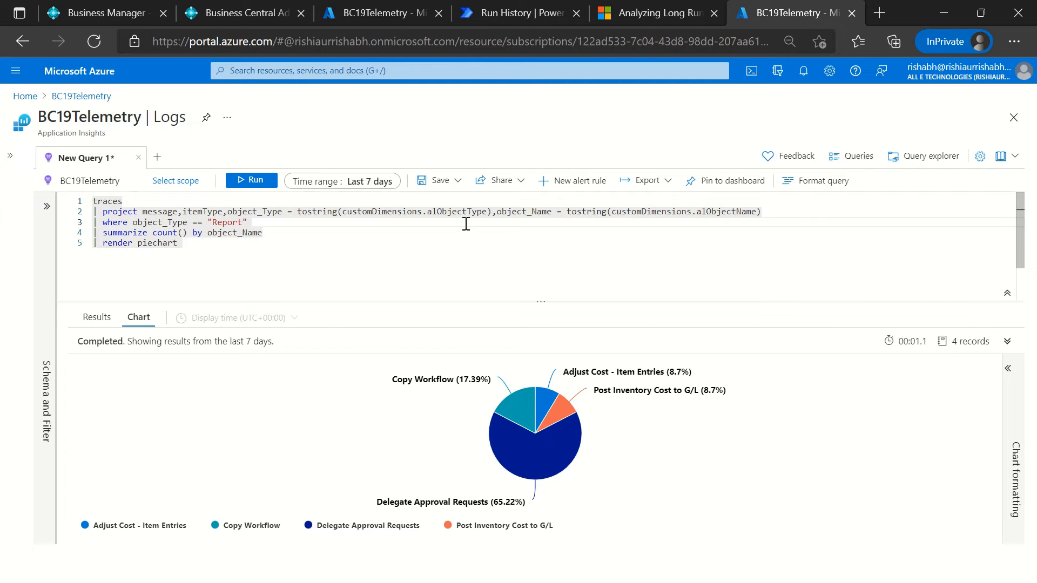
Step: Switch to Notepad++ and copy the first traces query, lines 1 to 8, from Telemetry mail.txt
key(alt+Tab)
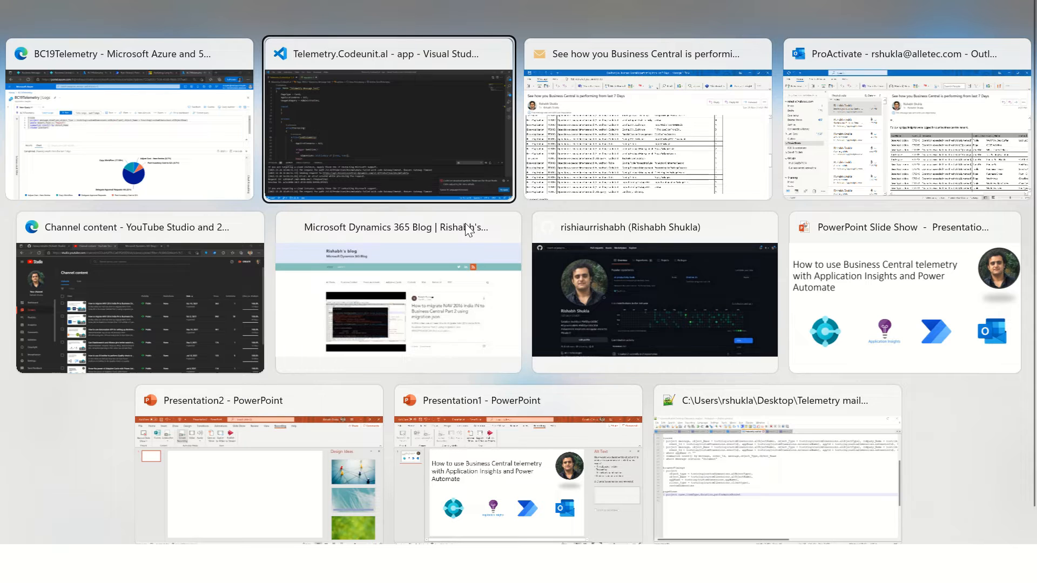
key(alt+Down)
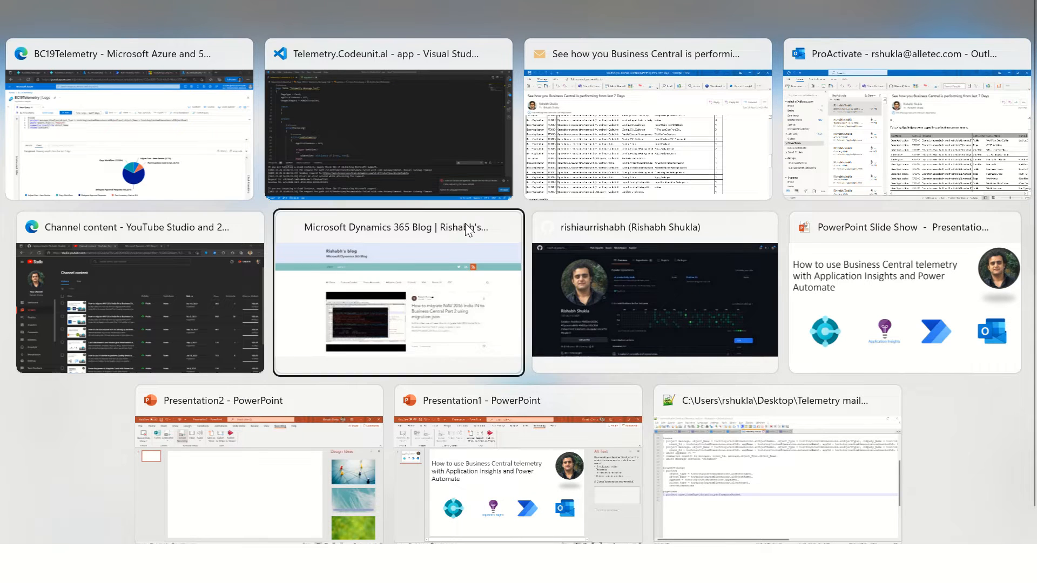
key(alt+Right)
key(alt+Down)
scroll(322, 231, up, 6)
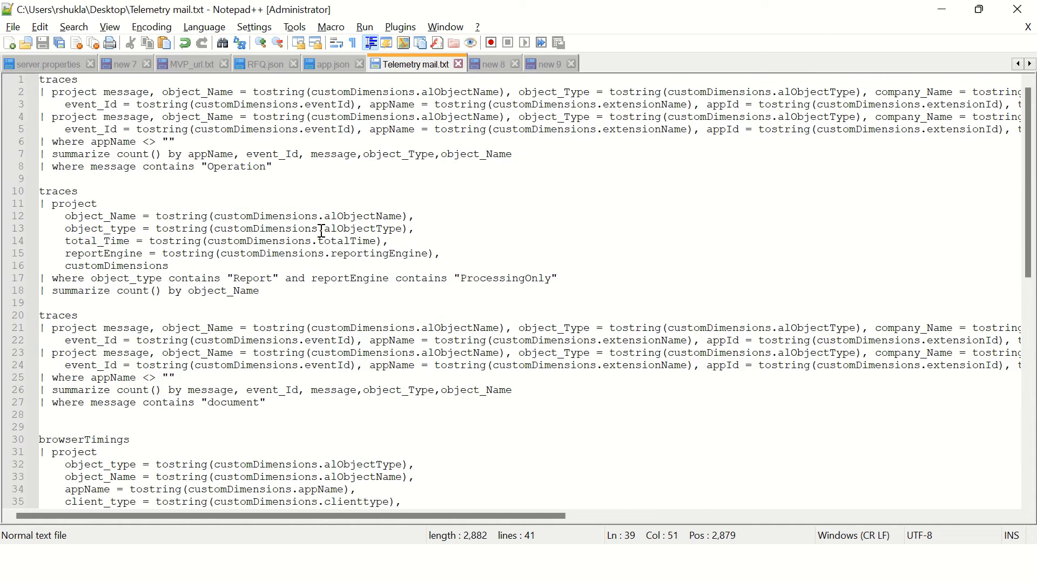
drag(304, 172, 35, 70)
key(ctrl+c)
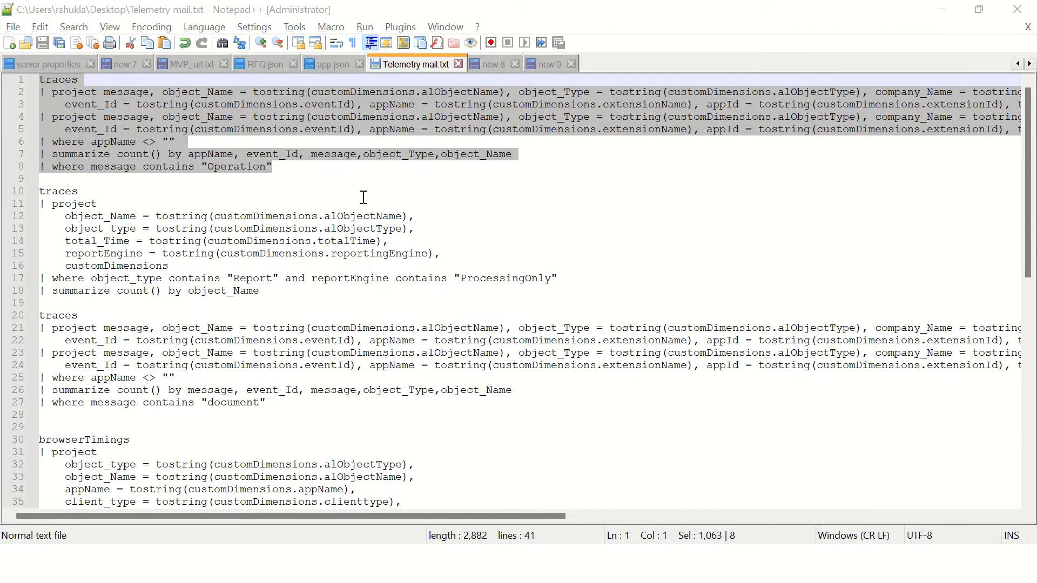
Step: Switch to the Outlook message on Business Central performance, examine the columns of its first insights table, and minimize the message
key(alt+Tab)
key(alt+Tab)
key(alt+Tab)
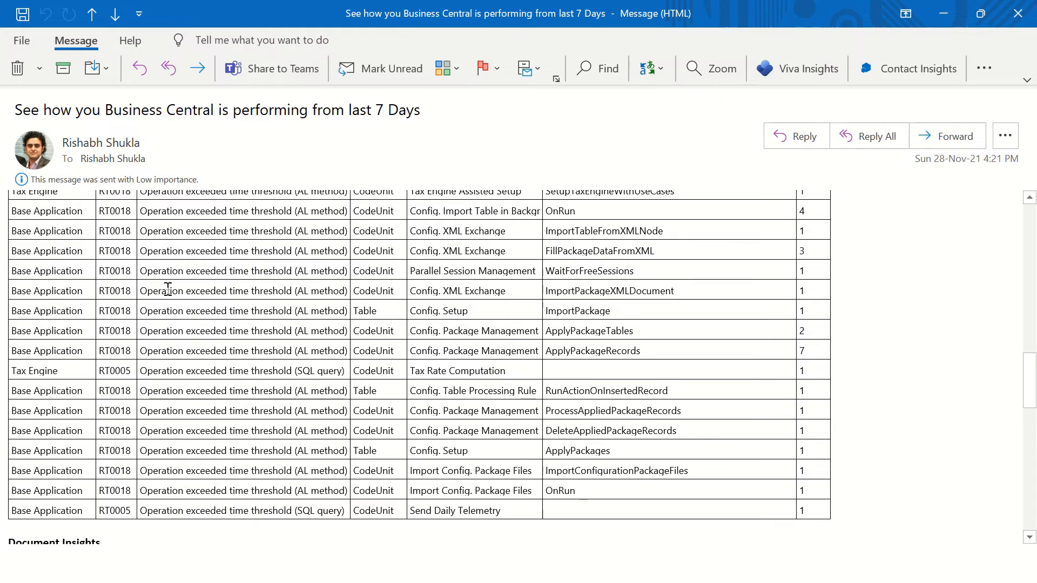
scroll(102, 260, up, 15)
scroll(107, 261, up, 4)
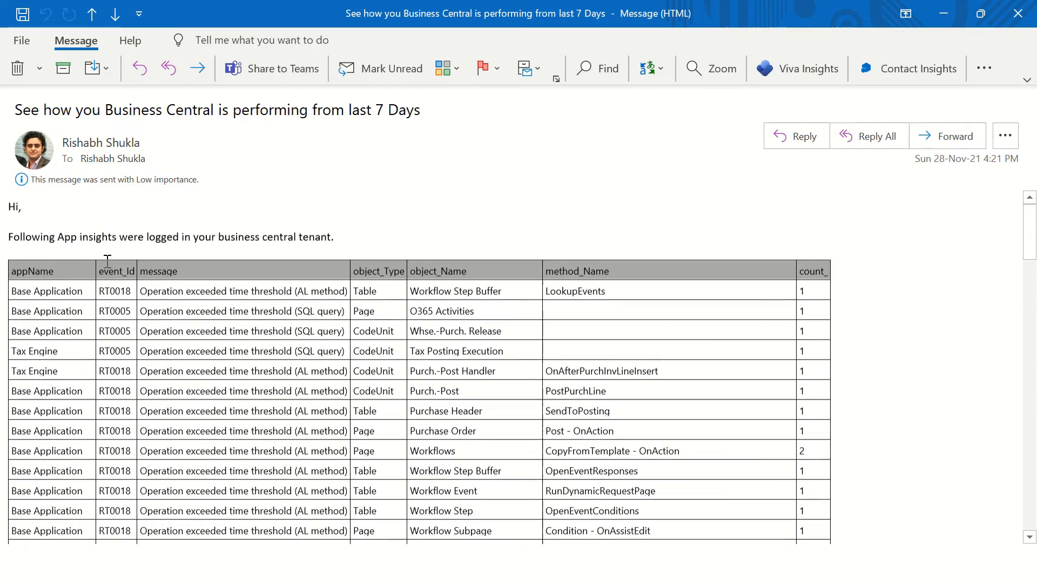
drag(18, 274, 756, 457)
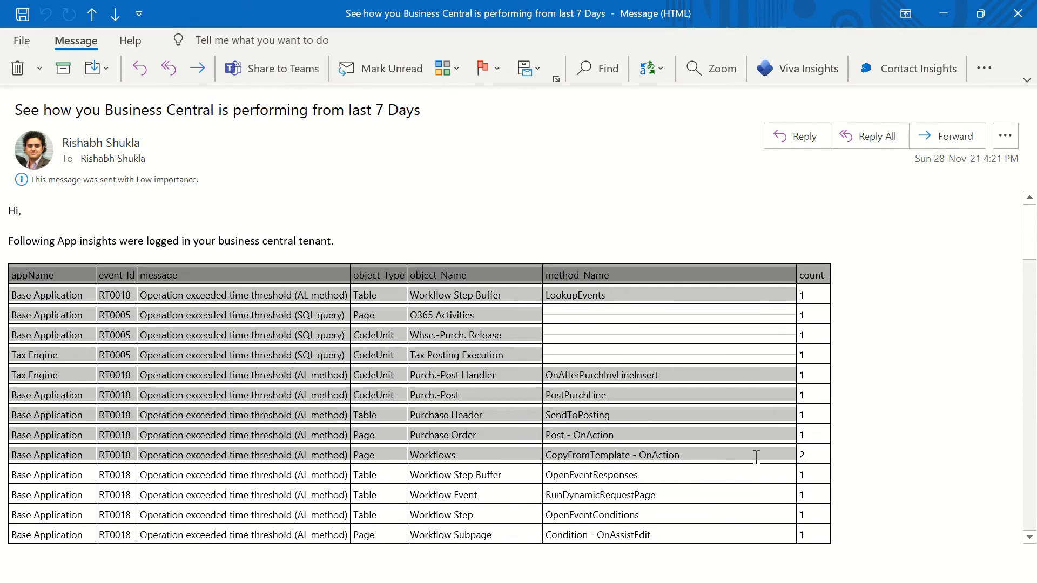
click(374, 248)
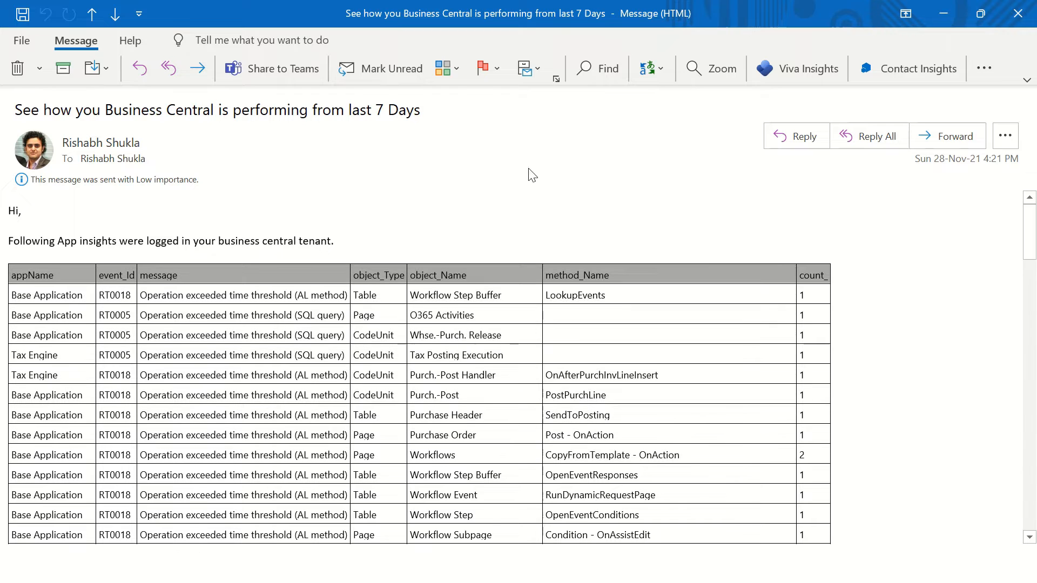
click(943, 13)
Step: Switch back to the Azure Logs page, replace the whole query with the copied "Operation" traces query and run it
key(alt+Tab)
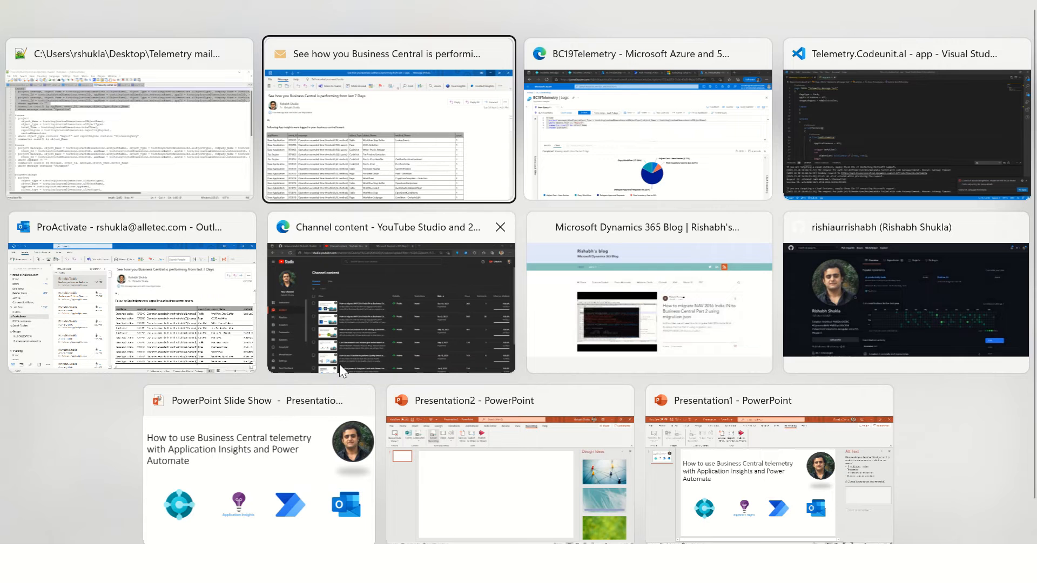
key(alt+Tab)
drag(216, 247, 39, 213)
key(ctrl+a)
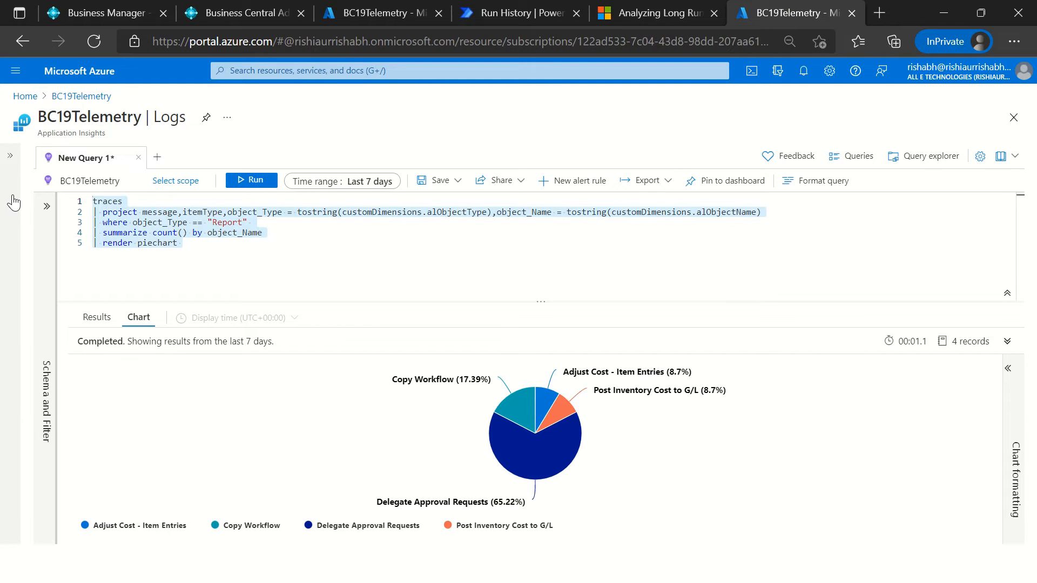
key(Delete)
key(ctrl+v)
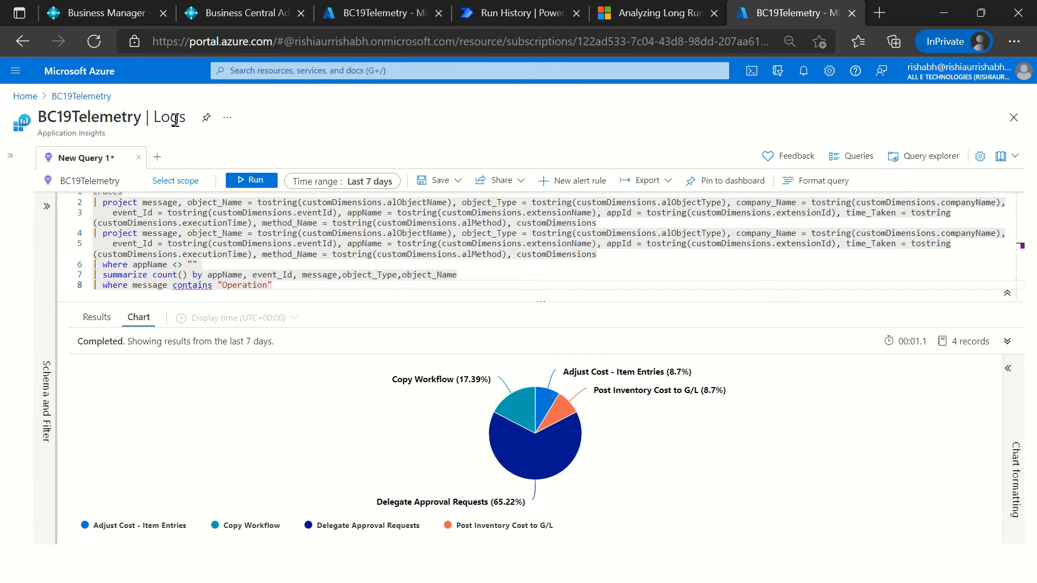
click(256, 180)
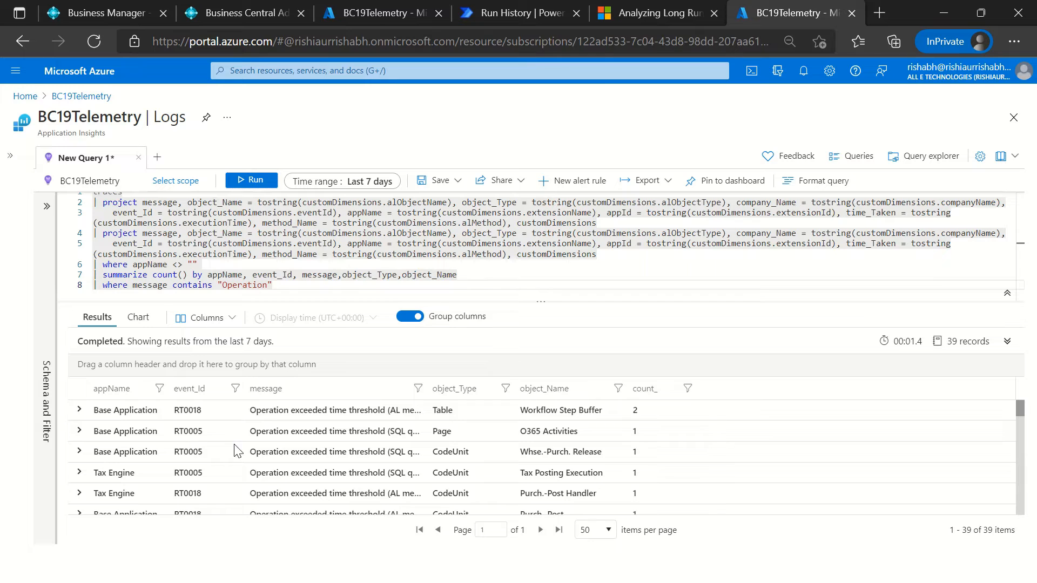
Step: Enlarge the results grid and copy event ID RT0018 from the Workflow Step Buffer row
click(194, 413)
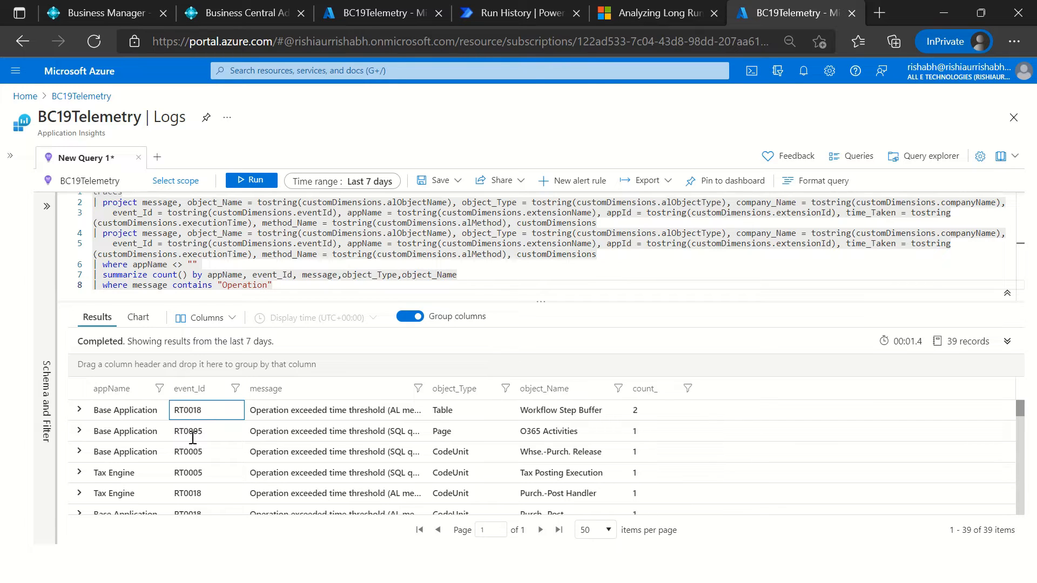
drag(244, 301, 241, 252)
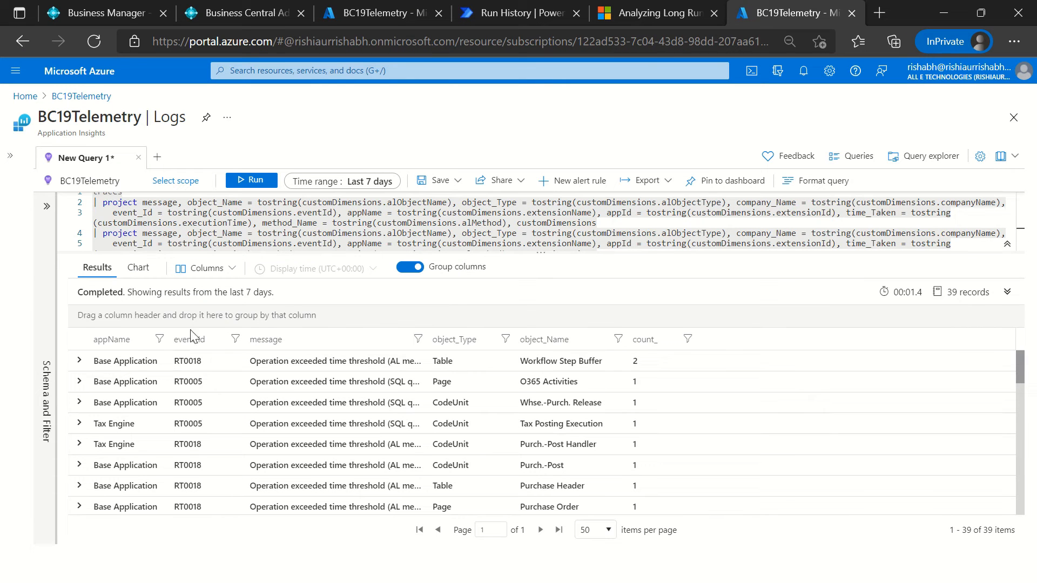
double_click(194, 361)
key(ctrl+c)
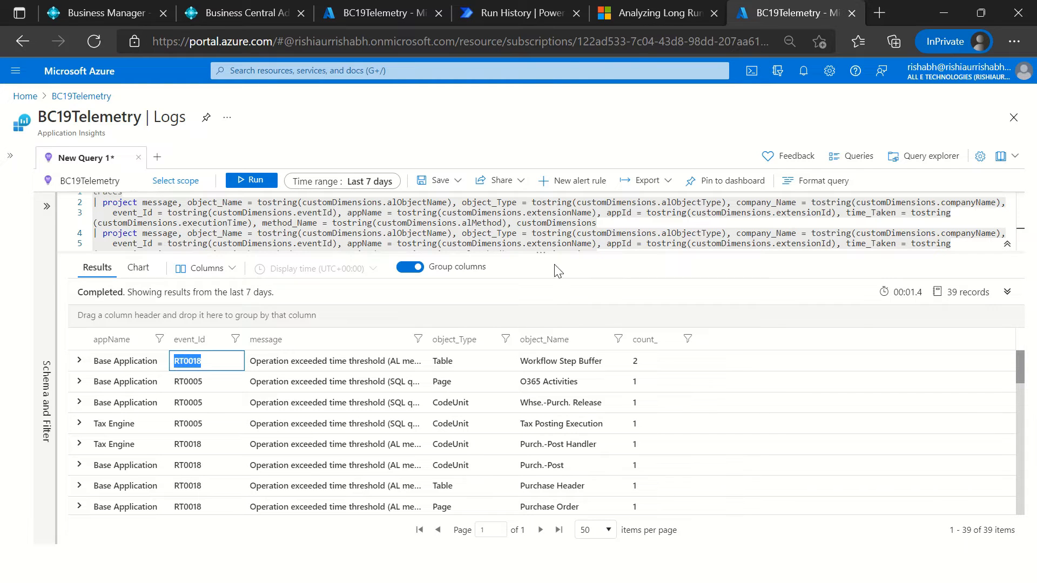
Step: Switch to the Microsoft Docs page, search the Business Central documentation for RT0018, and open the Analyzing Long Running AL Methods Telemetry article
click(627, 11)
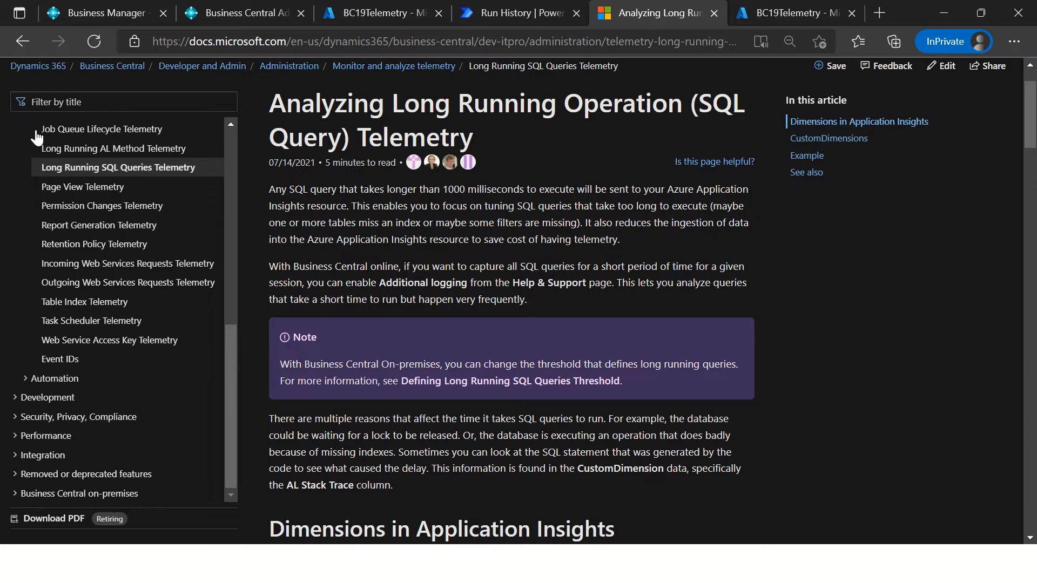
click(119, 102)
key(ctrl+v)
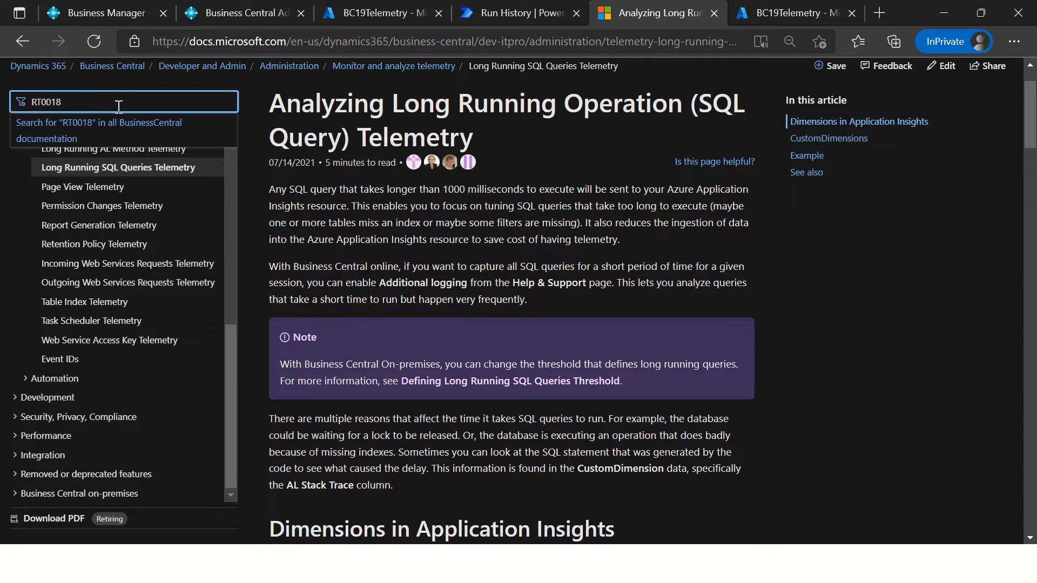
click(114, 124)
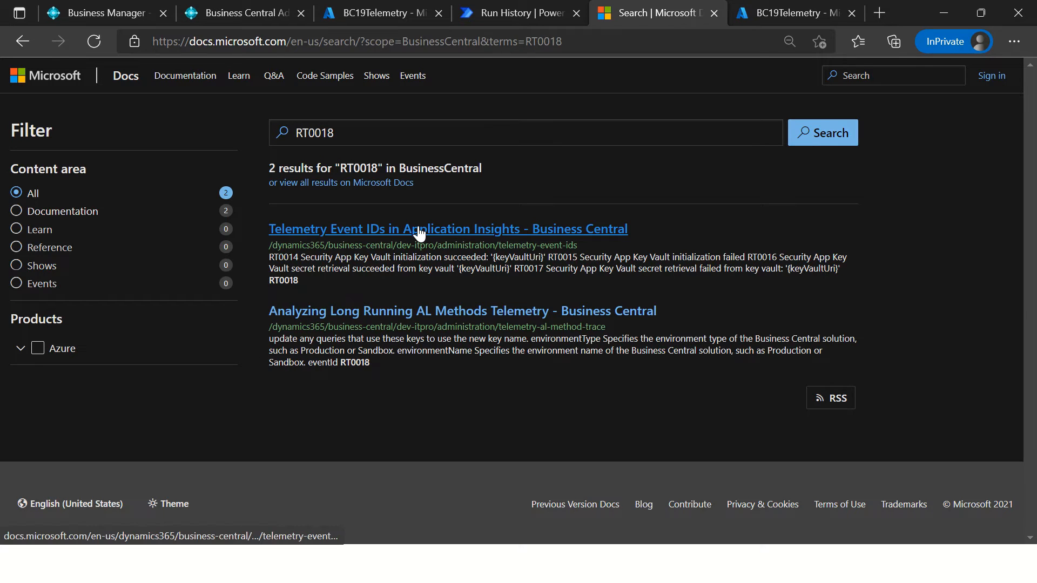
click(441, 314)
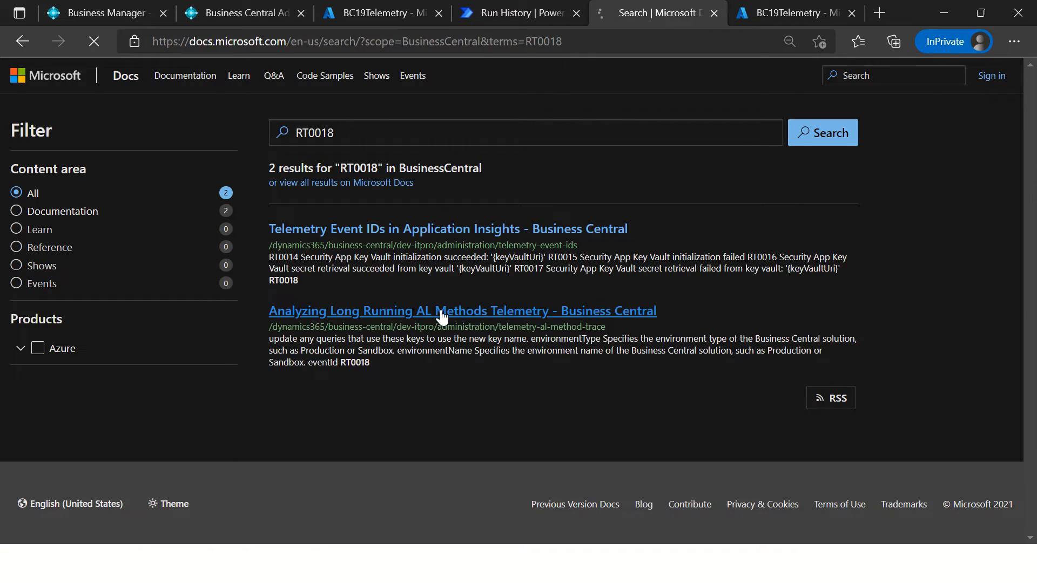
scroll(678, 357, down, 15)
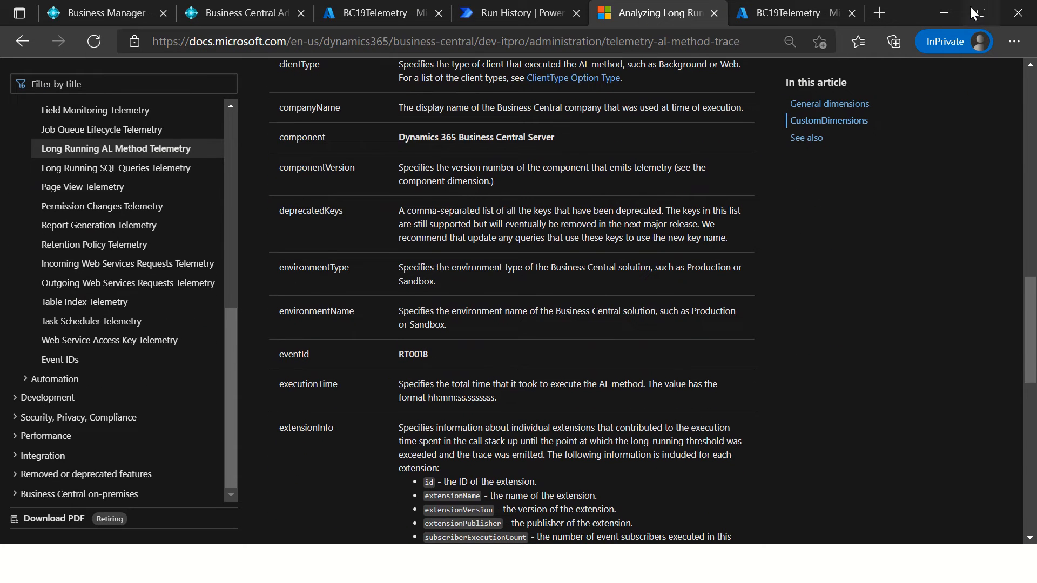
Step: Search Google in a new browser tab for "eventid in business central telemetry"
click(888, 11)
text(go)
key(Return)
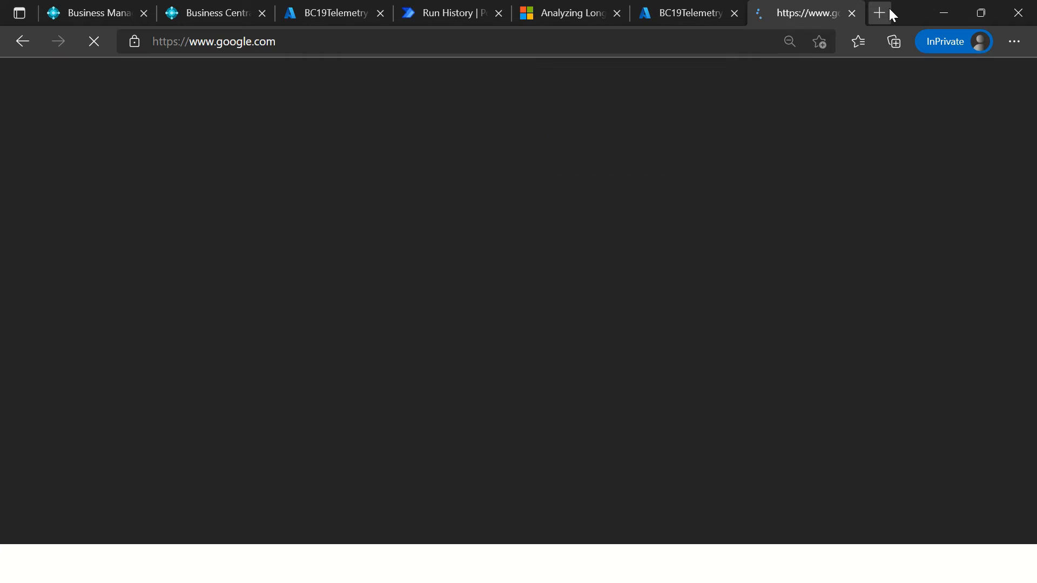
text(even)
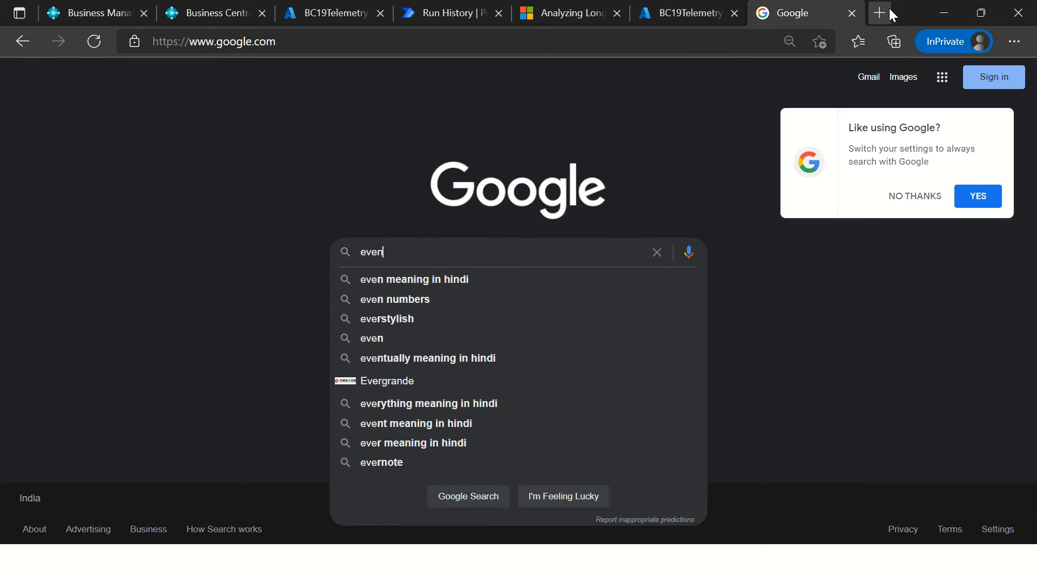
text(tid )
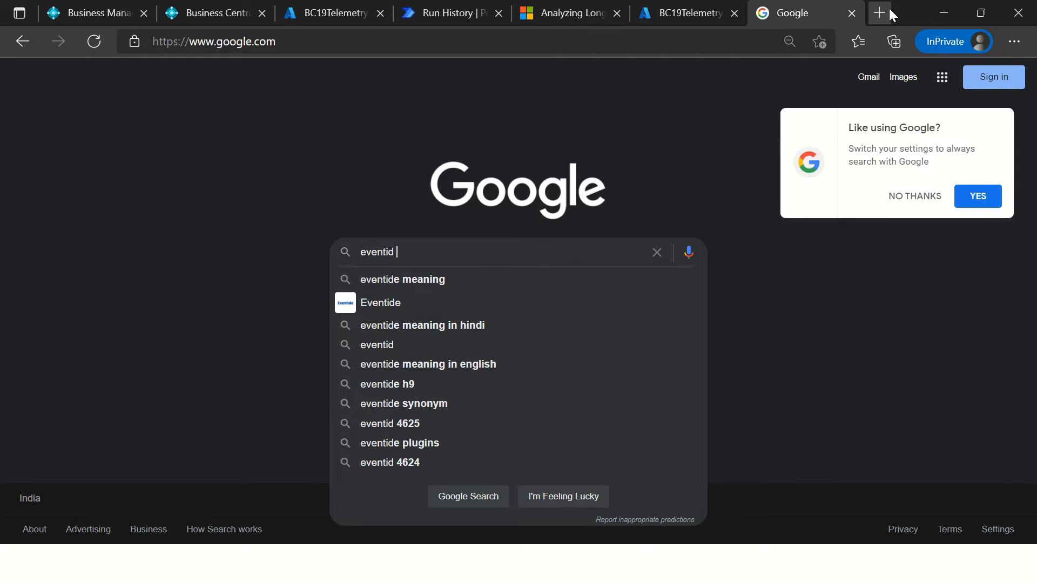
text(in business centra)
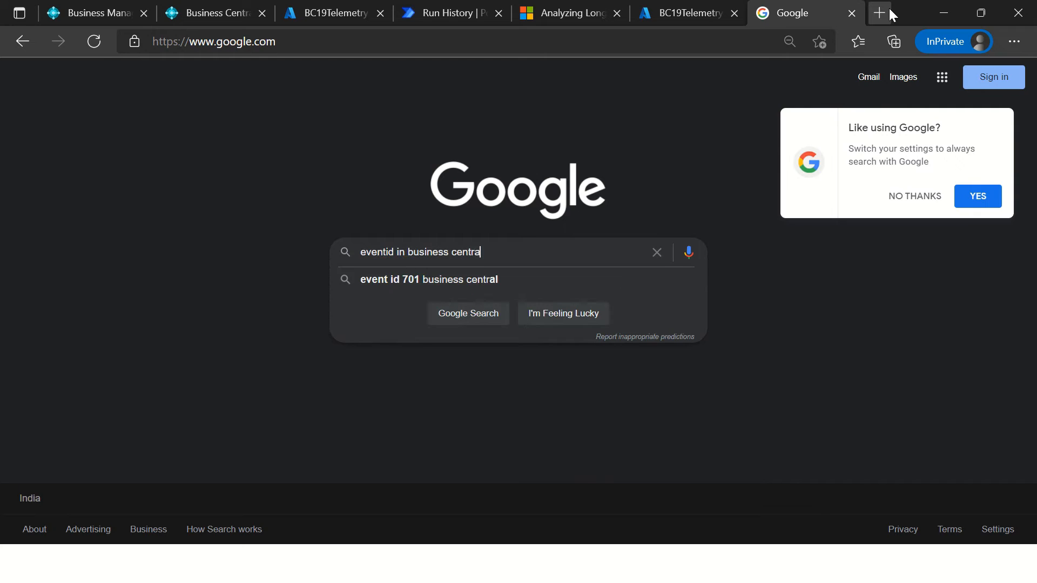
text(l tele)
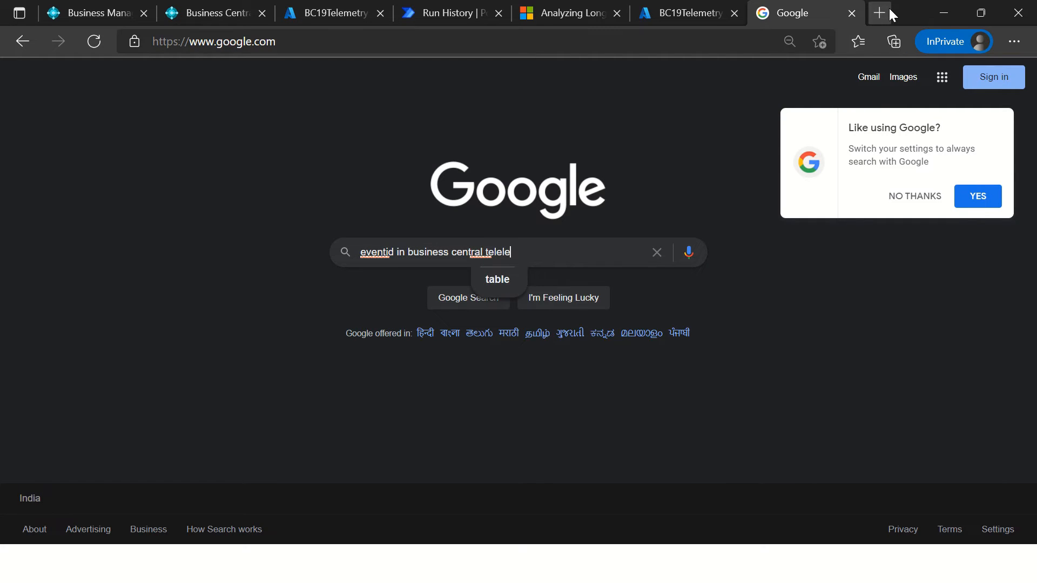
text(le)
key(BackSpace)
key(BackSpace)
text(met)
key(Return)
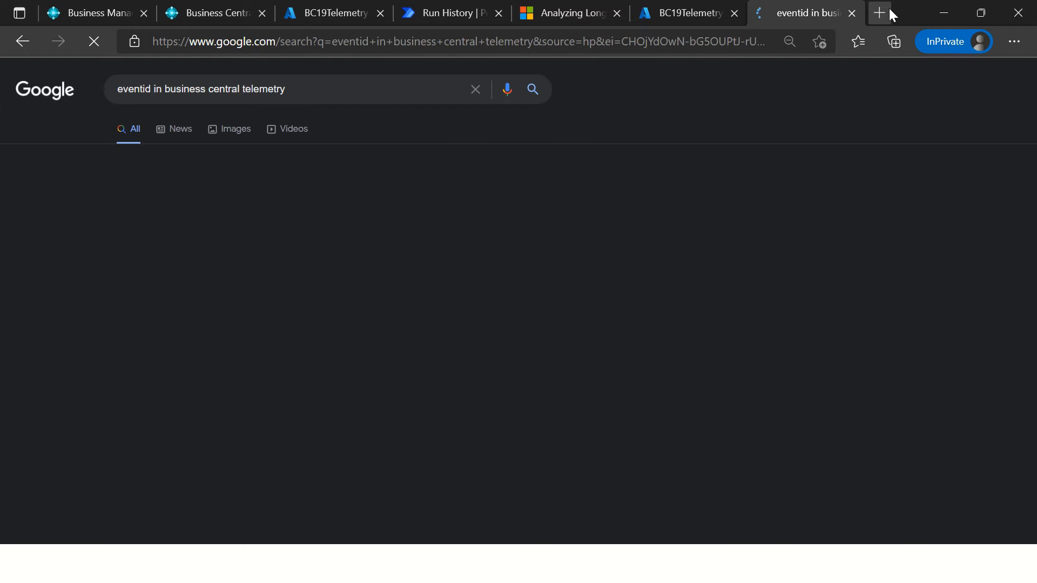
Step: Accept the corrected search spelling and open the Telemetry Event IDs in Application Insights article
click(319, 189)
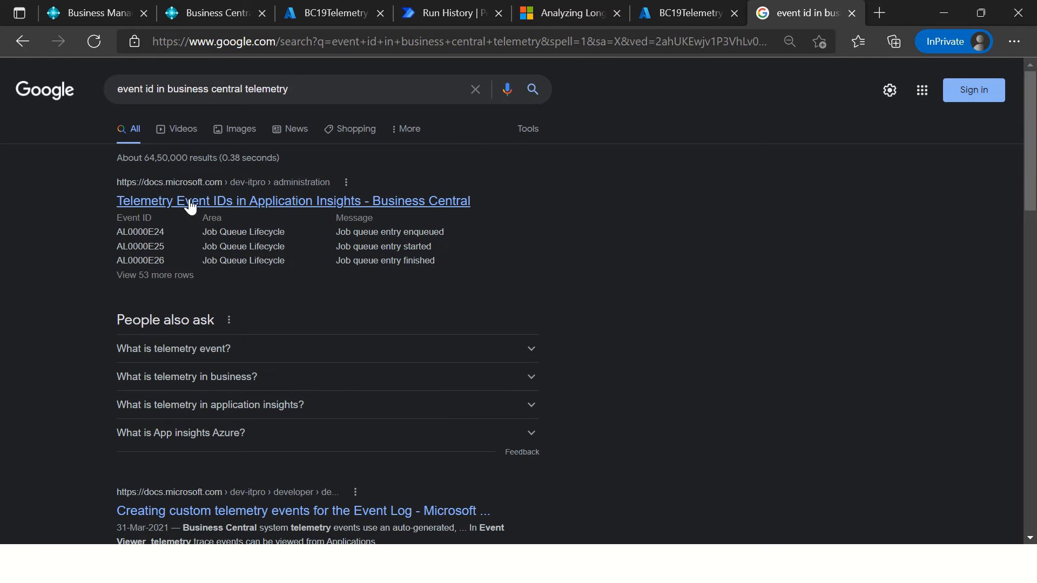
click(191, 198)
scroll(519, 308, down, 7)
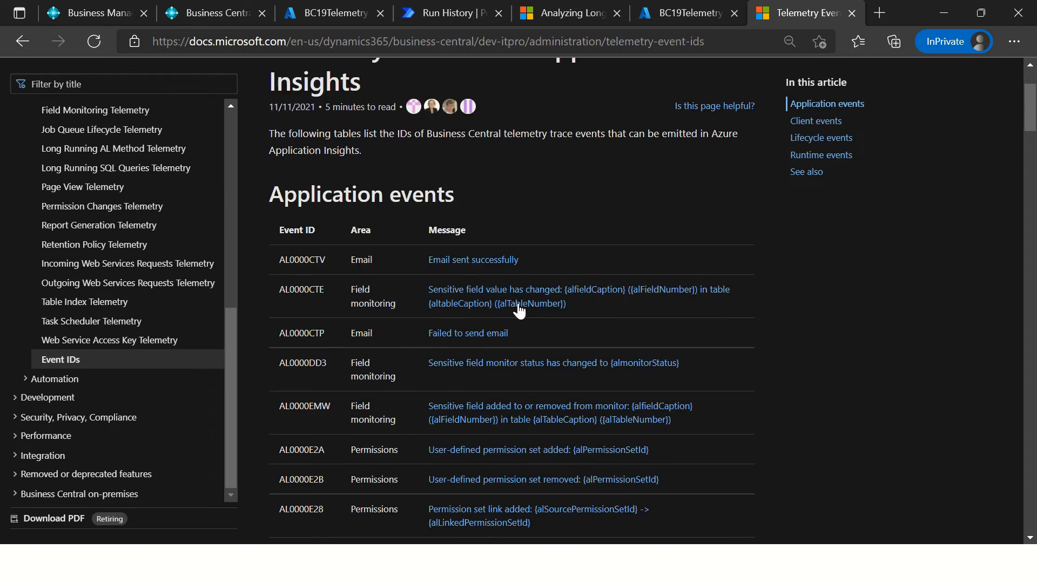
scroll(598, 170, up, 7)
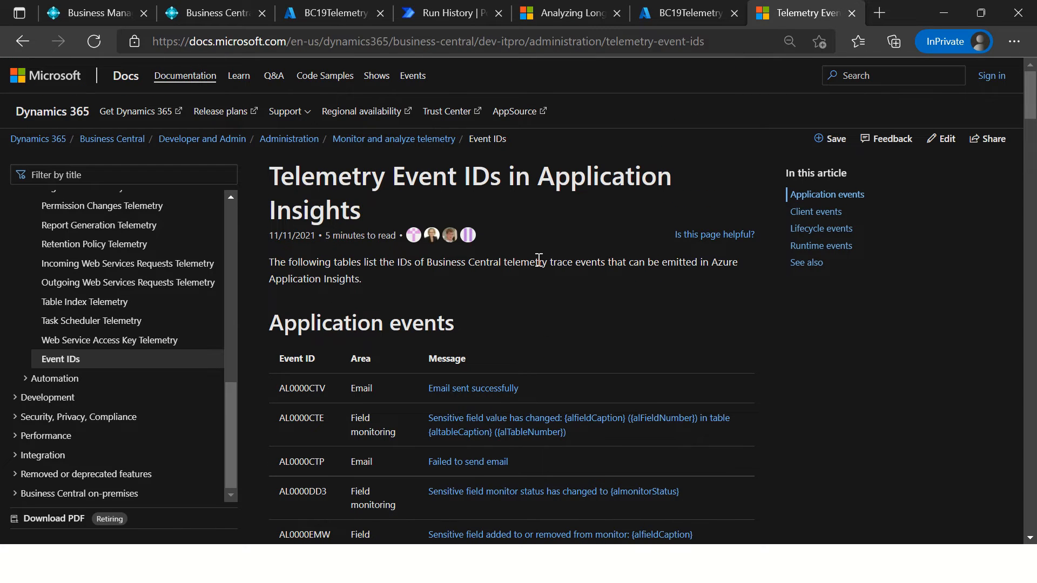
Step: Find RT0018 in the article and examine its area and message among the runtime events
key(ctrl+f)
key(ctrl+v)
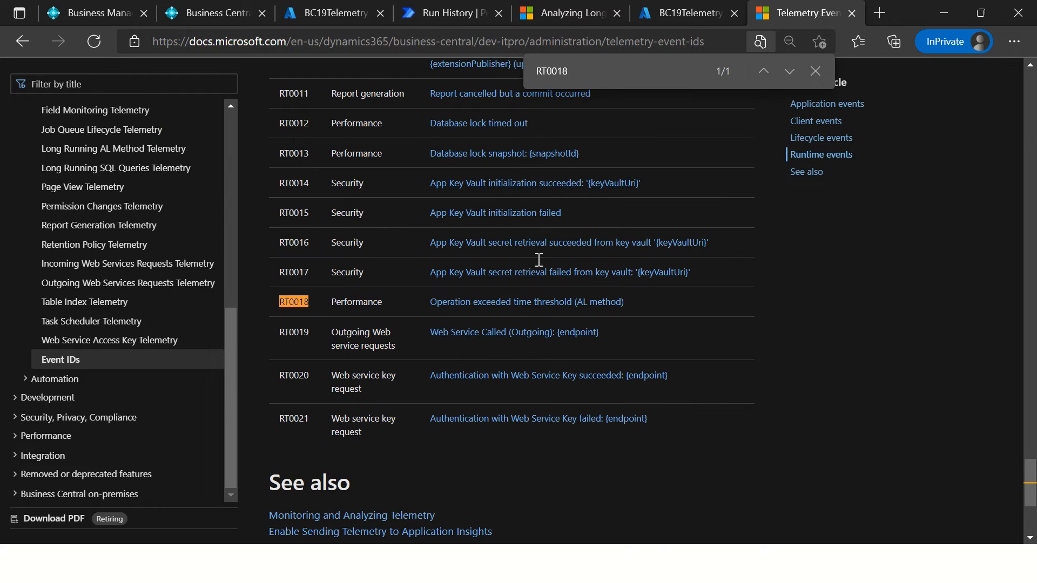
drag(330, 301, 376, 301)
scroll(391, 299, up, 8)
scroll(391, 300, down, 9)
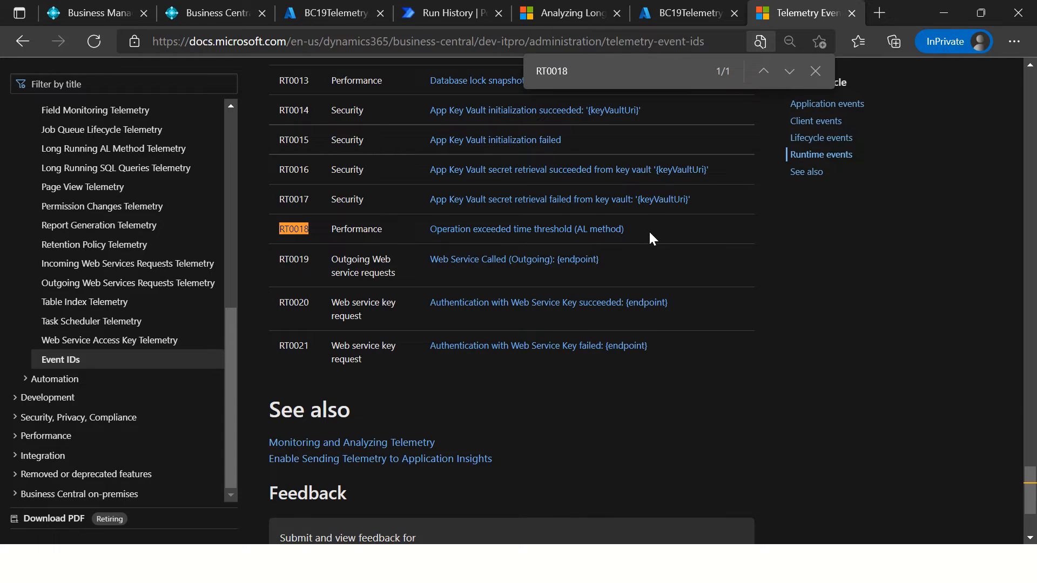
drag(650, 236, 418, 247)
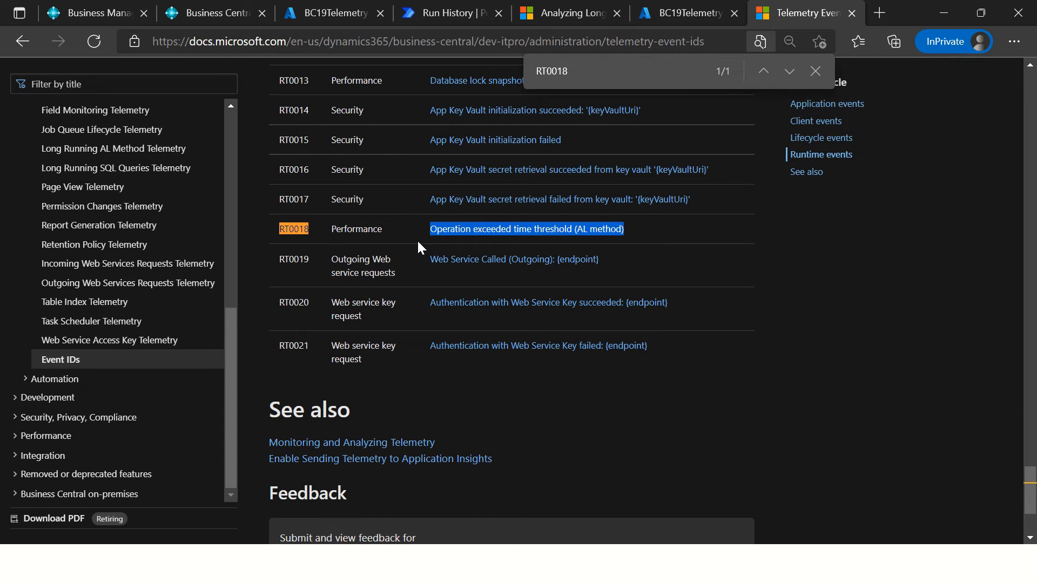
click(647, 234)
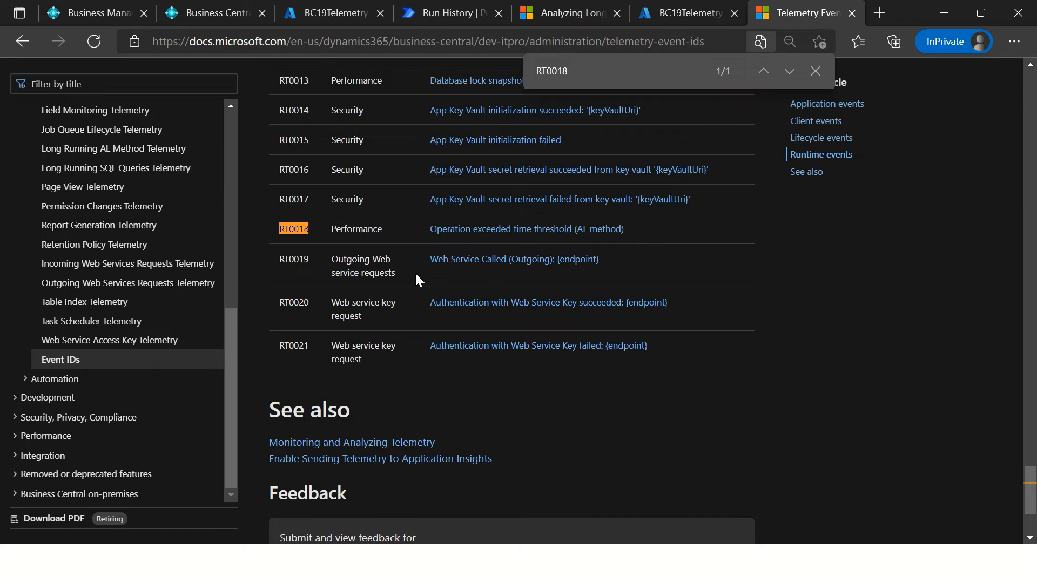
scroll(361, 288, up, 10)
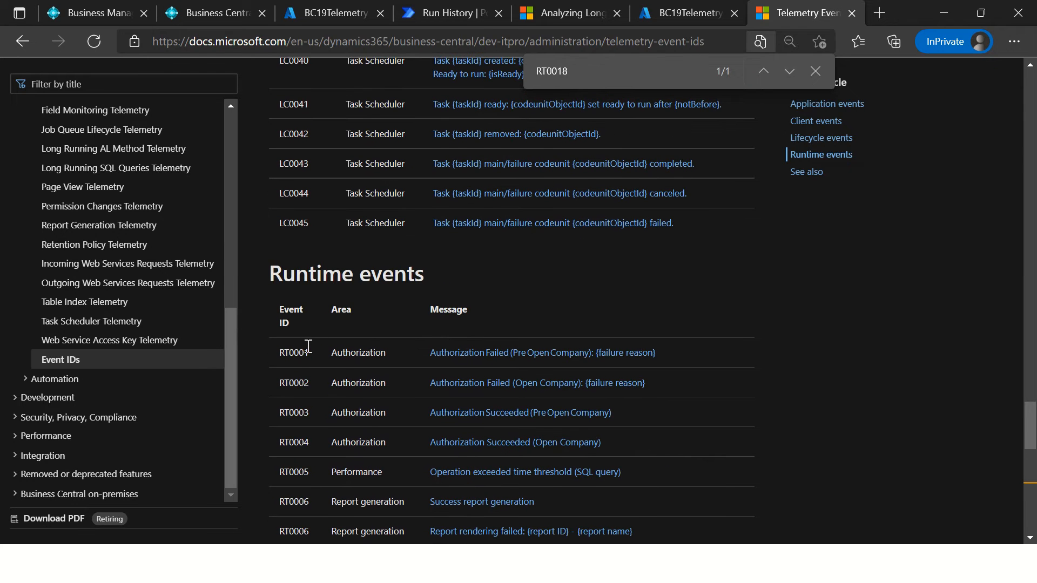
click(685, 13)
click(799, 15)
scroll(403, 420, up, 4)
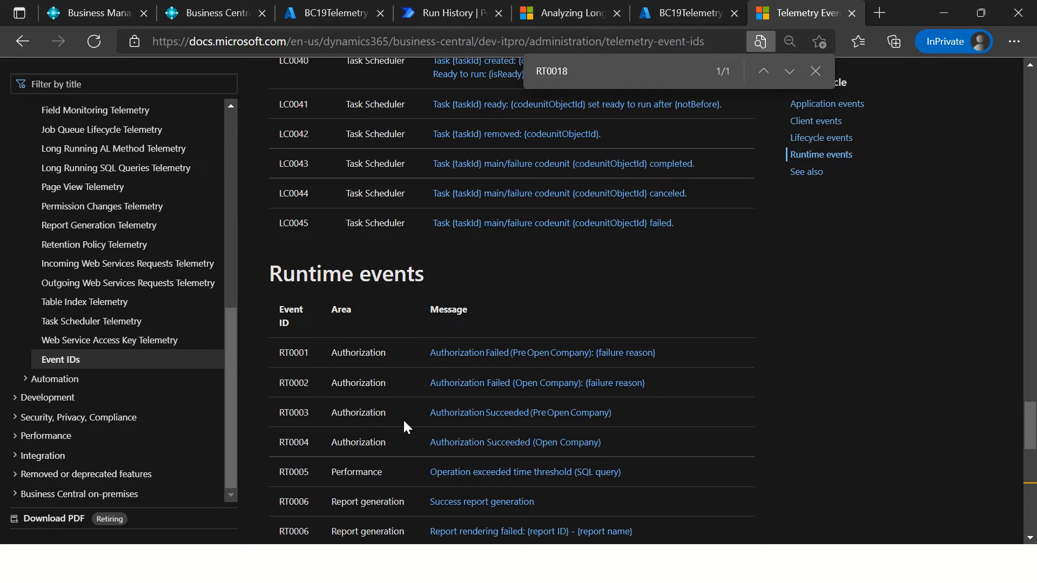
Step: Return to the Azure Logs page, widen the message column, and select the first row's full message
click(660, 18)
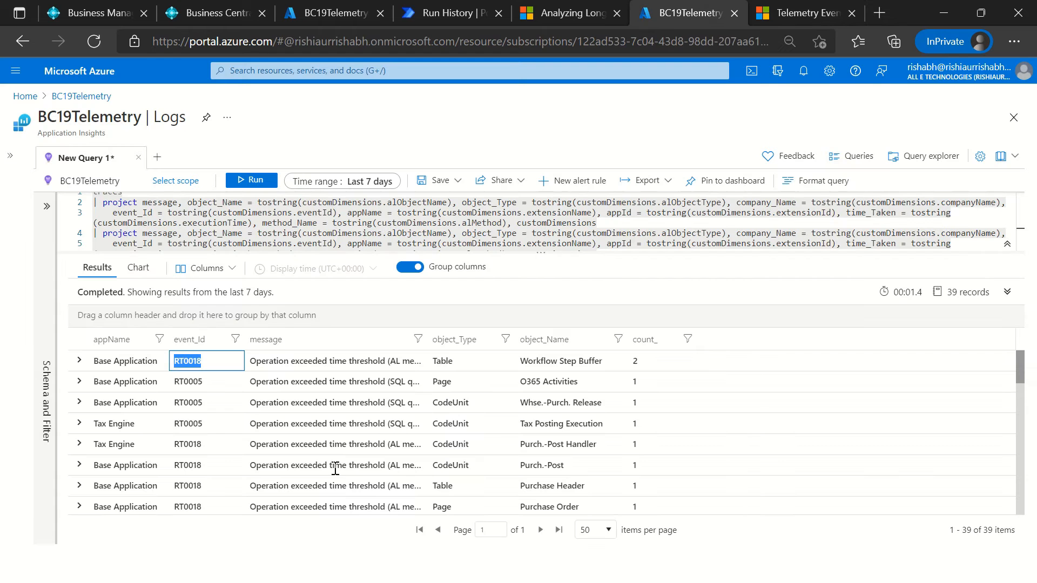
drag(426, 339, 537, 339)
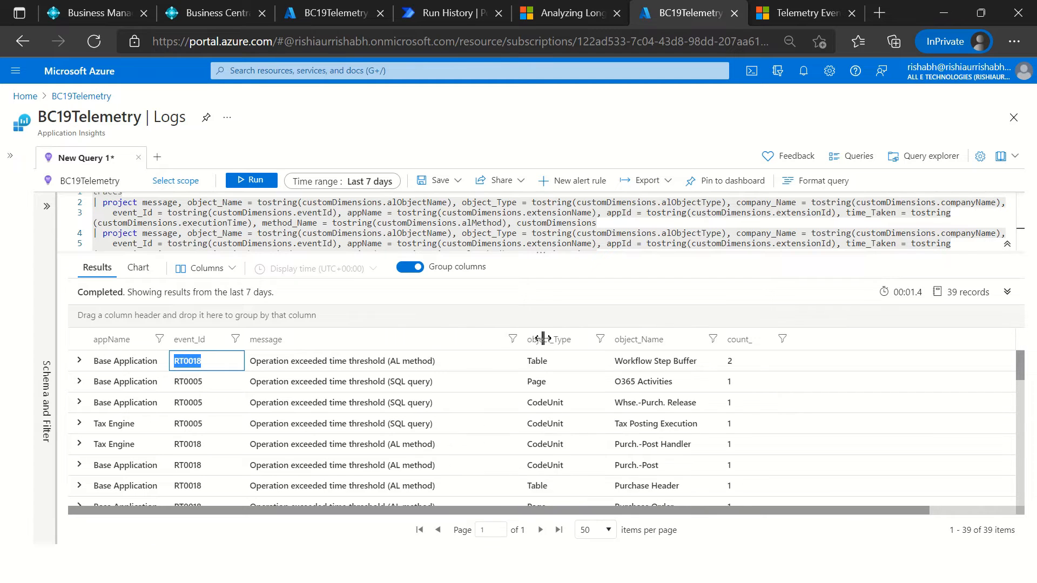
click(443, 366)
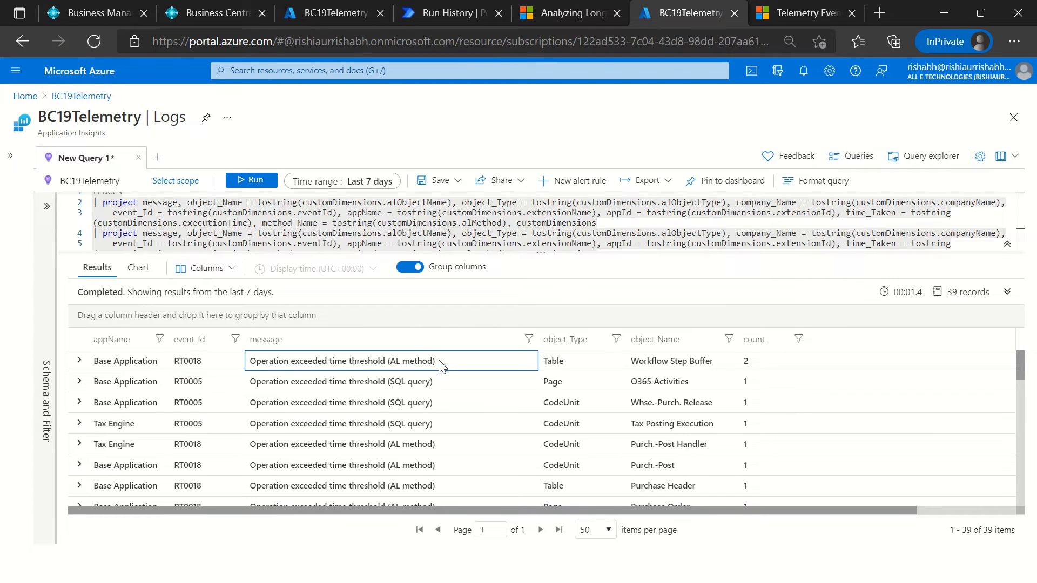
drag(413, 361, 247, 351)
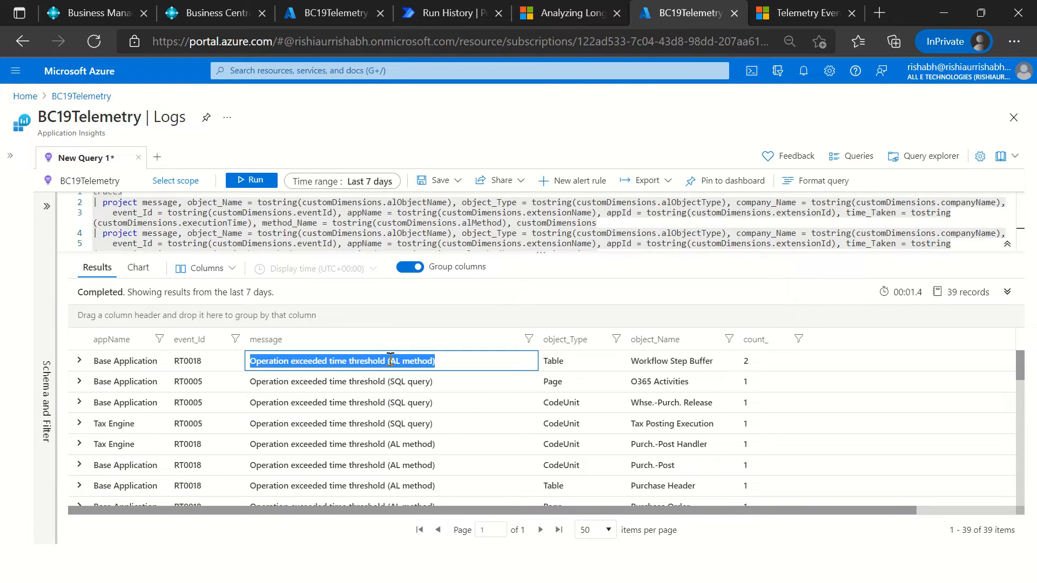
Step: Select the query through its last where line and display its results as a chart
click(604, 236)
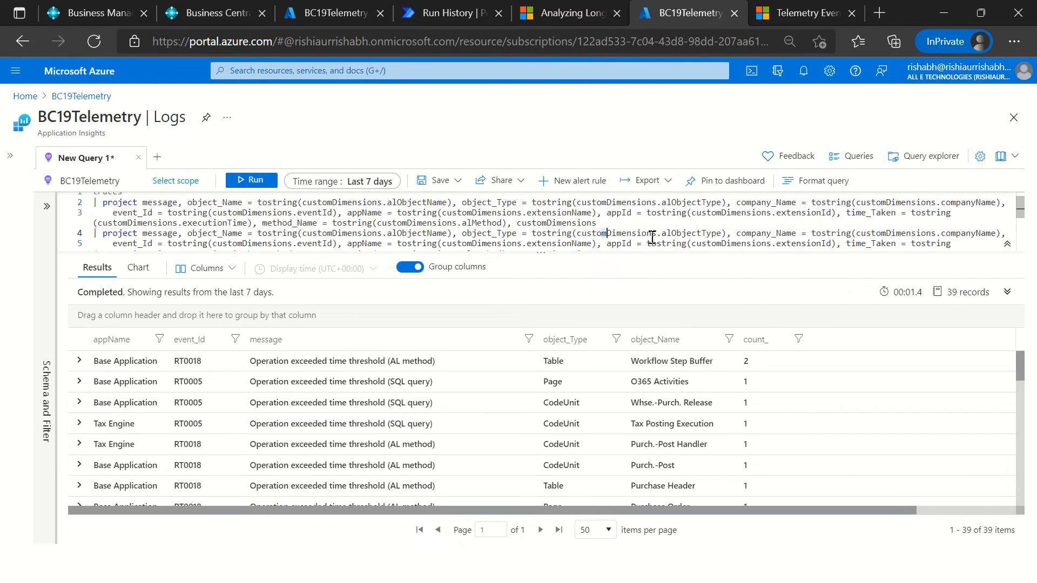
drag(957, 246, 274, 255)
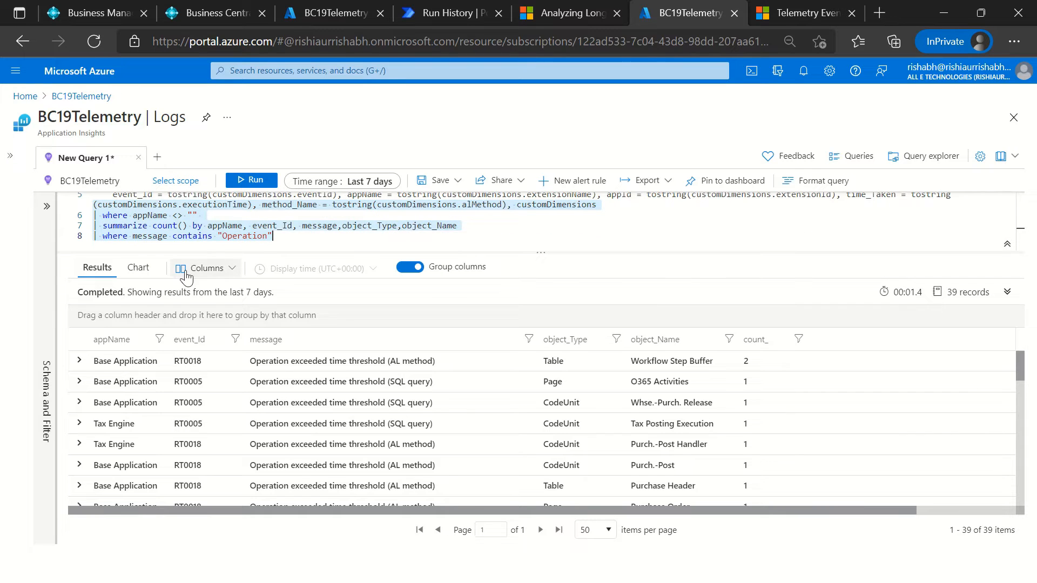
click(137, 268)
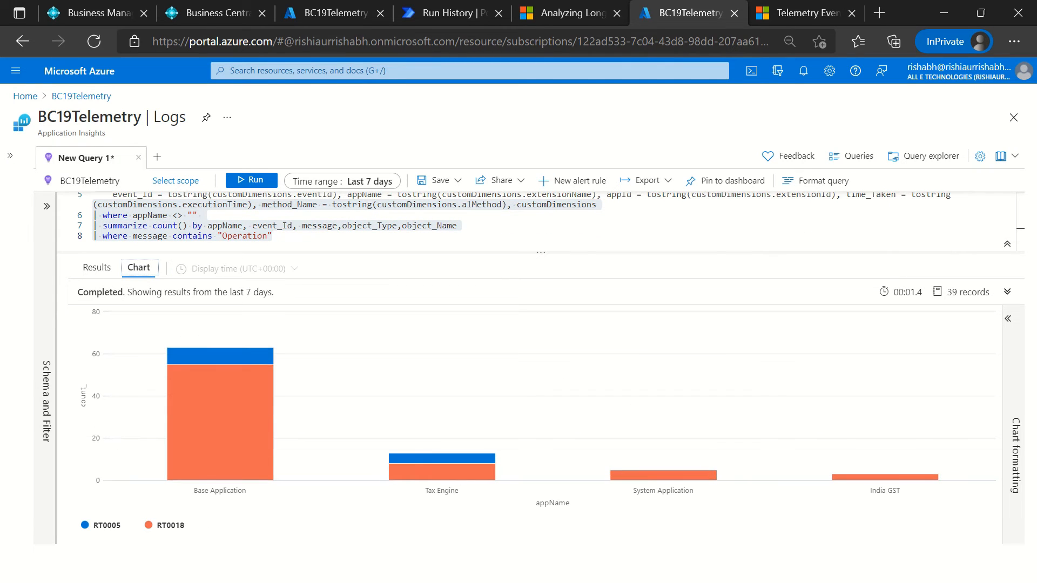
click(308, 239)
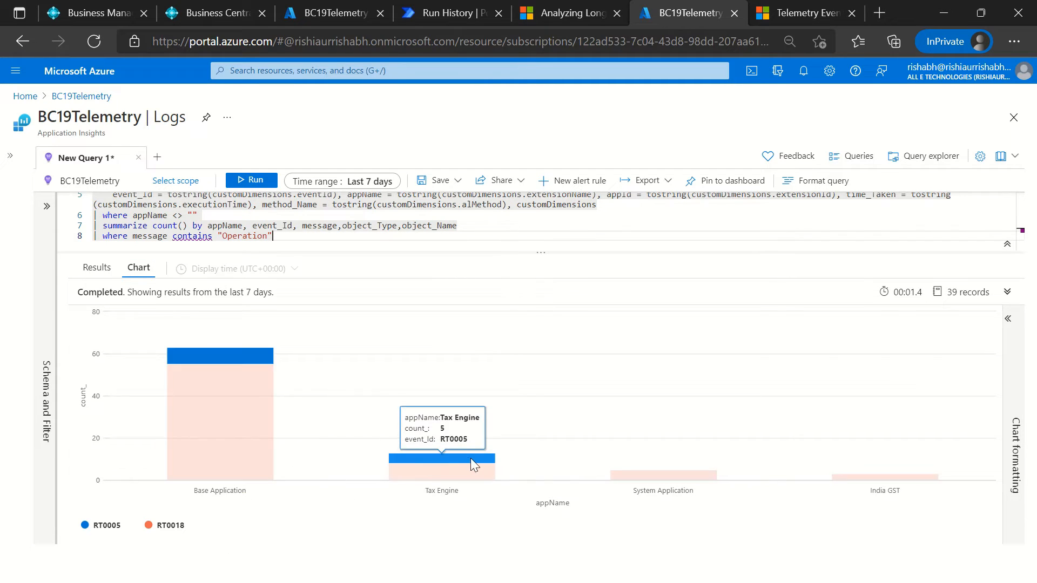
Step: Open the chart formatting options and examine the chart type, data and legend settings
click(1015, 416)
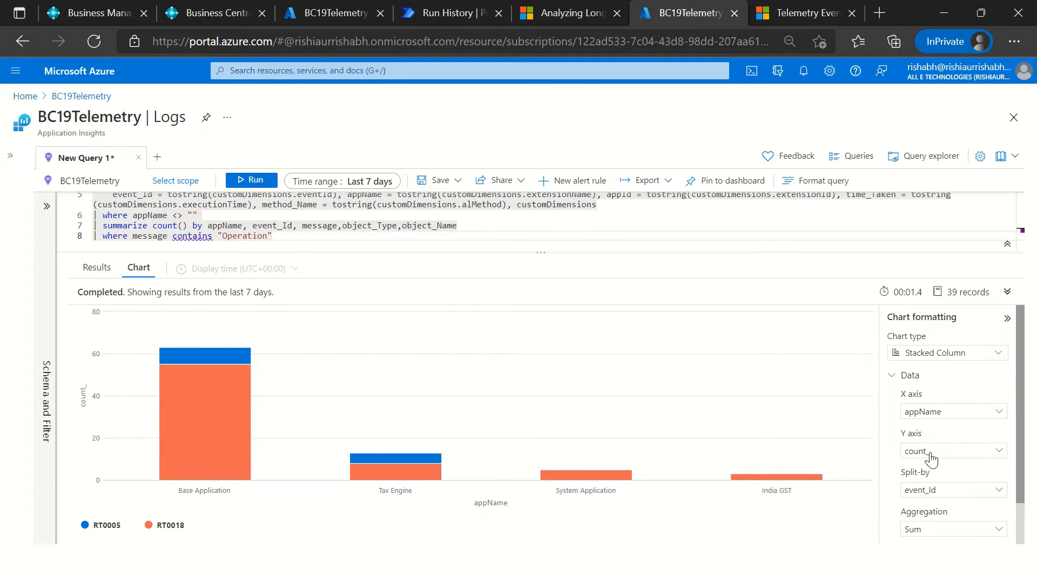
scroll(980, 432, down, 1)
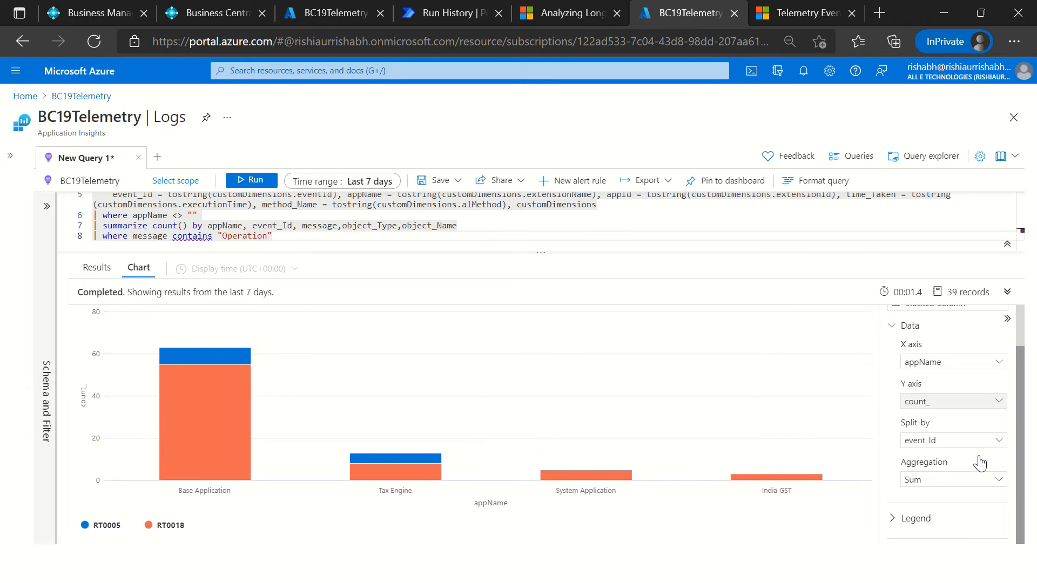
click(913, 520)
scroll(956, 540, down, 1)
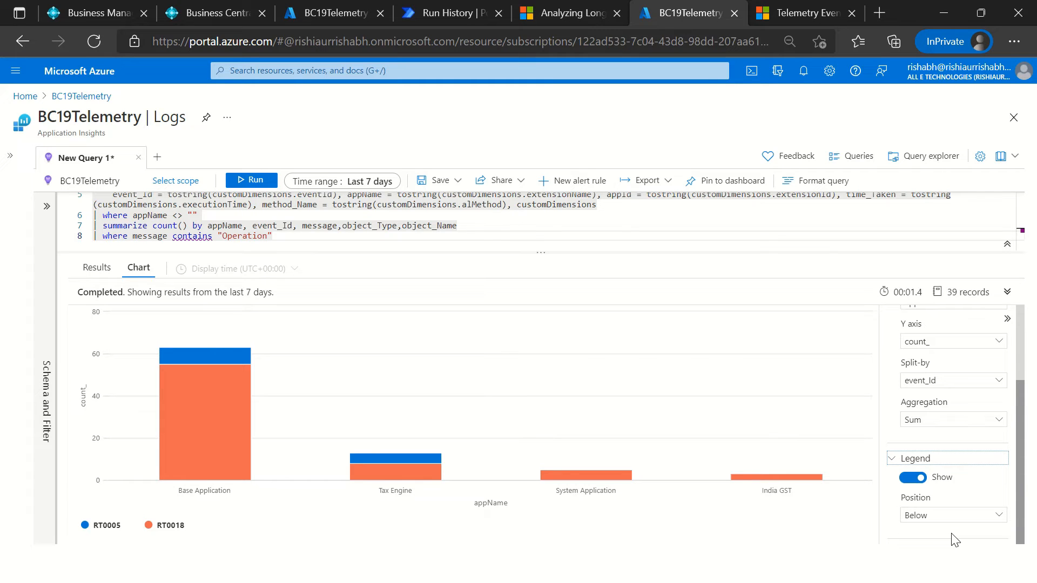
scroll(957, 535, up, 2)
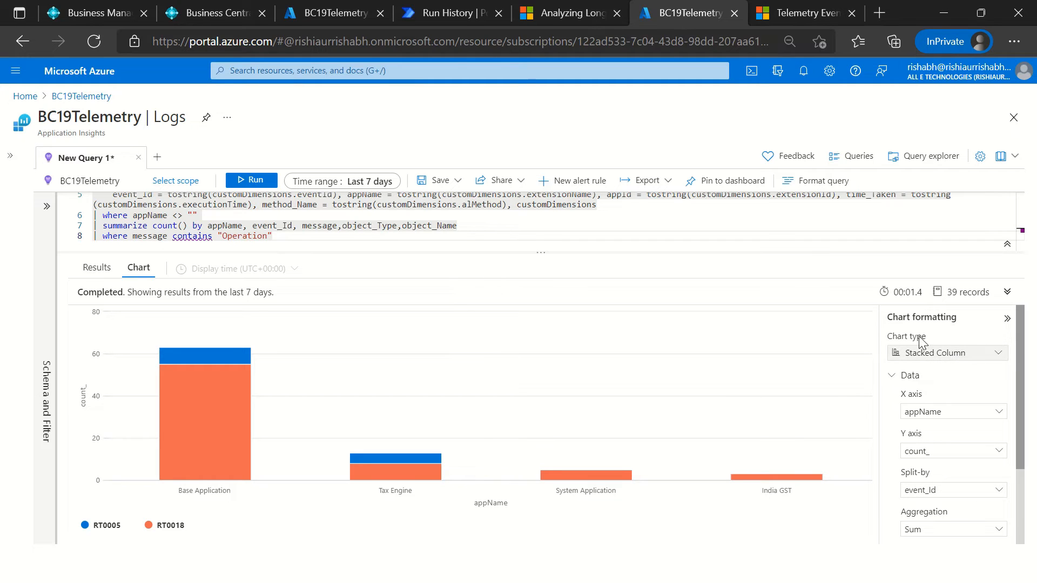
Step: Change the chart type to Unstacked Column and expand the query's execution details
click(965, 358)
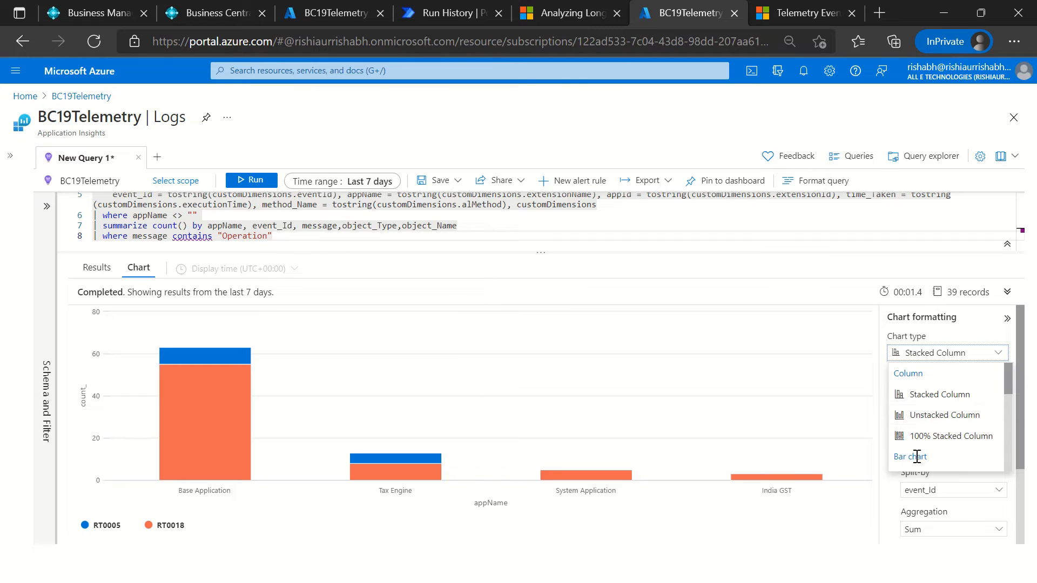
click(924, 397)
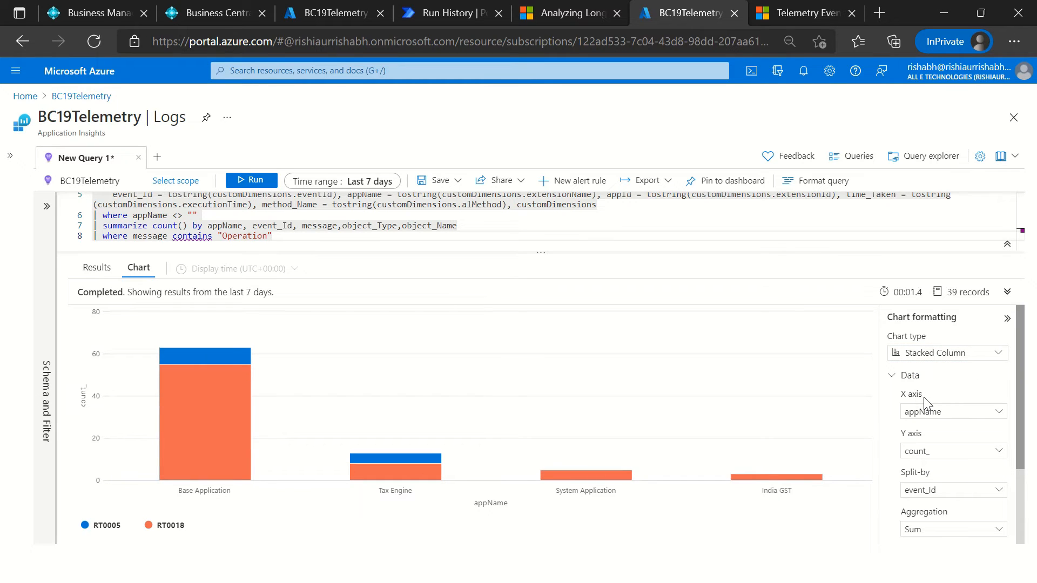
click(928, 356)
click(938, 416)
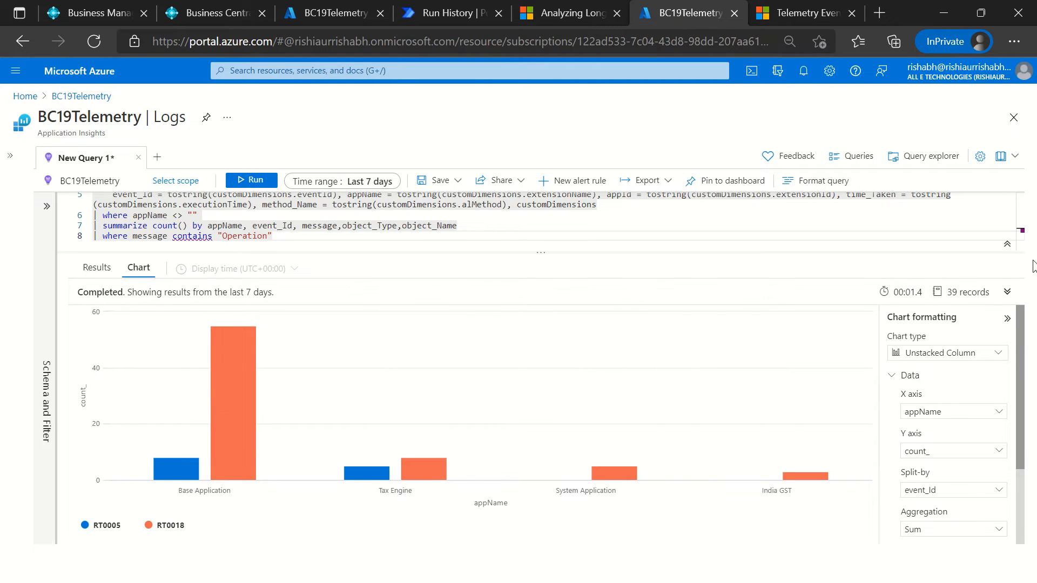
click(1007, 292)
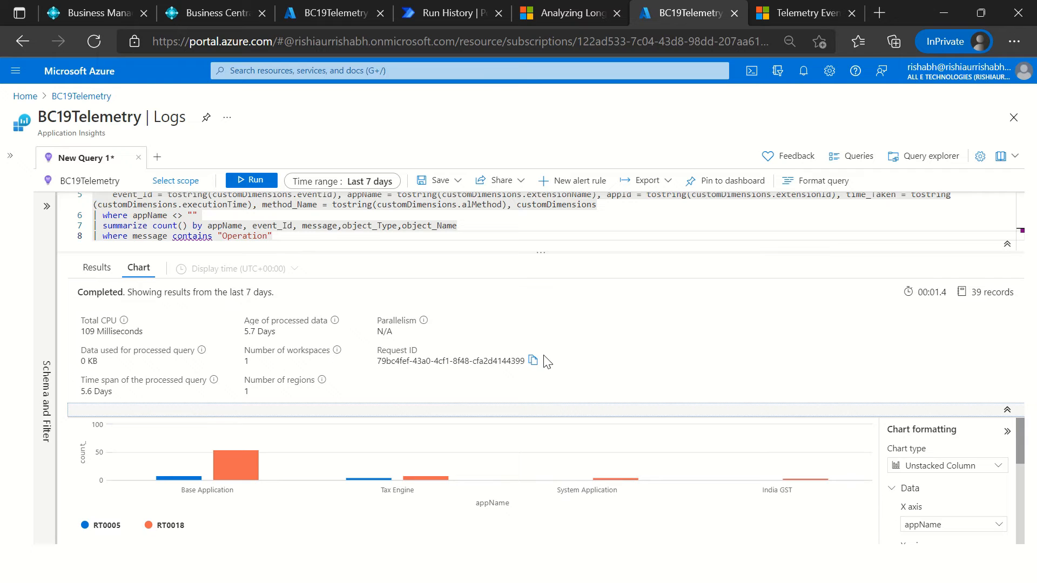
Step: Switch to Telemetry mail.txt in Notepad++ and copy the second traces query, which counts ProcessingOnly reports by object_Name
click(449, 244)
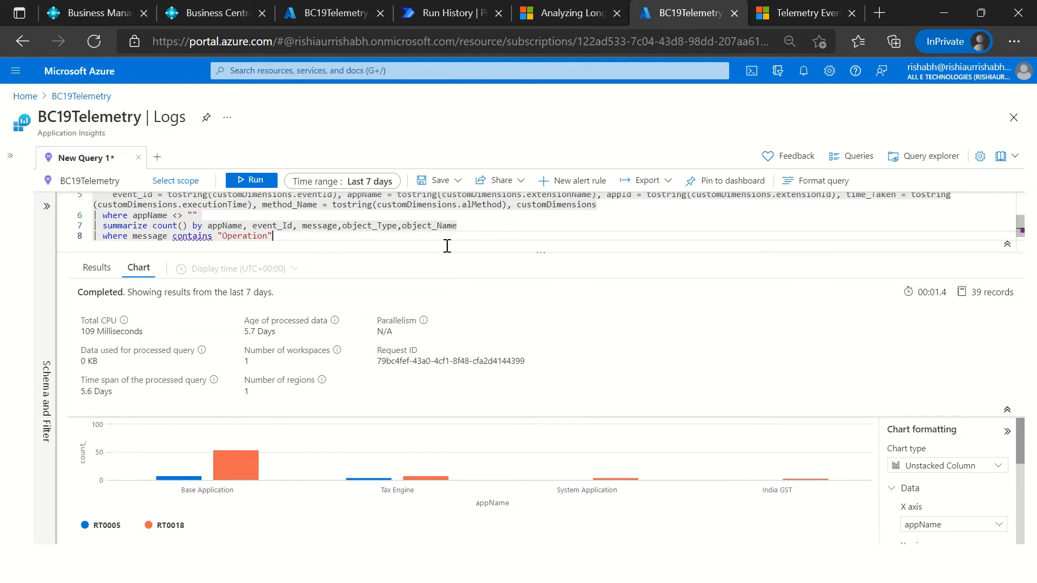
key(alt+Tab)
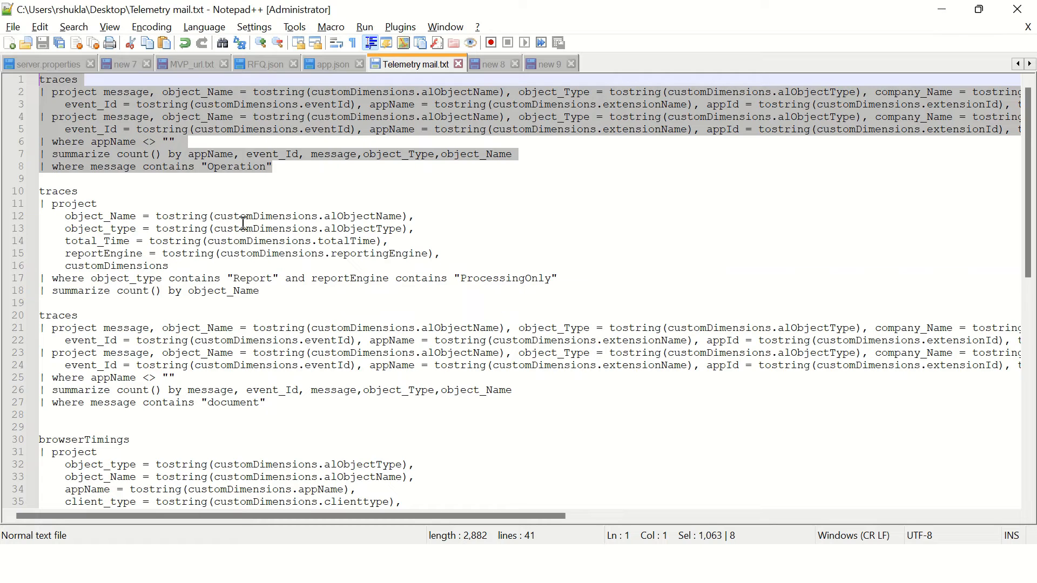
click(288, 254)
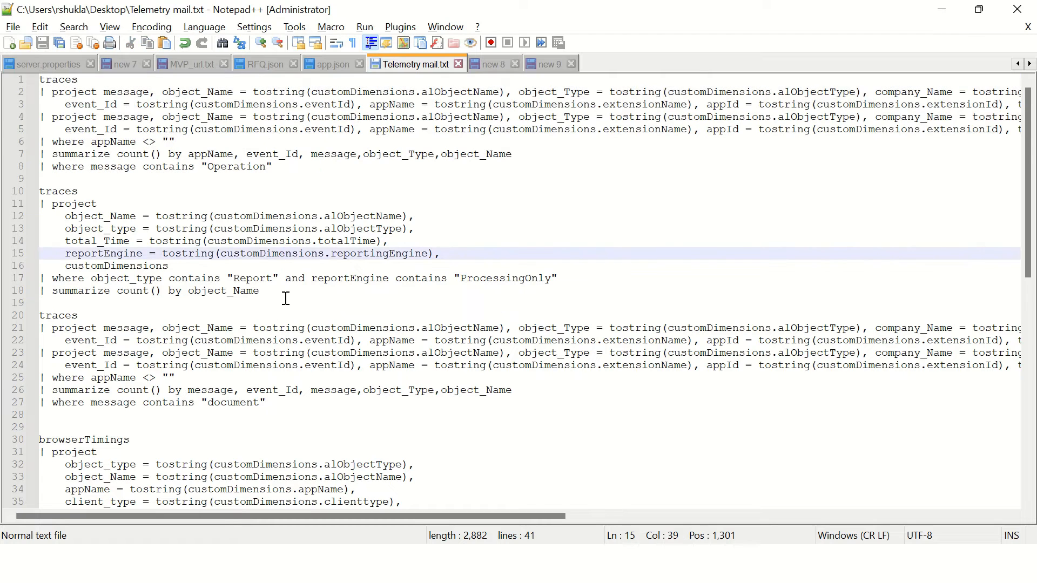
drag(286, 299, 20, 190)
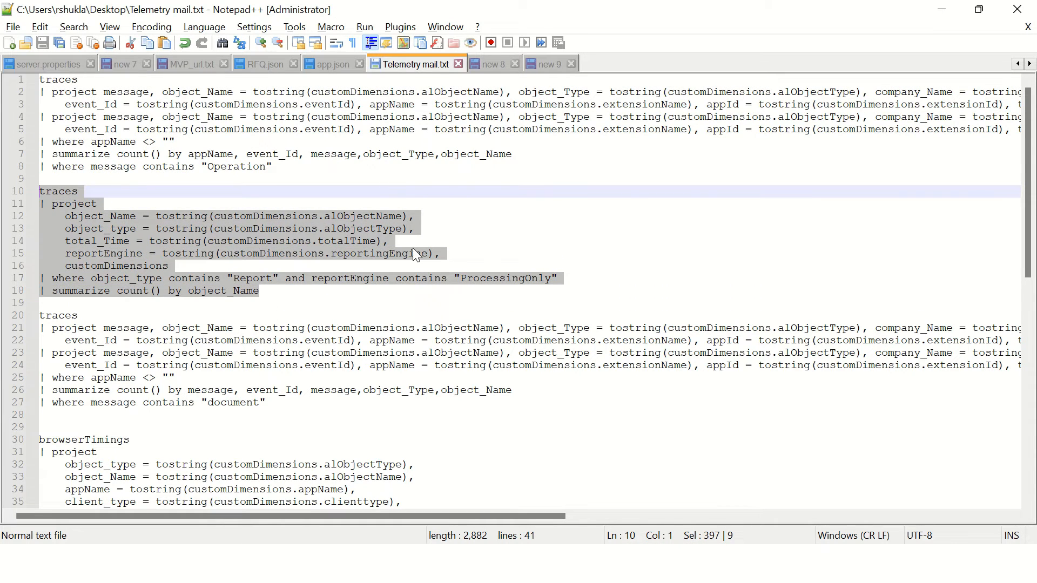
Step: Return to the Azure Logs page and replace the entire query with the copied ProcessingOnly report query
key(alt+Tab)
key(ctrl+a)
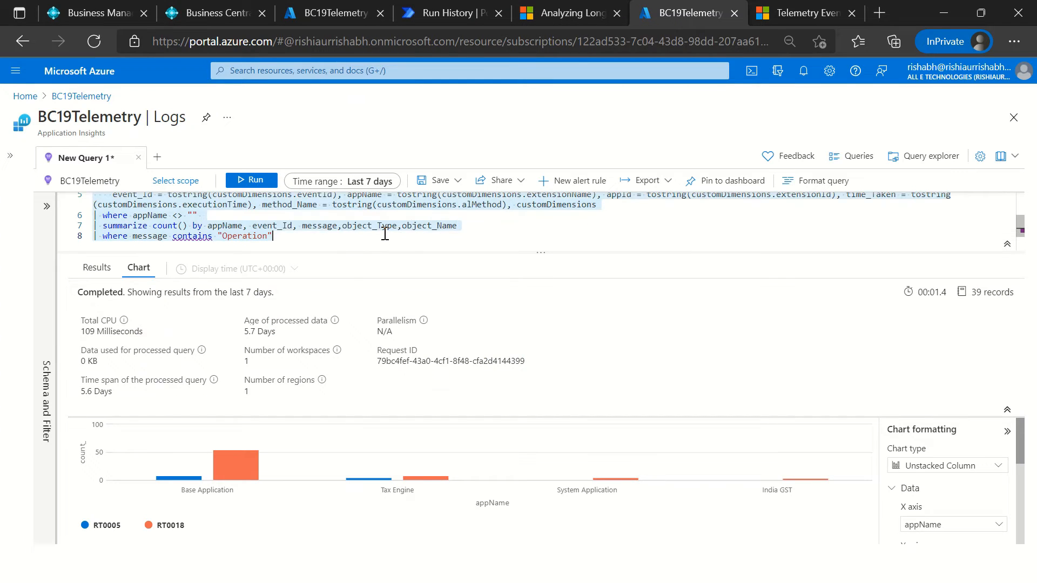
key(Delete)
key(ctrl+v)
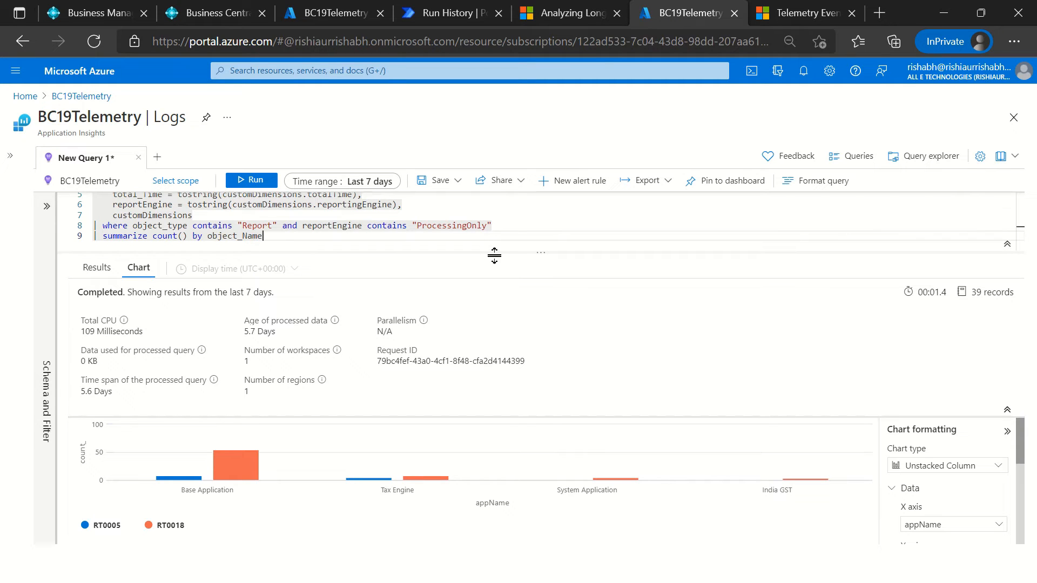
Step: Run the report query, widen the object_Name column to fit, and review the ProcessingOnly filter condition
drag(495, 251, 498, 373)
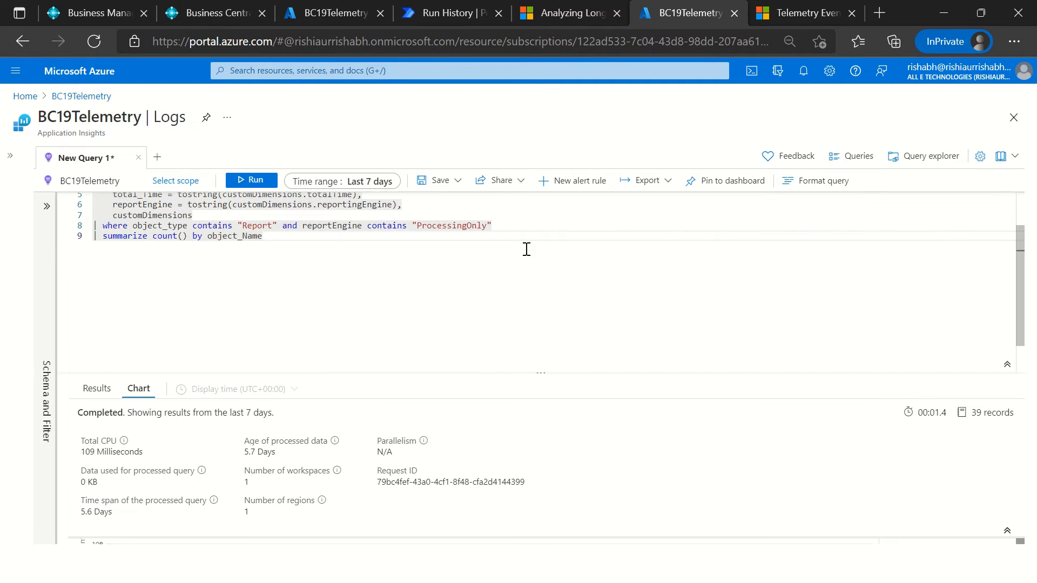
scroll(437, 285, up, 2)
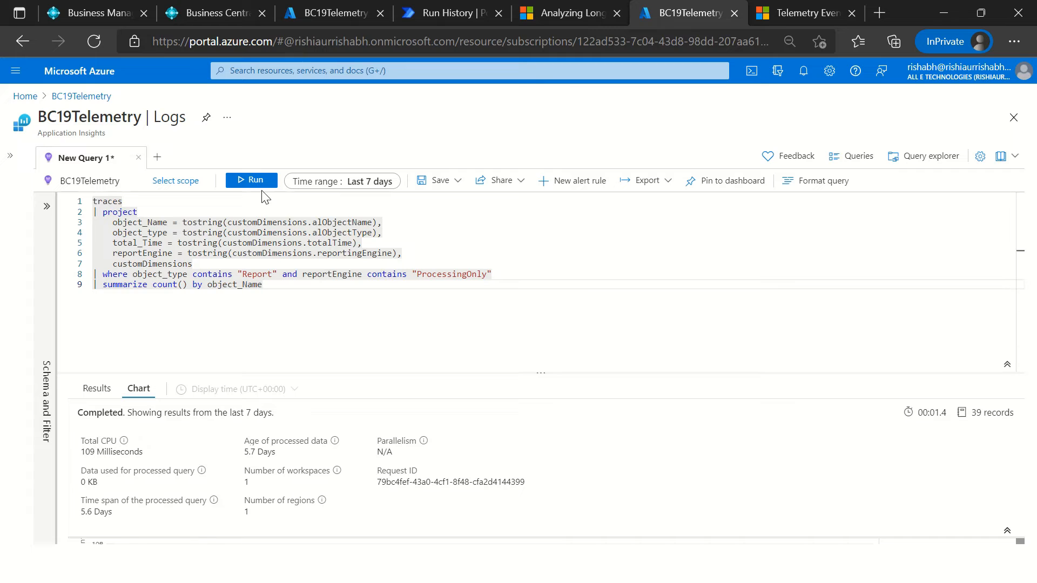
click(246, 180)
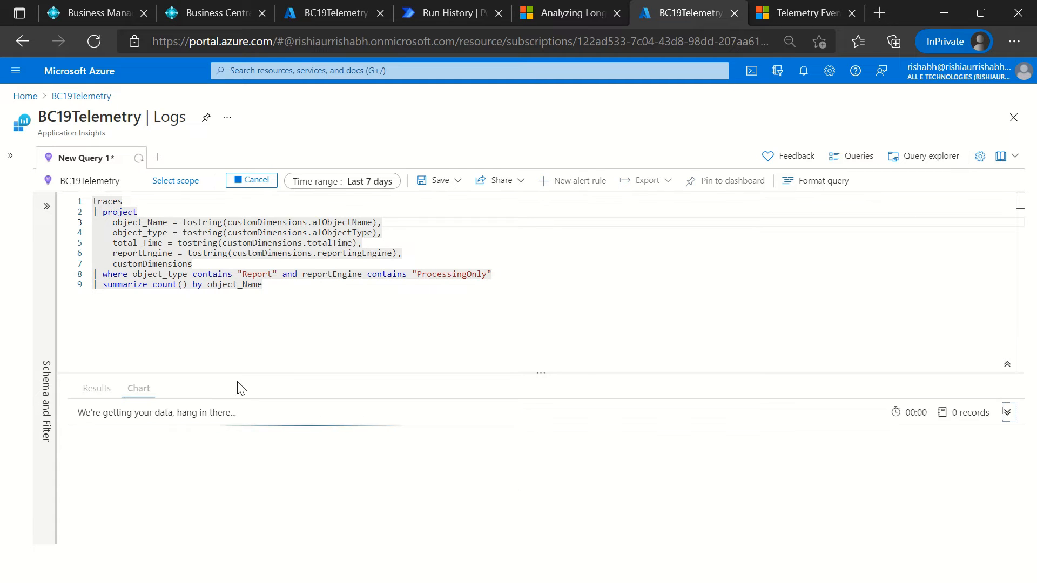
drag(242, 373, 238, 301)
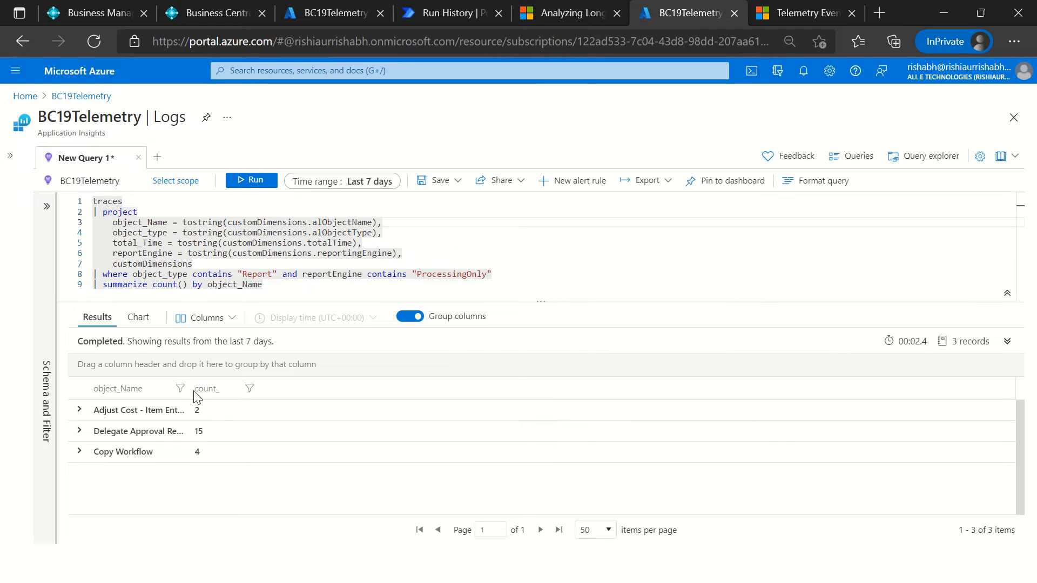
double_click(193, 393)
click(448, 274)
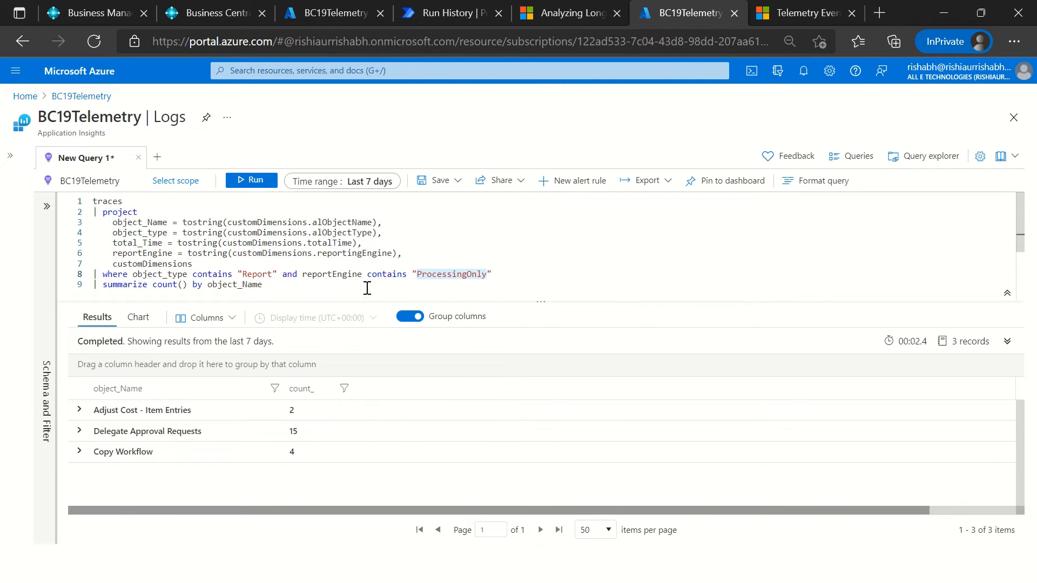
double_click(396, 276)
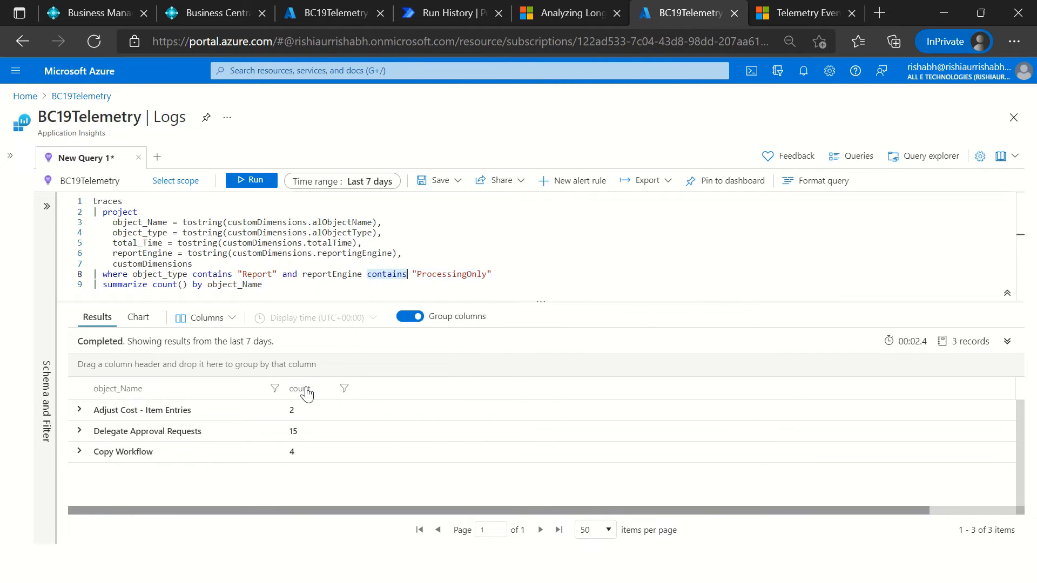
Step: Display the report counts as a chart and examine its formatting options and available chart types
click(150, 322)
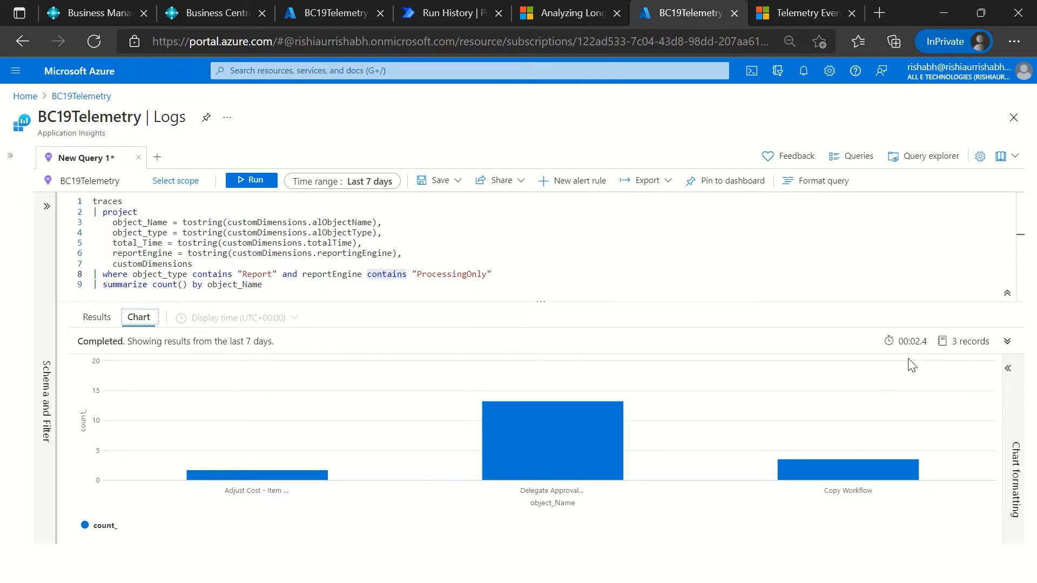
click(1018, 450)
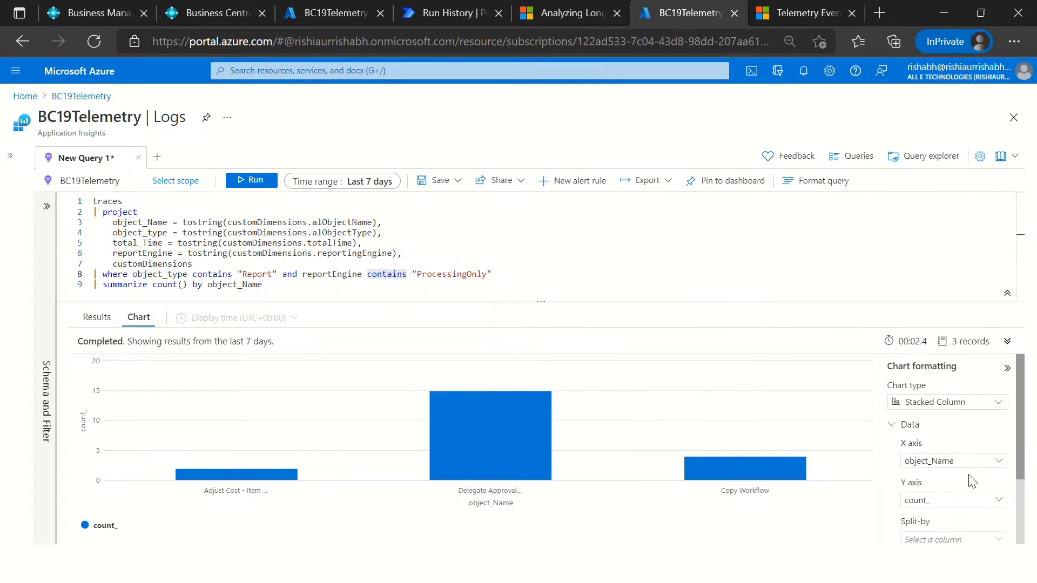
scroll(972, 480, down, 2)
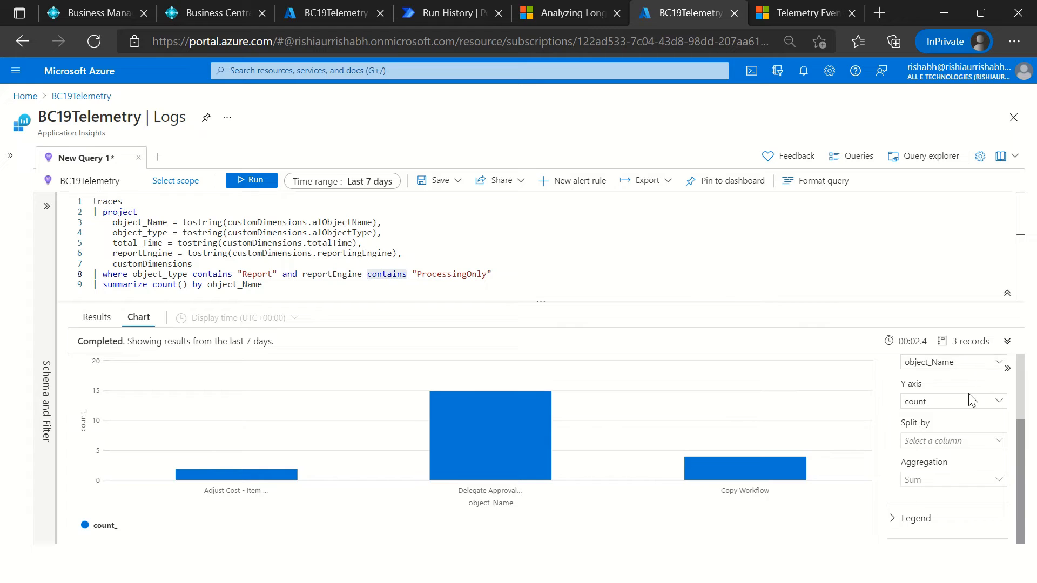
scroll(970, 401, up, 2)
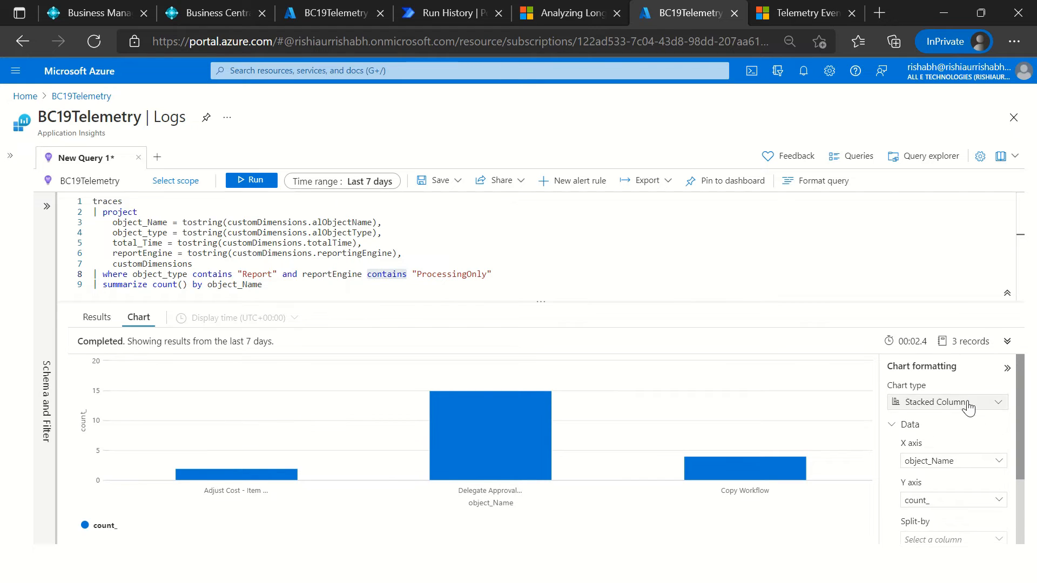
click(969, 408)
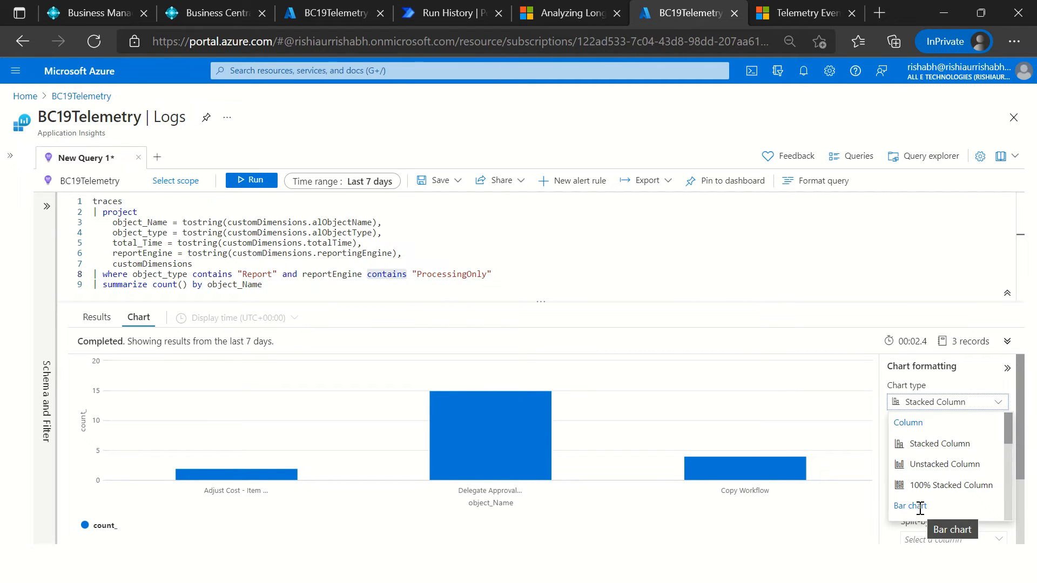
click(227, 540)
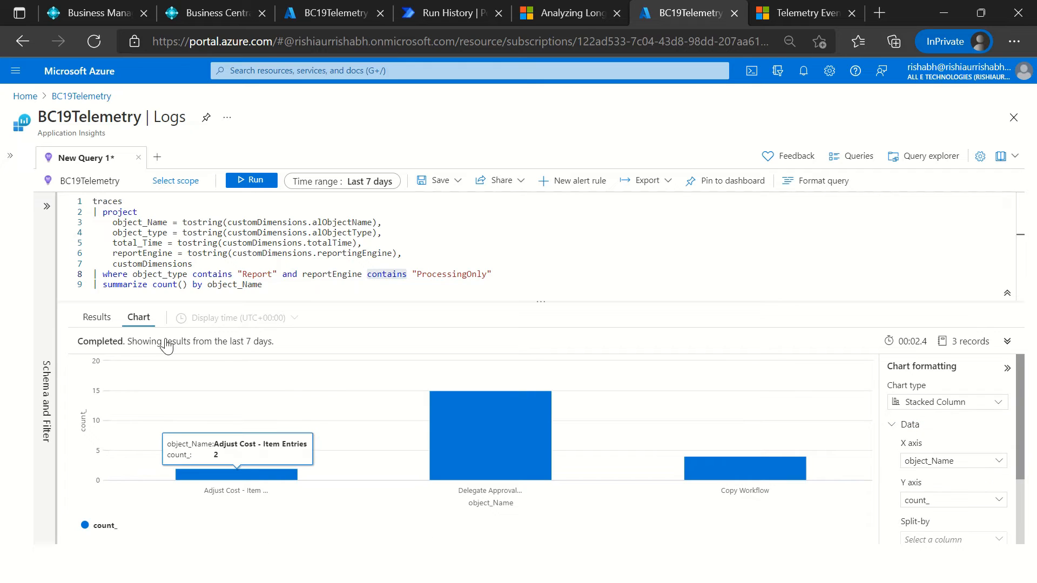
Step: Expand the chart's legend settings and examine the show and position options
click(1007, 368)
click(1010, 372)
drag(1023, 482, 1033, 580)
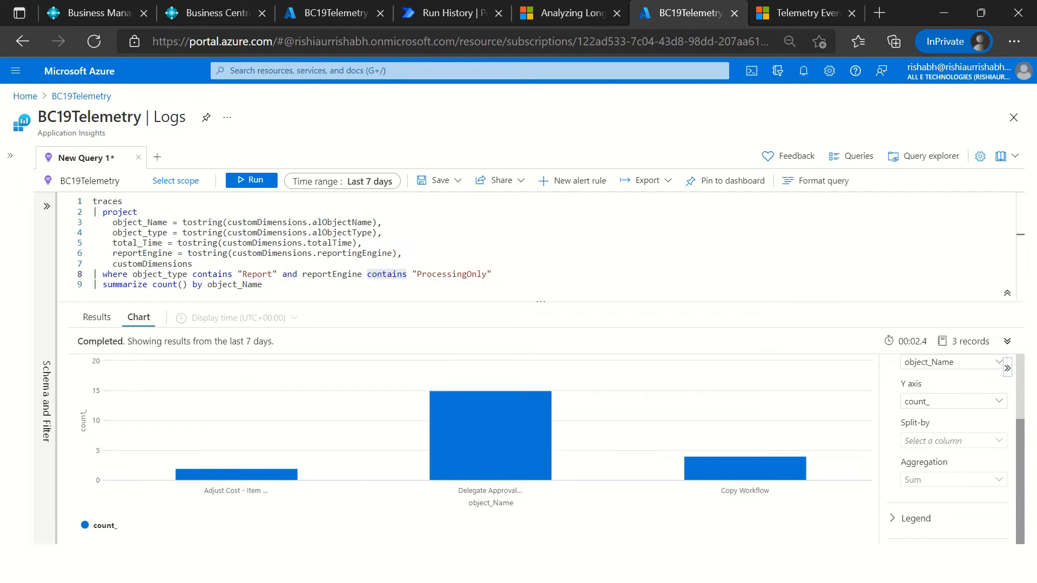
click(903, 518)
scroll(921, 515, down, 1)
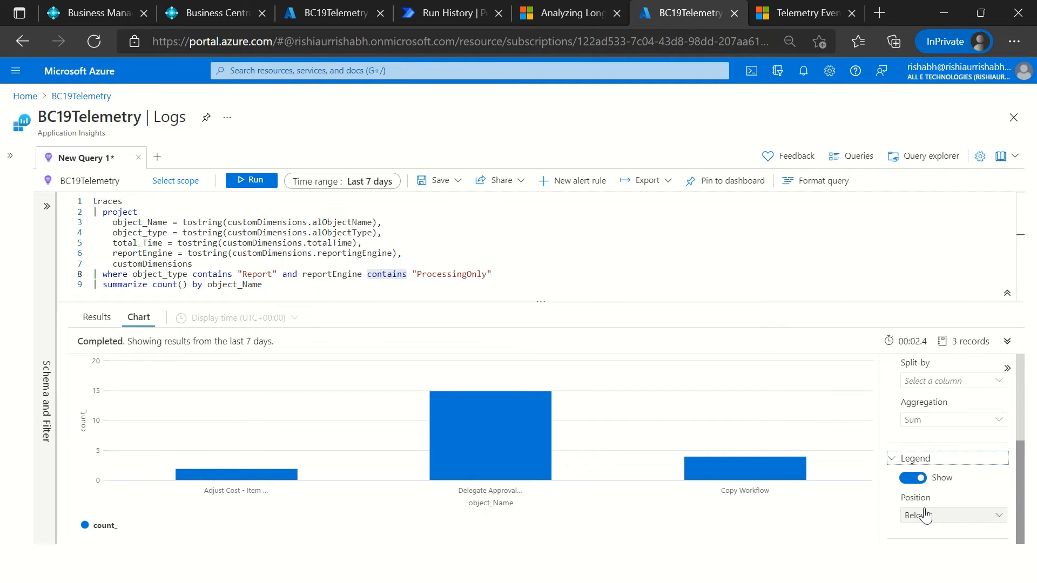
click(924, 516)
Step: Add the line "| render piechart" after the summarize line and run the query
click(335, 289)
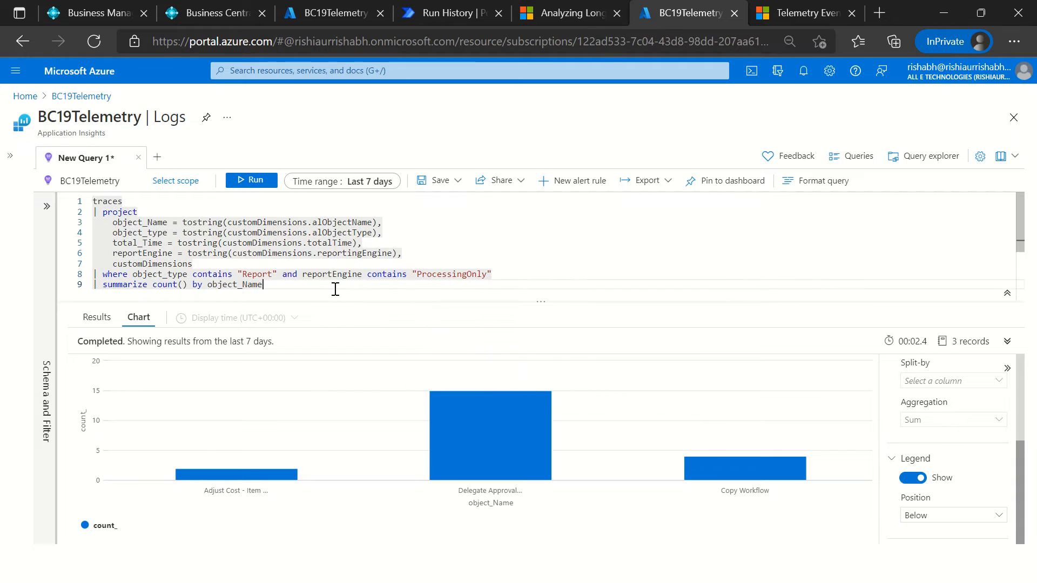
key(Return)
text(| render)
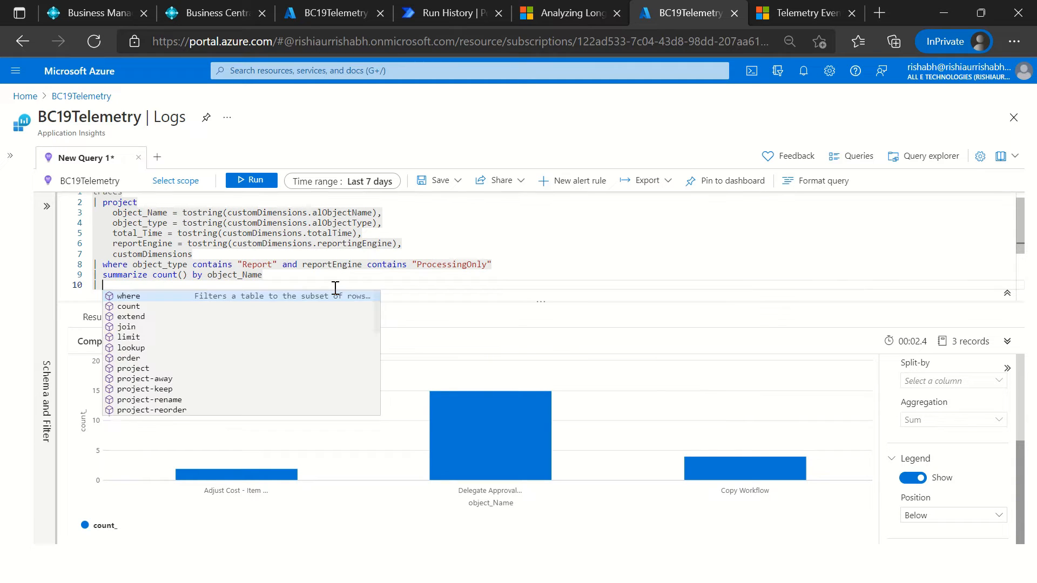
key(Down)
key(Down)
key(Down)
key(Down)
key(Down)
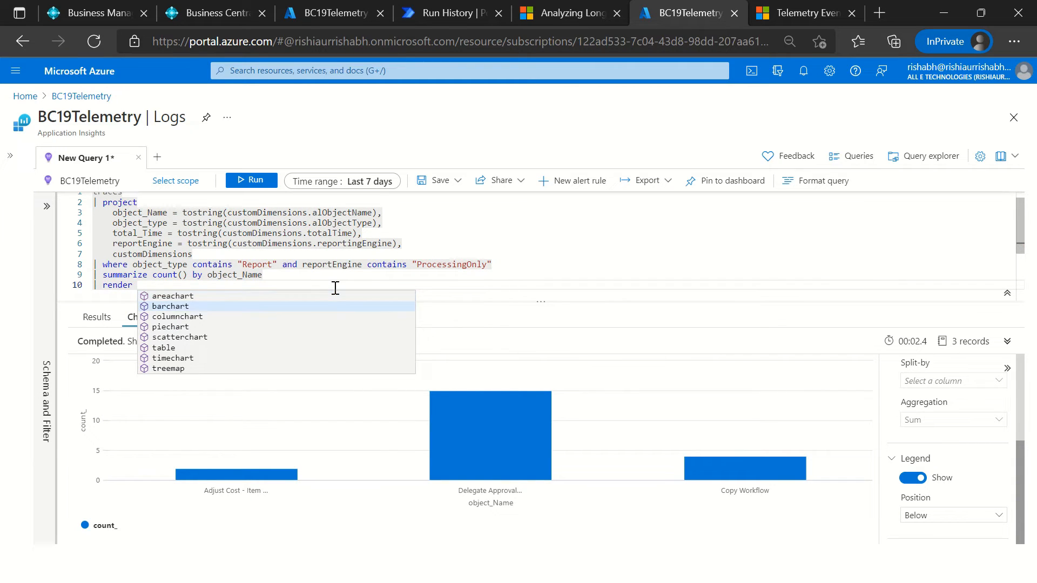
key(Up)
key(Up)
key(Up)
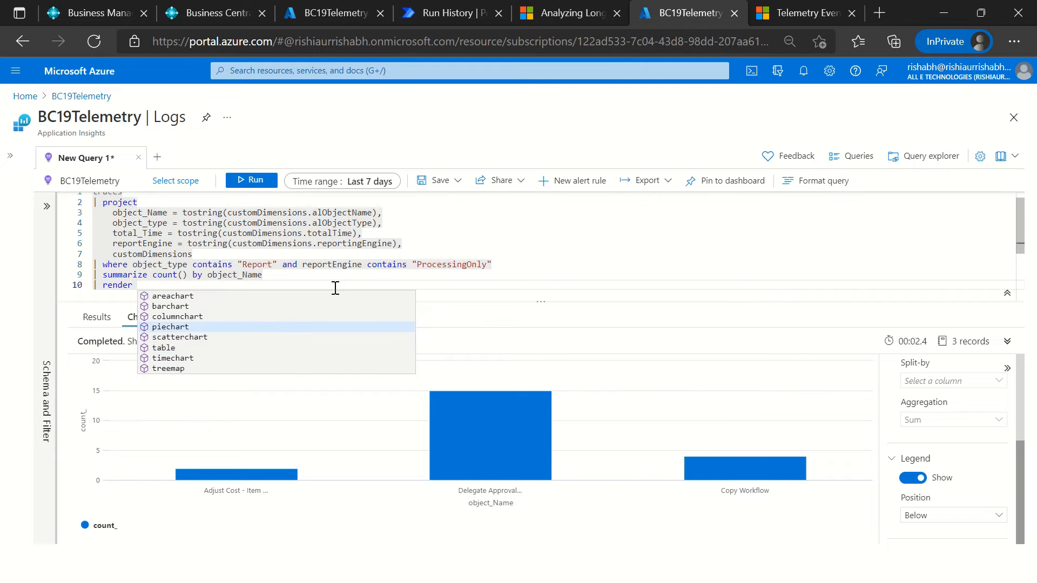
key(Down)
key(Return)
click(256, 179)
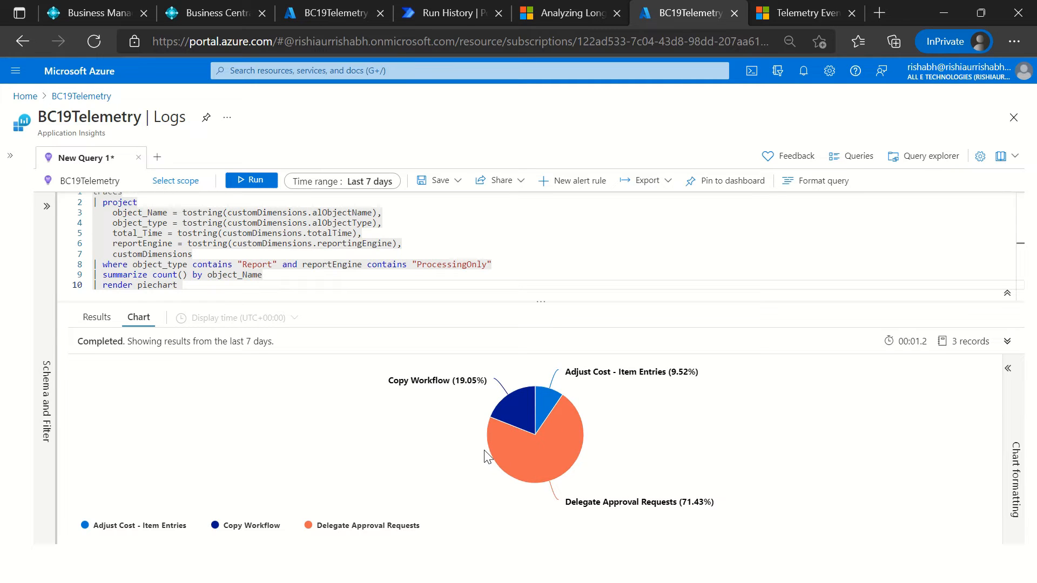
Step: Examine the pie slices' details and the query's ProcessingOnly filter, traces table and projected columns
mouse_move(526, 413)
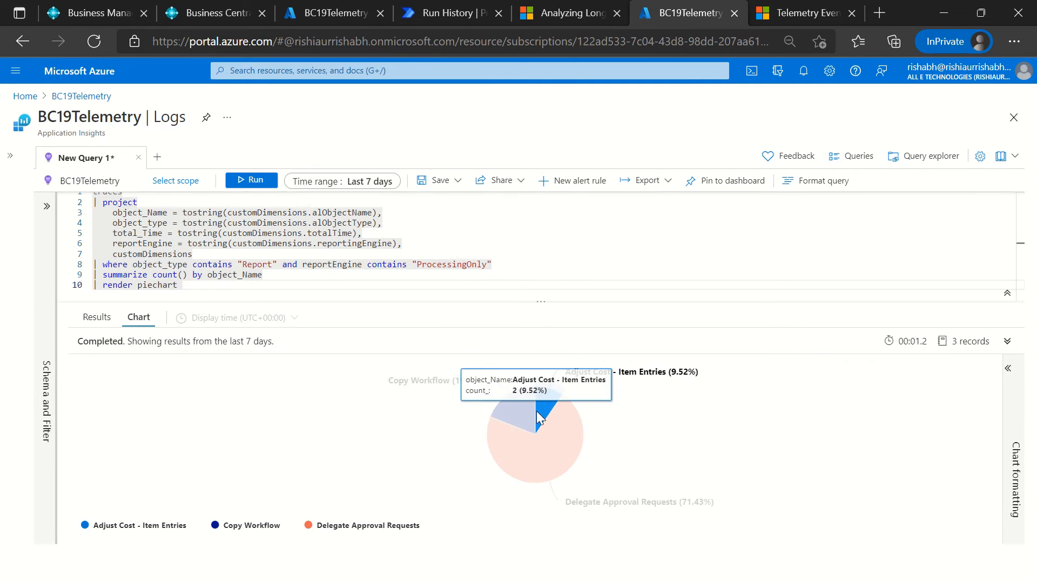
mouse_move(525, 456)
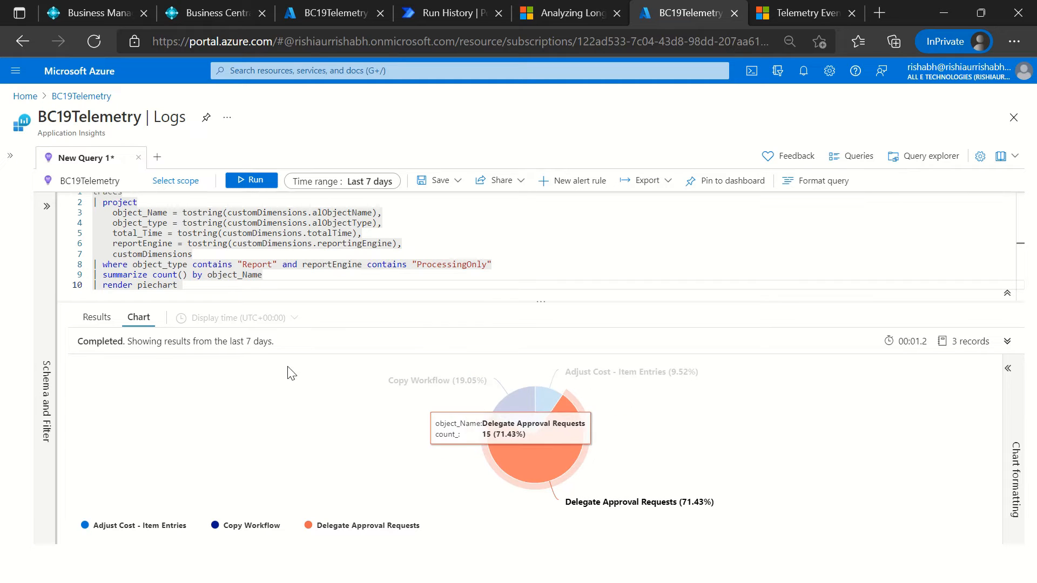
click(264, 275)
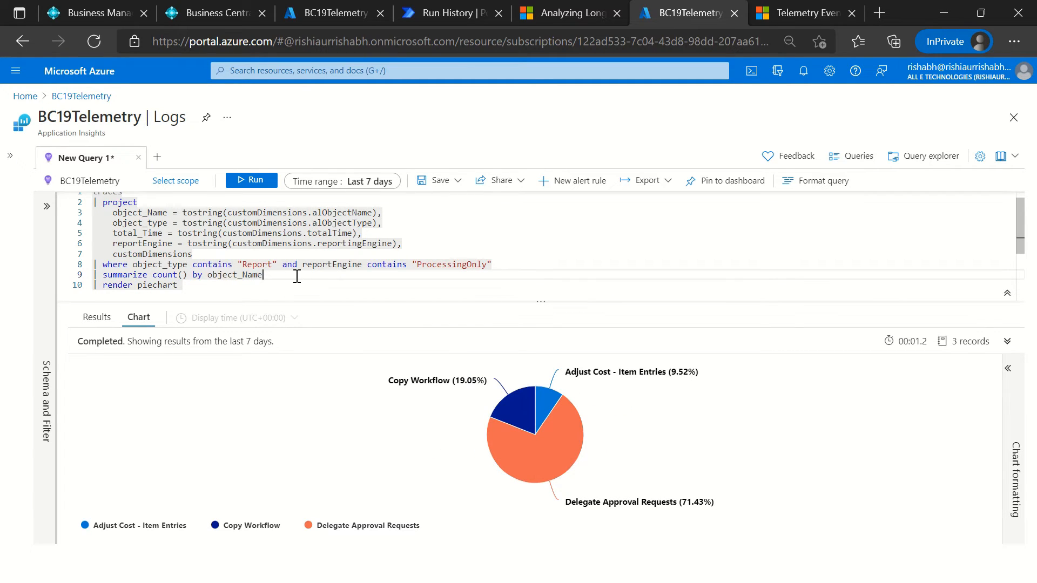
double_click(454, 264)
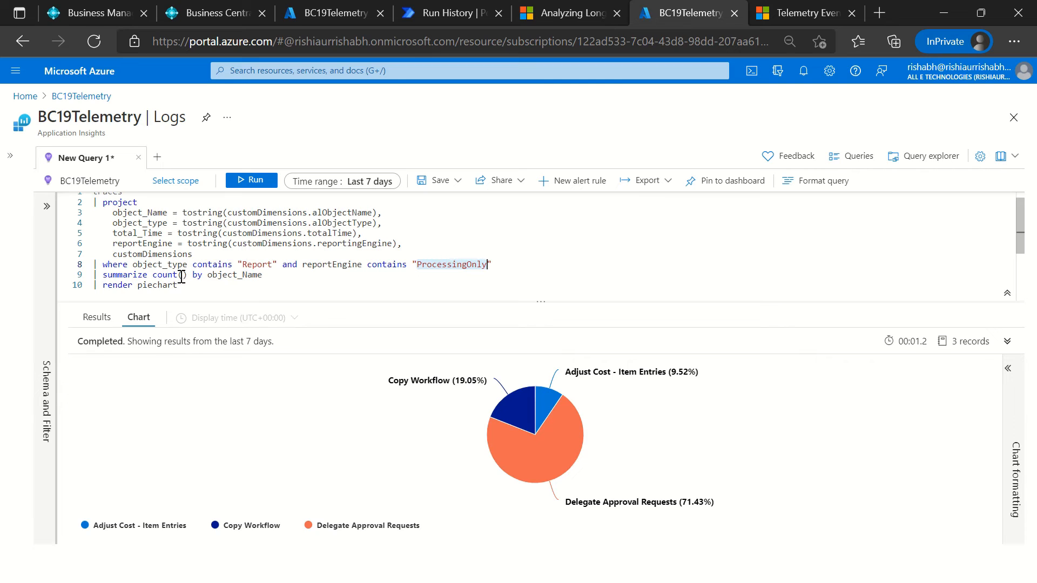
click(185, 254)
scroll(181, 259, up, 1)
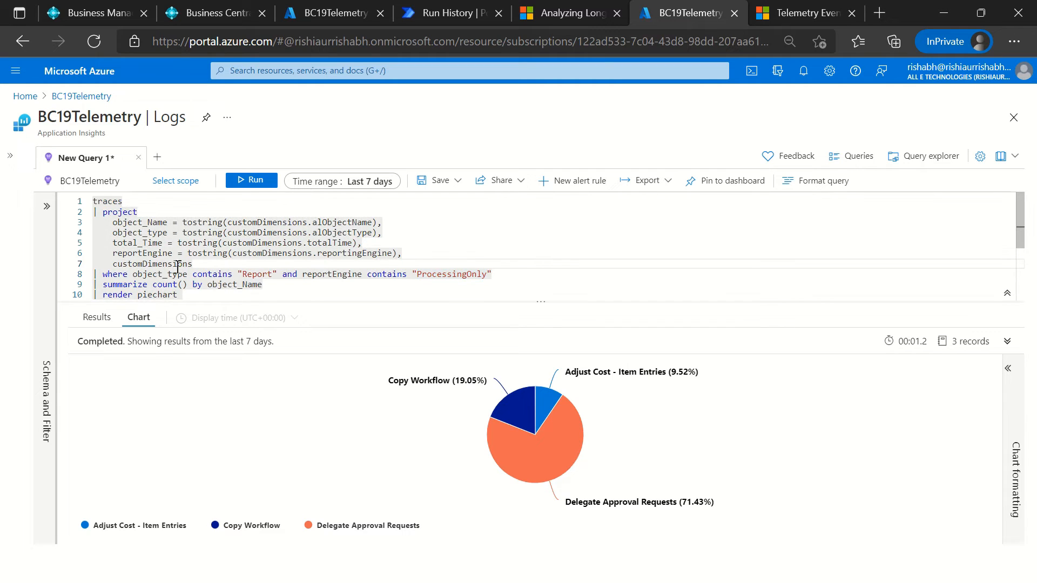
double_click(110, 203)
click(115, 237)
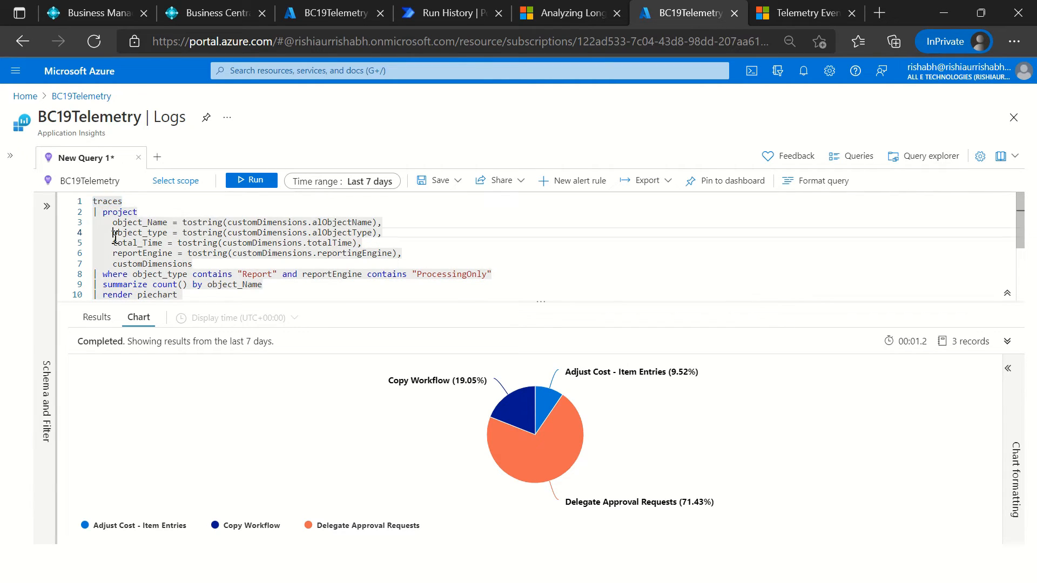
Step: Examine the query's projected custom dimensions, including reportingEngine, alObjectType and alObjectName, and the conditions on object_type and reportEngine
double_click(185, 264)
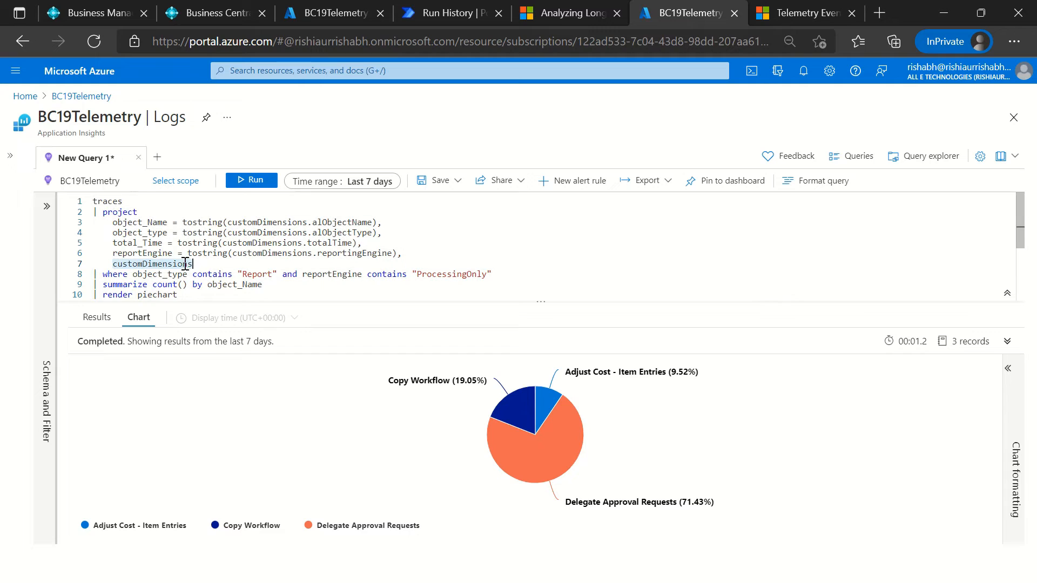
click(291, 263)
double_click(330, 253)
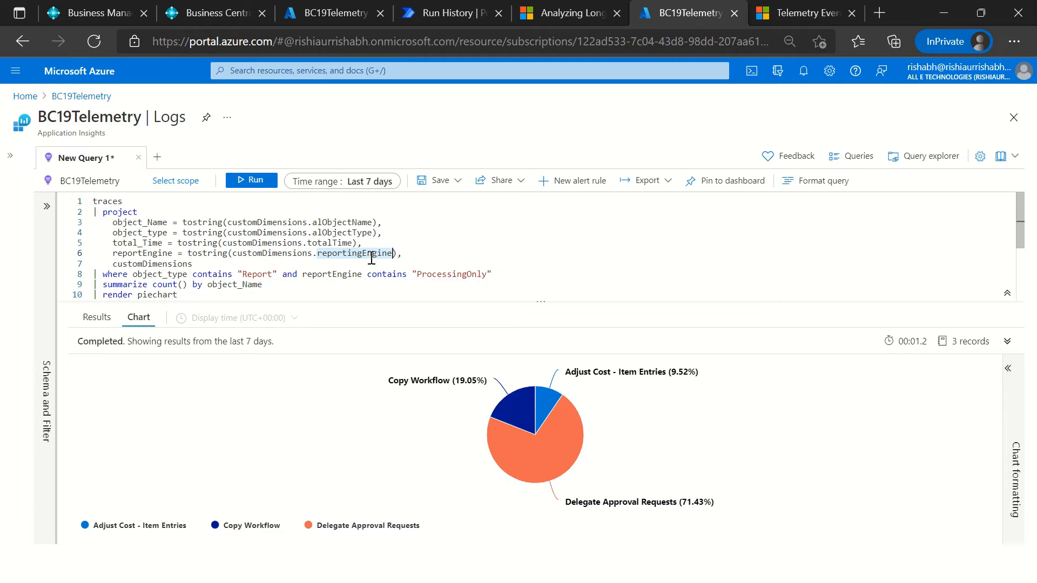
double_click(346, 233)
double_click(347, 223)
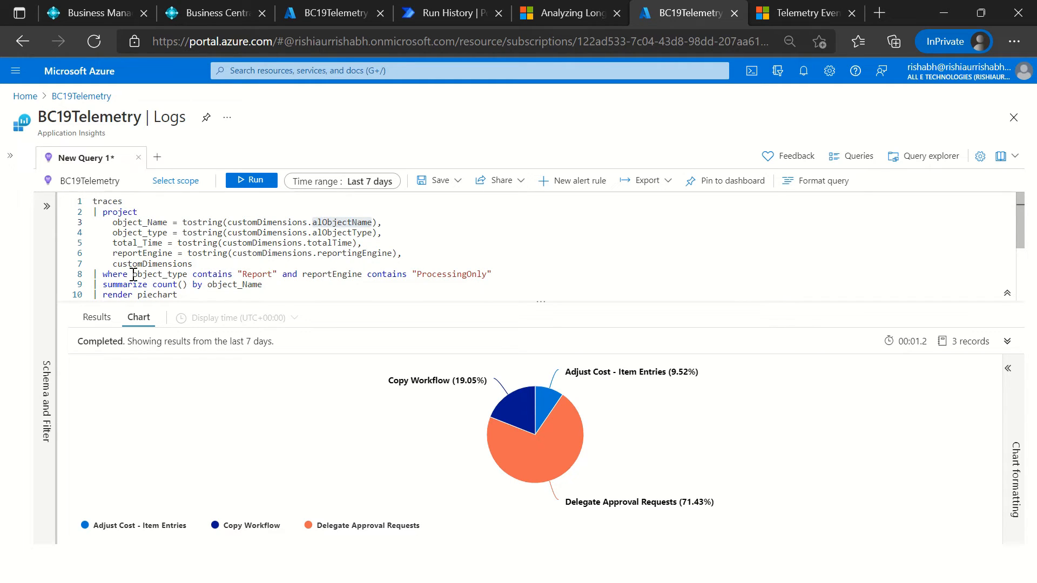
drag(133, 275, 287, 277)
double_click(337, 275)
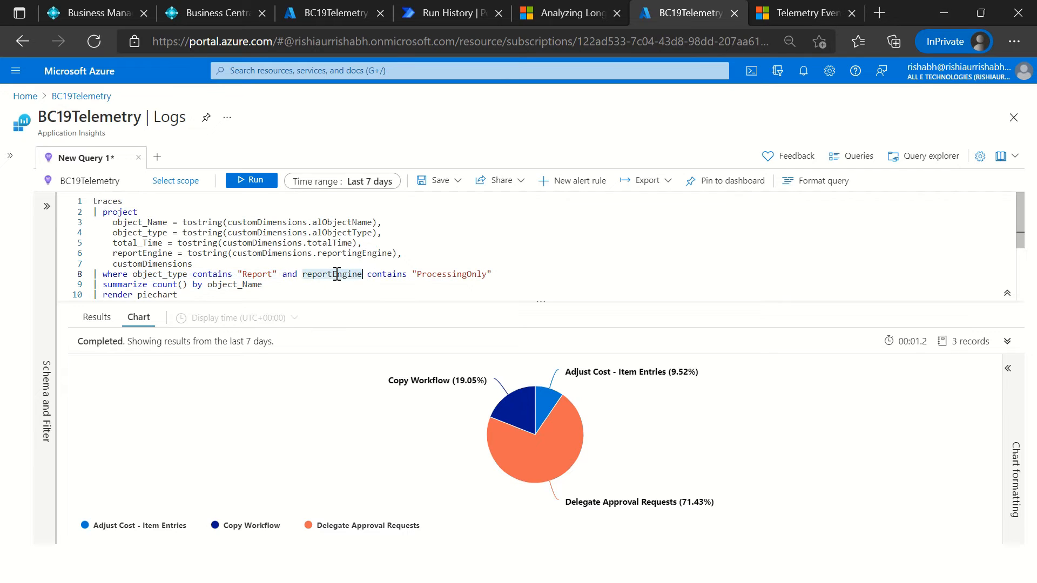
Step: Set the reportEngine filter value to "rdlc", run the query and inspect the resulting pie slice
double_click(429, 272)
key(ctrl+c)
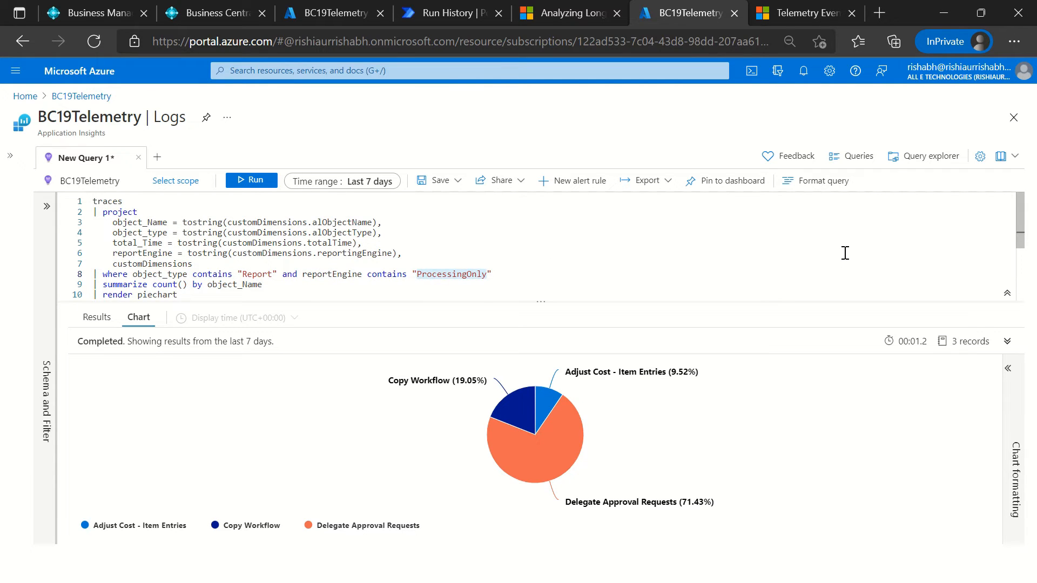
text(rdl)
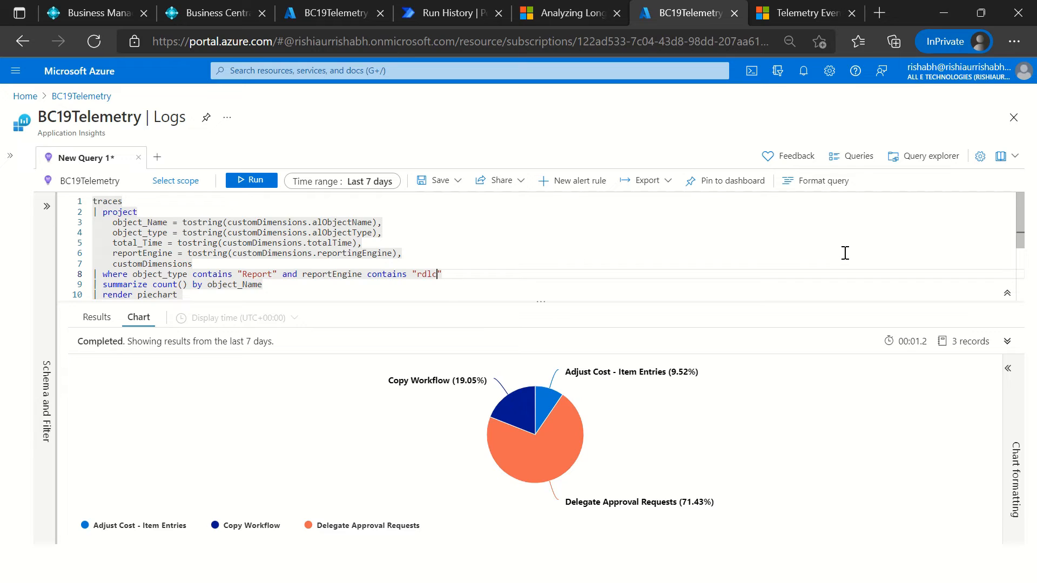
click(244, 180)
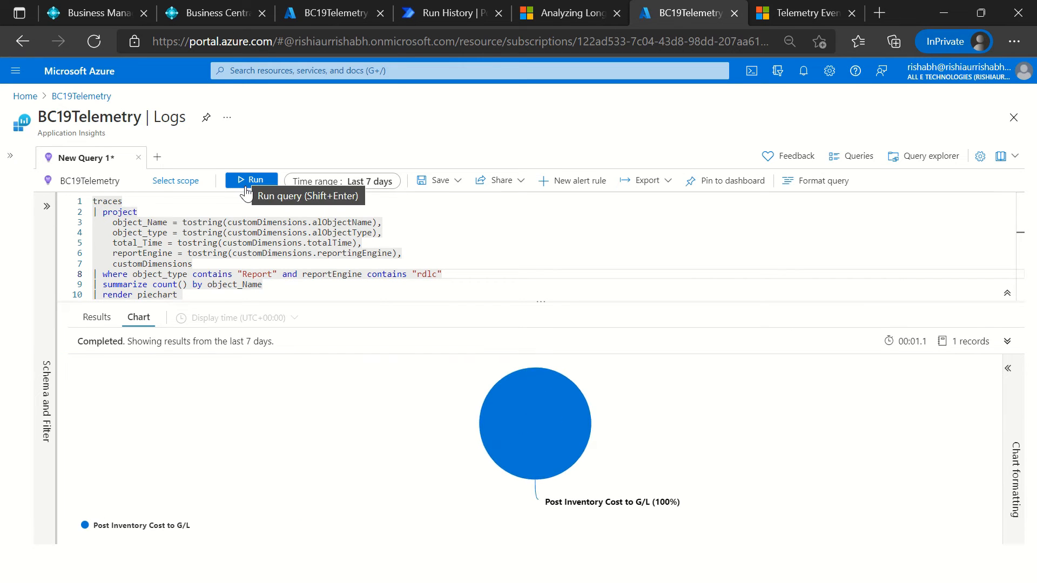
mouse_move(556, 392)
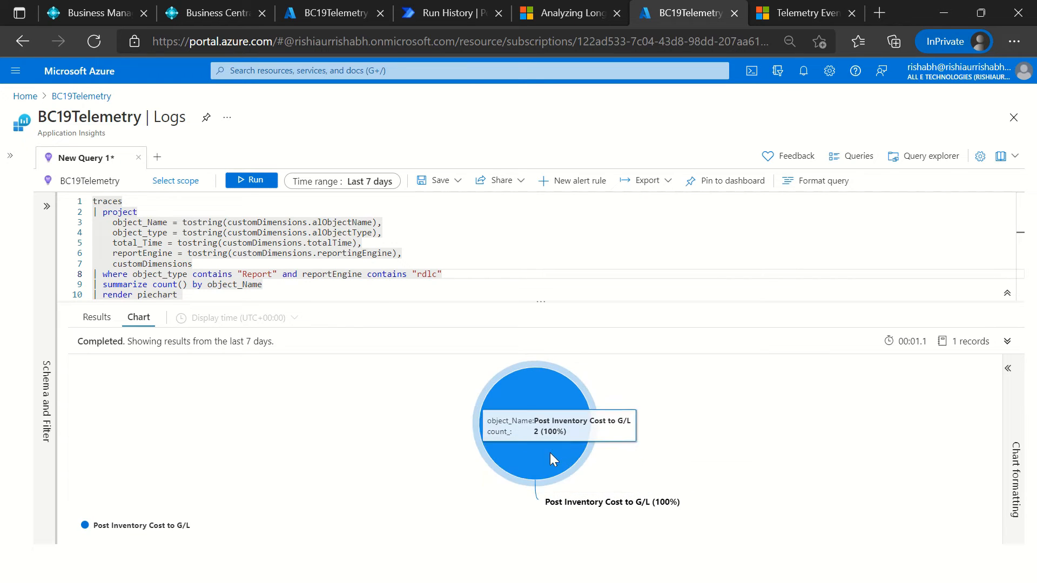
Step: Restore the reportEngine filter value to "ProcessingOnly"
double_click(428, 275)
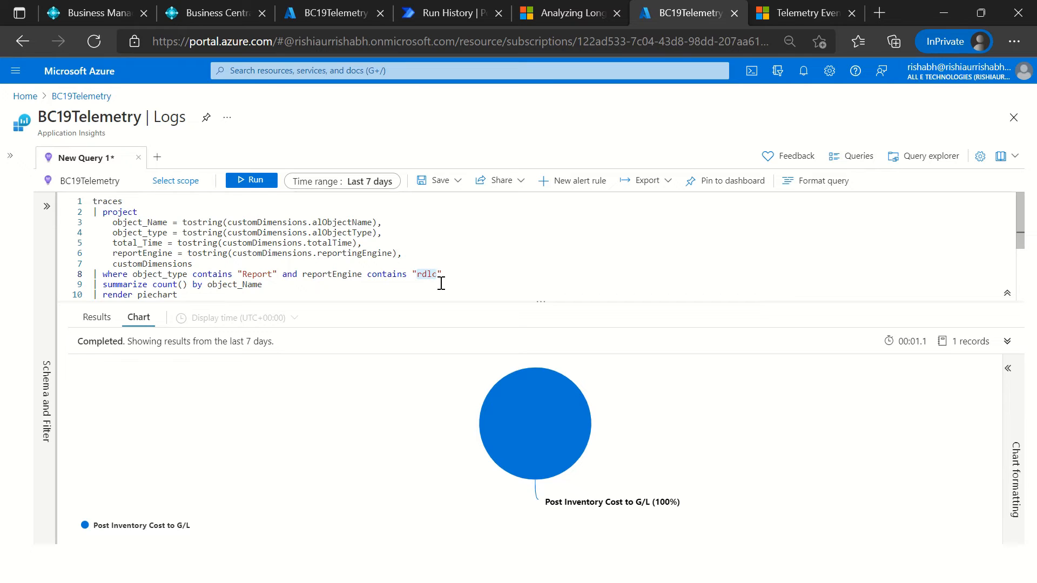
key(ctrl+v)
click(511, 274)
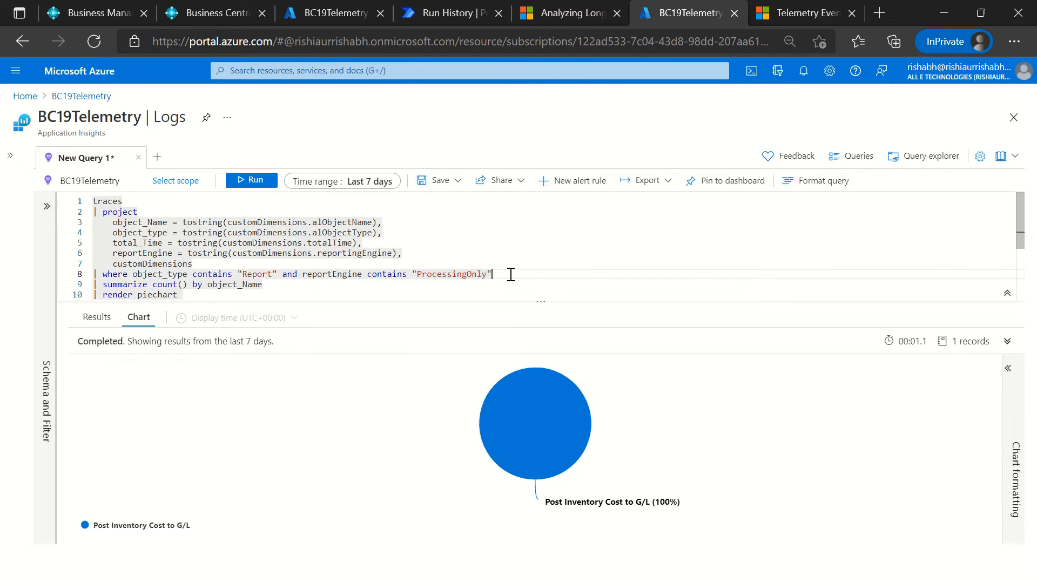
Step: Comment out the reportEngine condition with "//", run the query and inspect the pie slices for all reports
drag(299, 275, 378, 285)
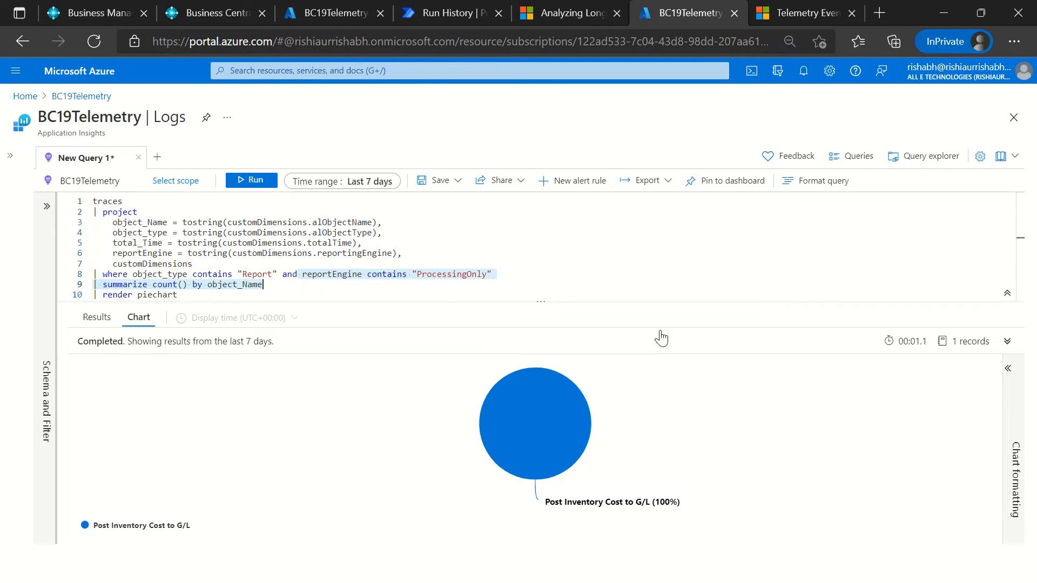
key(Left)
key(Left)
text(//)
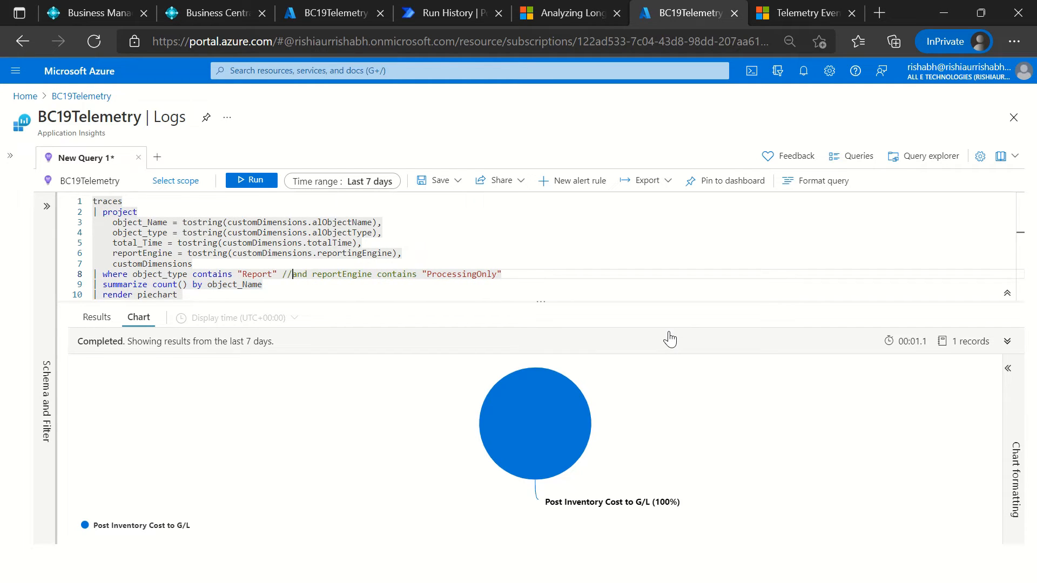
click(253, 180)
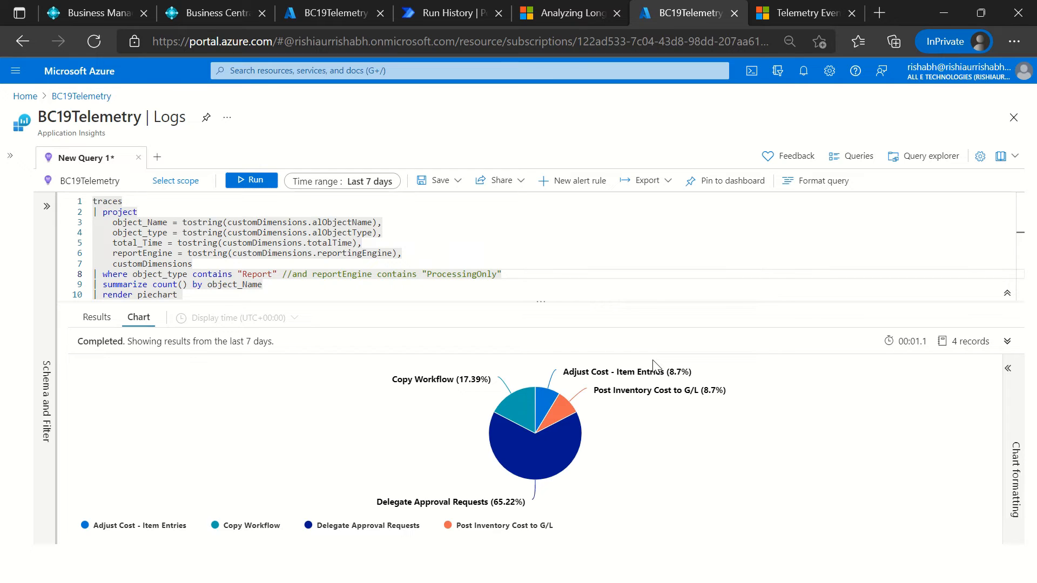
mouse_move(569, 447)
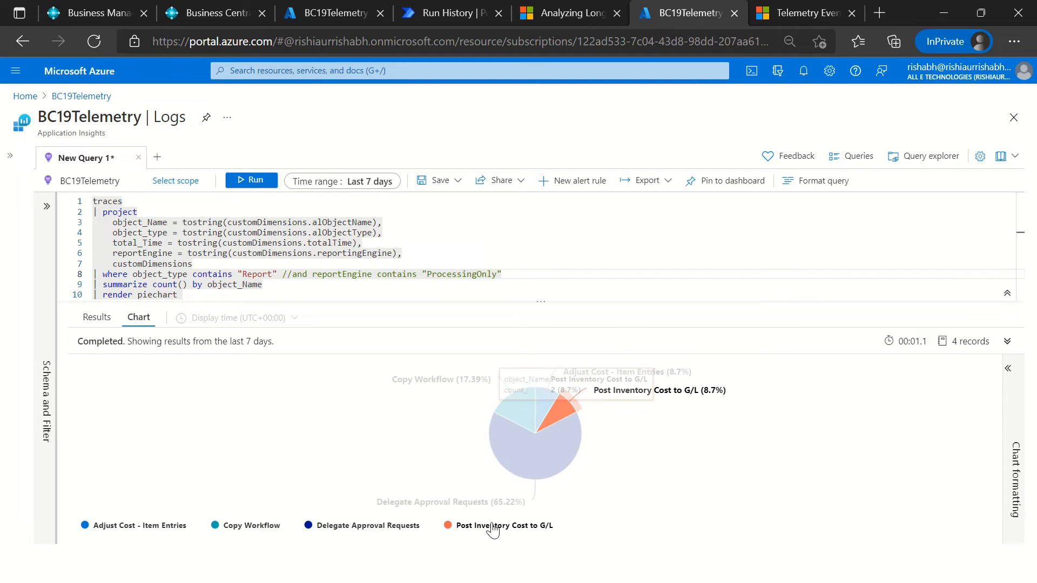
mouse_move(577, 423)
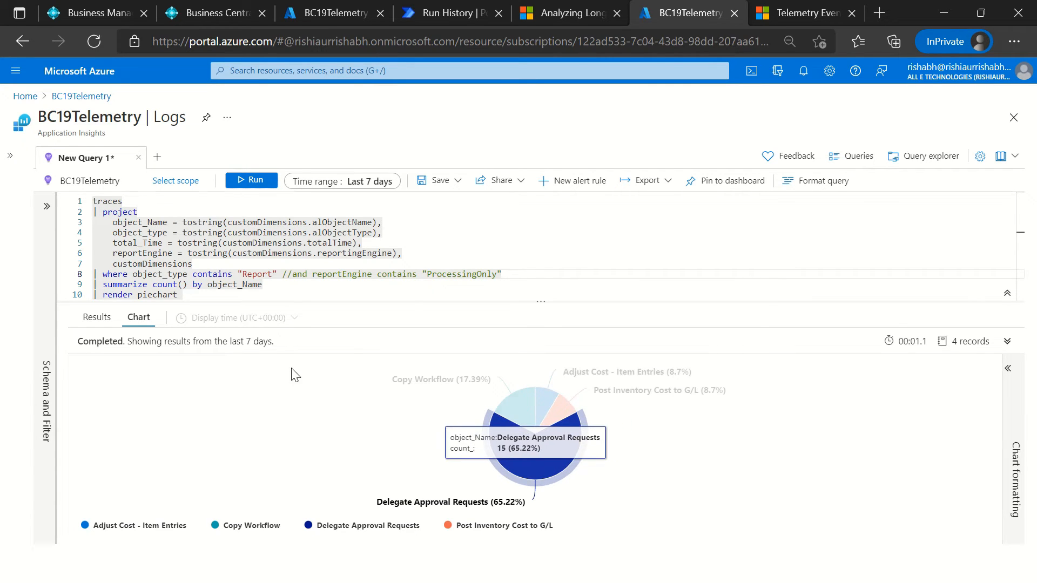
Step: Switch to Business Central, search for workflows and open the Workflows list
click(74, 18)
click(898, 76)
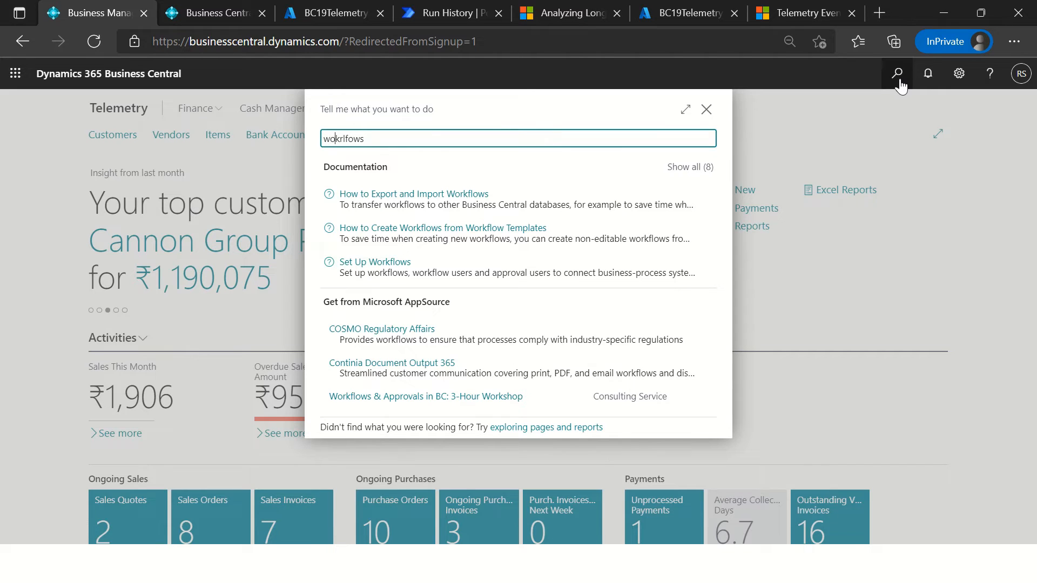
key(BackSpace)
key(Right)
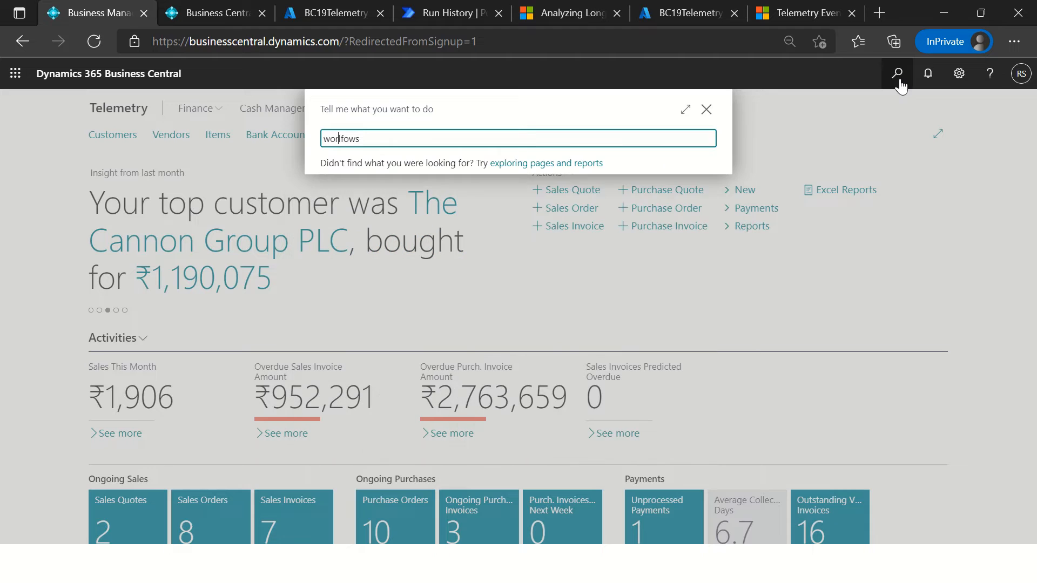
text(k)
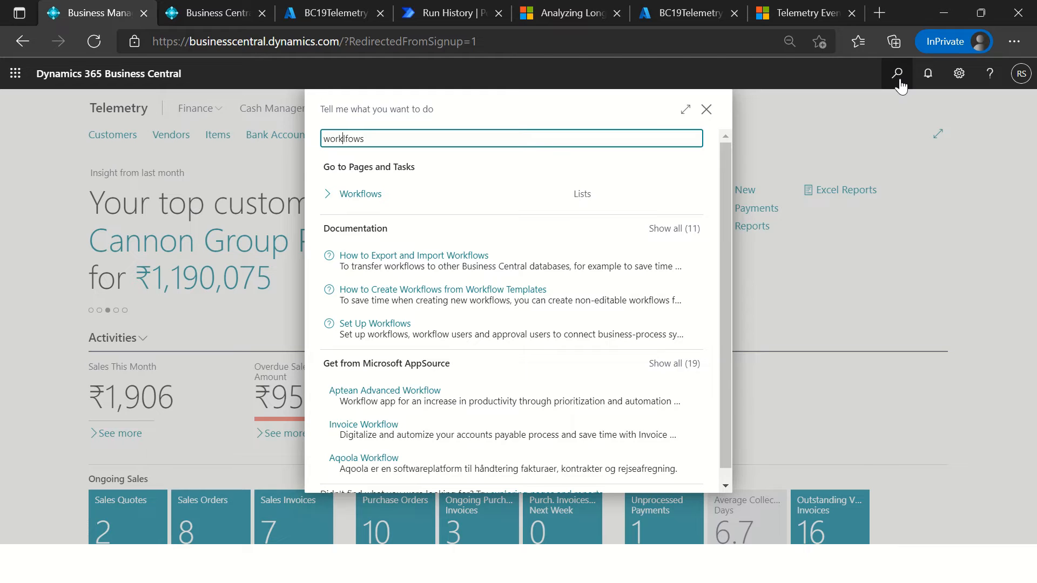
click(475, 205)
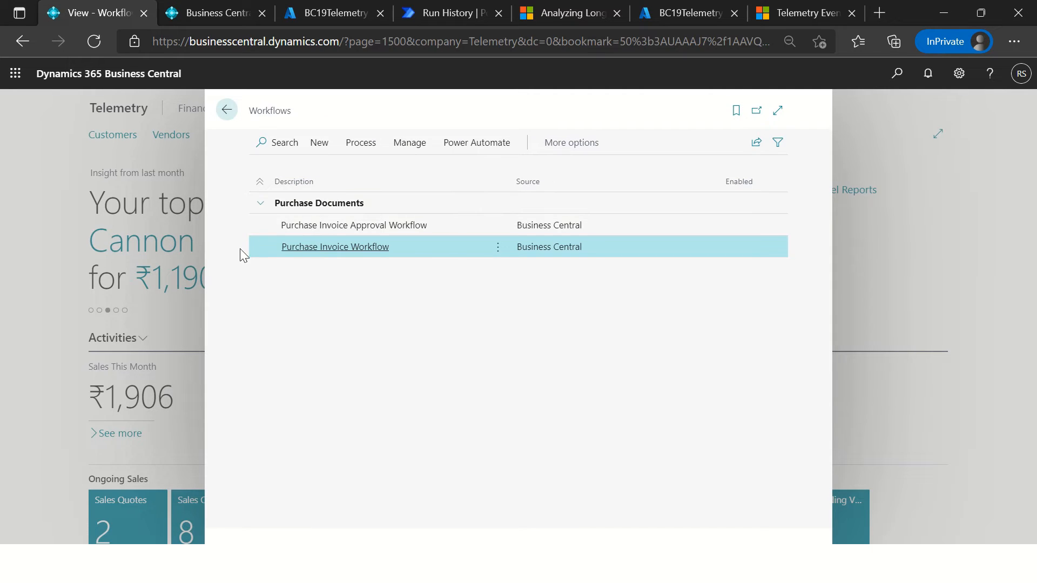
Step: View the Purchase Invoice Workflow's details, close it and return to the BC19Telemetry pie chart in the Azure portal
click(323, 250)
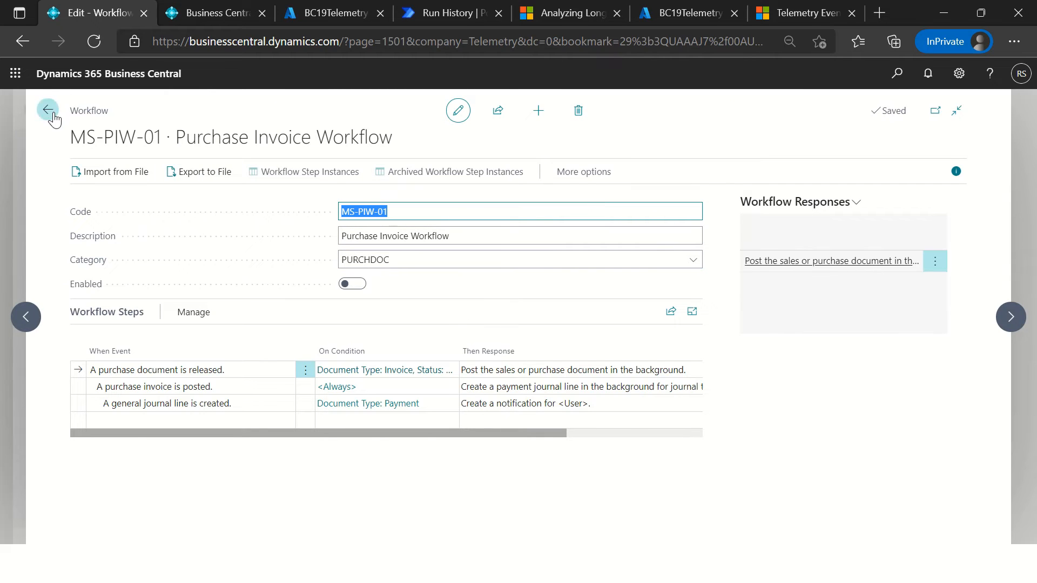
click(48, 110)
click(810, 16)
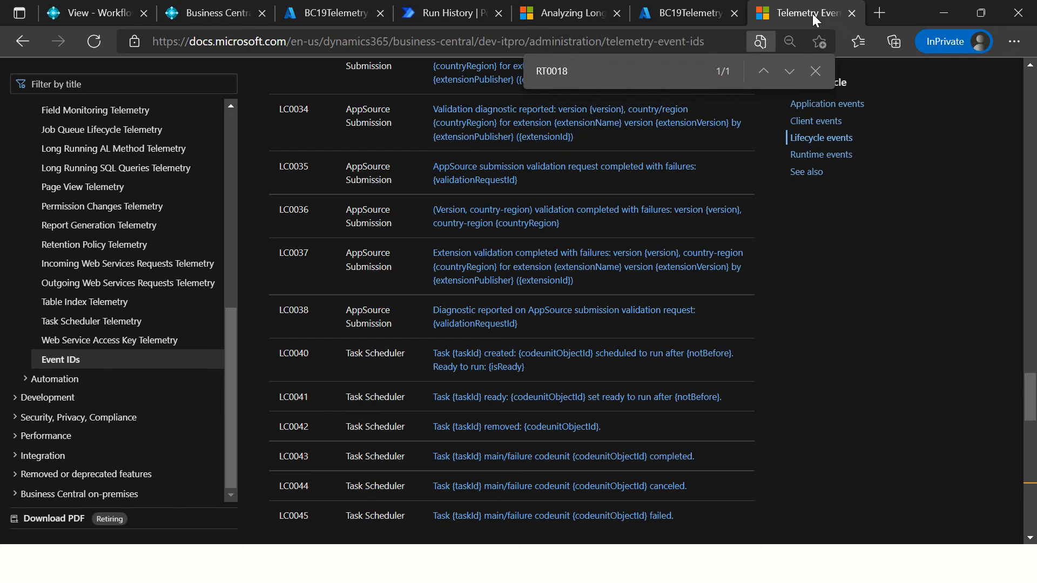
click(669, 15)
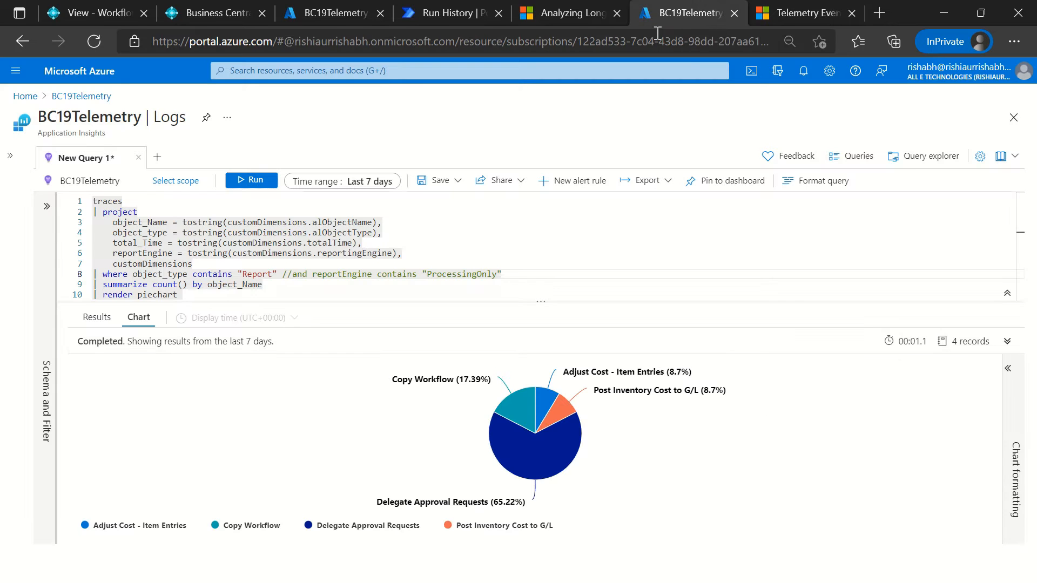
mouse_move(547, 416)
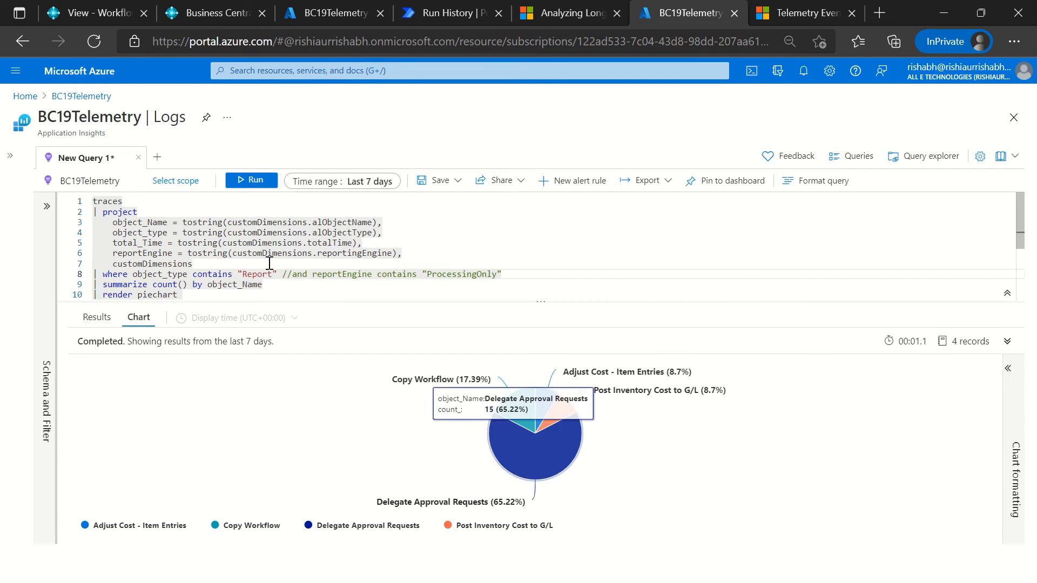
click(583, 260)
Step: Switch to Telemetry mail.txt in Notepad++ and copy the traces query that filters messages containing "document"
key(alt+Tab)
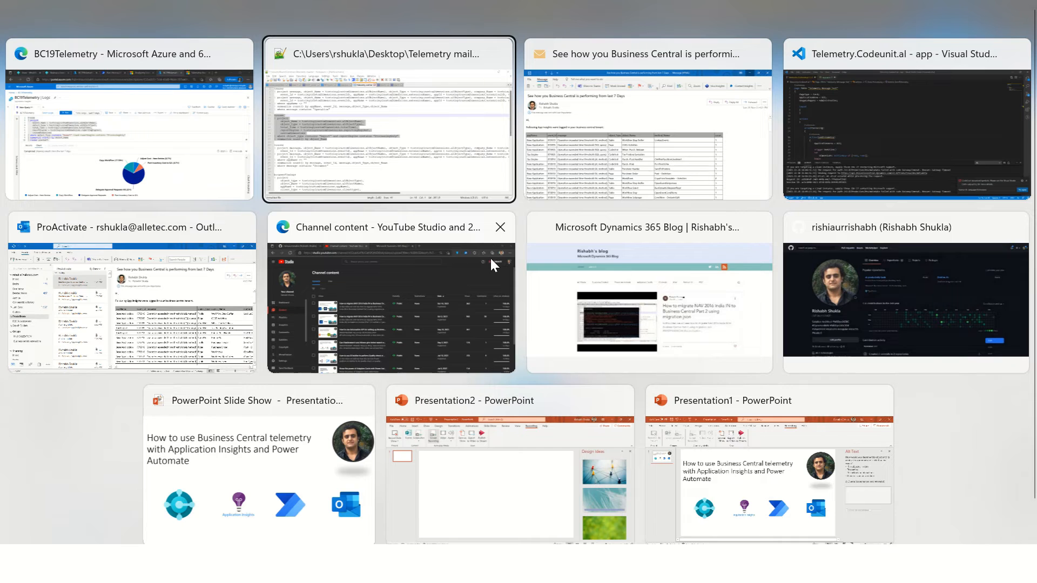
click(137, 375)
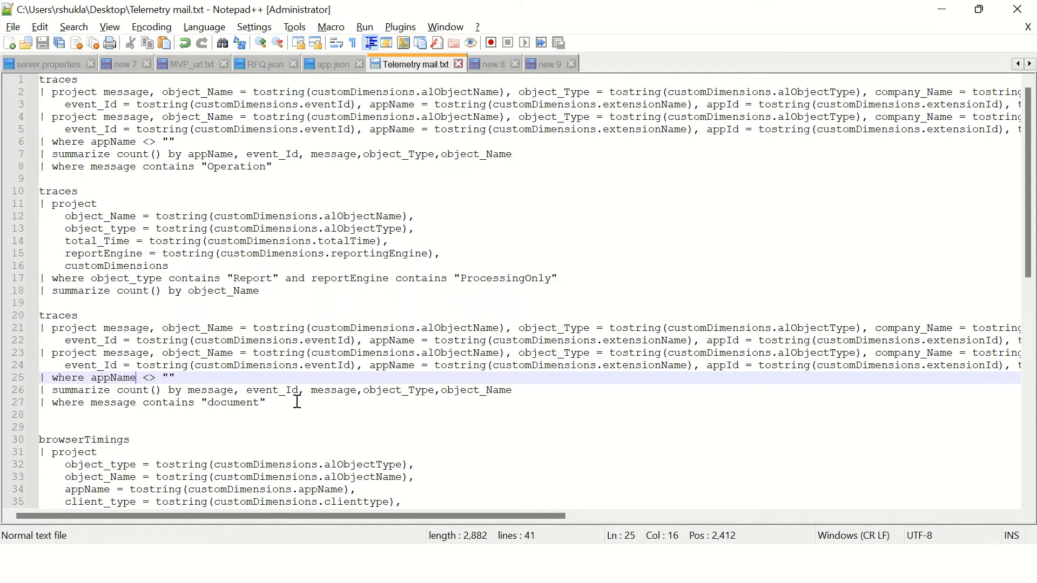
drag(297, 402, 31, 313)
key(ctrl+c)
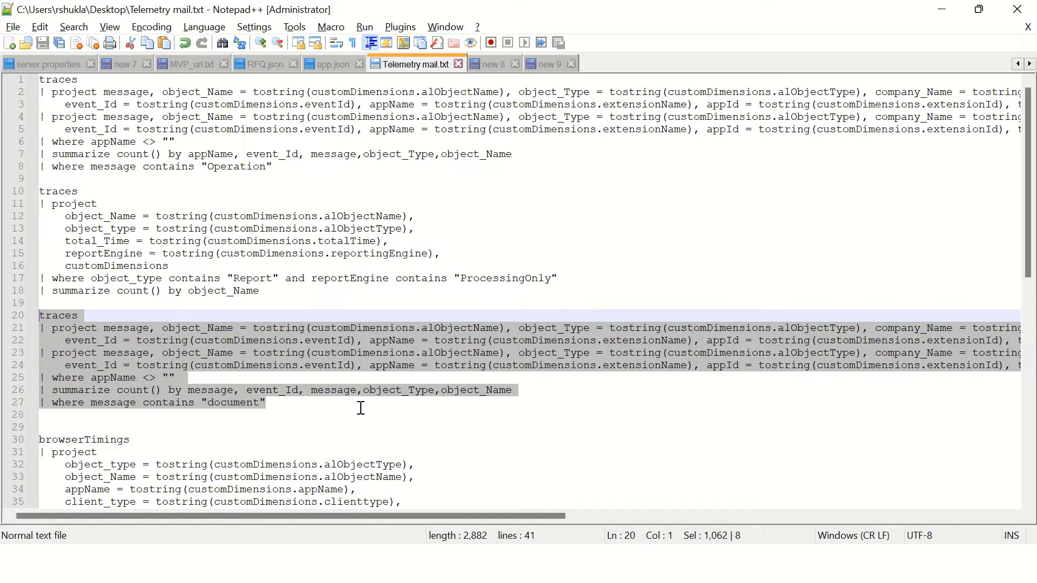
Step: Return to the BC19Telemetry logs, replace the whole query with the copied document query and run it
key(alt+Tab)
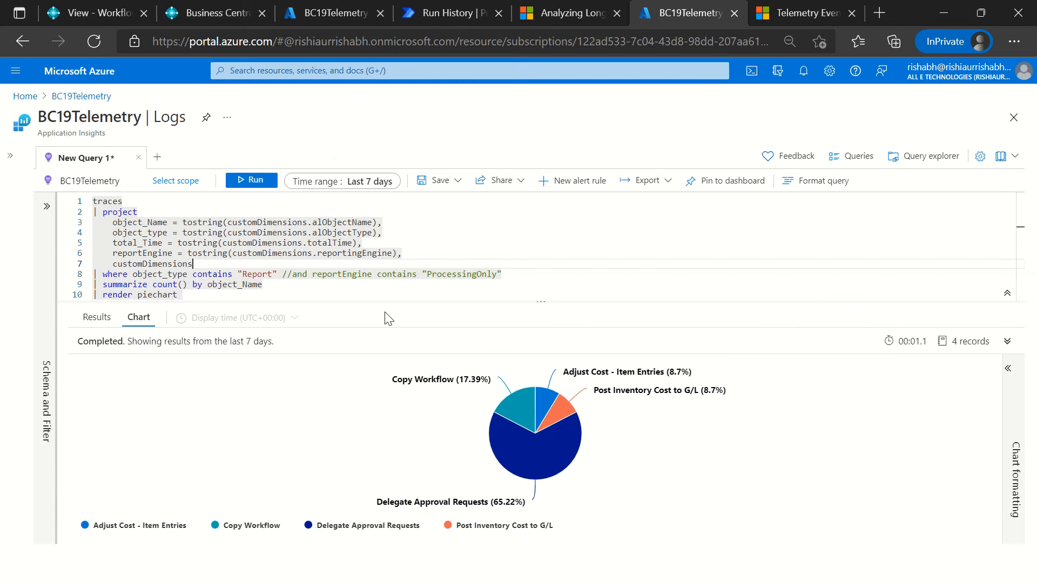
click(352, 276)
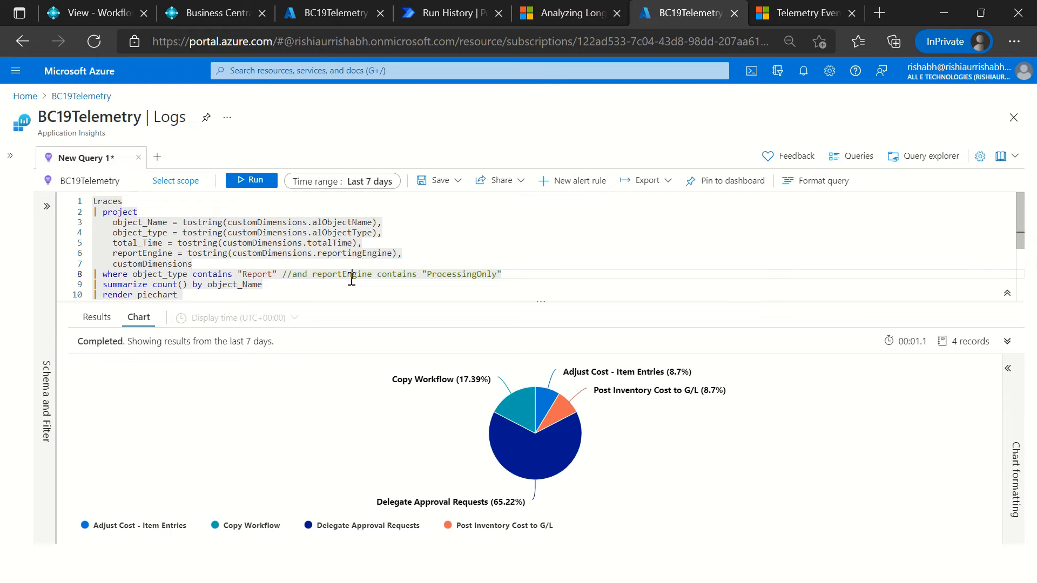
key(ctrl+a)
key(ctrl+v)
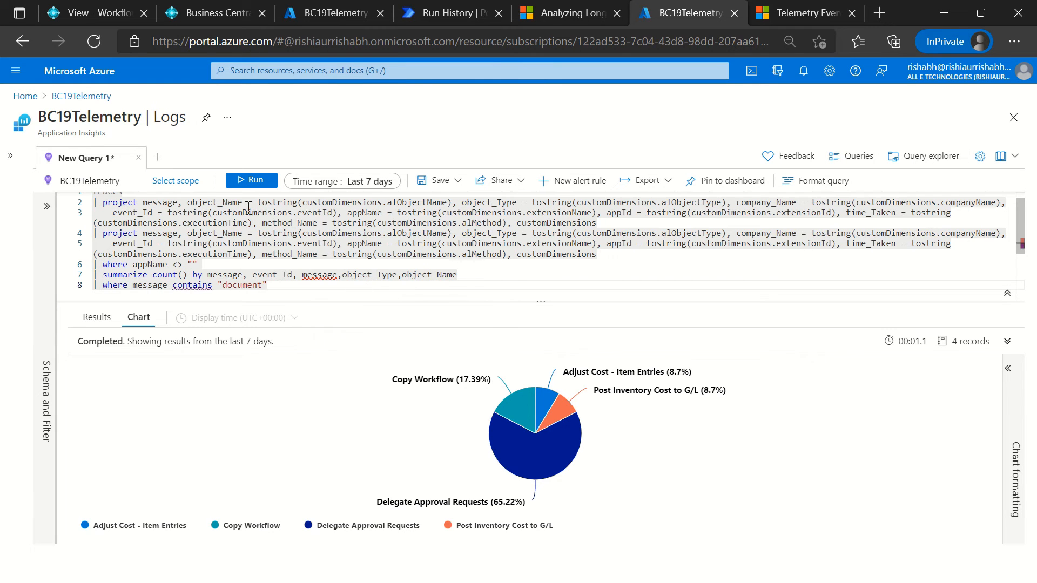
click(250, 184)
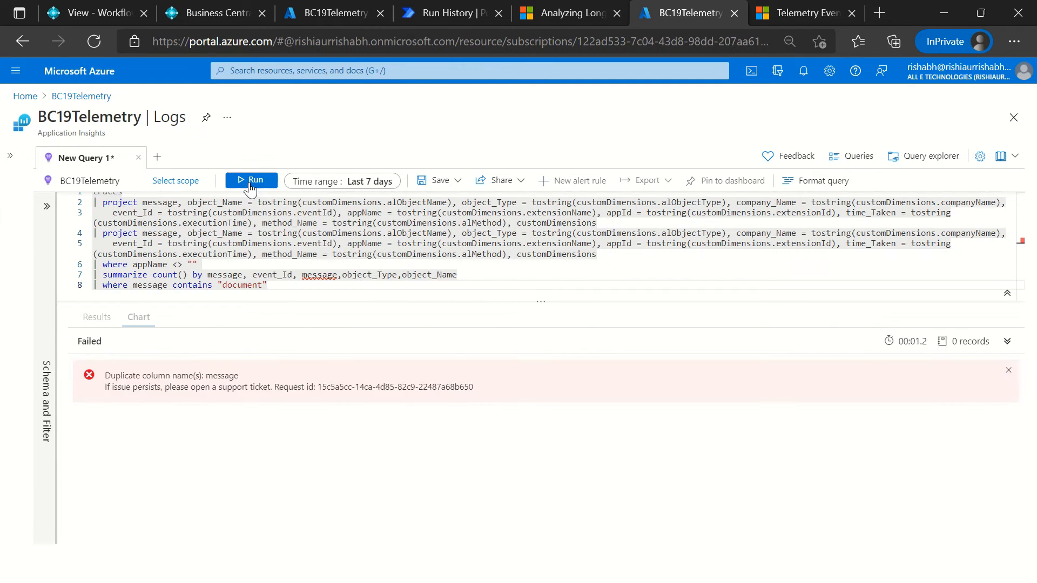
Step: Remove the duplicate message column from the summarize line and run the query again
click(338, 279)
key(ctrl+Left)
key(ctrl+shift+Right)
key(shift+Right)
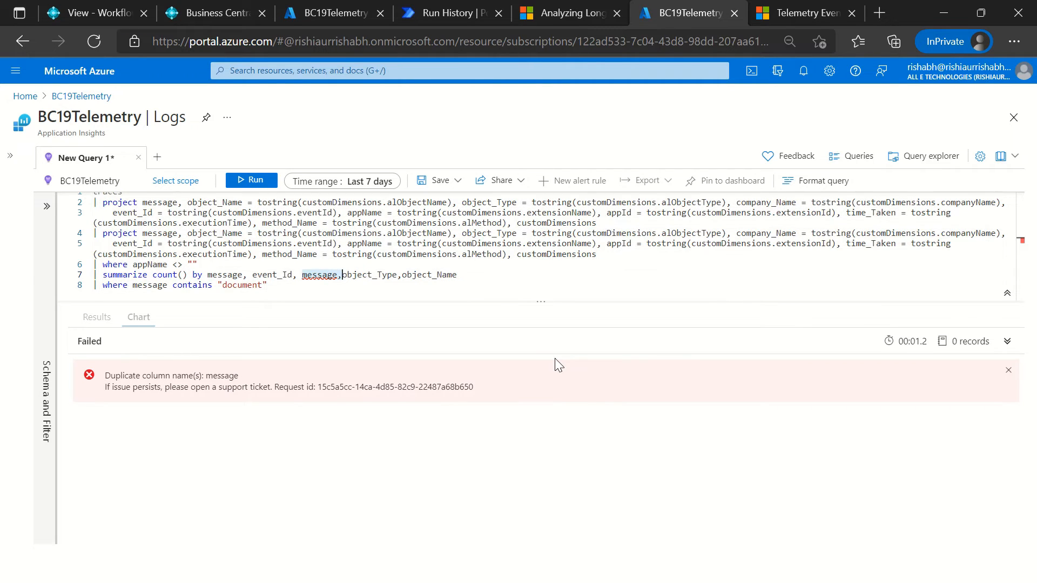
key(BackSpace)
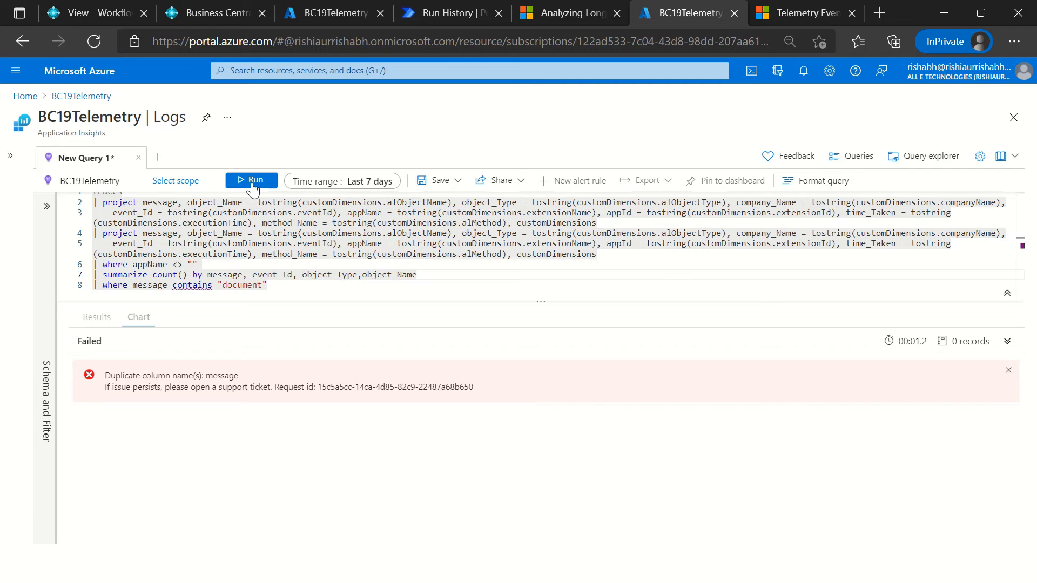
click(252, 184)
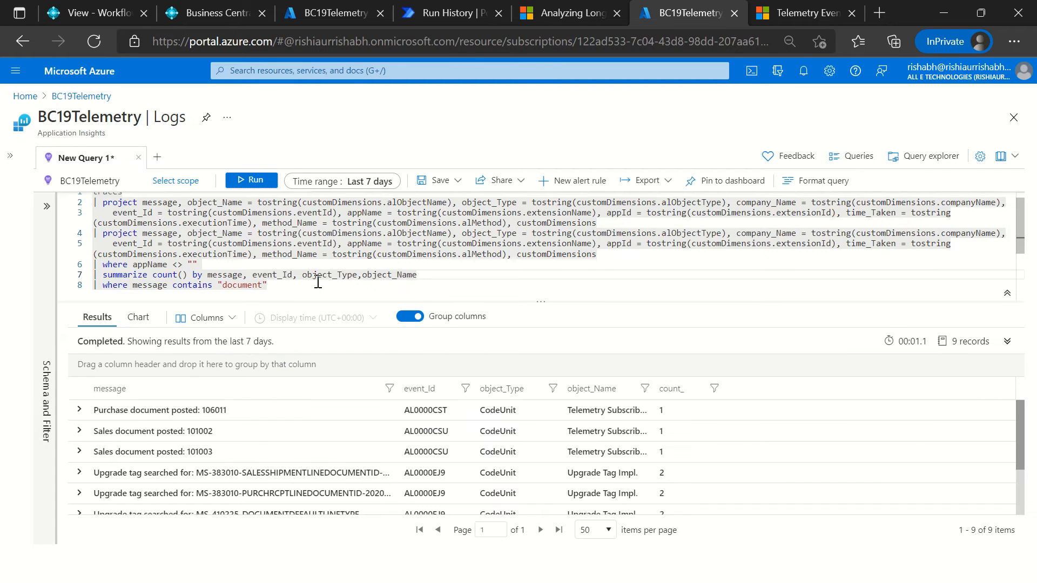
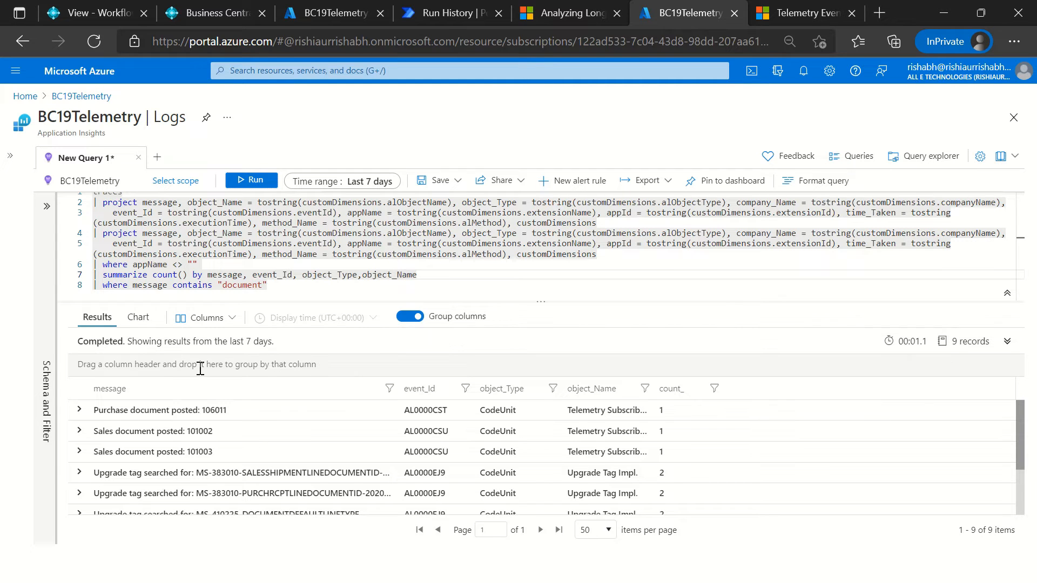
Step: Show the document message results as a chart and examine the counts of the upgrade tag bars
click(138, 318)
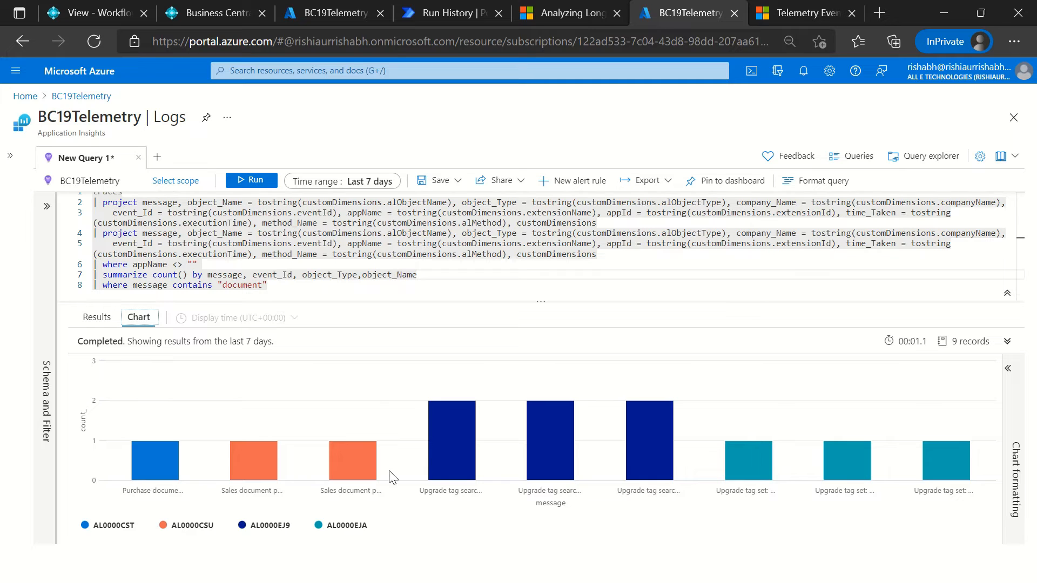
mouse_move(554, 438)
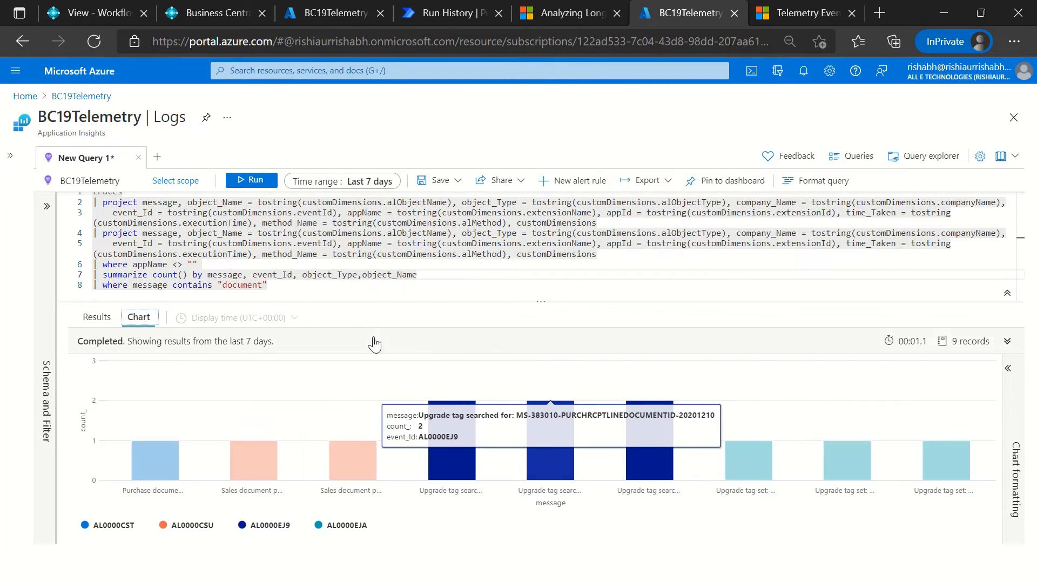
click(356, 286)
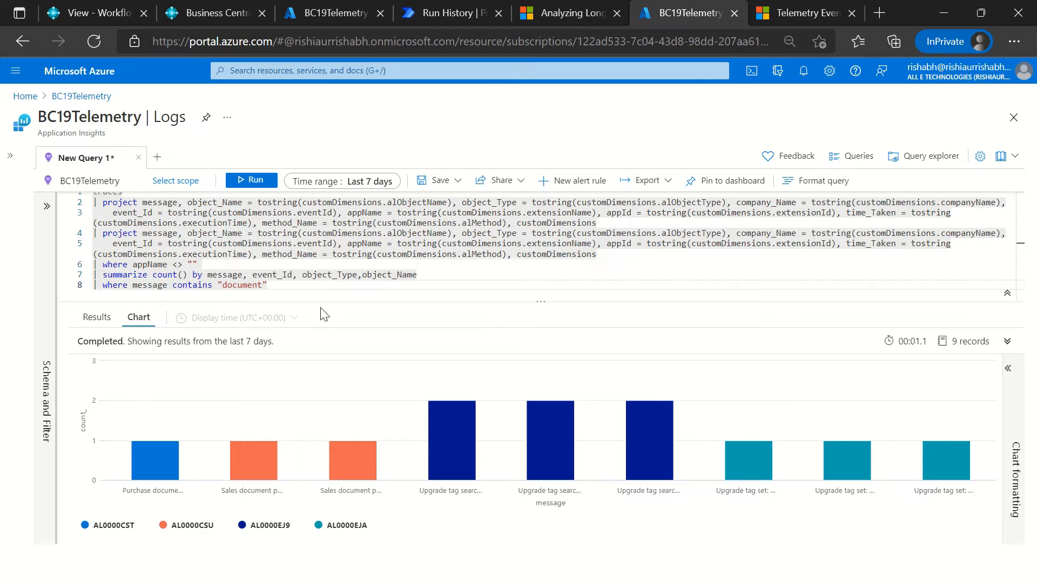
key(ctrl+a)
key(alt+Tab)
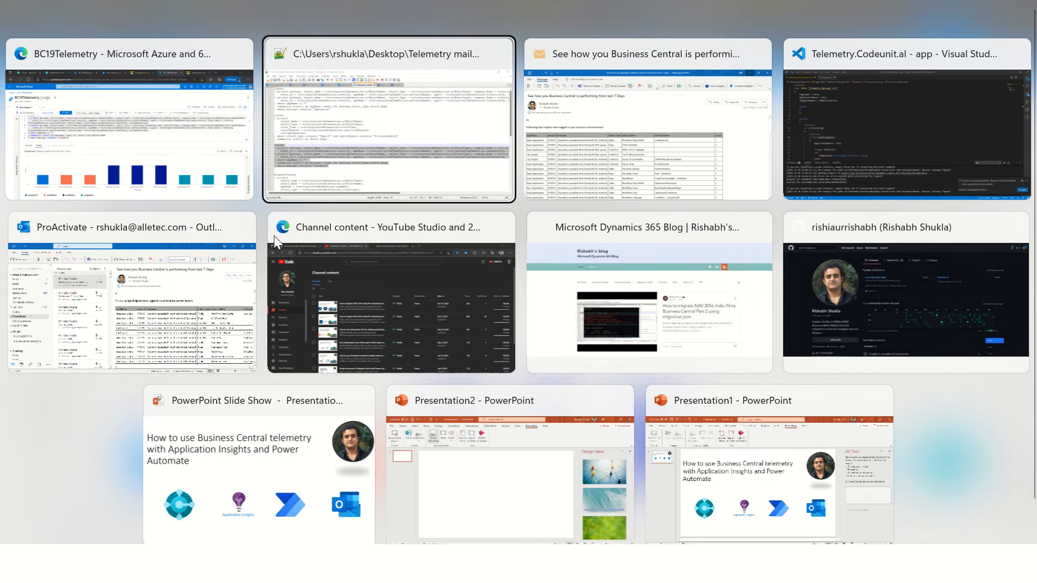
key(alt+Tab)
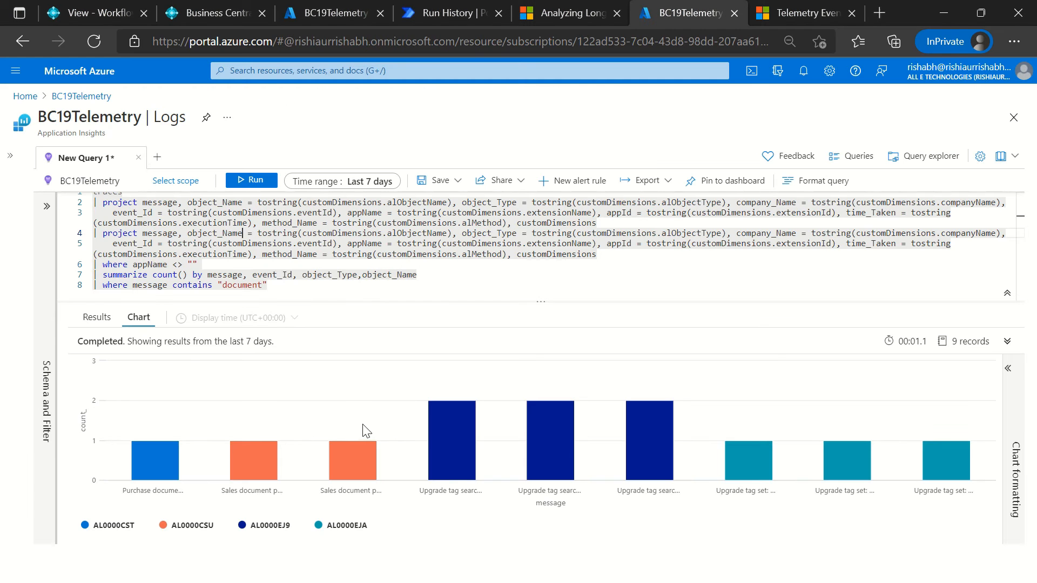
Step: Return to the results table and review the posted purchase and sales document messages and the upgrade tag rows
click(100, 319)
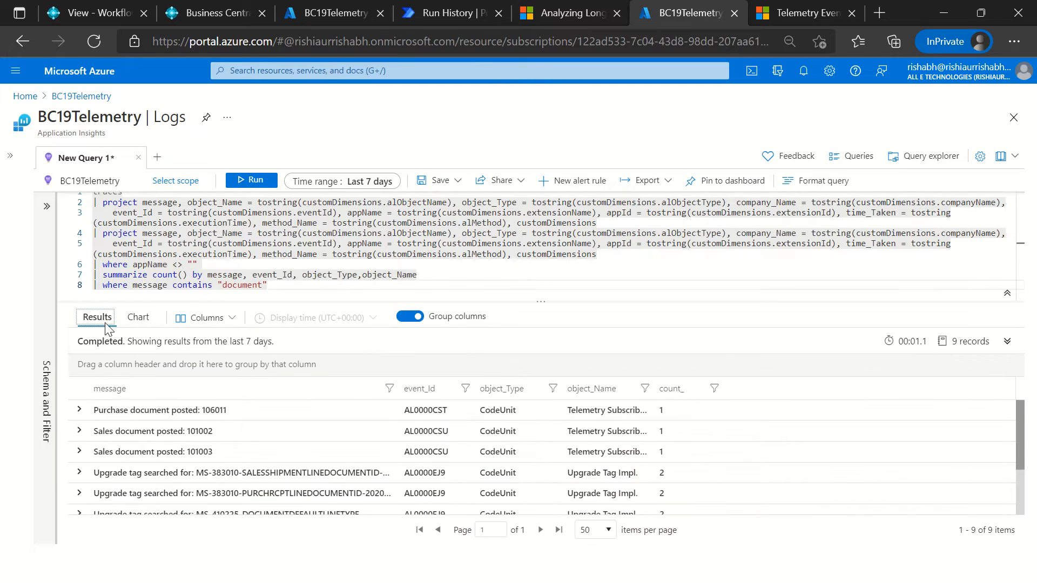
click(131, 432)
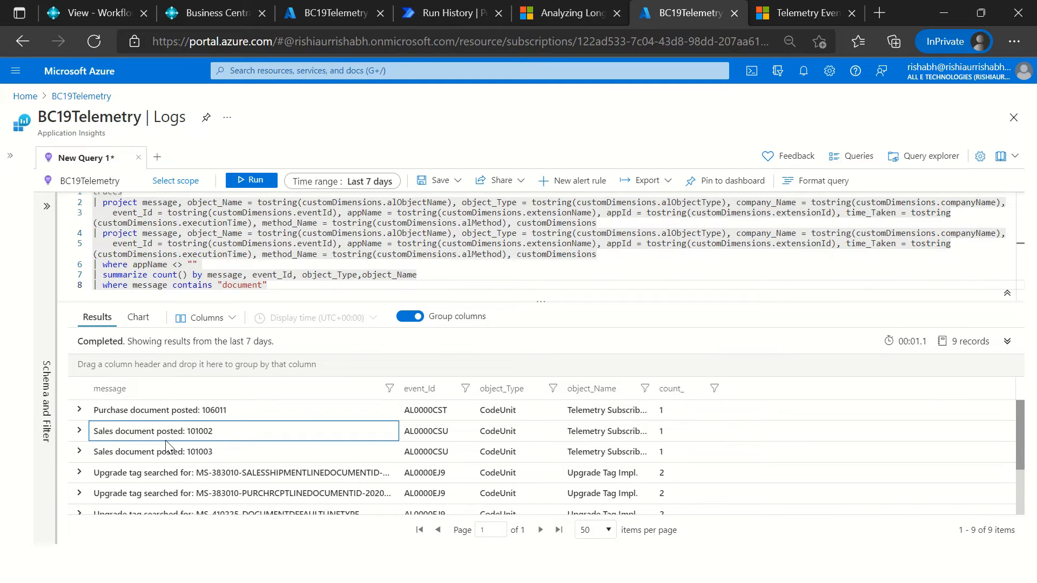
drag(147, 431, 230, 435)
drag(120, 430, 116, 430)
double_click(144, 418)
scroll(222, 483, down, 2)
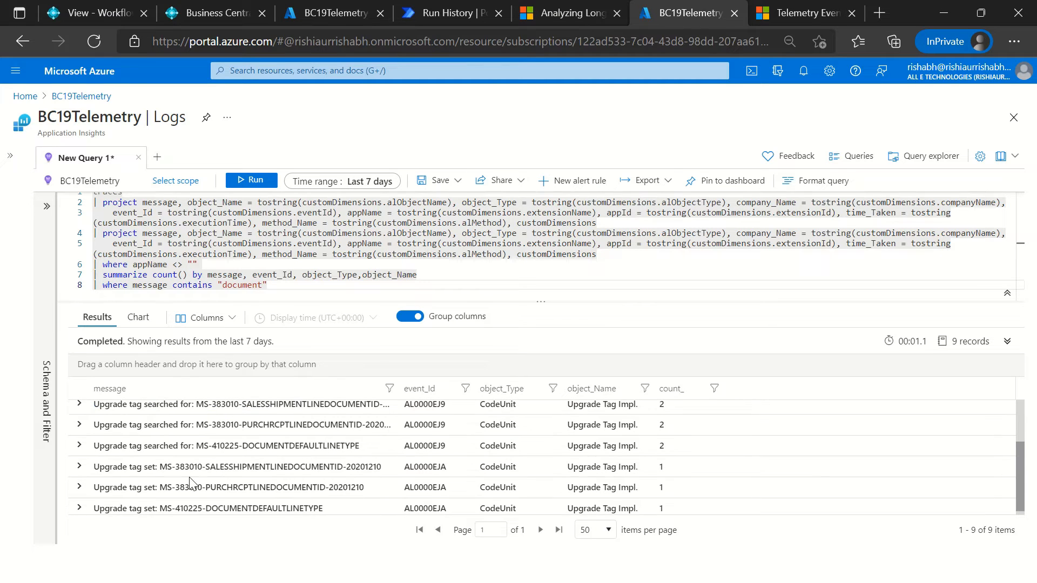
scroll(401, 459, down, 1)
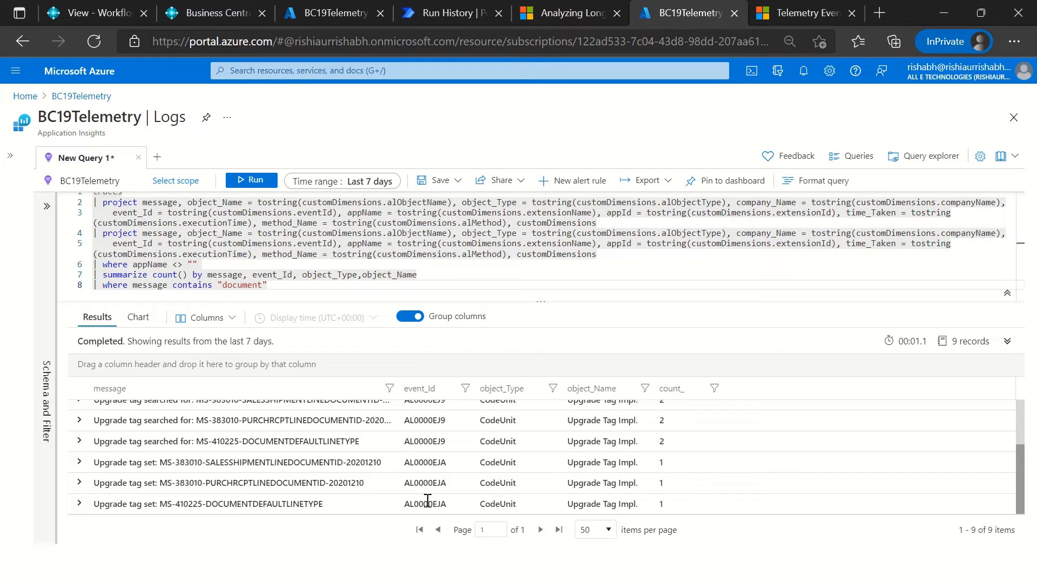
Step: Extend the final where clause with and event_Id <> "AL0000EJA" to exclude that event, and run the query
drag(407, 465, 458, 465)
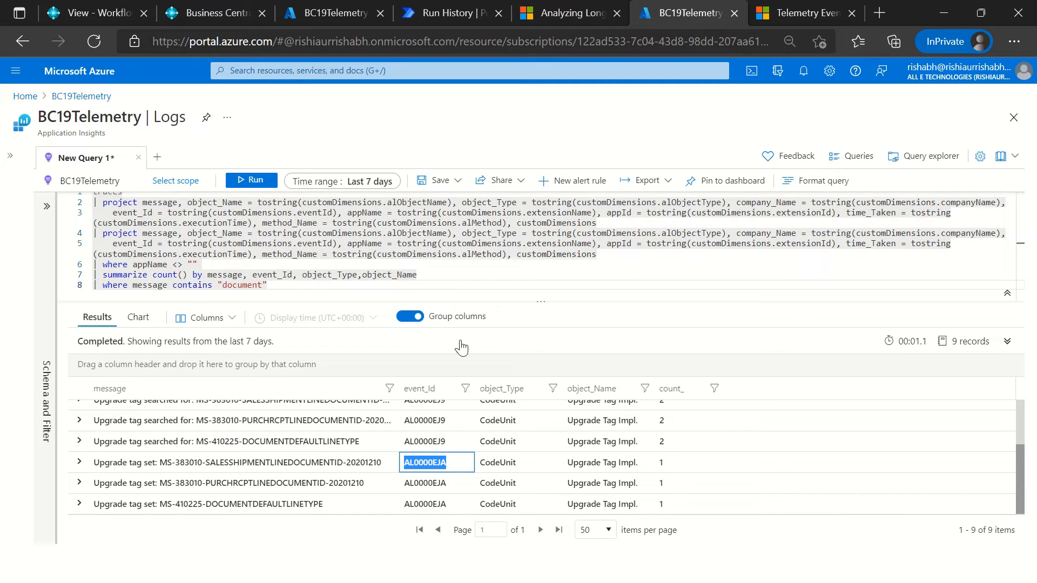
click(468, 275)
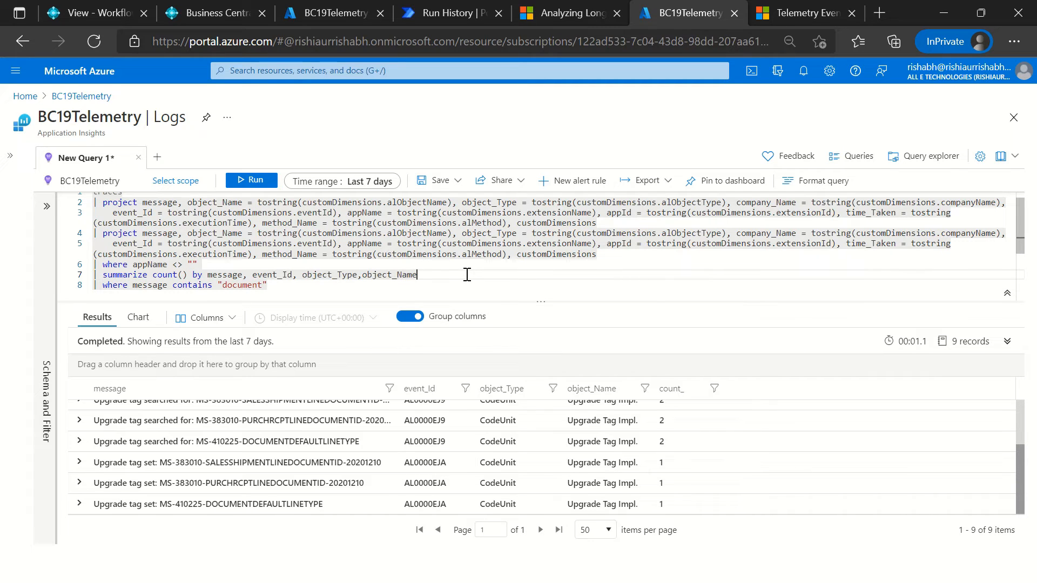
key(Down)
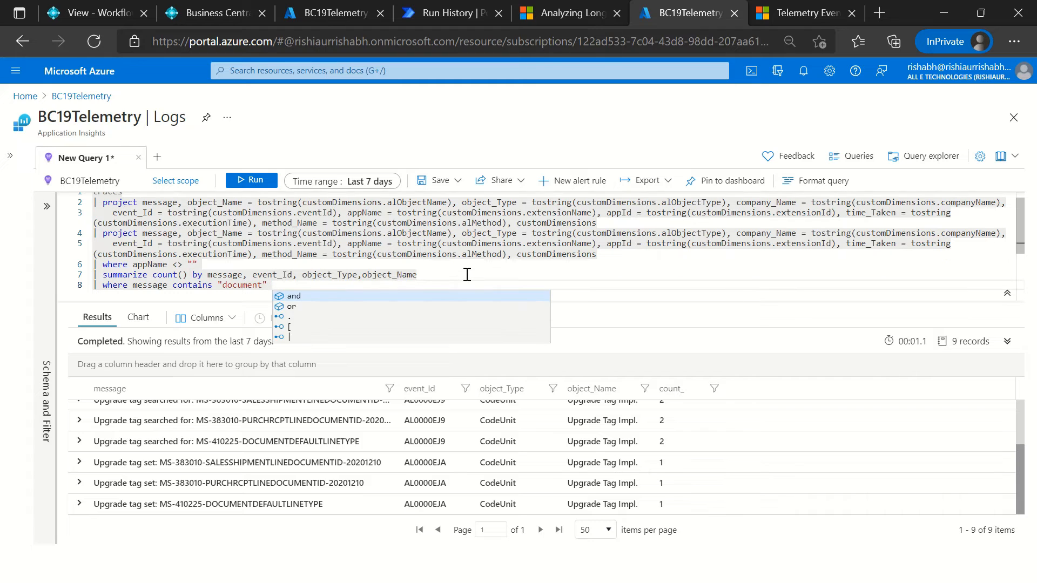
text(and event_Id )
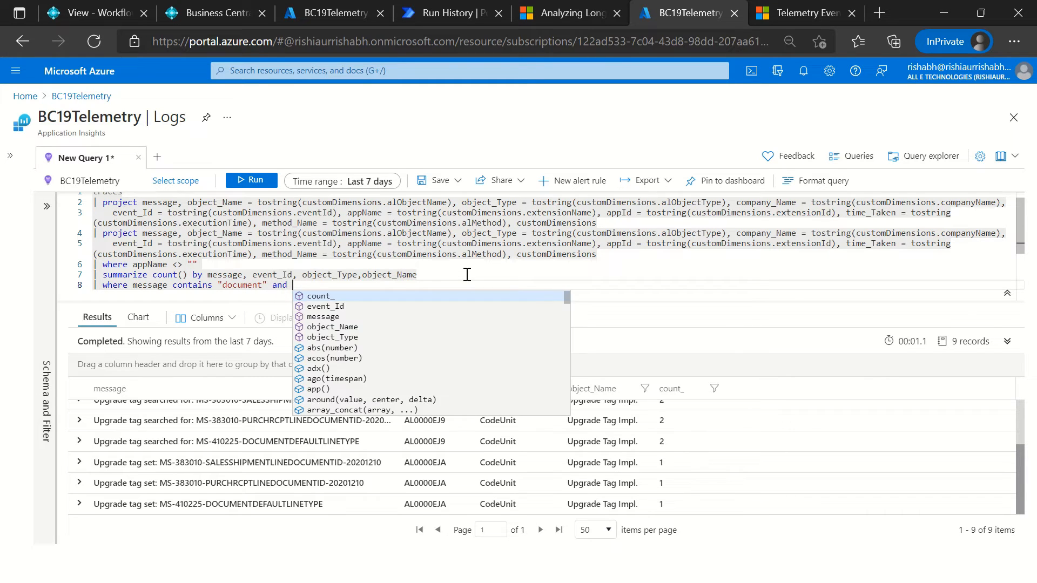
text(<>)
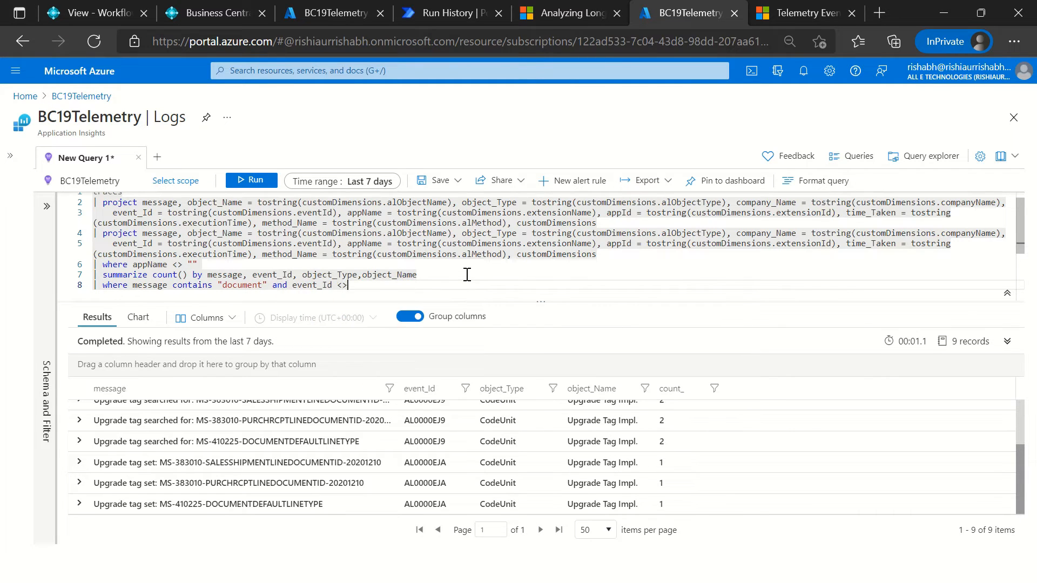
text( "AL0000EJA")
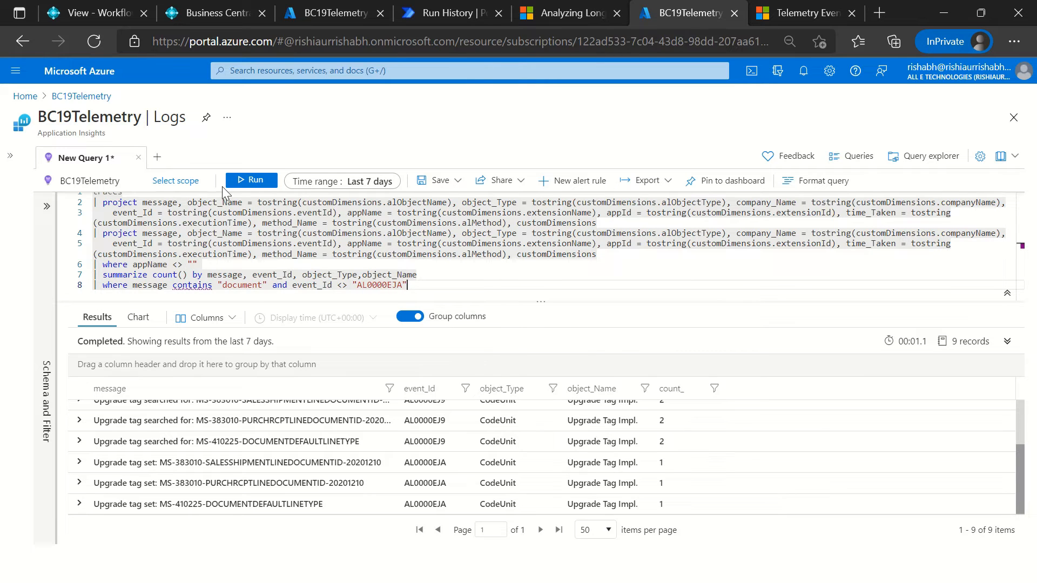
click(238, 183)
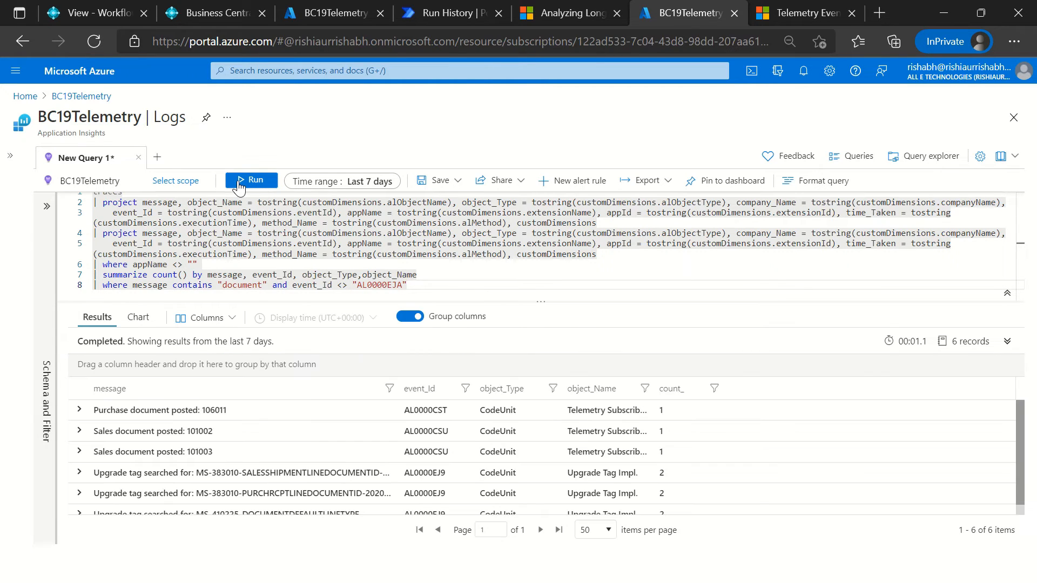
Step: Review the remaining rows and remove the event_Id condition from the final where clause
scroll(297, 481, down, 1)
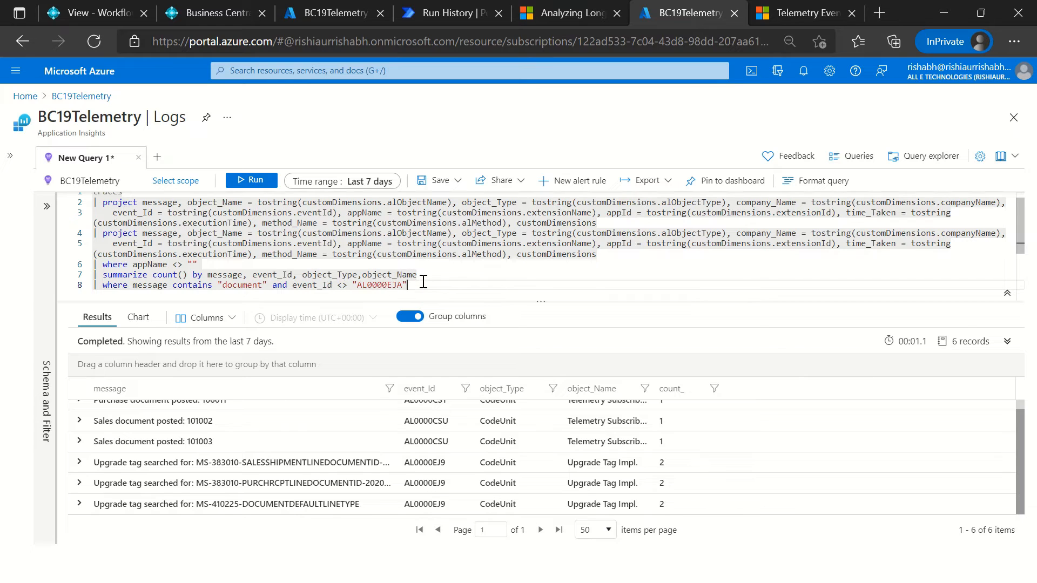
shift+click(273, 284)
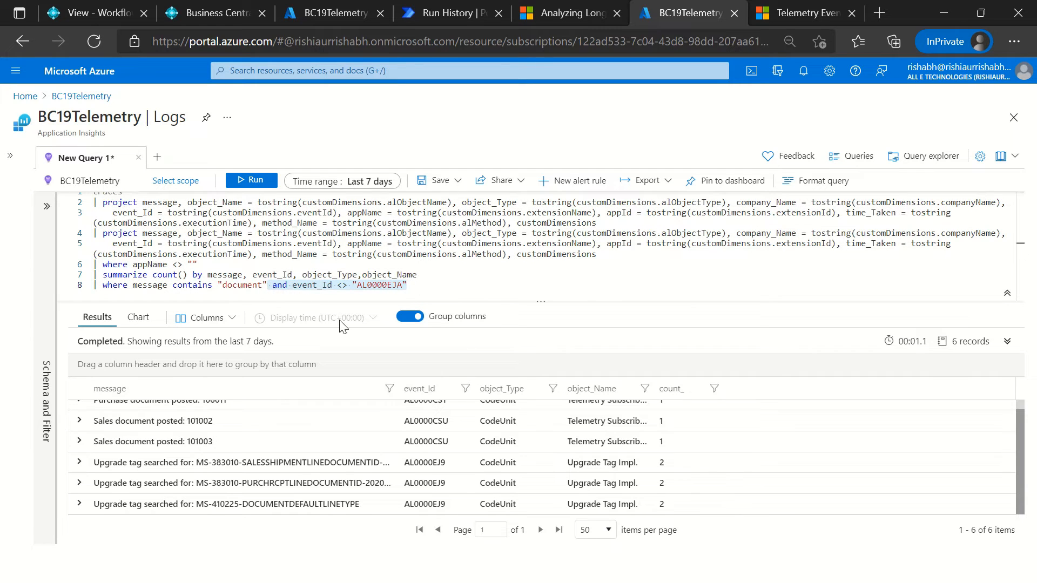
key(BackSpace)
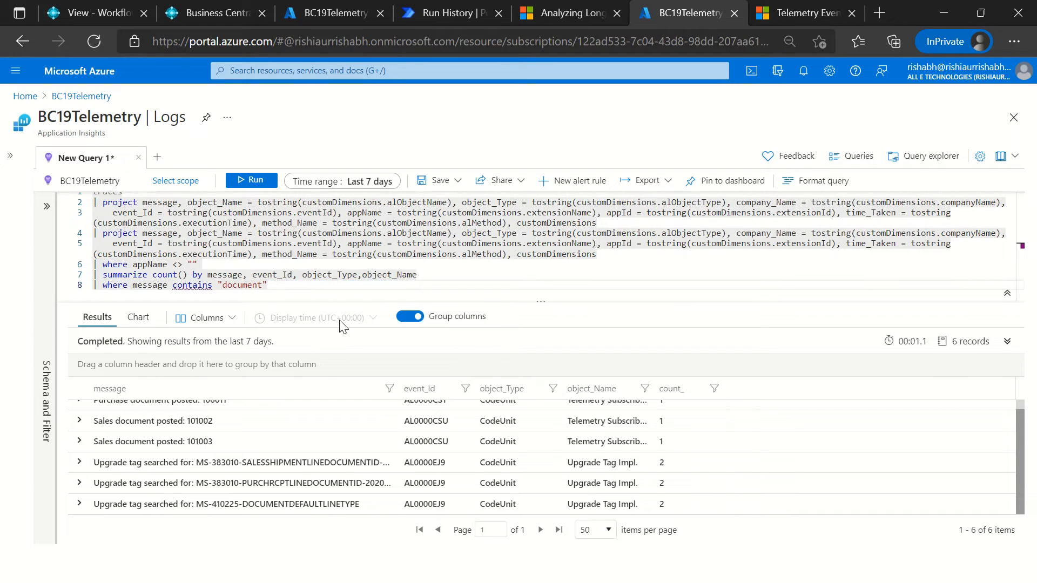
click(199, 463)
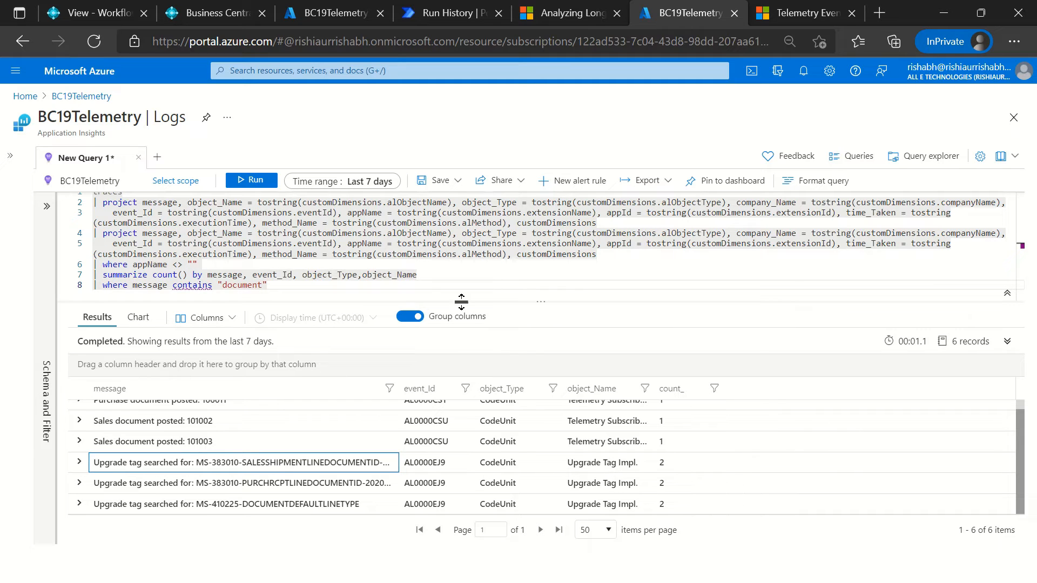
click(331, 276)
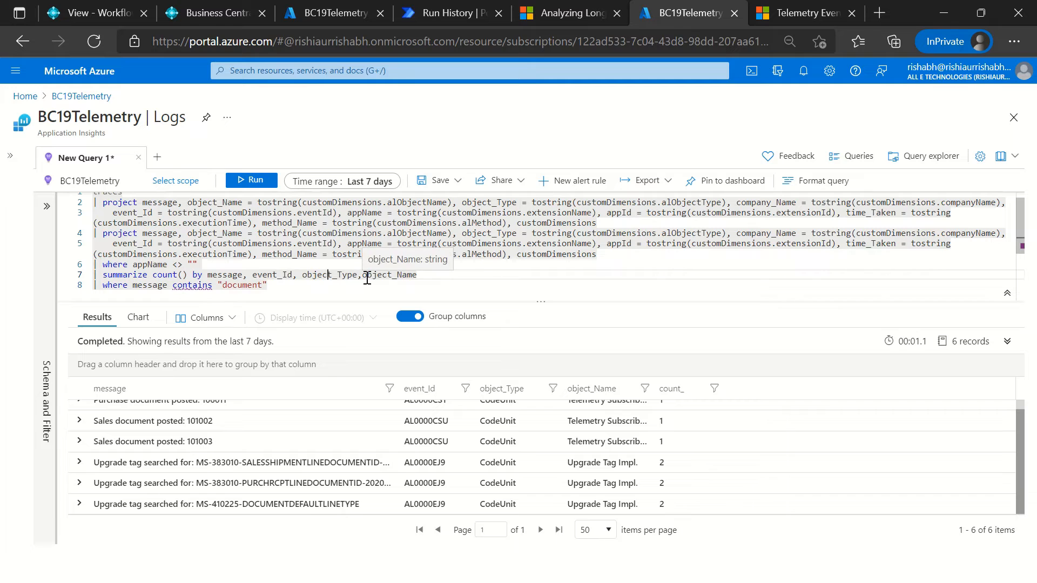
Step: Switch to Telemetry mail.txt in Notepad++ and copy the browserTimings query that projects object type, object name, app name and client type
key(alt+Tab)
scroll(415, 420, down, 5)
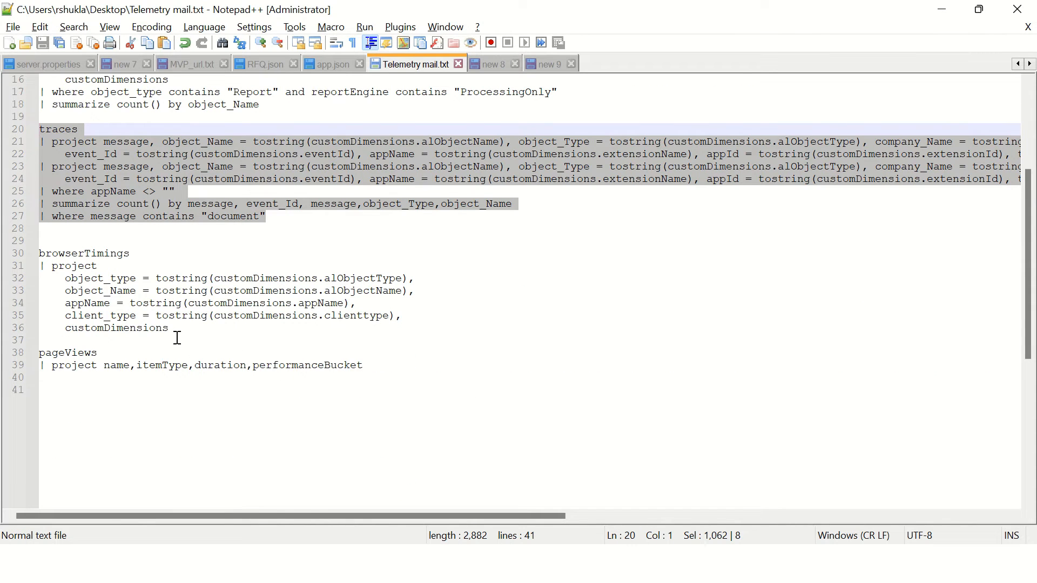
drag(178, 338, 25, 243)
click(246, 340)
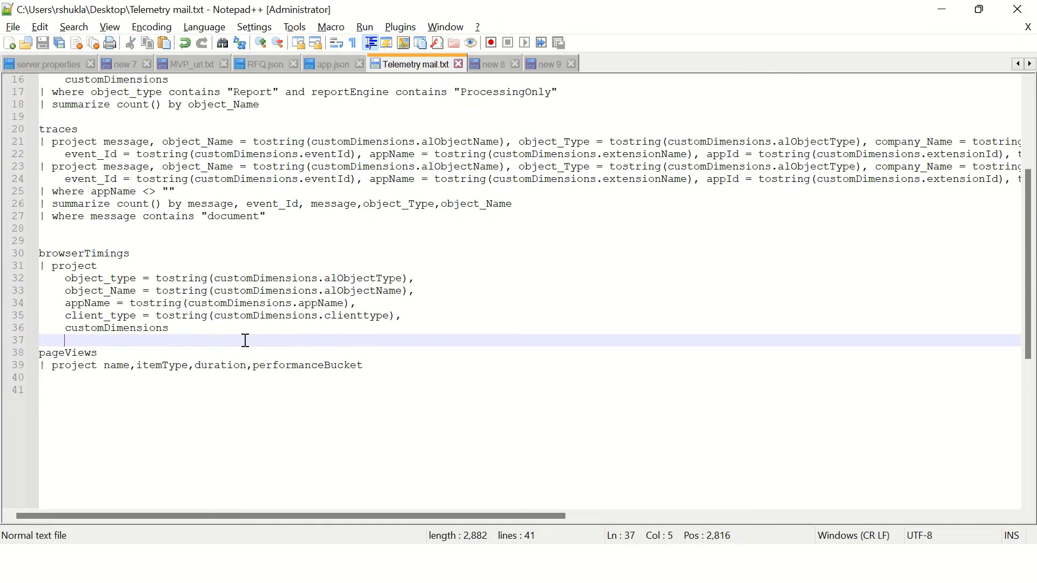
drag(245, 341, 30, 253)
key(ctrl+c)
Step: Return to the BC19Telemetry logs, replace the whole query with the copied browserTimings query and run it
key(alt+Tab)
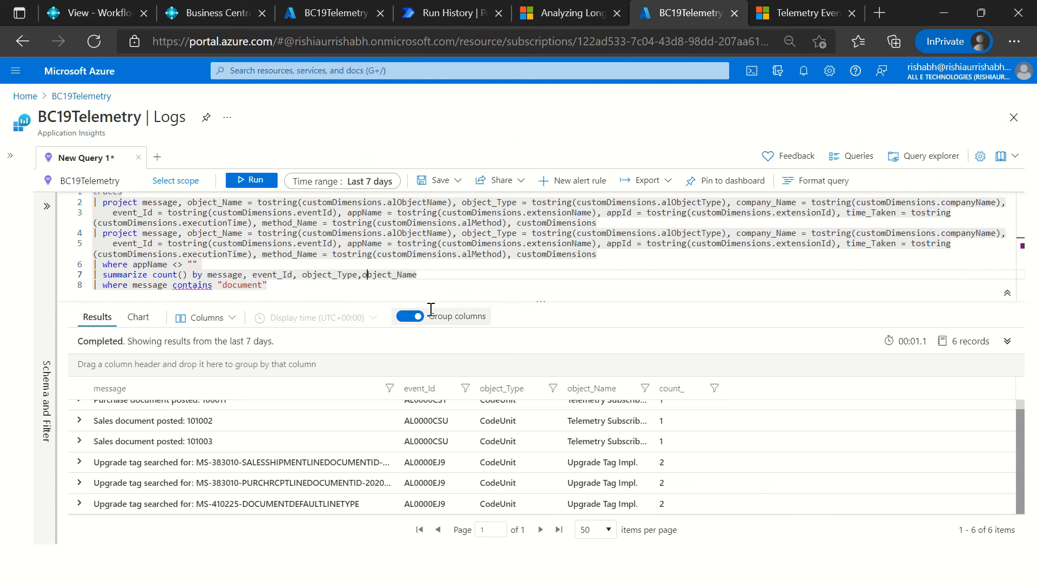
drag(365, 292, 70, 196)
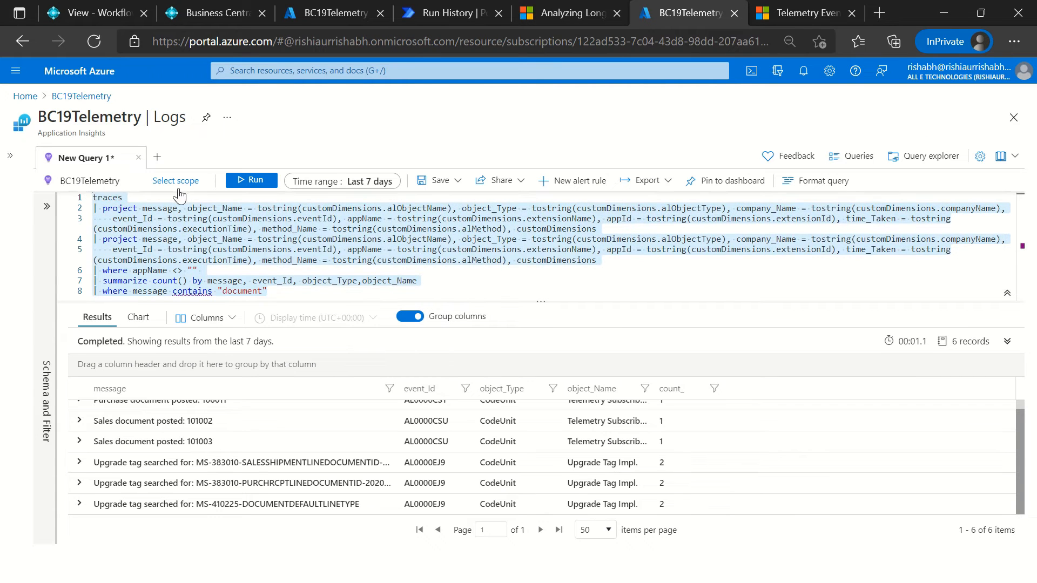
key(Delete)
key(ctrl+v)
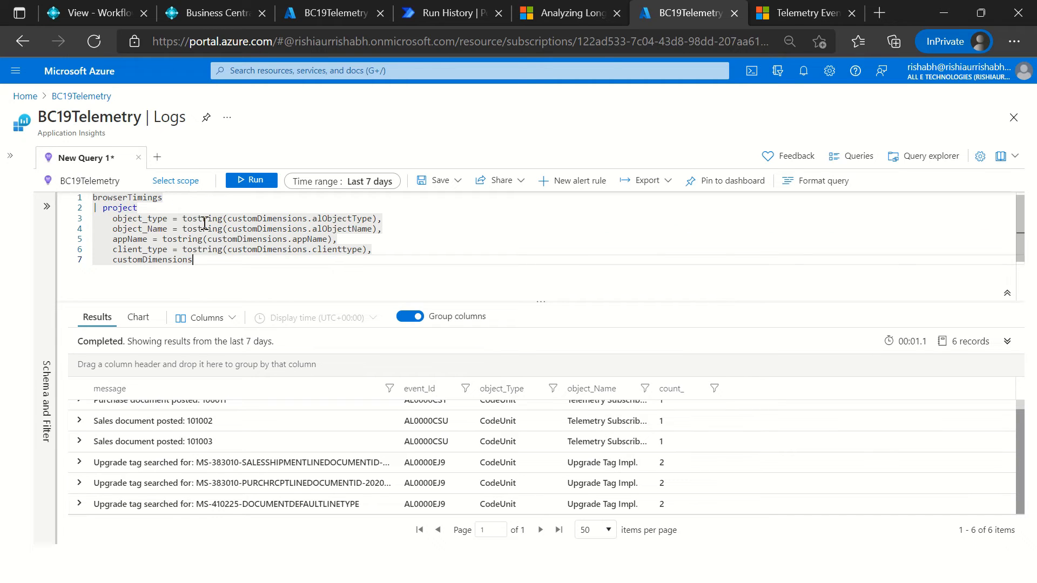
click(248, 182)
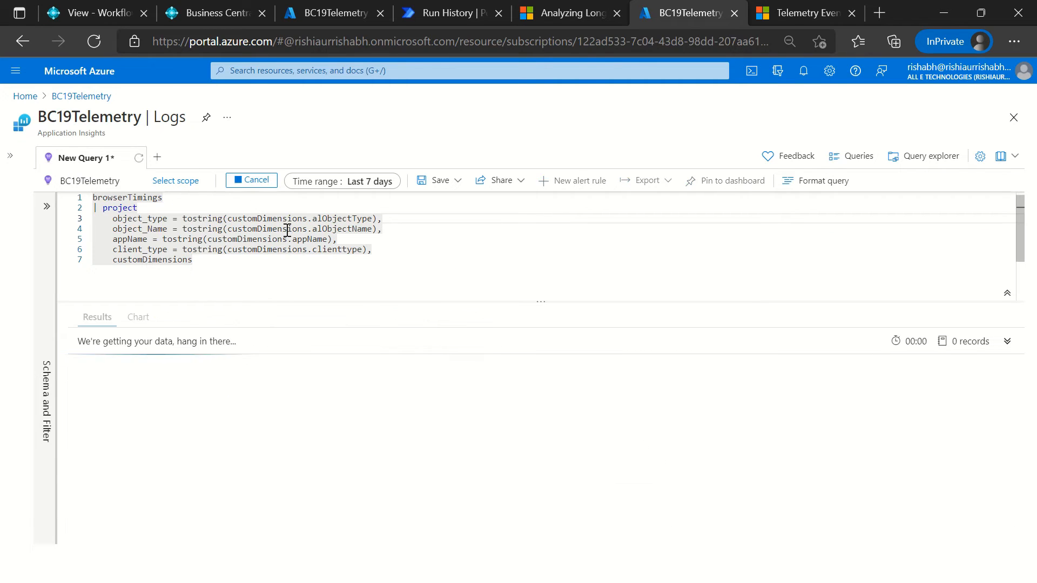
click(243, 278)
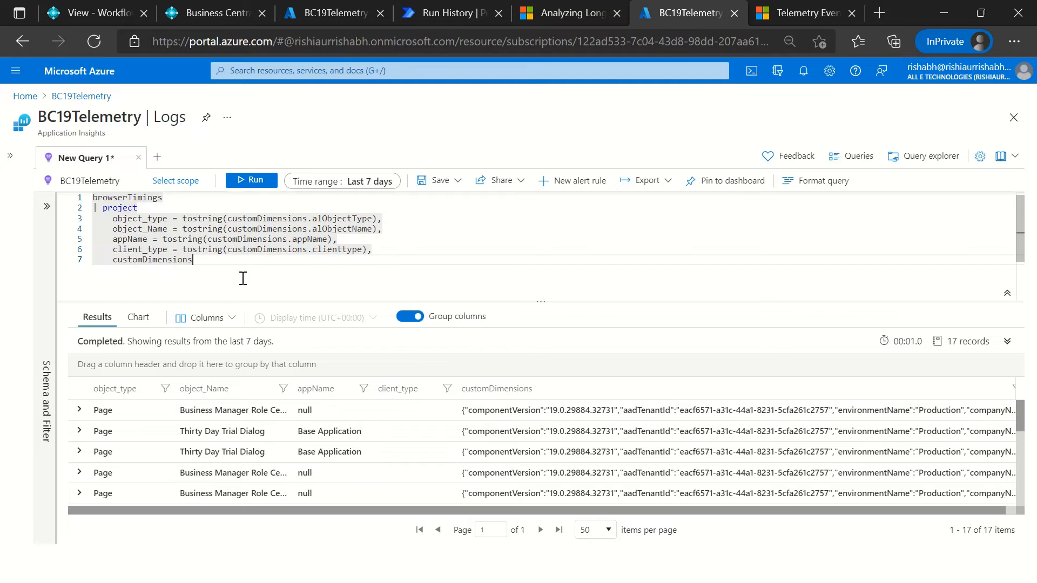
scroll(248, 277, down, 2)
scroll(254, 277, up, 2)
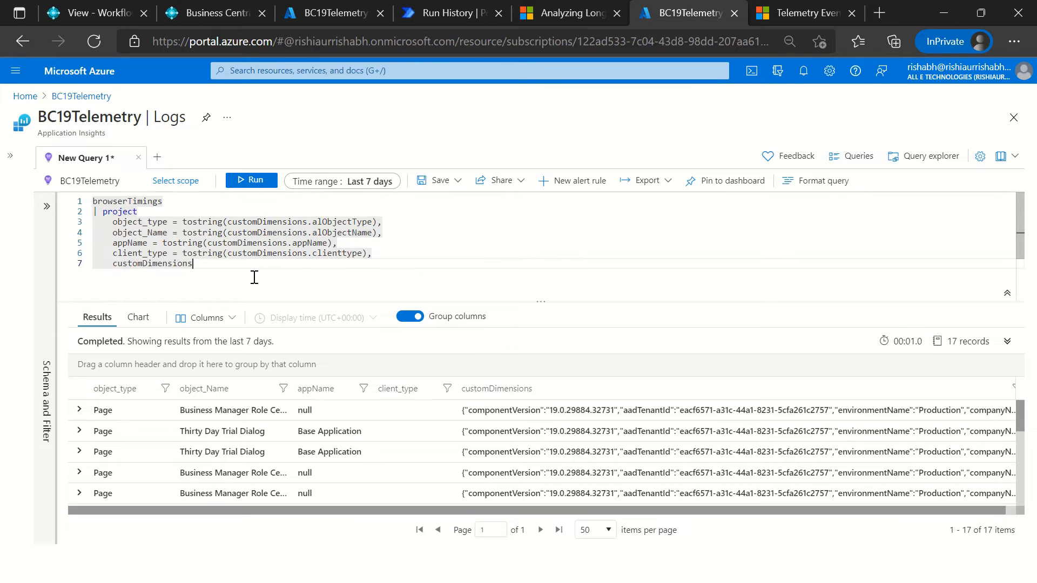
Step: Switch back to Telemetry mail.txt in Notepad++ and copy the traces query that filters messages containing "document"
key(alt+Tab)
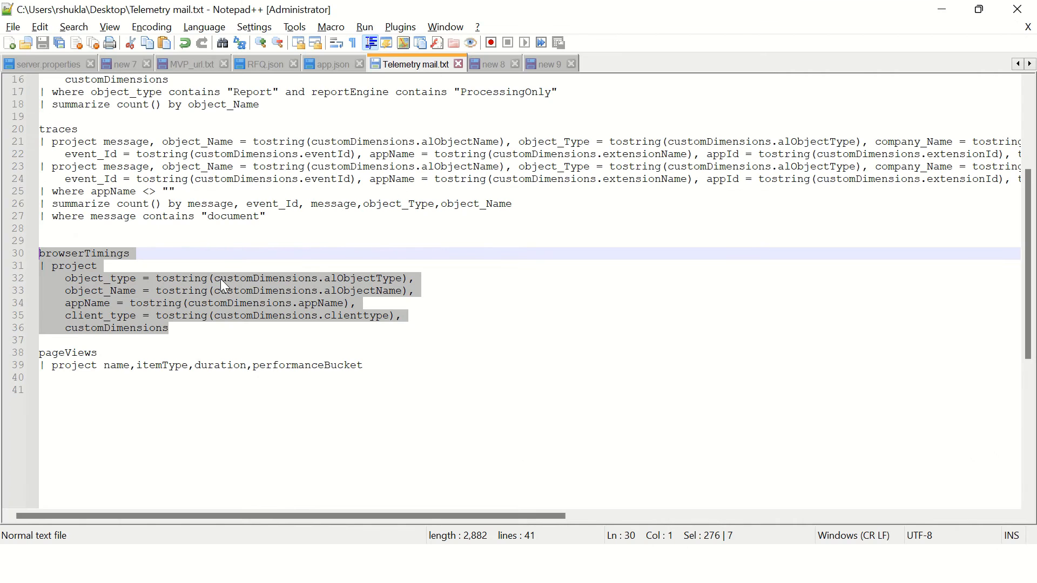
click(293, 229)
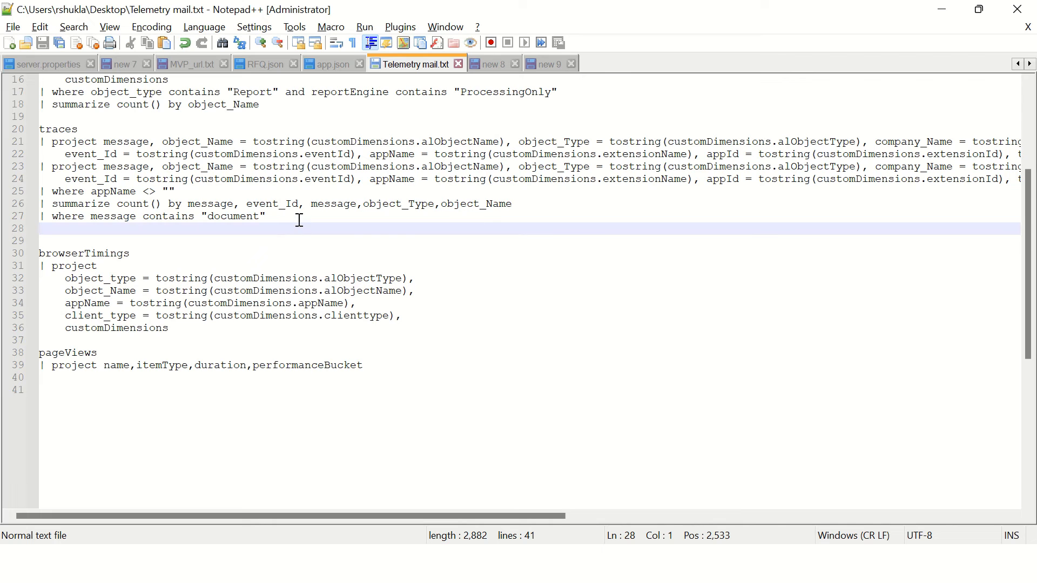
drag(299, 220, 36, 132)
key(ctrl+c)
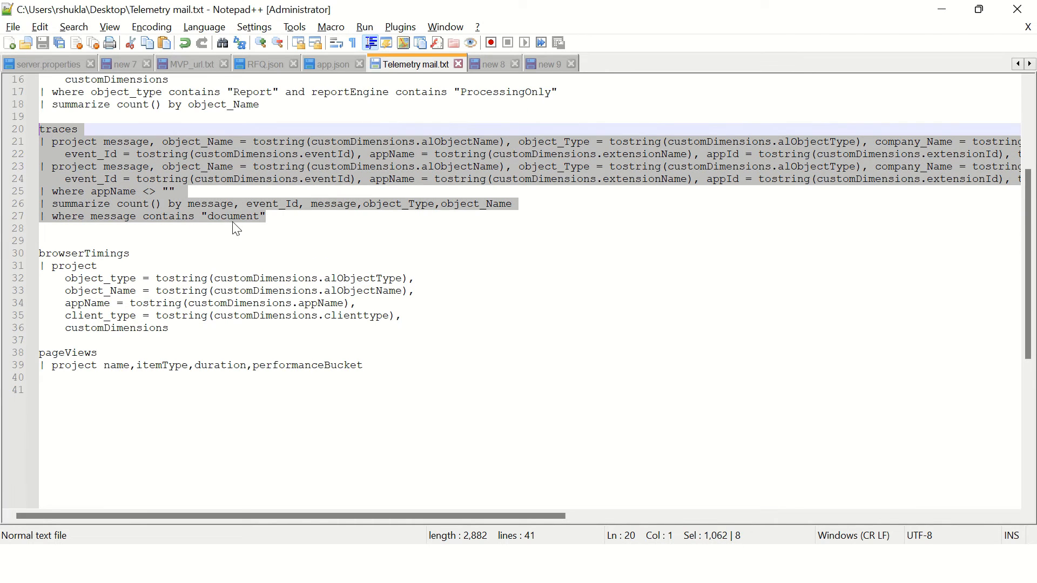
Step: Return to the BC19Telemetry logs, replace the browserTimings query with the copied traces query and run it
key(alt+Tab)
key(ctrl+v)
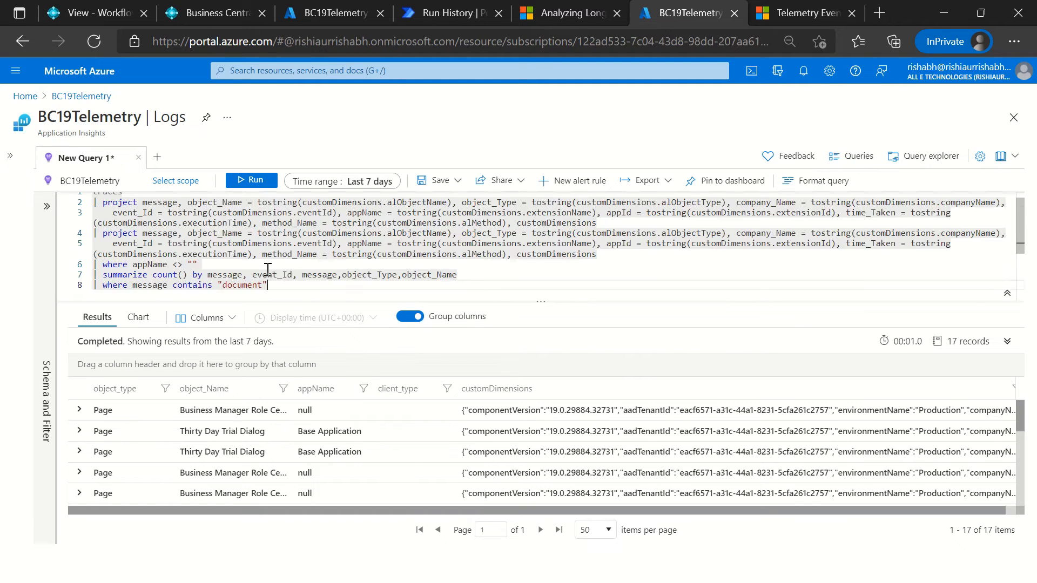
click(250, 181)
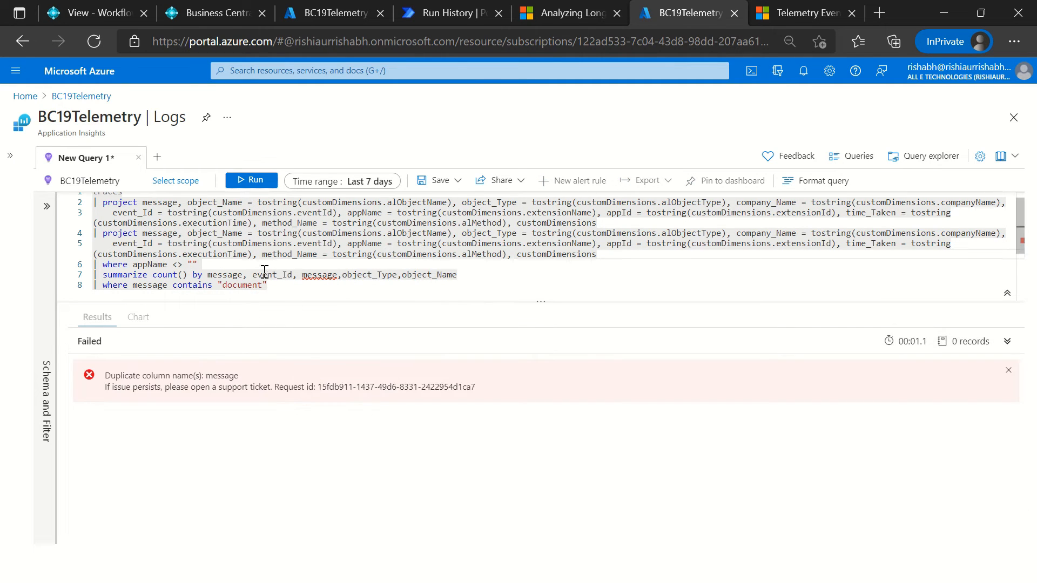
Step: Remove the duplicate message column from the summarize clause, rerun the query and review the returned document messages
click(301, 275)
double_click(301, 274)
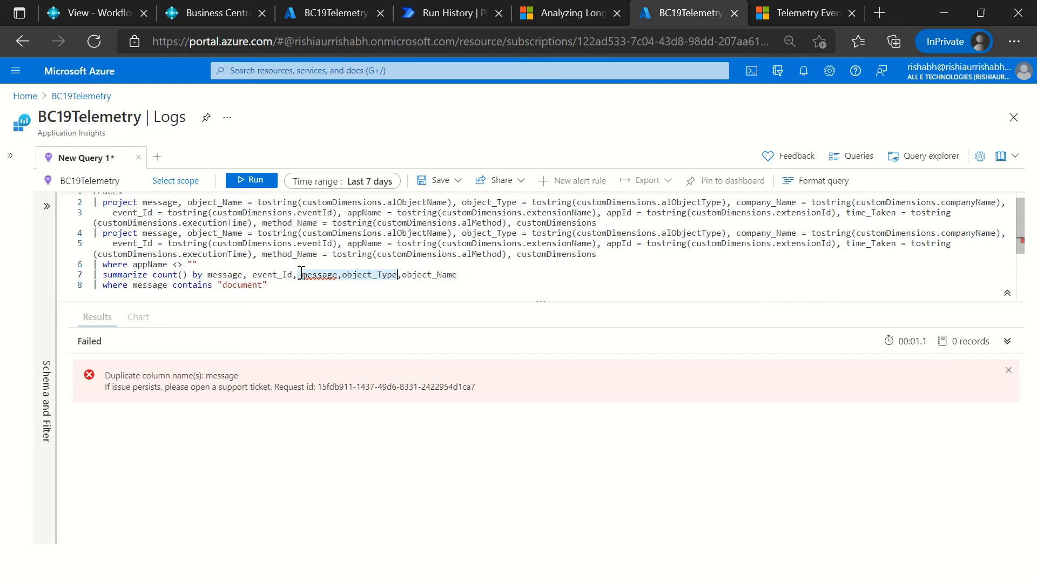
key(BackSpace)
key(BackSpace)
key(Delete)
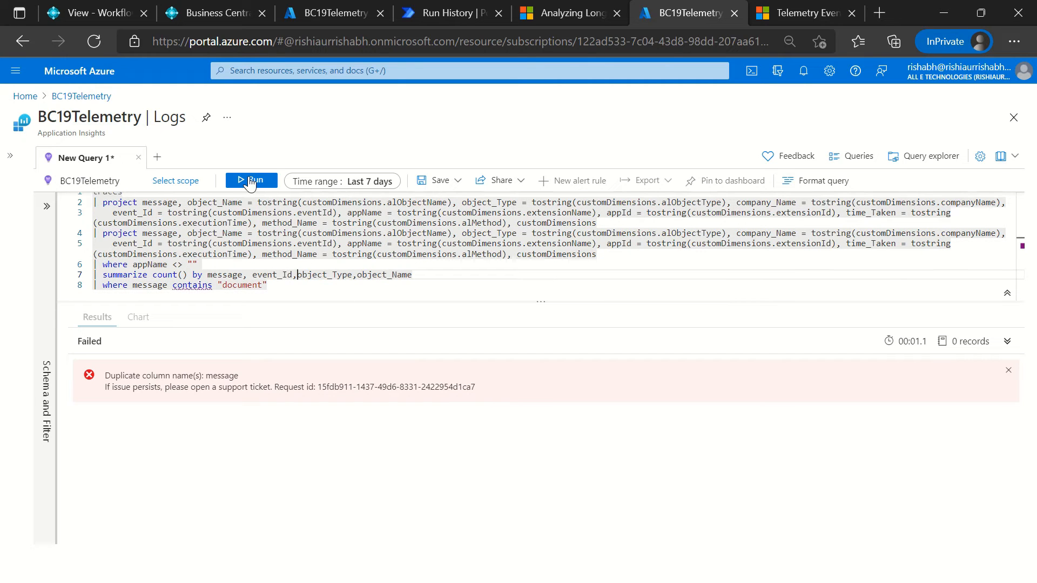
click(249, 182)
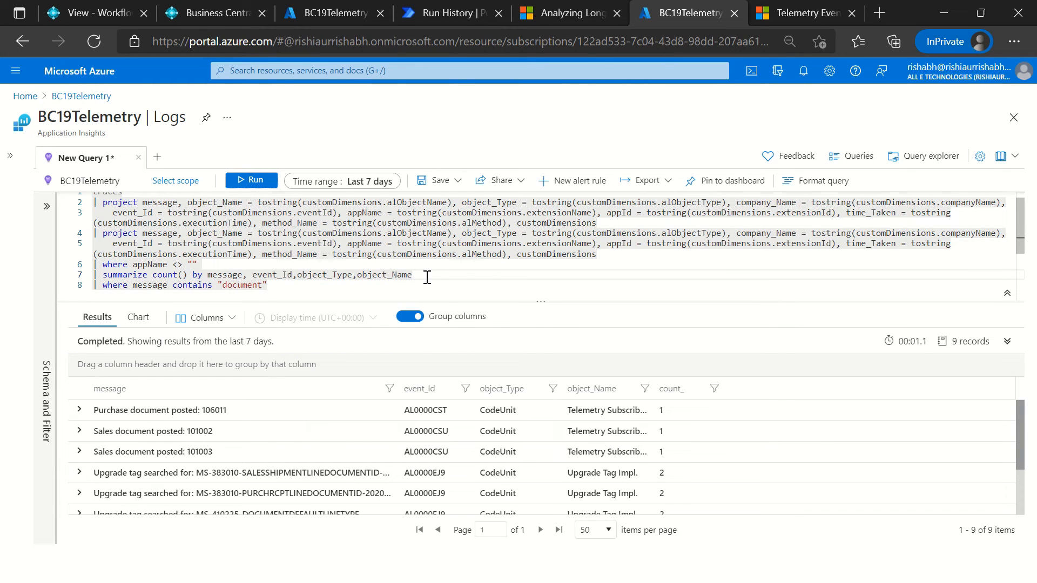
scroll(250, 444, down, 1)
scroll(250, 444, up, 1)
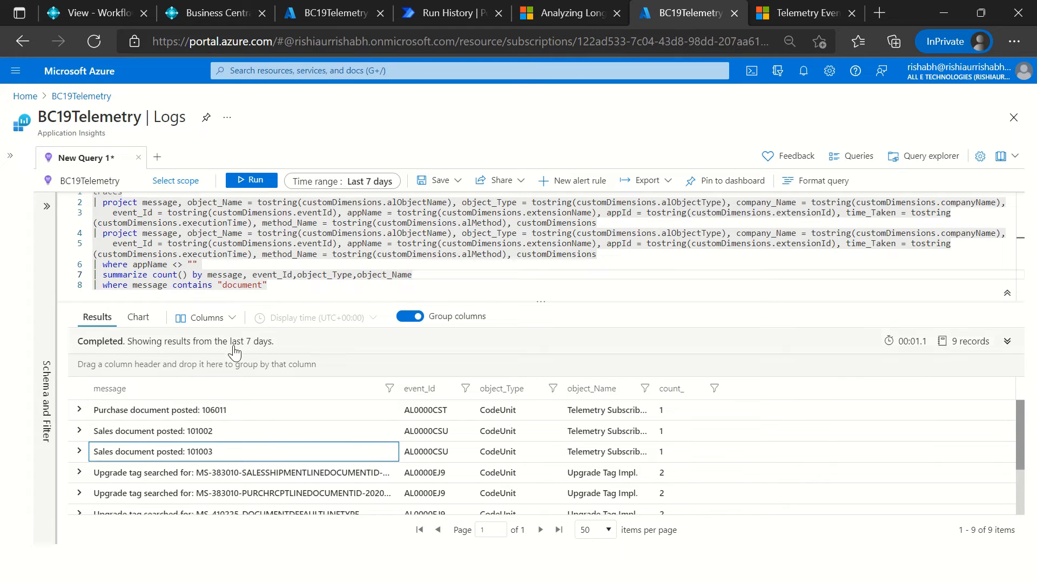
Step: Try to group the count by message using a case expression that tests whether message contains "Sales"
click(238, 274)
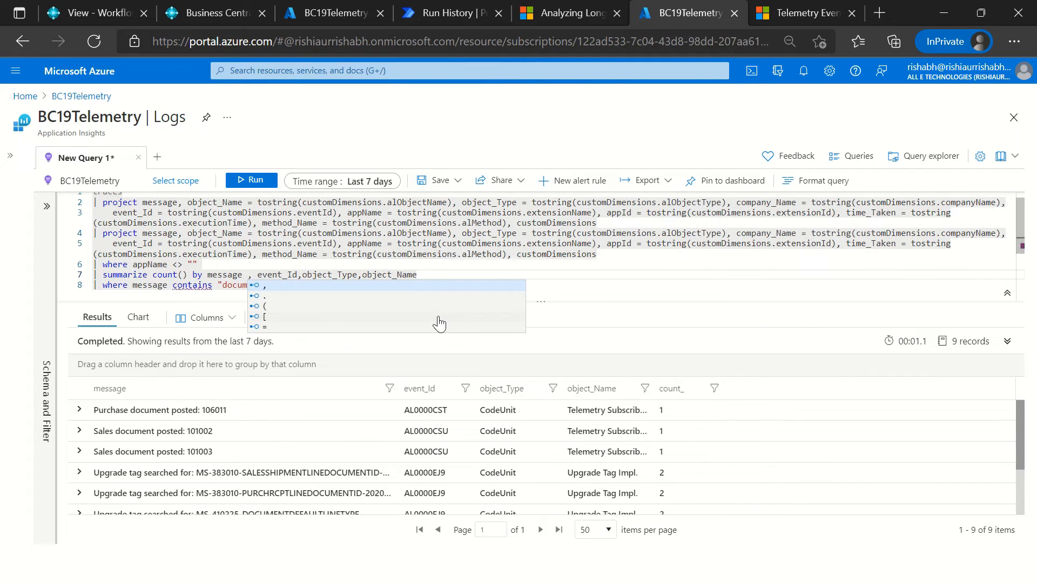
text(= cas)
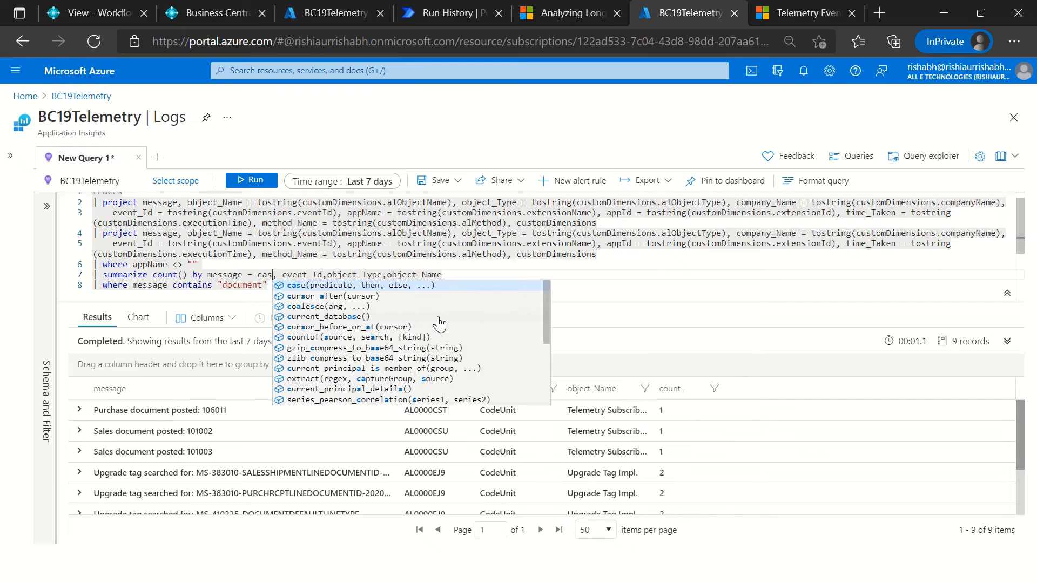
key(Tab)
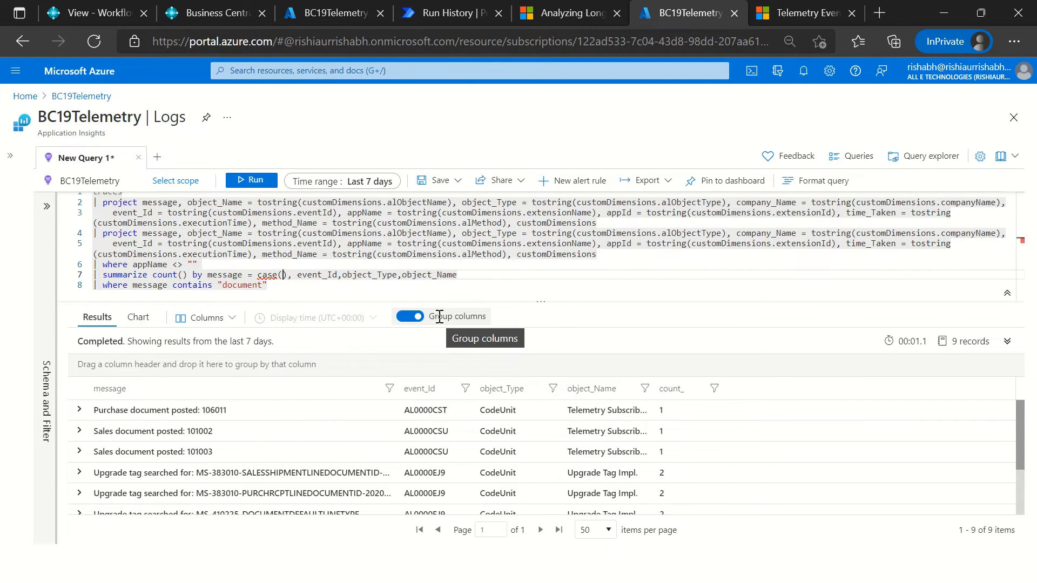
text(mee)
key(BackSpace)
key(Tab)
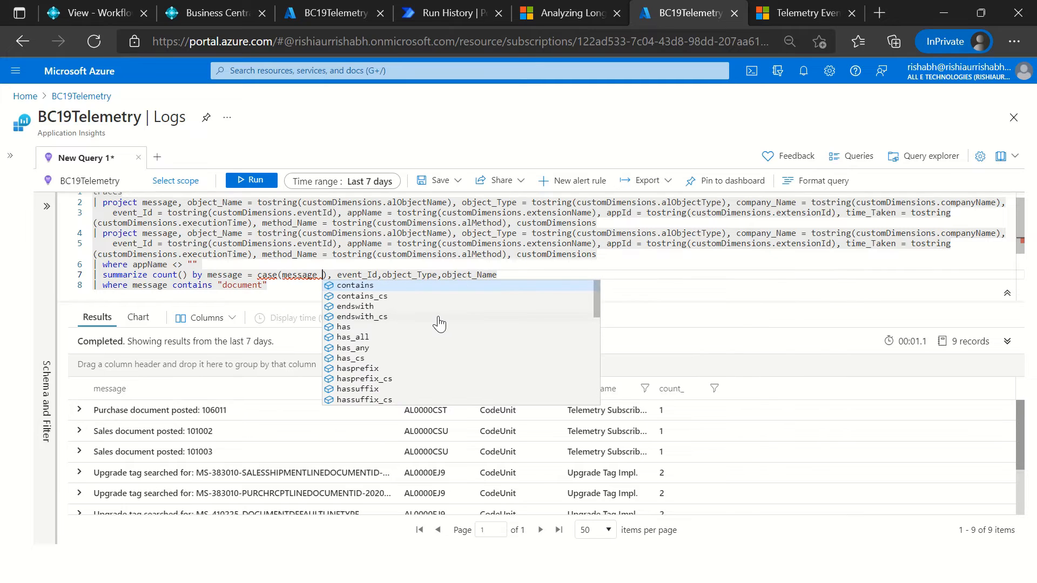
text(con)
key(Tab)
text("Sales")
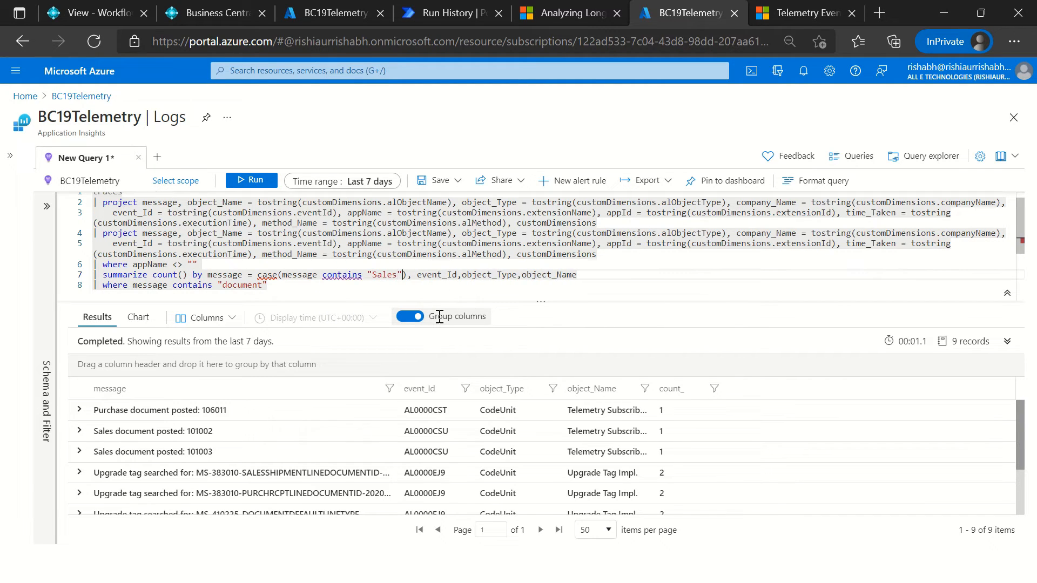
text(,)
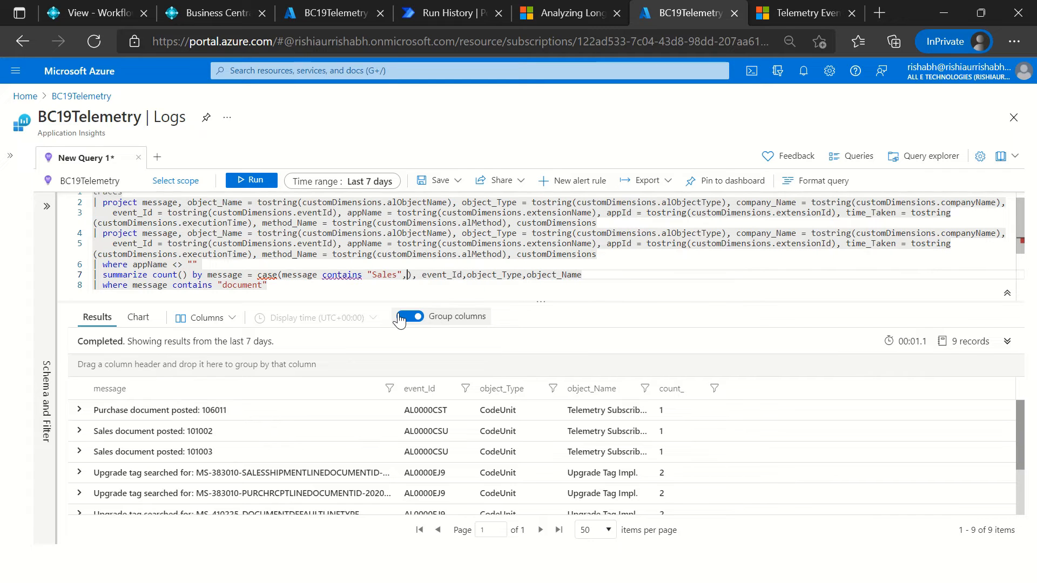
click(543, 8)
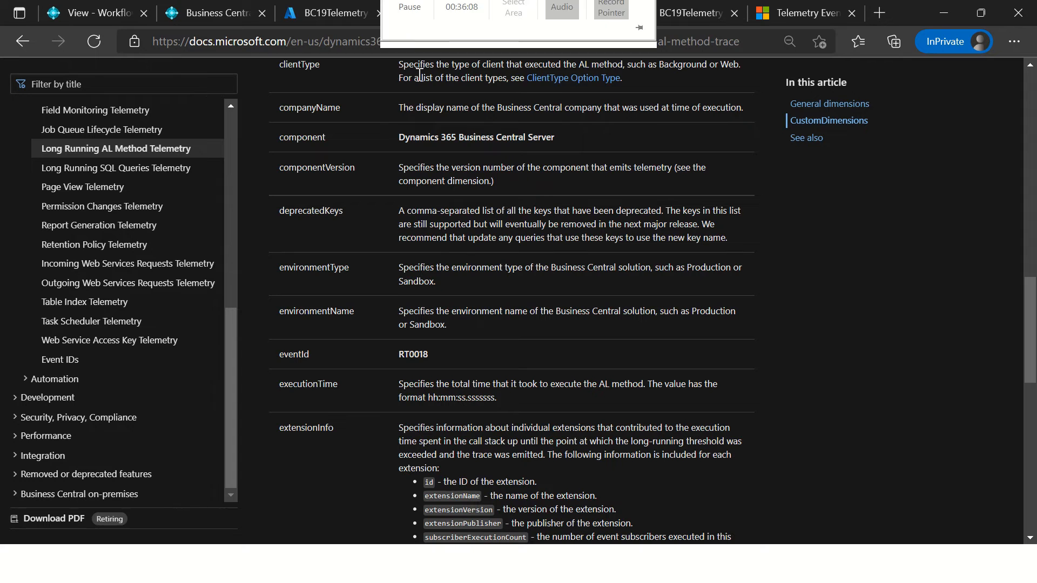
click(801, 17)
click(547, 36)
text(google.com)
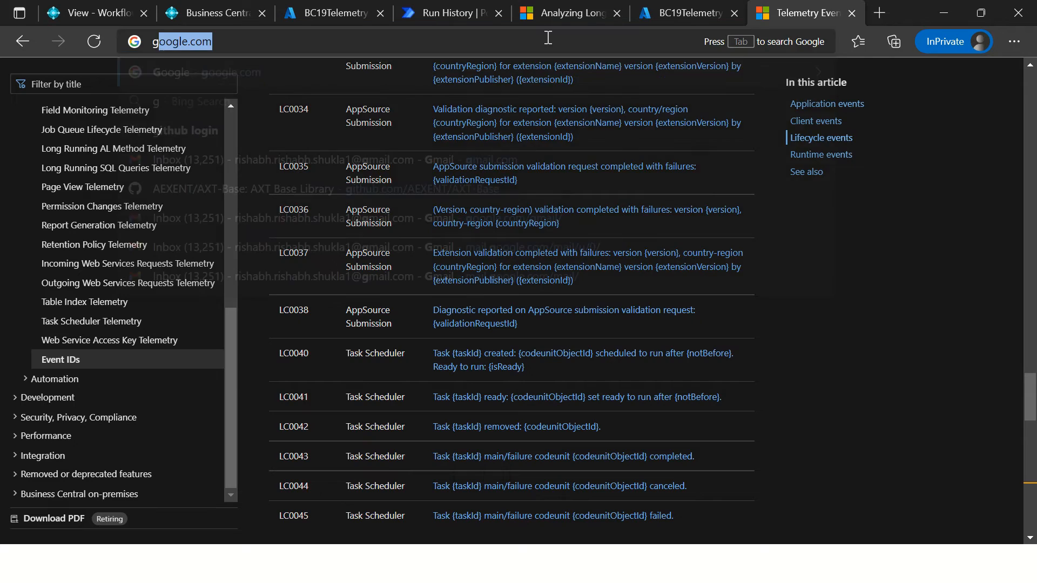
key(Return)
text(se)
key(BackSpace)
key(BackSpace)
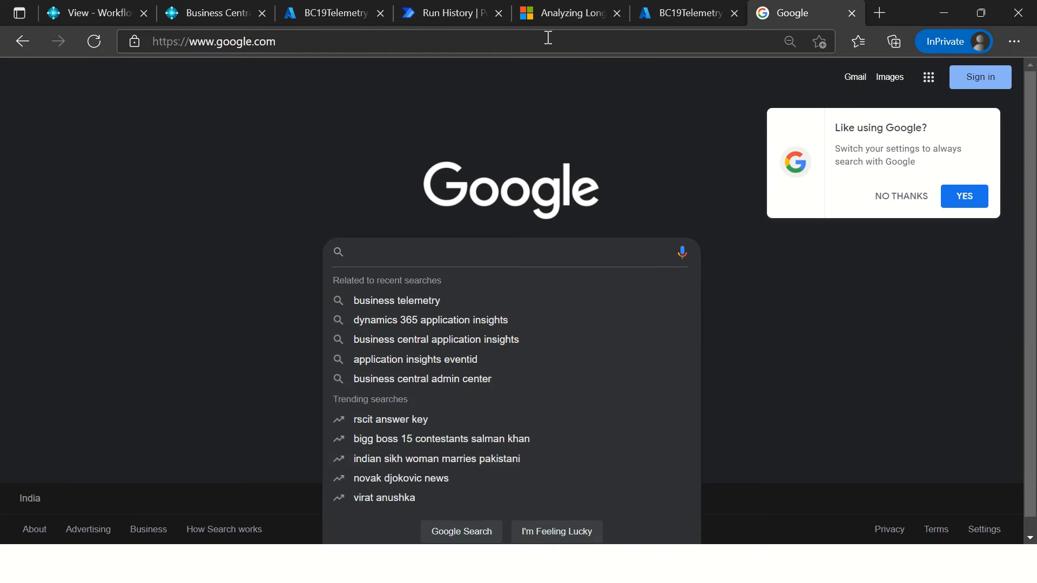
text(case)
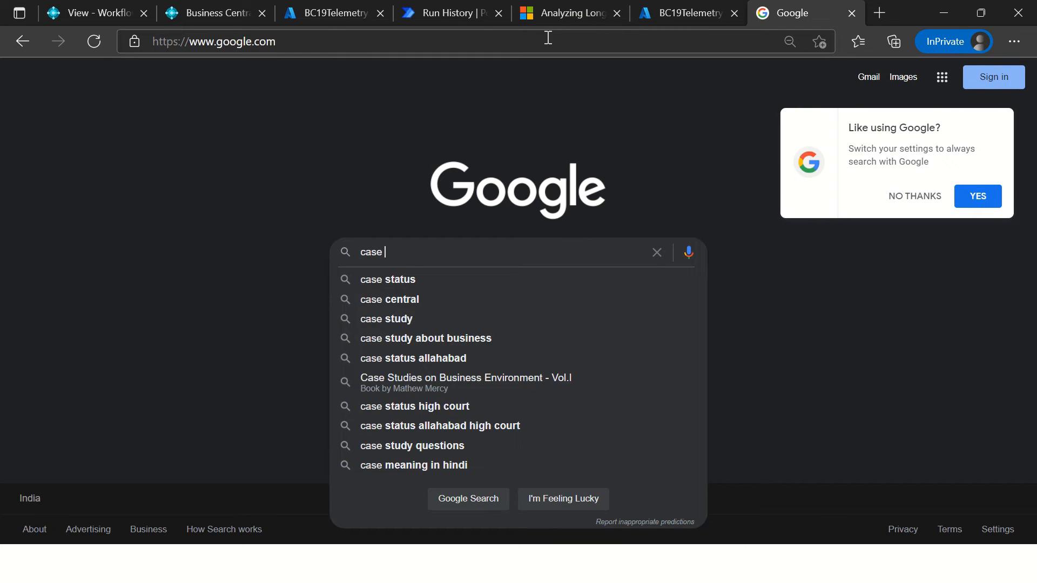
key(BackSpace)
key(BackSpace)
key(BackSpace)
key(BackSpace)
key(BackSpace)
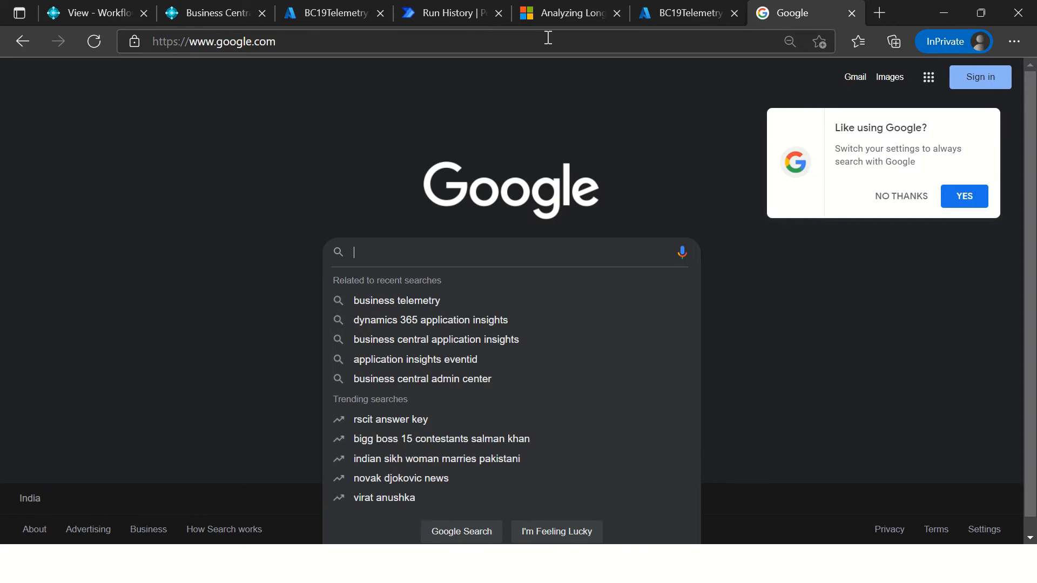
Step: Switch to the Power Automate run history, expand the Documents Insights action and copy its full query
click(446, 12)
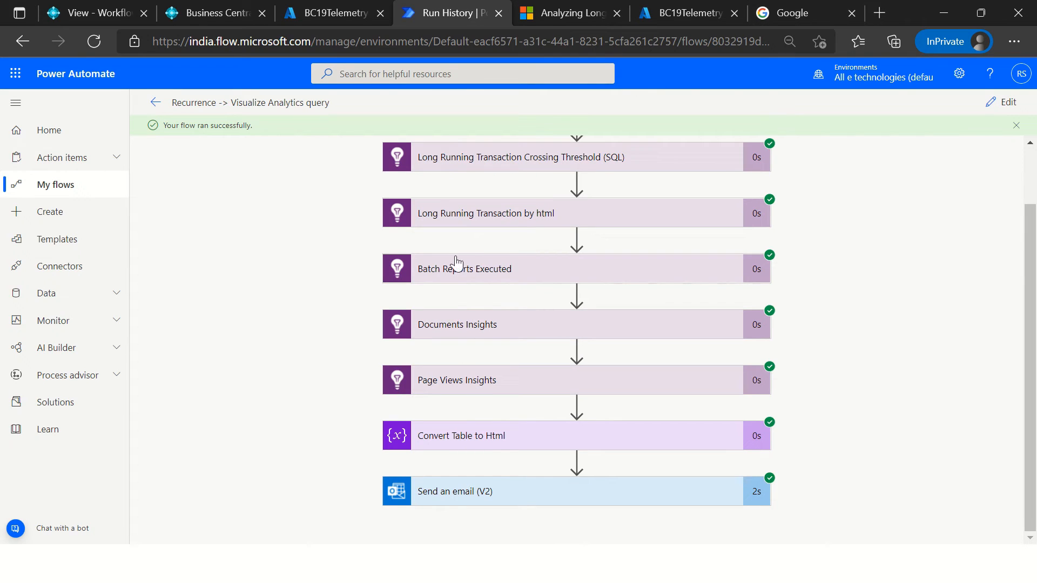
click(489, 337)
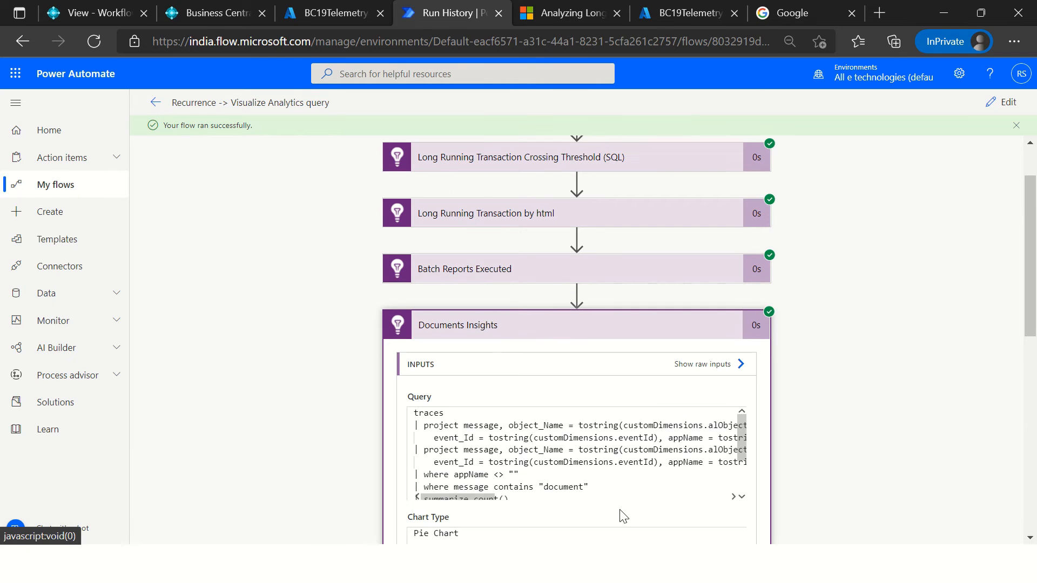
click(574, 463)
key(ctrl+a)
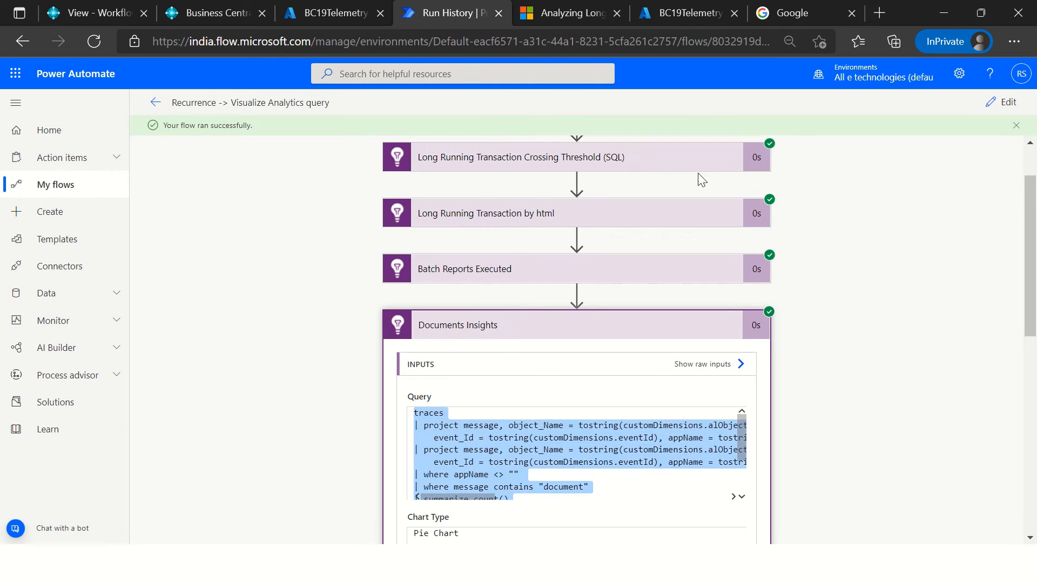
Step: Return to the BC19Telemetry logs, replace the whole query with the copied Documents Insights query and enlarge the query editor
click(692, 12)
key(ctrl+a)
key(Delete)
key(ctrl+v)
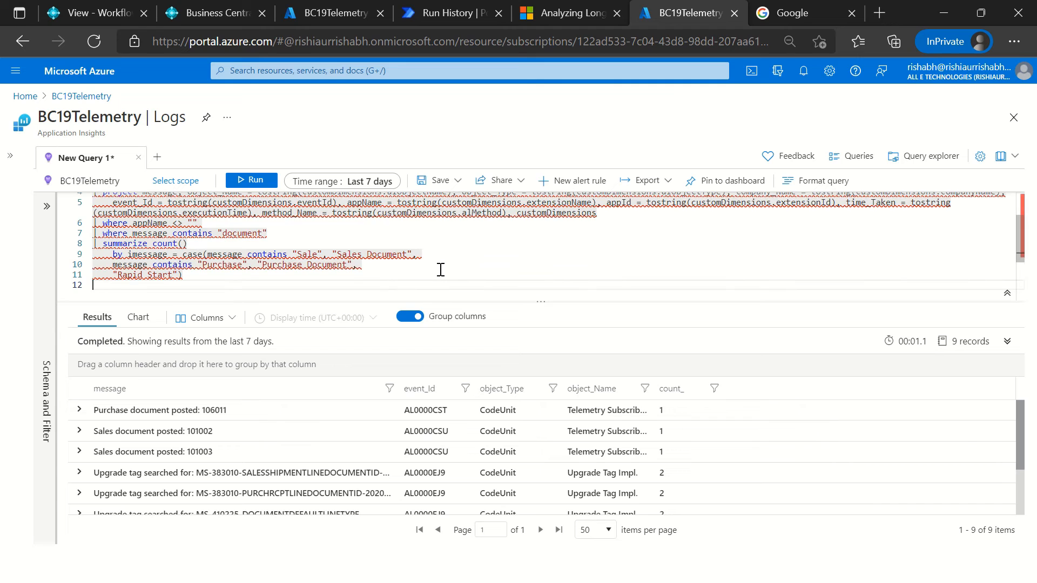
scroll(399, 264, up, 3)
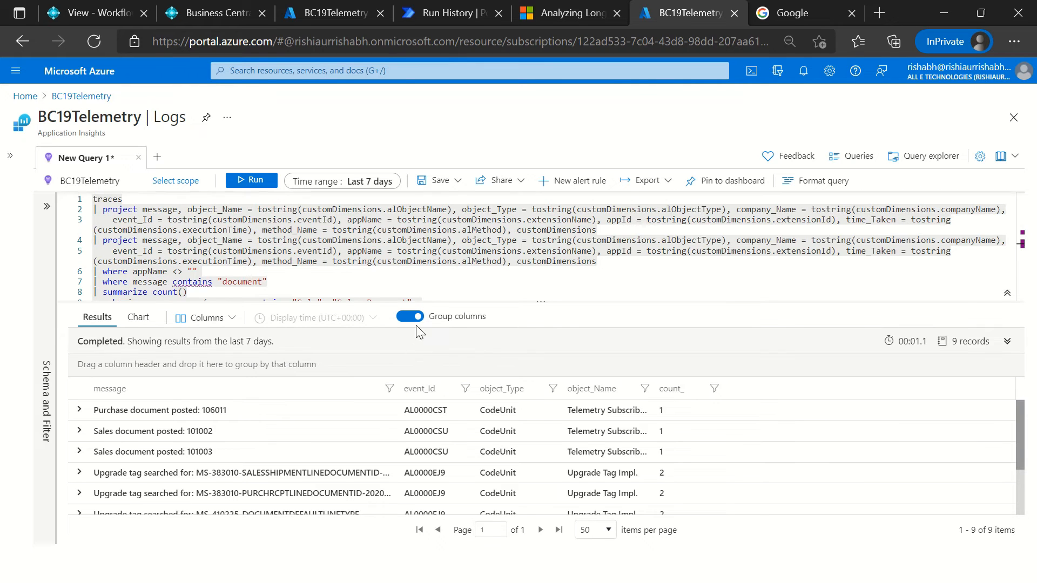
drag(435, 303, 432, 406)
click(379, 361)
scroll(327, 344, up, 1)
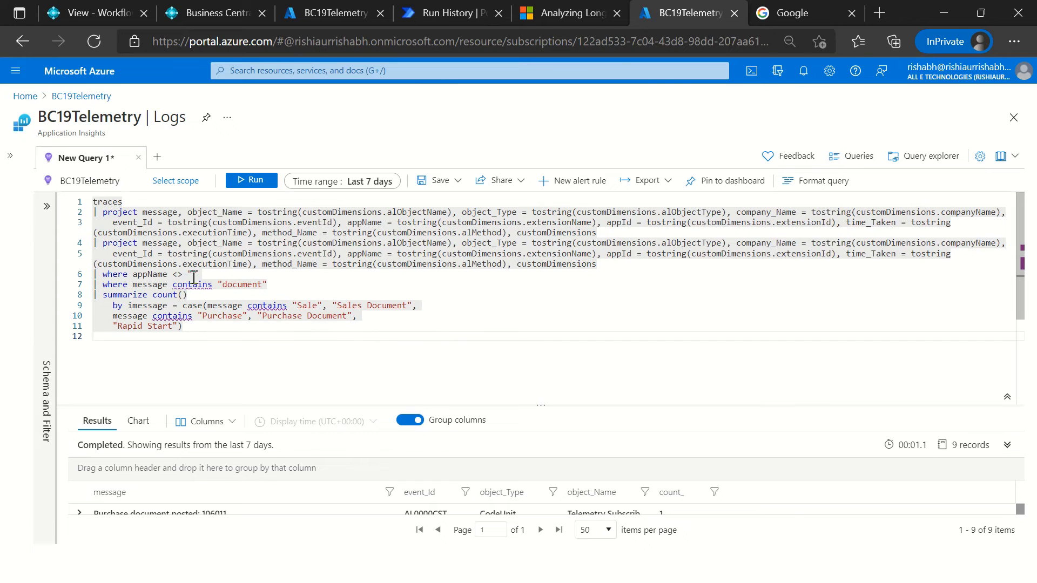
Step: Examine the query's filters and the case expression that maps messages to "Sales Document", "Purchase Document" or "Rapid Start"
click(193, 278)
click(257, 282)
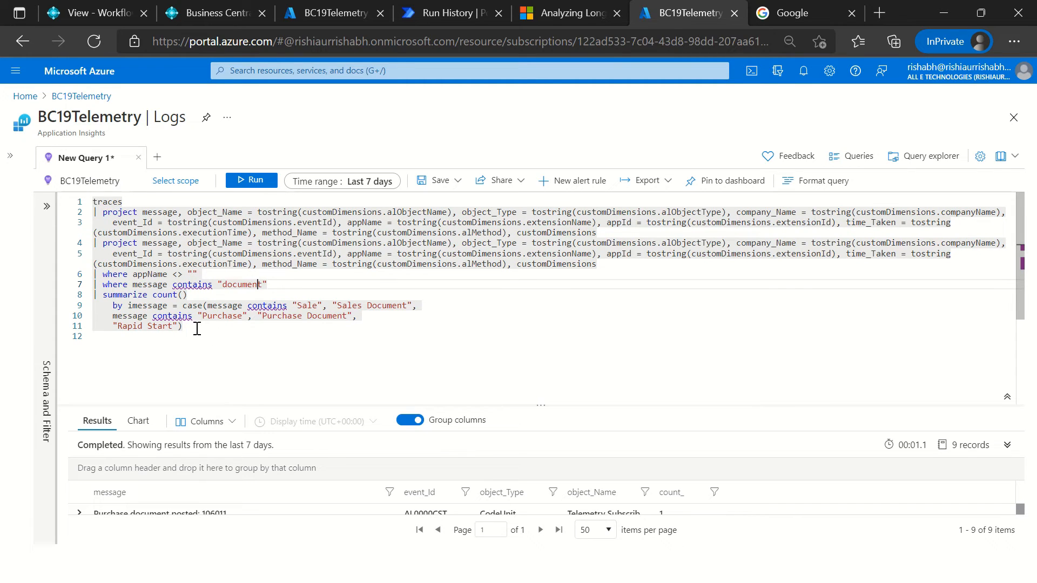
click(217, 306)
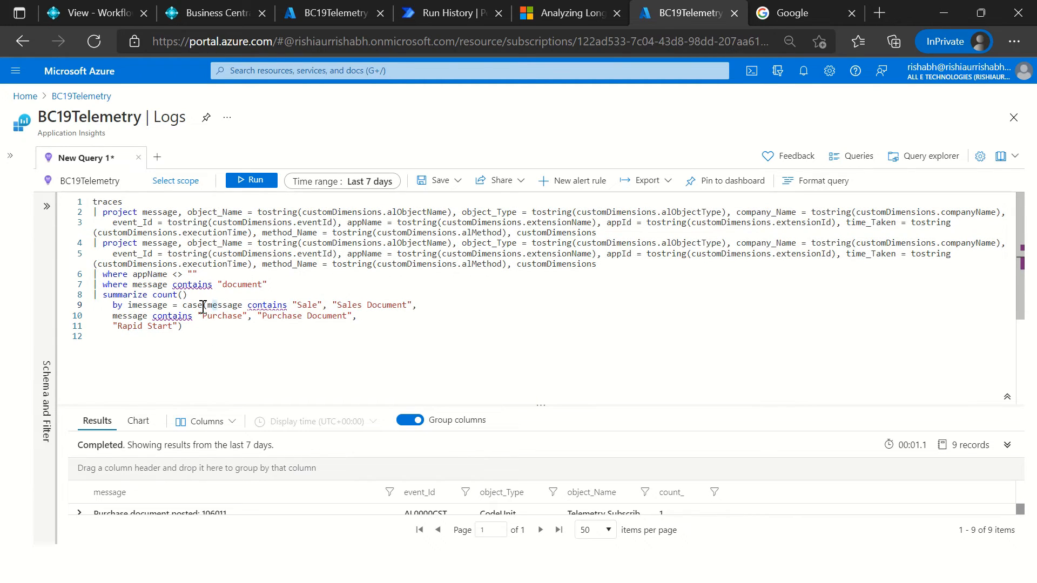
drag(184, 306, 201, 335)
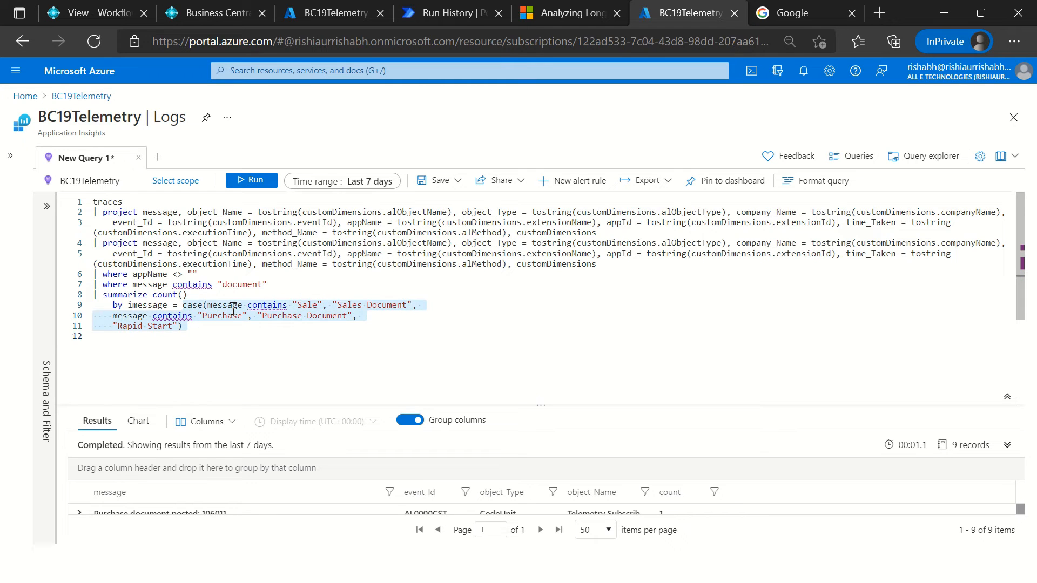
click(199, 308)
double_click(226, 305)
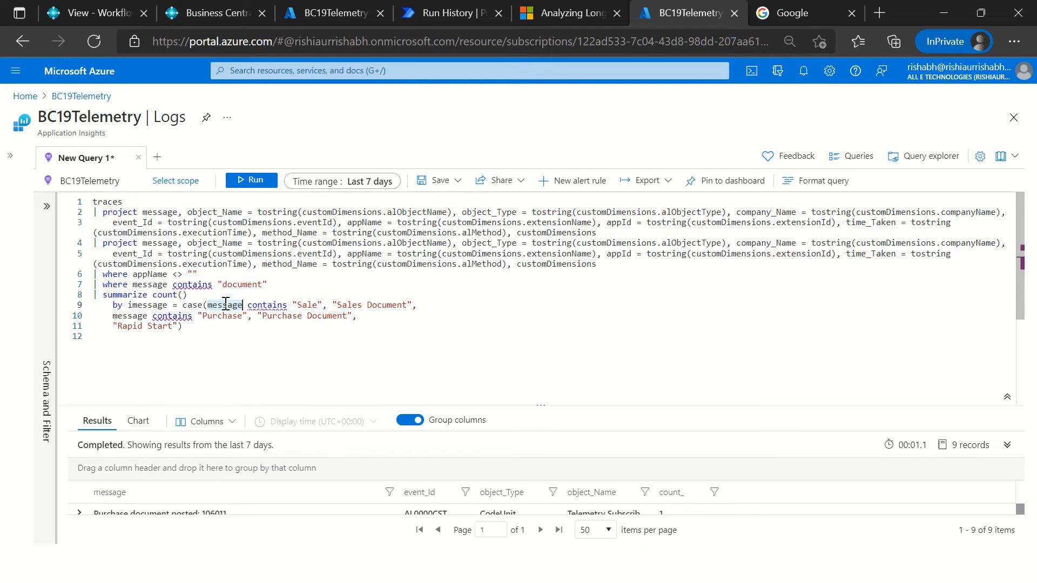
double_click(276, 305)
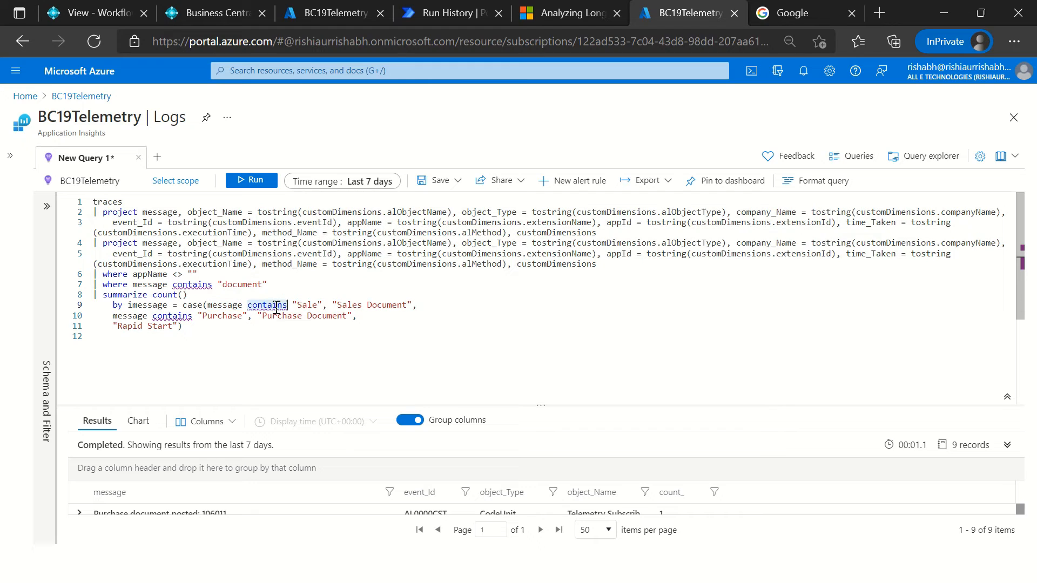
double_click(304, 306)
drag(333, 305, 417, 306)
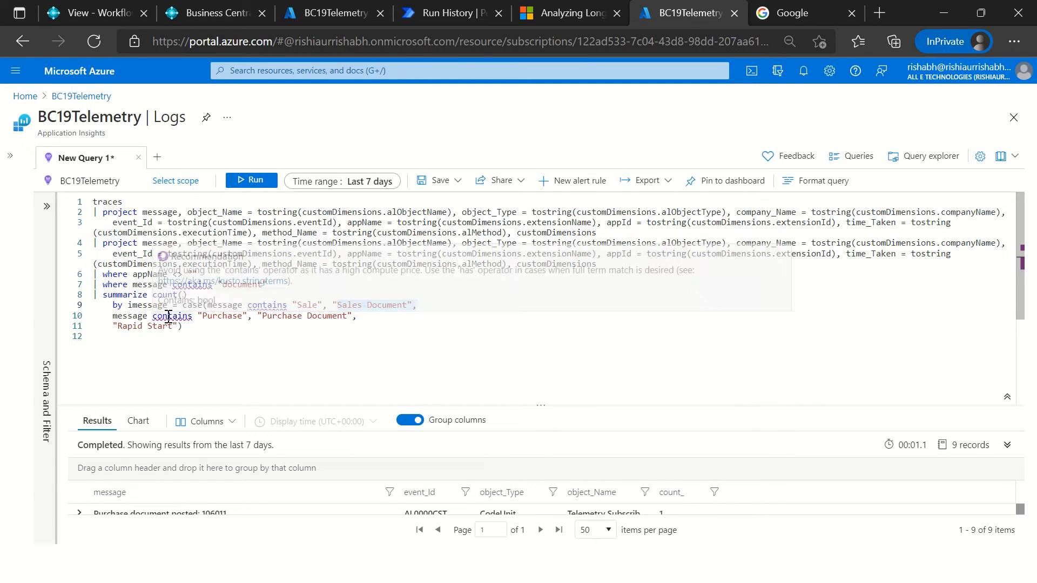
double_click(226, 317)
key(ctrl+a)
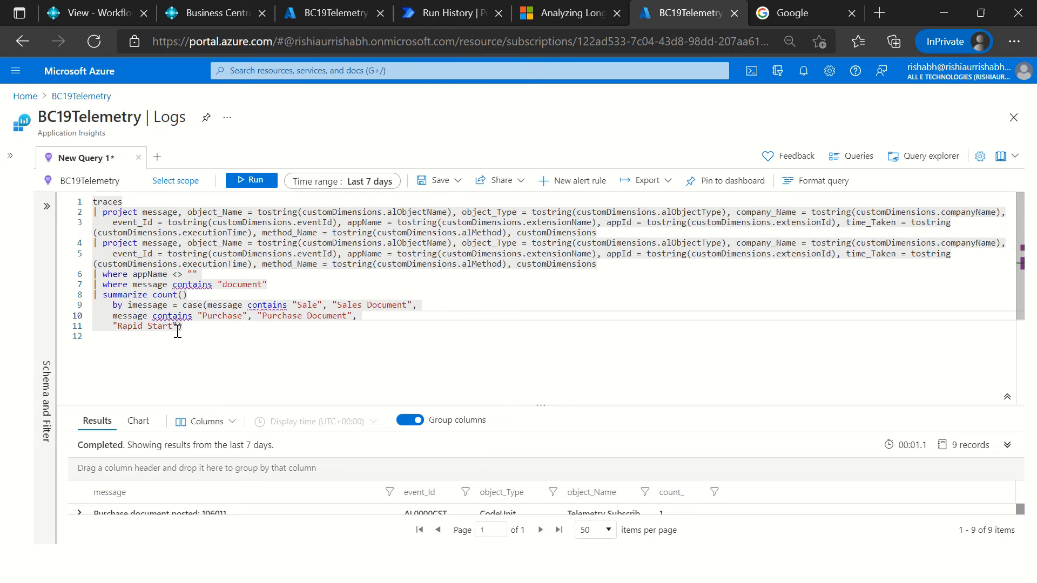
drag(174, 328, 205, 321)
key(ctrl+a)
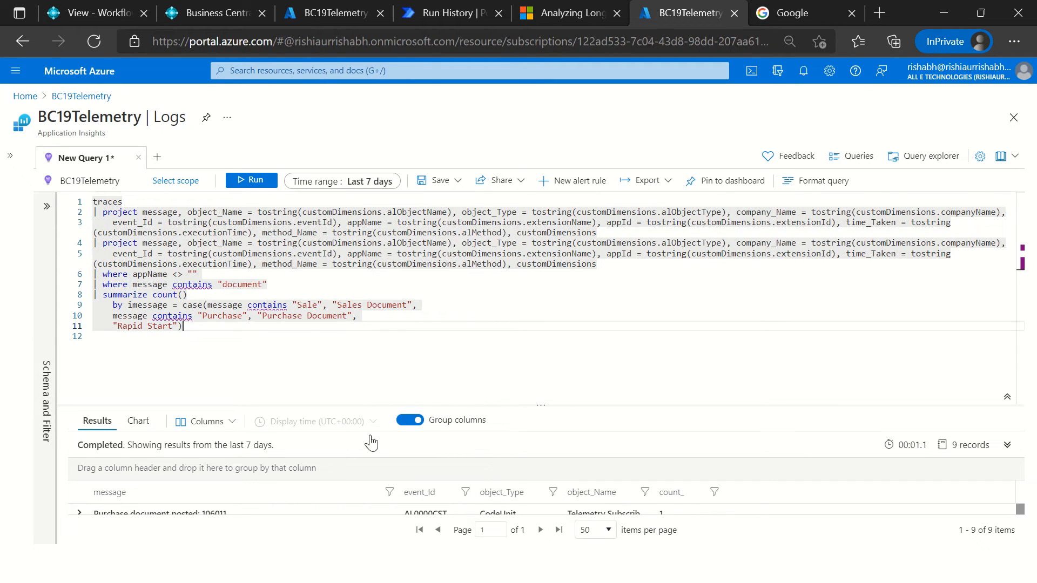
Step: Enlarge the results grid to examine the upgrade tag messages, and bring the full case query back into view
drag(379, 406, 380, 260)
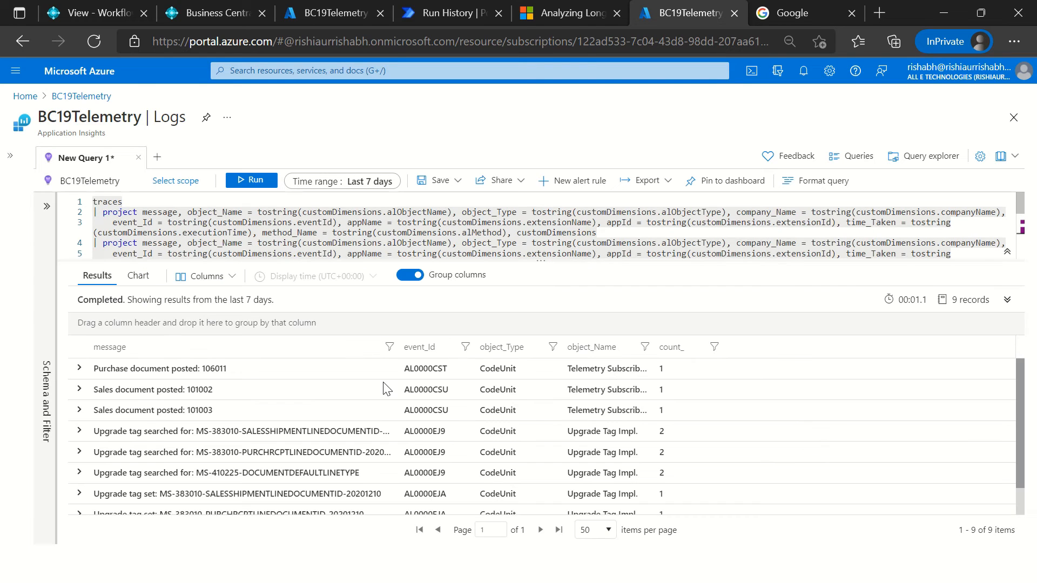
click(292, 455)
scroll(250, 459, down, 1)
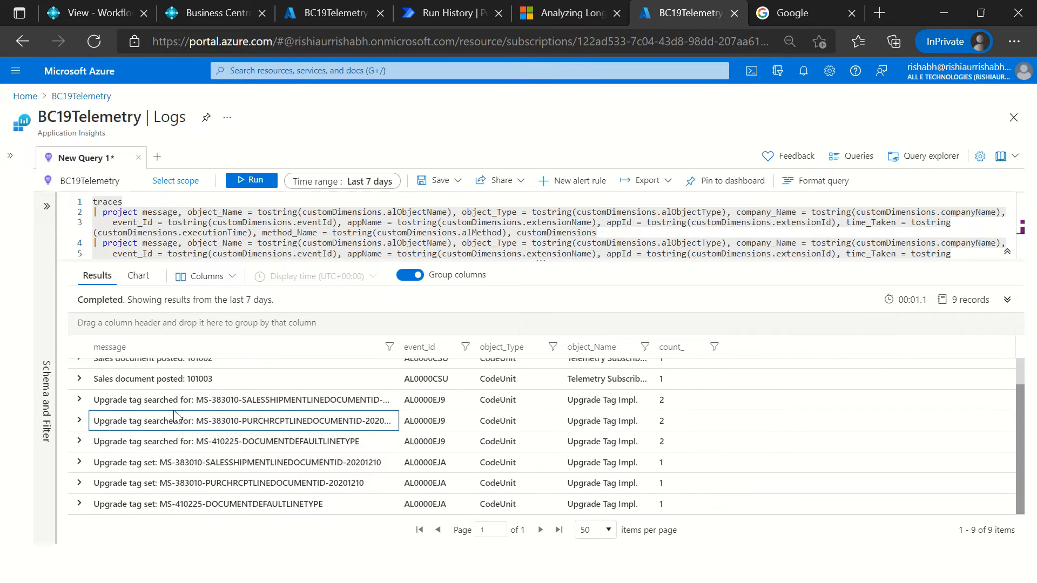
click(266, 498)
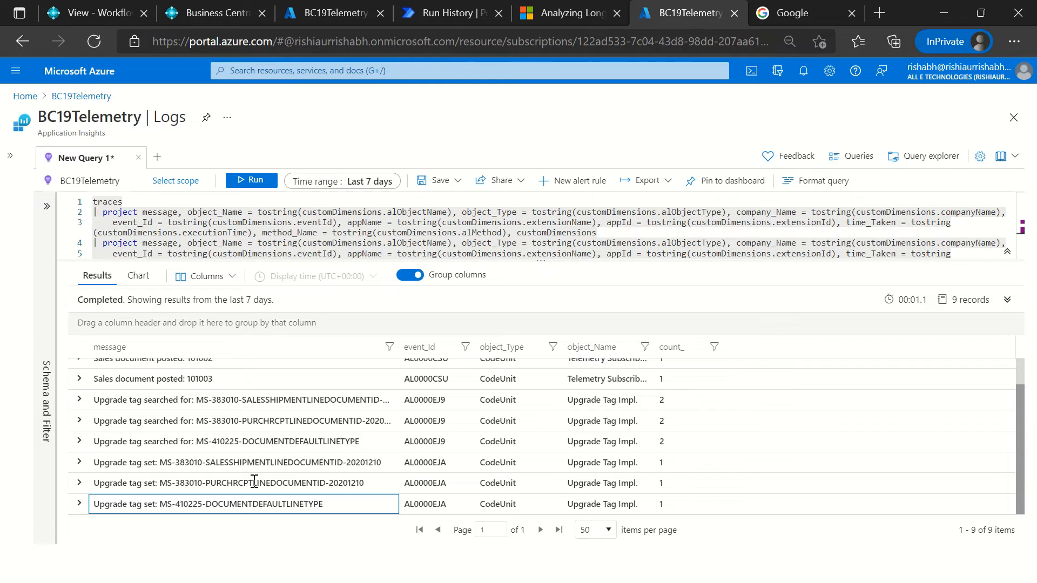
click(271, 402)
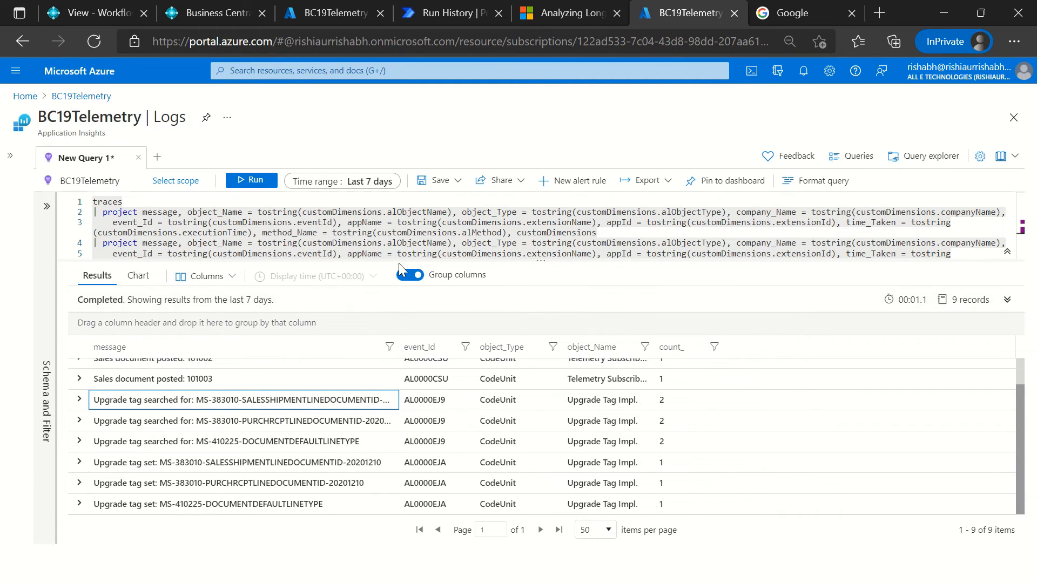
drag(400, 262, 401, 403)
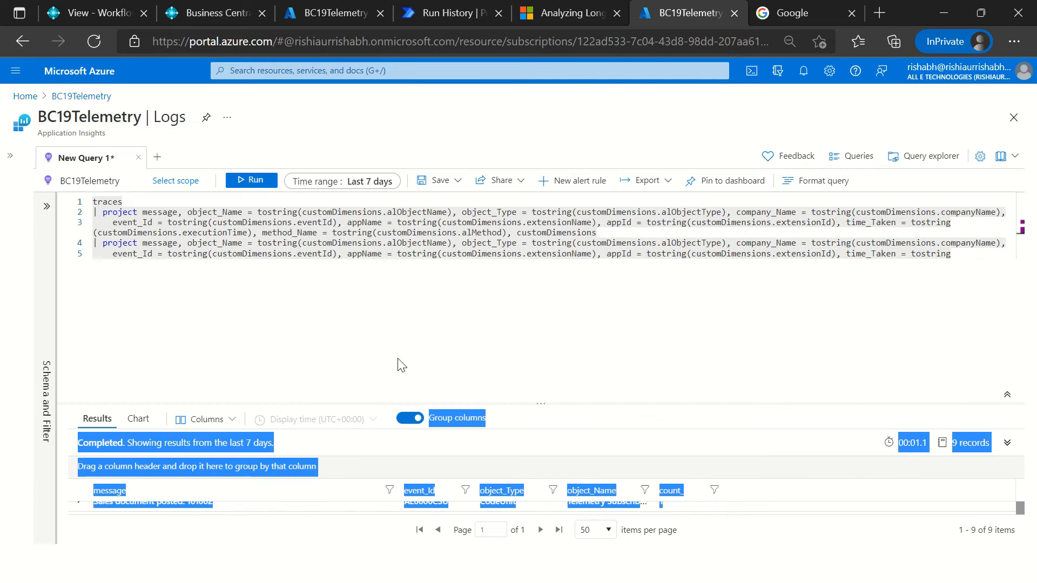
click(301, 338)
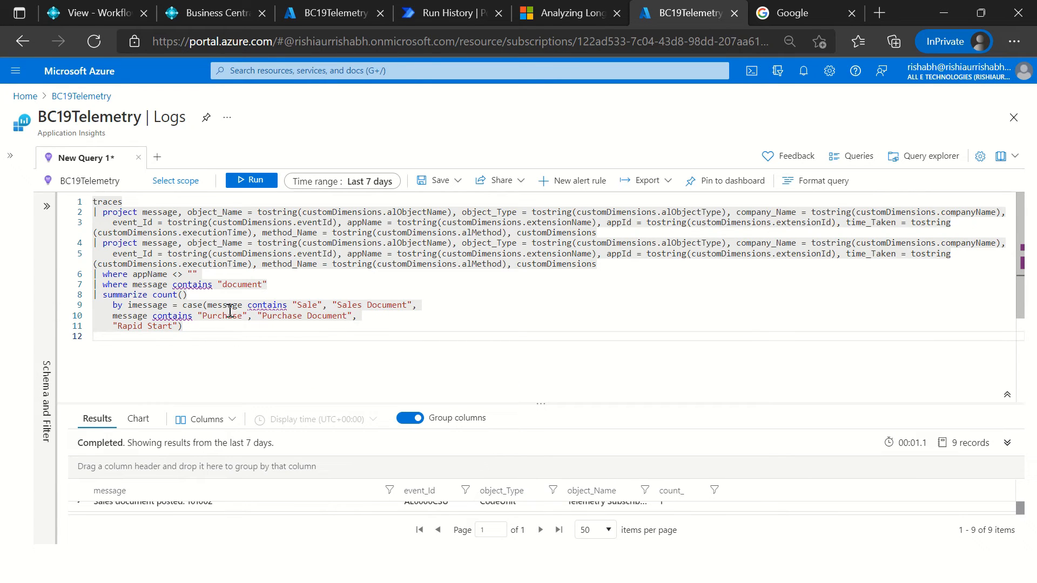
Step: Switch to Telemetry mail.txt in Notepad++ and copy the whole browserTimings query, from its table name through customDimensions
click(202, 307)
key(ctrl+a)
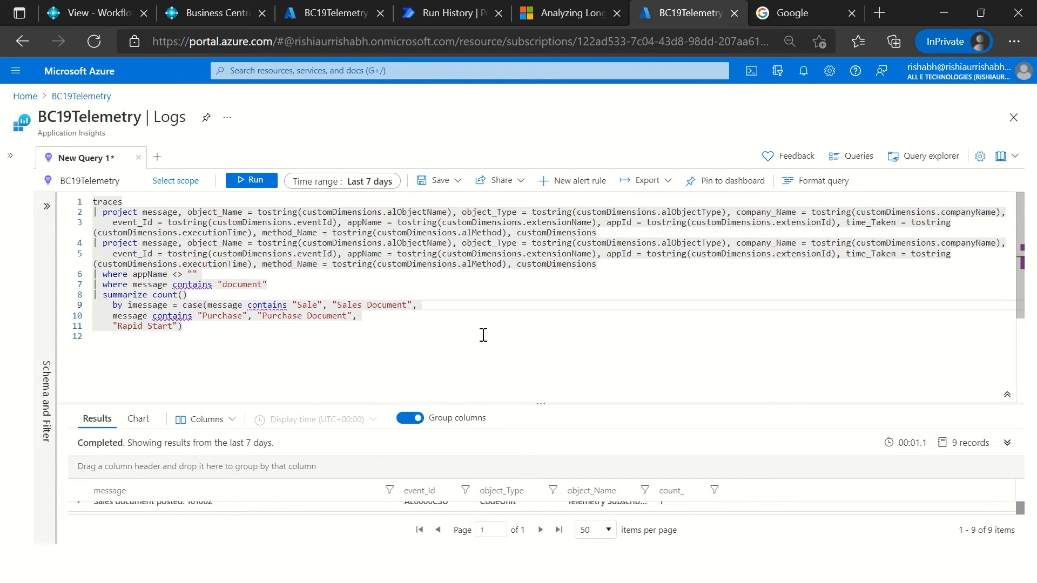
click(266, 329)
key(alt+Tab)
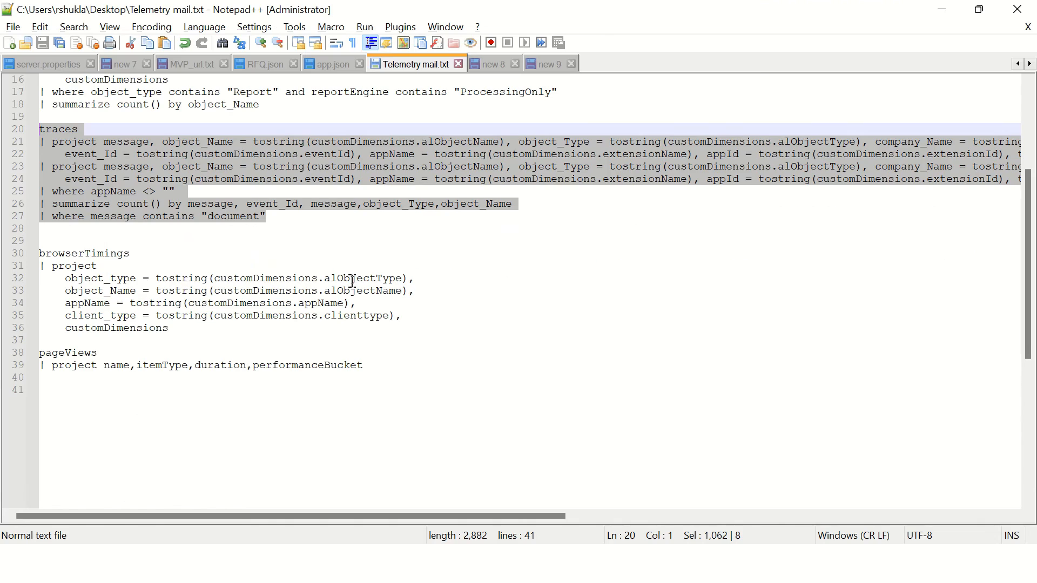
click(300, 317)
mouse_move(207, 336)
mouse_down()
mouse_move(43, 229)
mouse_move(186, 313)
mouse_move(194, 333)
mouse_up()
key(ctrl+c)
click(41, 253)
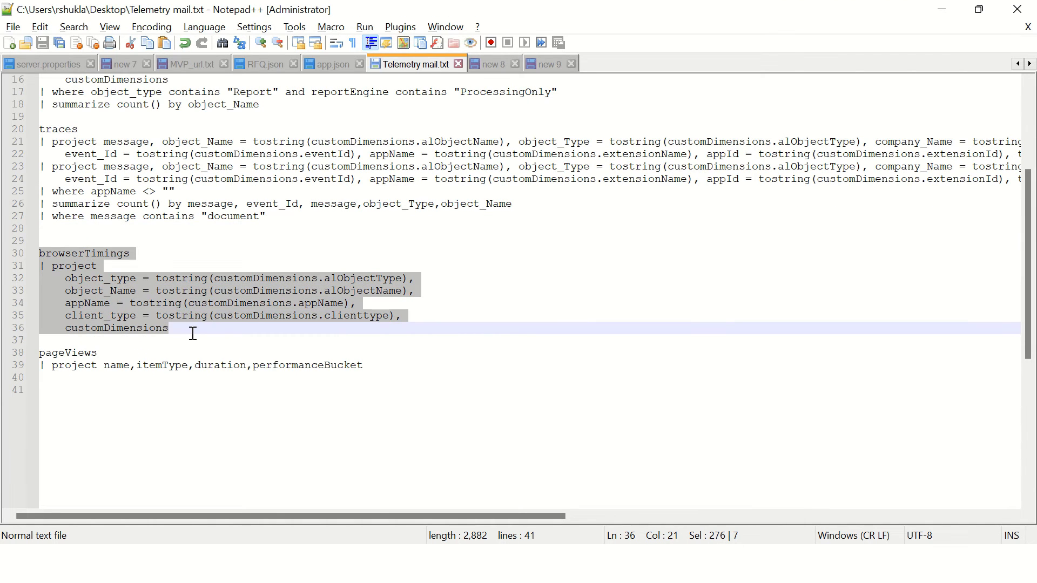
Step: Return to the BC19Telemetry logs, replace the whole query with the copied browserTimings query, run it and enlarge the results grid
key(alt+Tab)
key(ctrl+a)
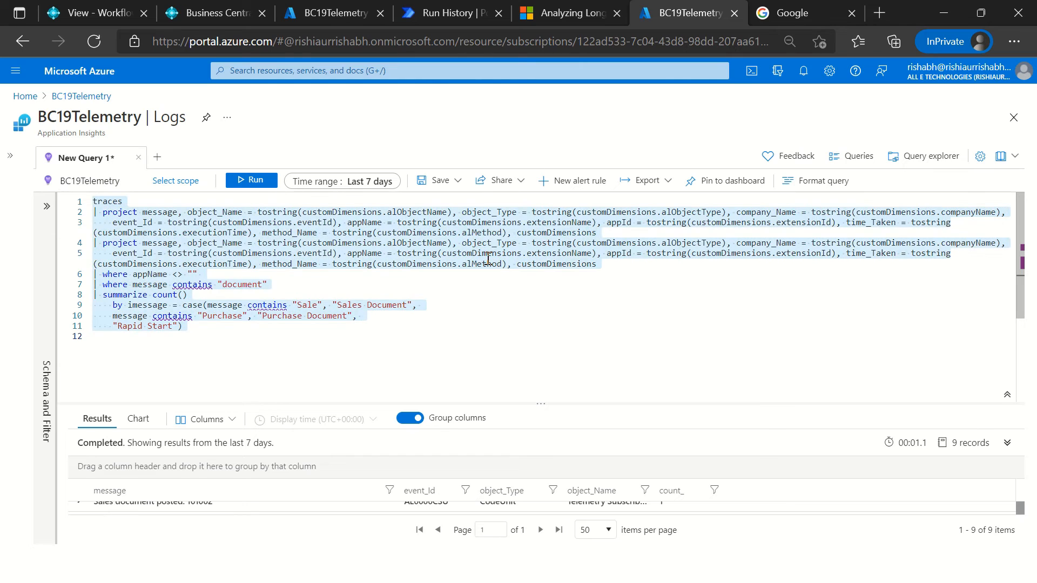
key(Delete)
key(ctrl+v)
click(257, 180)
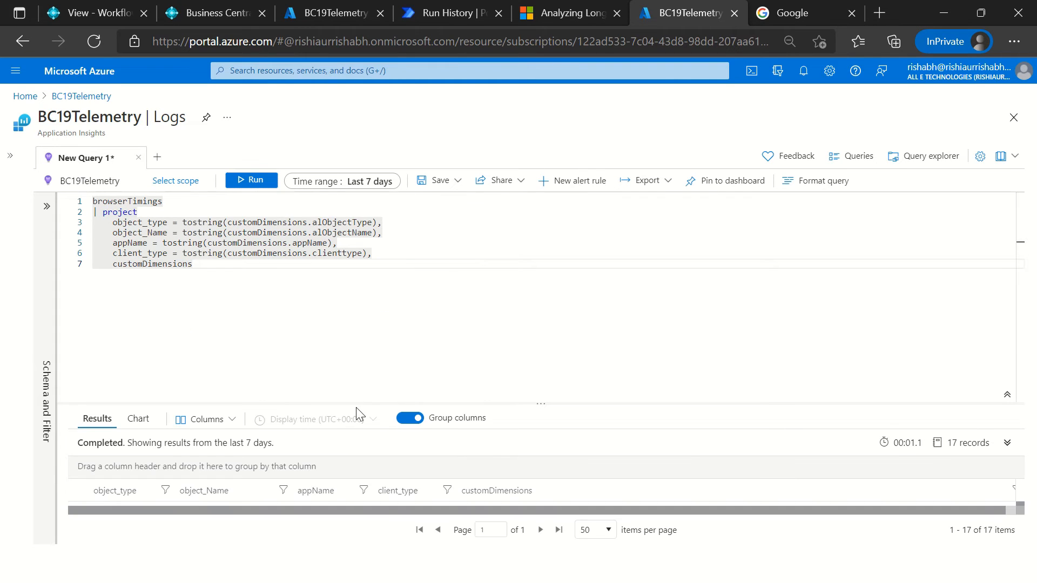
drag(352, 402, 362, 251)
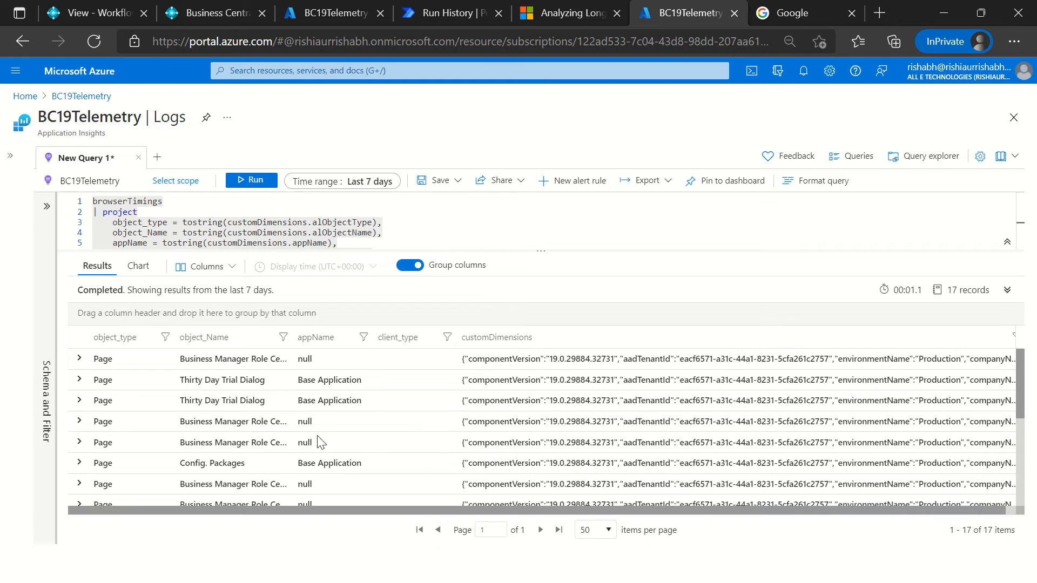
Step: Expand the first Business Manager Role Center record and its customDimensions to examine the object name and object type
click(79, 358)
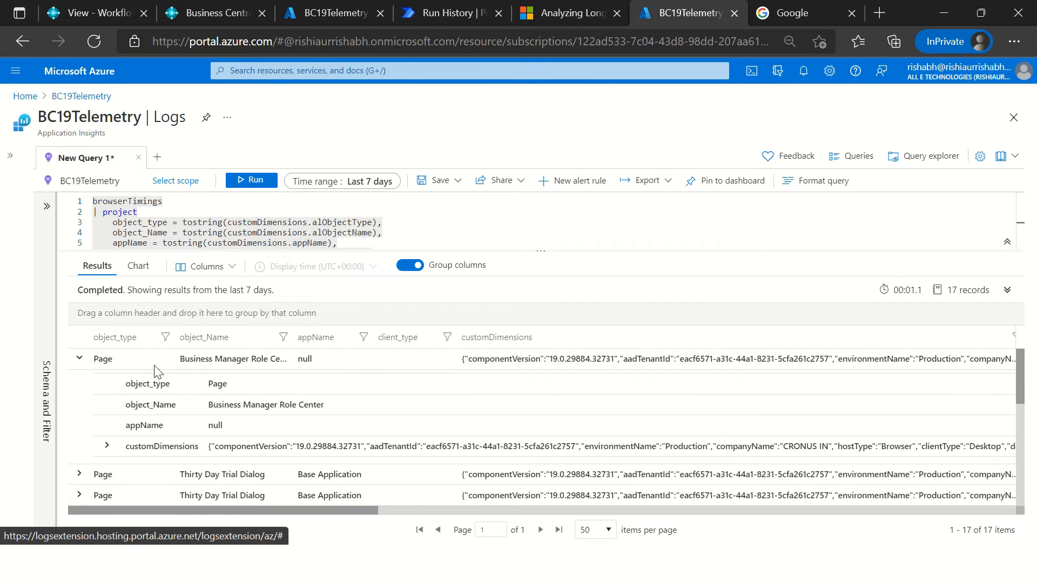
scroll(114, 386, down, 3)
scroll(114, 386, up, 1)
click(107, 375)
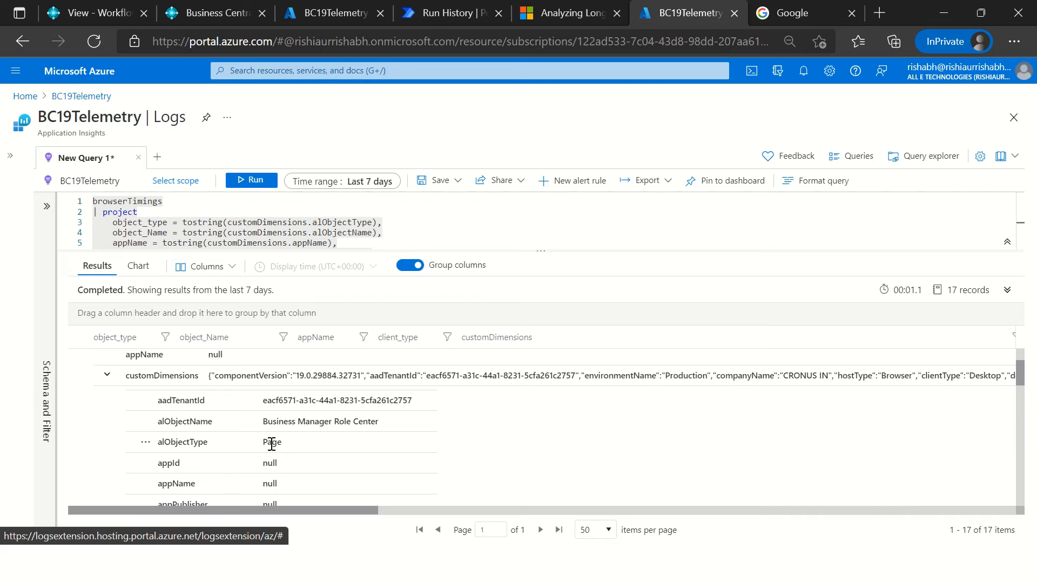
scroll(247, 454, down, 1)
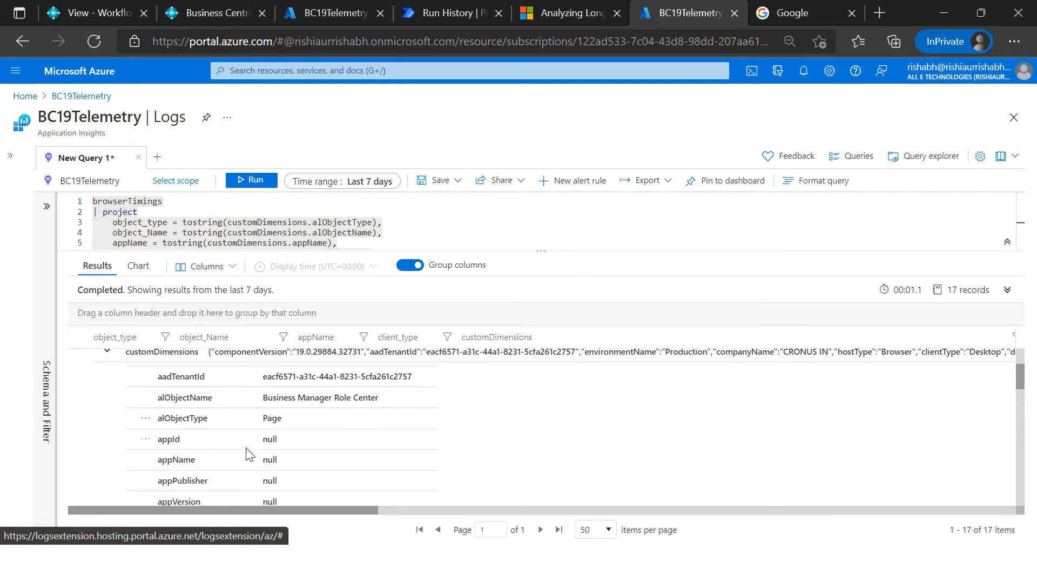
scroll(247, 454, up, 2)
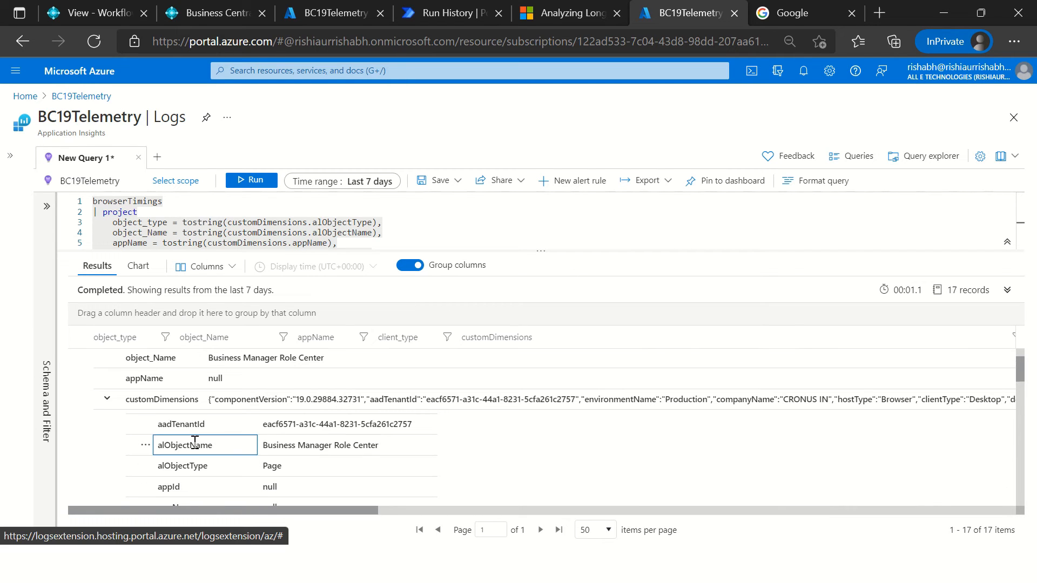
Step: Examine the company, component and environment fields in the expanded customDimensions, continuing to the last field
scroll(259, 454, down, 7)
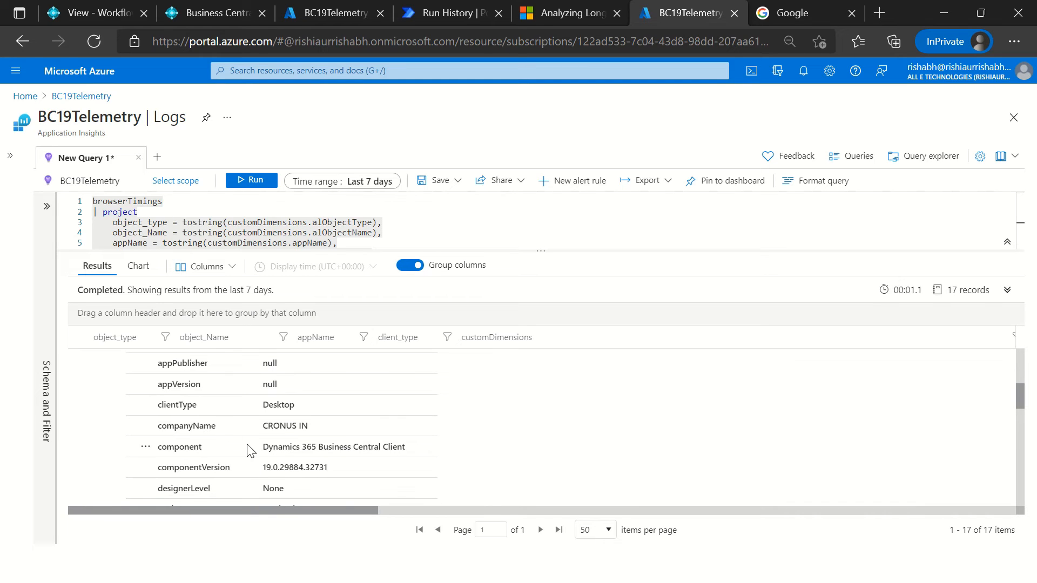
click(272, 428)
scroll(305, 481, down, 2)
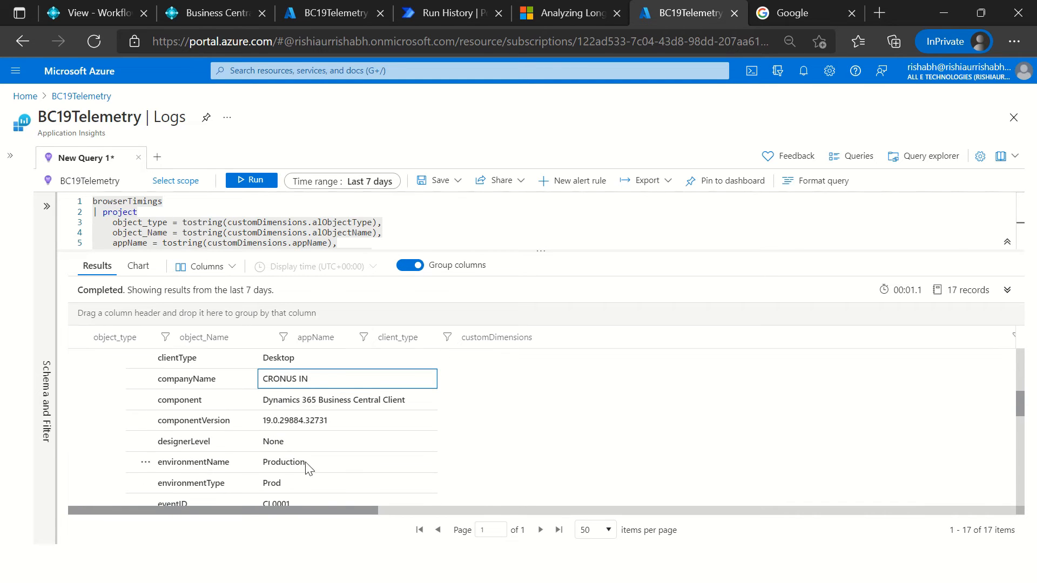
click(305, 463)
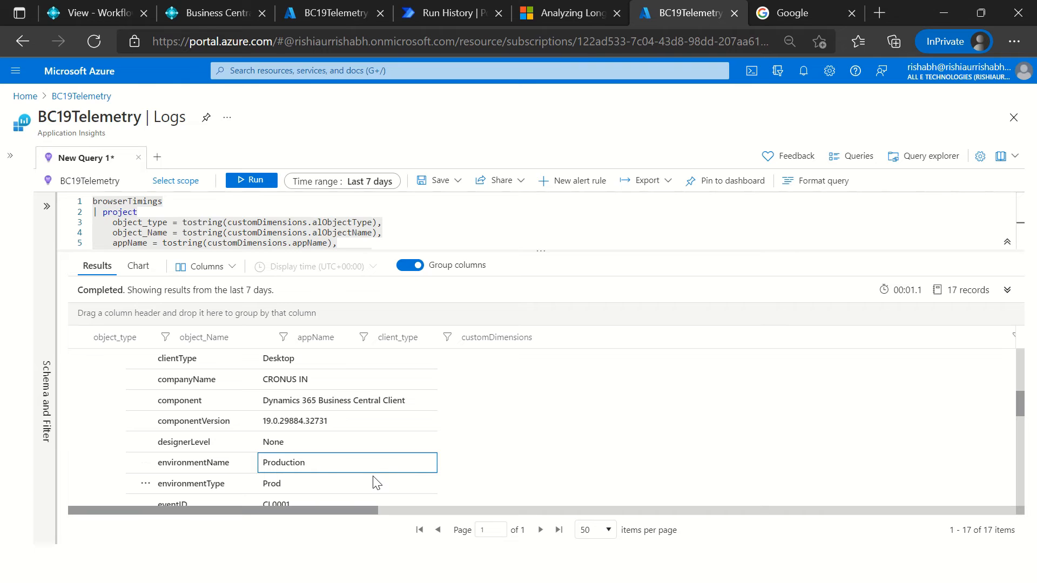
scroll(365, 481, down, 5)
scroll(360, 481, down, 5)
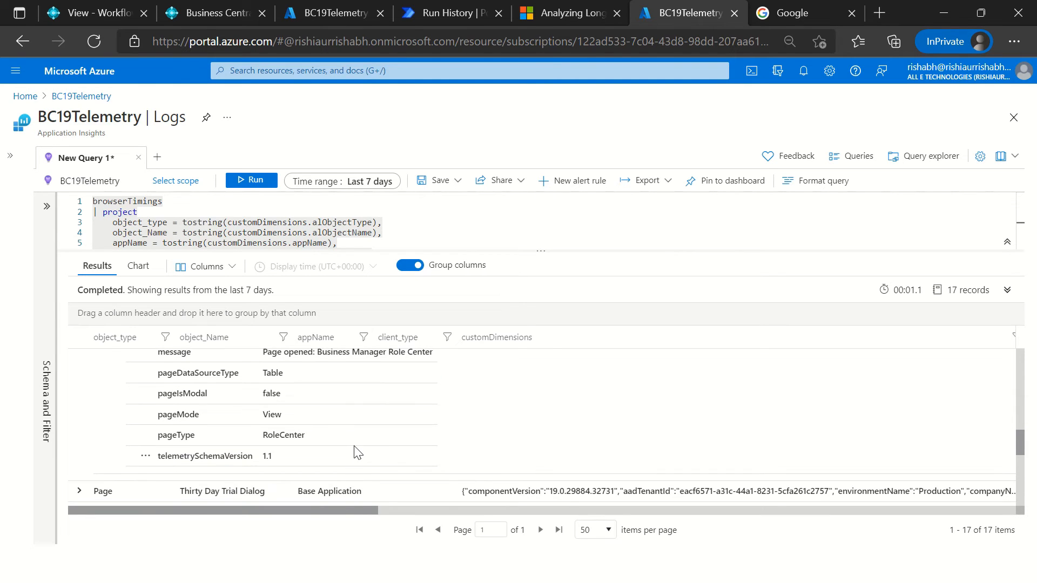
Step: Check the pageType, pageMode, hostType and eventID values in the record's customDimensions, and return to the start of its details
scroll(362, 428, up, 2)
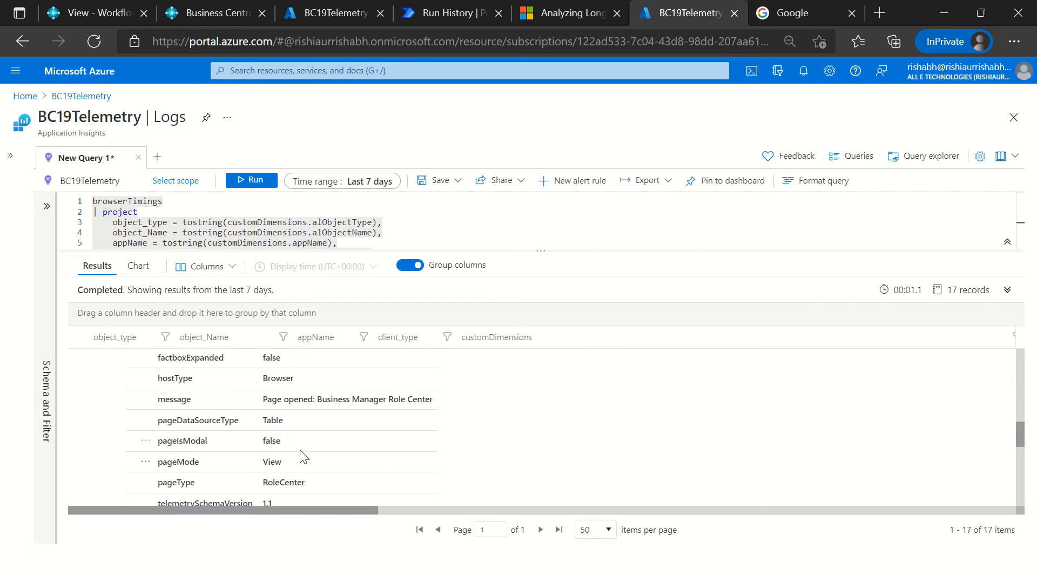
click(274, 484)
double_click(278, 463)
click(305, 460)
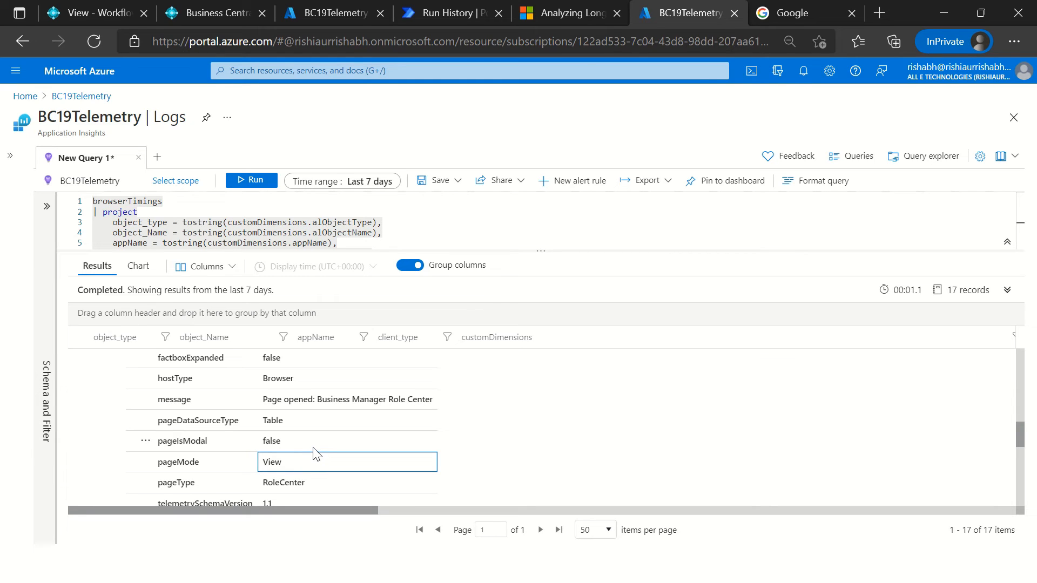
click(316, 449)
click(294, 378)
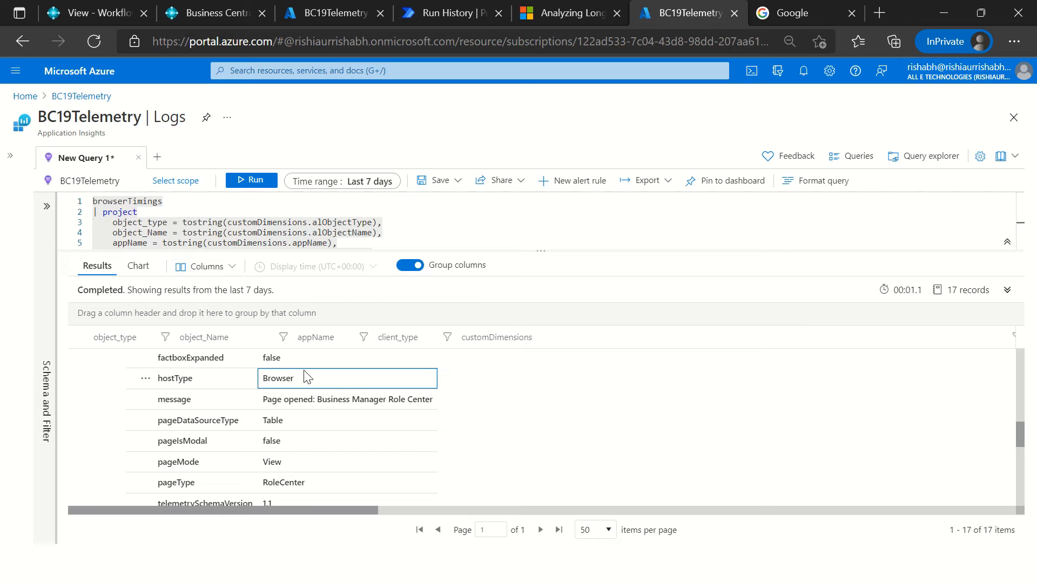
scroll(409, 404, up, 2)
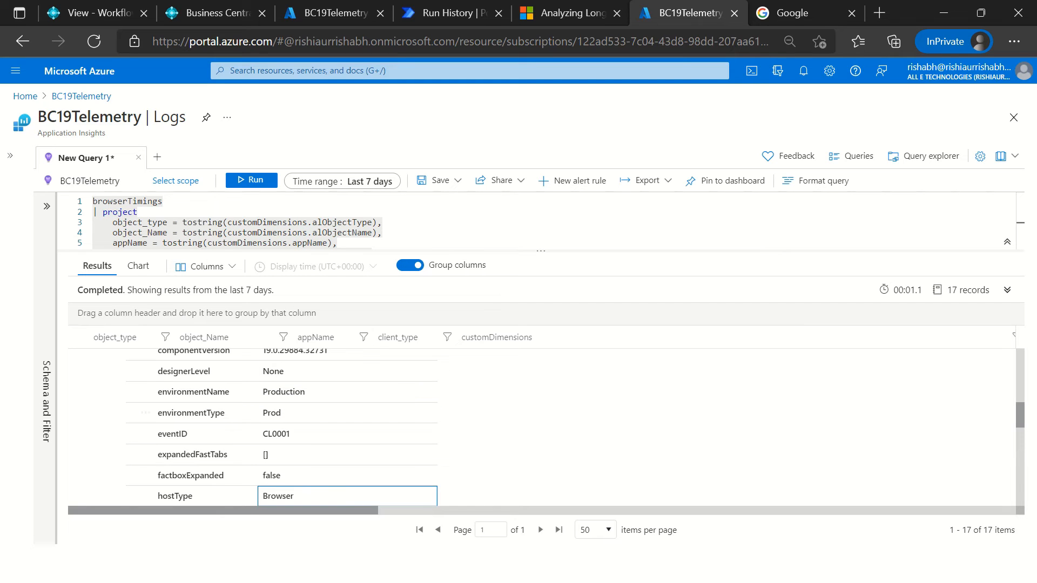
click(295, 437)
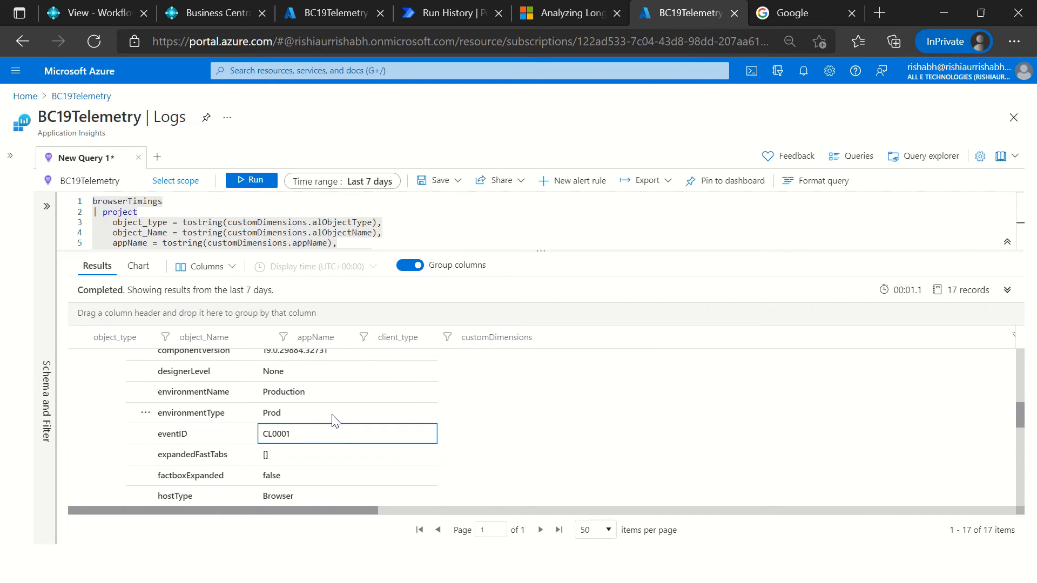
scroll(335, 421, up, 2)
scroll(335, 421, up, 4)
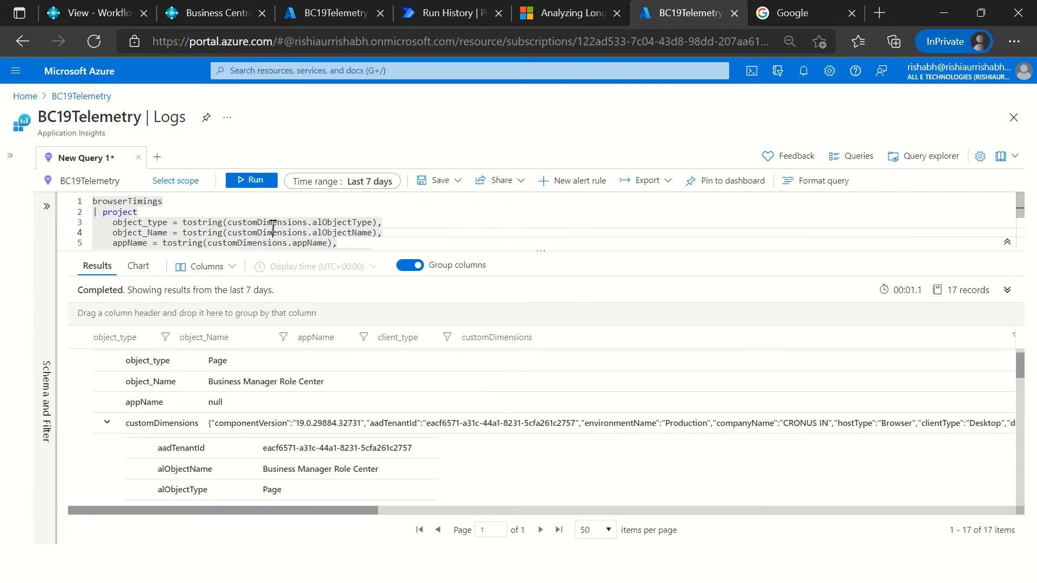
Step: Switch to Notepad++ and copy the pageViews query that projects name, itemType, duration and performanceBucket
key(alt+Tab)
click(213, 365)
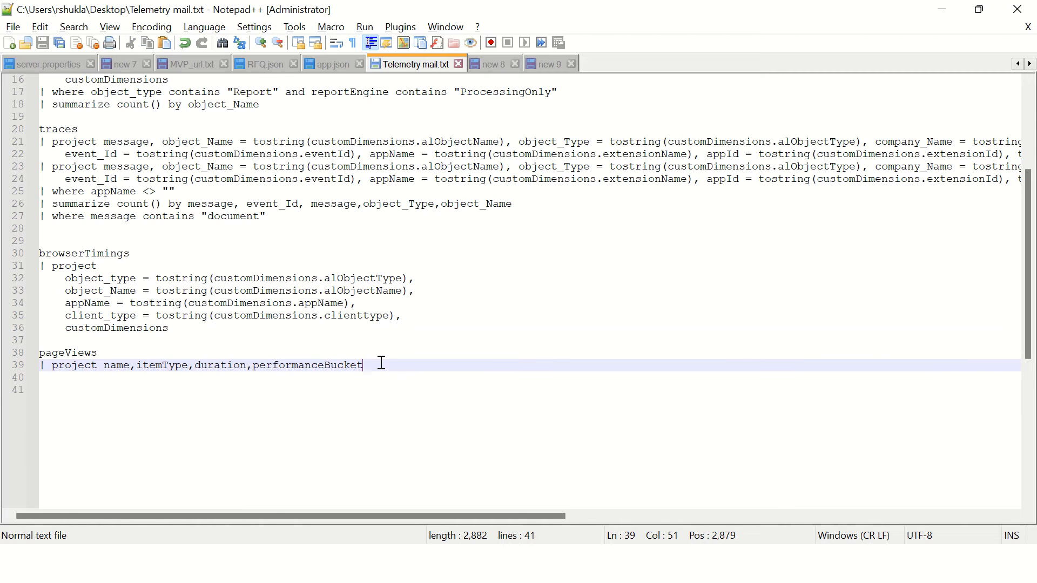
drag(382, 365, 35, 352)
key(ctrl+c)
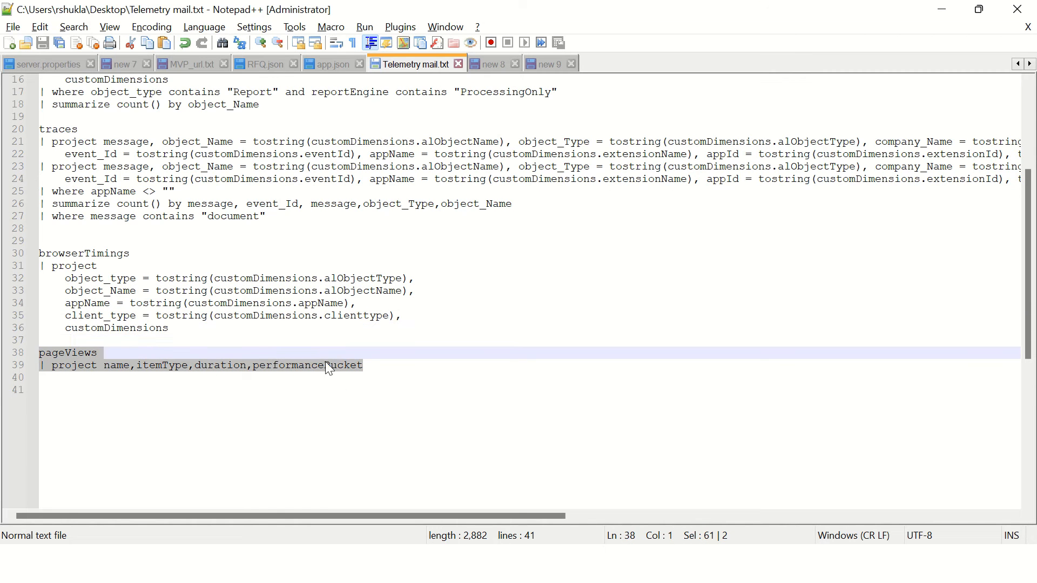
Step: Return to the BC19Telemetry logs, replace the browserTimings query with the copied pageViews query and run it
key(alt+Tab)
click(257, 240)
key(ctrl+a)
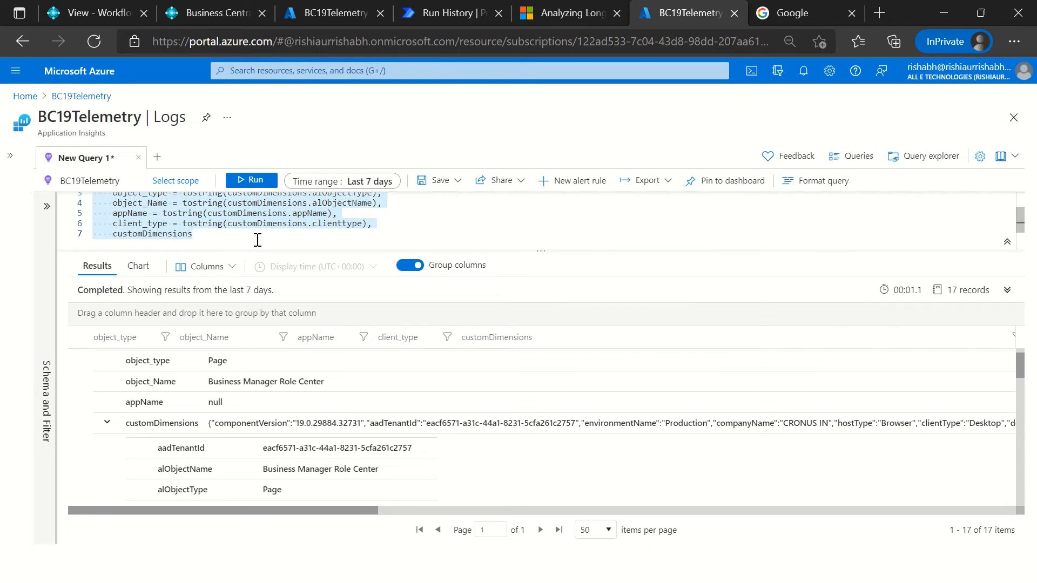
key(ctrl+v)
click(247, 181)
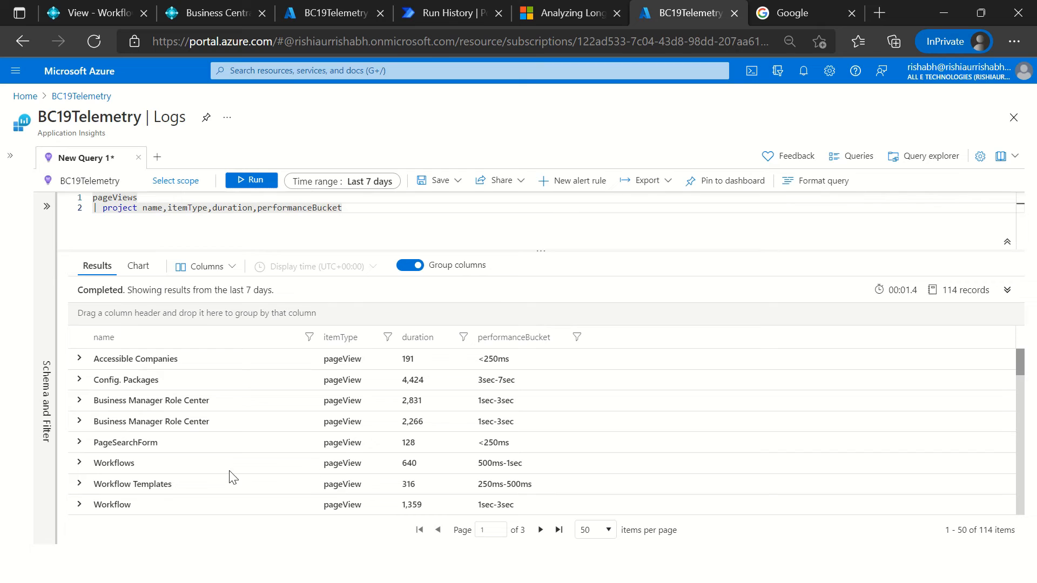
Step: Examine the name, itemType and performanceBucket columns of the page view results
click(238, 409)
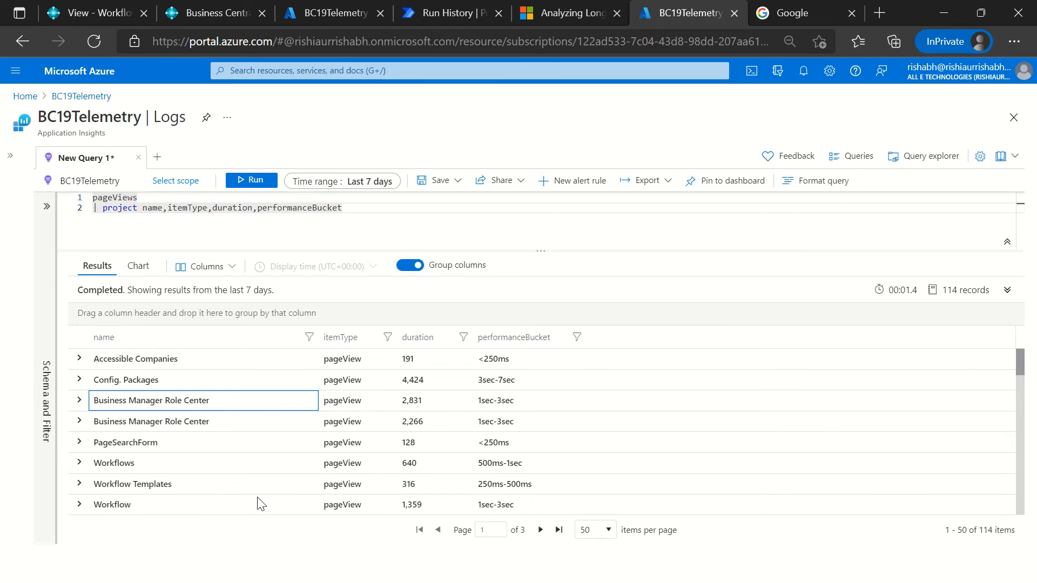
click(365, 429)
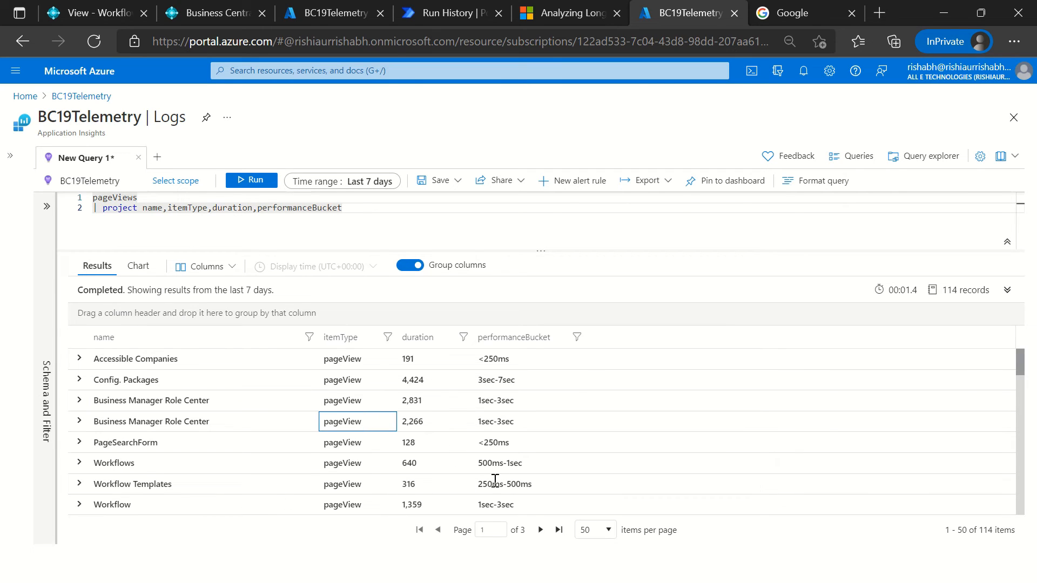
click(479, 480)
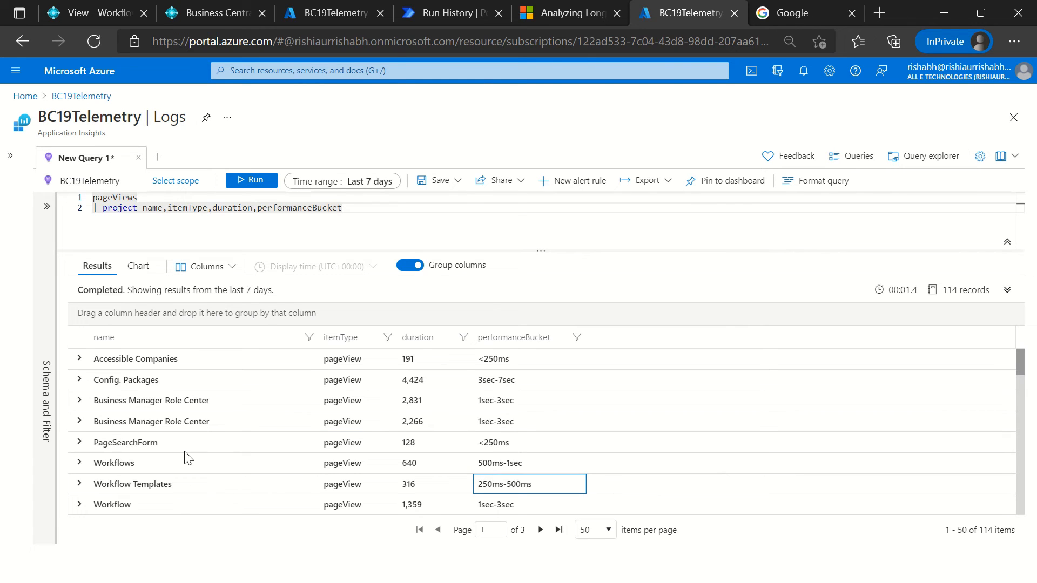
scroll(183, 457, down, 1)
scroll(184, 457, up, 1)
Step: Compare the first Business Manager Role Center page view with its performanceBucket value
click(165, 402)
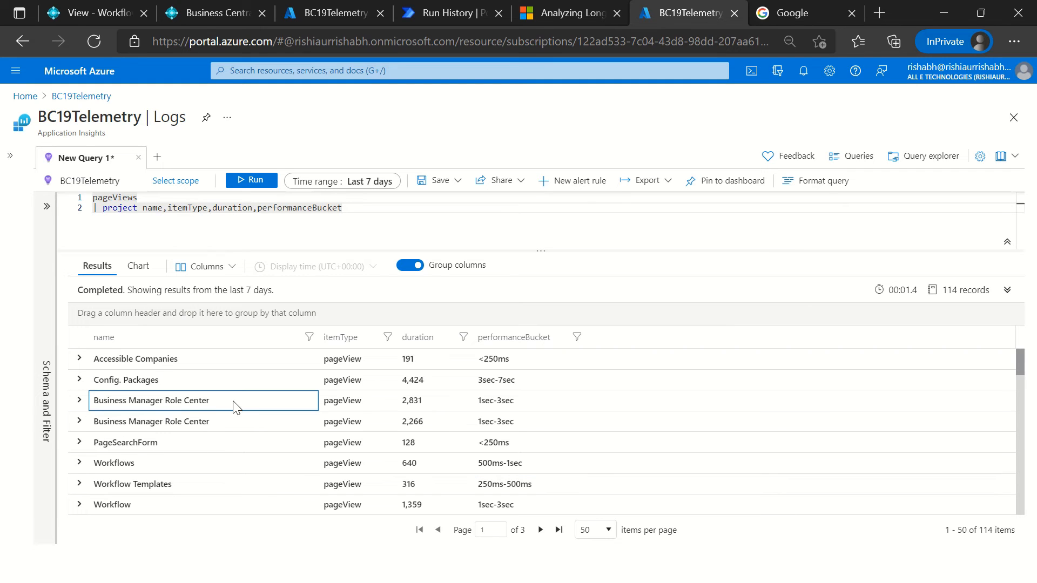
drag(233, 402, 94, 410)
click(236, 415)
click(490, 404)
click(203, 401)
drag(97, 400, 207, 401)
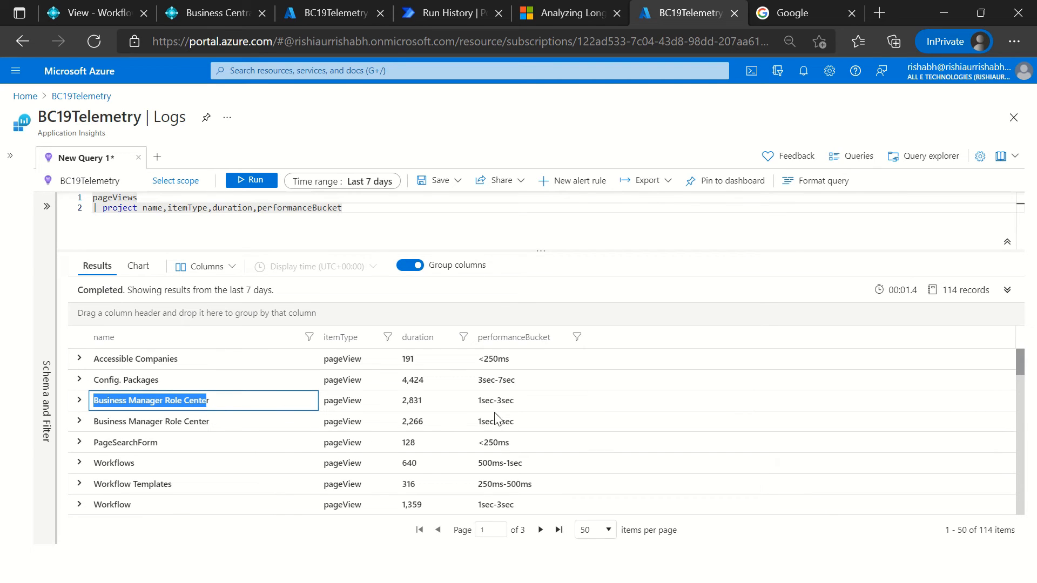
drag(483, 404, 510, 402)
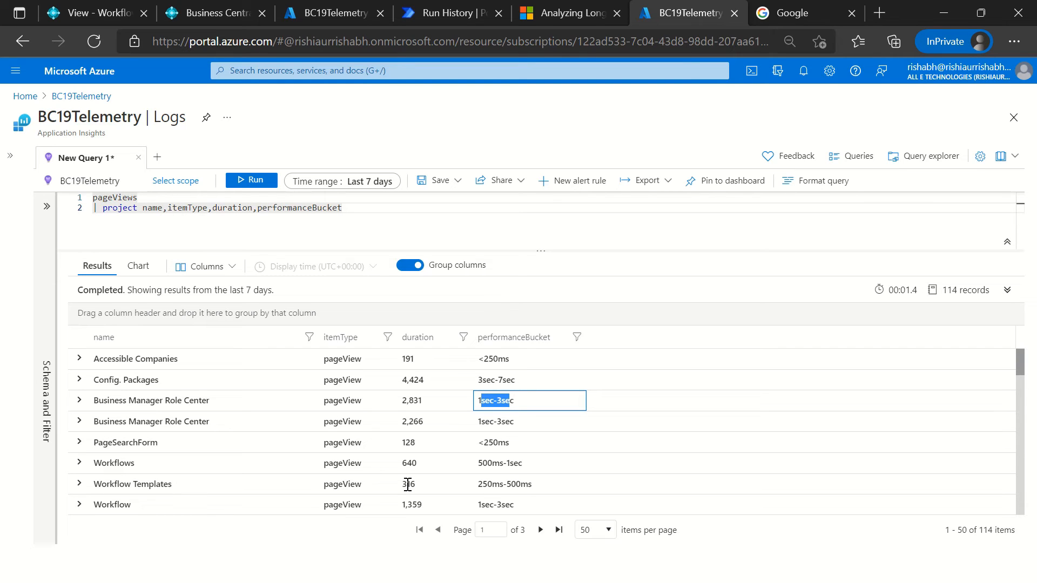
Step: Find the Sales Order page view further down the results and check its performanceBucket value
scroll(407, 484, down, 5)
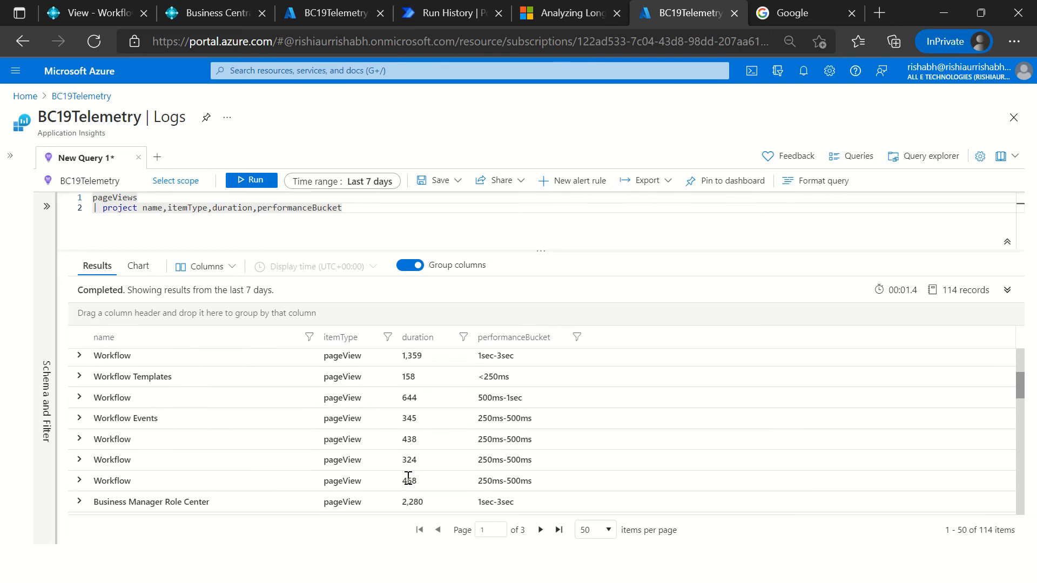
scroll(409, 471, down, 5)
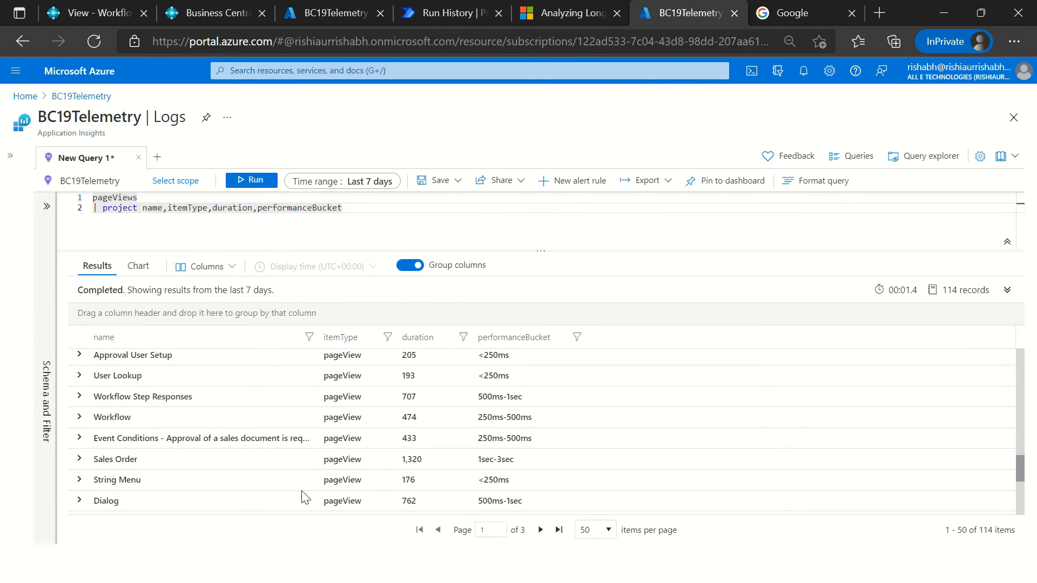
click(150, 465)
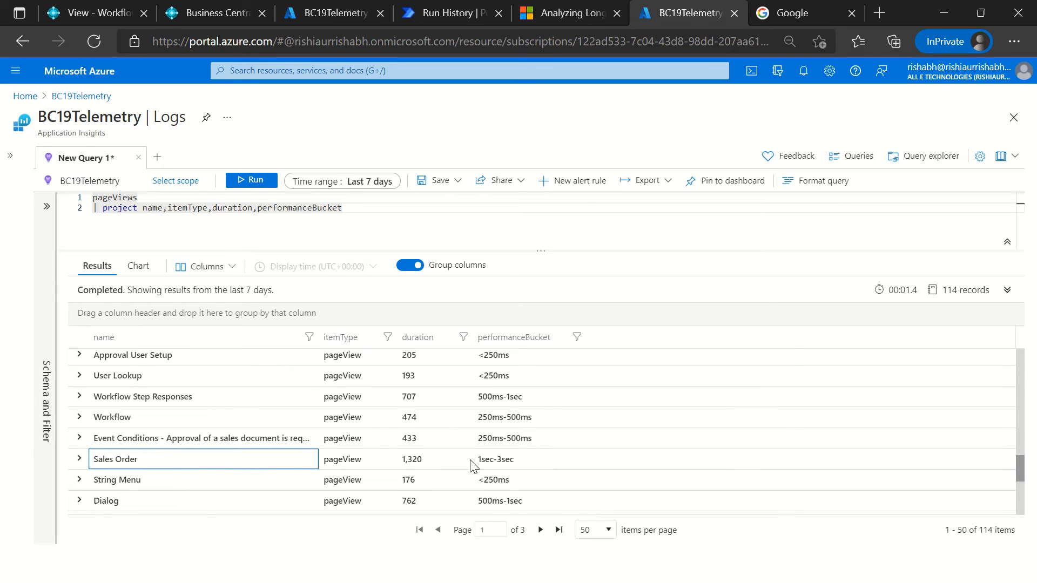
drag(479, 460, 532, 473)
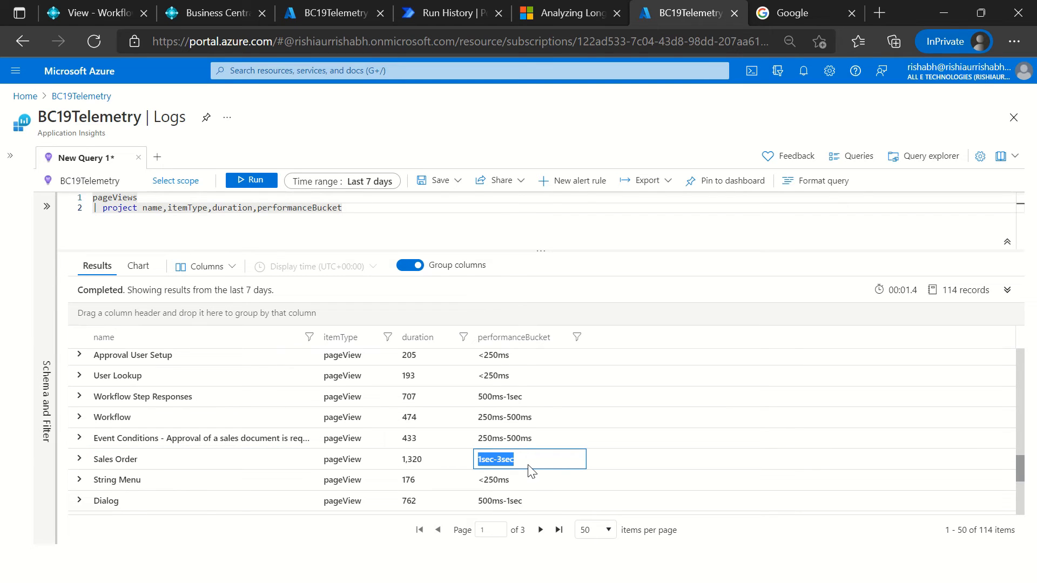
click(136, 459)
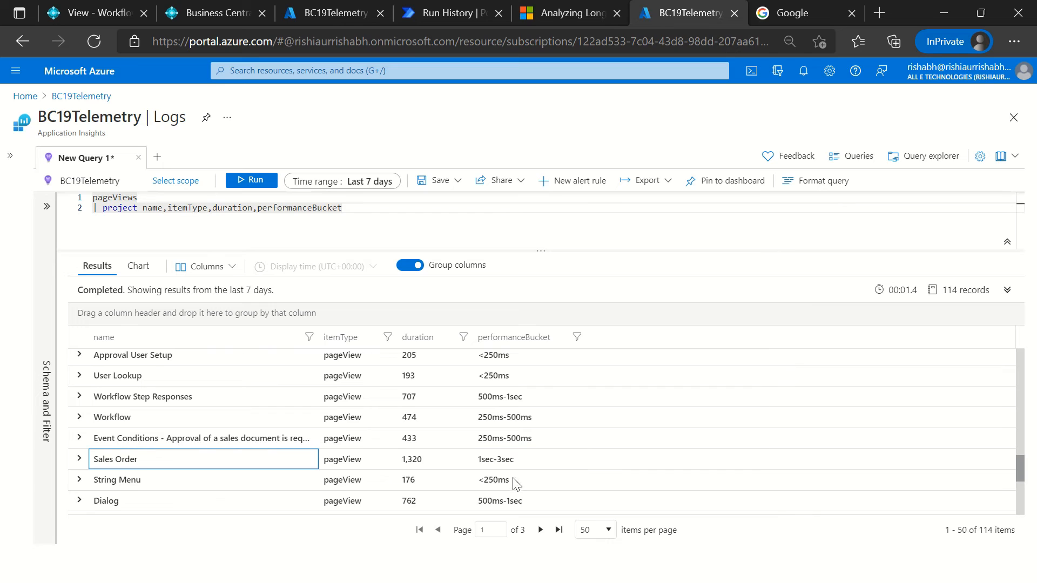
Step: Check the Sales Order page view's performanceBucket and look through the durations of the page views around it
drag(519, 460, 456, 463)
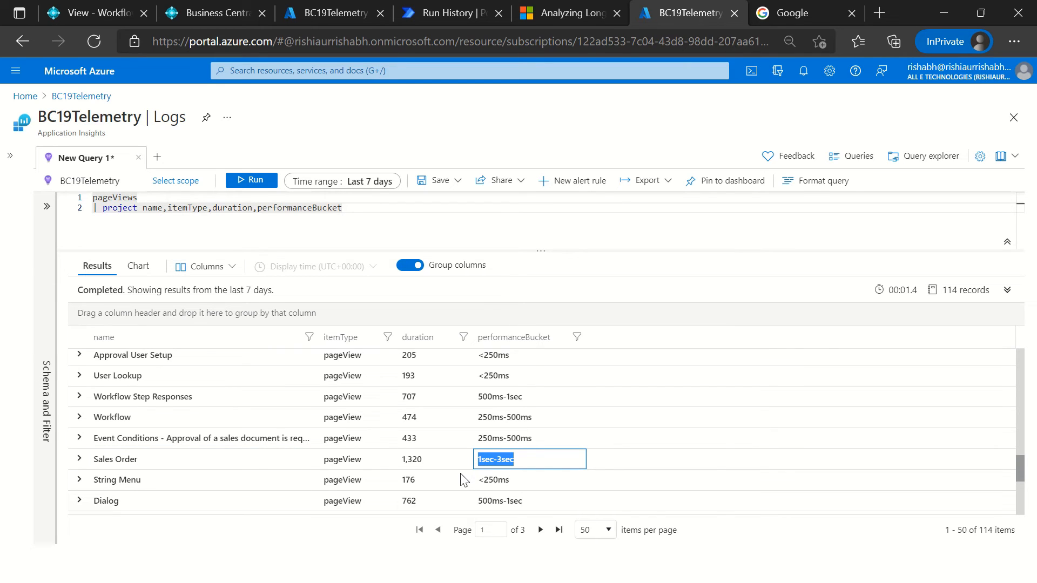
scroll(303, 500, down, 3)
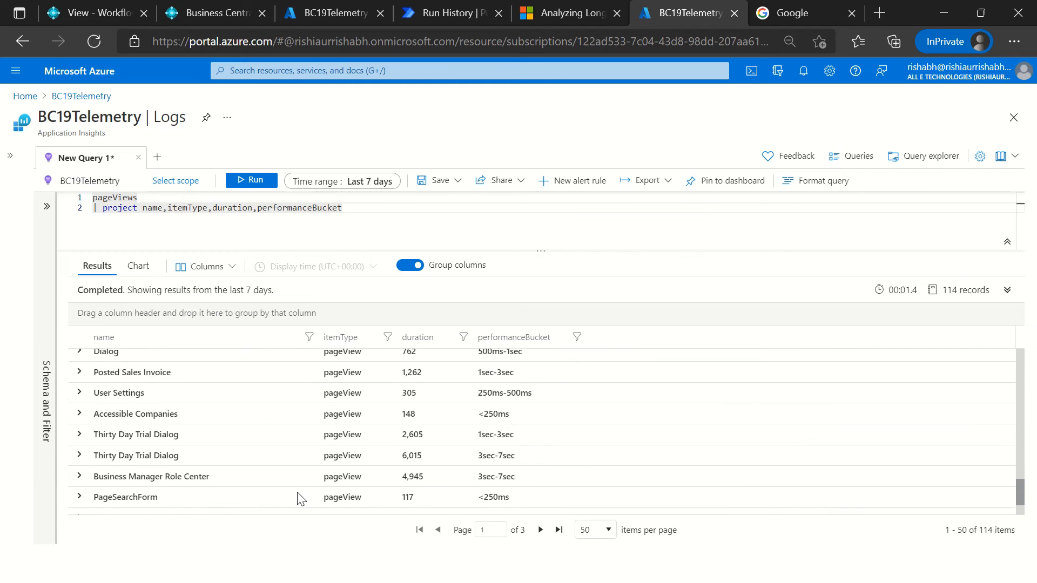
scroll(301, 498, down, 1)
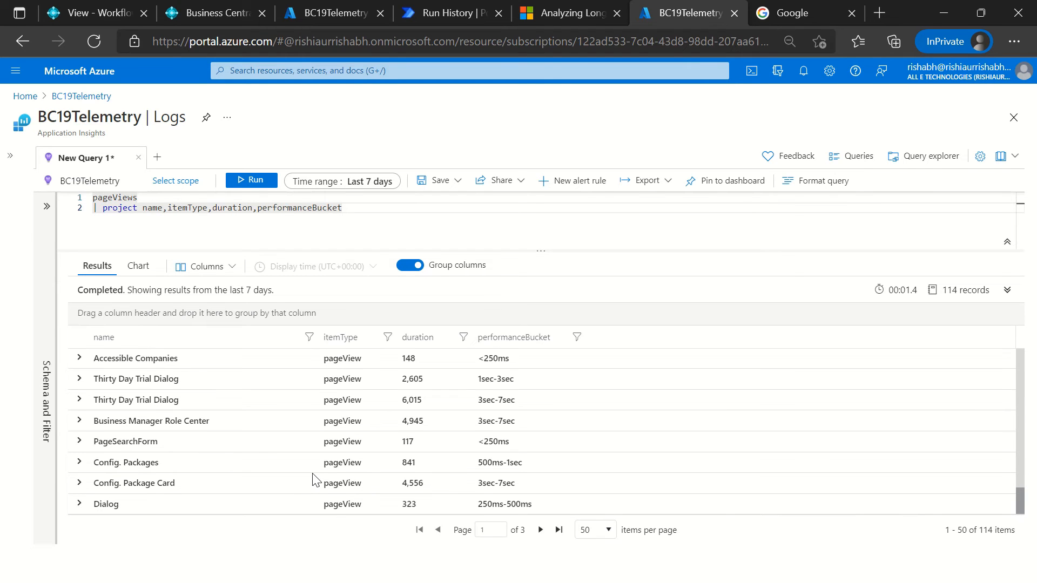
scroll(315, 479, down, 3)
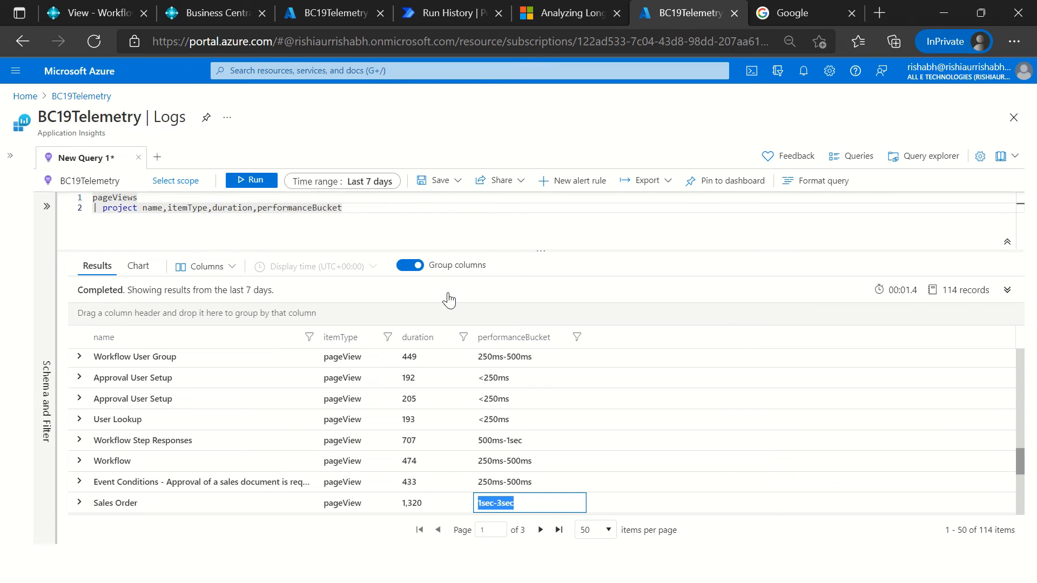
click(398, 218)
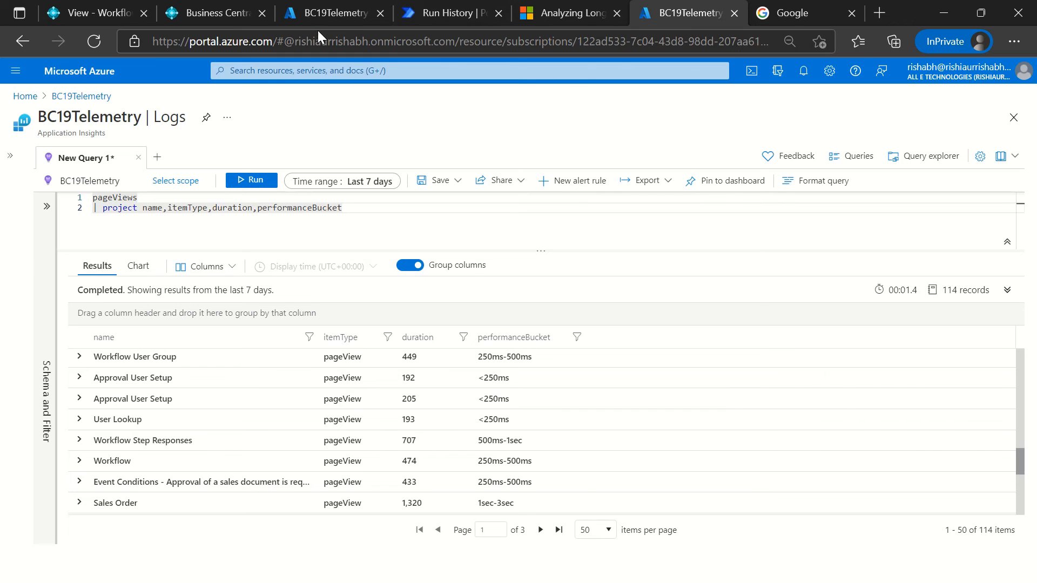
Step: Return to the Power Automate run history and expand the flow's Recurrence trigger
click(446, 14)
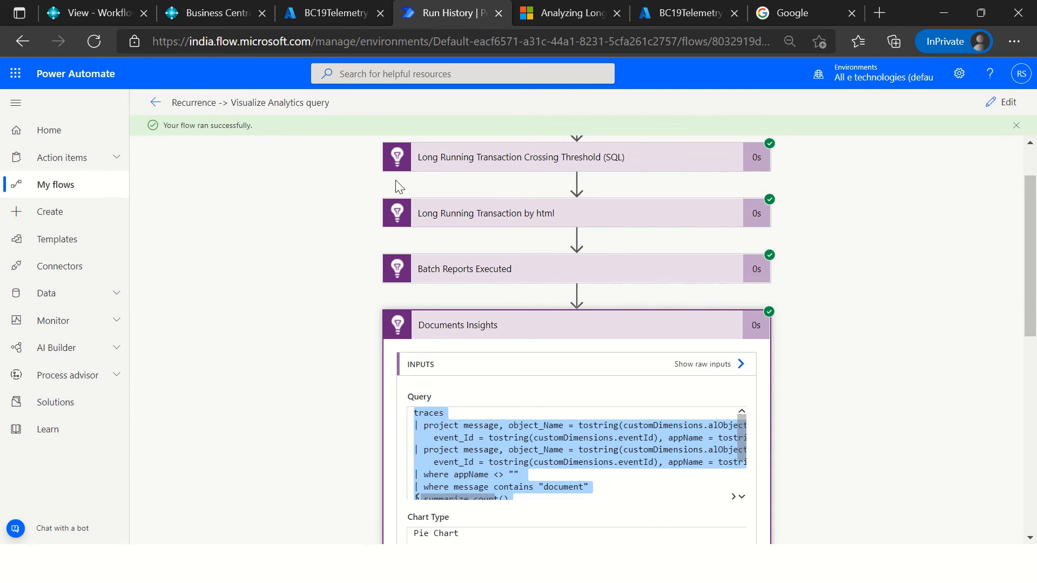
scroll(486, 210, up, 2)
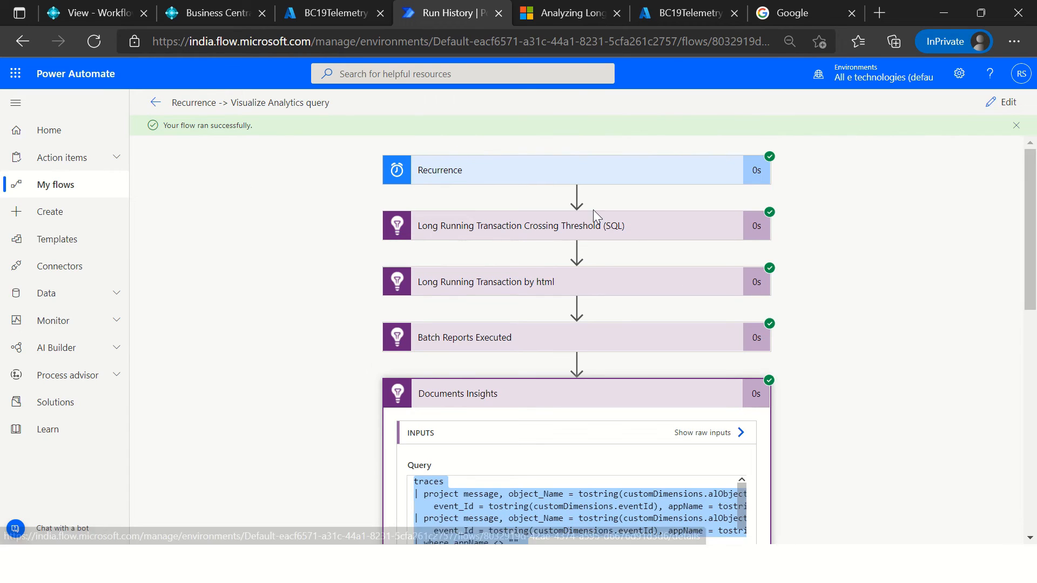
click(522, 179)
scroll(302, 254, down, 3)
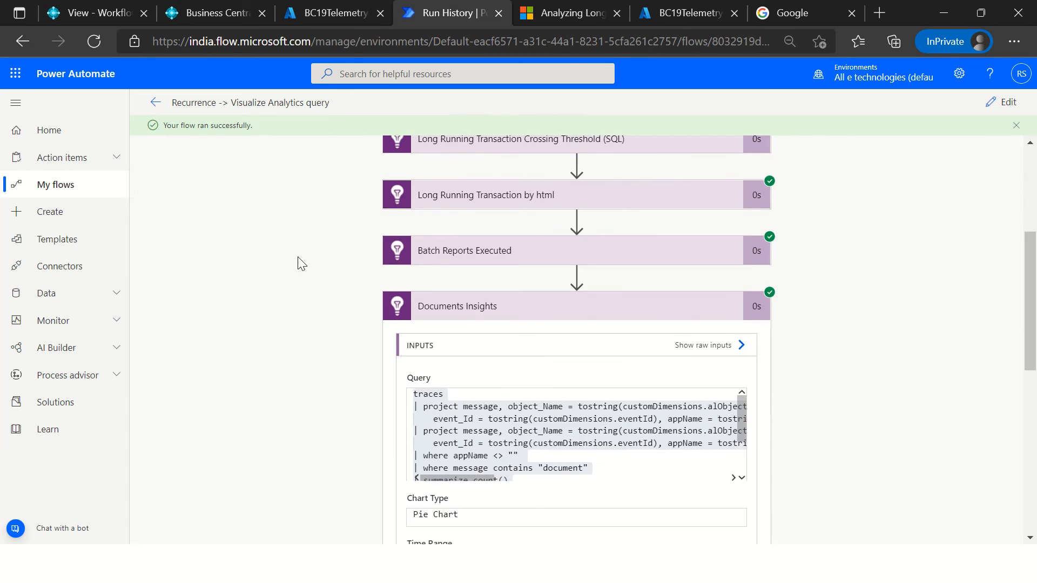
scroll(303, 253, up, 3)
Step: Switch to Telemetry.Codeunit.al in Visual Studio Code, close the output view and dismiss the symbol download error
key(alt+Tab)
key(Tab)
key(Tab)
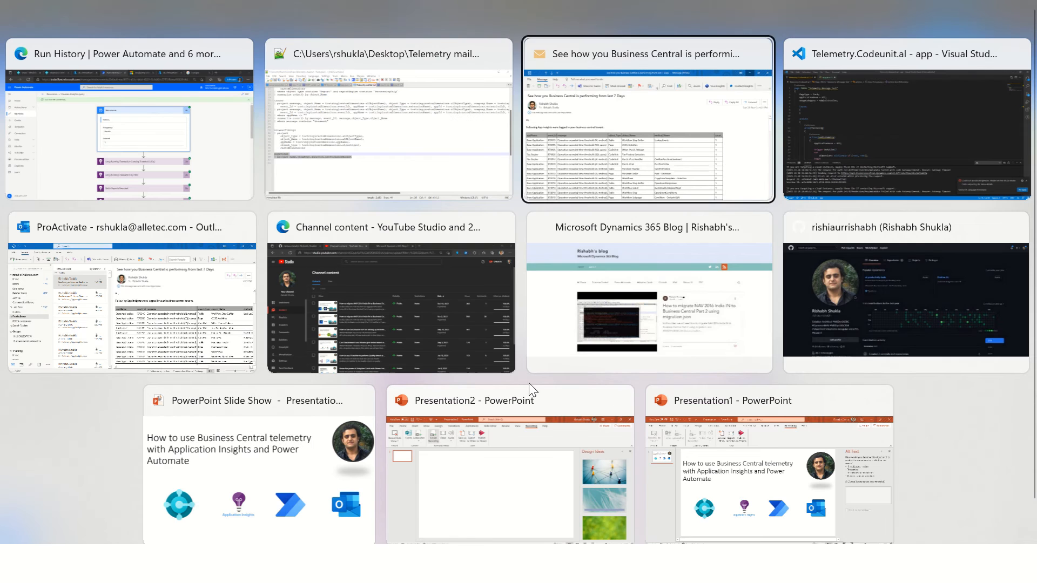
scroll(349, 274, down, 4)
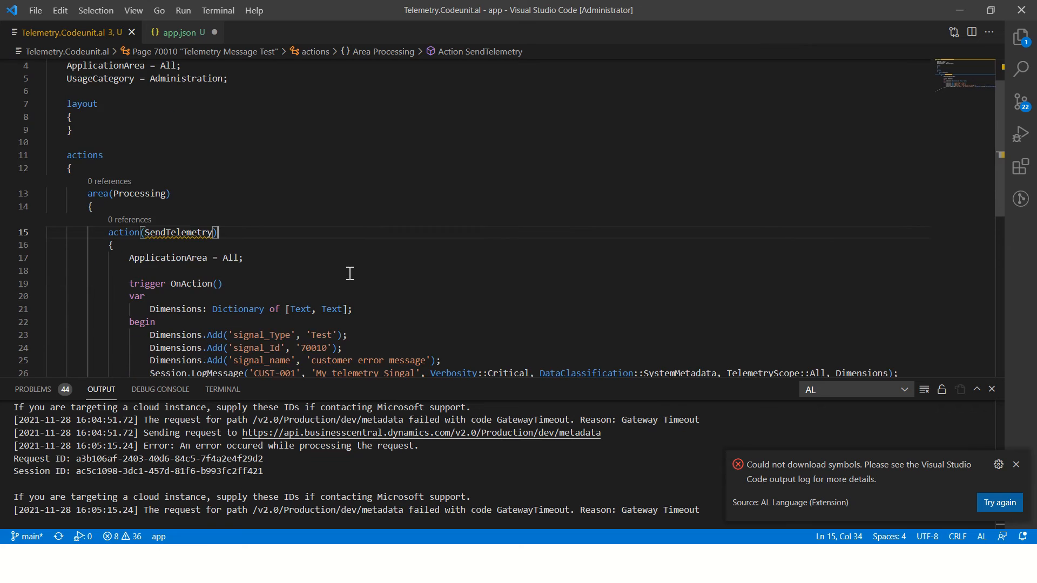
click(991, 389)
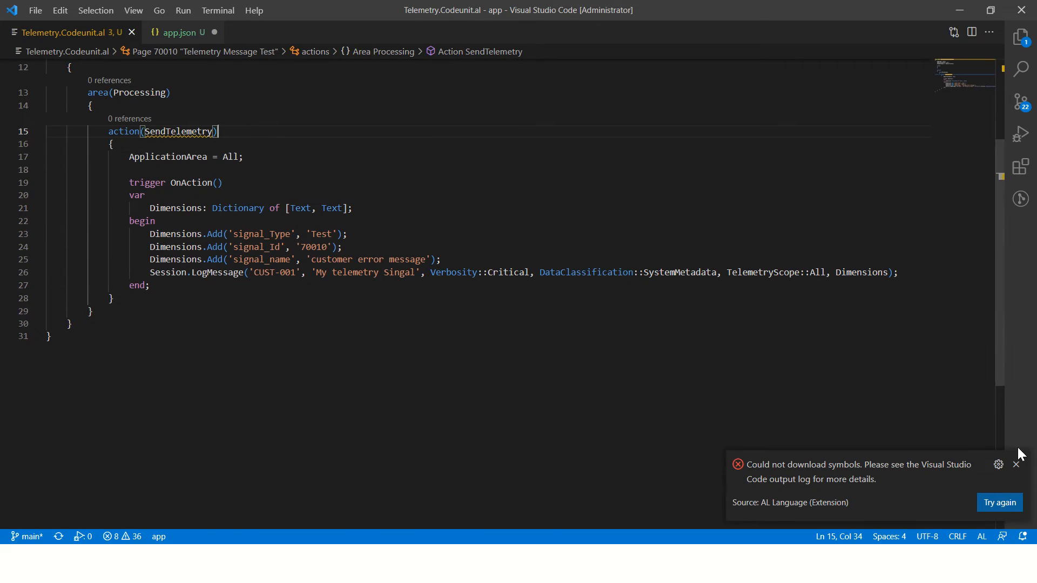
click(1017, 465)
Step: Examine the SendTelemetry action's trigger code, focusing on its Session.LogMessage call
drag(405, 247, 405, 259)
scroll(406, 247, up, 4)
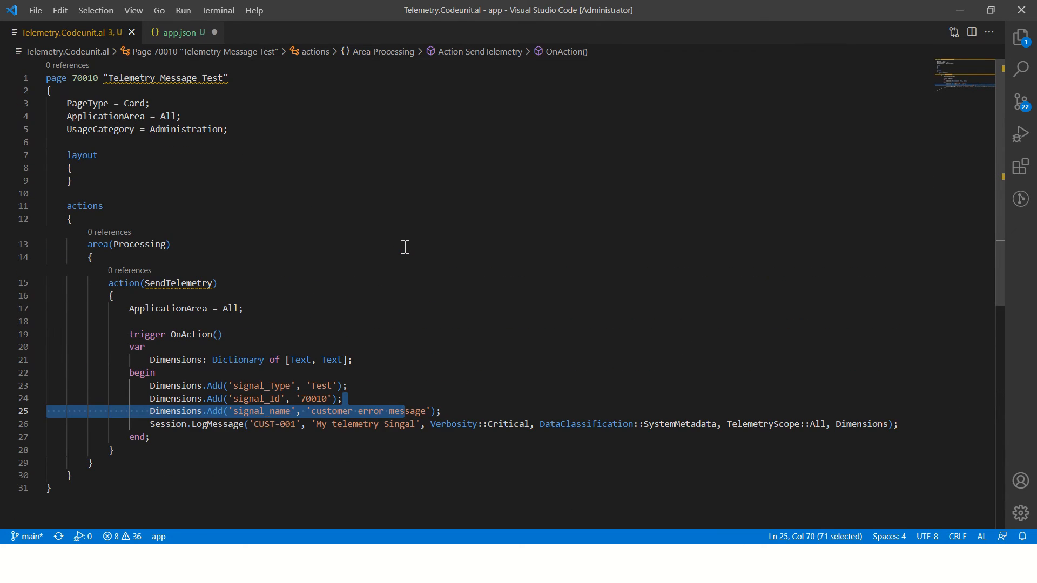
scroll(377, 261, down, 3)
click(279, 323)
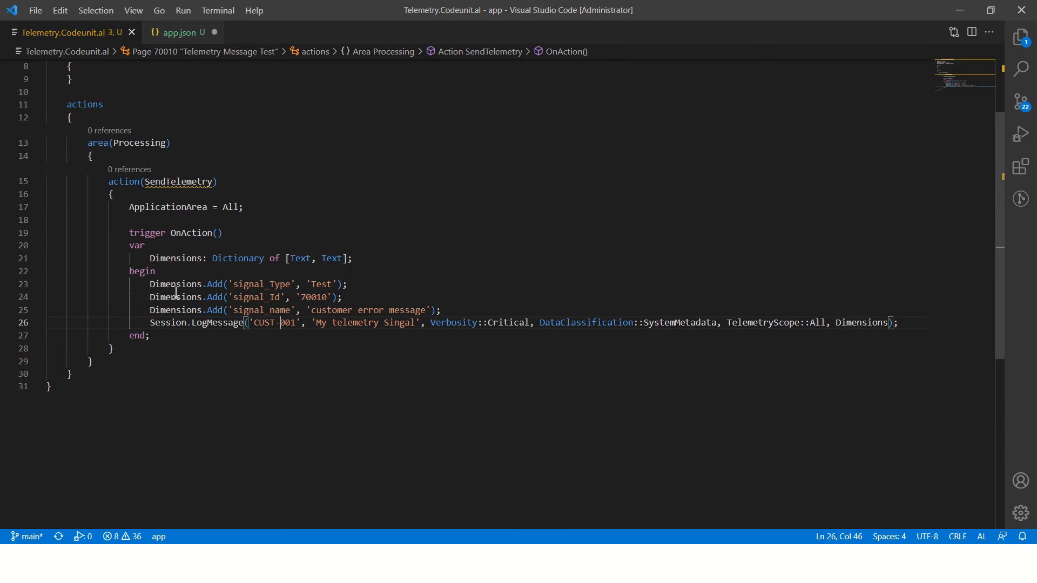
double_click(165, 323)
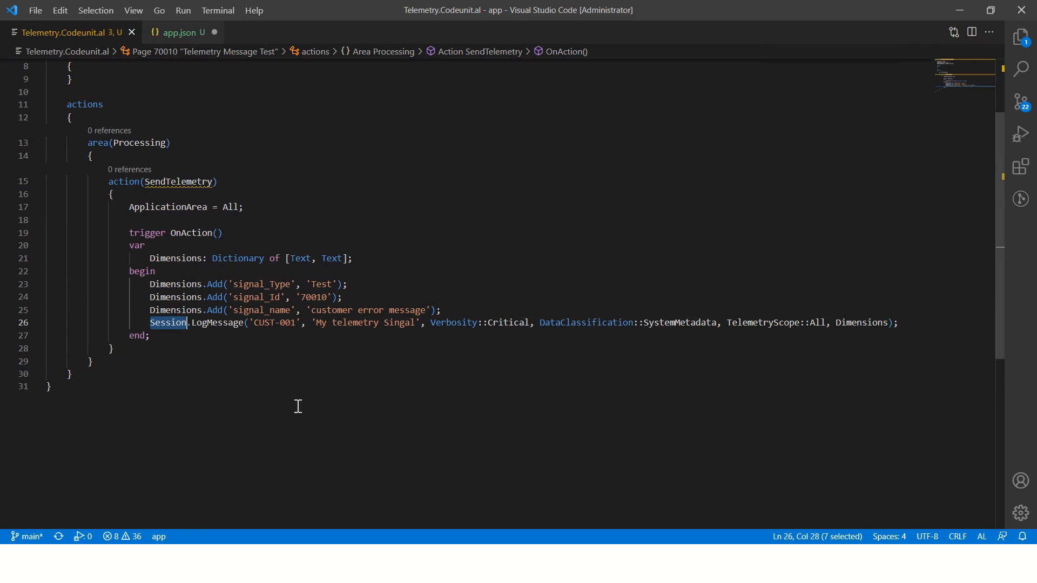
double_click(200, 324)
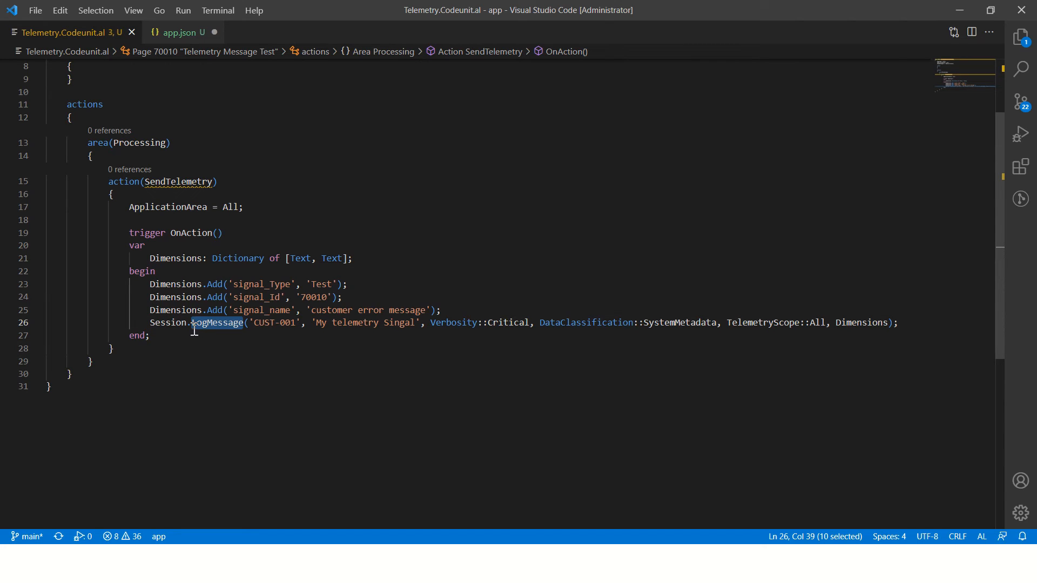
Step: Bring up the parameter hint for LogMessage and compare it with the event ID and message arguments
click(245, 325)
click(252, 326)
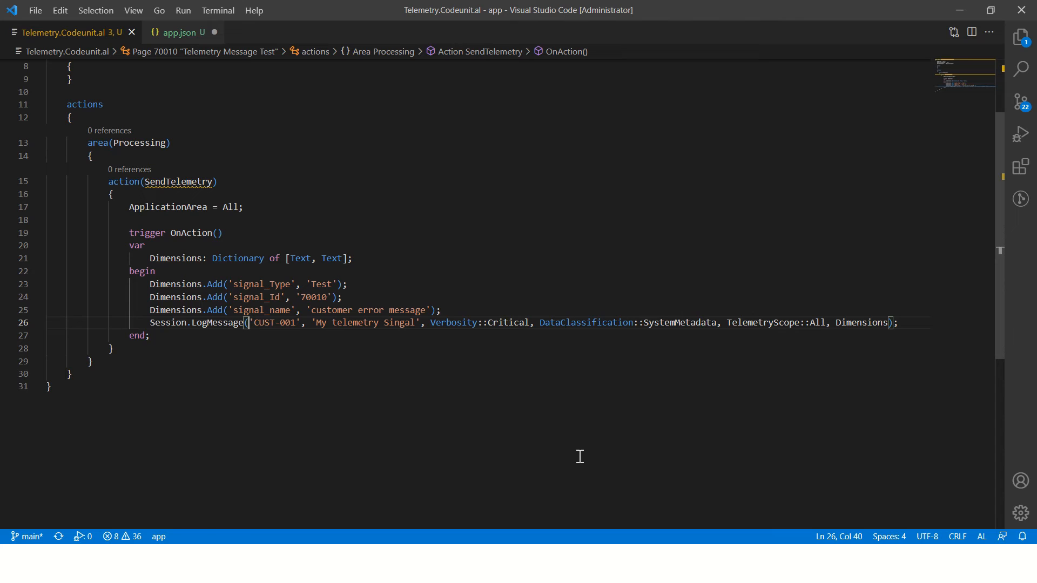
key(BackSpace)
text(()
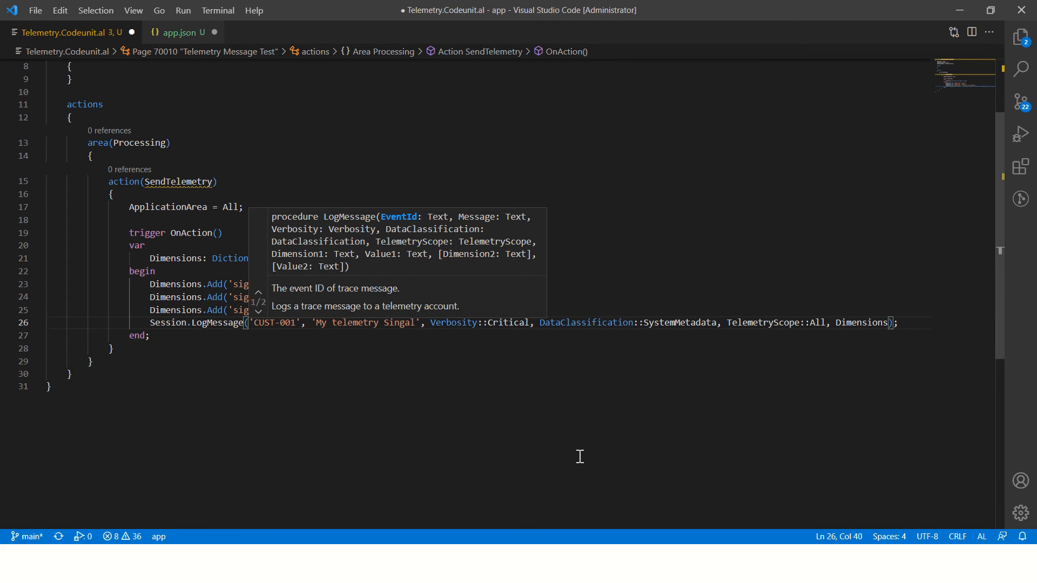
click(296, 324)
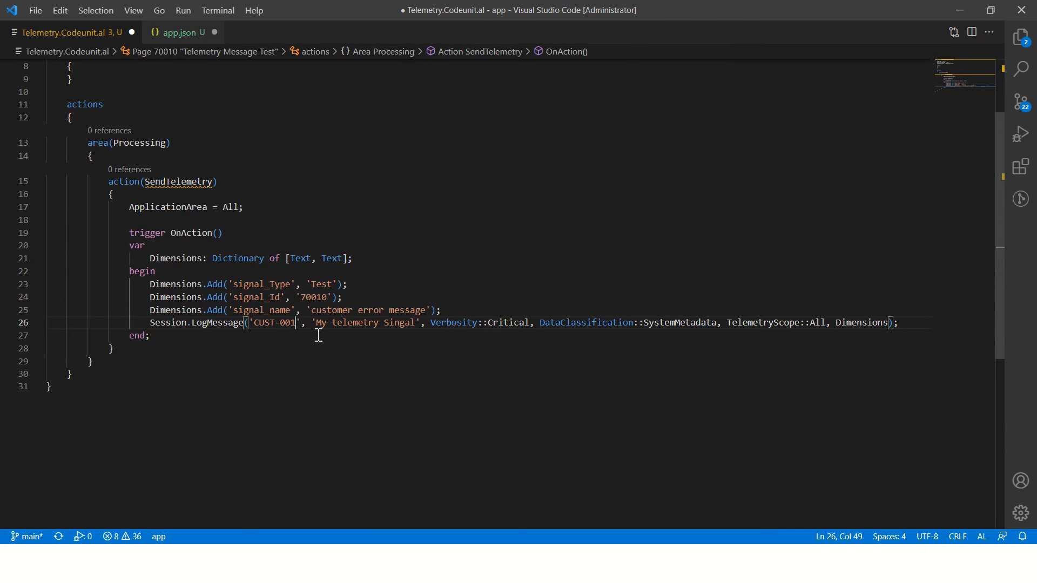
drag(323, 326, 418, 325)
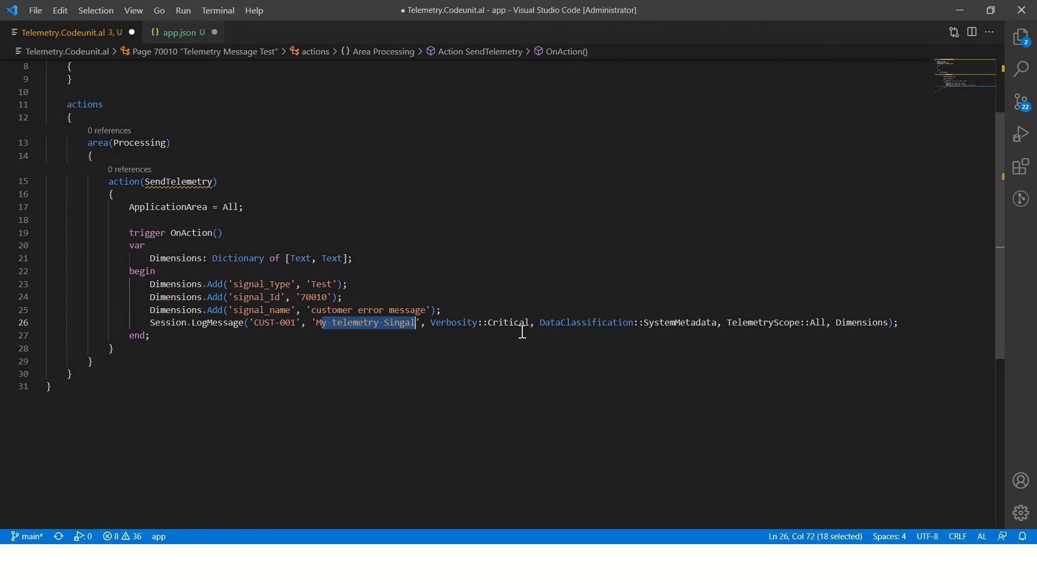
Step: Review the available Verbosity values for the LogMessage call and restore the Critical value
double_click(463, 322)
click(508, 322)
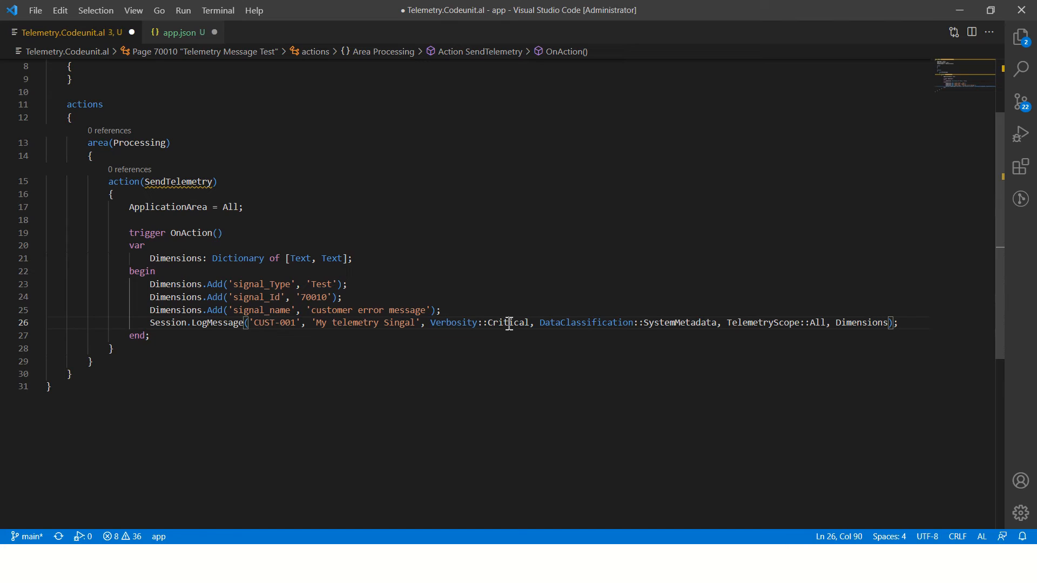
key(Left)
key(ctrl+shift+Right)
key(BackSpace)
key(ctrl+space)
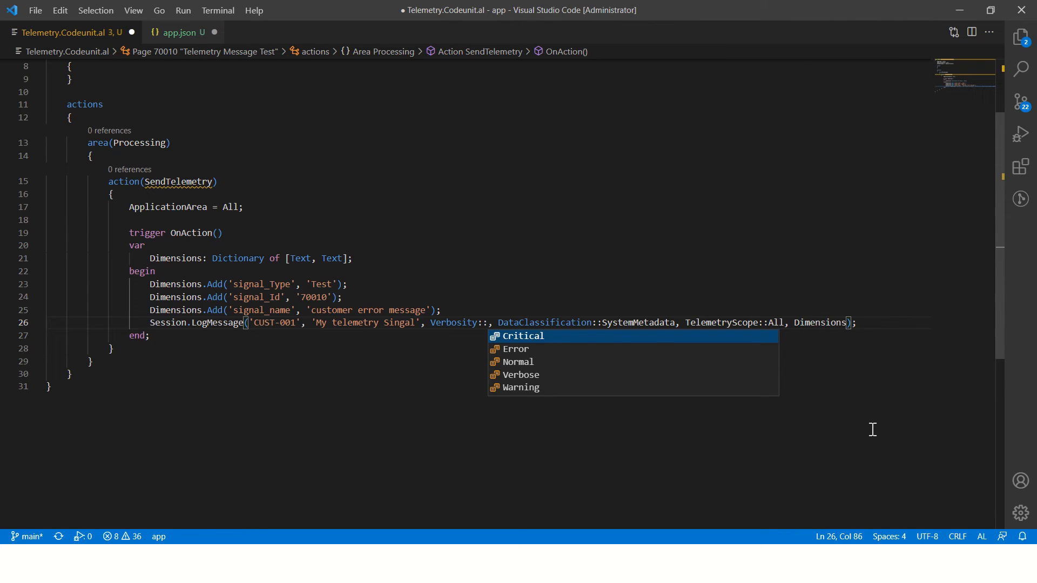
key(Down)
key(Down)
key(Down)
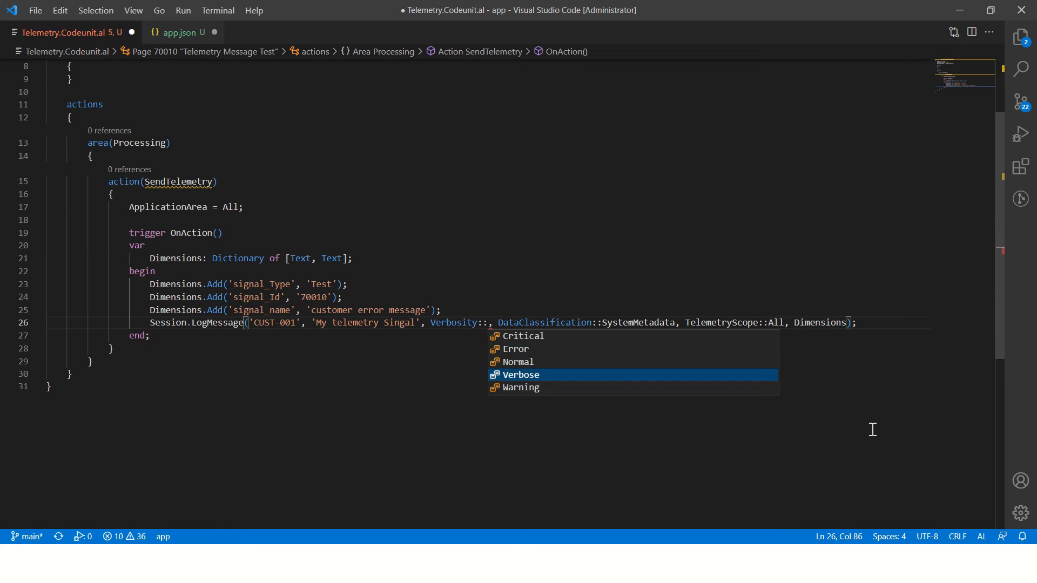
key(Down)
key(Up)
key(Up)
key(ctrl+z)
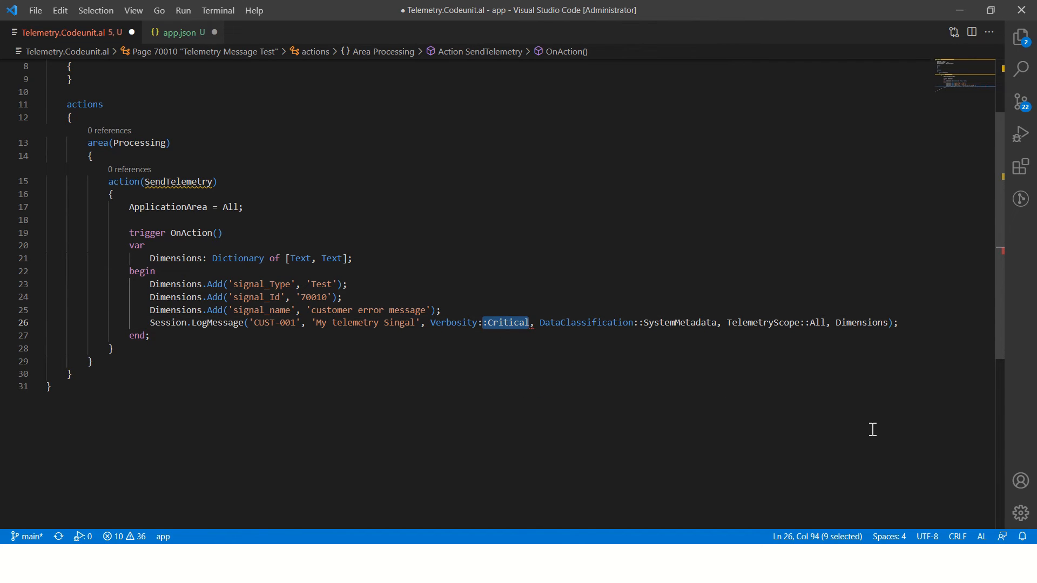
key(Down)
key(Down)
key(Down)
key(Down)
Step: Examine the DataClassification::SystemMetadata argument of the LogMessage call
click(635, 334)
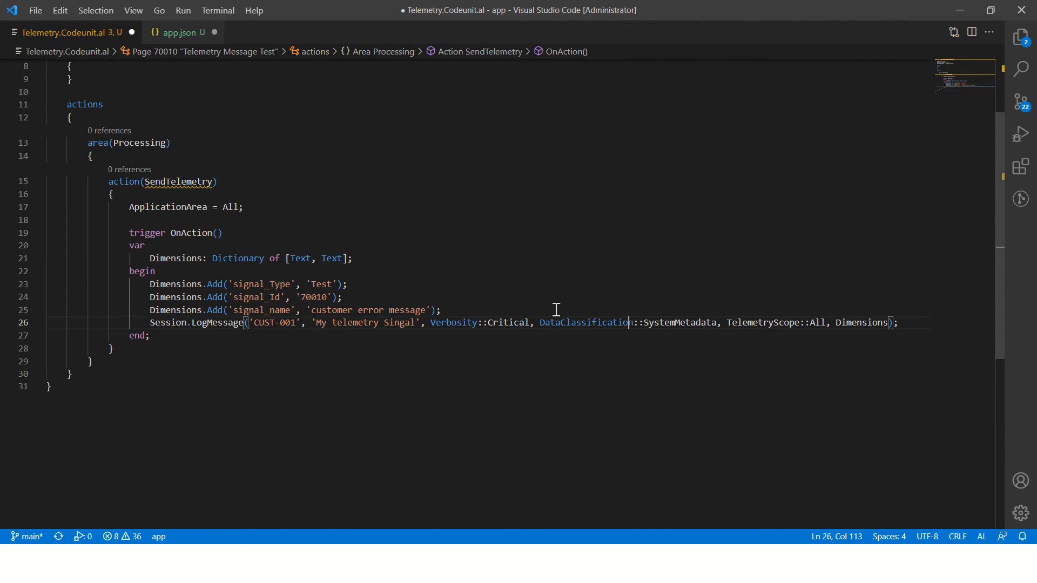
drag(541, 323, 718, 324)
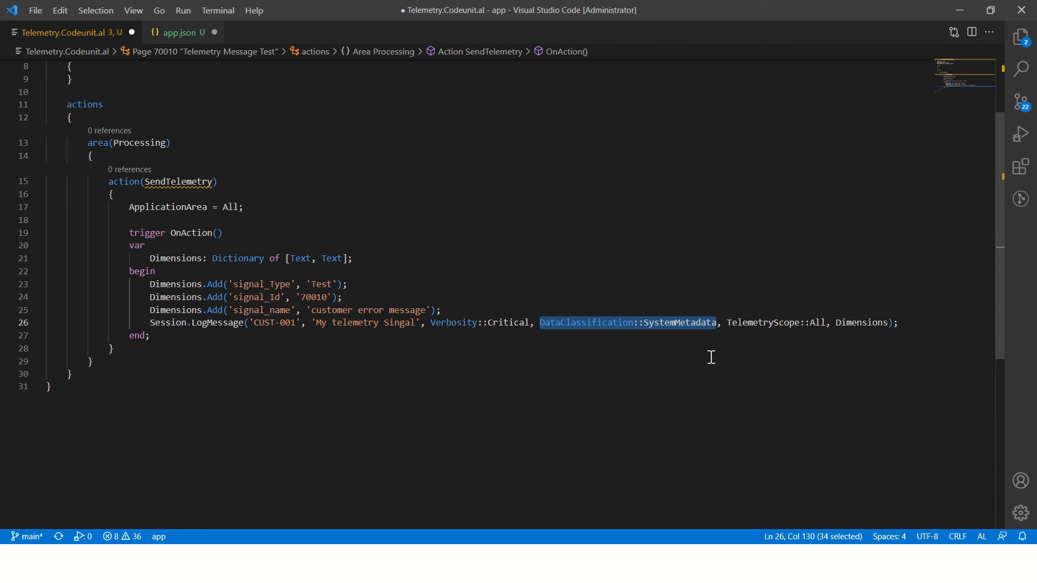
click(663, 323)
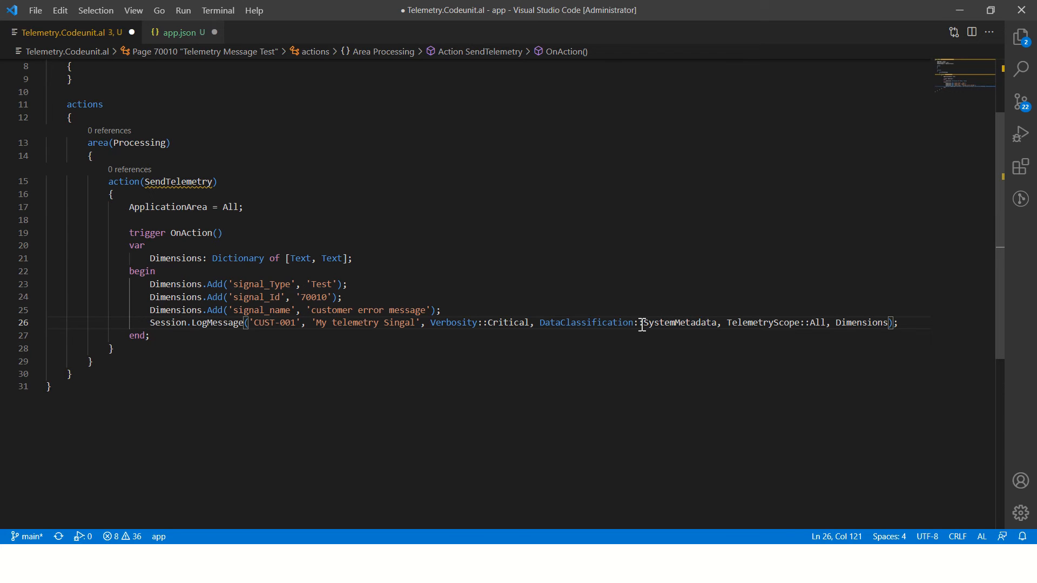
drag(641, 323, 721, 329)
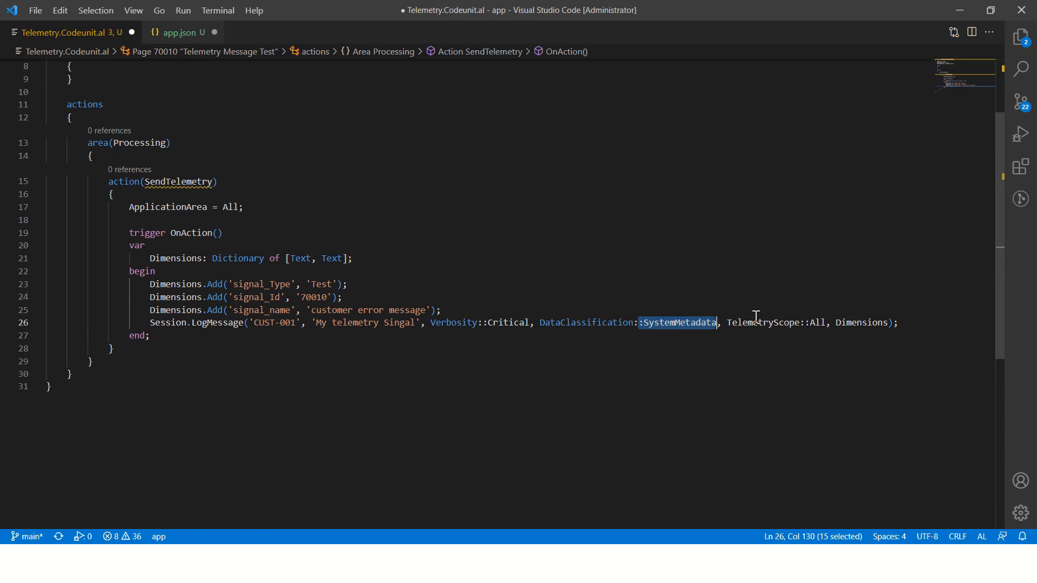
Step: Set the TelemetryScope argument of the LogMessage call to ExtensionPublisher
drag(804, 323, 809, 323)
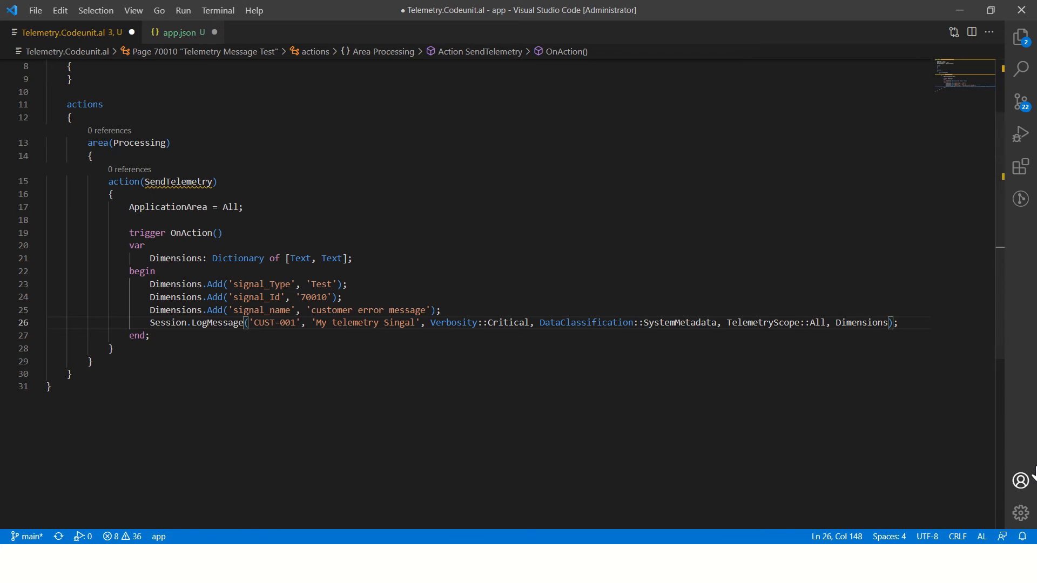
key(ctrl+shift+Right)
key(BackSpace)
text(:)
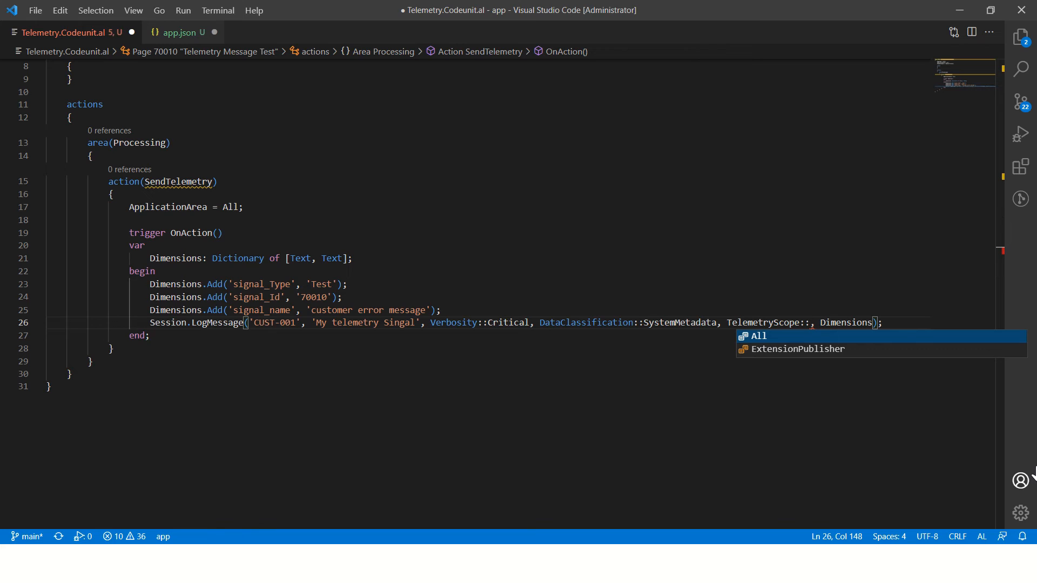
key(Down)
key(Return)
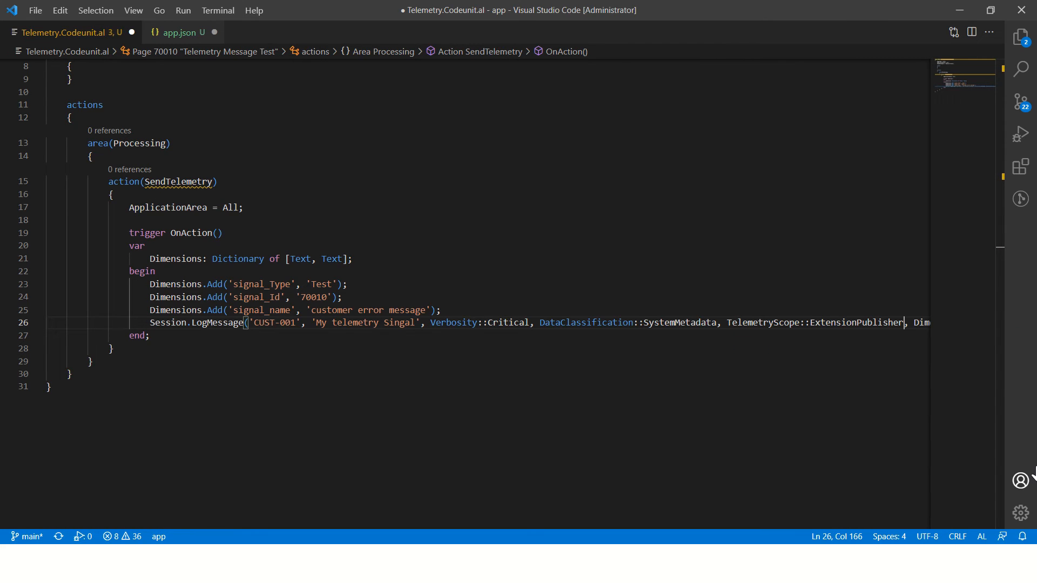
Step: Add an empty applicationInsightsConnectionString property after the dependencies block in app.json and close the file
key(ctrl+Tab)
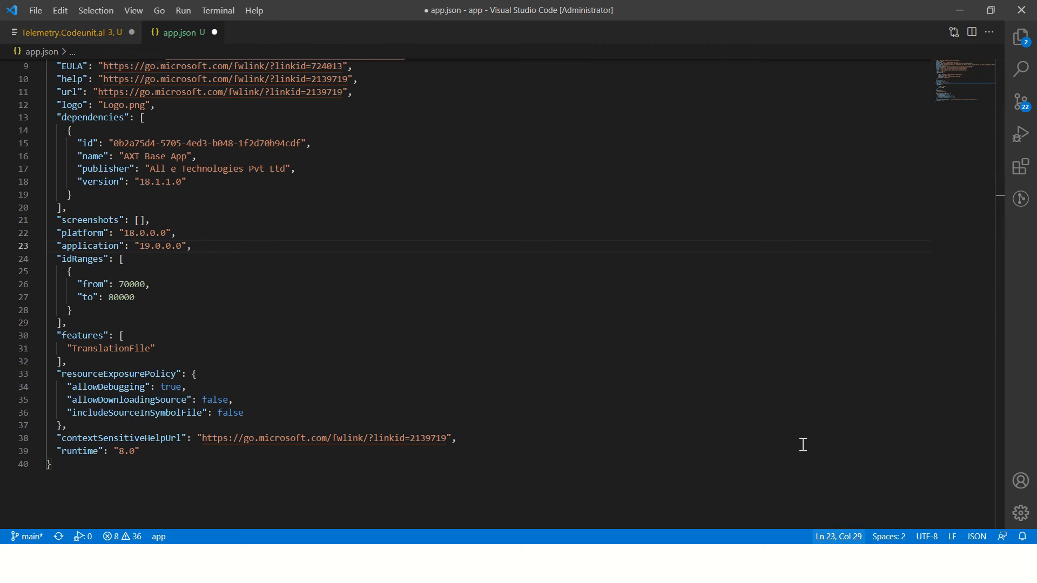
scroll(240, 345, down, 4)
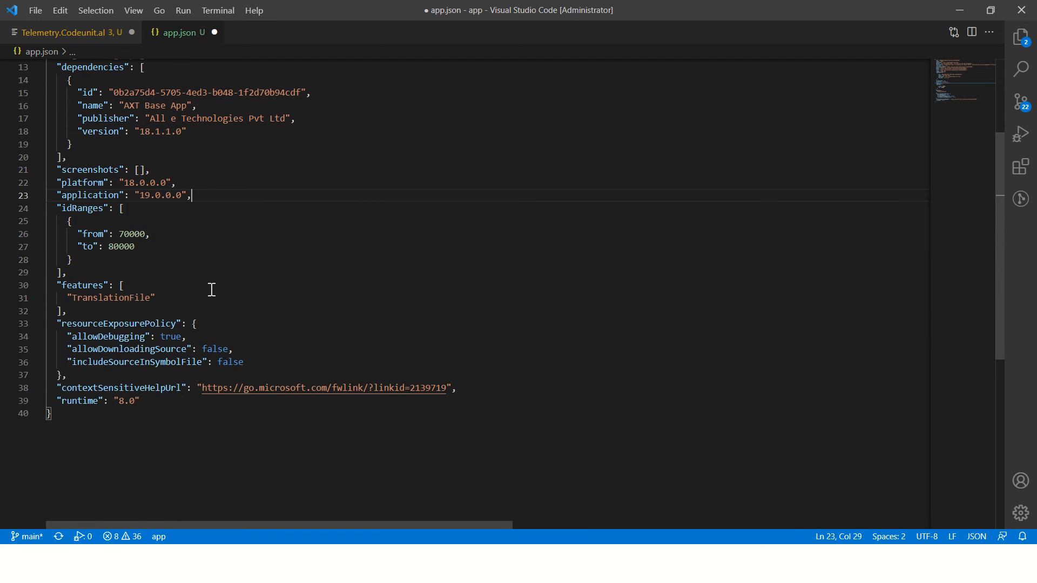
click(192, 163)
key(Return)
key(ctrl+space)
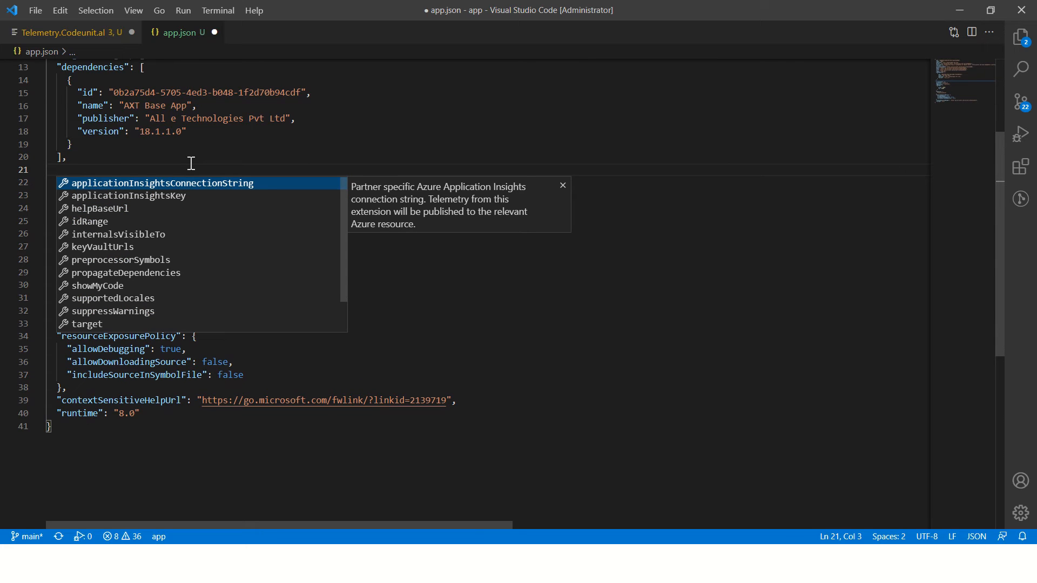
key(Return)
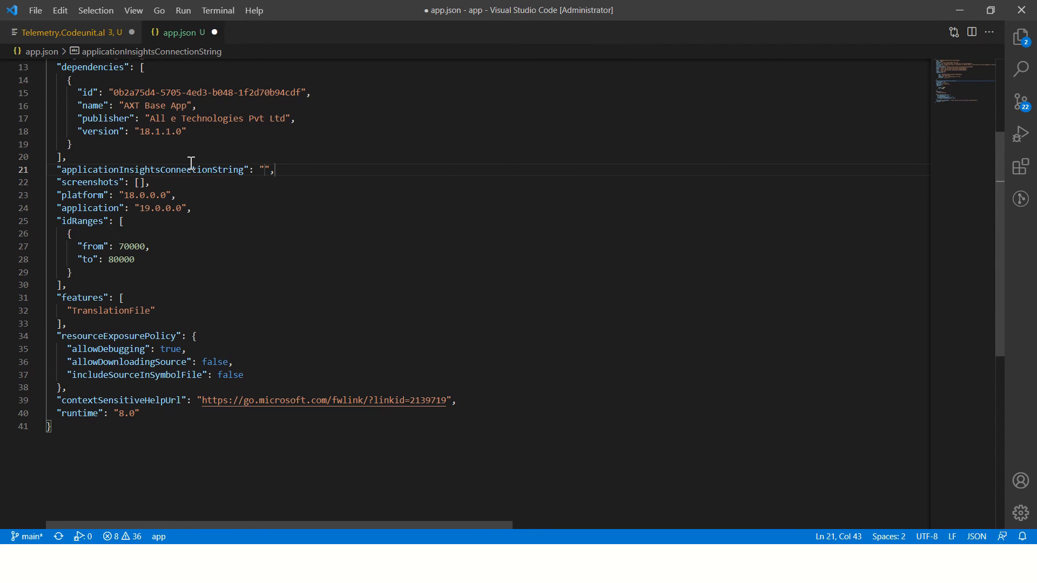
key(ctrl+w)
key(Return)
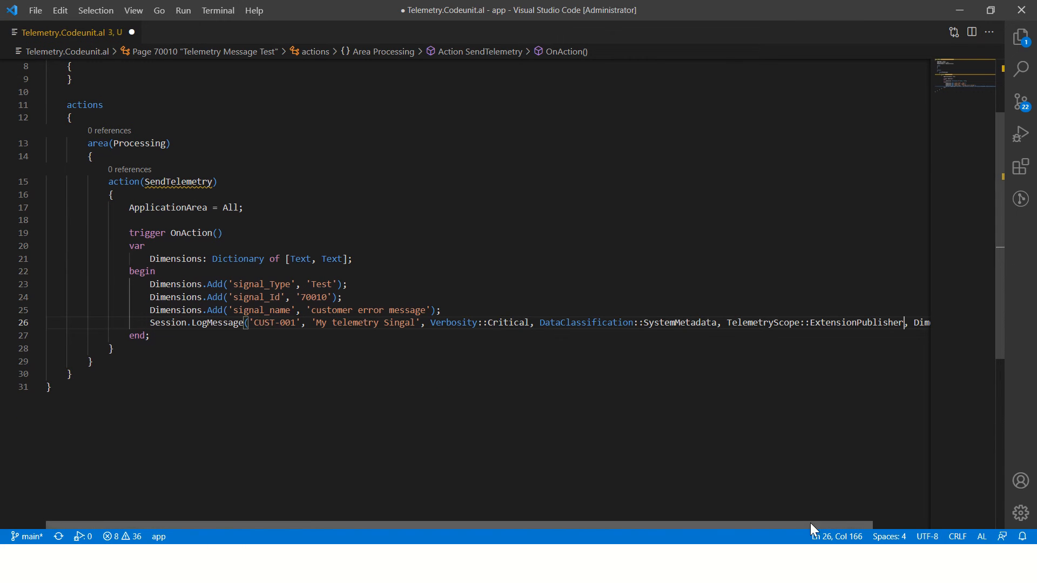
Step: Examine the Dimensions argument of the LogMessage call, its Dictionary of [Text, Text] declaration and the signal_Type entry
drag(811, 524, 916, 537)
double_click(880, 323)
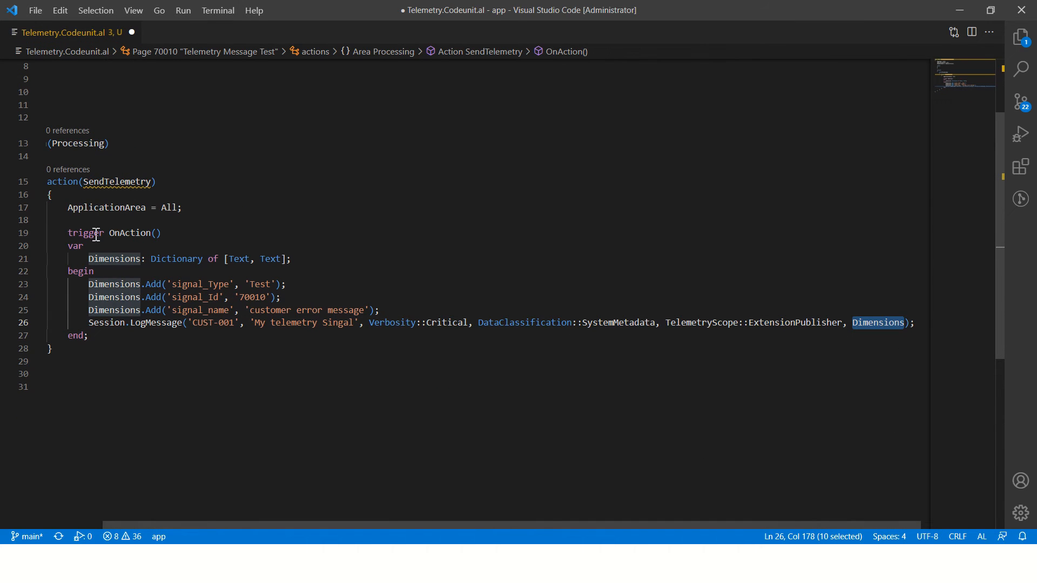
click(109, 285)
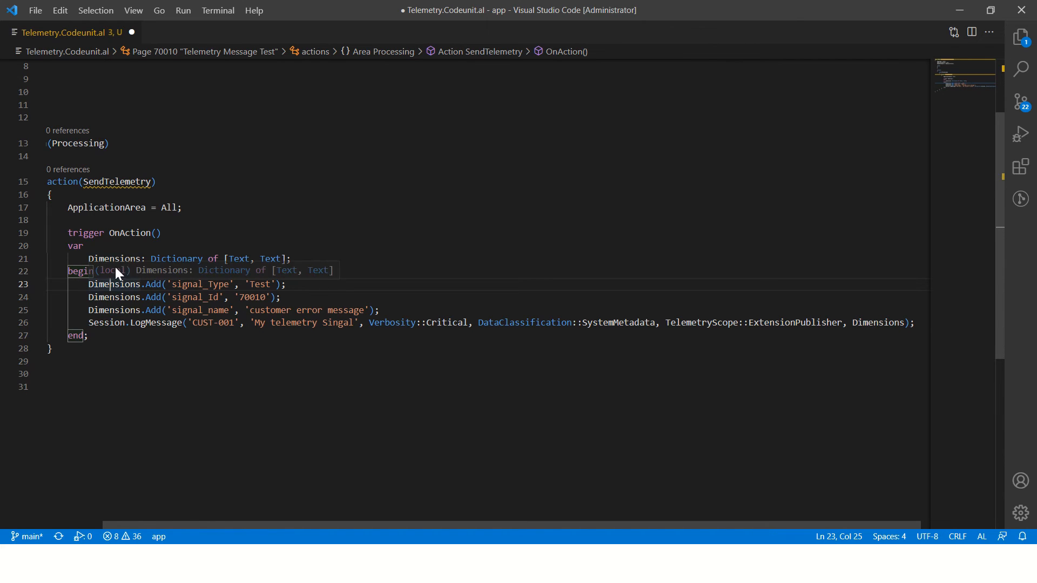
drag(84, 260, 330, 260)
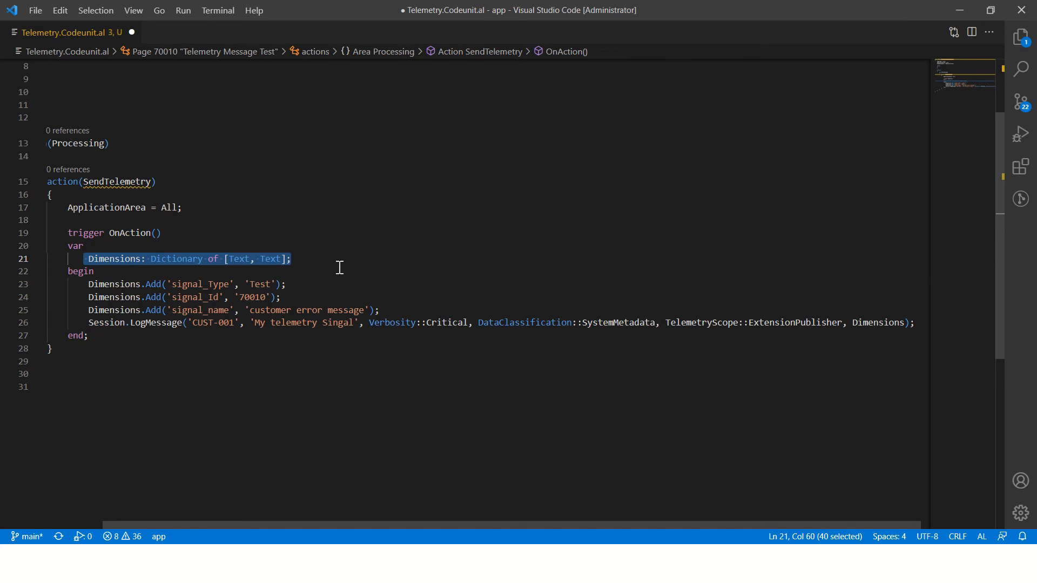
click(341, 268)
double_click(199, 286)
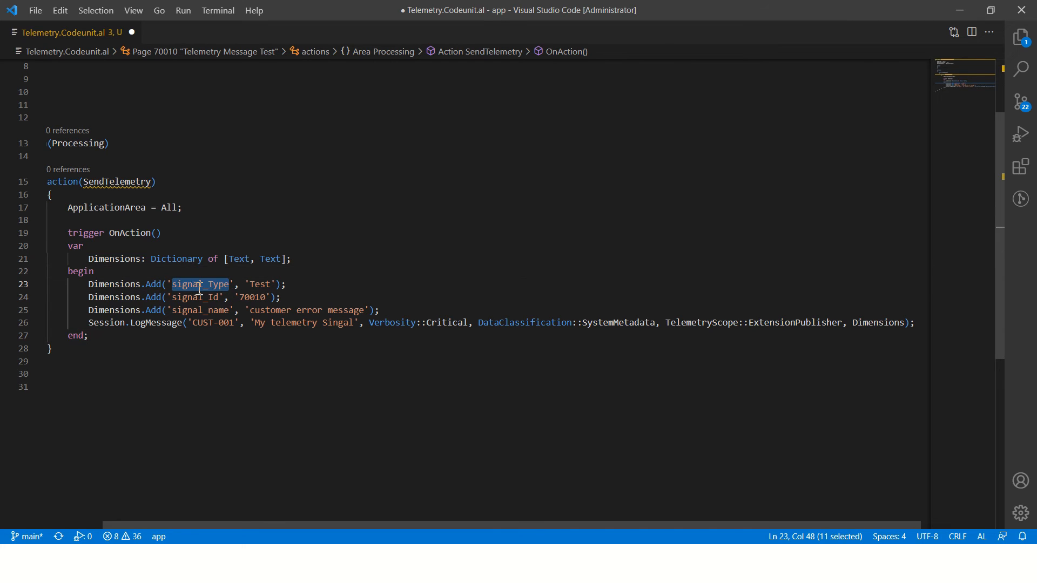
Step: Switch to the BC19Telemetry logs in the Azure portal, add customDimensions to the pageViews projection and run the query
key(alt+Tab)
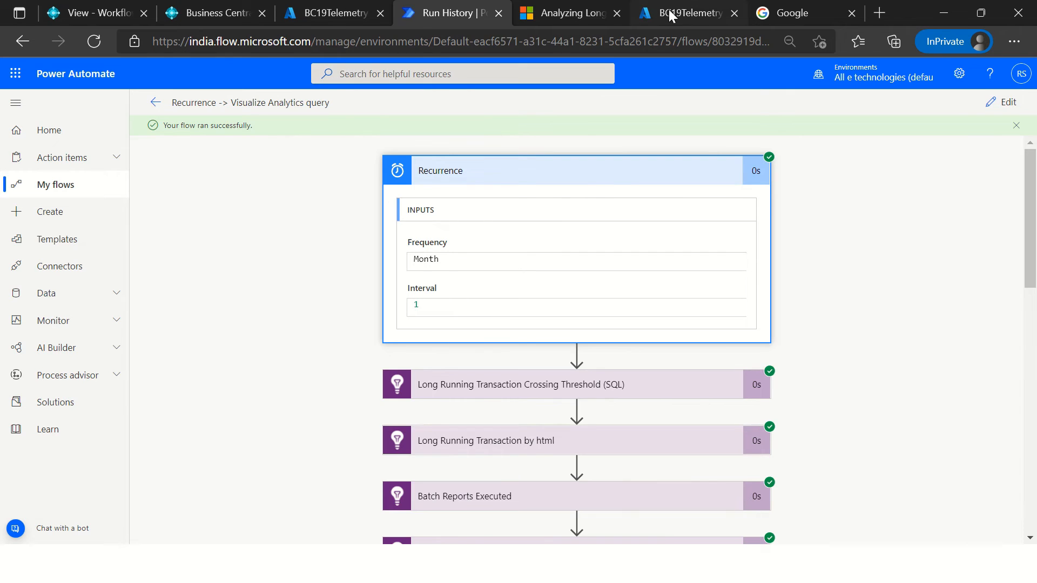
click(670, 16)
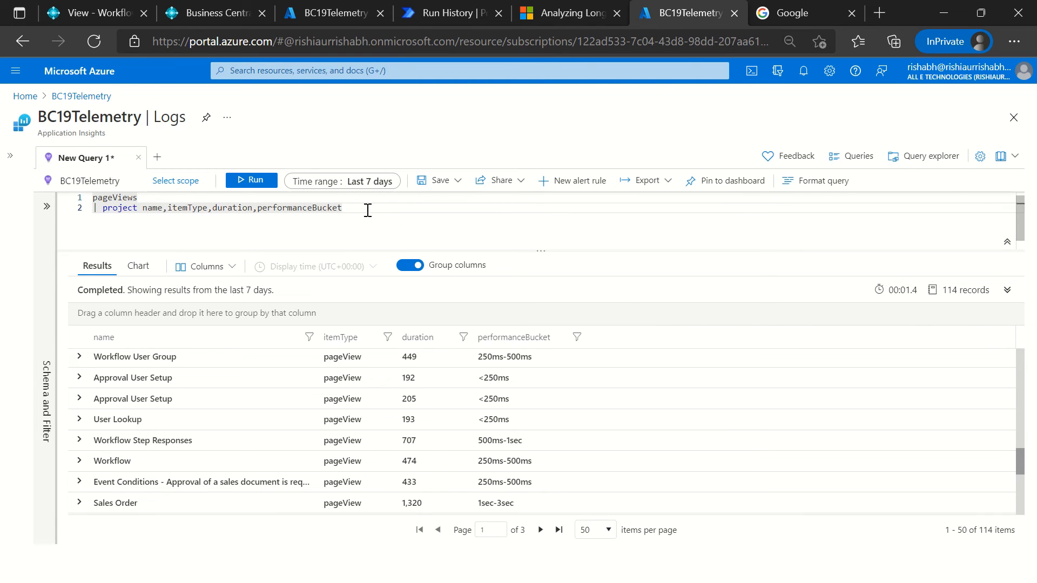
text(,customDimensions)
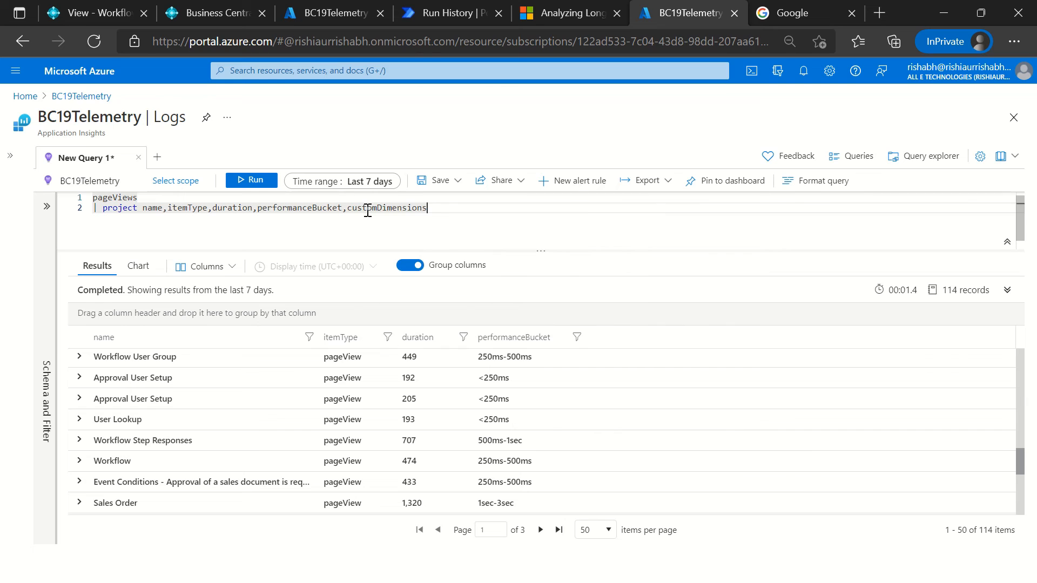
click(250, 181)
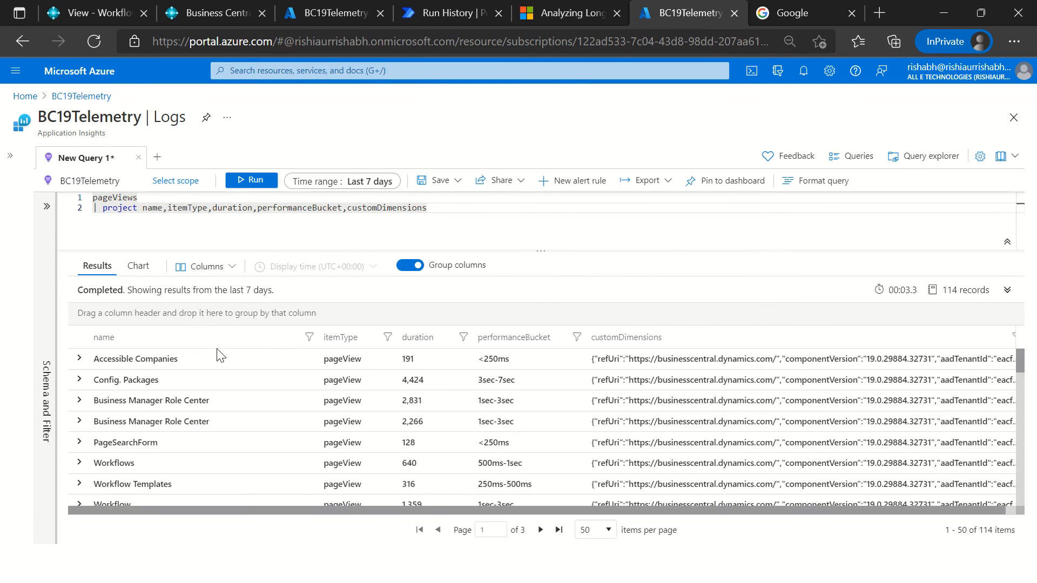
Step: Expand customDimensions of the Accessible Companies result and examine its aadTenantId, alObjectId and alObjectName entries
scroll(146, 395, down, 1)
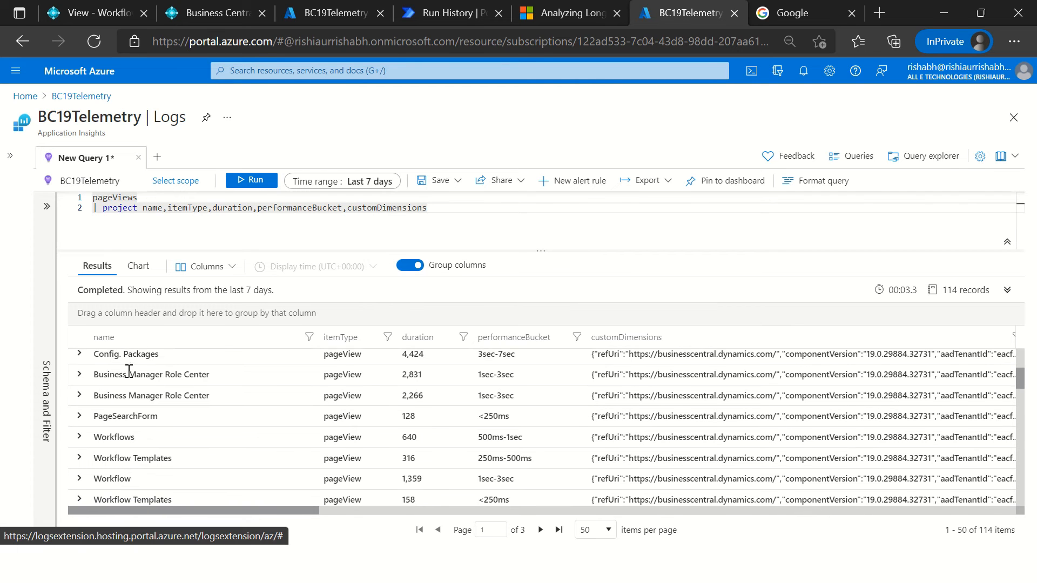
scroll(129, 373, up, 1)
click(108, 373)
double_click(182, 398)
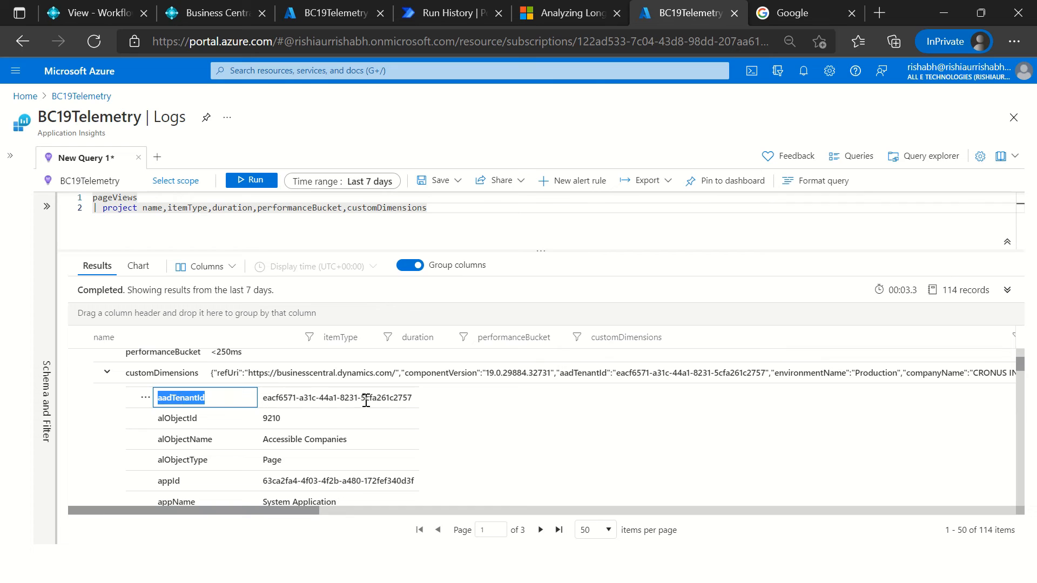
double_click(320, 398)
double_click(183, 419)
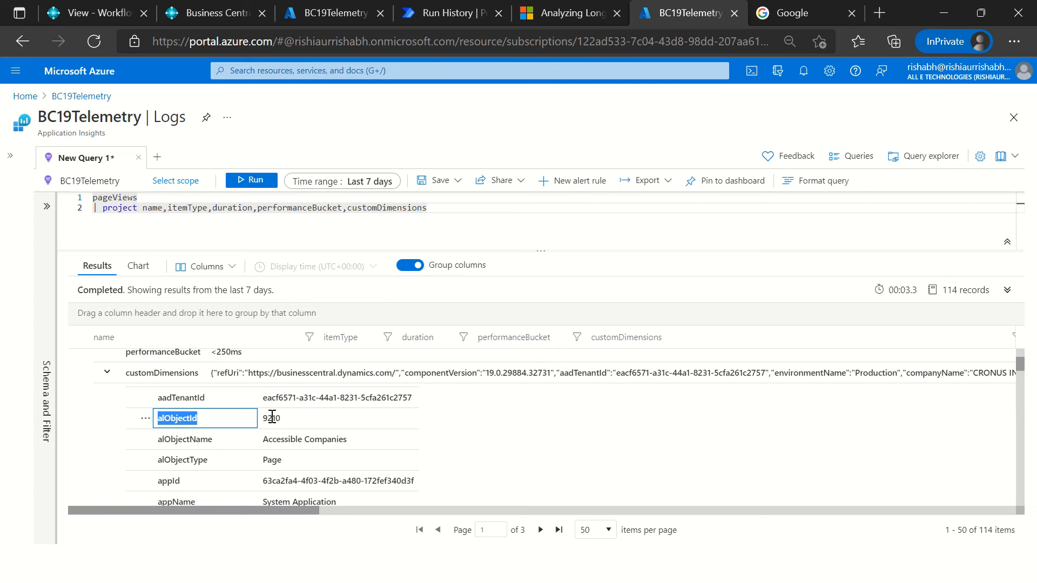
double_click(272, 418)
double_click(205, 439)
double_click(319, 439)
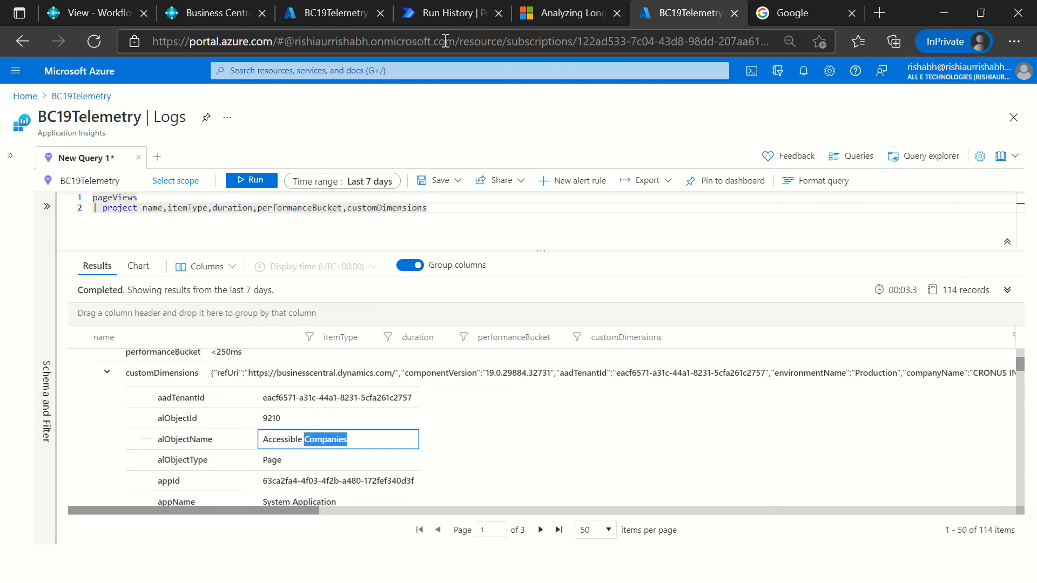
Step: Switch back to Visual Studio Code and look over the arguments of the LogMessage call
key(alt+Tab)
click(274, 361)
drag(398, 328, 398, 330)
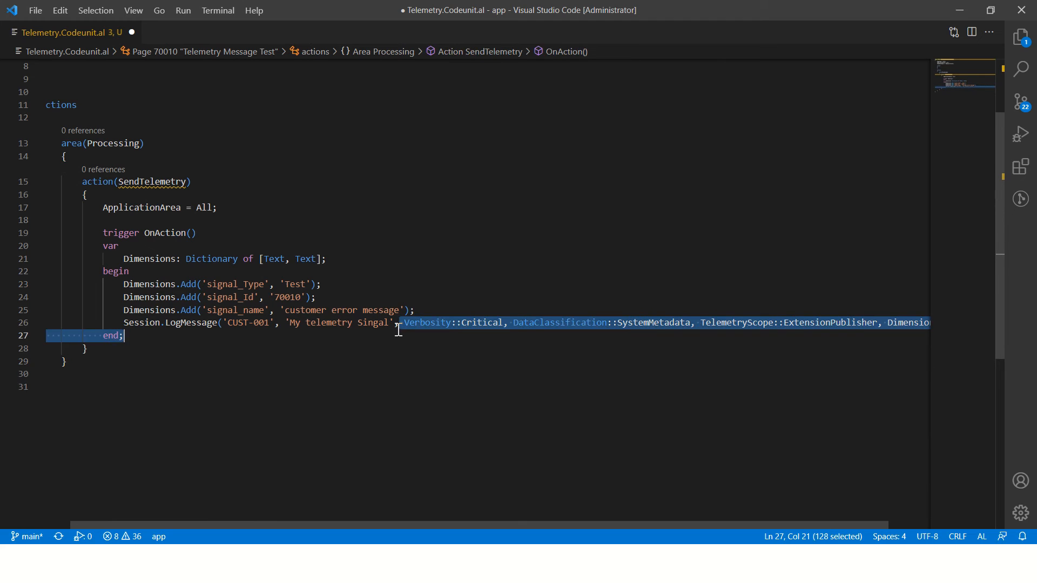
click(534, 276)
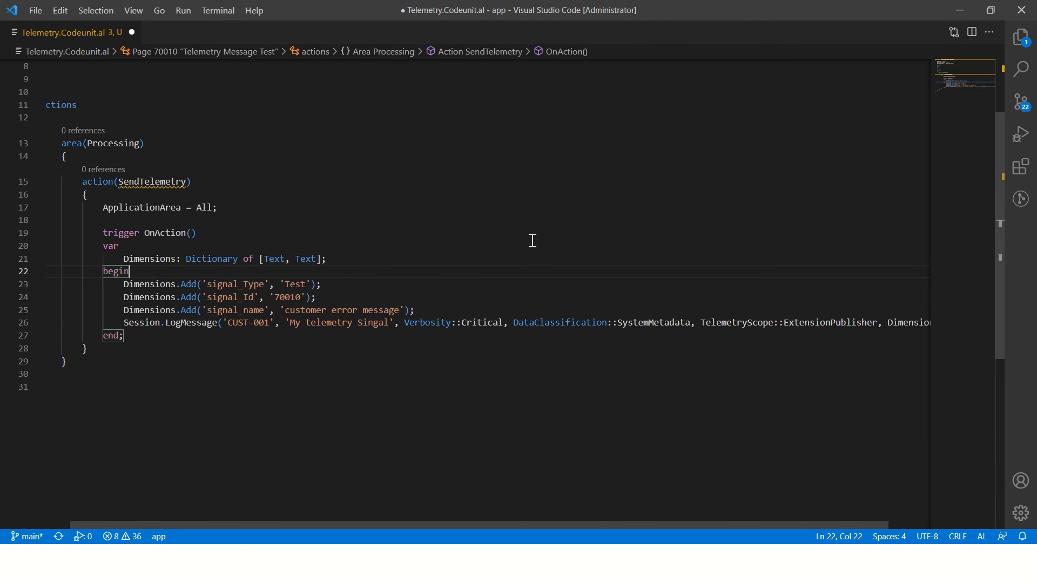
Step: Return to the BC19Telemetry logs in the Azure portal, show the schema and review the available Application Insights tables
key(alt+Tab)
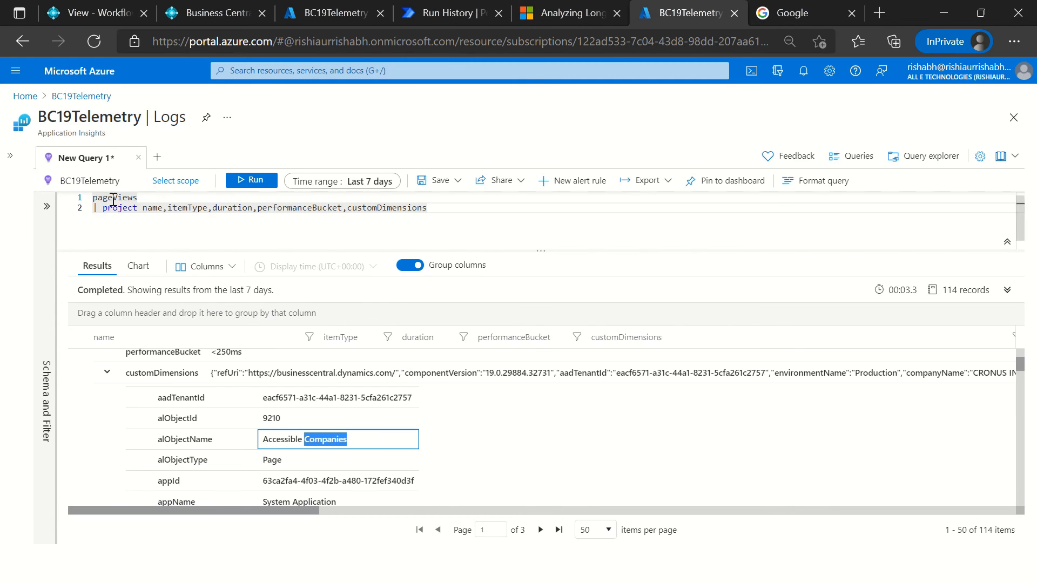
click(47, 206)
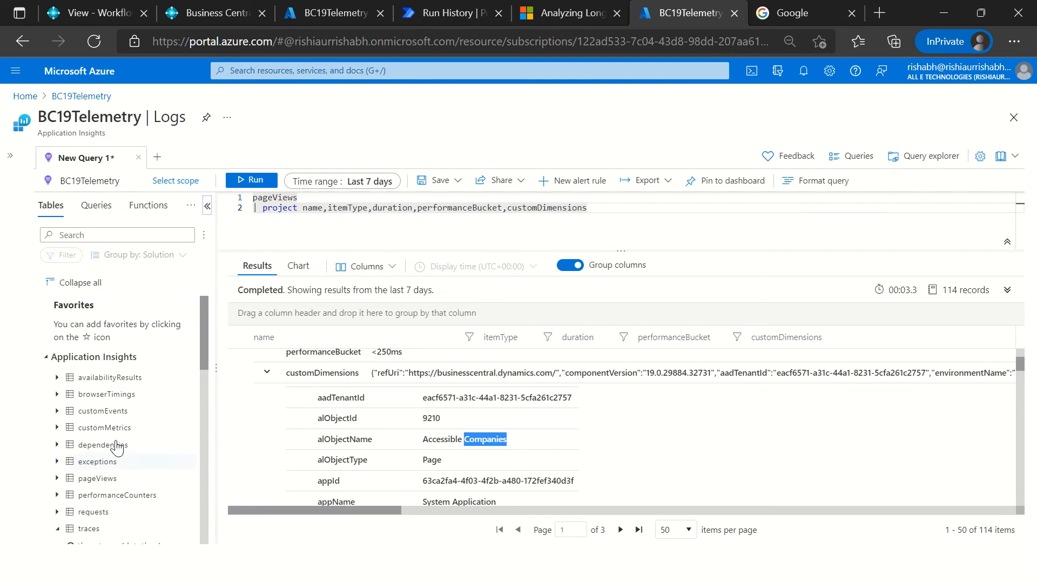
click(114, 413)
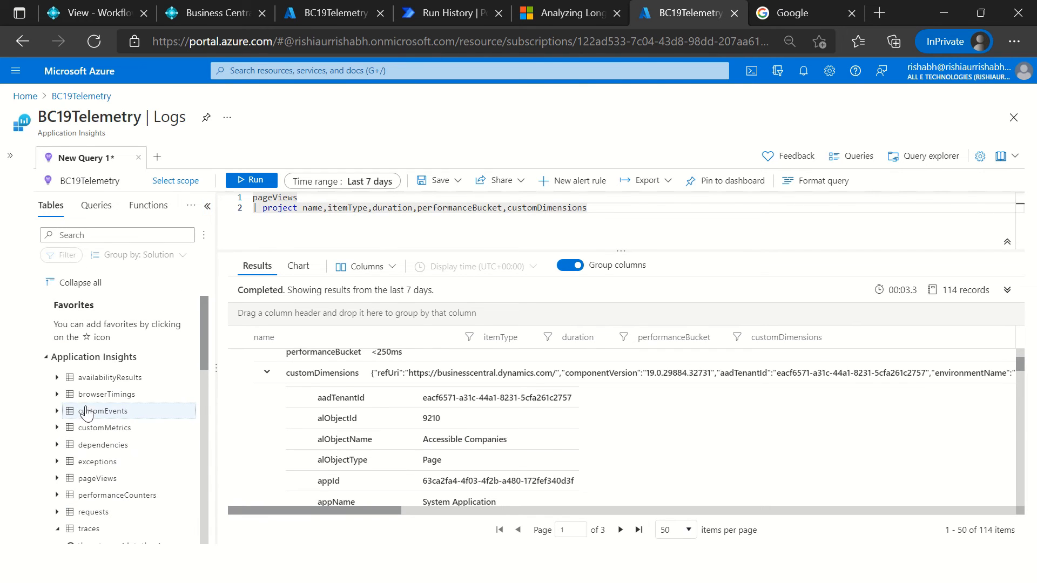
mouse_move(95, 516)
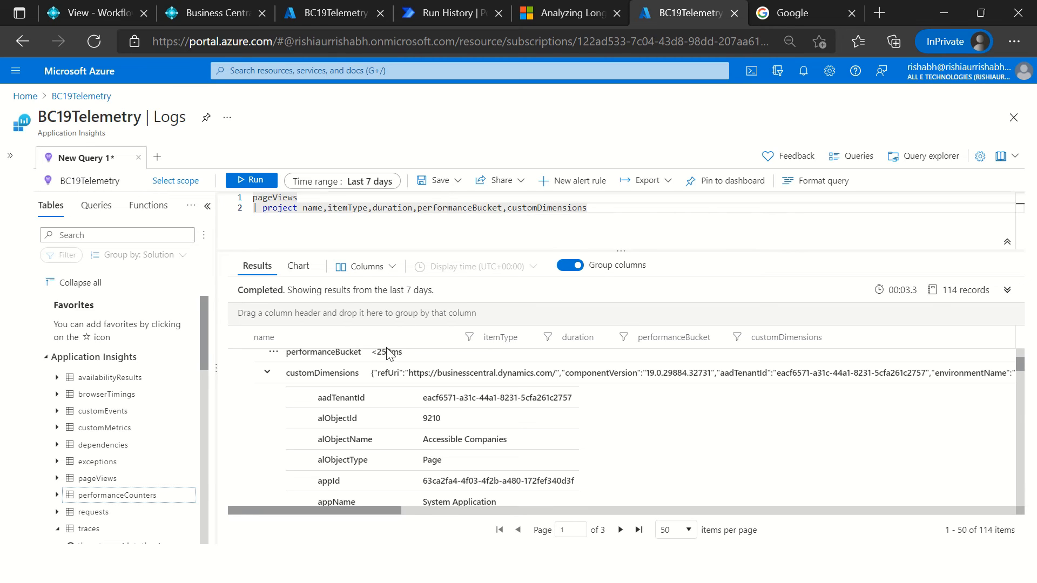
click(593, 227)
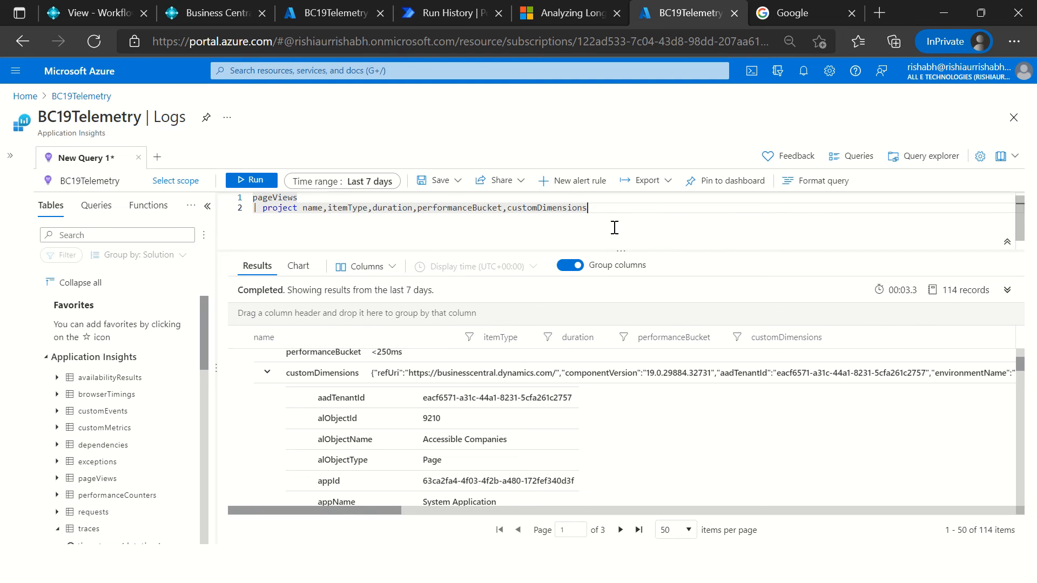
Step: Switch back to the Telemetry.Codeunit.al file in Visual Studio Code
key(alt+Tab)
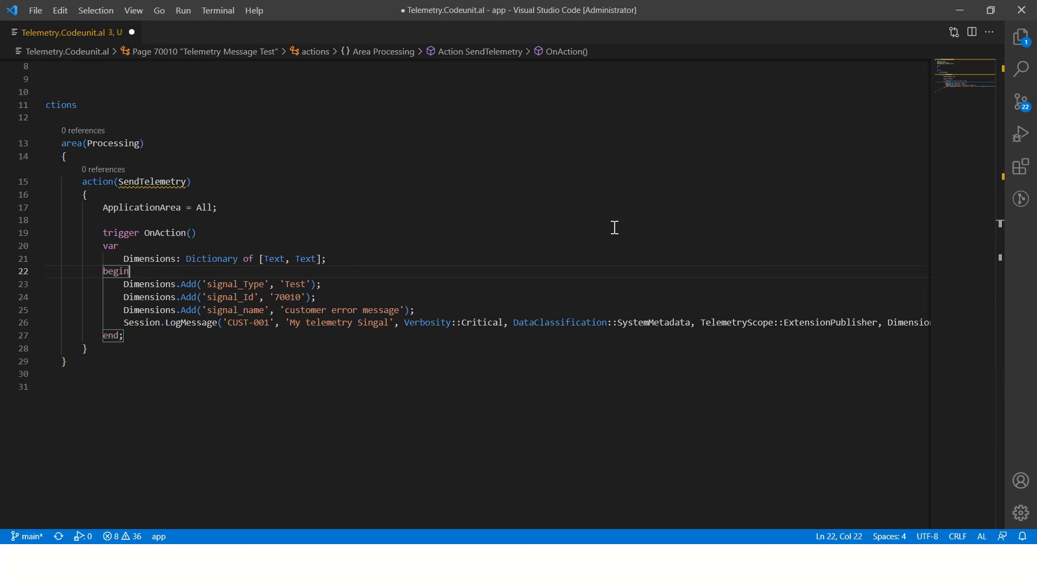
key(alt+Tab)
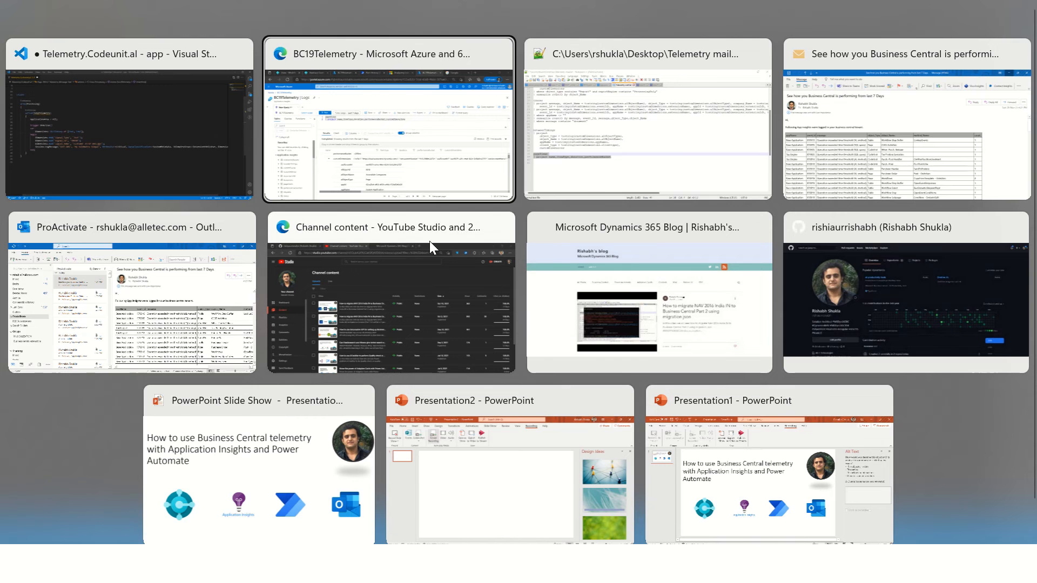
key(alt+Tab)
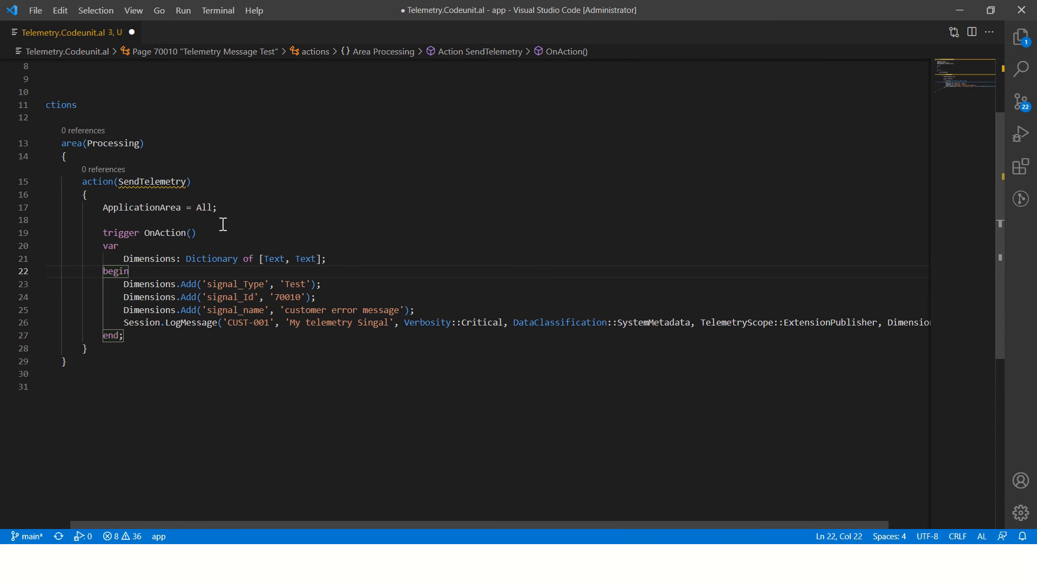
key(Down)
key(Return)
text(a:code)
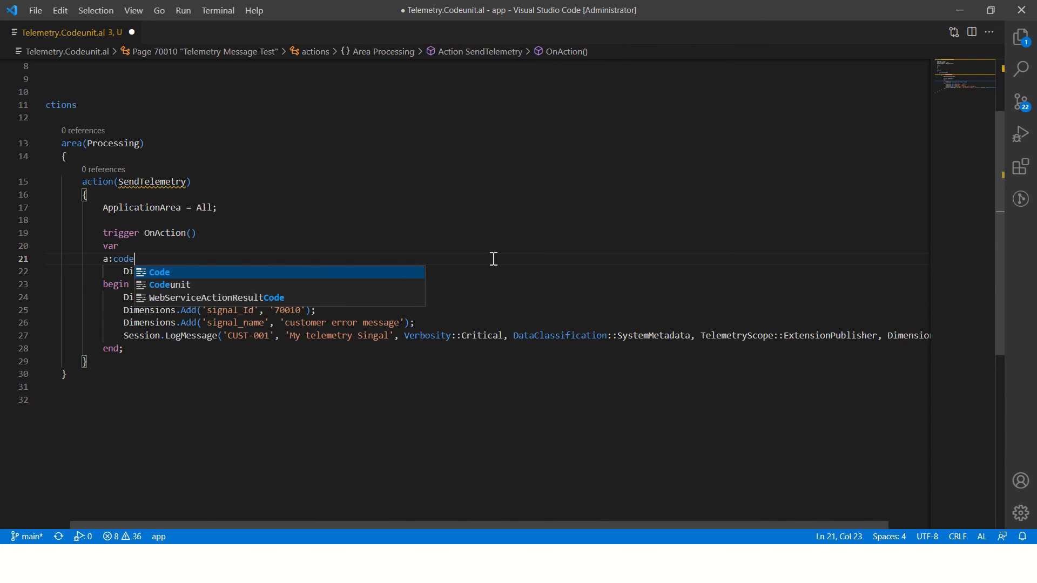
key(Down)
key(Return)
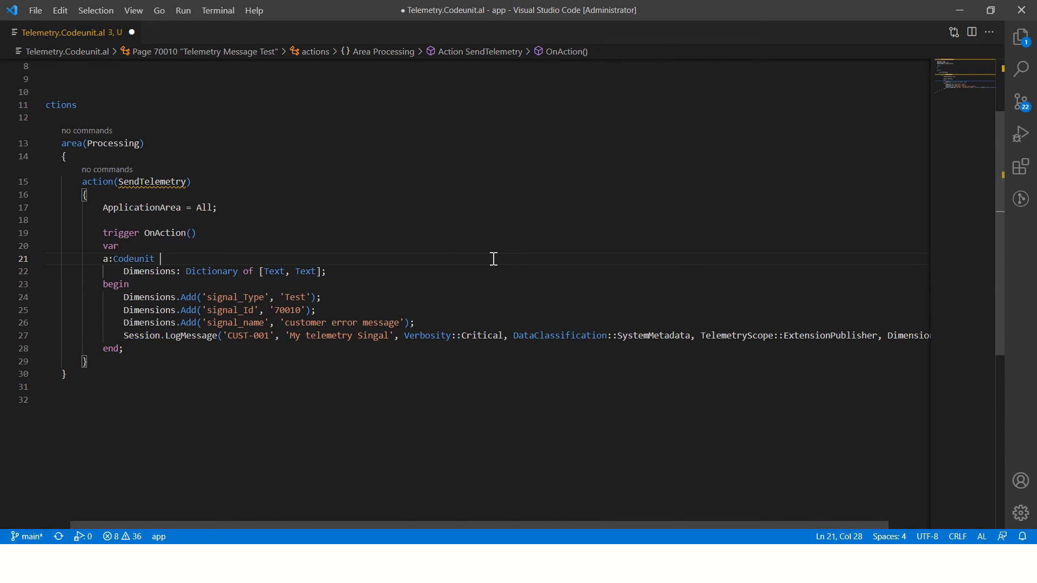
text(tele)
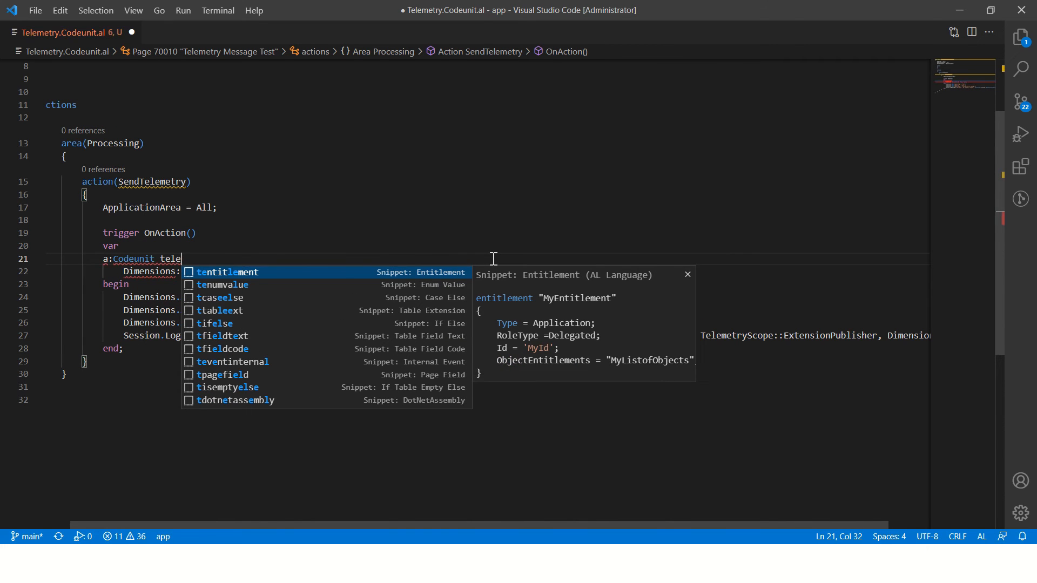
key(ctrl+shift+Left)
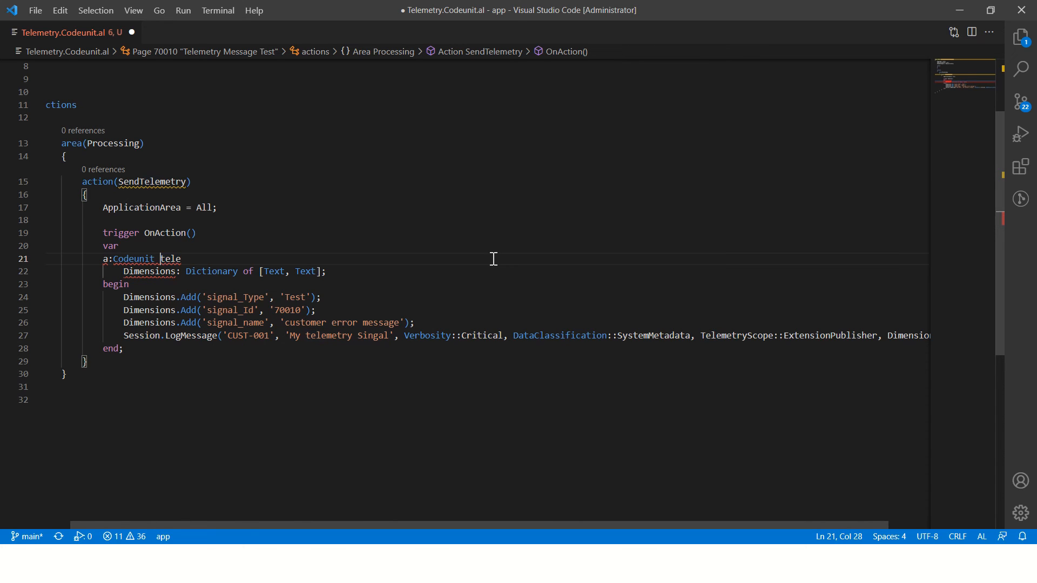
key(BackSpace)
text(tele)
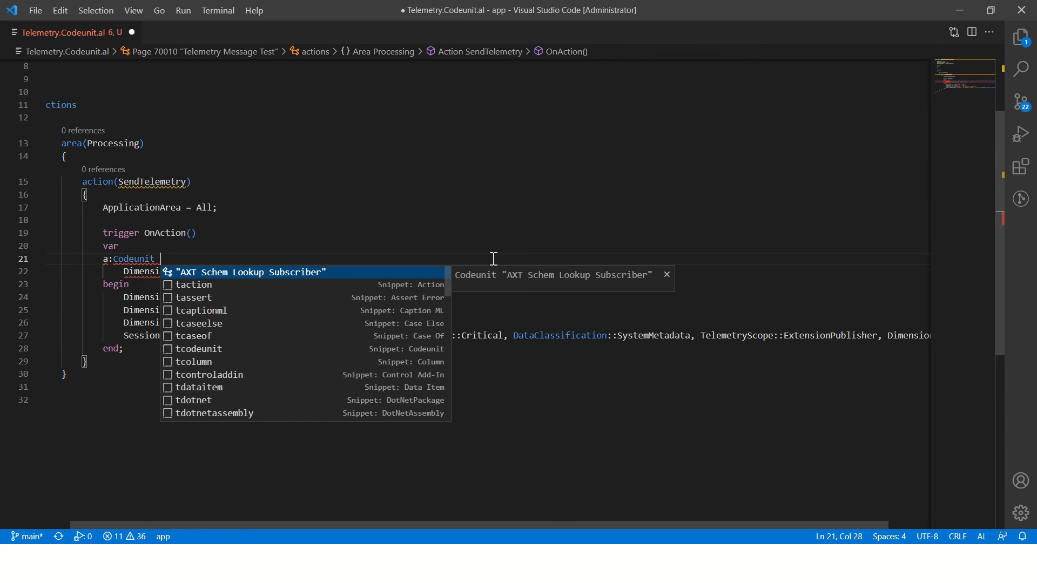
key(ctrl+shift+Left)
key(ctrl+shift+Left)
key(ctrl+shift+Left)
key(ctrl+shift+Left)
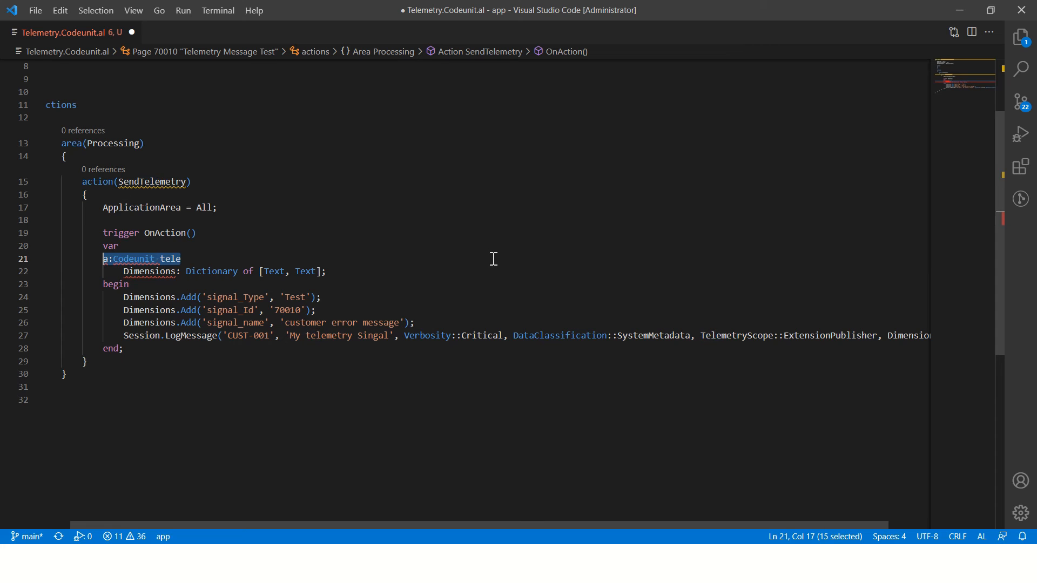
key(BackSpace)
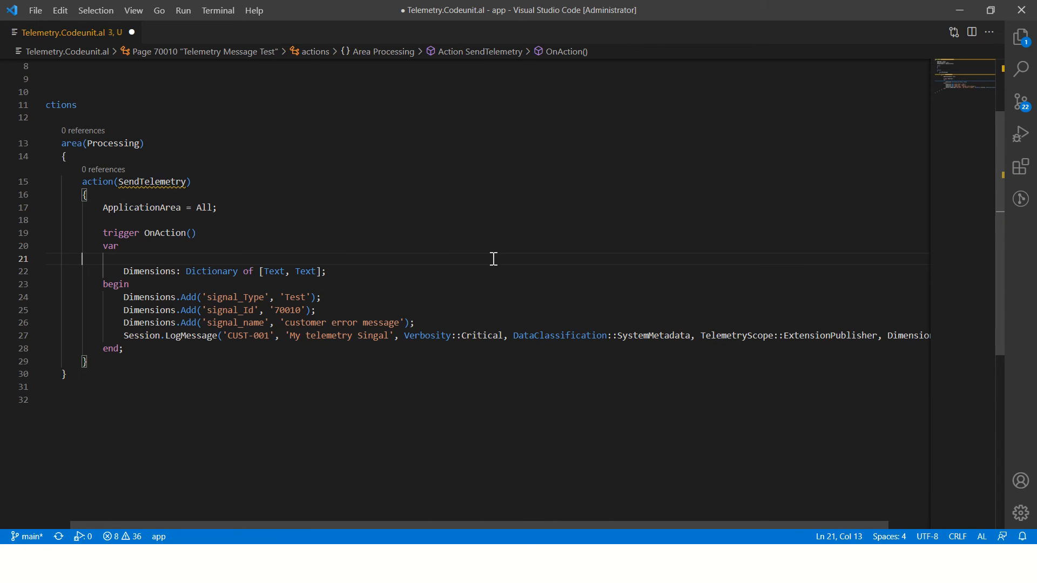
key(shift+Home)
key(BackSpace)
key(BackSpace)
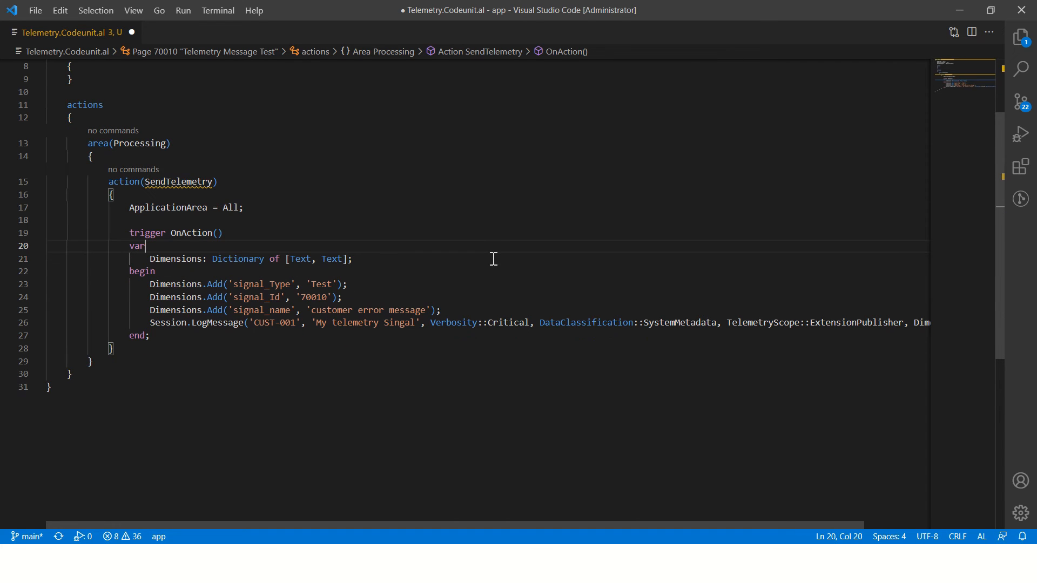
key(Return)
text(a:)
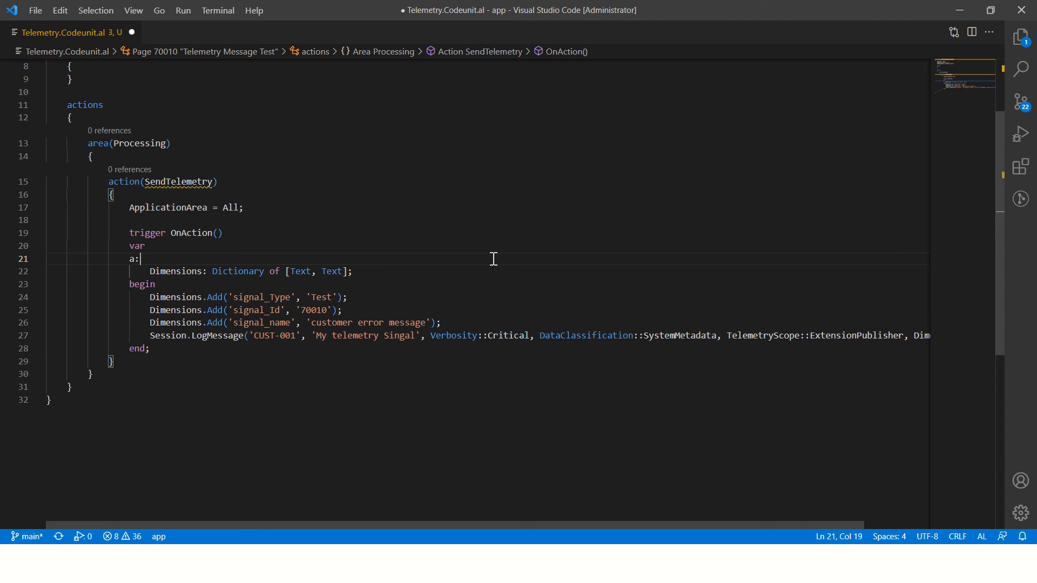
key(shift+Home)
key(shift+Home)
key(BackSpace)
key(BackSpace)
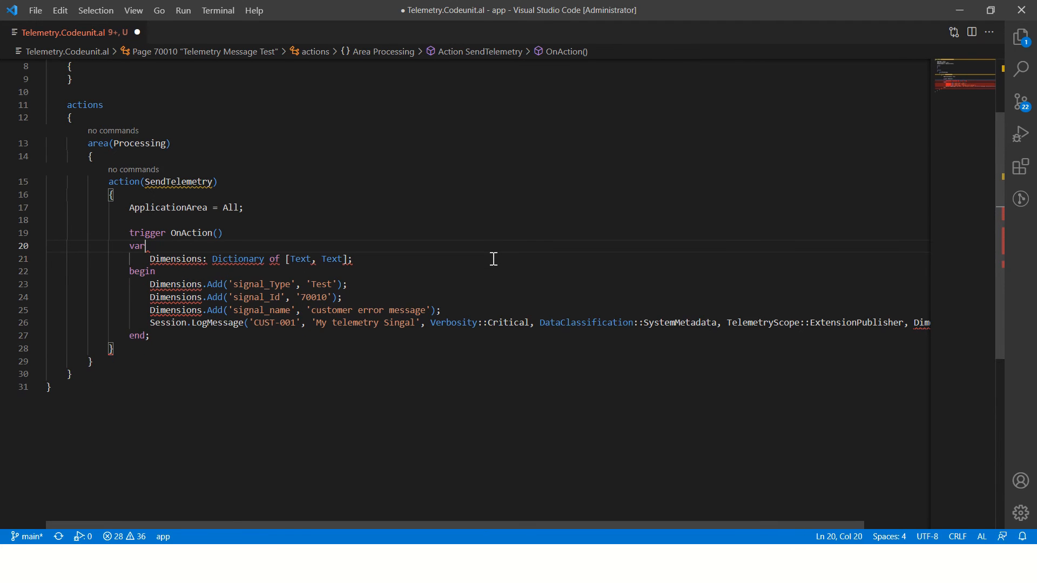
Step: Save Telemetry.Codeunit.al and return to the page declaration at the start of the file
key(ctrl+s)
scroll(472, 244, up, 3)
click(162, 81)
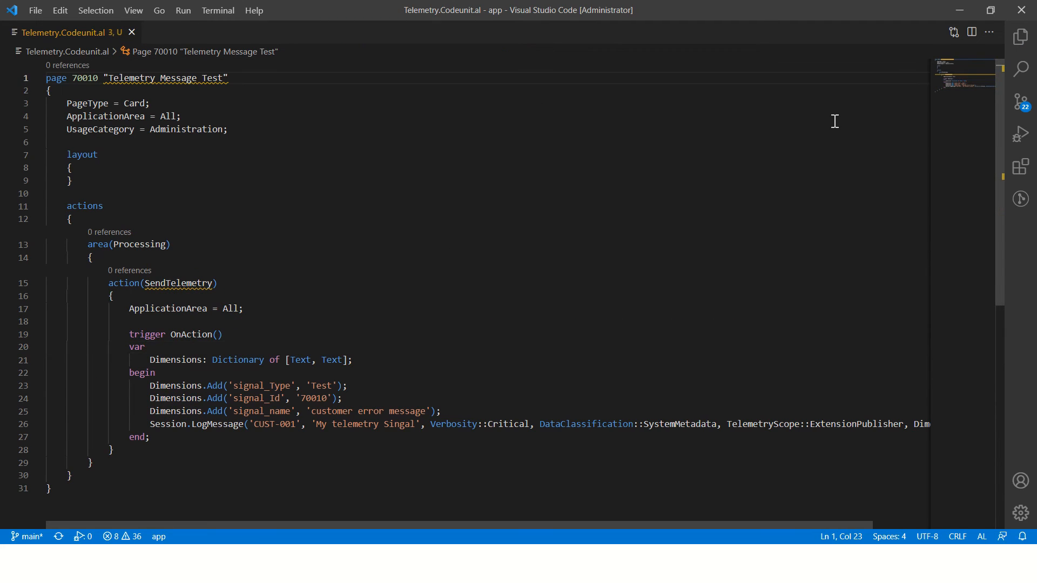
Step: Insert an event subscriber procedure from the teventsub snippet after the actions block, before the page's closing brace
key(Down)
key(Down)
key(Down)
key(Down)
key(Down)
key(Down)
key(Down)
key(Down)
key(Down)
key(Down)
key(Down)
key(Down)
key(Down)
key(Down)
key(Down)
key(Down)
key(Down)
key(Down)
key(Down)
key(Down)
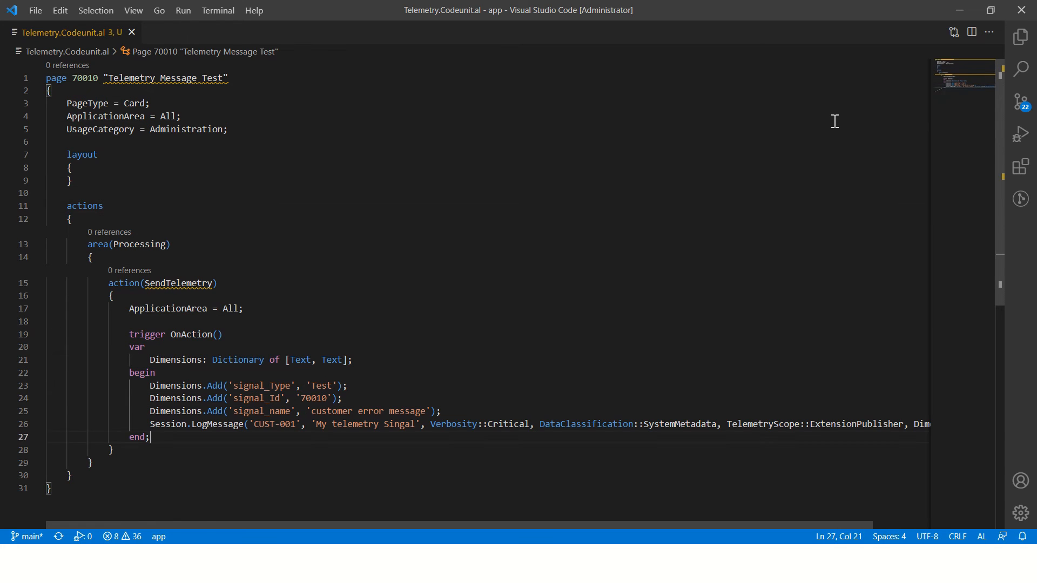
key(Down)
key(Return)
key(Return)
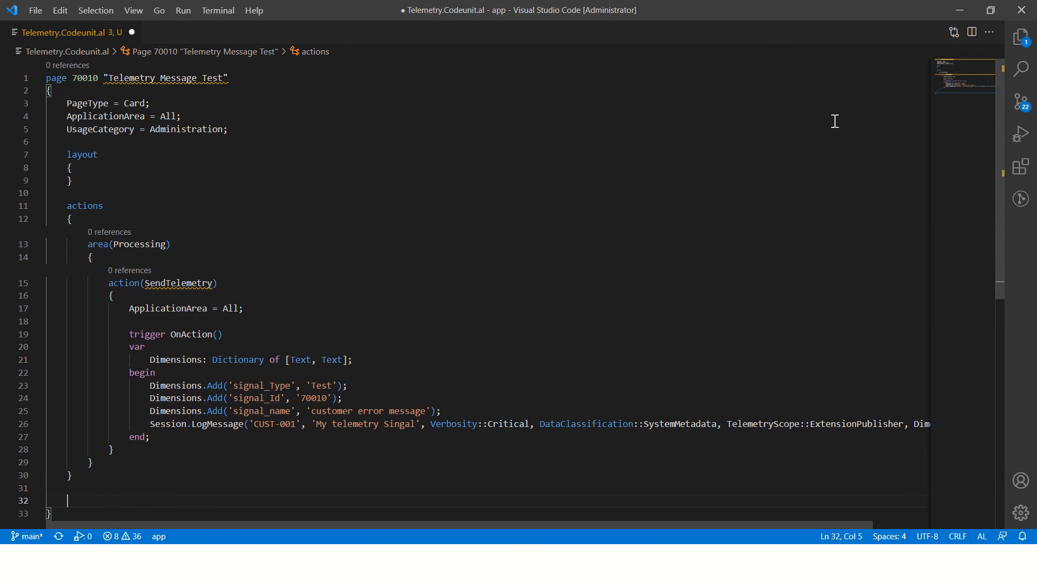
text(tsub)
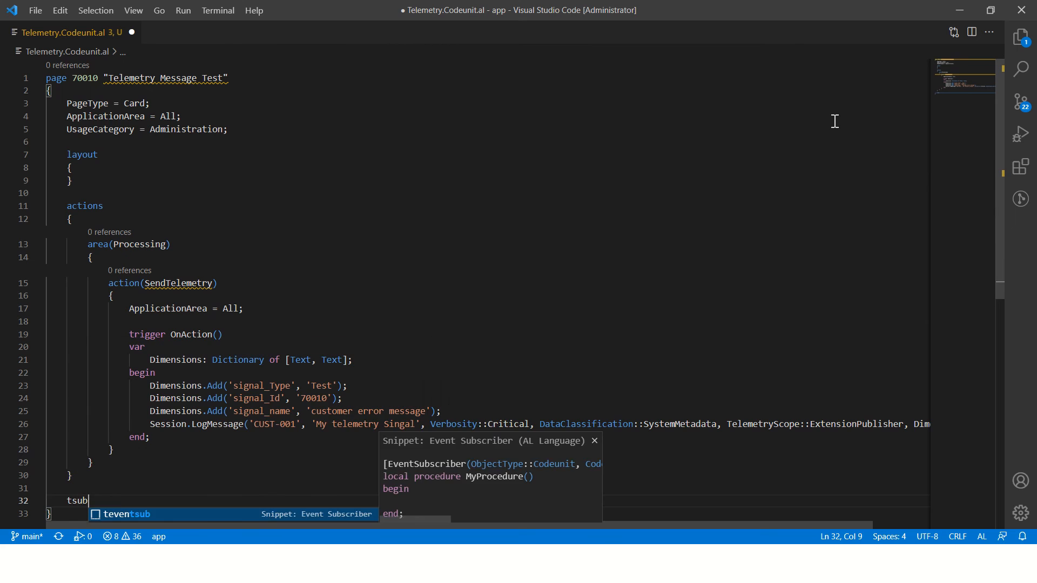
key(Return)
key(Down)
key(Up)
key(Return)
key(Tab)
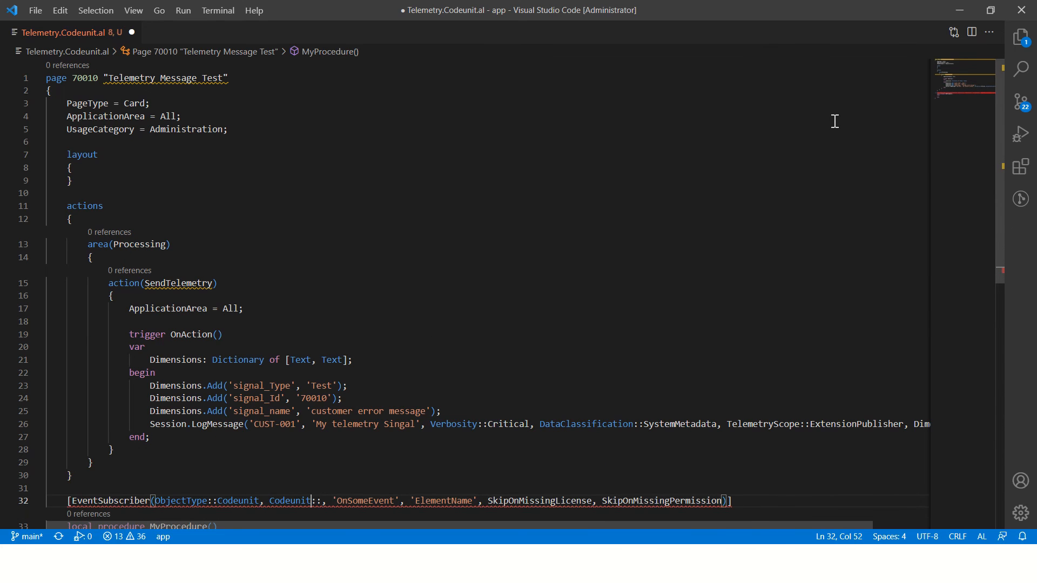
Step: Start a quoted codeunit reference in the EventSubscriber attribute, try looking up "tel", and clear that text within the quotes
text(")
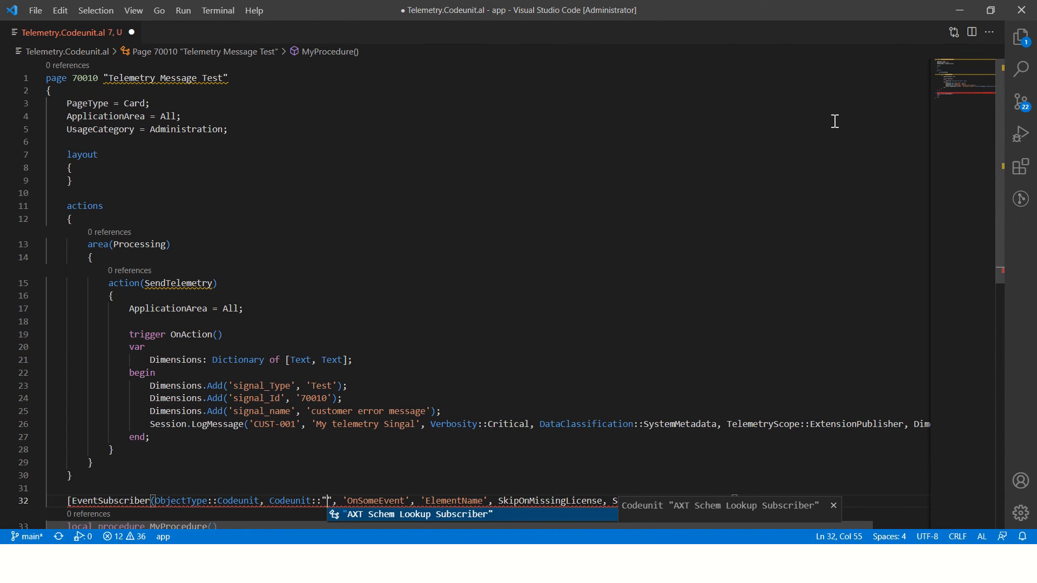
text(tel)
scroll(832, 130, down, 5)
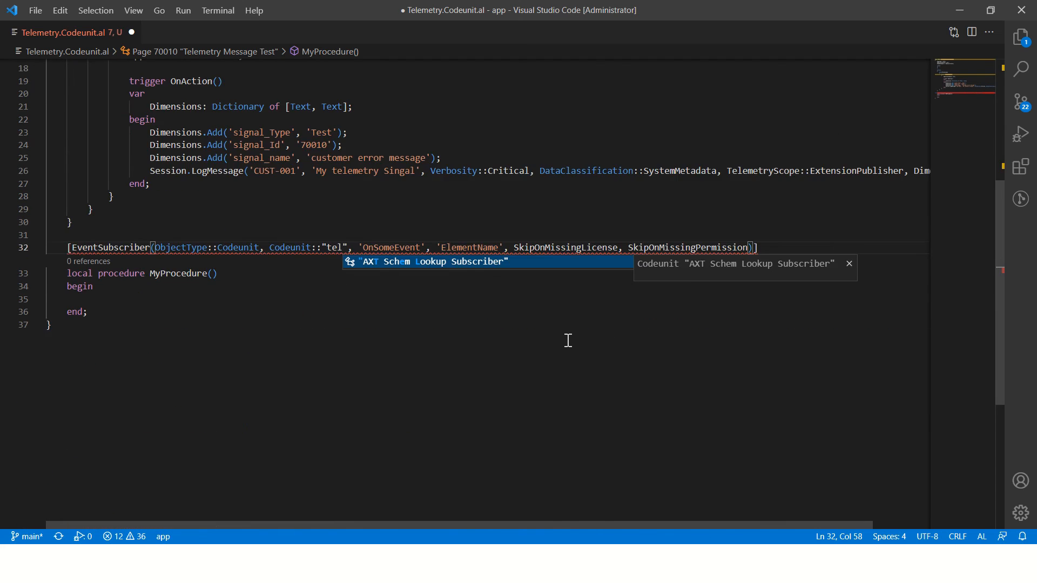
scroll(562, 330, up, 1)
key(ctrl+shift+Left)
key(BackSpace)
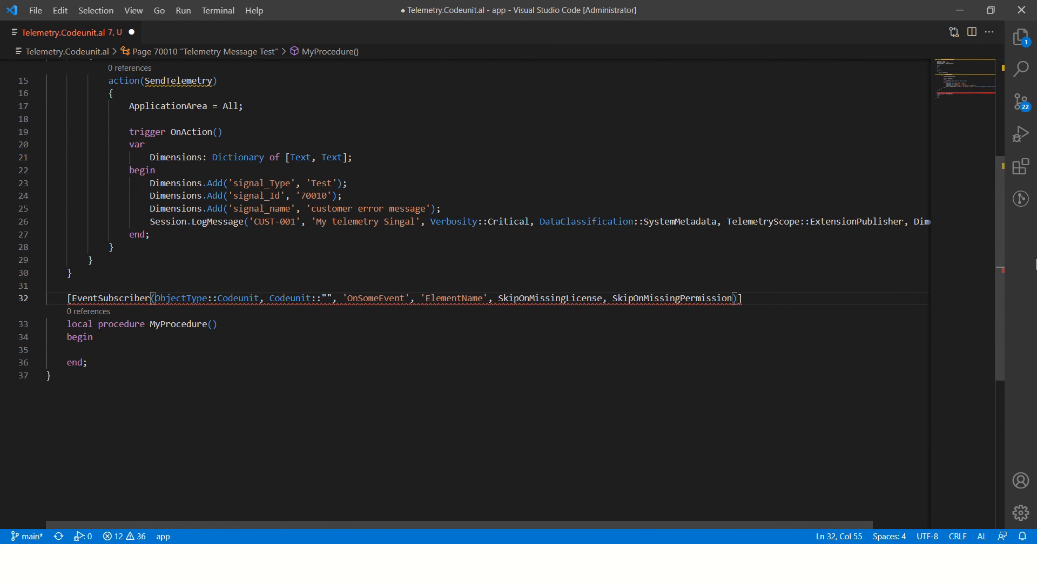
Step: Show the project files, try to download the AL symbols from the Microsoft cloud sandbox, and dismiss the notification
click(1029, 42)
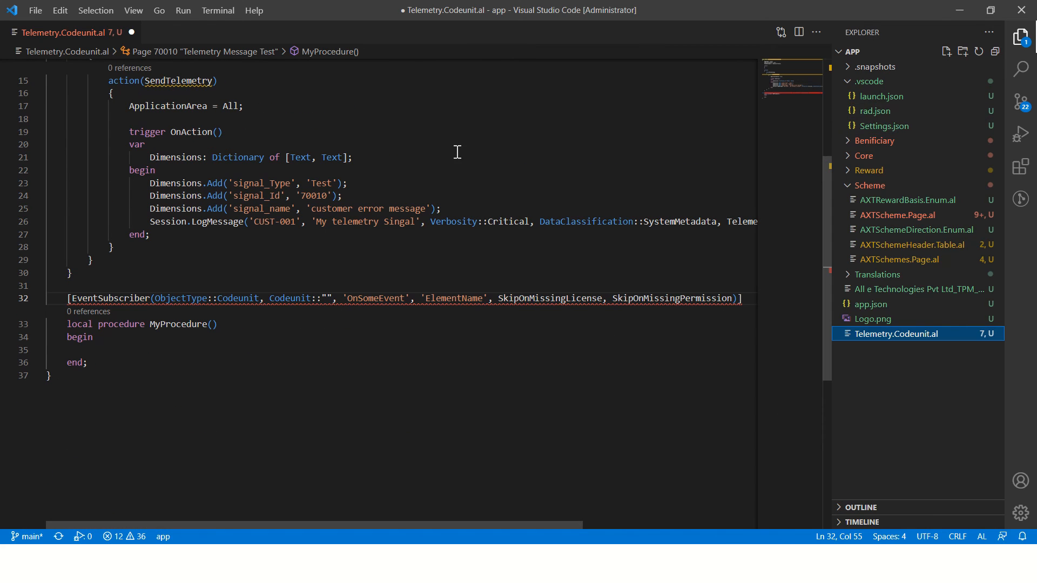
click(324, 300)
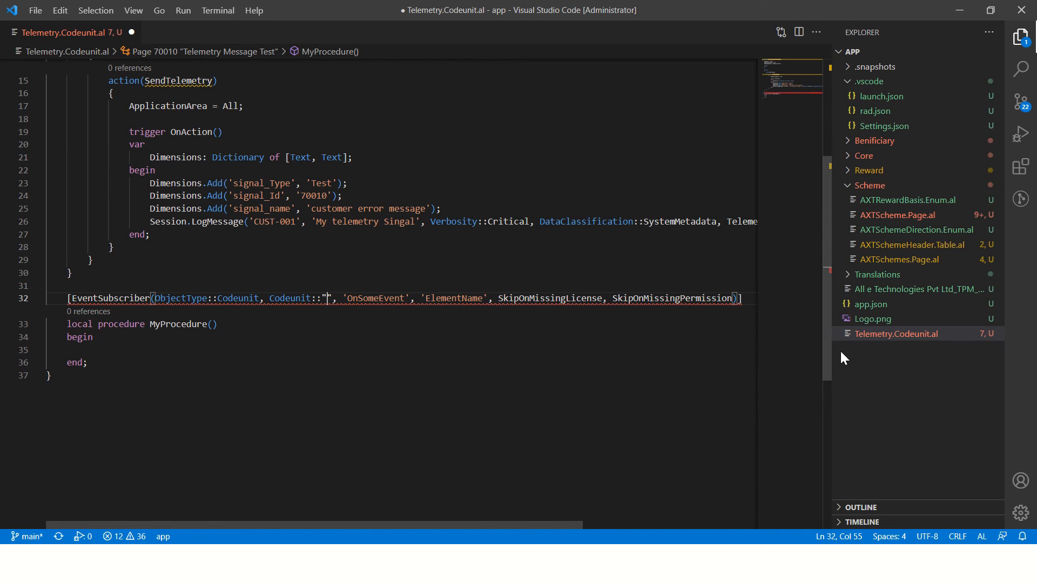
key(ctrl+shift+p)
key(Return)
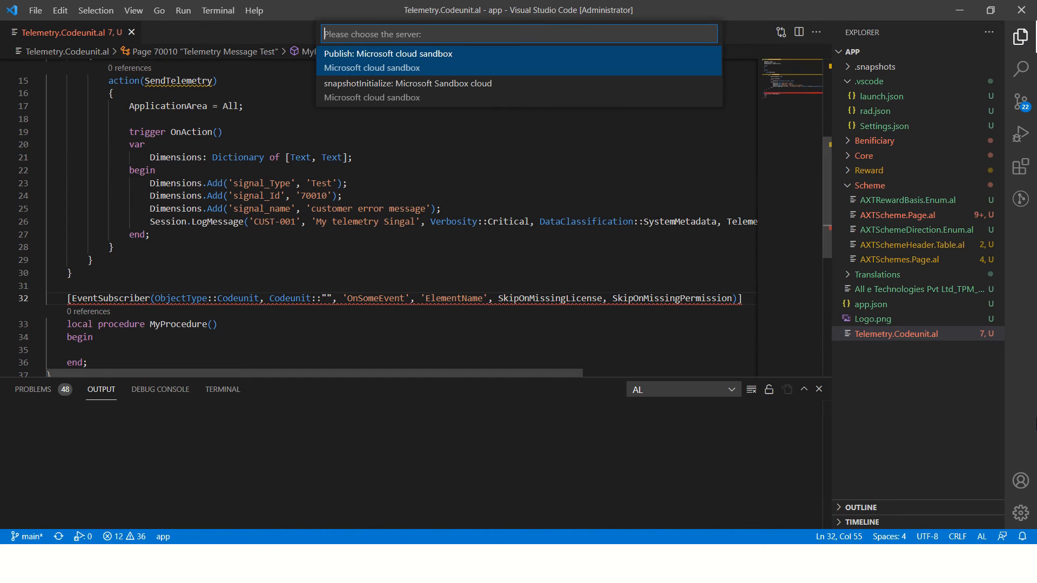
key(Escape)
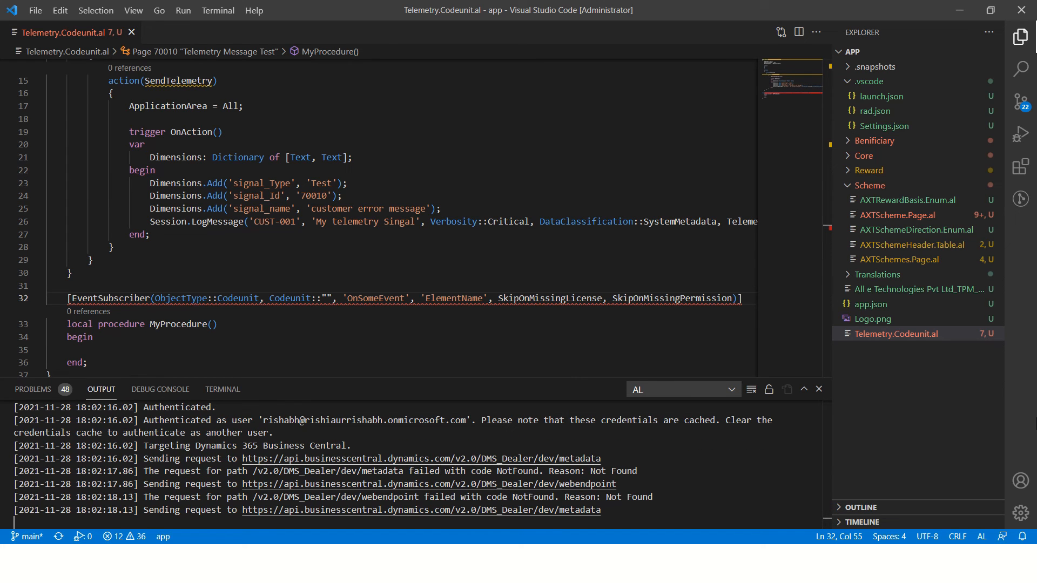
scroll(491, 289, down, 5)
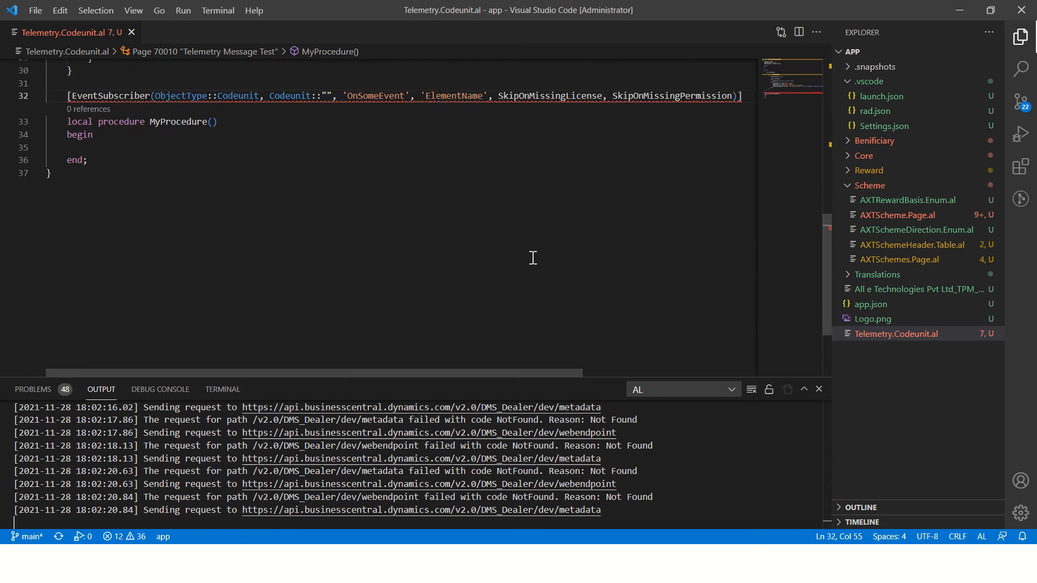
scroll(532, 258, up, 5)
click(698, 285)
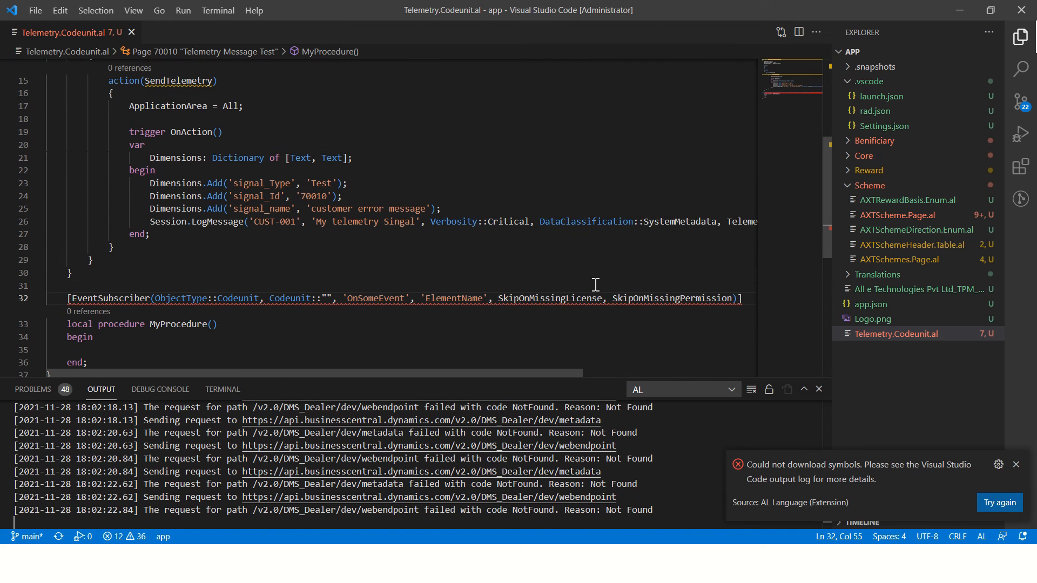
click(595, 287)
scroll(460, 225, up, 5)
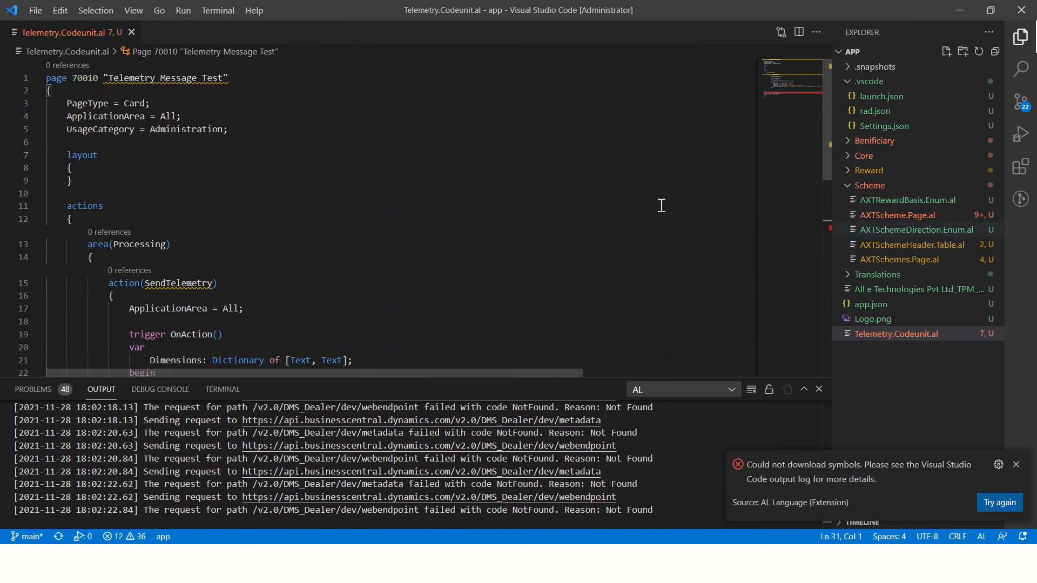
click(1016, 465)
click(547, 231)
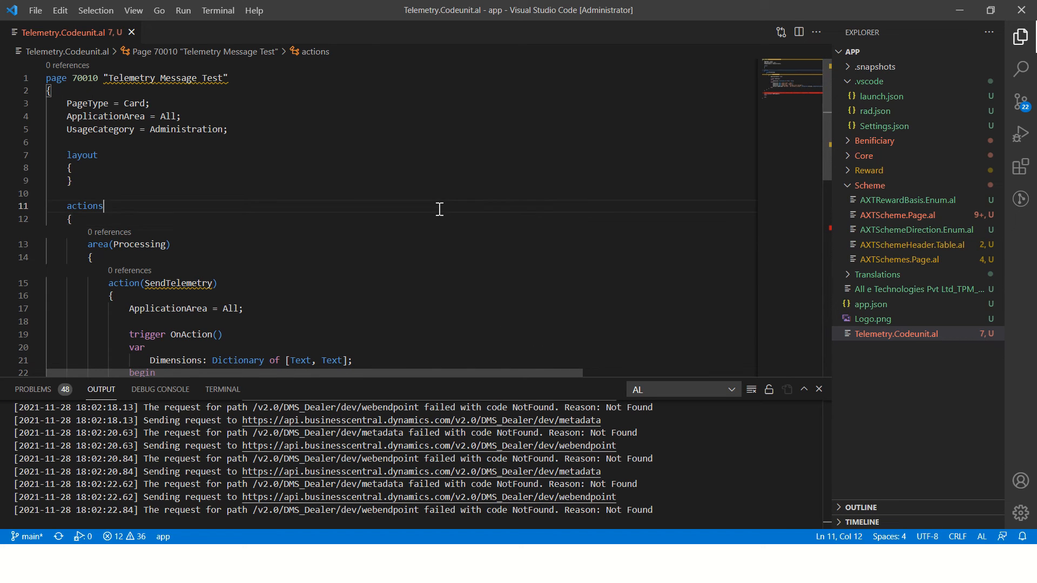
Step: Switch to the browser's Google page and search for "telemetry subscriber codeunit"
key(alt+Tab)
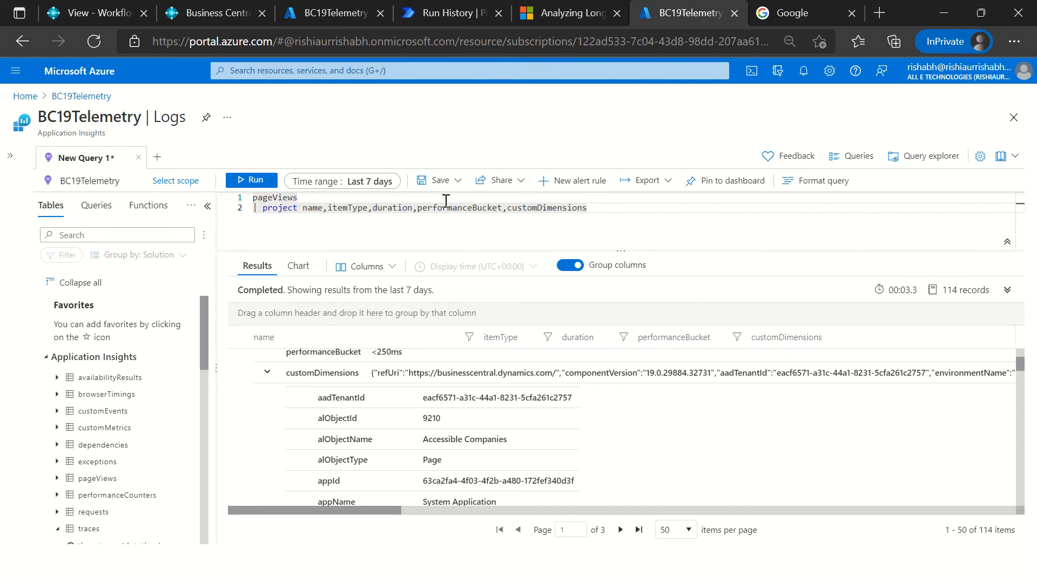
click(805, 16)
text(te)
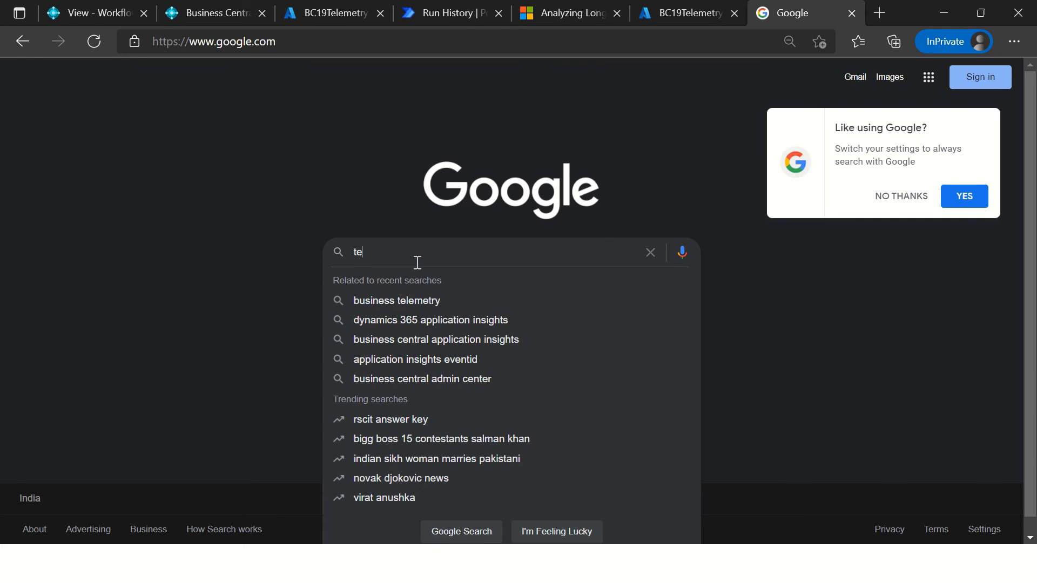
text(lemetry subs)
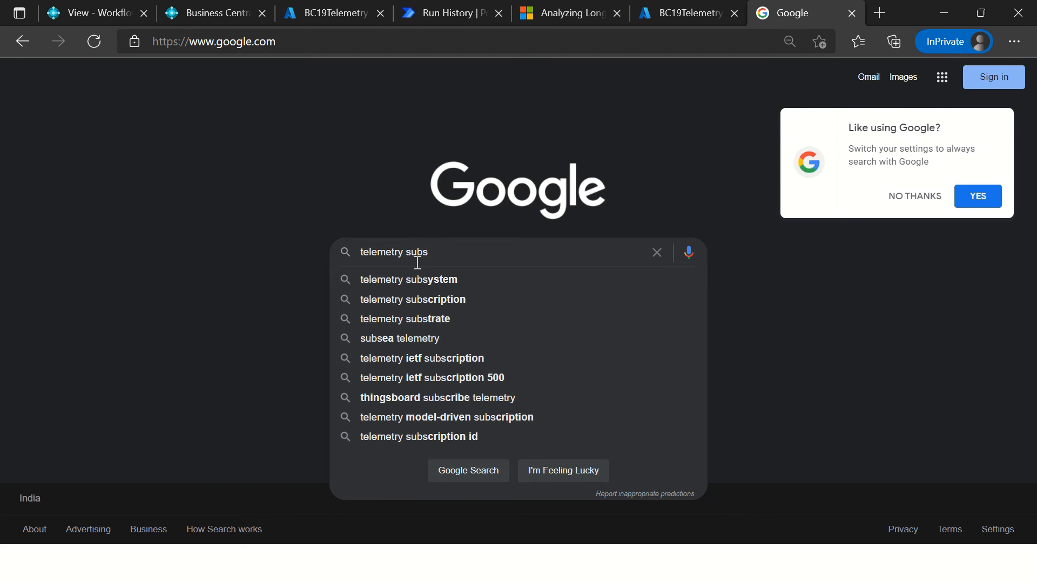
text(criber codeunit)
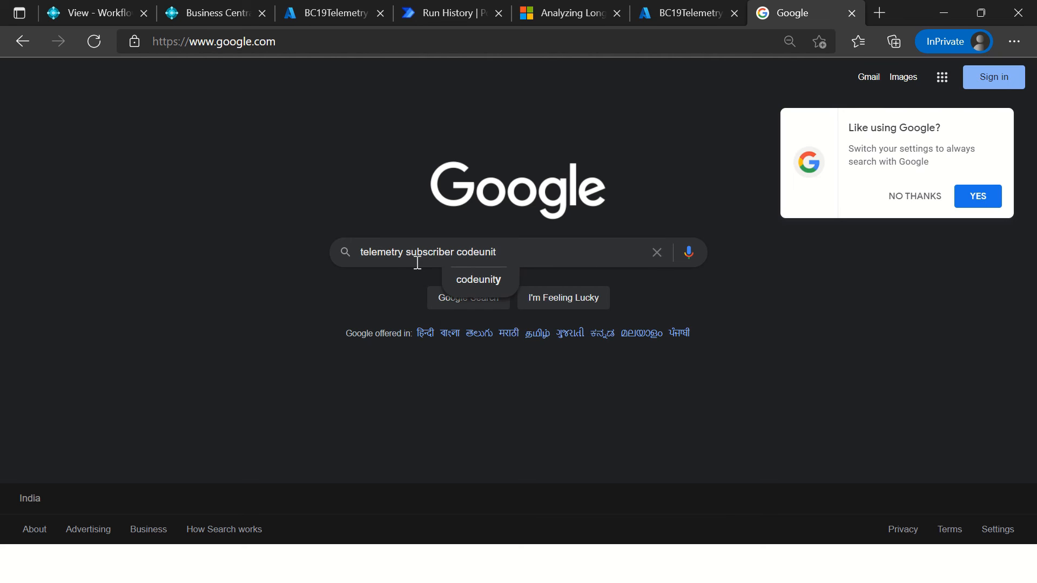
key(Return)
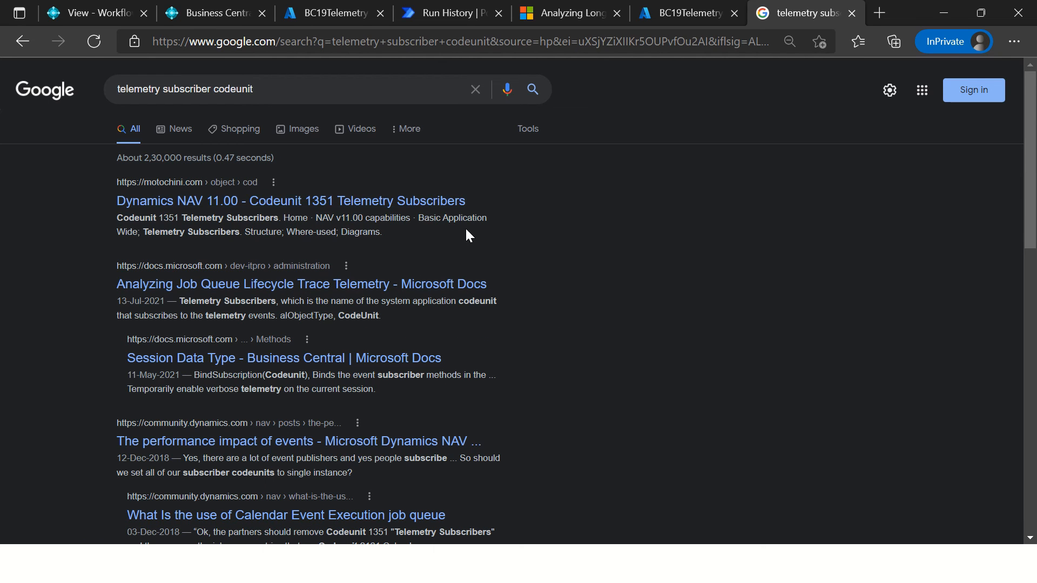
Step: Open the Codeunit 1351 Telemetry Subscribers result, go back, and look through the remaining search results
click(349, 201)
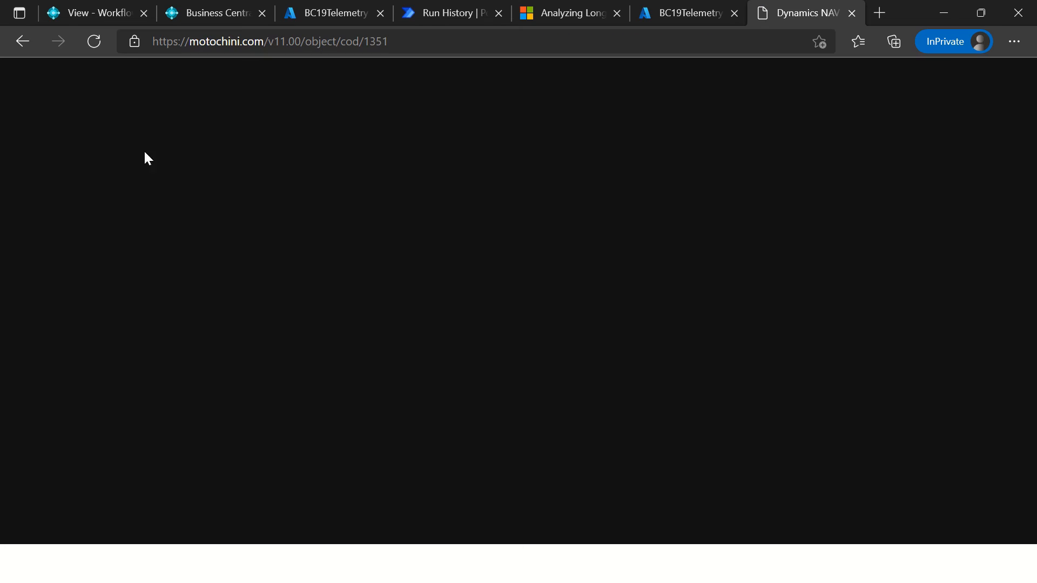
click(22, 41)
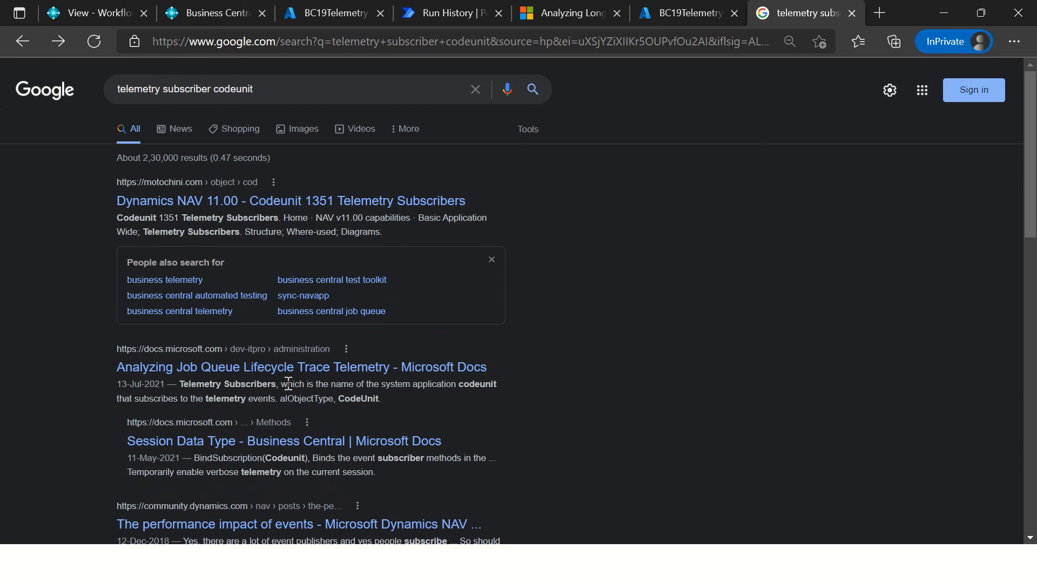
scroll(286, 411, down, 3)
scroll(294, 424, up, 1)
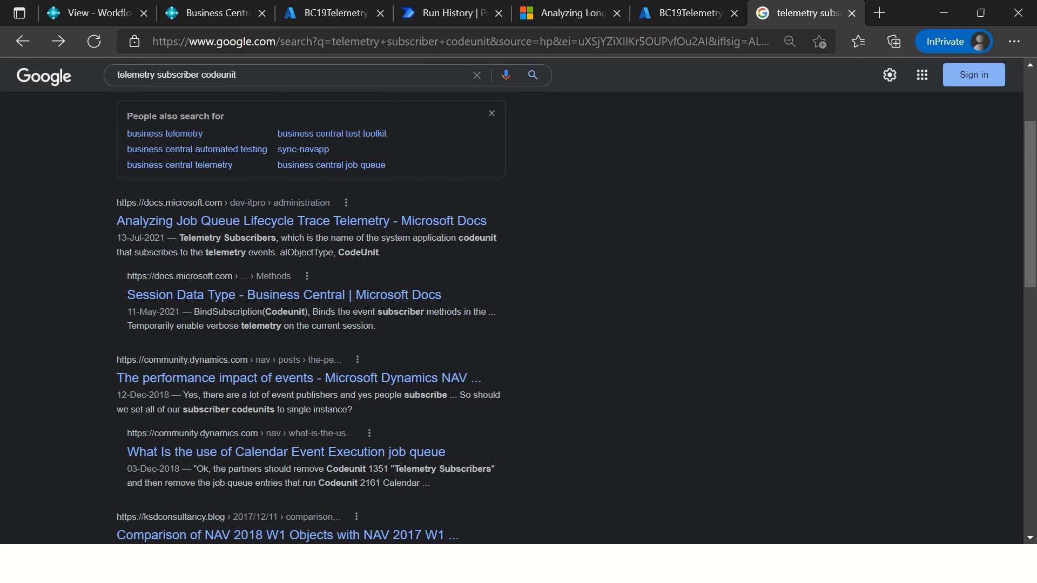
Step: Switch to the Power Automate run history of "Recurrence -> Visualize Analytics query" and review its actions and the Recurrence trigger's inputs
click(690, 14)
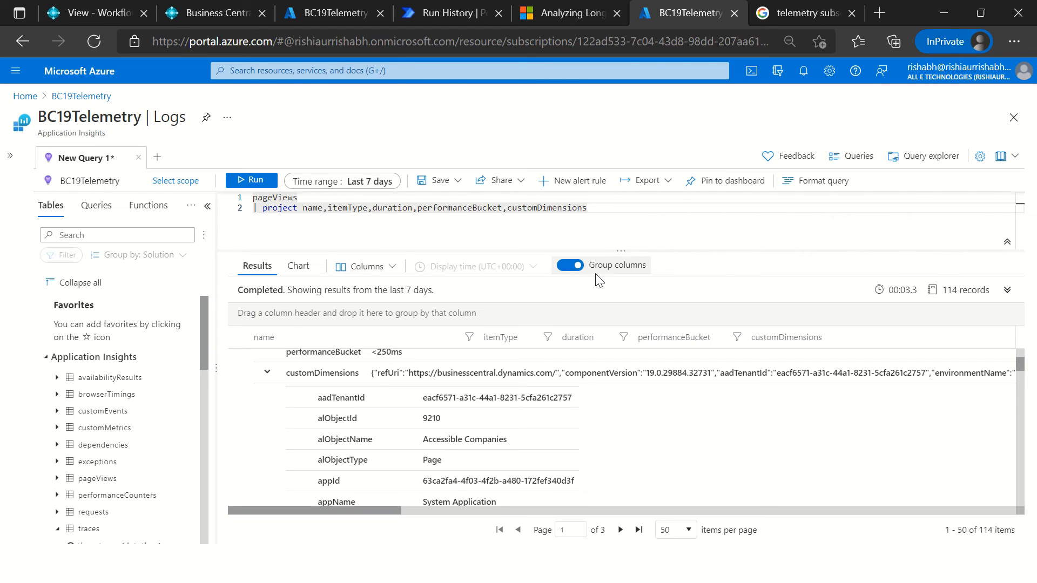
click(437, 14)
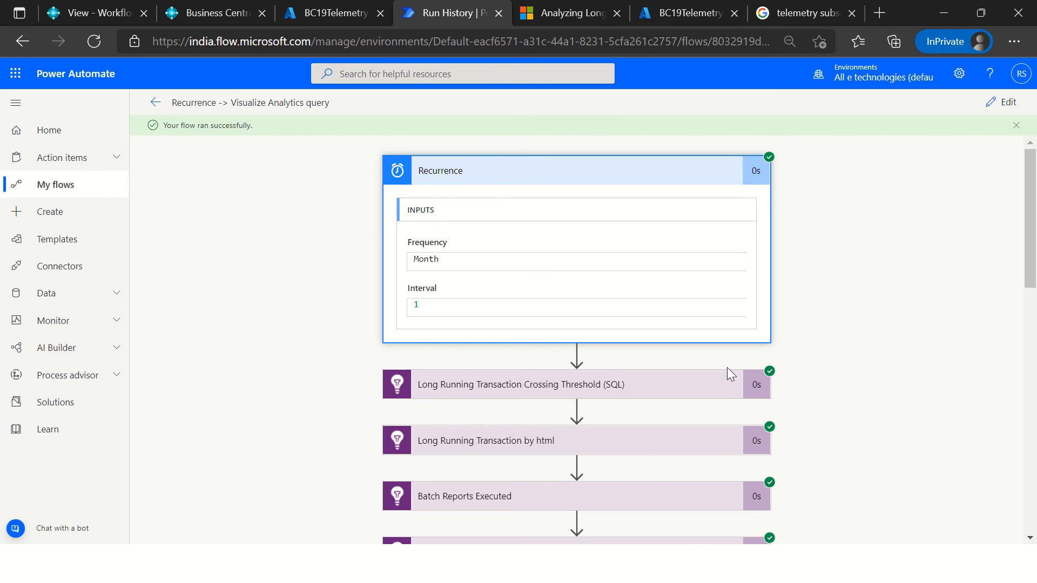
scroll(728, 367, down, 1)
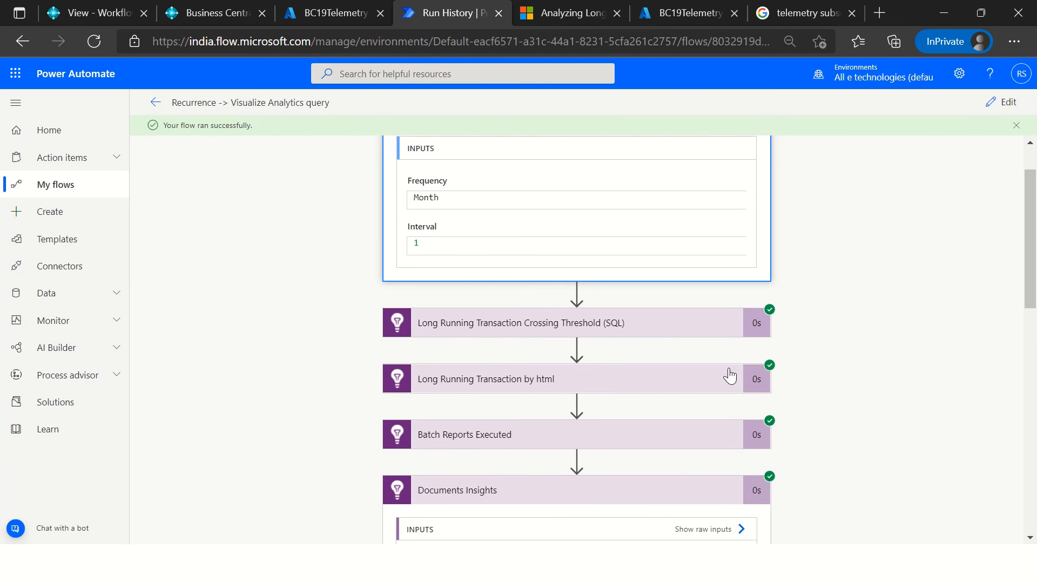
scroll(729, 375, down, 3)
scroll(731, 371, up, 3)
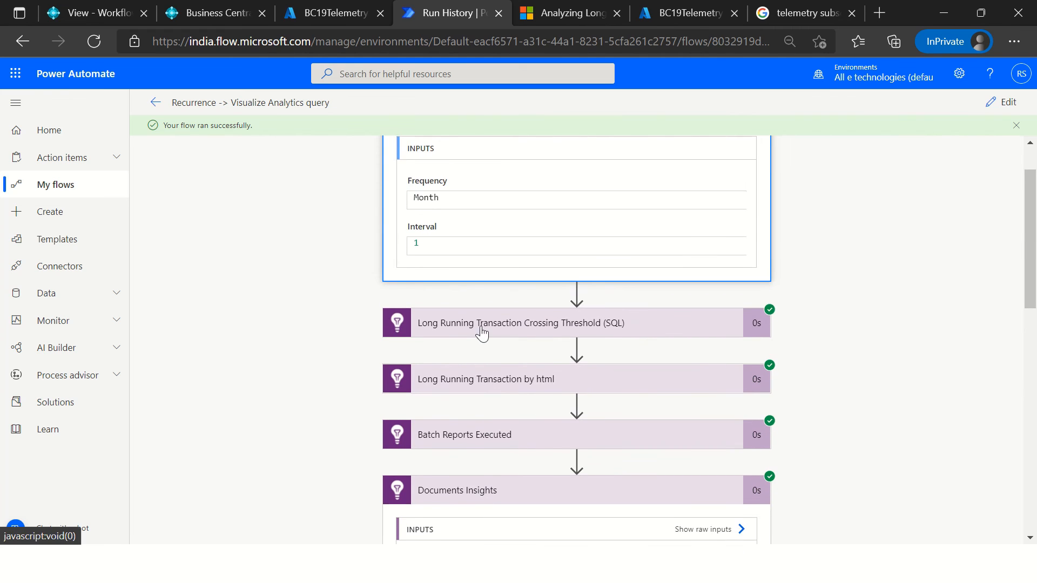
scroll(483, 334, up, 1)
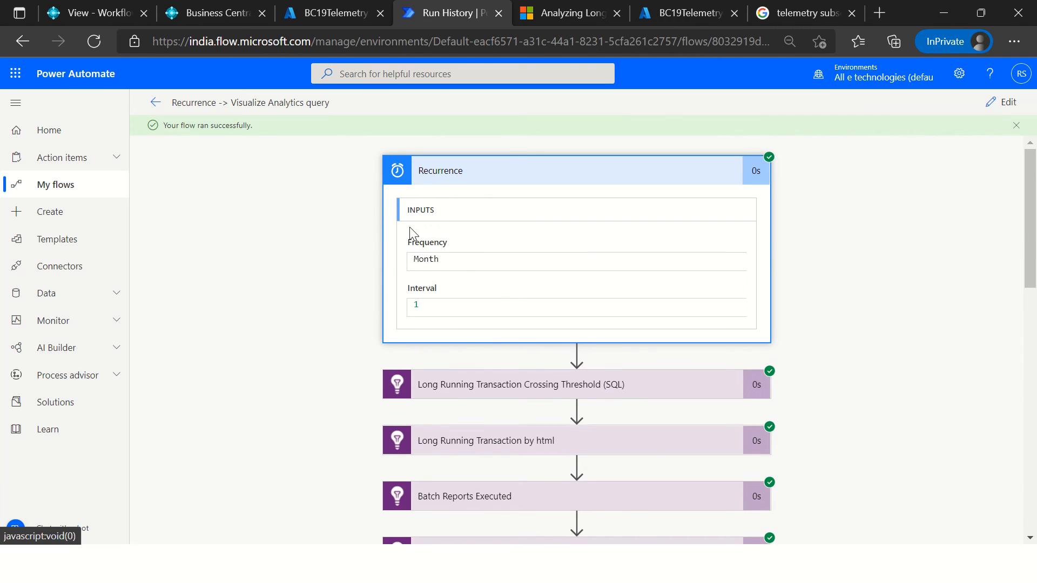
click(503, 176)
click(485, 182)
drag(448, 260, 317, 260)
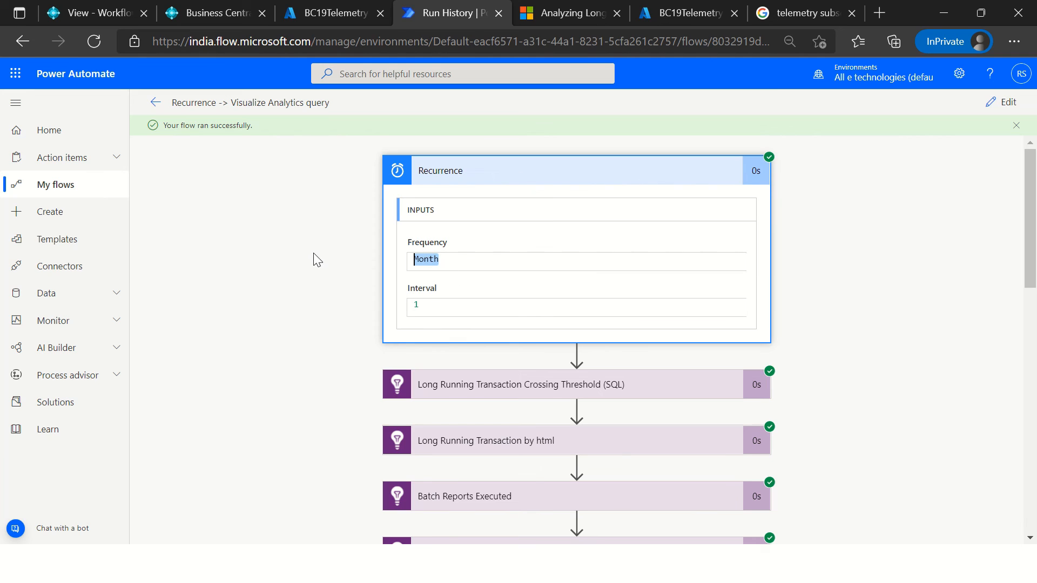
click(436, 303)
click(498, 174)
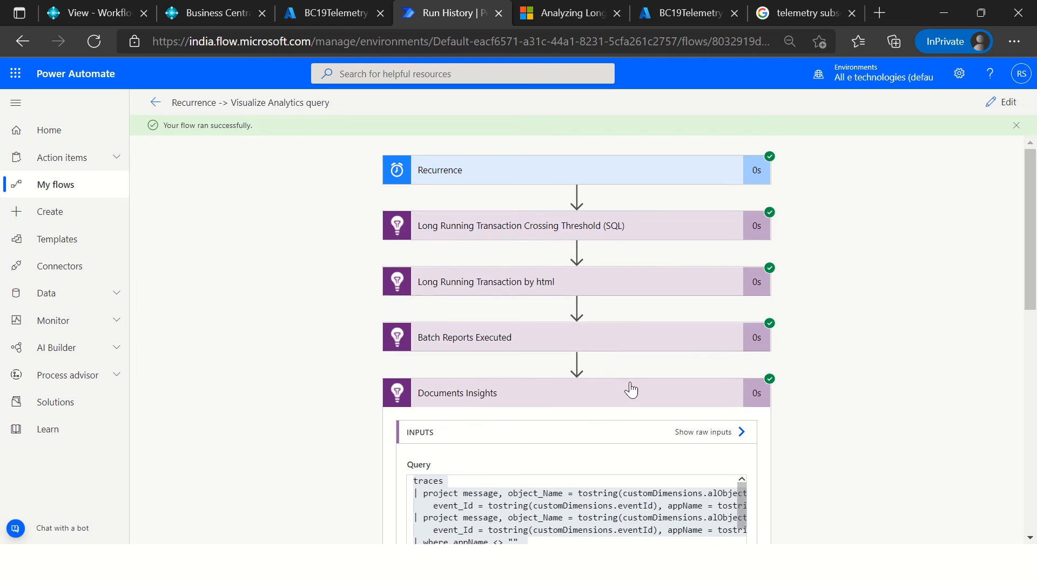
Step: Edit the flow and open the new connection form for the "Long Running Transaction Crossing Threshold (SQL)" action
click(532, 232)
click(1002, 102)
click(760, 204)
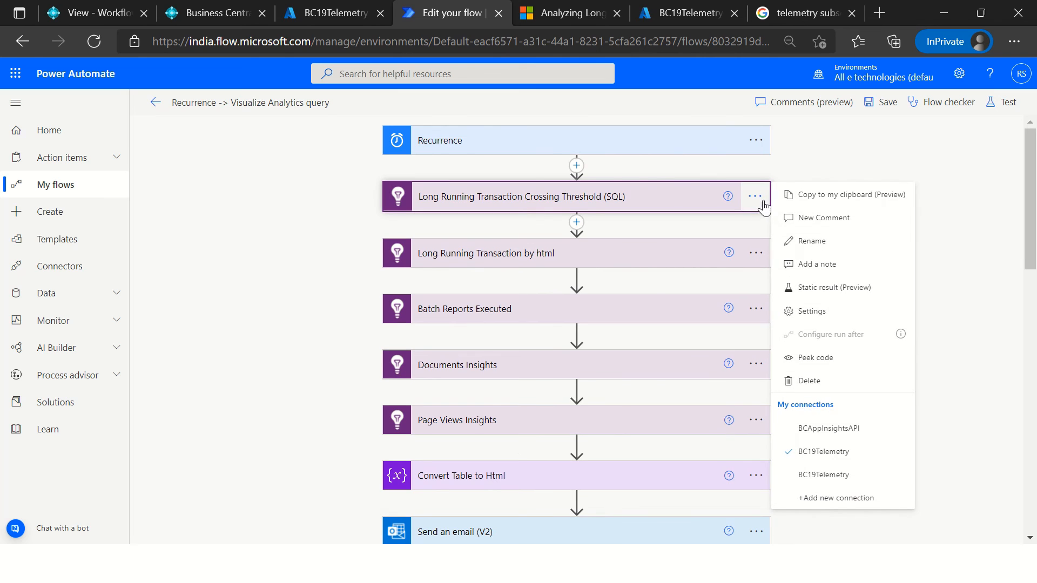
click(842, 498)
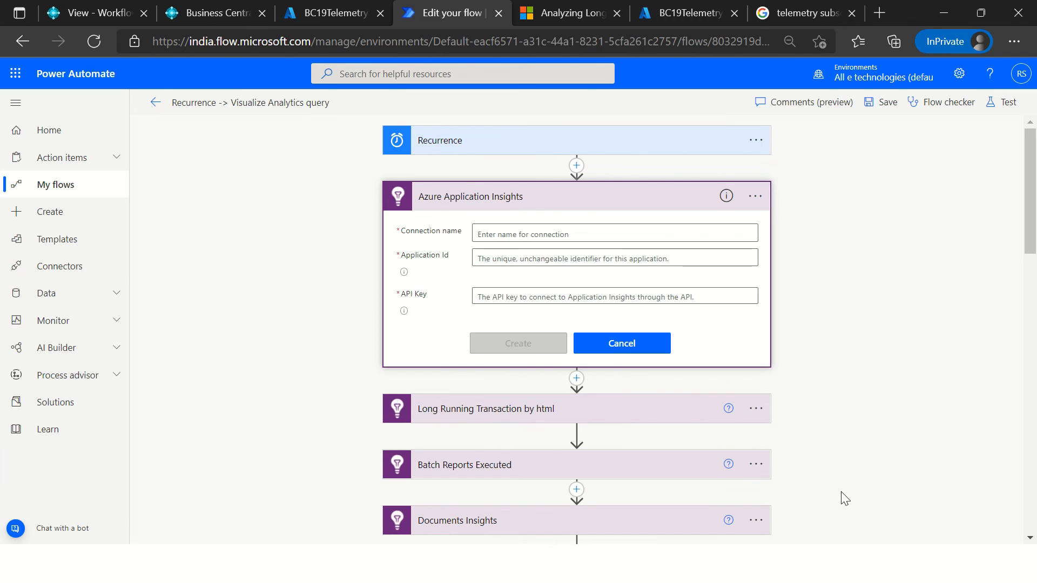
click(510, 232)
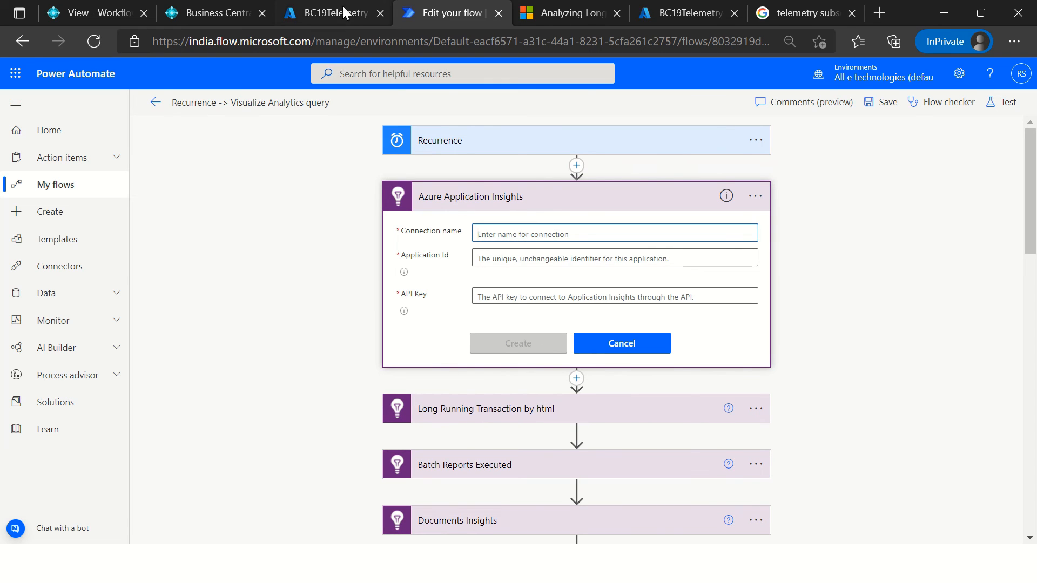
Step: Switch to the BC19Telemetry logs in the Azure portal and look through the Application Insights resource's menu entries
click(324, 13)
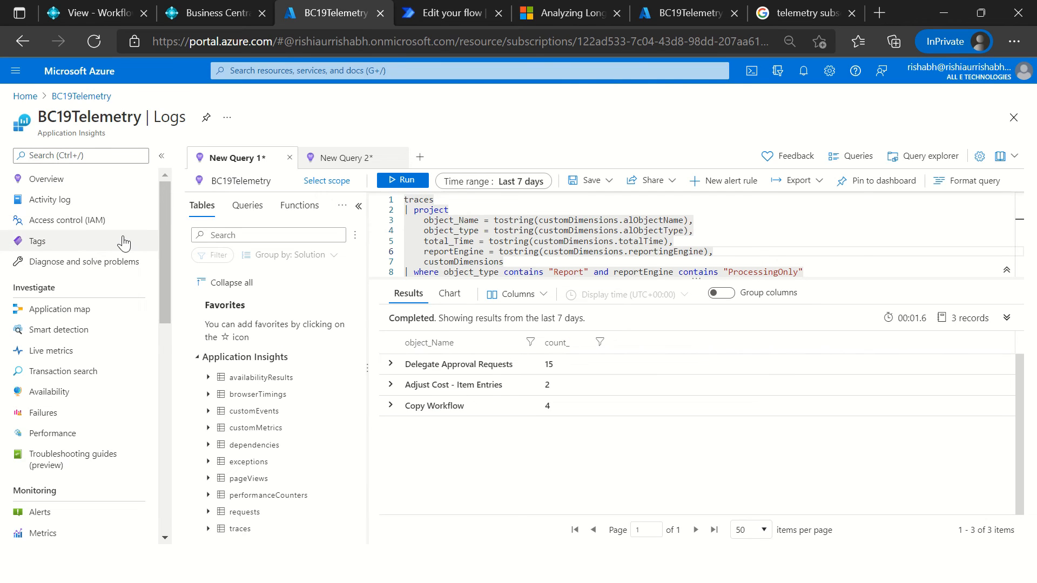
scroll(127, 458, down, 2)
scroll(126, 457, down, 8)
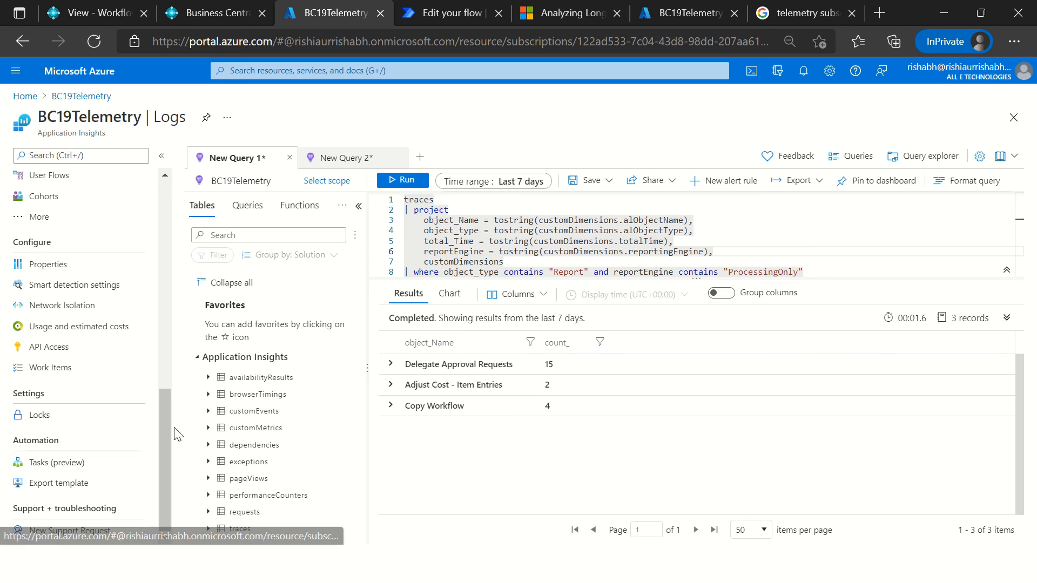
drag(167, 420, 199, 204)
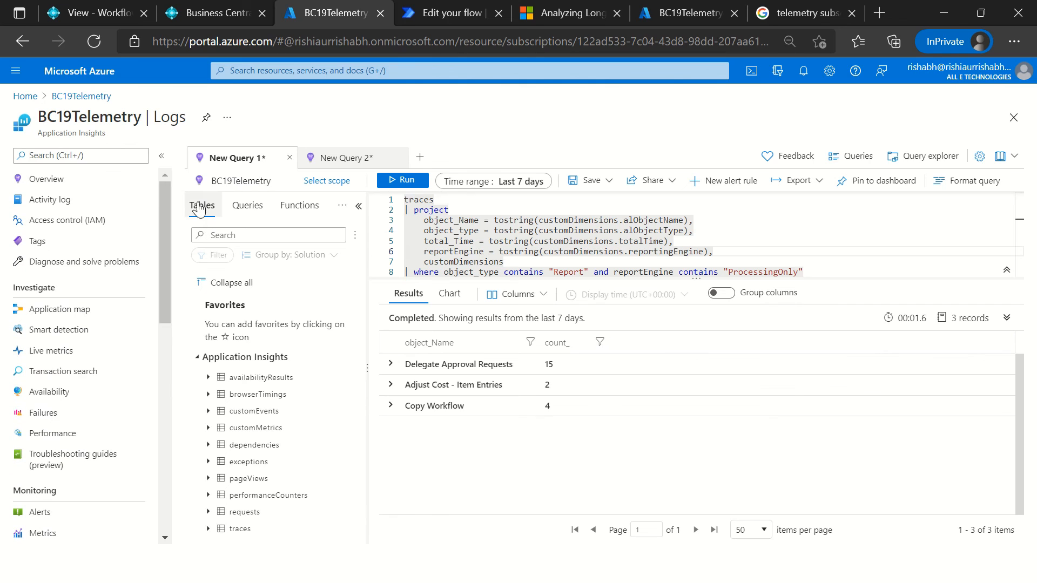
Step: Find the API Access page of BC19Telemetry by searching for "API", discard the unsaved query edits, and review the existing API key's details
click(100, 156)
text(API)
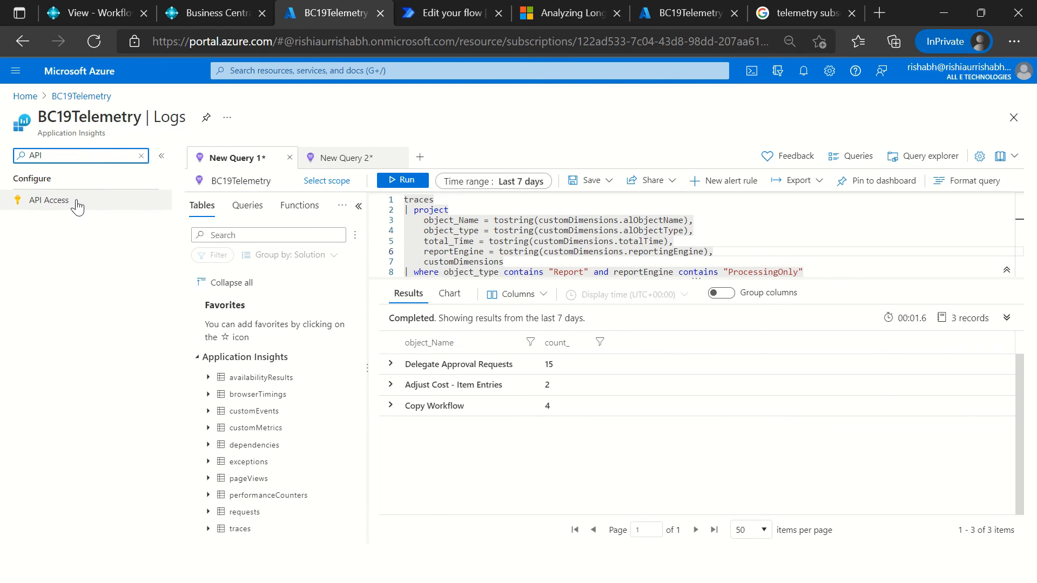
click(74, 207)
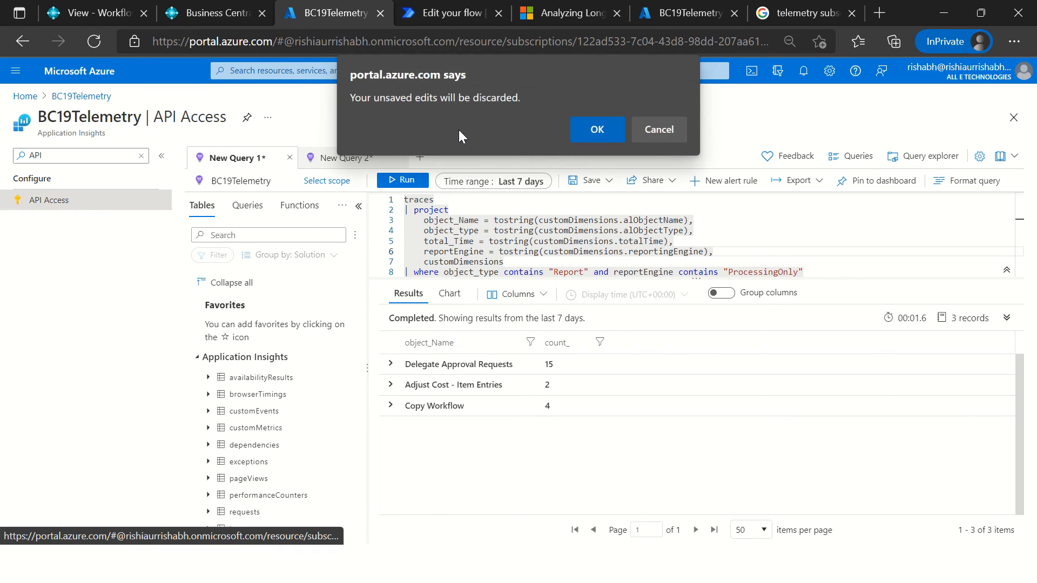
click(586, 126)
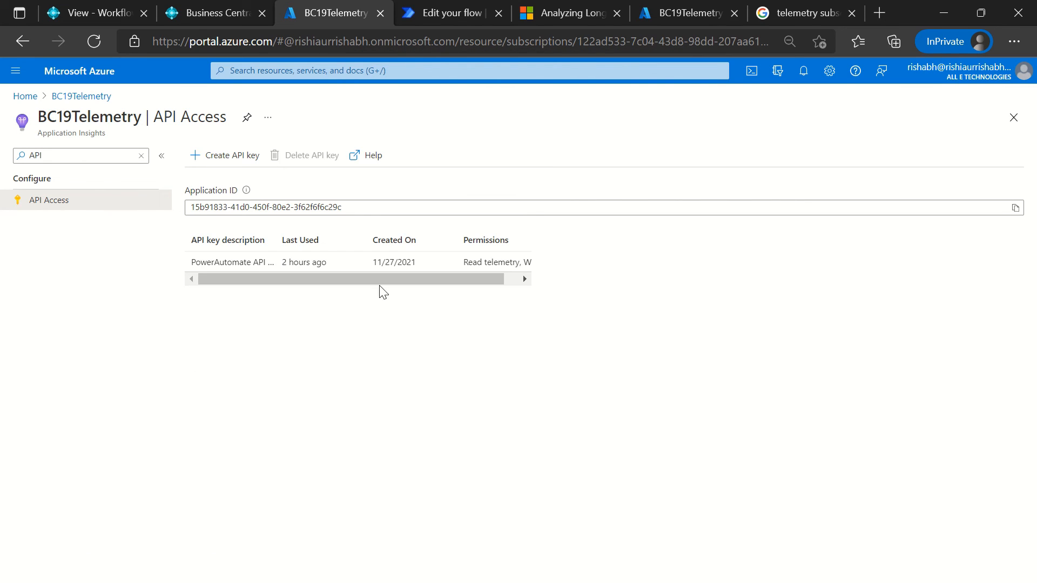
drag(391, 277, 469, 274)
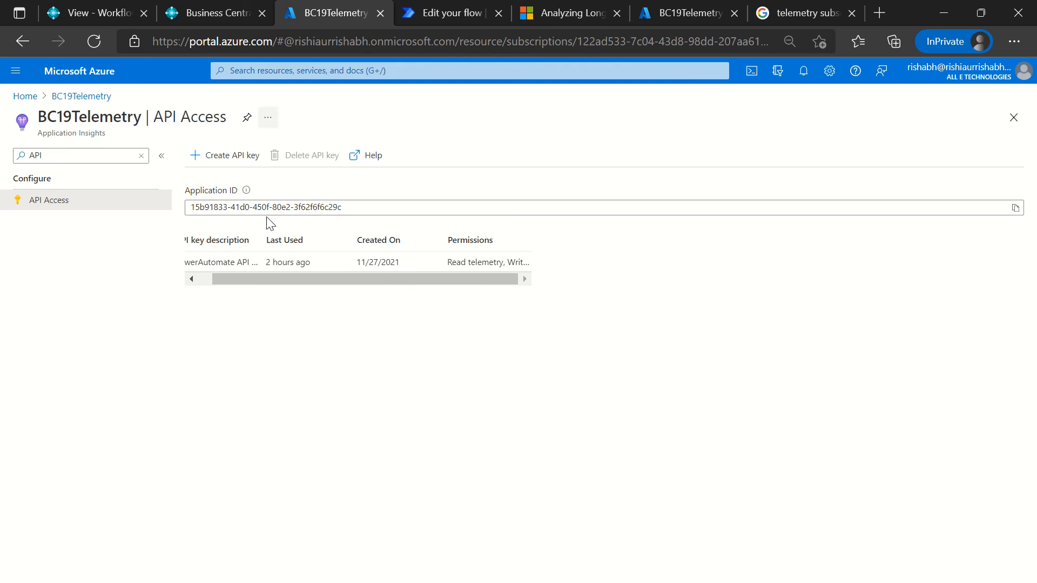
drag(64, 116, 69, 117)
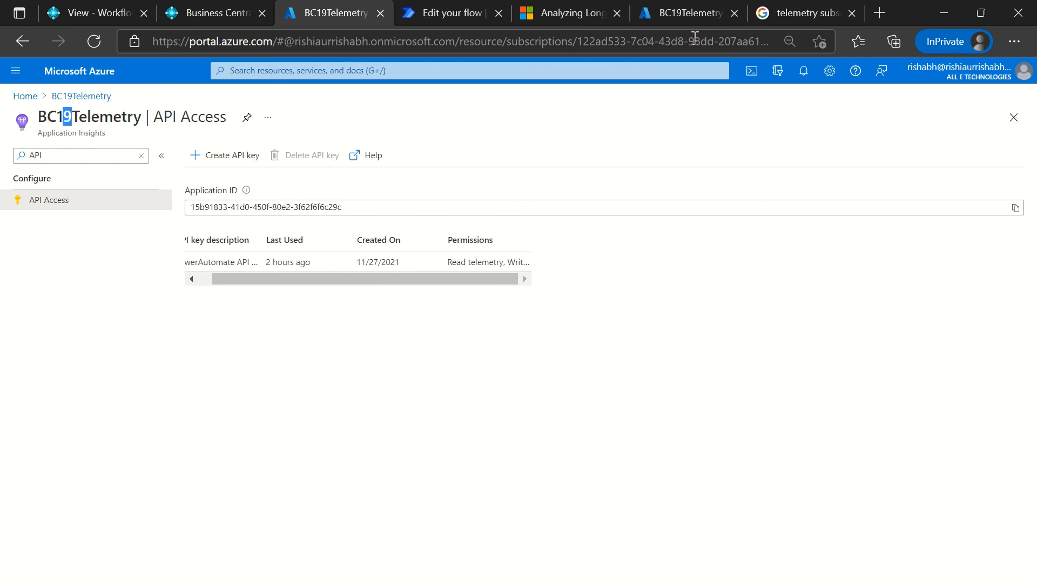
Step: Compare the Power Automate connection form's Application Id and API Key fields with the Application ID on the Azure API Access page
click(438, 14)
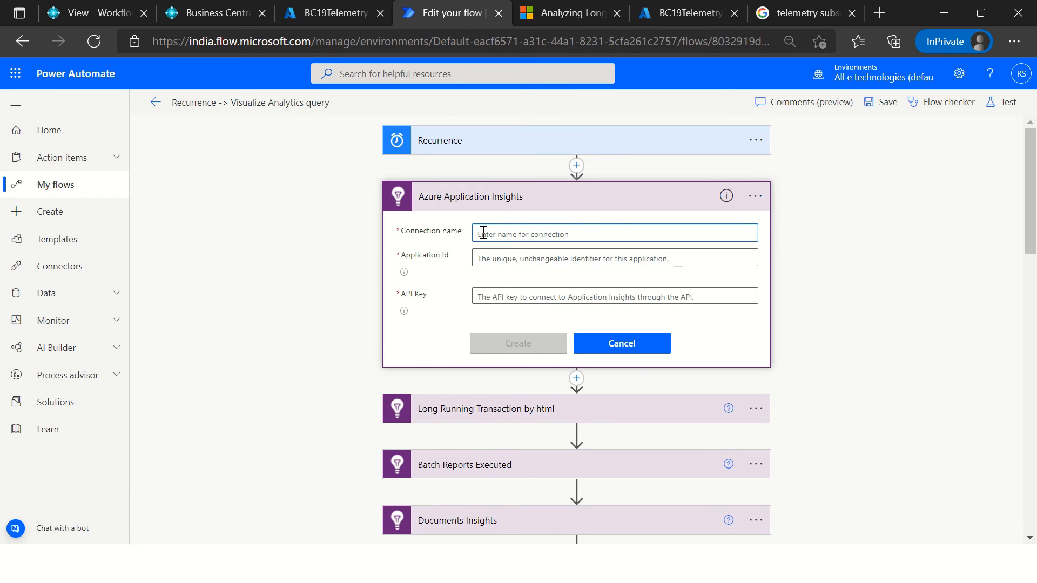
click(480, 260)
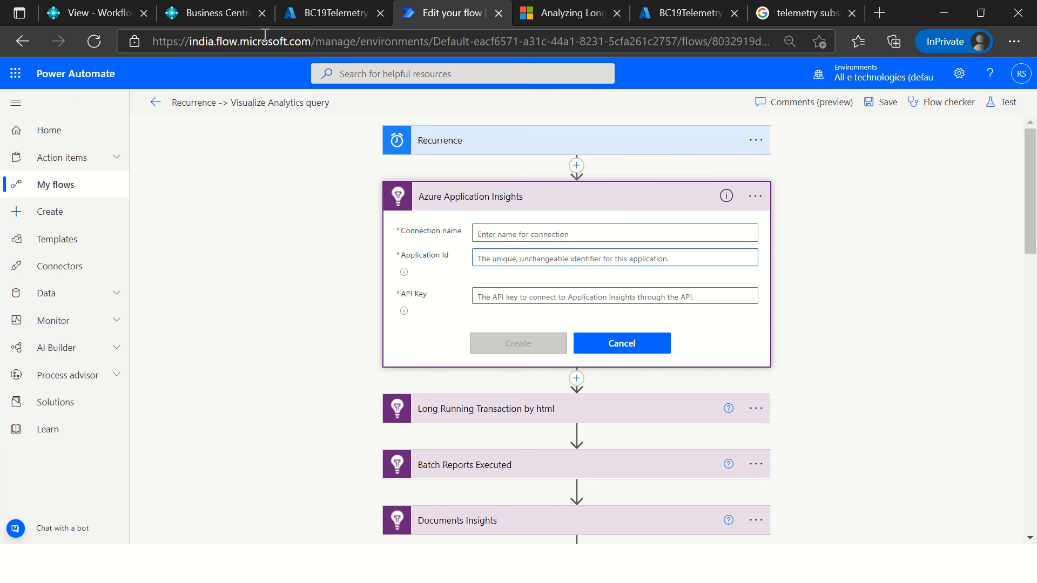
click(311, 15)
click(365, 215)
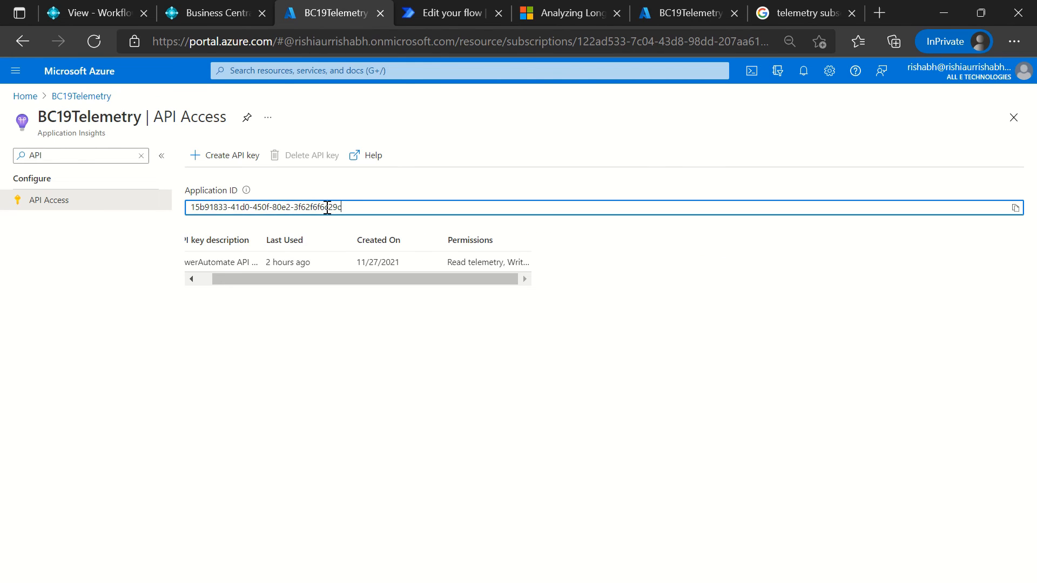
click(459, 15)
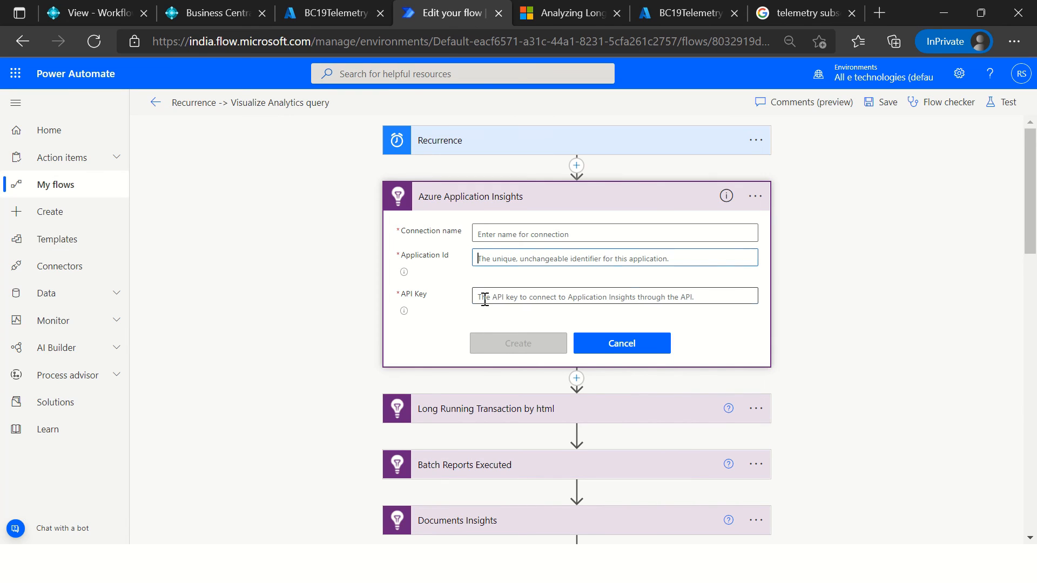
Step: Look at the Create API key form in the Azure portal, close it without generating a key, and return to the API key list
click(331, 11)
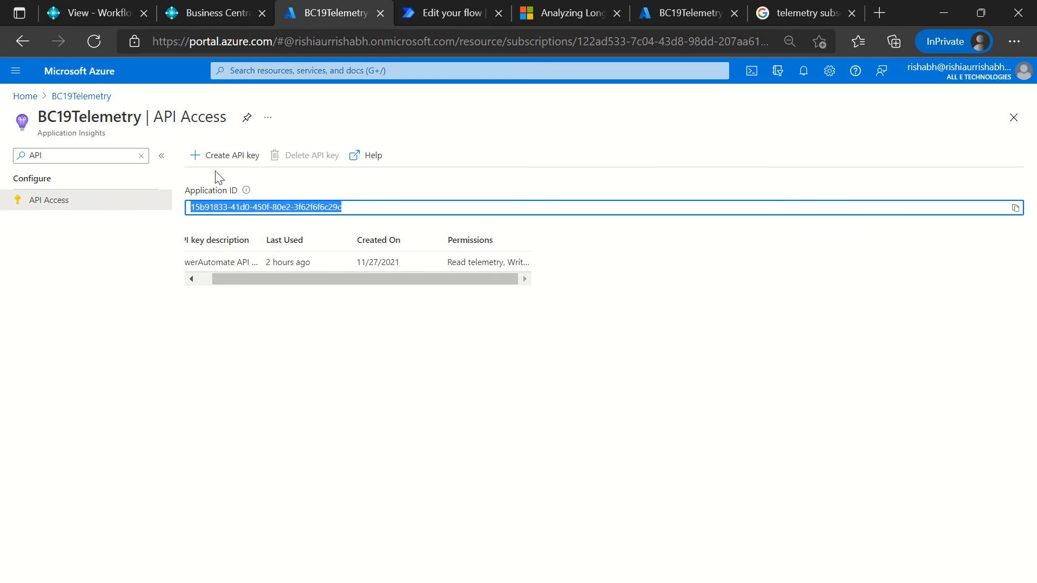
click(225, 158)
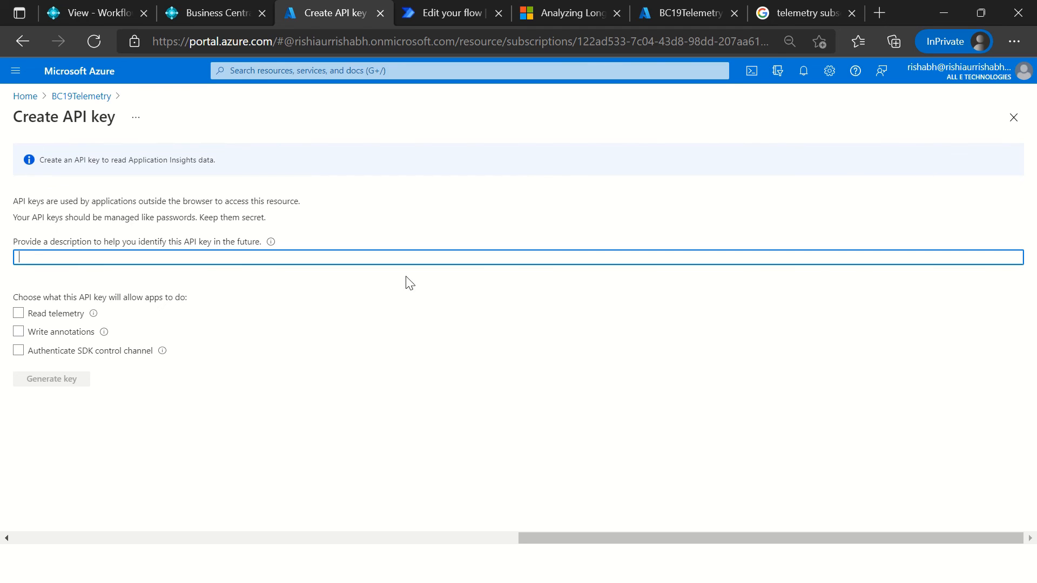
click(1014, 118)
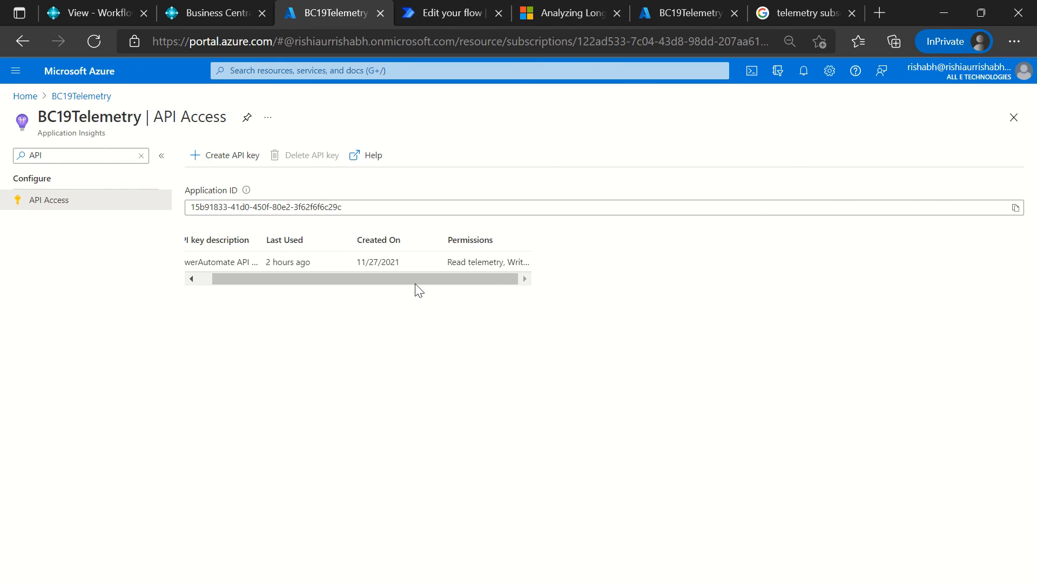
drag(477, 280, 341, 285)
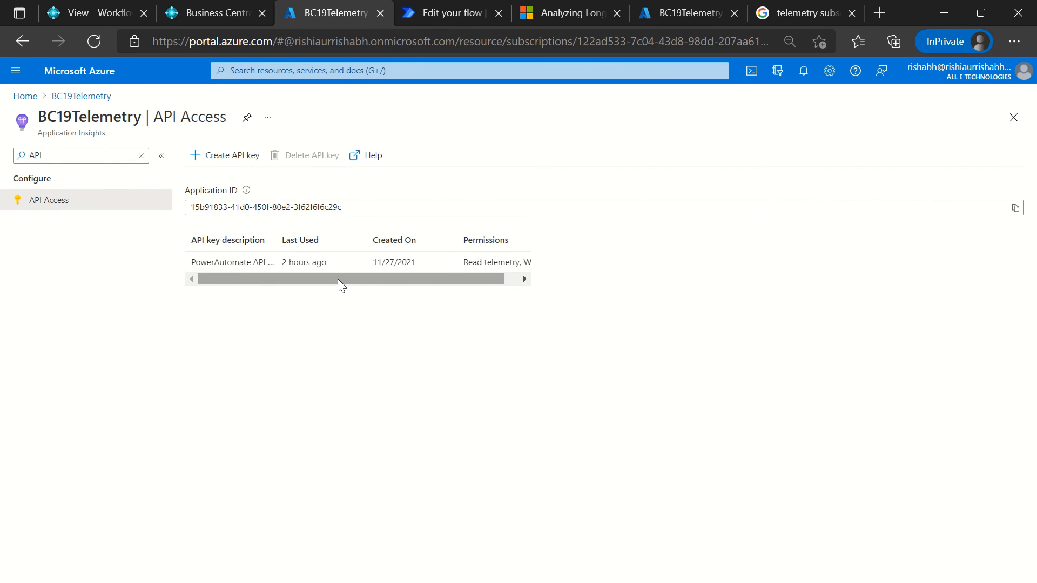
Step: Return to the Power Automate flow, cancel the new connection form, and review the "Long Running Transaction Crossing Threshold (SQL)" action's query and settings
click(449, 16)
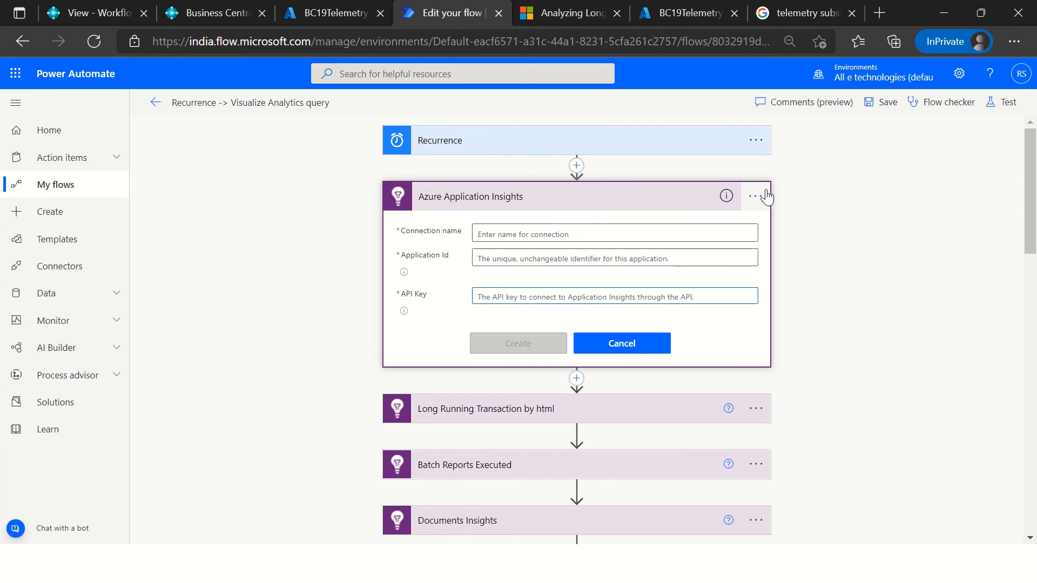
click(659, 351)
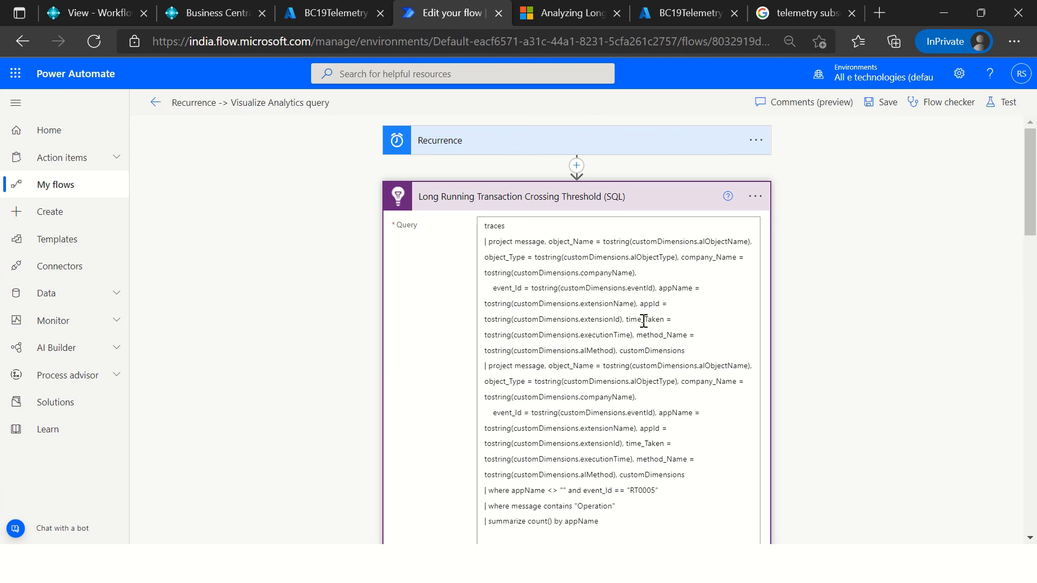
scroll(671, 316, down, 5)
scroll(637, 284, up, 4)
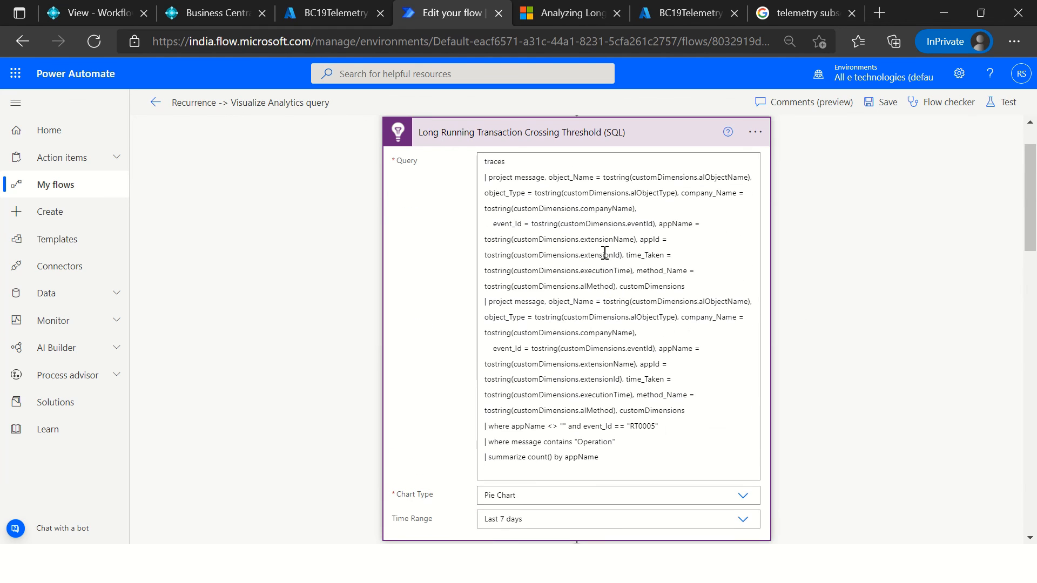
scroll(718, 184, up, 1)
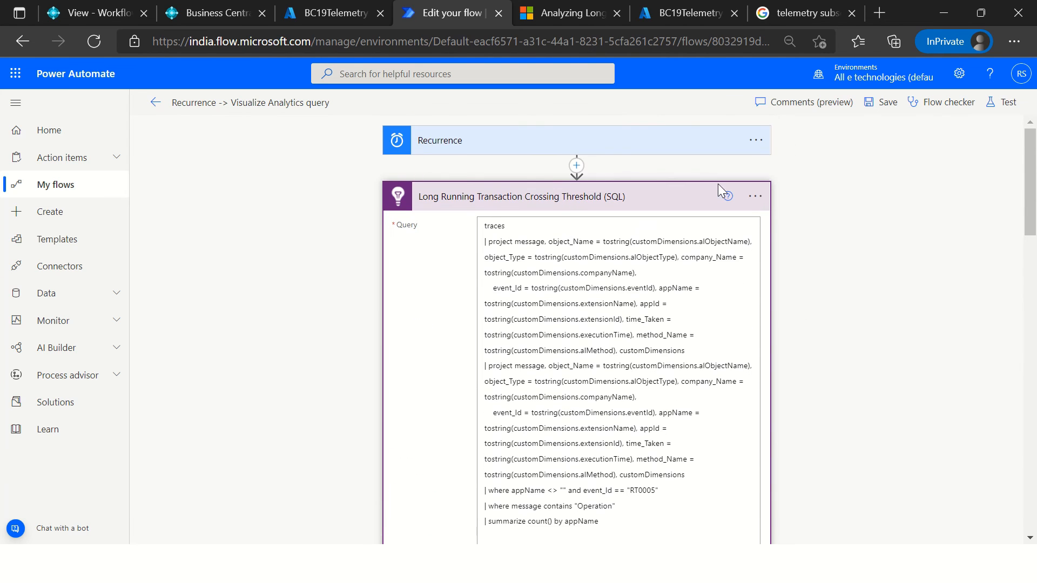
Step: Add an Azure Application Insights "Run Analytics query" action directly after the Recurrence trigger and look at its Query and Time Range fields
click(577, 167)
click(568, 186)
click(558, 231)
text(a)
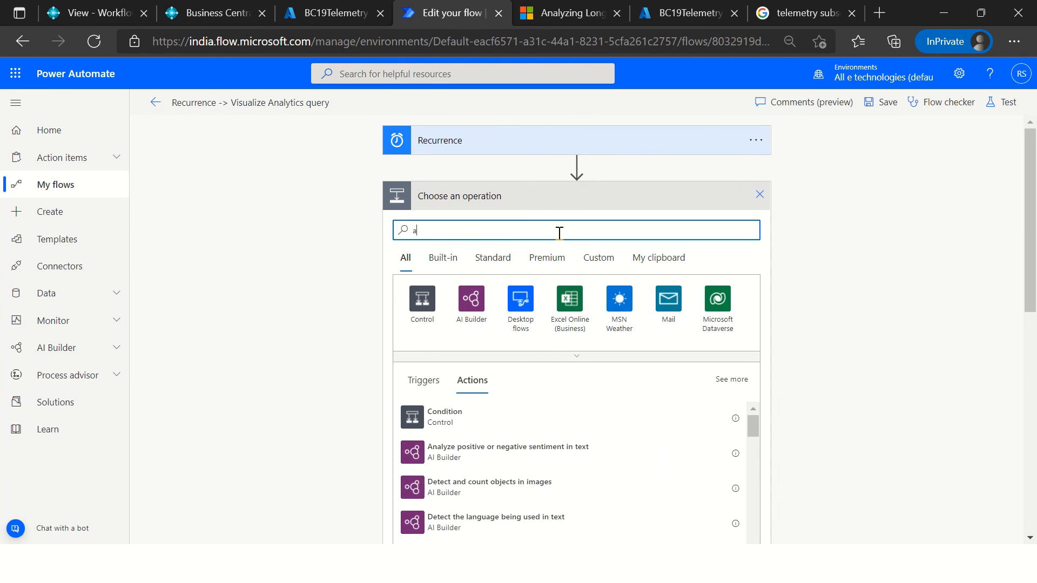
text(pplication )
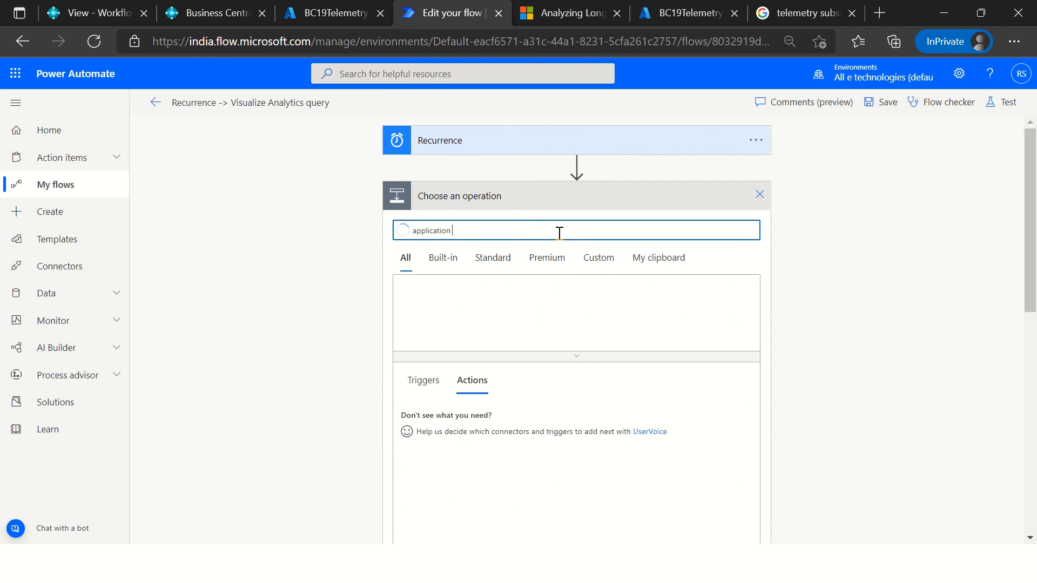
text(insights)
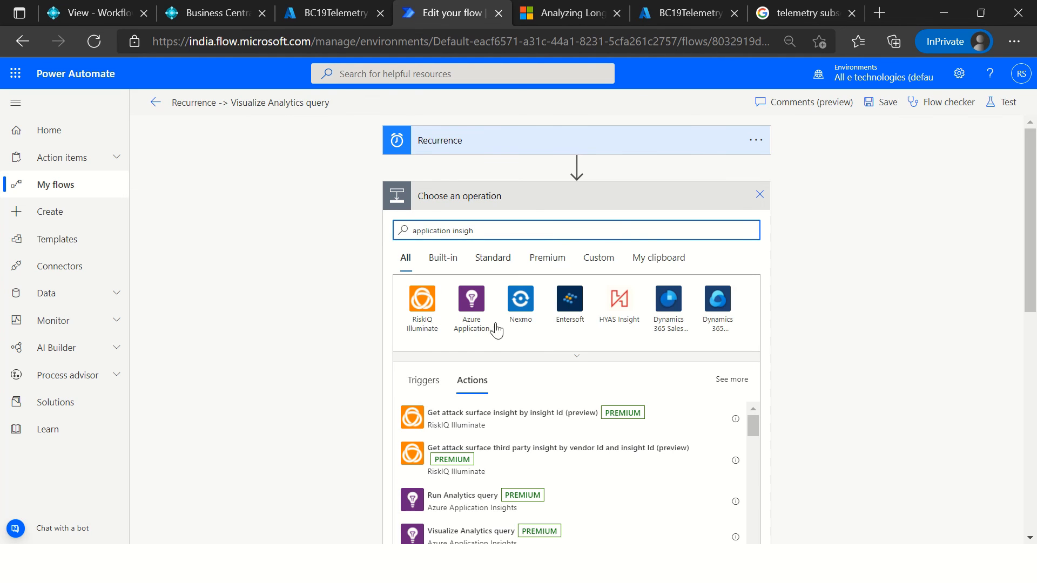
click(474, 324)
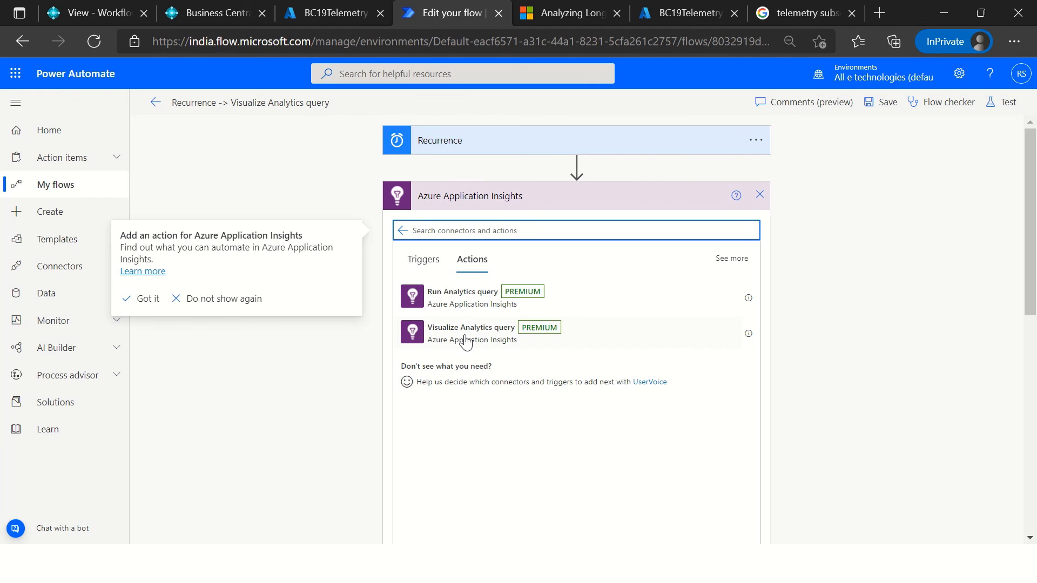
click(457, 306)
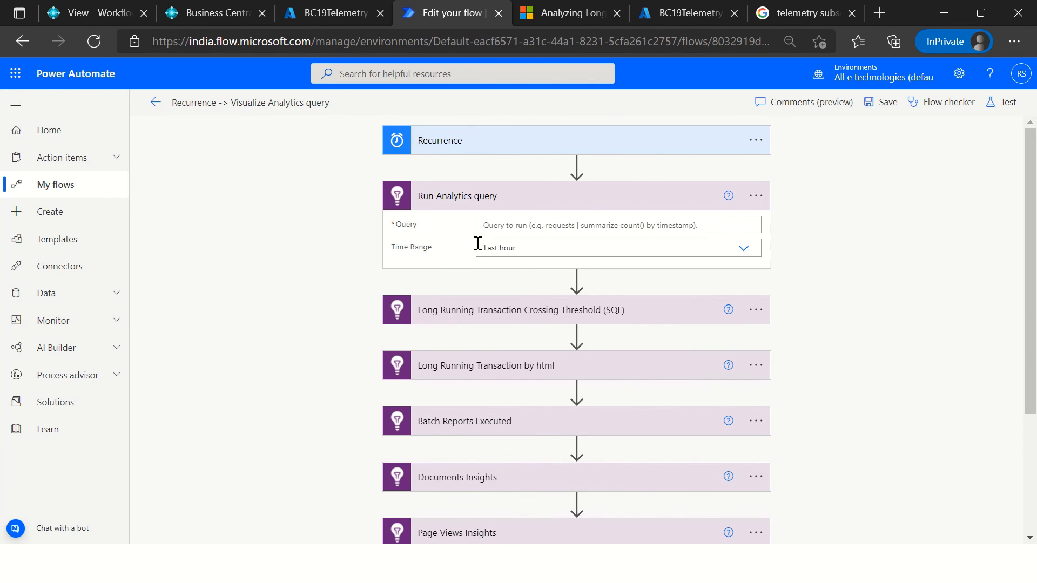
click(528, 227)
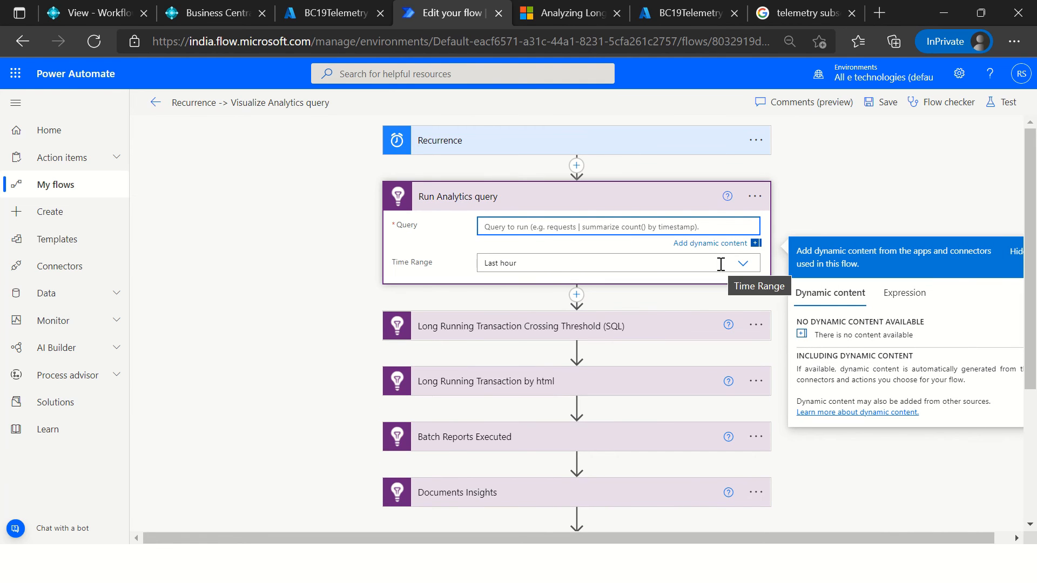
Step: Delete the "Run Analytics query" action from the flow and confirm the deletion
click(749, 206)
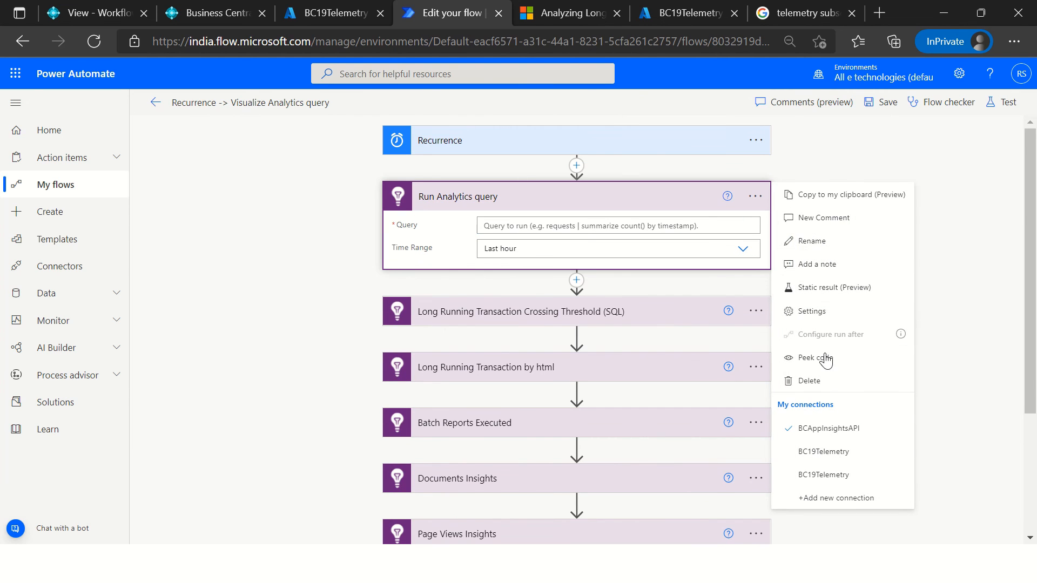
click(810, 381)
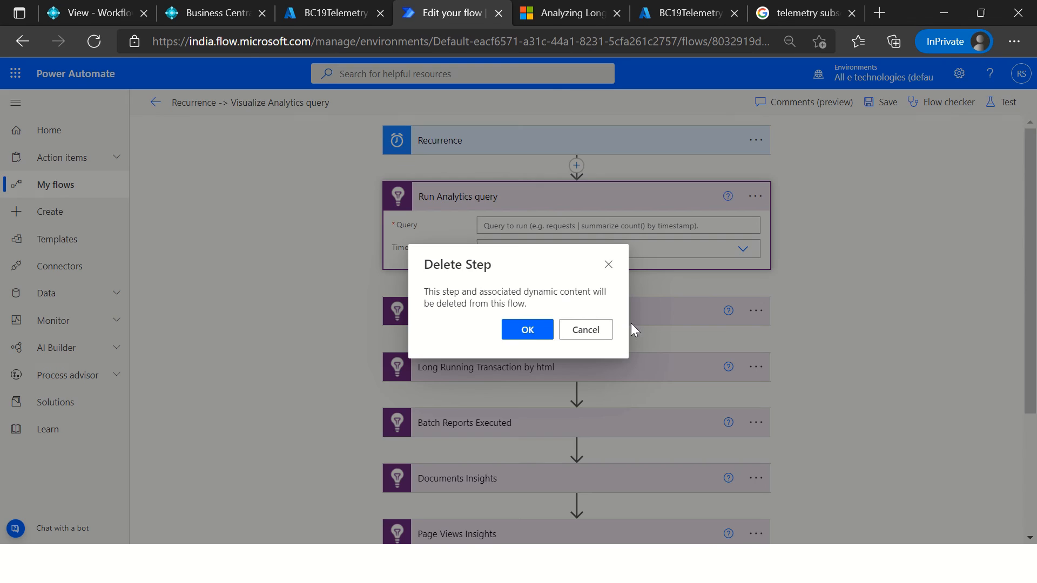
click(547, 330)
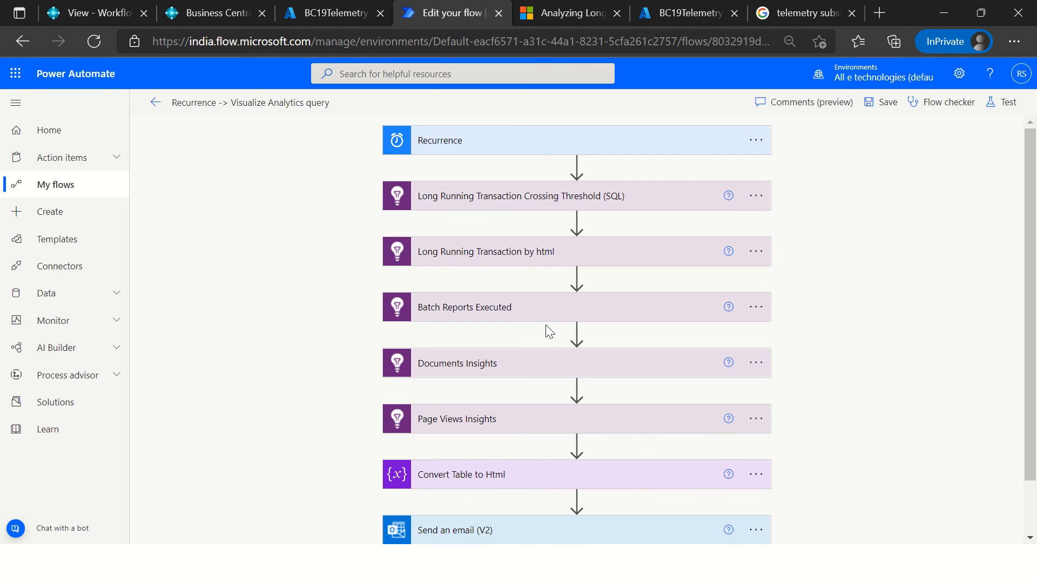
Step: Examine the query, Chart Type options and Time Range options of the "Long Running Transaction Crossing Threshold (SQL)" action without changing them
click(600, 201)
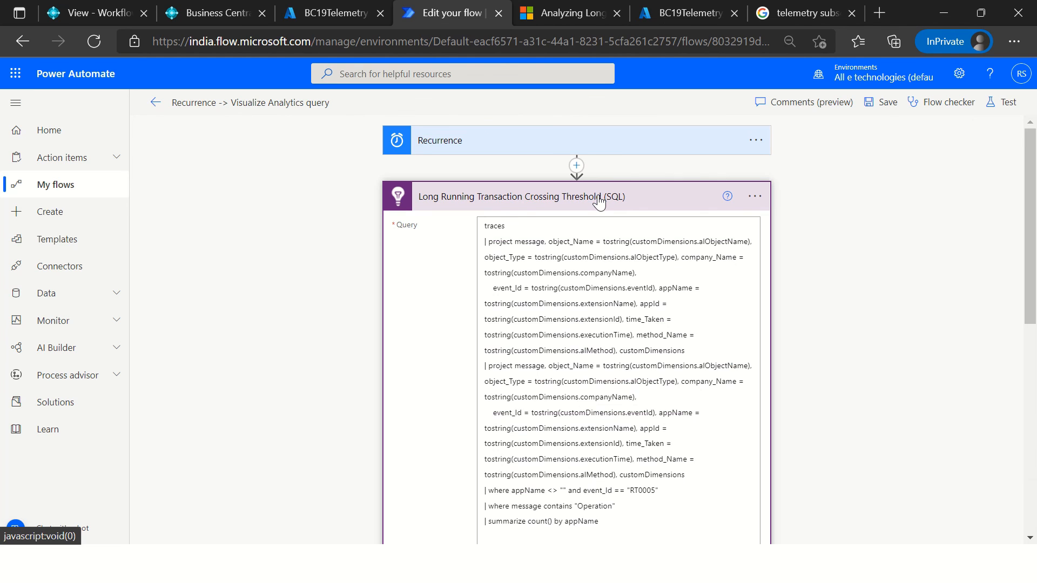
click(518, 227)
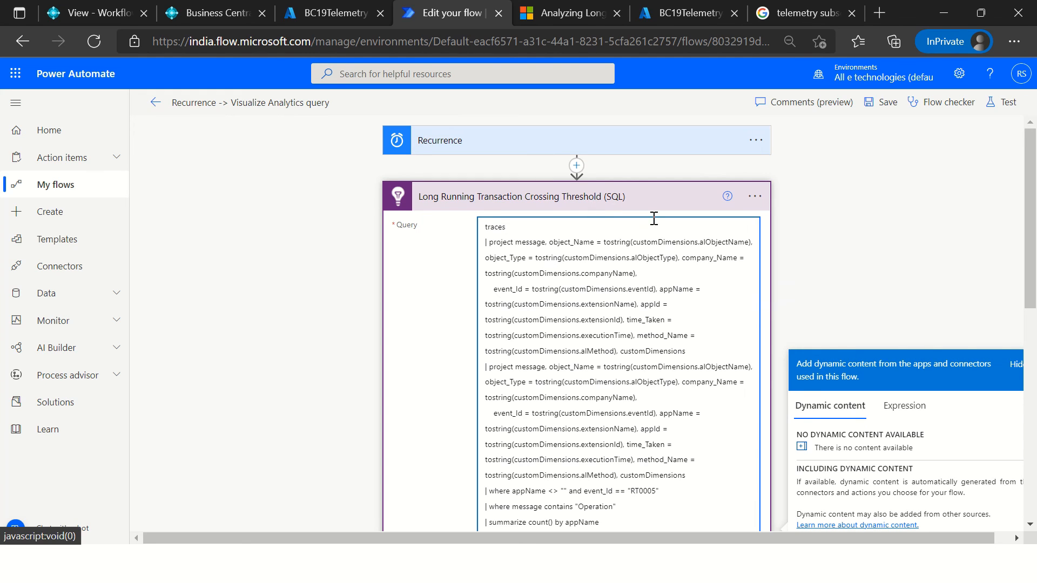
scroll(702, 275, down, 7)
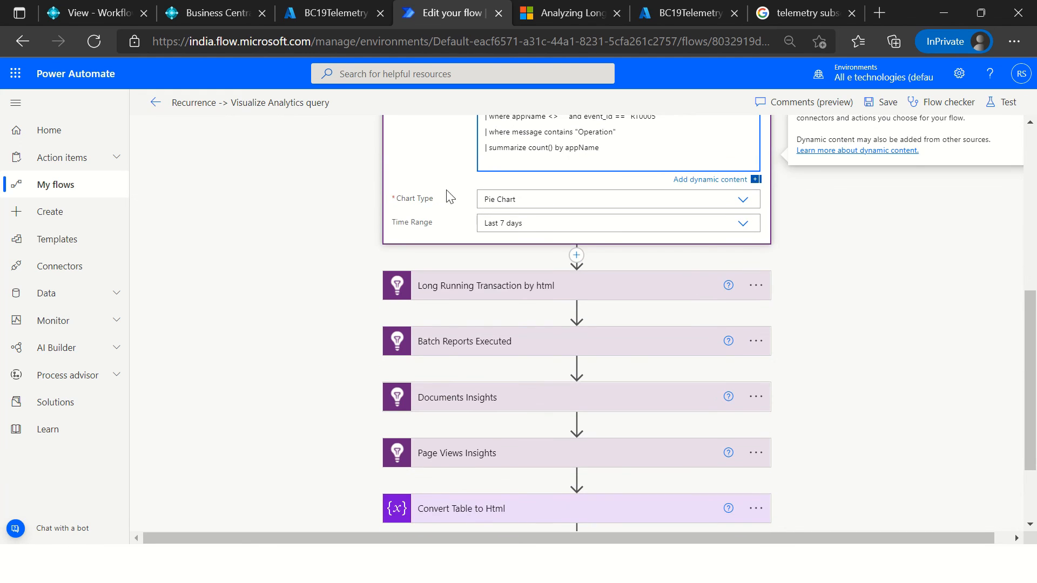
click(527, 201)
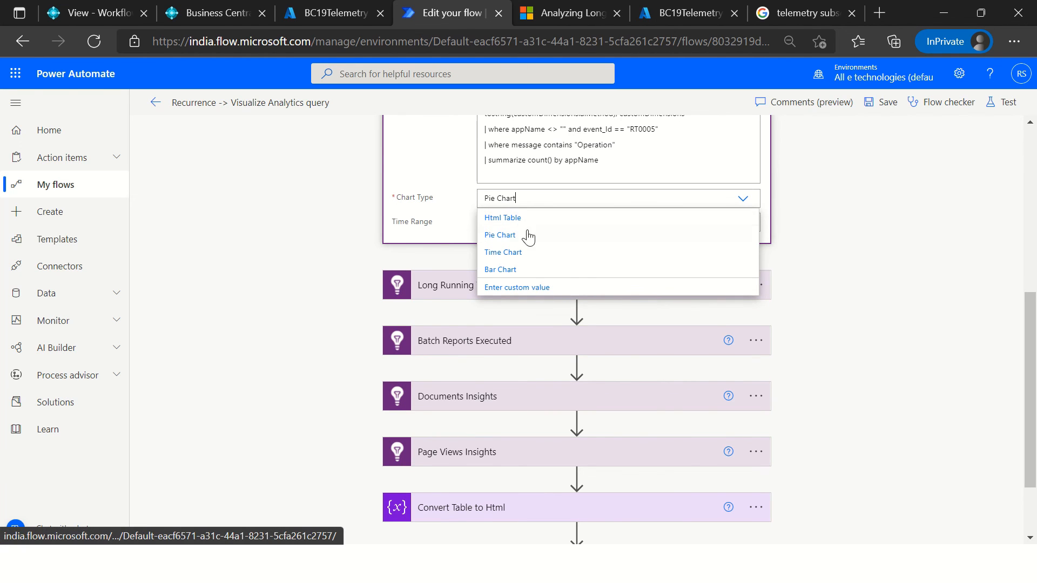
click(303, 210)
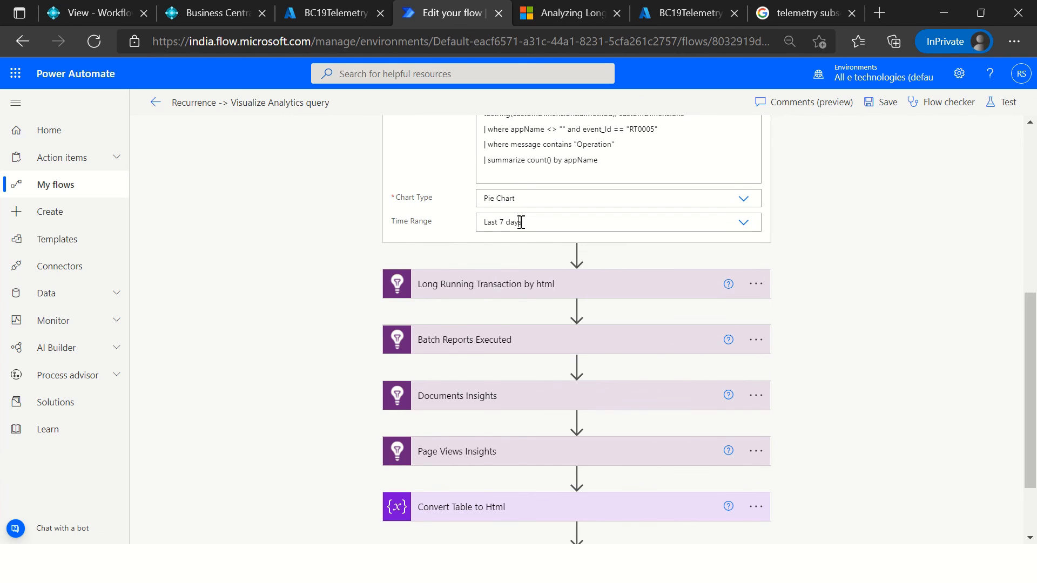
click(520, 222)
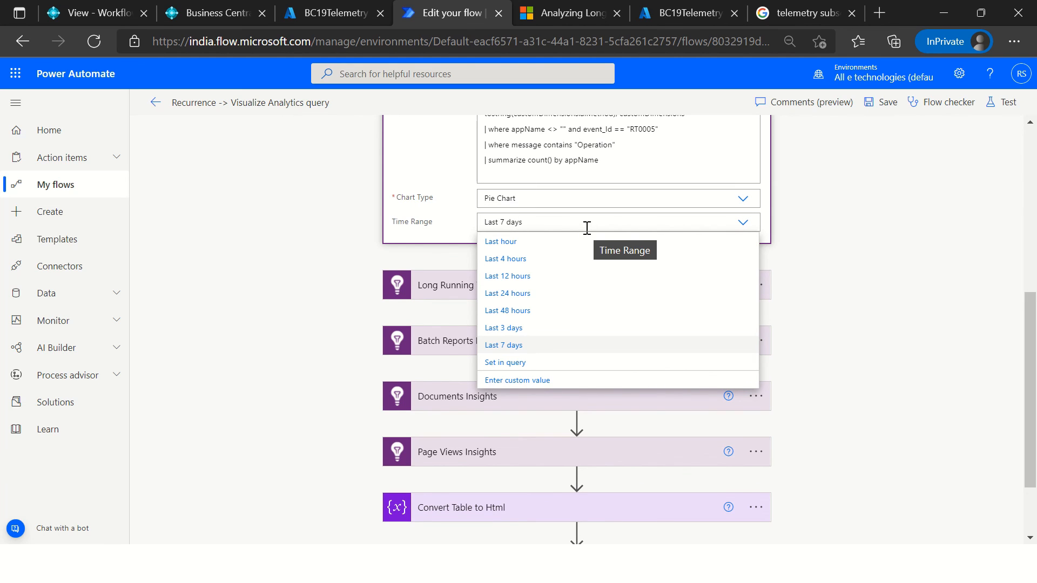
click(312, 226)
Step: Collapse the "Long Running Transaction Crossing Threshold (SQL)" action and expand "Long Running Transaction by html" to view its query
click(551, 286)
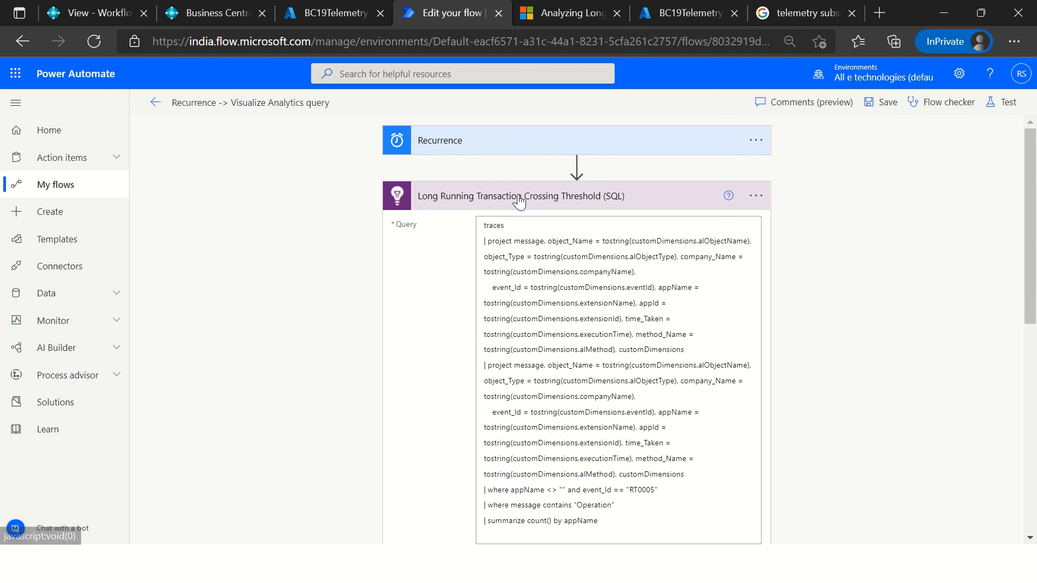
click(518, 201)
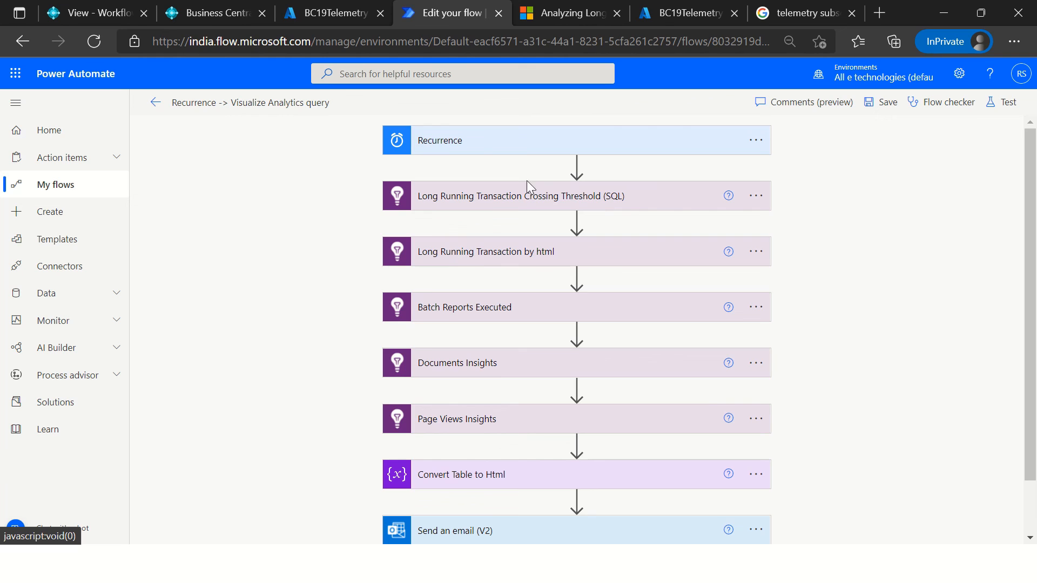
click(455, 262)
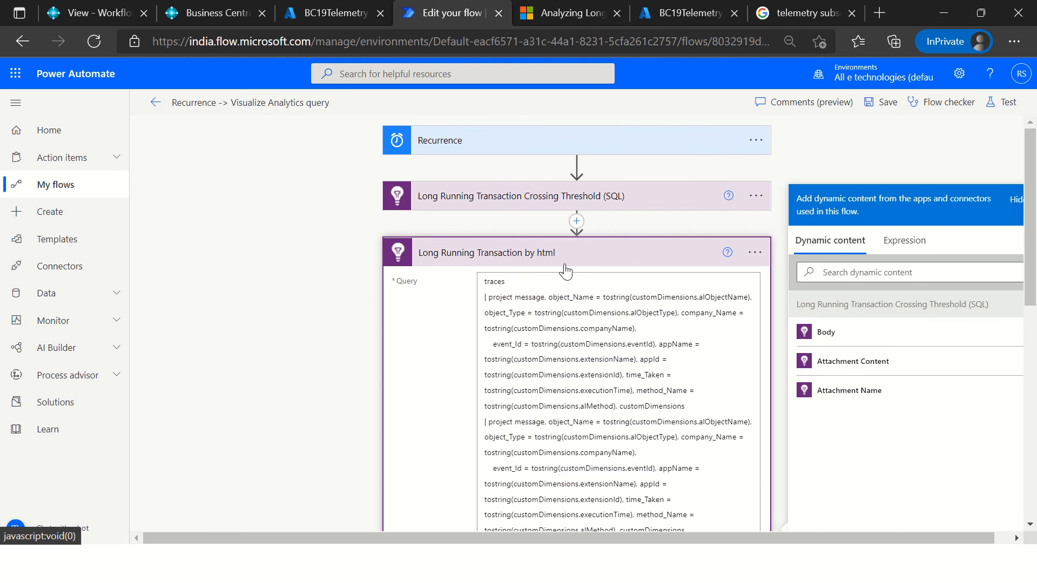
Step: Check the query, Chart Type and Time Range of the "Long Running Transaction by html" action and collapse it
scroll(566, 276, down, 4)
scroll(566, 275, down, 2)
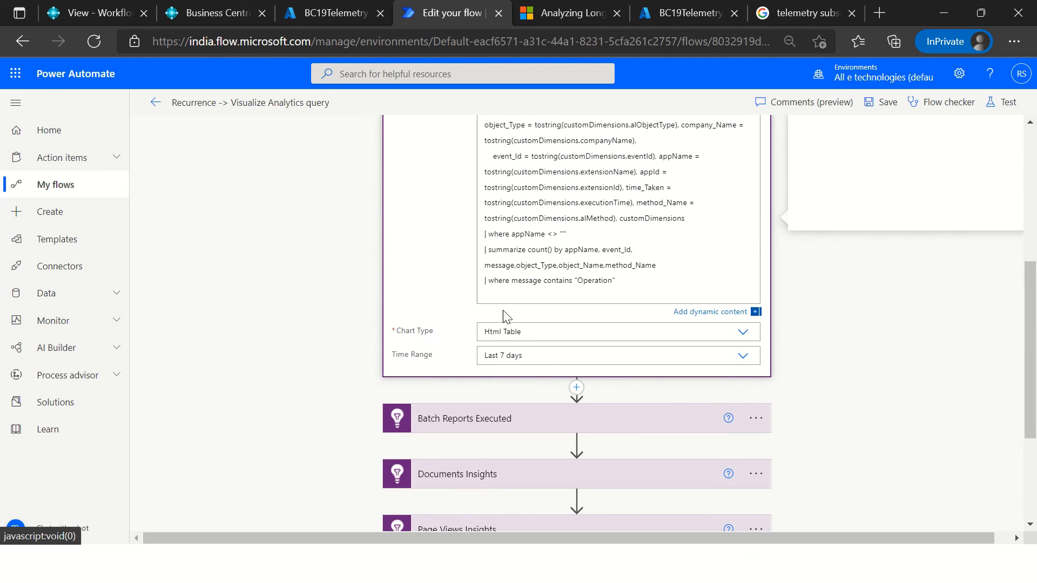
click(525, 335)
scroll(562, 276, up, 4)
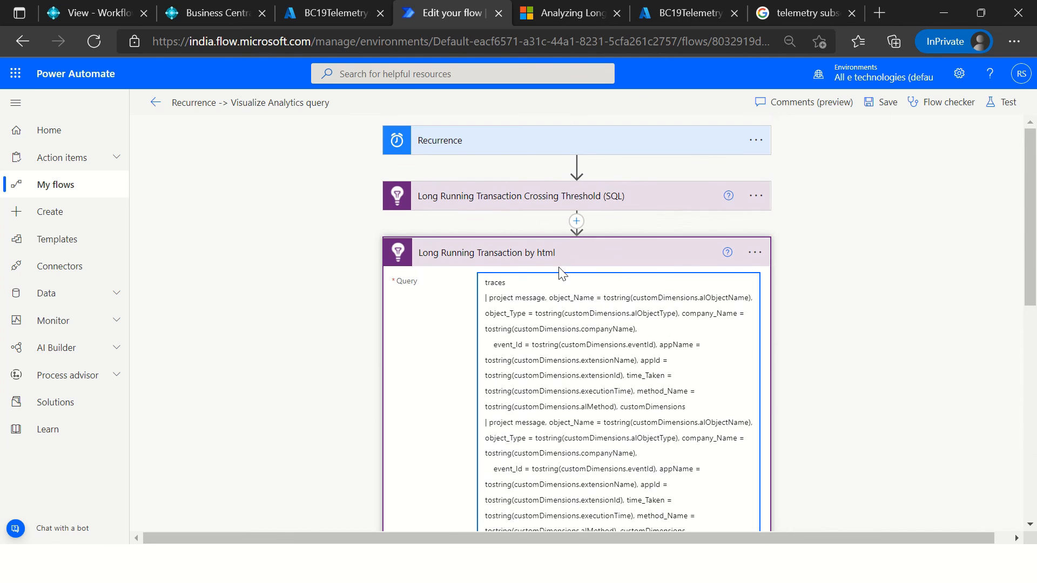
click(557, 260)
Step: Expand "Convert Table to Html" and "Send an email (V2)" to examine the TableHtml variable and the HTML email body
scroll(465, 335, down, 1)
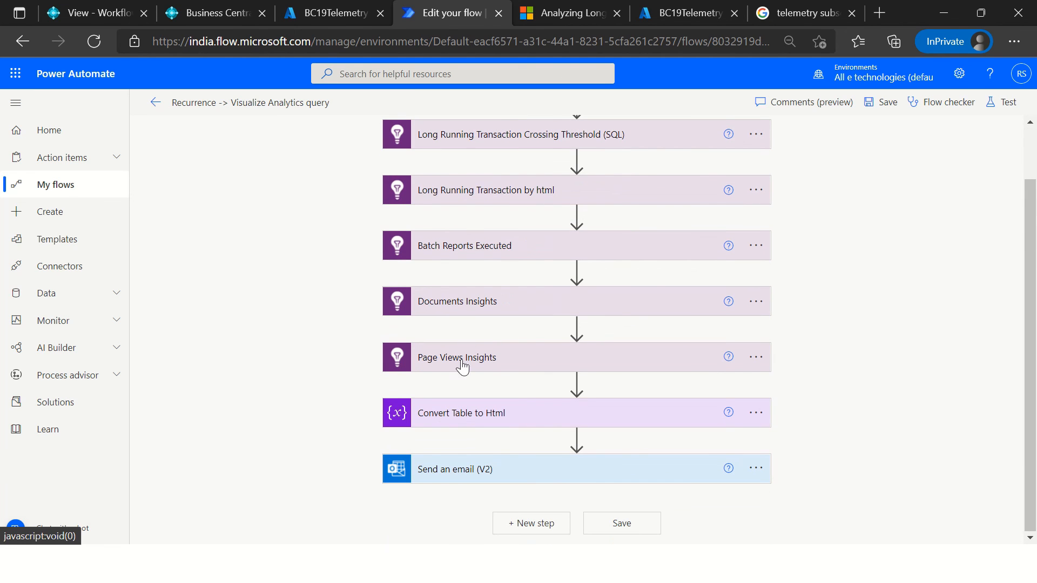
click(471, 414)
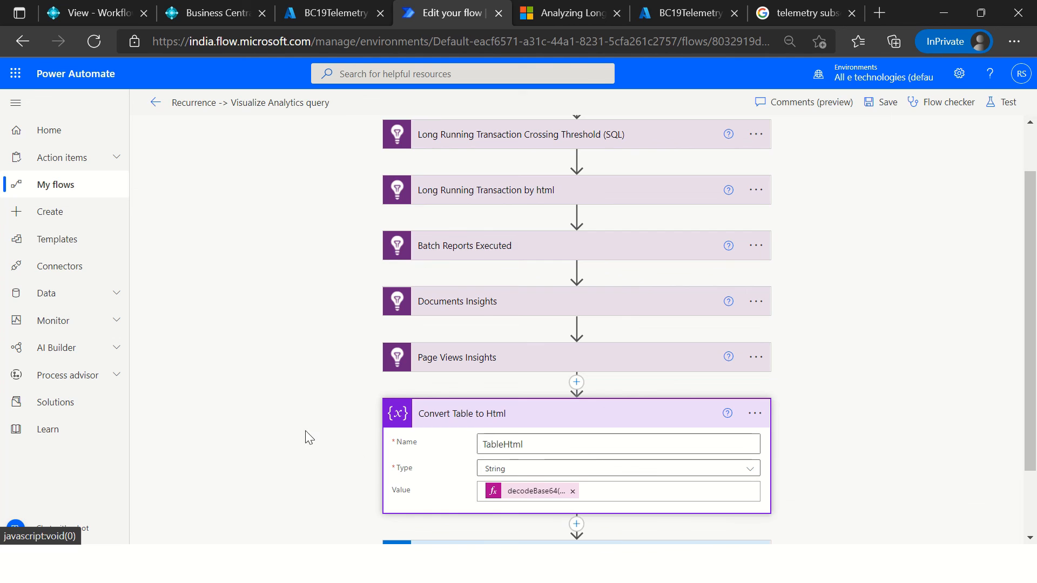
scroll(305, 430, down, 2)
click(524, 478)
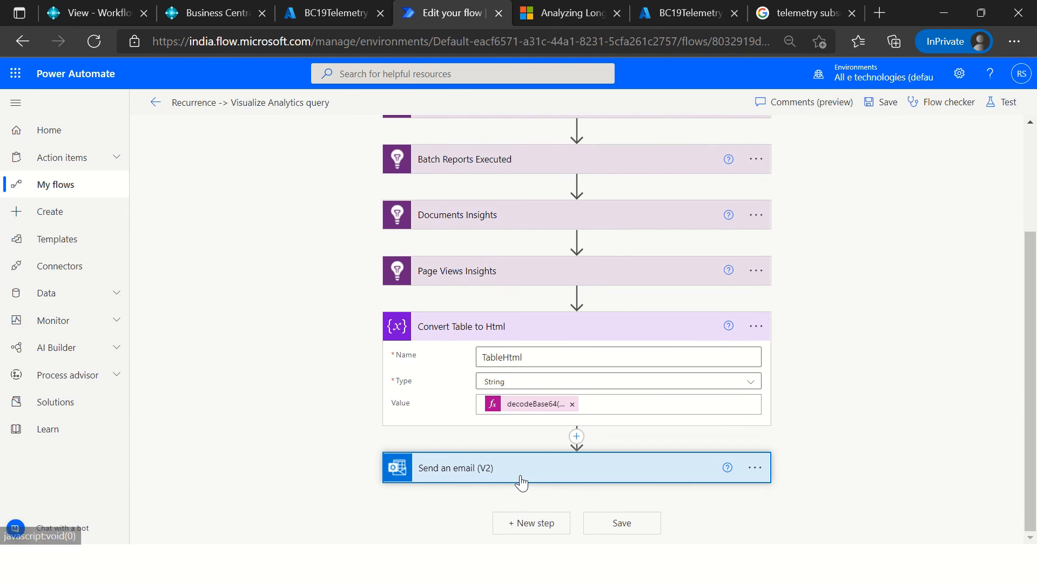
scroll(765, 473, down, 7)
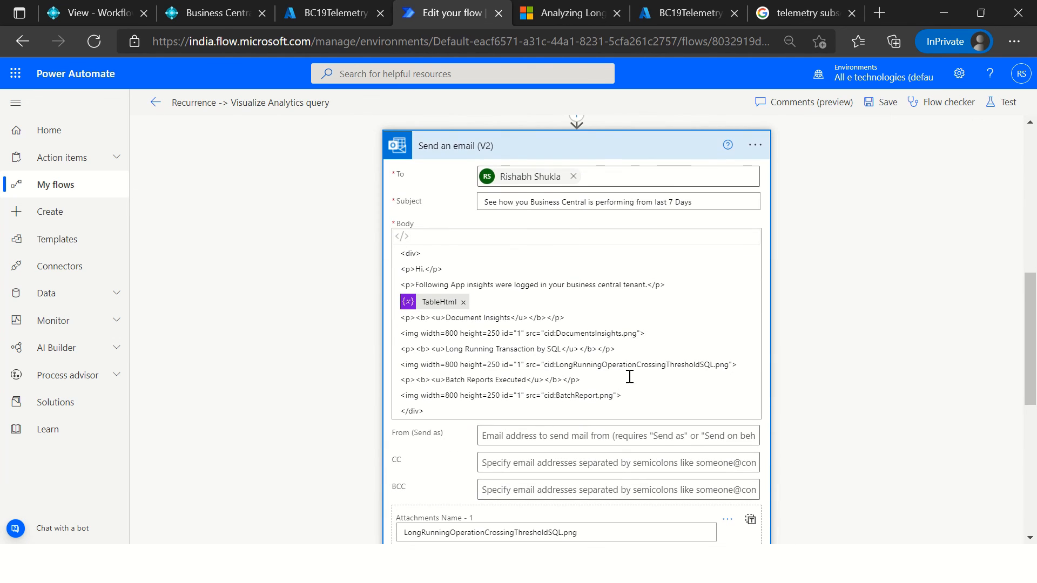
click(603, 334)
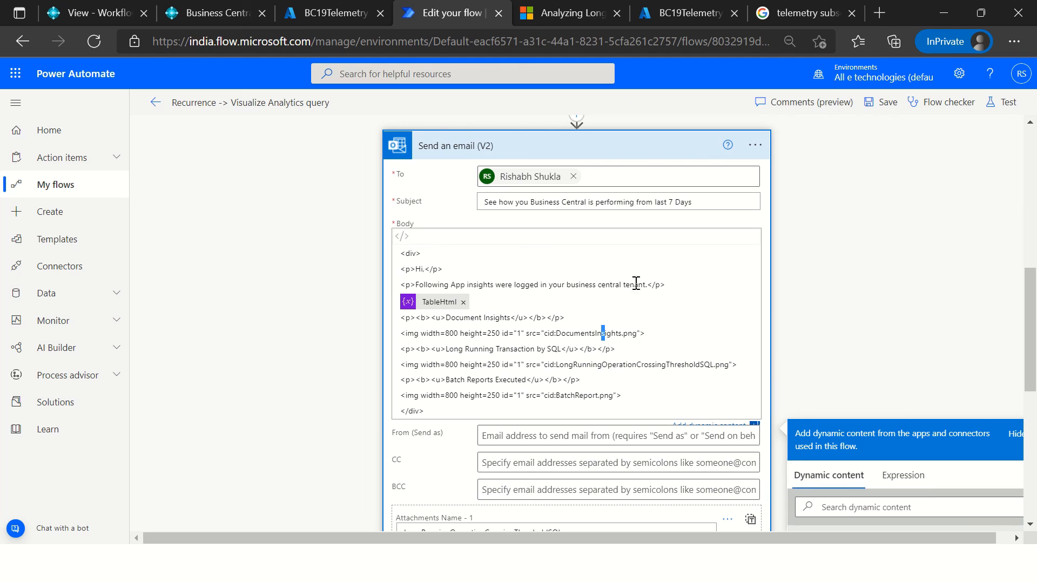
click(463, 269)
scroll(548, 289, up, 4)
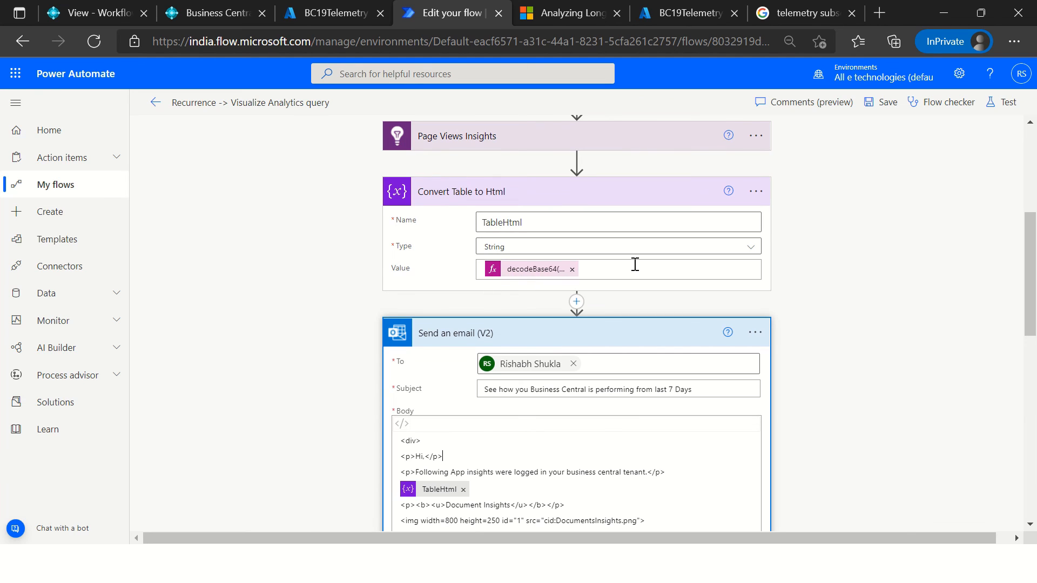
Step: Reopen the "Long Running Transaction by html" action to review its query and HTML table output setting, and collapse it again
scroll(636, 266, up, 5)
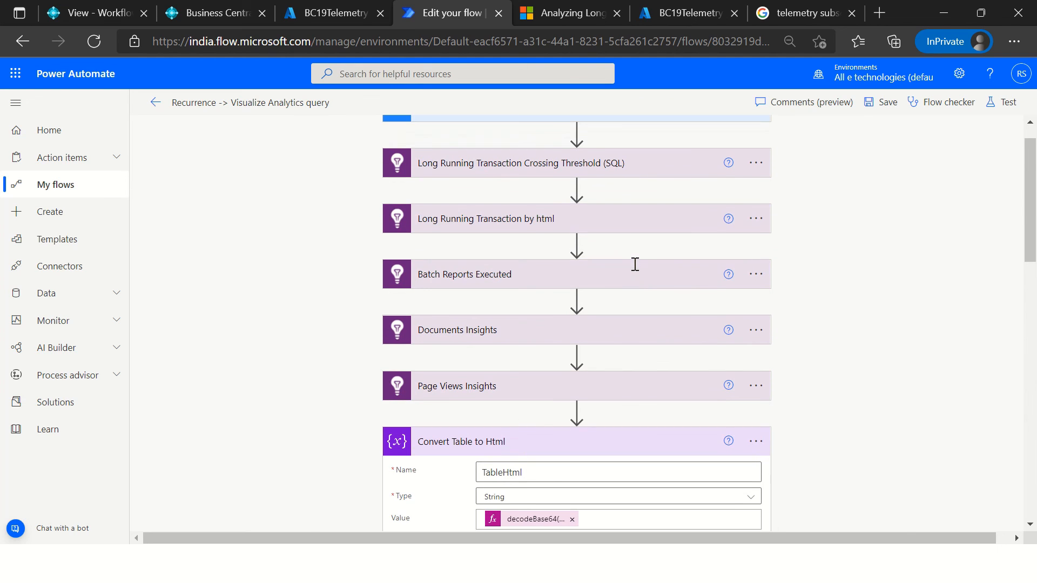
click(498, 226)
scroll(546, 281, down, 3)
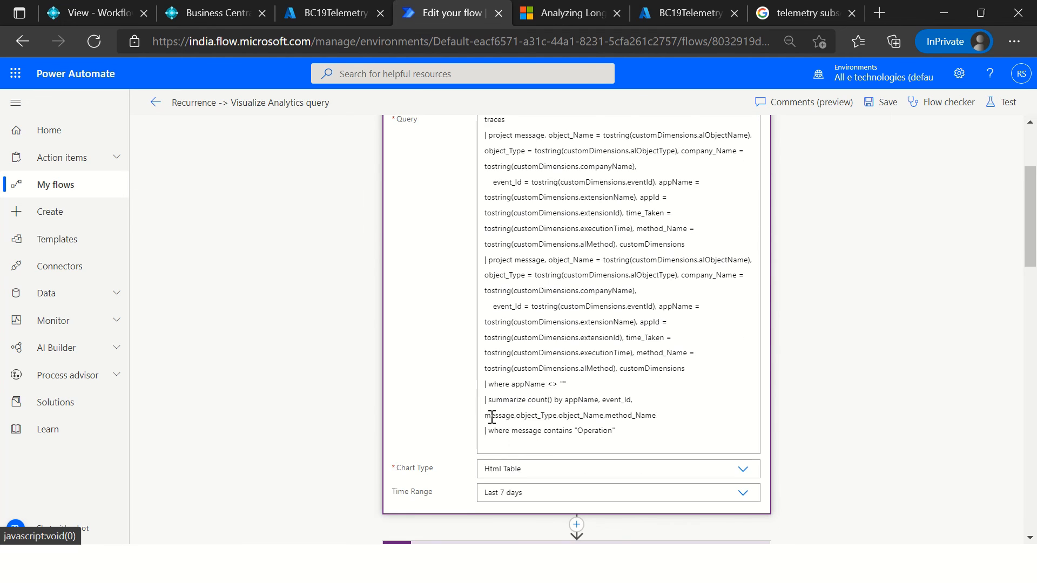
scroll(534, 324, down, 2)
scroll(517, 362, up, 5)
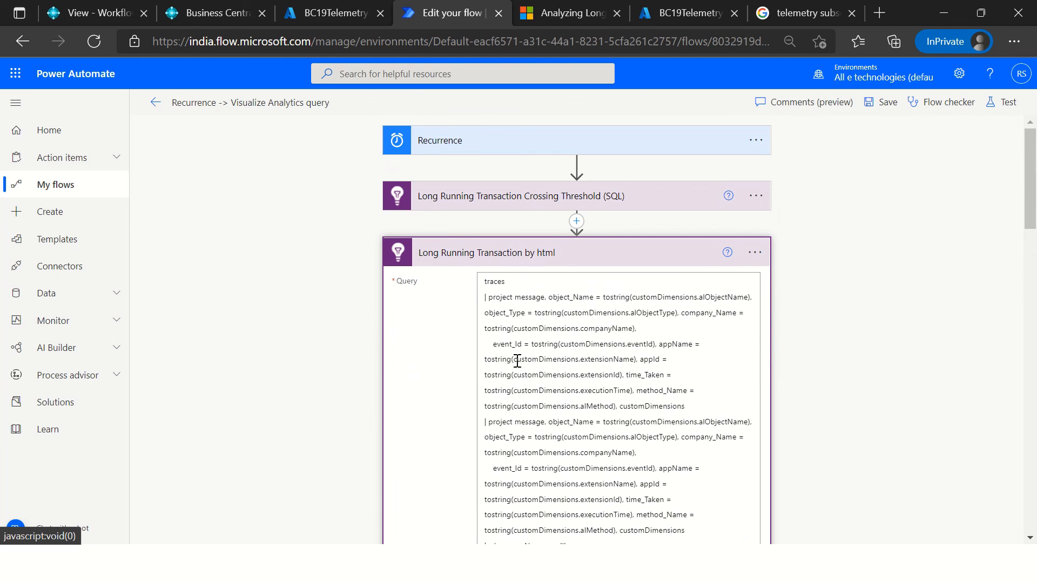
click(500, 258)
Step: Examine the attachment names and contents of "Send an email (V2)" and the dynamic content available for them, without changing anything
scroll(384, 356, down, 10)
scroll(432, 393, down, 4)
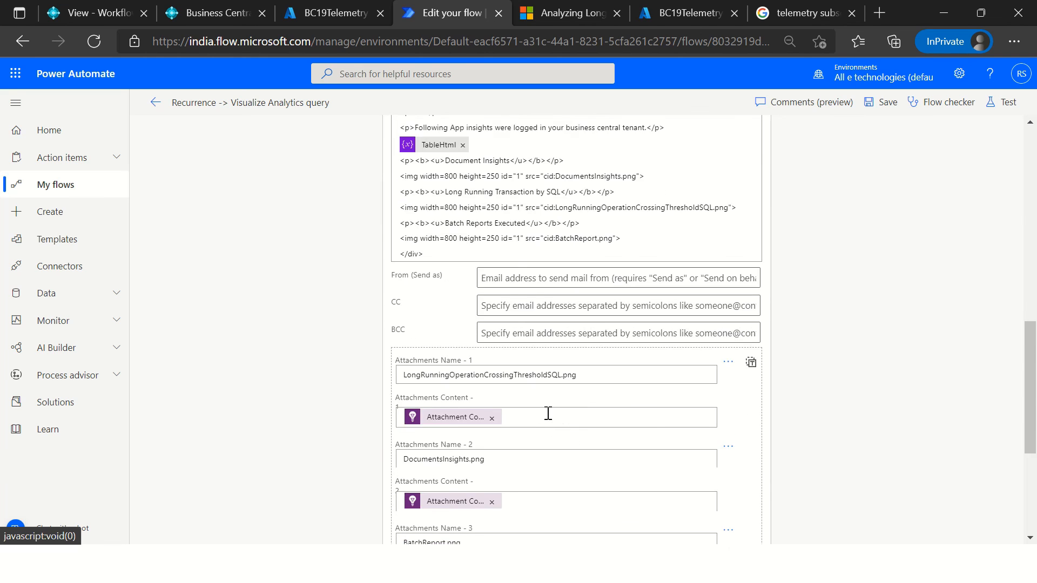
click(513, 266)
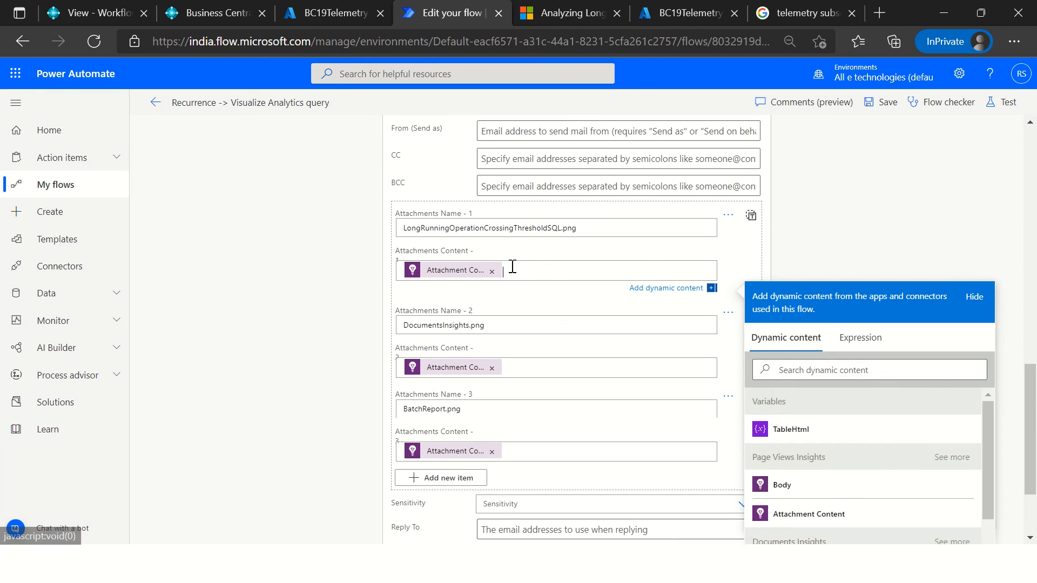
scroll(816, 315, up, 2)
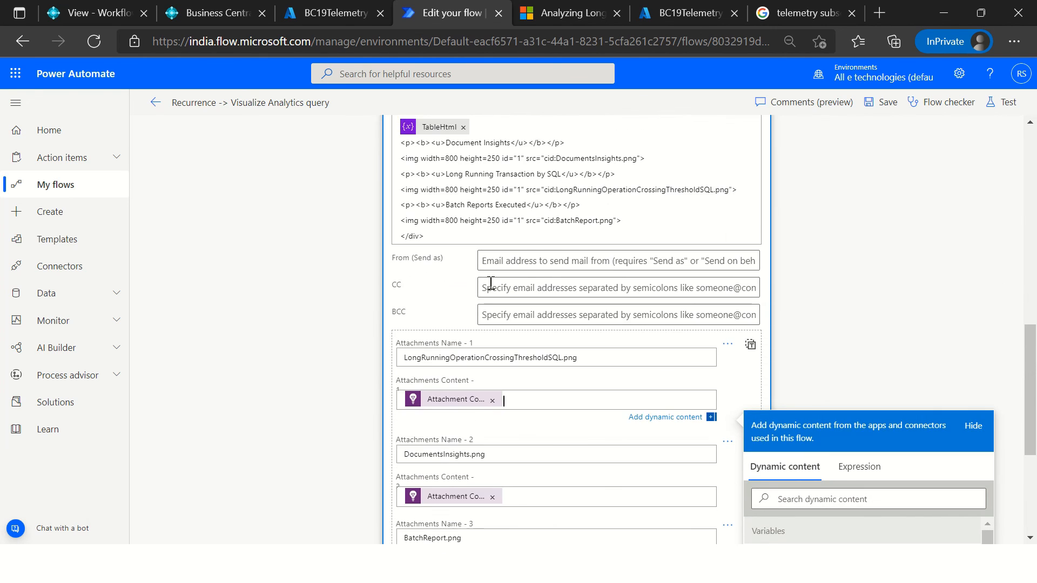
scroll(918, 411, down, 5)
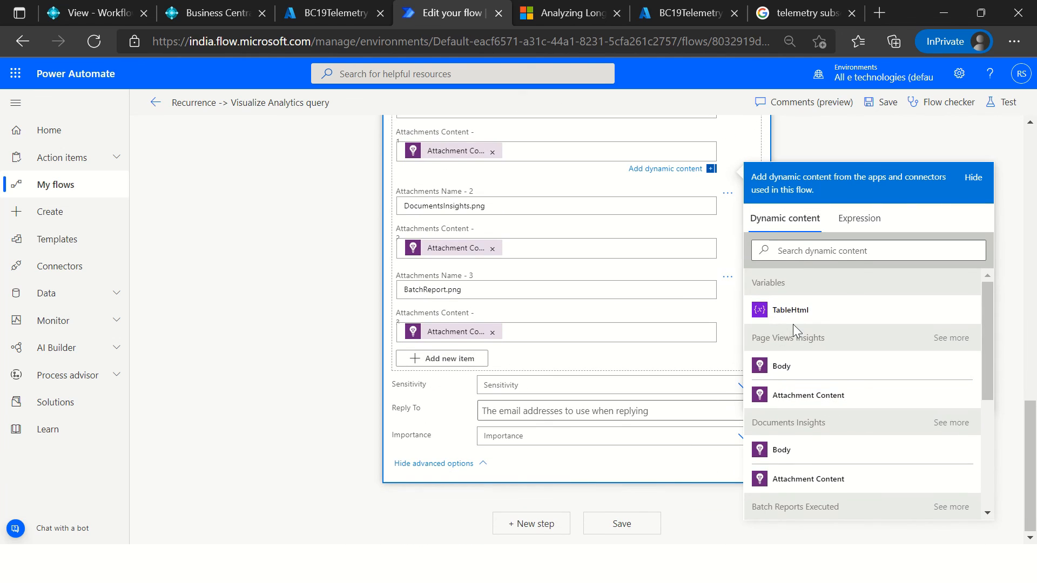
scroll(794, 324, up, 15)
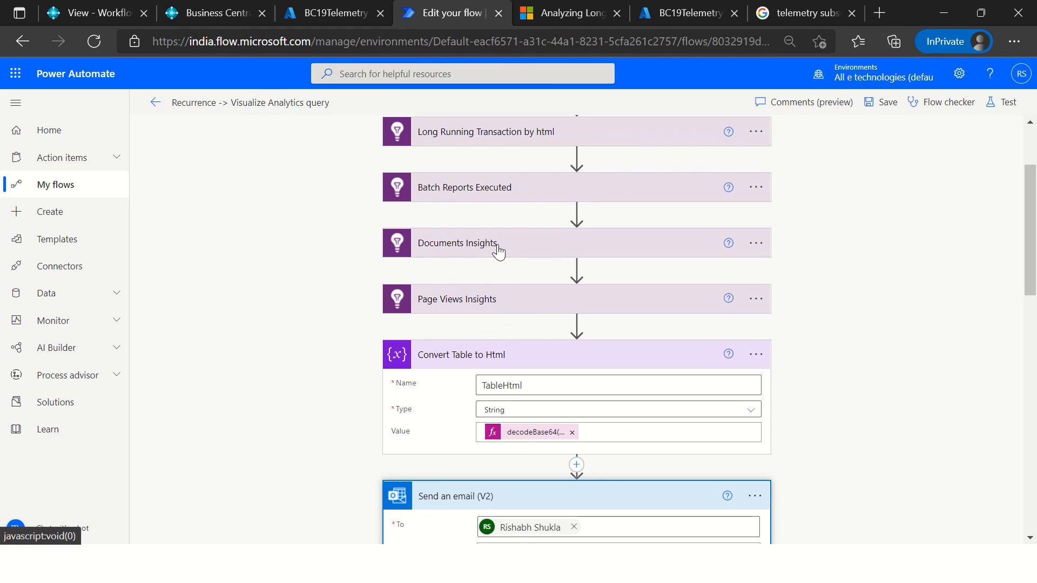
scroll(732, 269, down, 14)
scroll(824, 335, down, 1)
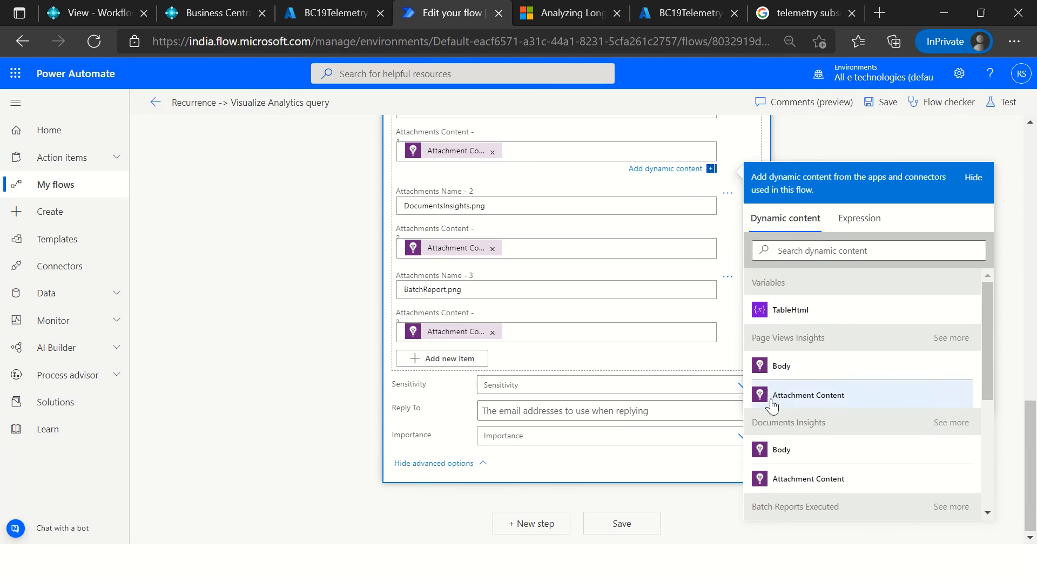
scroll(584, 352, up, 5)
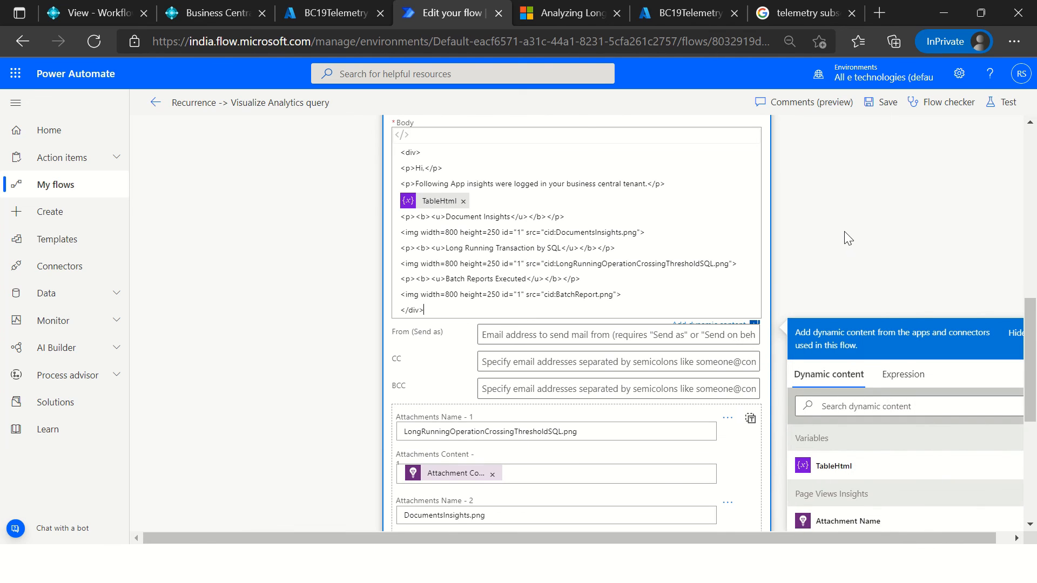
click(855, 208)
Step: Run a manual test of the flow and follow the status of its actions on the run page
click(1006, 103)
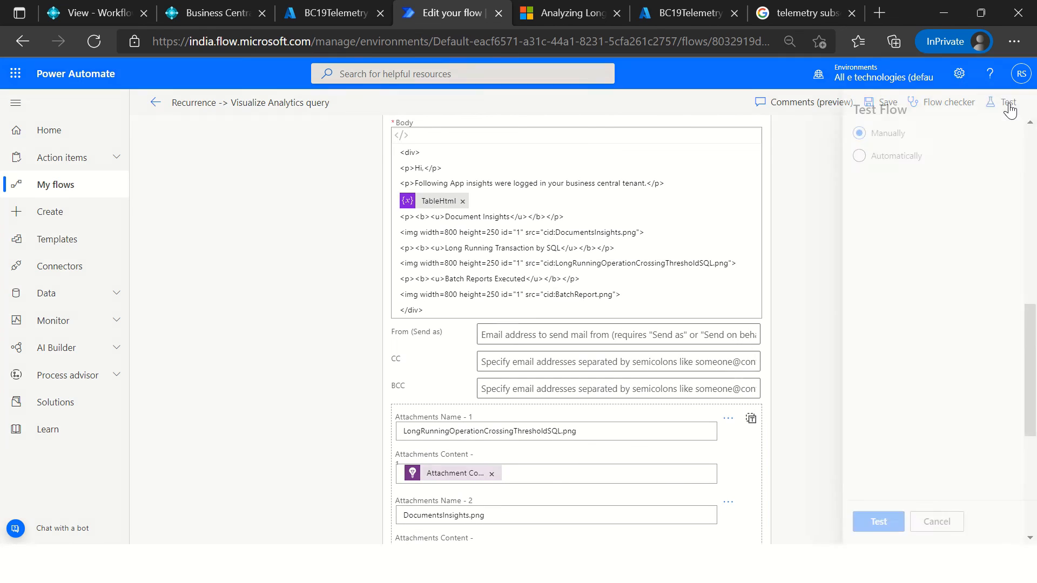
click(859, 530)
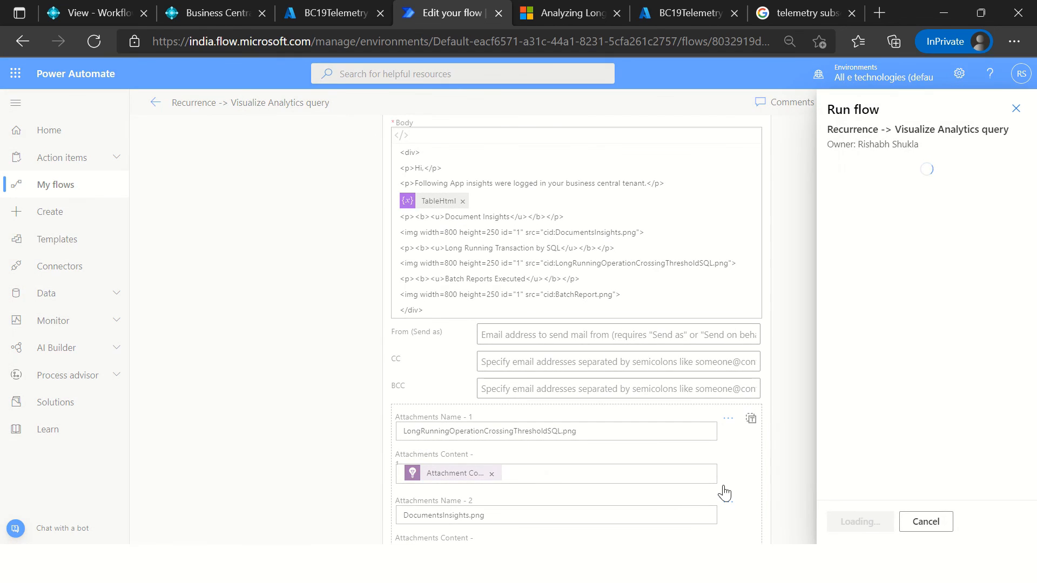
click(854, 529)
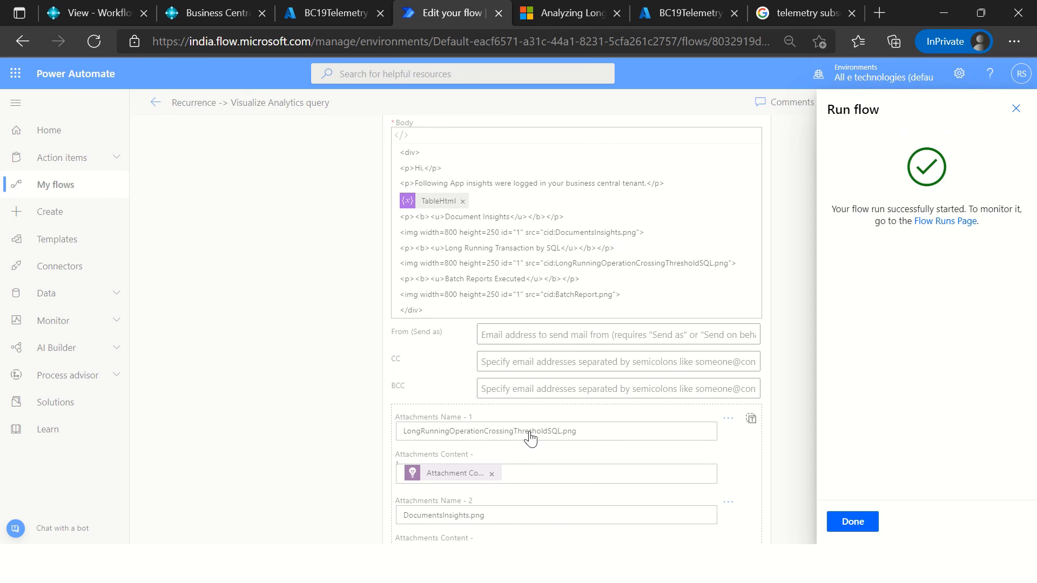
click(848, 521)
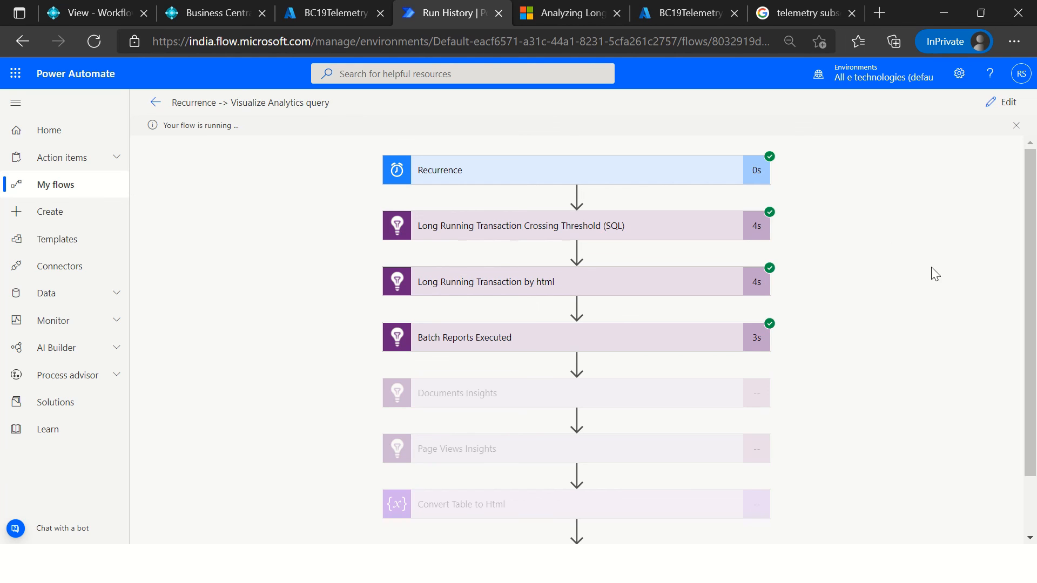
scroll(894, 416, down, 1)
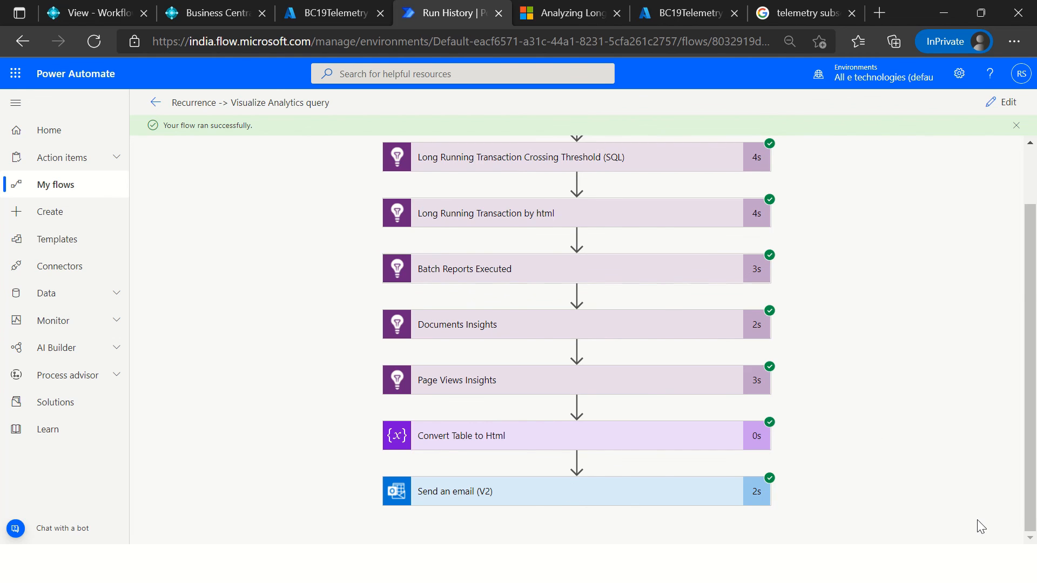
Step: Switch to Outlook, open the newest "See how you Business Central is performing from last 7 Days" email and review its table and charts
key(super+Tab)
click(140, 335)
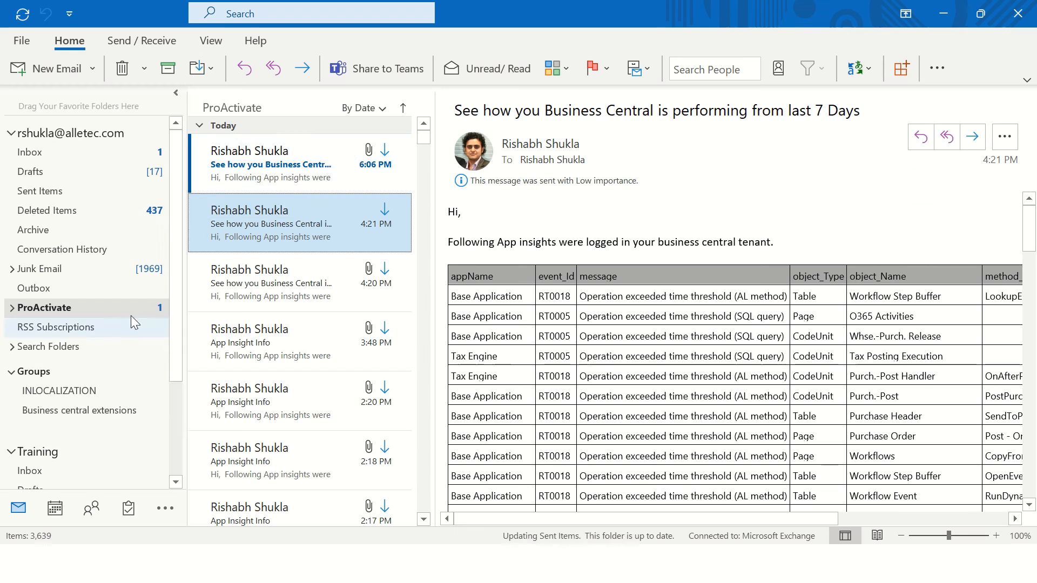
double_click(272, 158)
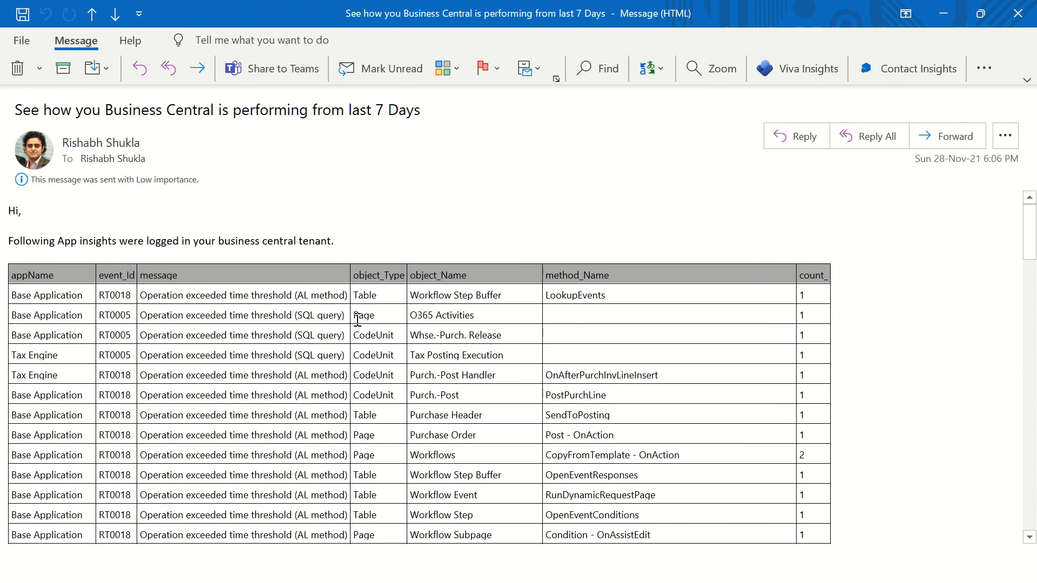
scroll(358, 323, down, 5)
scroll(358, 323, down, 15)
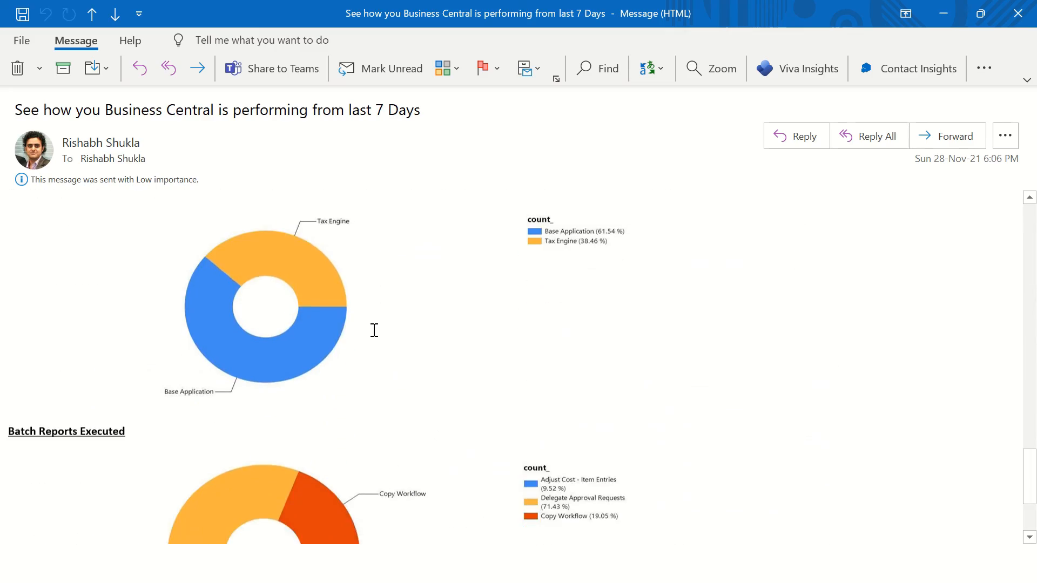
scroll(383, 327, up, 10)
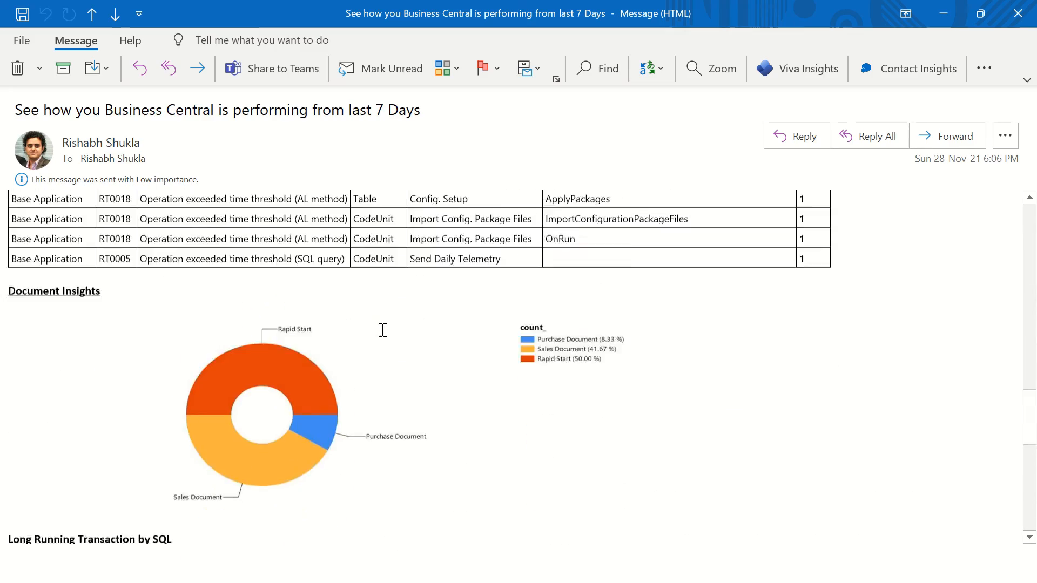
scroll(390, 326, up, 3)
Step: Close the report email and return to the start of the flow's run page in Power Automate
key(Escape)
key(alt+Tab)
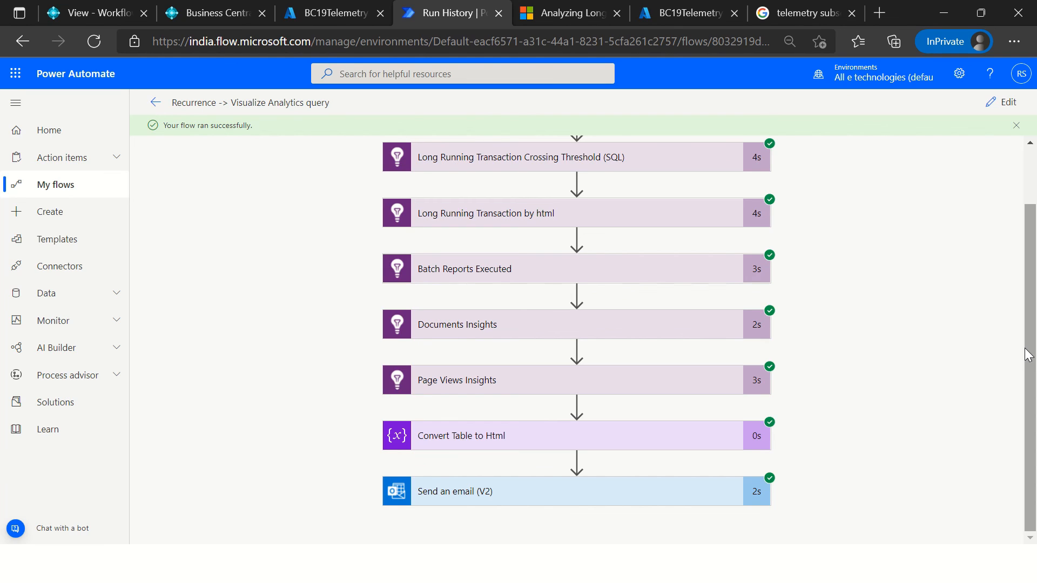
click(1031, 187)
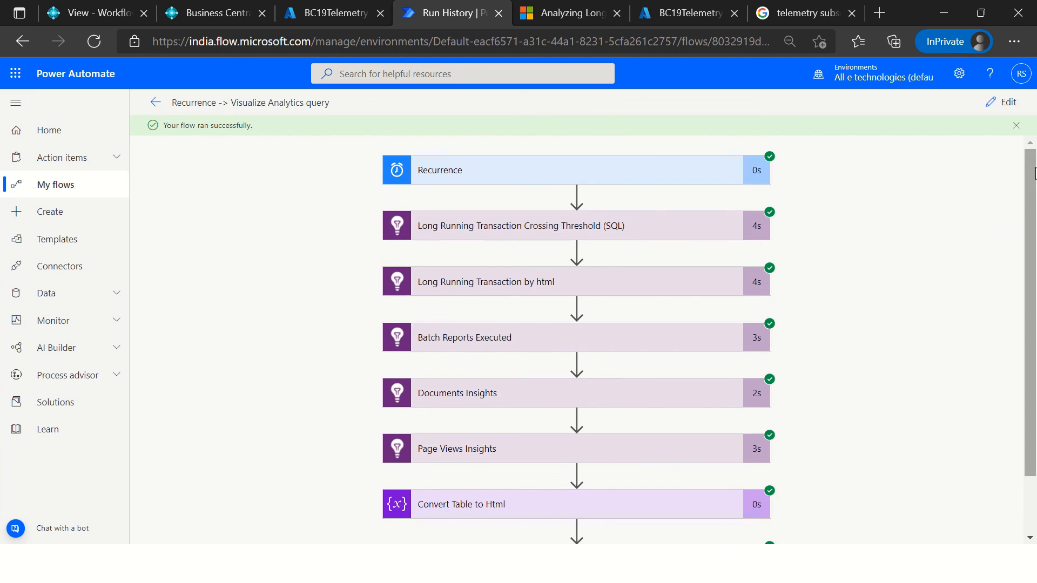